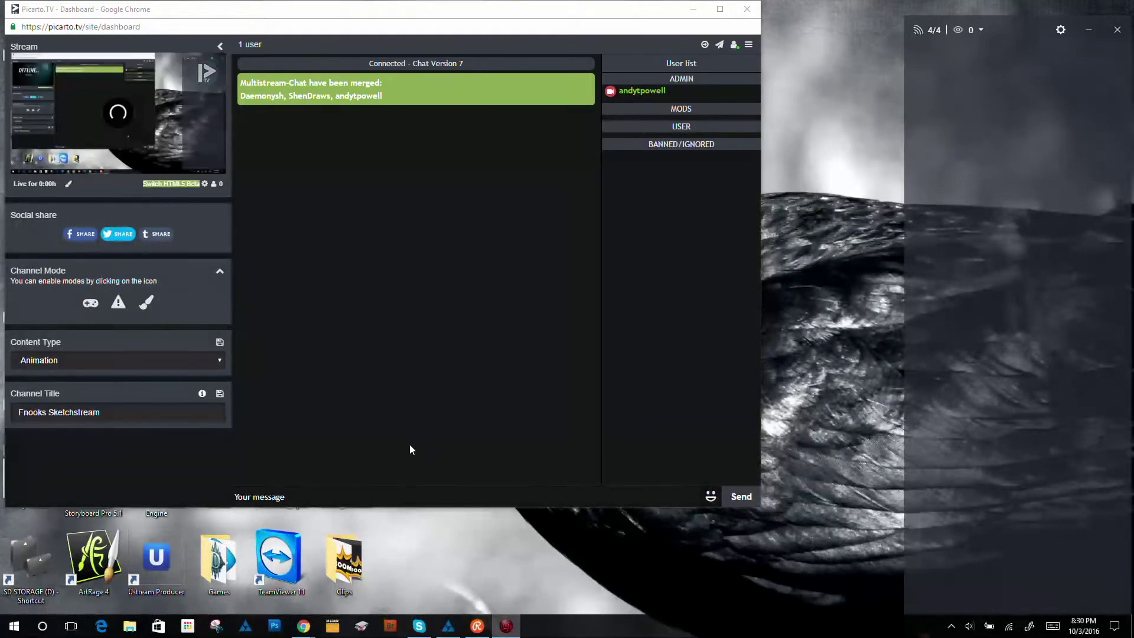
Step: Hide the dashboard's stream panel and reshape the window into a narrow, nearly full-height chat column with a light blue nickname colour
left_click(220, 48)
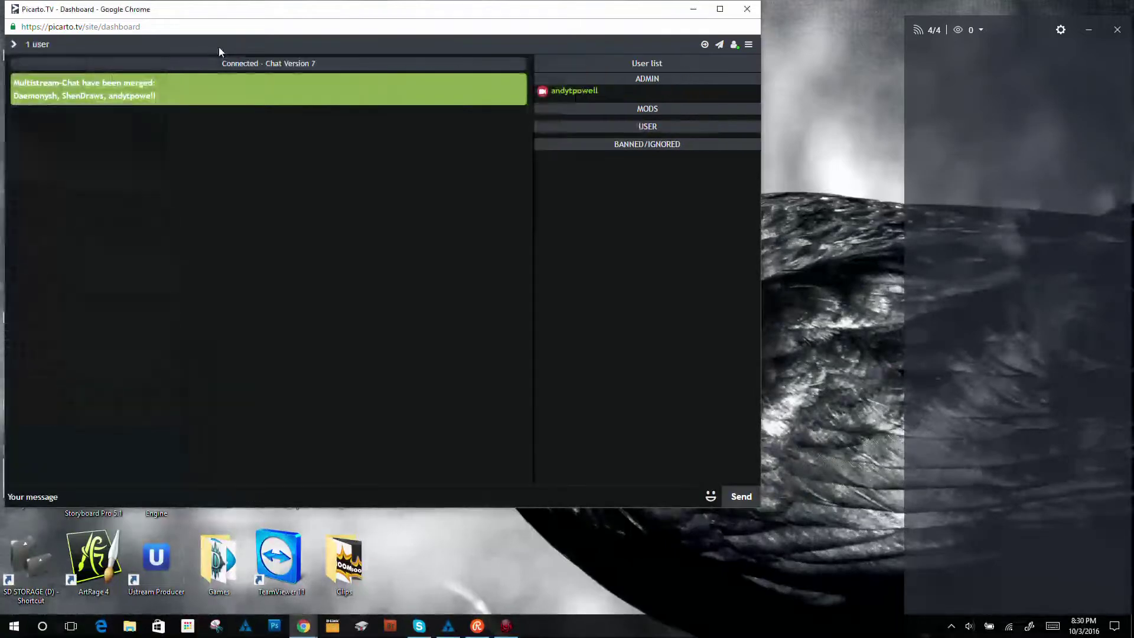
left_click_drag(761, 220, 308, 233)
left_click(295, 44)
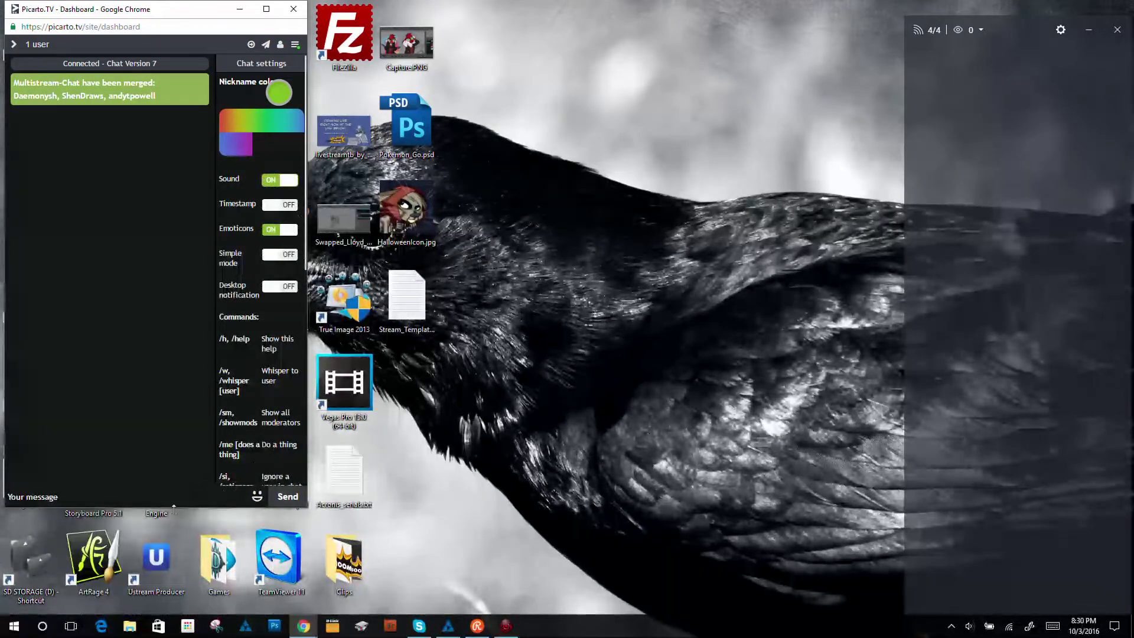
key("ctrl+a")
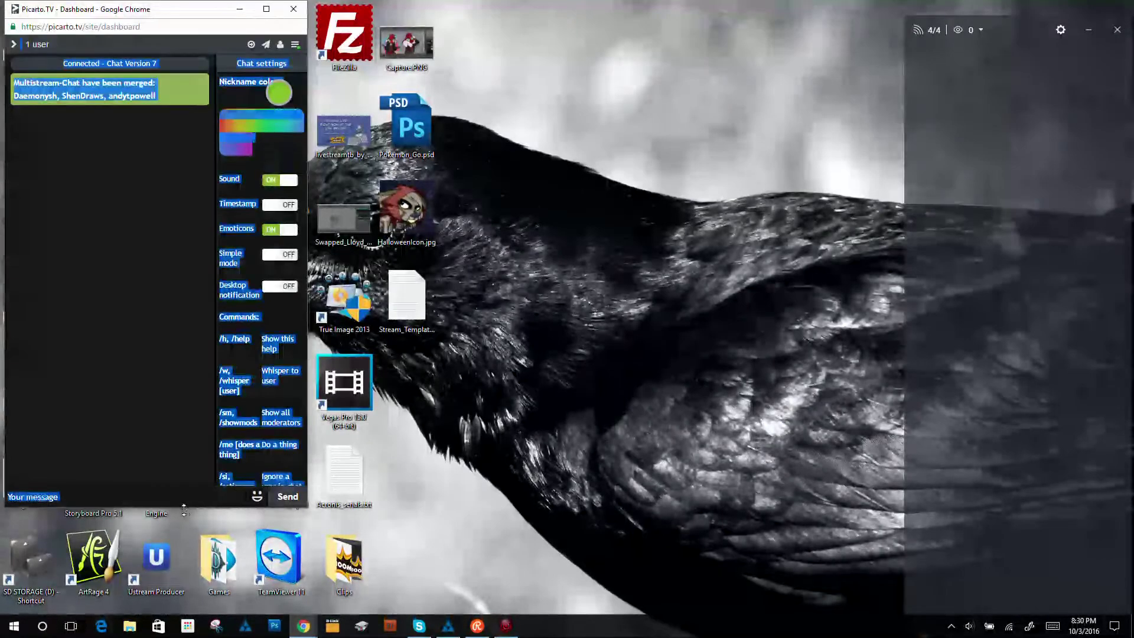
left_click_drag(184, 508, 184, 597)
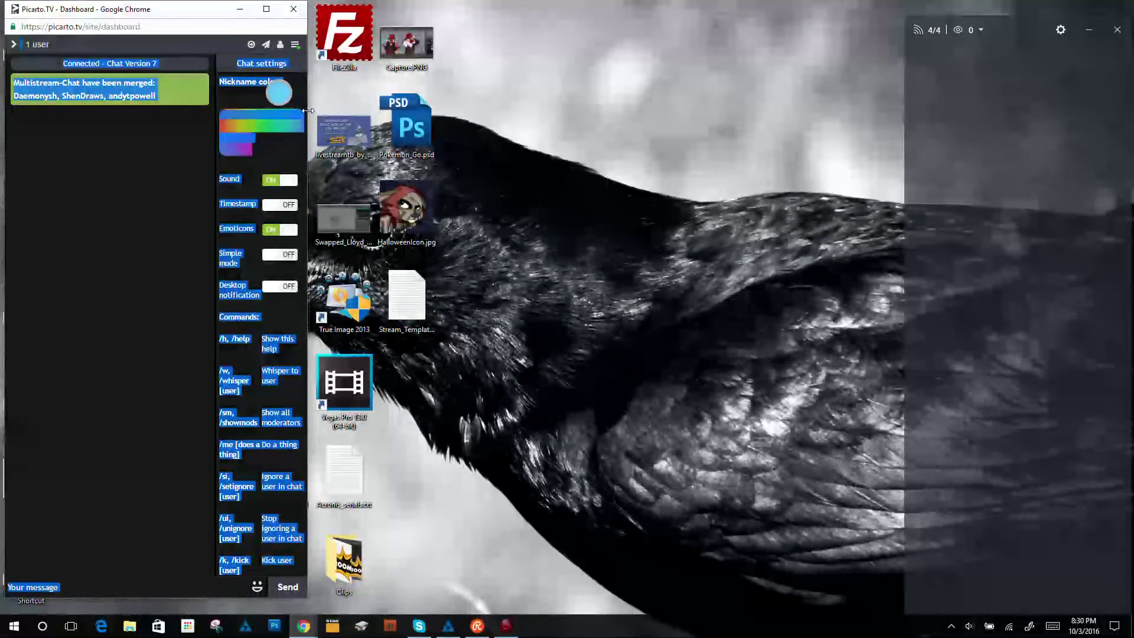
left_click_drag(307, 116, 352, 115)
Step: Bring back the user list beside the chat, minimize the chat window and switch to Toon Boom Harmony
left_click(267, 82)
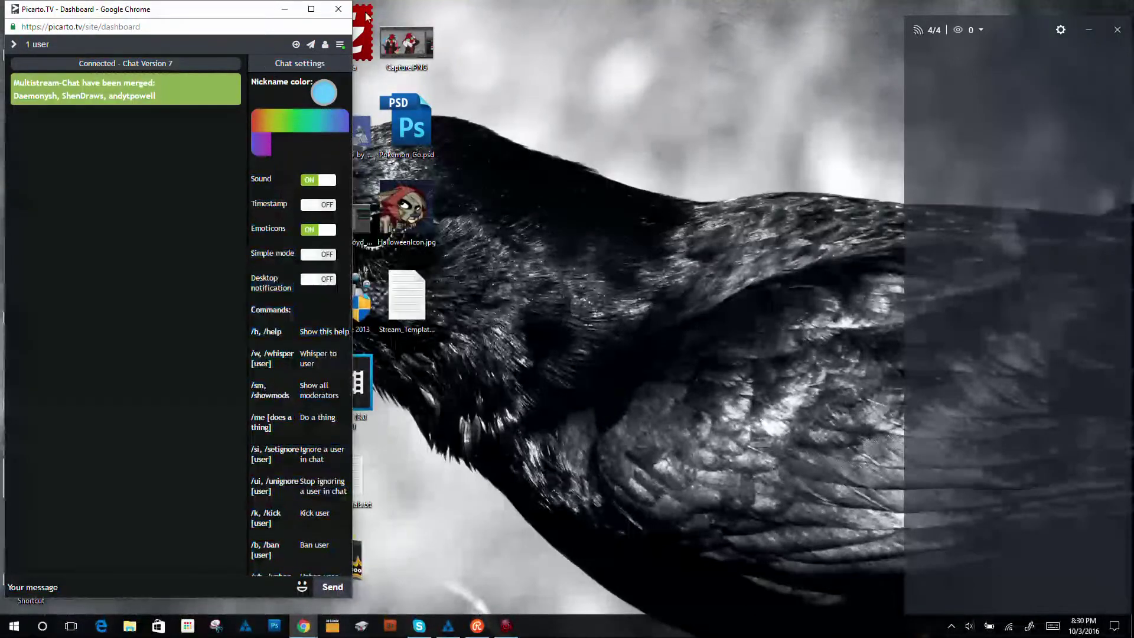
left_click(323, 47)
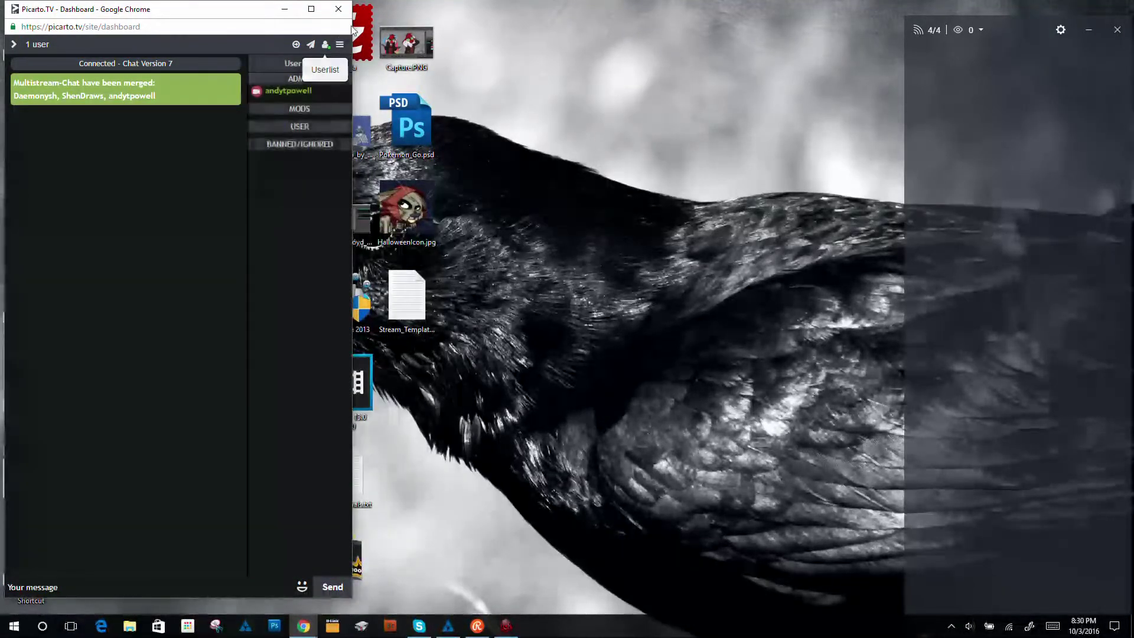
left_click(285, 9)
left_click(451, 625)
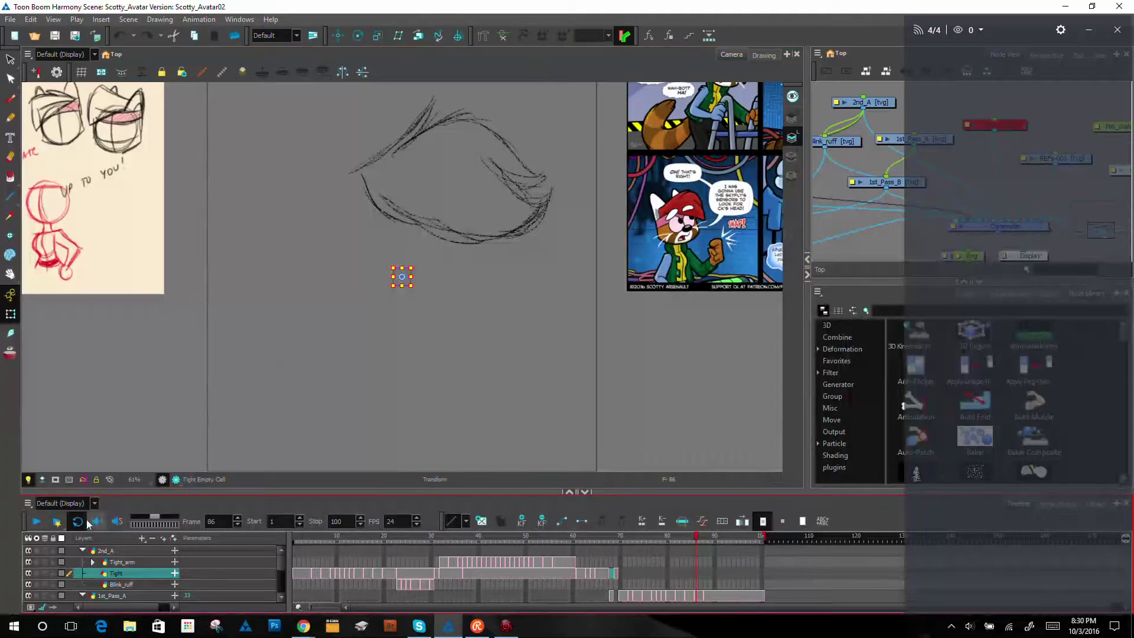
Step: Play the animation through, stop it, and examine the character's poses at frames 23 and 37
left_click(36, 522)
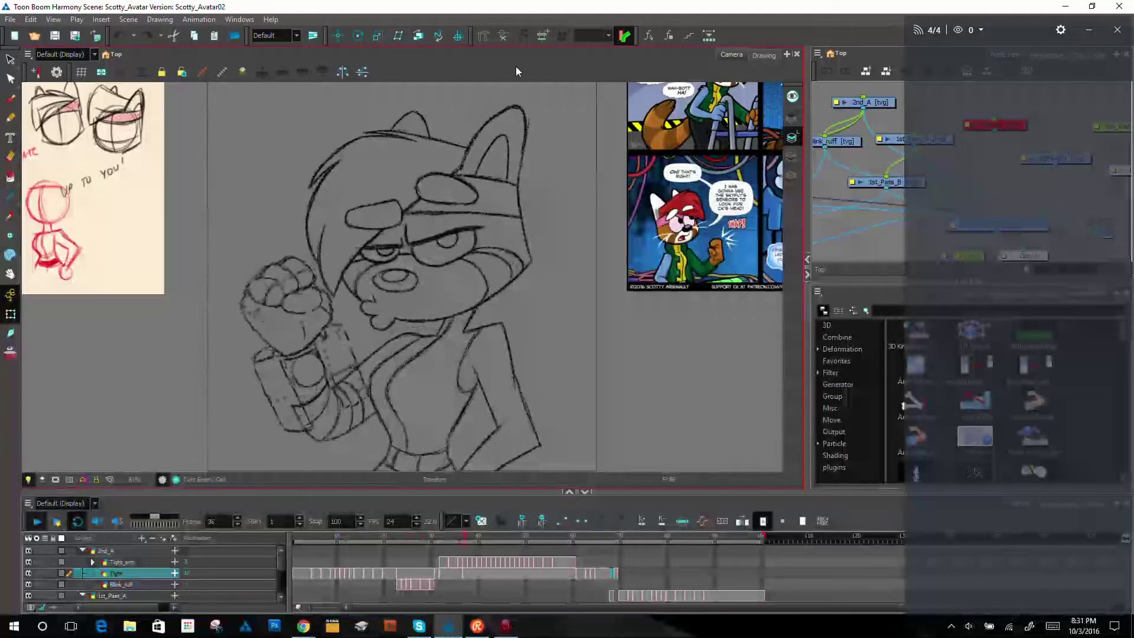
left_click(37, 521)
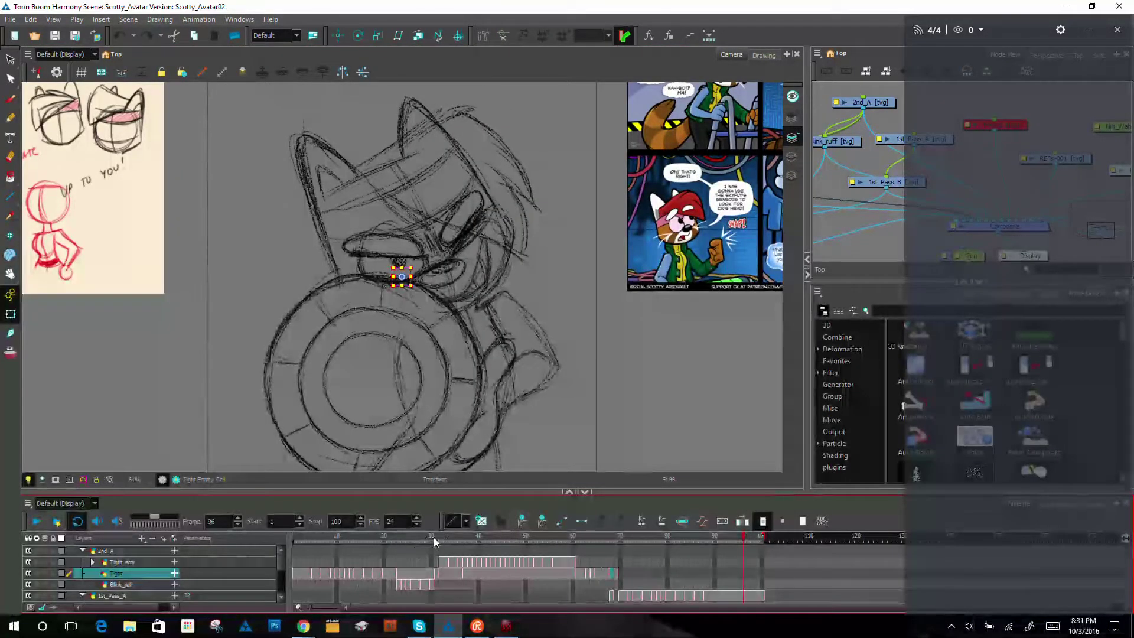
left_click(399, 538)
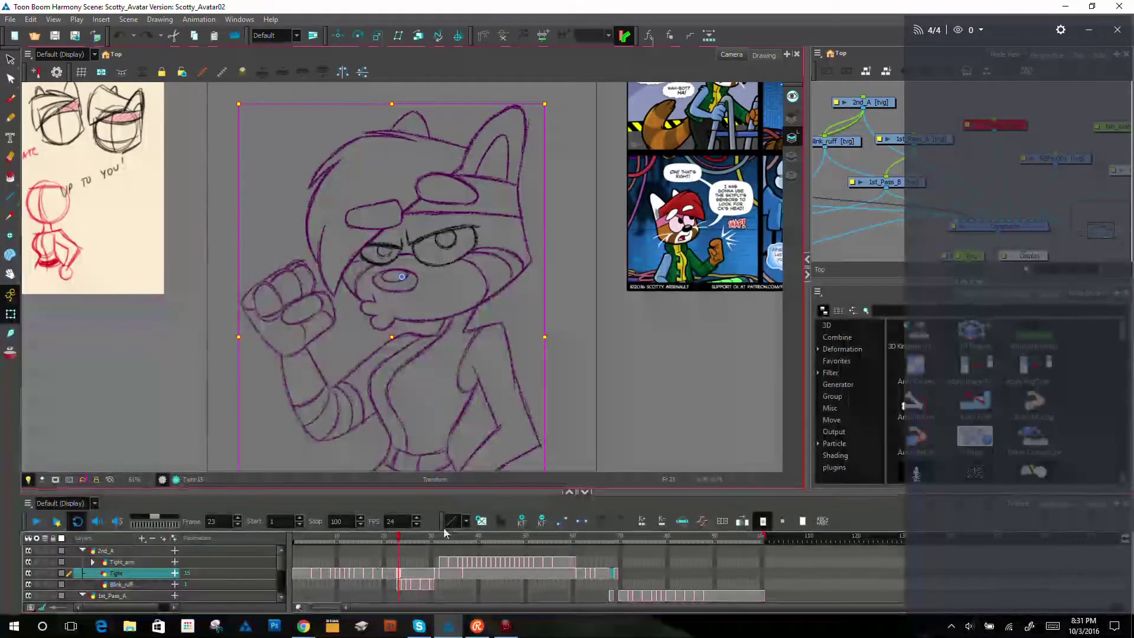
left_click(464, 538)
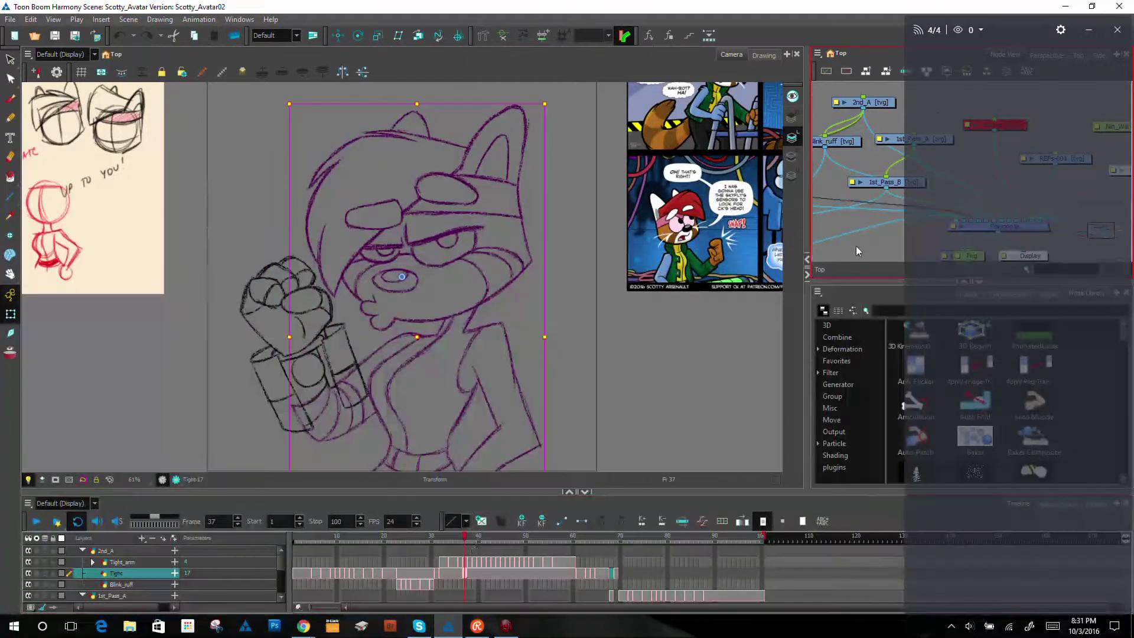
Step: Select the Tight_arm node and then the Tight node to examine which part of the drawing each contains
left_click_drag(1101, 233, 1081, 236)
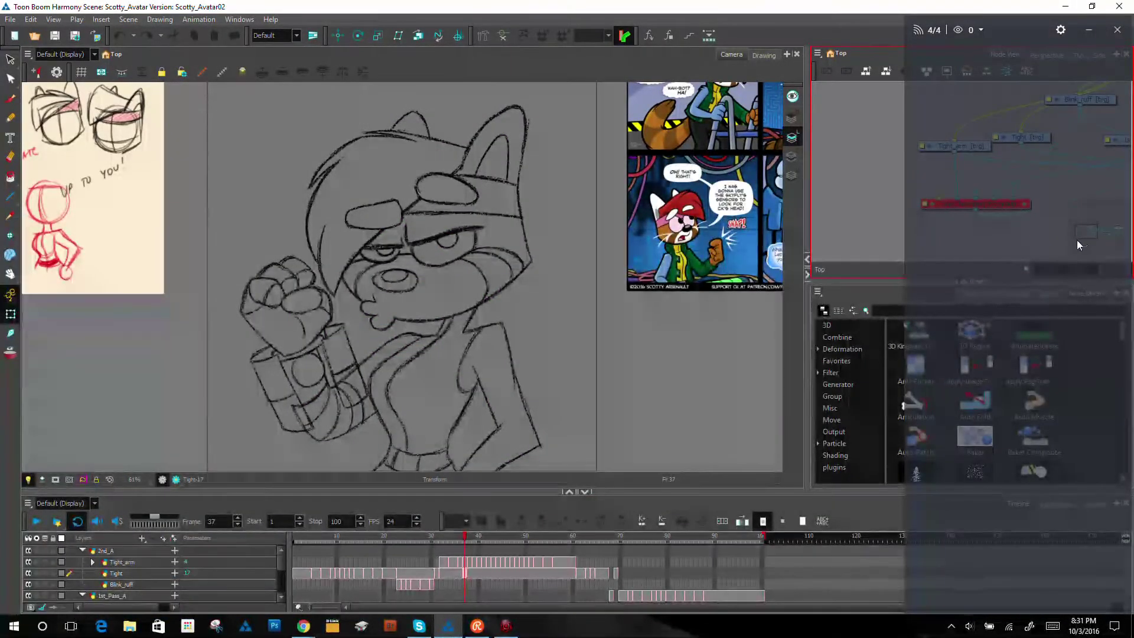
left_click(963, 147)
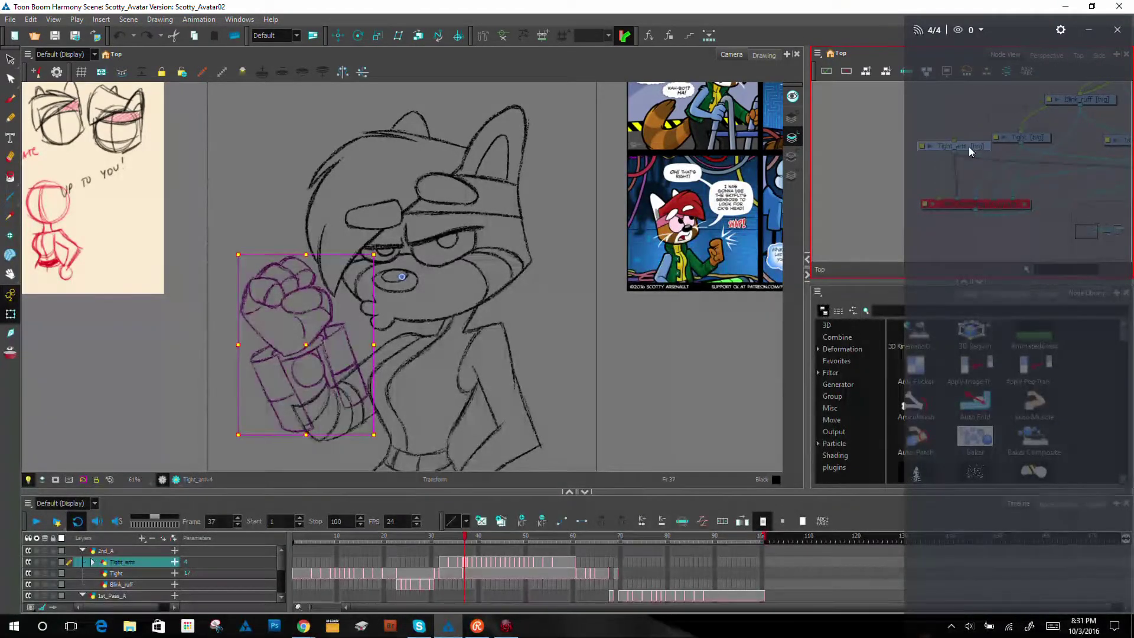
left_click(1033, 137)
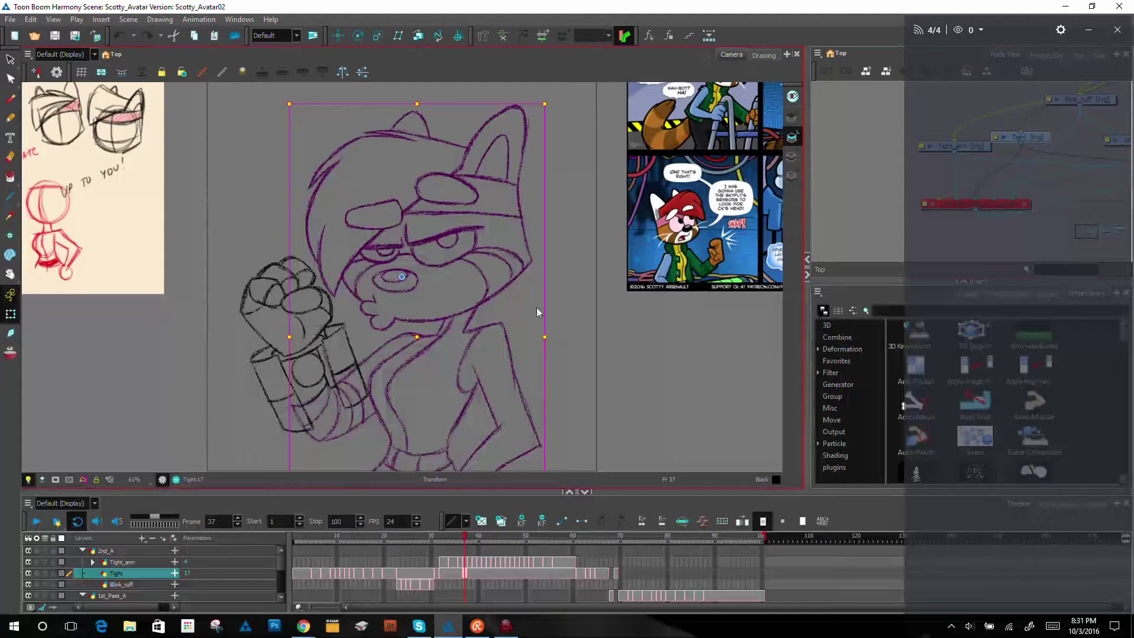
Step: Scrub the timeline from about frame 10 to frame 27 to review the poses, and start looped playback
left_click_drag(610, 316, 570, 305)
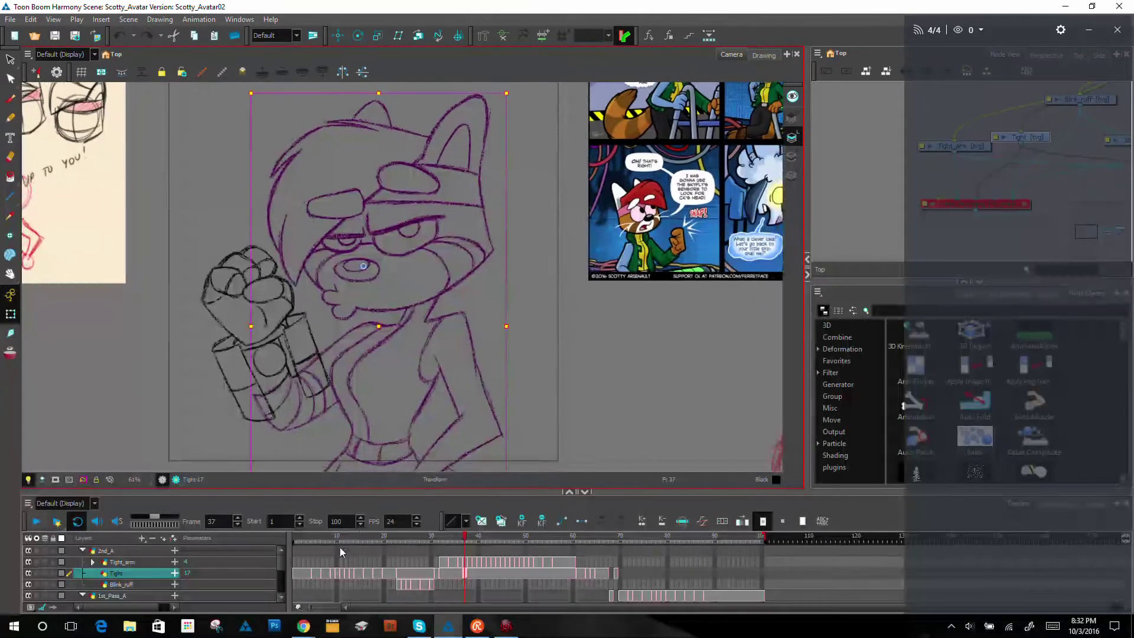
mouse_move(339, 539)
left_mouse_down()
mouse_move(295, 542)
mouse_move(367, 565)
mouse_move(553, 570)
mouse_move(417, 565)
left_mouse_up()
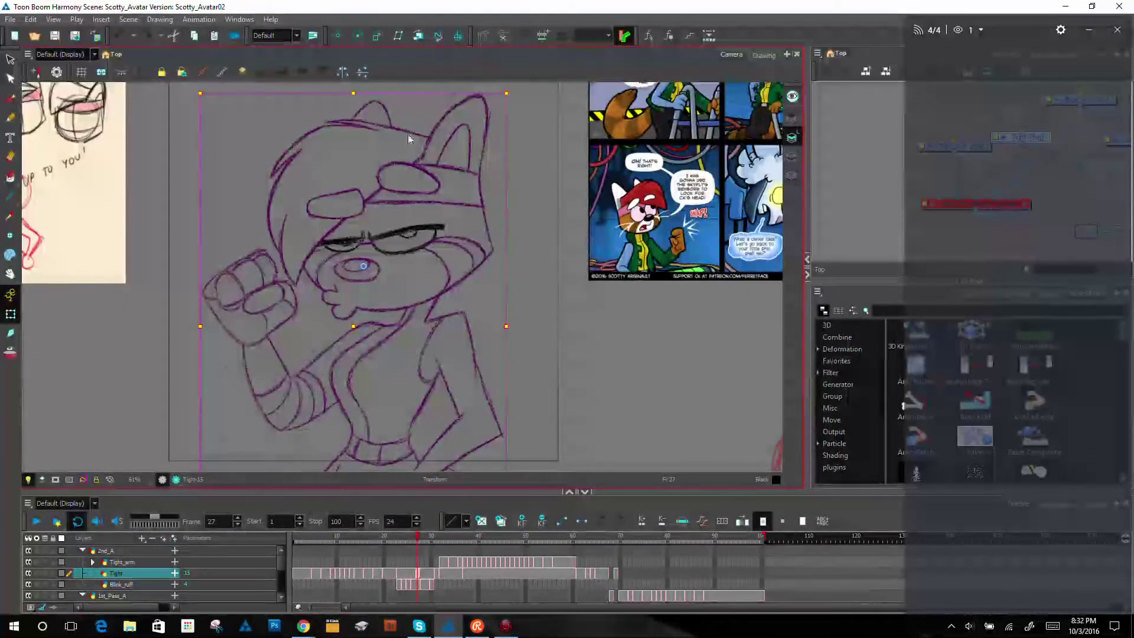
left_click(36, 523)
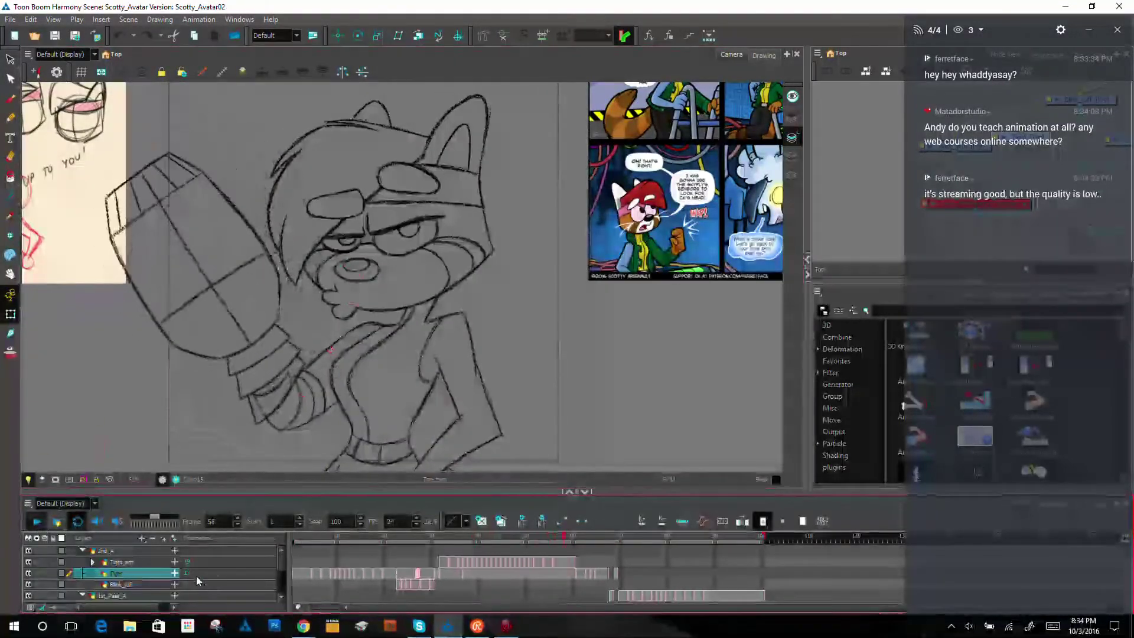
Step: Reopen the stream panel in the Picarto dashboard, widen the window to fit it, and return to Toon Boom Harmony
left_click(507, 626)
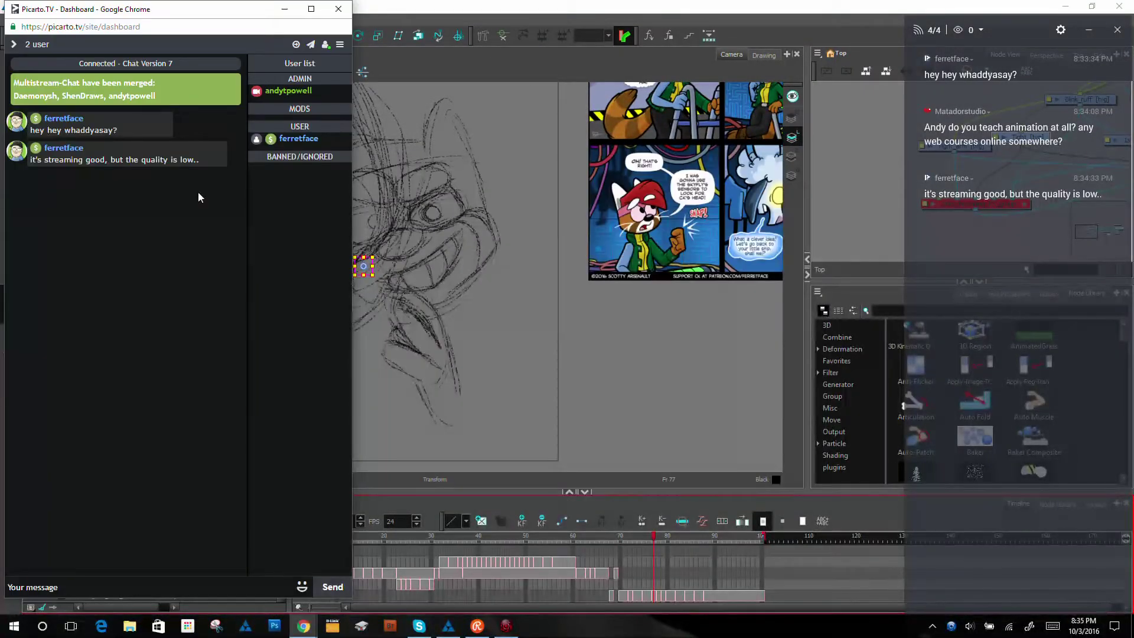
left_click(13, 45)
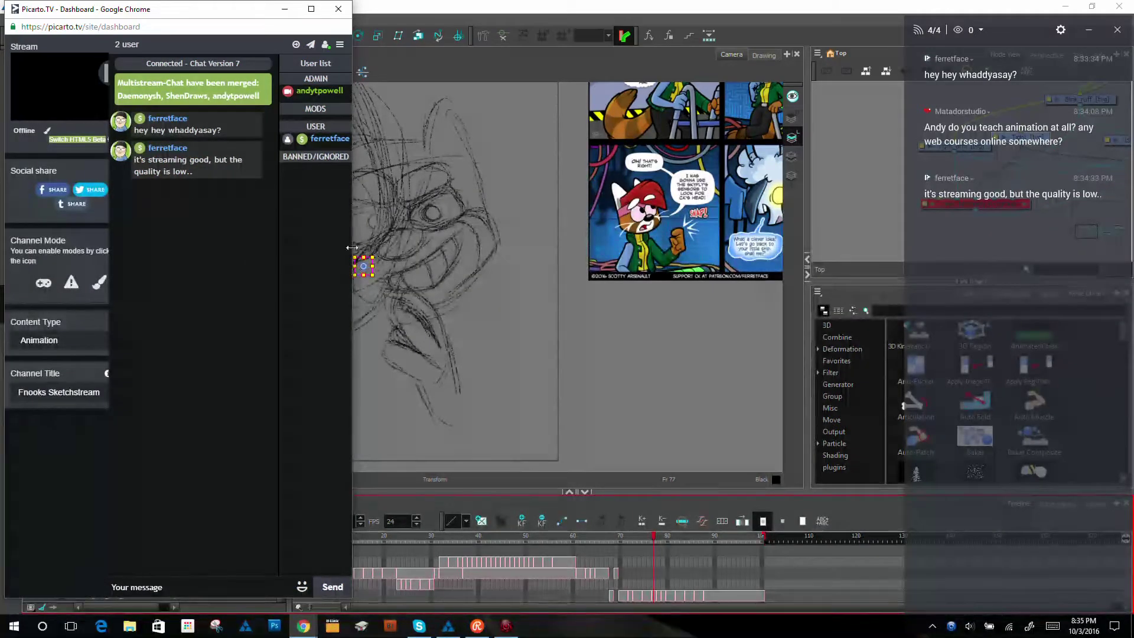
left_click_drag(352, 228, 548, 228)
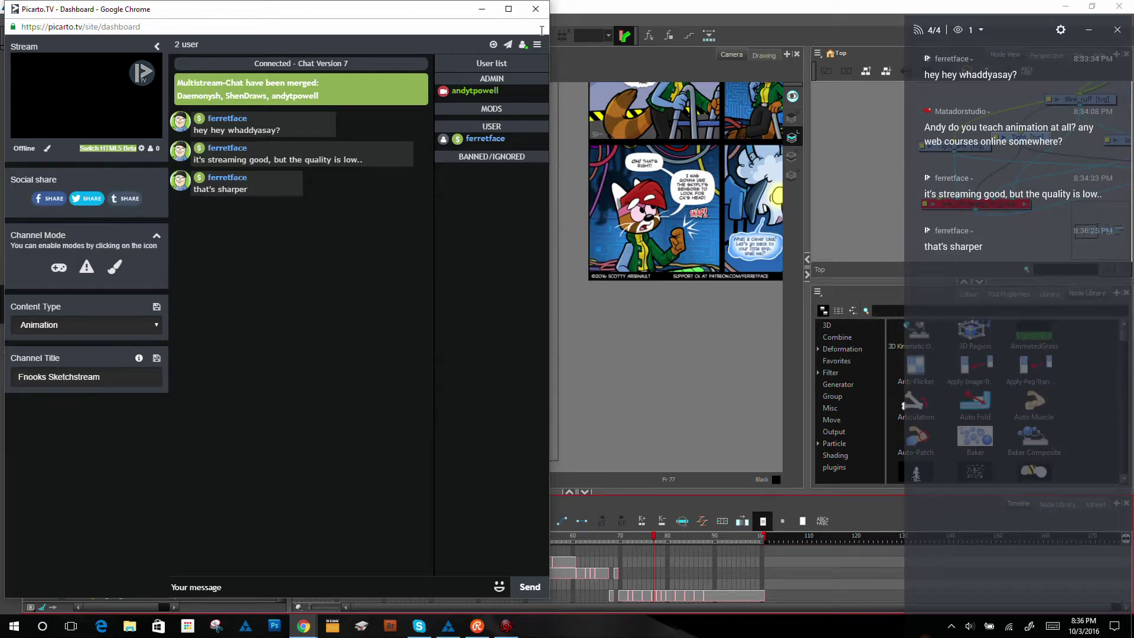
left_click(641, 15)
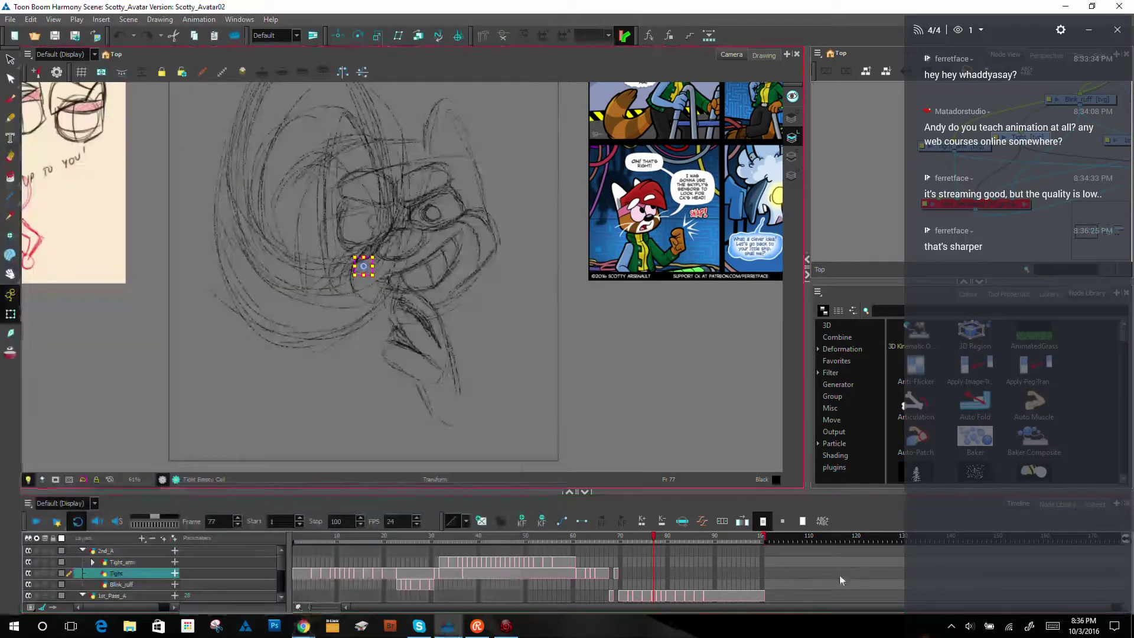
Step: Play the animation in a loop while checking the RECentral and browser windows, and stop playback
left_click(37, 523)
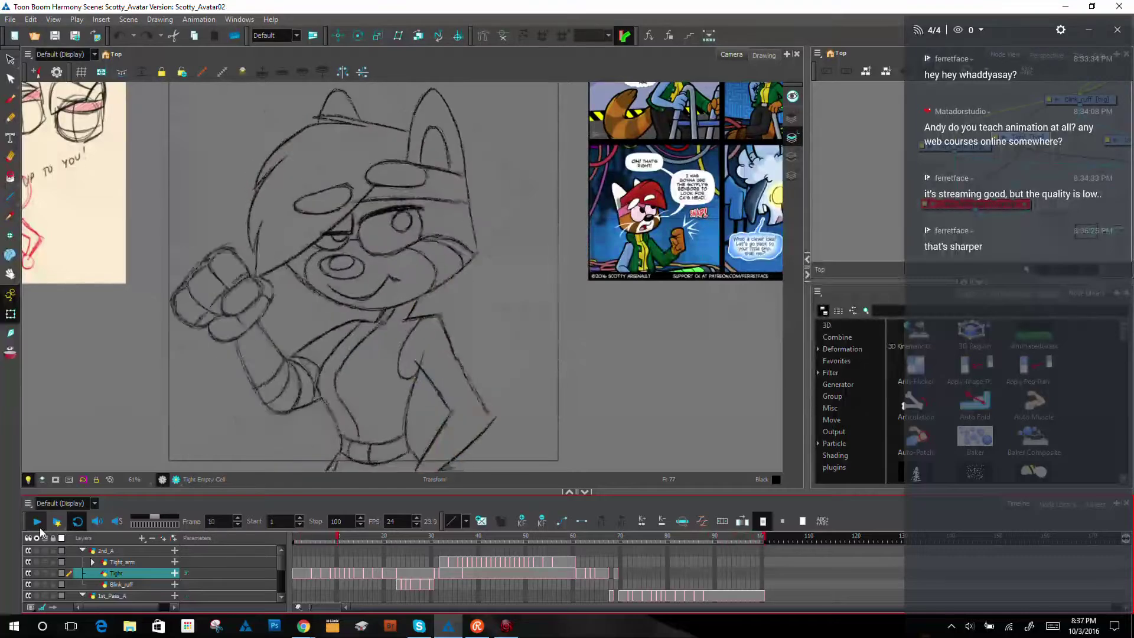
mouse_move(505, 624)
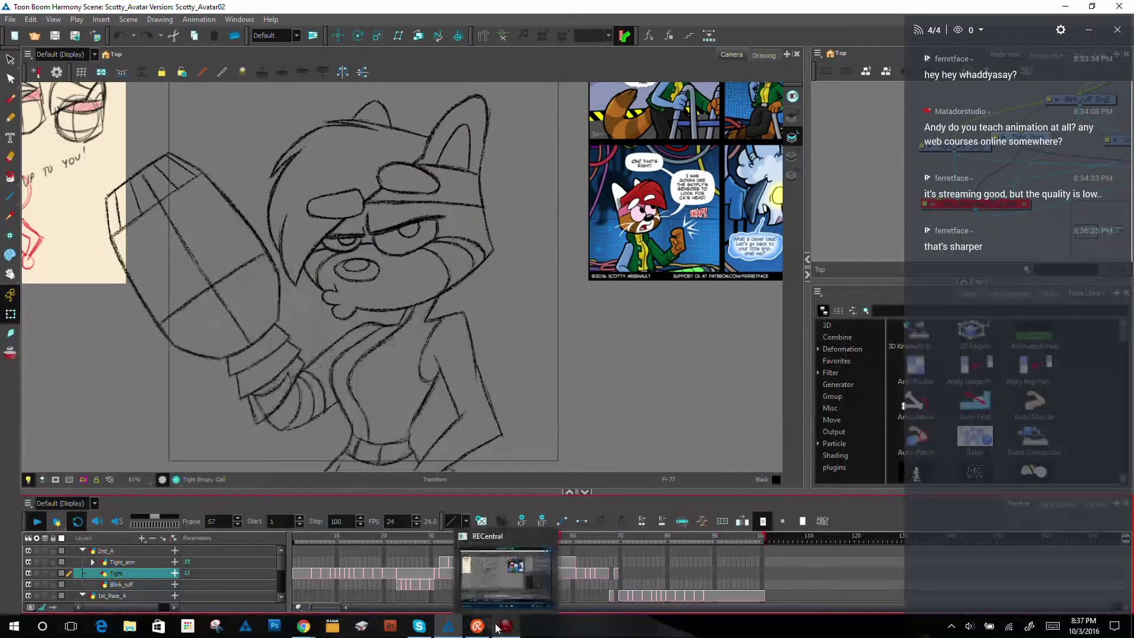
left_click(512, 591)
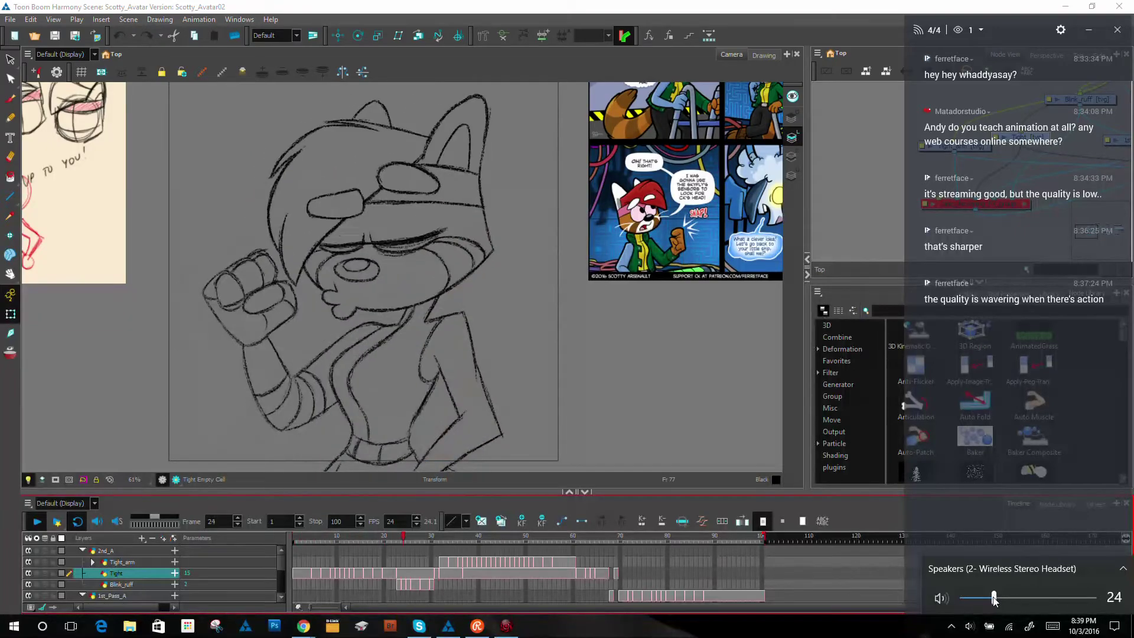
mouse_move(303, 625)
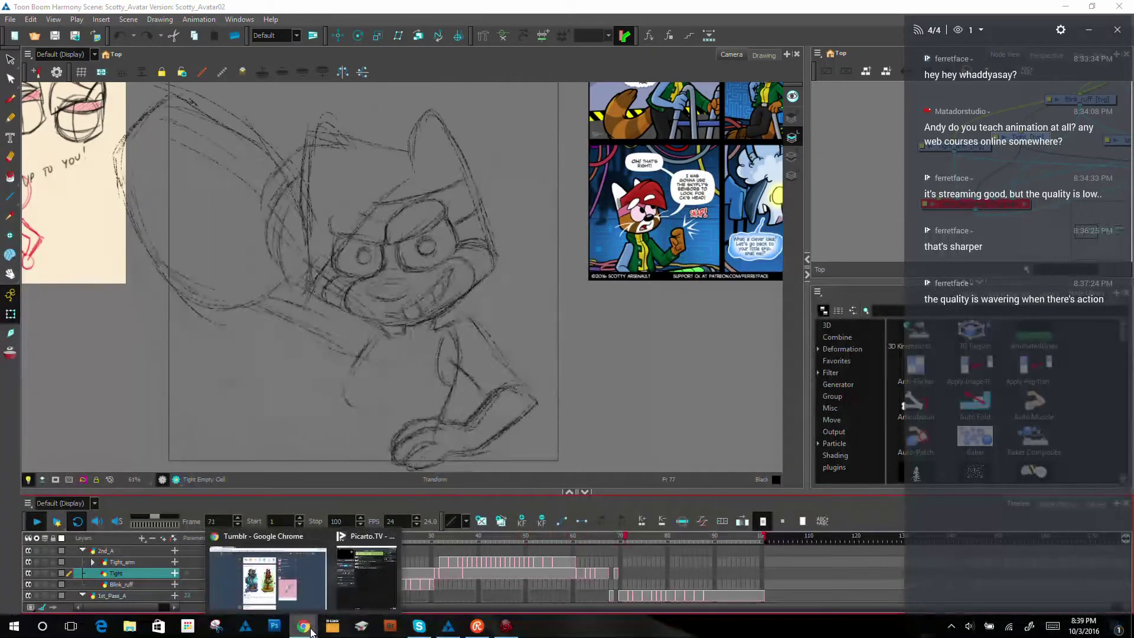
mouse_move(371, 588)
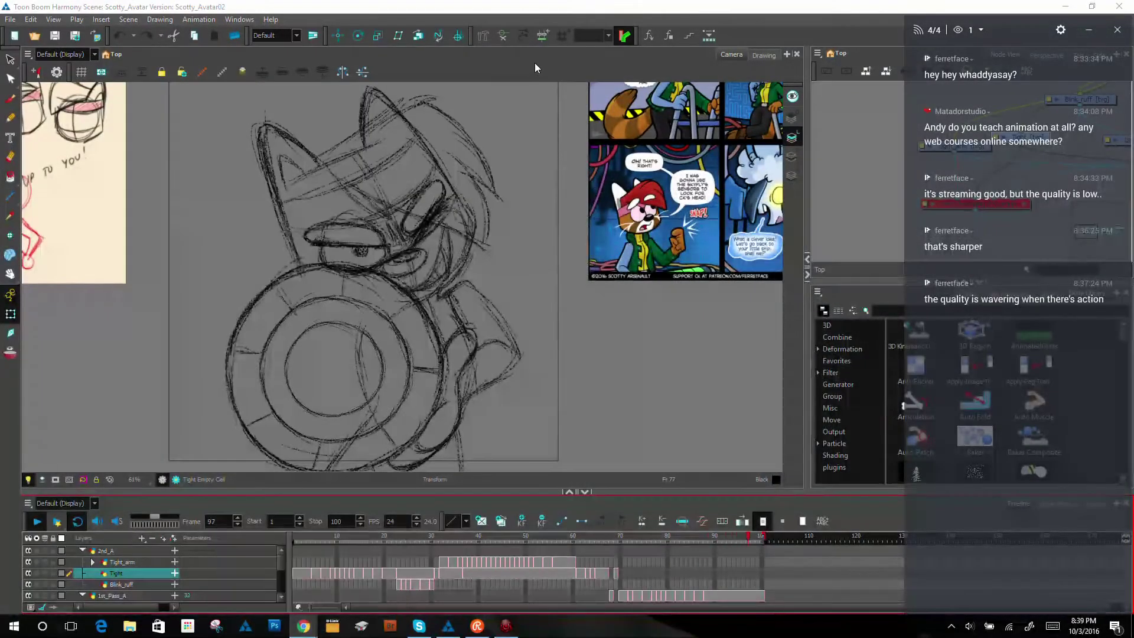
left_click(534, 62)
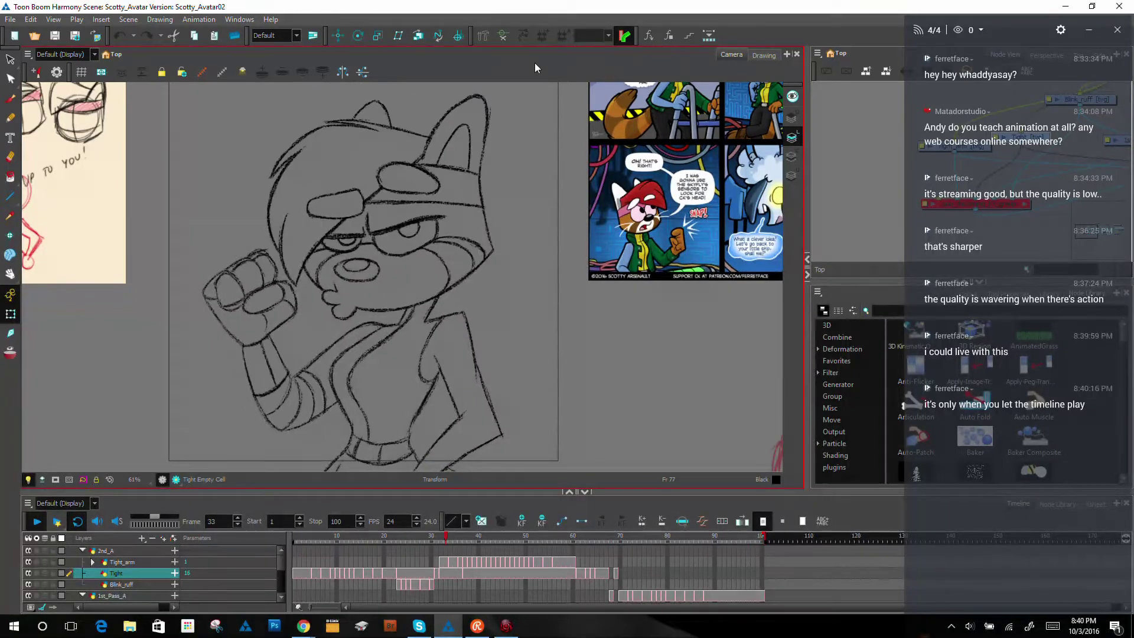
left_click(37, 524)
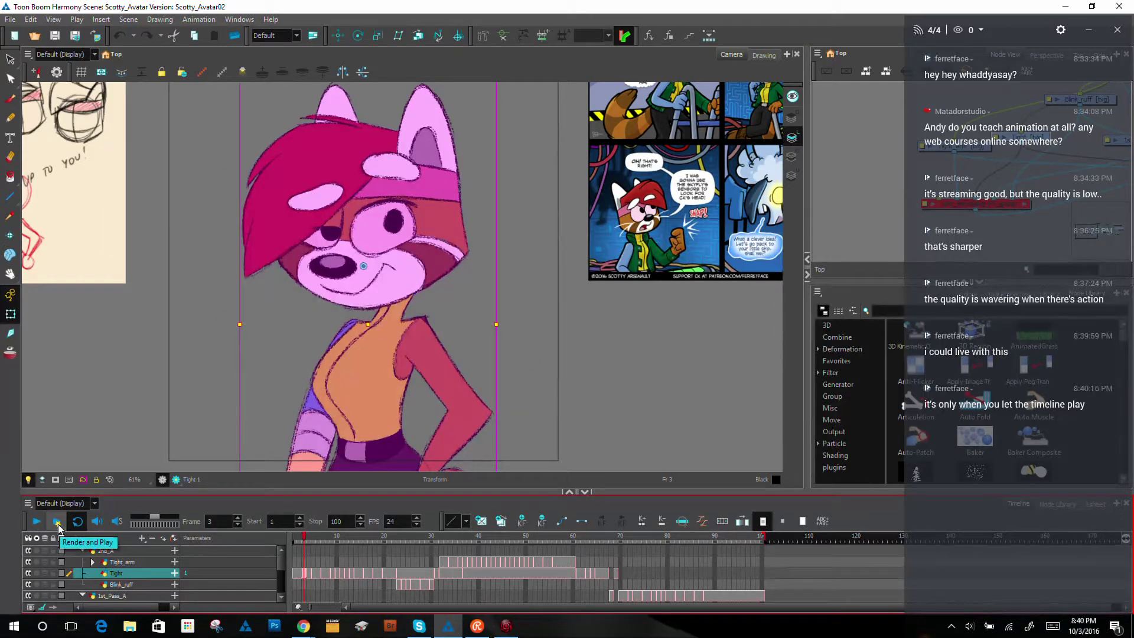
Step: Go to the empty cell at frame 68 on the Tight layer and turn on onion skin
left_click(838, 210)
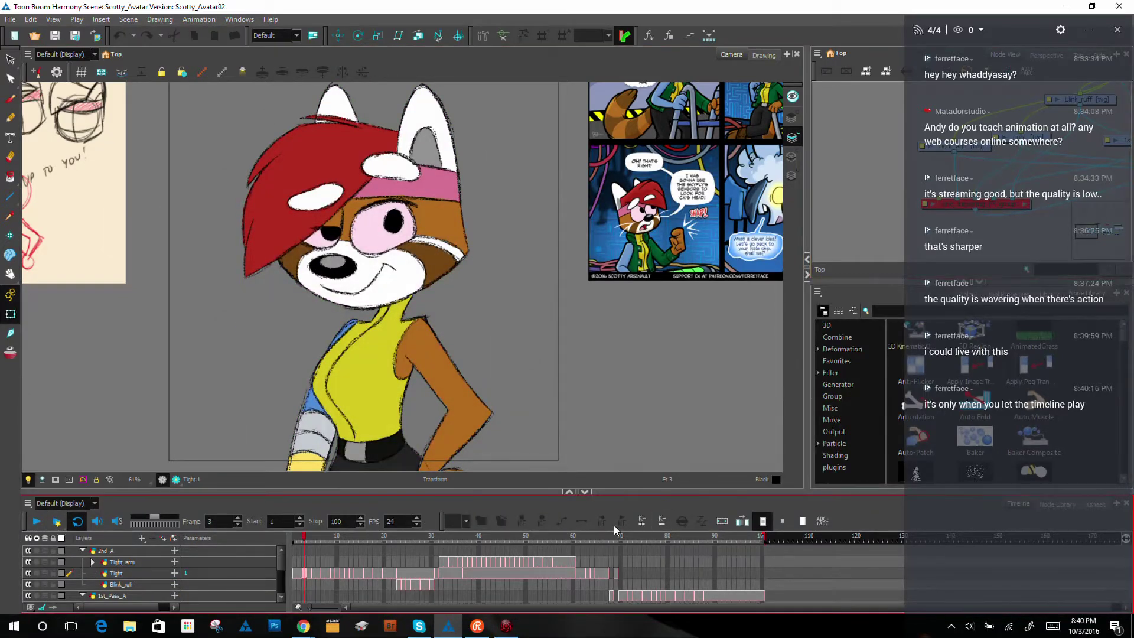
left_click(611, 573)
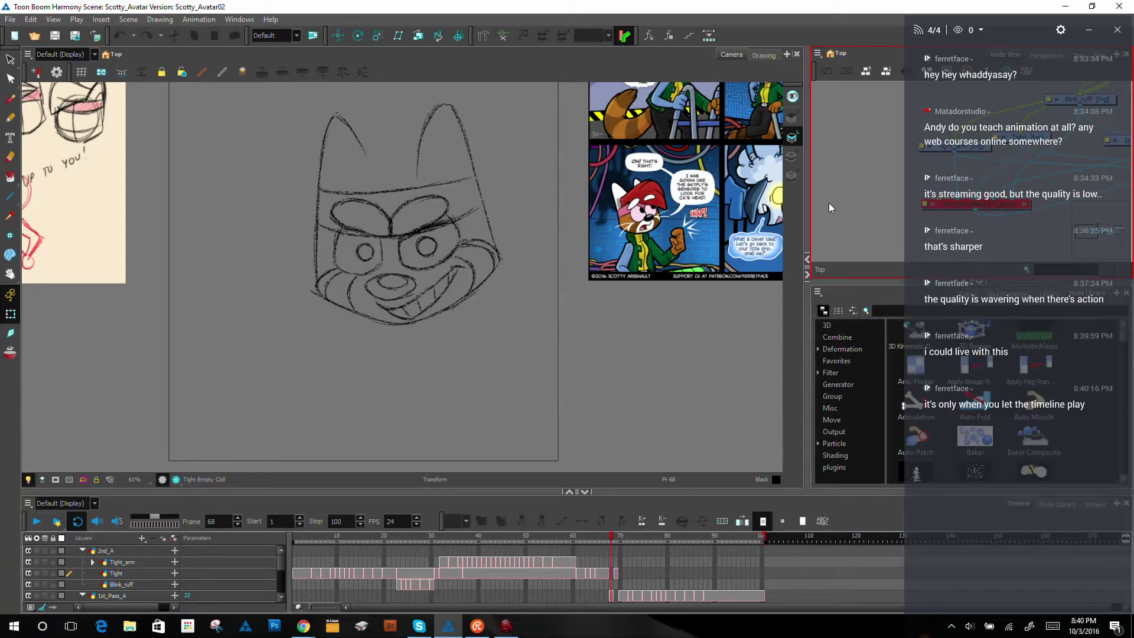
left_click(610, 574)
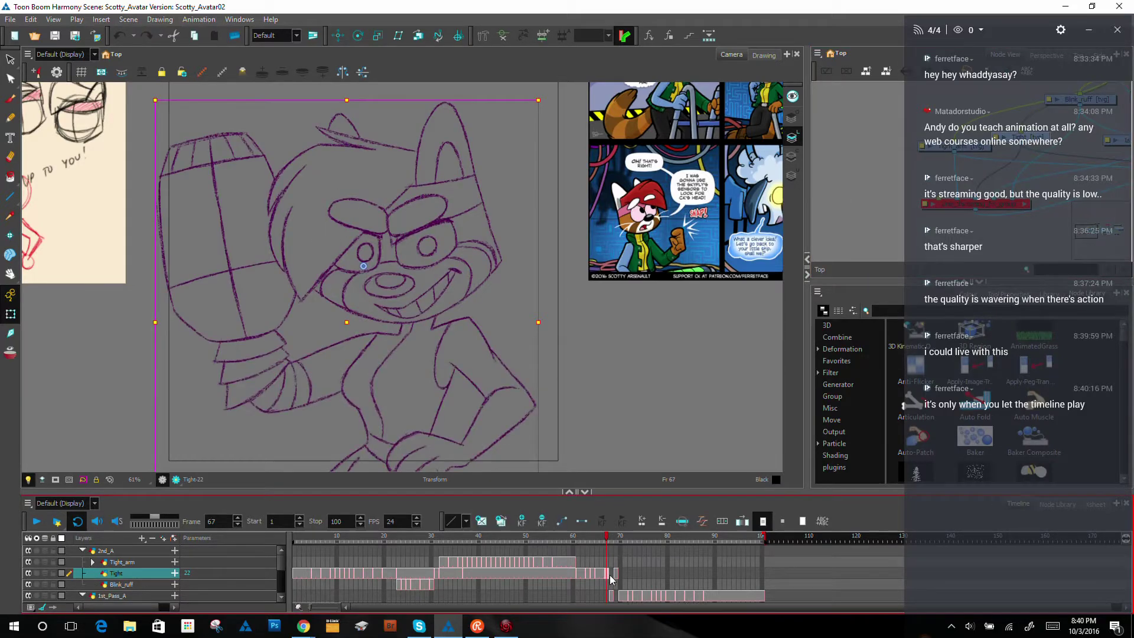
left_click(11, 353)
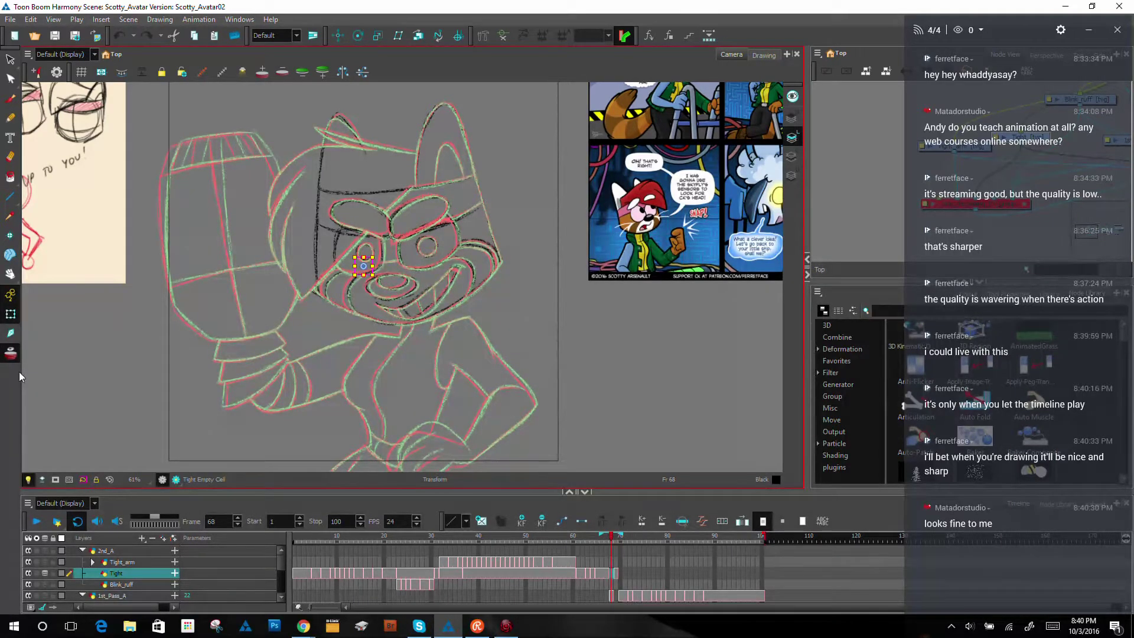
Step: With the Brush, ink the inner side and lower outline of the eye nearest the raised glove on frame 68
left_click(10, 99)
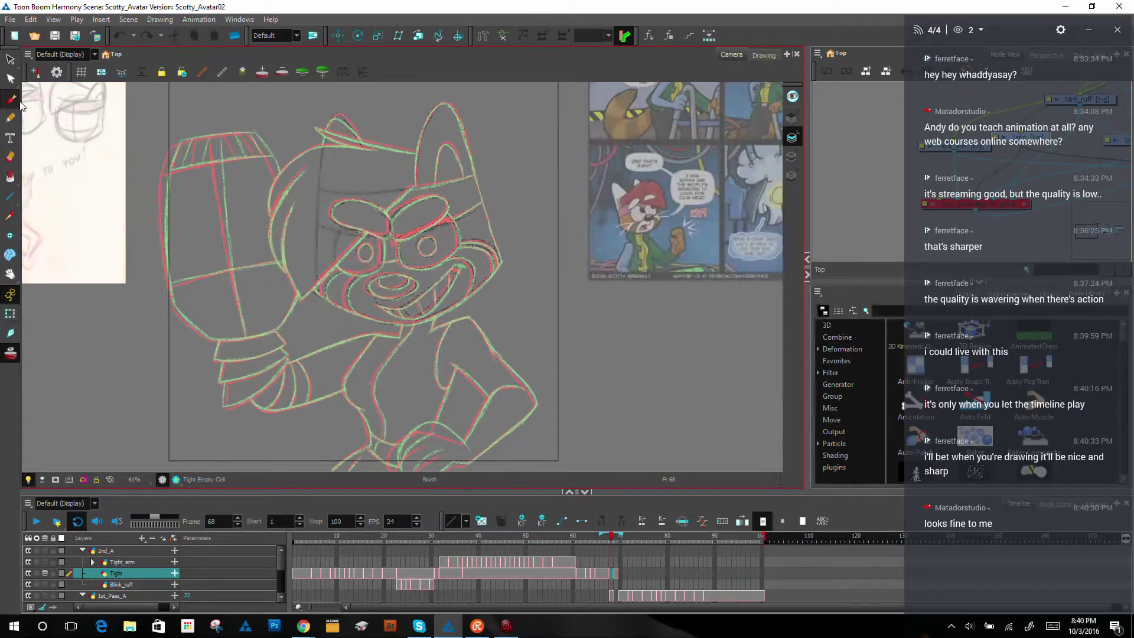
scroll(424, 329, "up", 2)
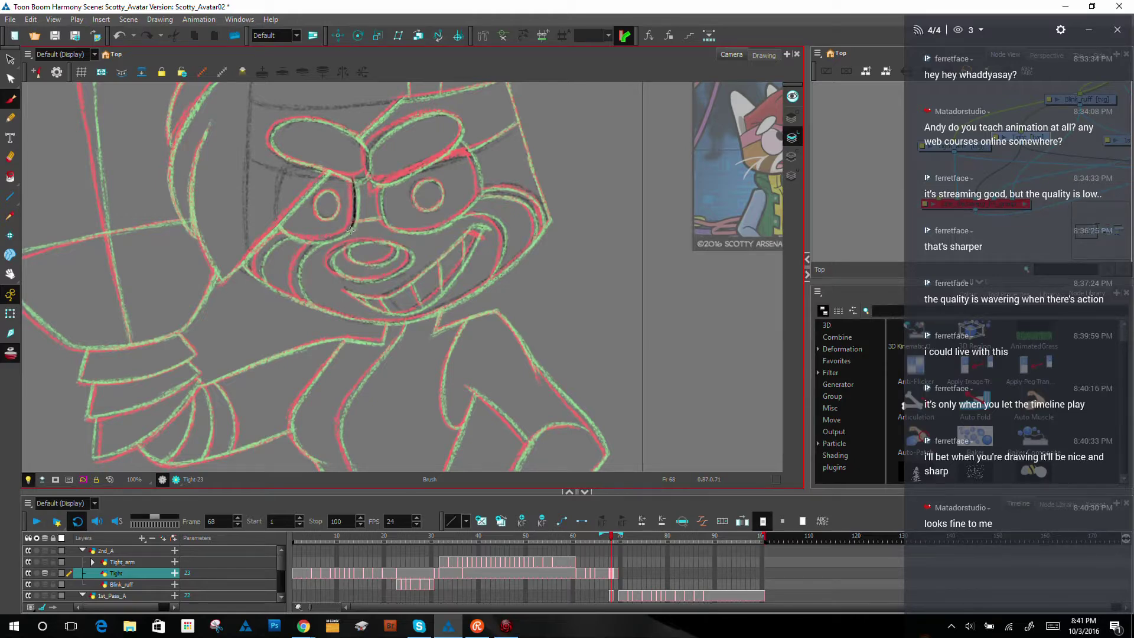
mouse_move(600, 158)
left_mouse_down()
mouse_move(513, 413)
mouse_move(476, 393)
mouse_move(448, 322)
left_mouse_up()
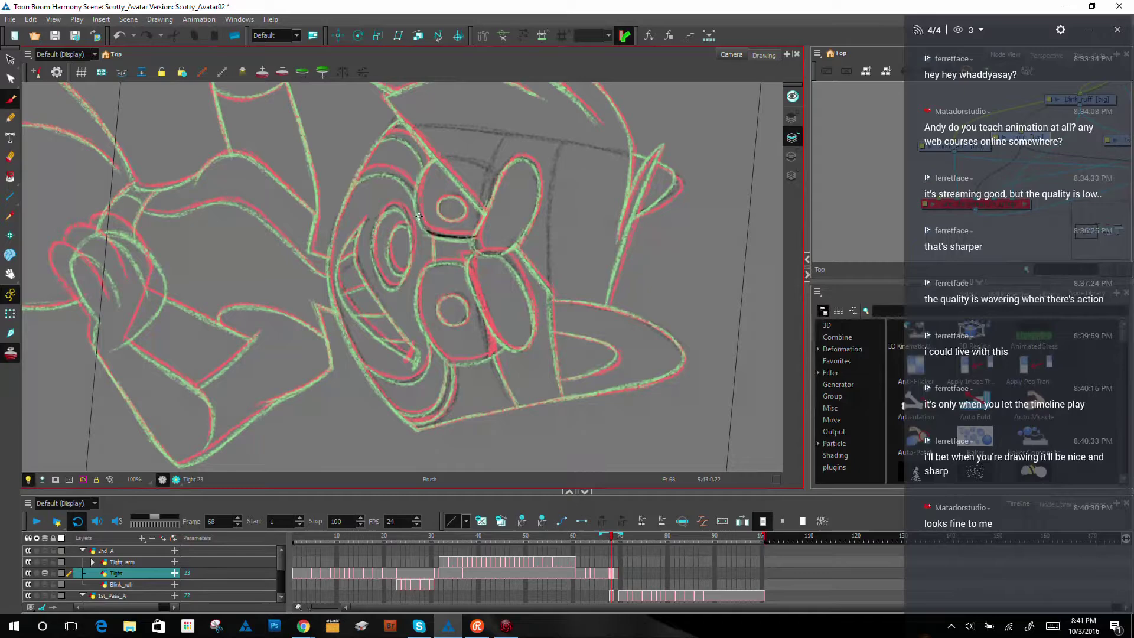
mouse_move(423, 225)
left_mouse_down()
mouse_move(428, 170)
mouse_move(415, 193)
mouse_move(438, 157)
mouse_move(419, 191)
mouse_move(428, 163)
mouse_move(425, 230)
left_mouse_up()
left_click_drag(434, 157, 421, 216)
Step: Ink the inner, lower and outer outline of the eye farther from the raised glove
mouse_move(603, 297)
left_mouse_down()
mouse_move(615, 212)
mouse_move(641, 336)
mouse_move(670, 324)
mouse_move(373, 298)
mouse_move(409, 204)
left_mouse_up()
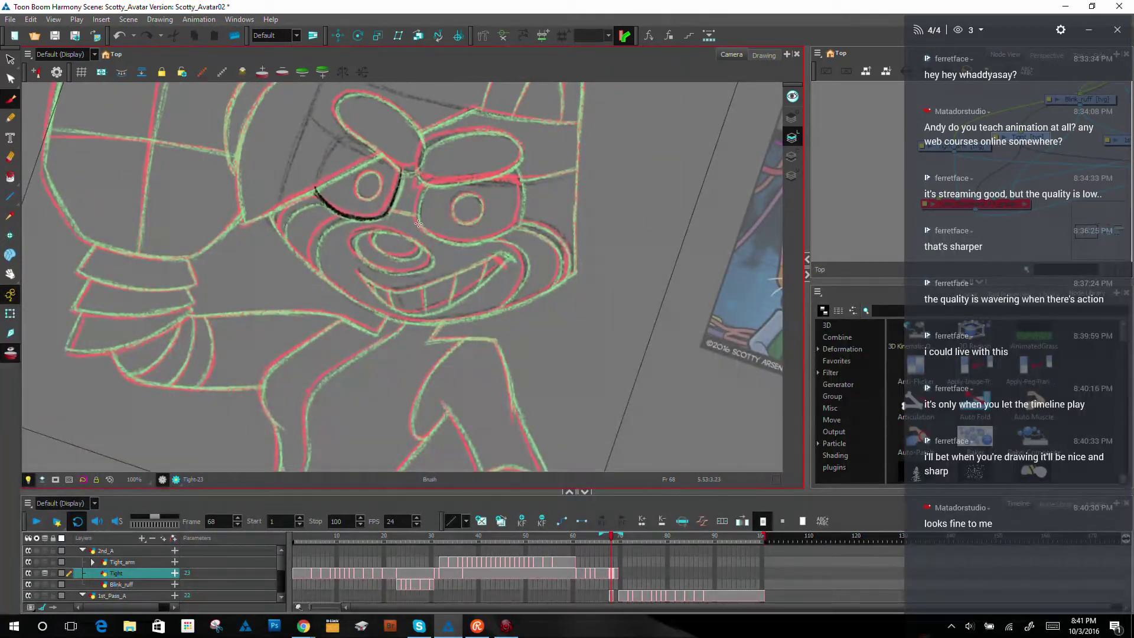
left_click_drag(420, 203, 423, 181)
left_click_drag(420, 222, 417, 222)
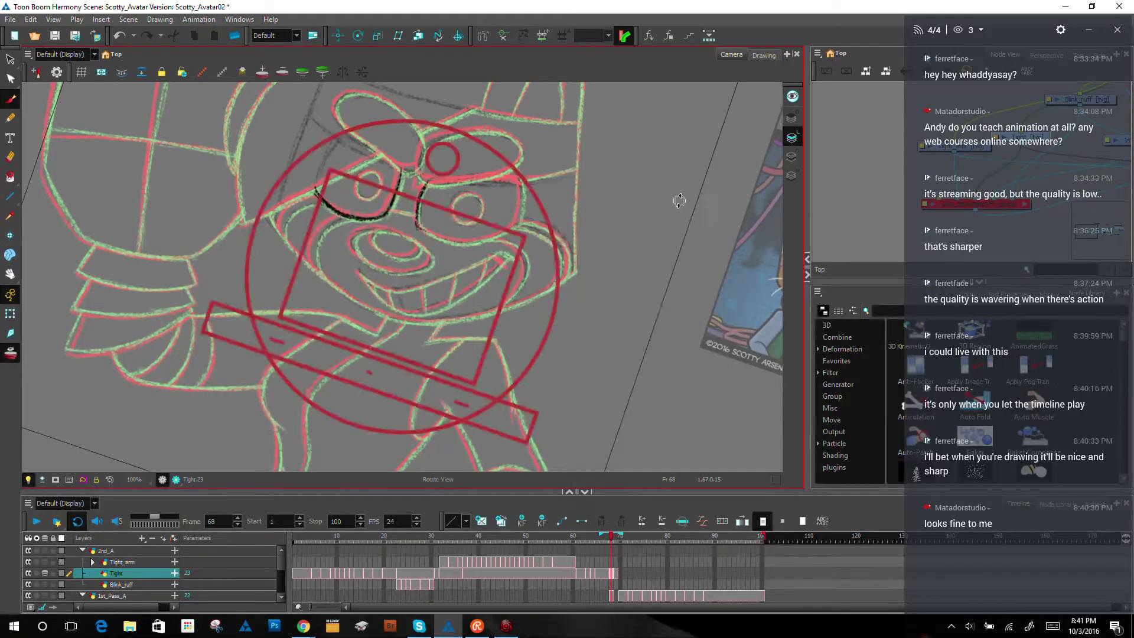
left_click_drag(689, 222, 506, 122)
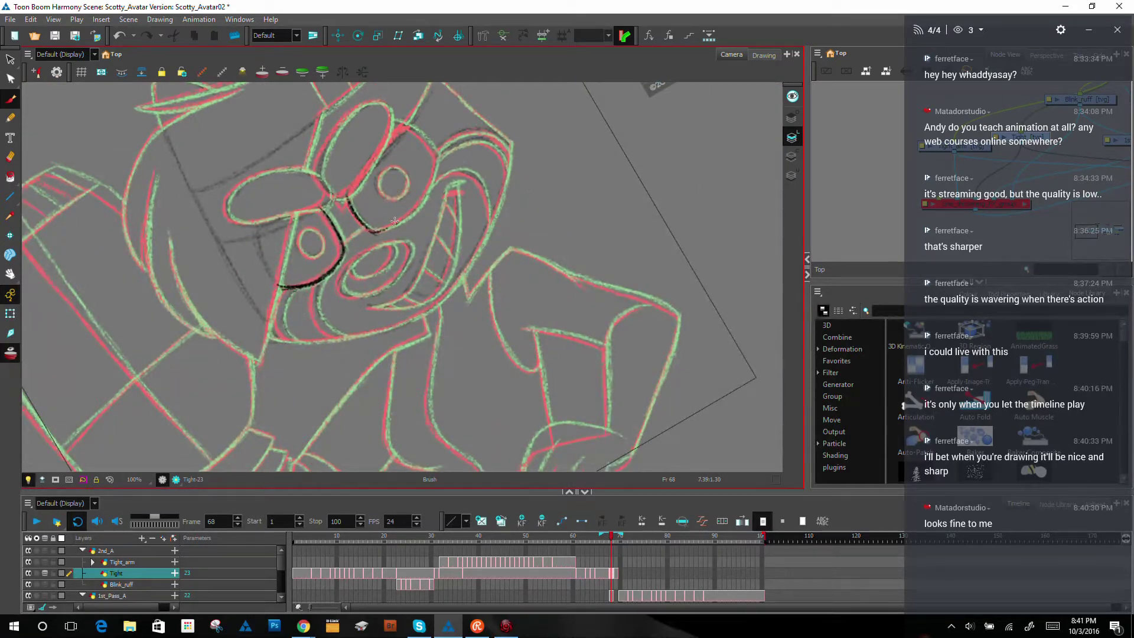
left_click_drag(378, 233, 429, 190)
left_click_drag(419, 202, 437, 150)
key("shift+x")
left_click_drag(636, 254, 609, 353, "ctrl+alt")
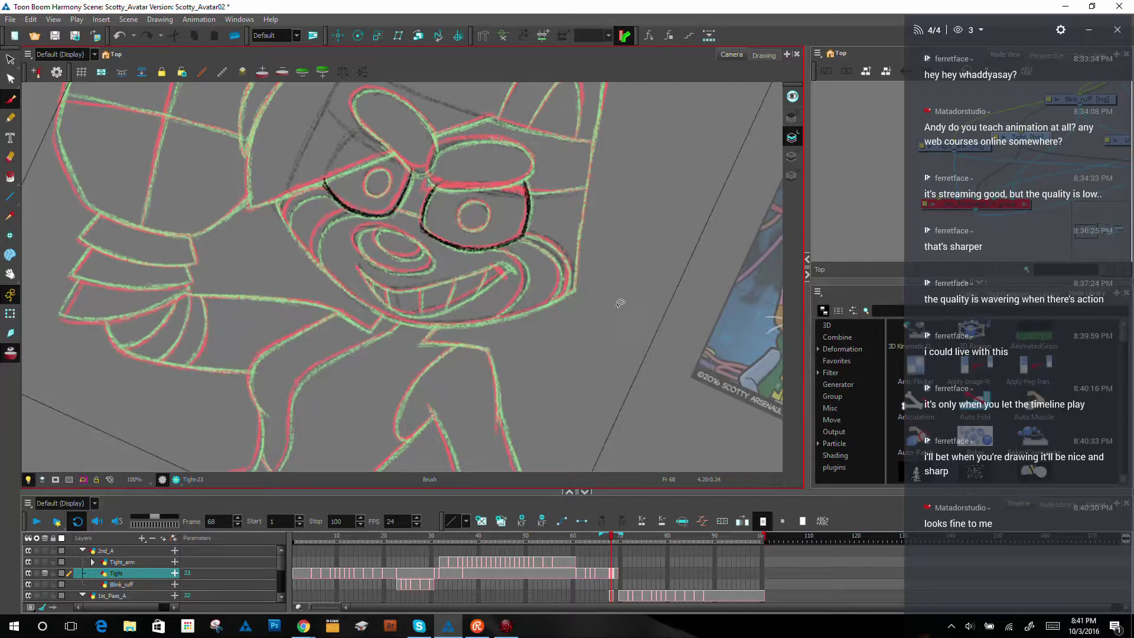
Step: Ink the full oval outline of the brow above the eye farther from the glove
left_click_drag(704, 246, 413, 127, "ctrl+alt")
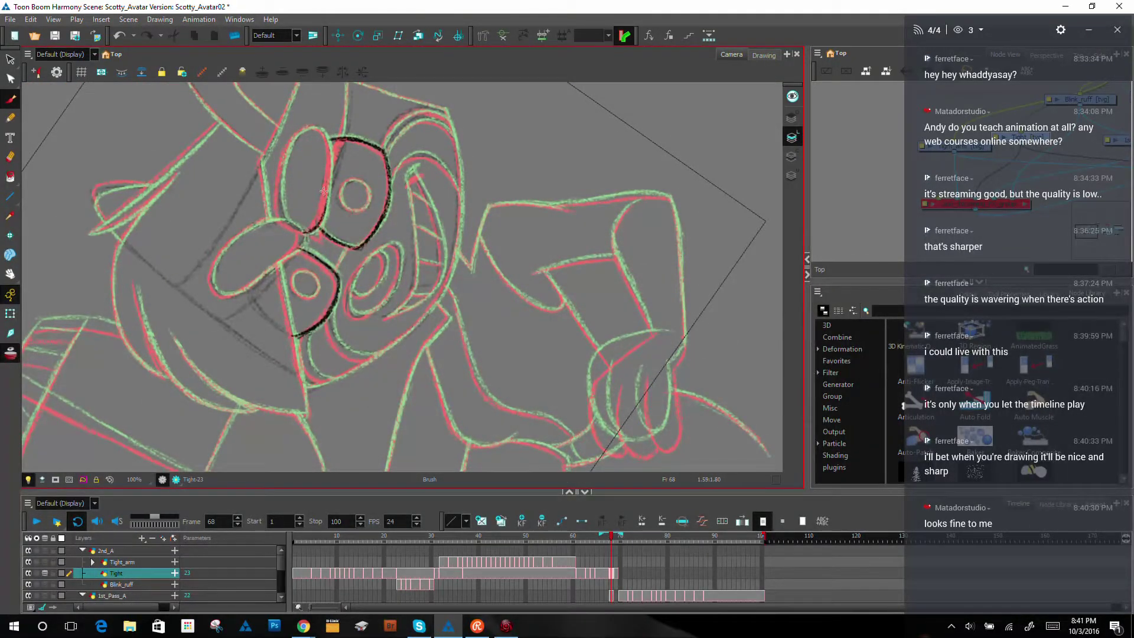
mouse_move(311, 230)
left_mouse_down()
mouse_move(326, 193)
mouse_move(324, 205)
mouse_move(327, 161)
mouse_move(323, 207)
mouse_move(320, 129)
mouse_move(325, 168)
mouse_move(329, 153)
mouse_move(314, 127)
mouse_move(326, 151)
left_mouse_up()
mouse_move(283, 222)
left_mouse_down()
mouse_move(278, 167)
mouse_move(281, 205)
mouse_move(295, 132)
left_mouse_up()
mouse_move(281, 194)
left_mouse_down()
mouse_move(290, 142)
mouse_move(315, 128)
mouse_move(287, 145)
mouse_move(313, 126)
mouse_move(320, 138)
mouse_move(311, 126)
mouse_move(280, 199)
mouse_move(280, 185)
mouse_move(290, 219)
left_mouse_up()
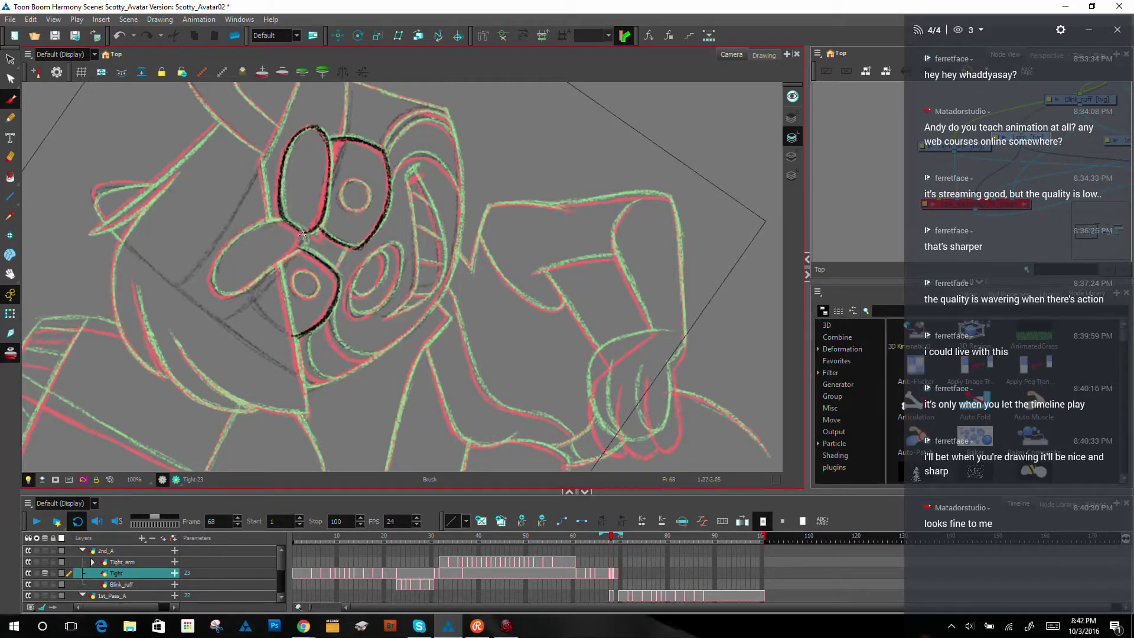
Step: Ink the inner end and both long sides of the brow nearest the raised glove
mouse_move(283, 219)
left_mouse_down()
mouse_move(299, 239)
mouse_move(294, 253)
left_mouse_up()
left_click_drag(522, 349, 471, 208, "ctrl+alt")
left_click_drag(406, 270, 398, 210)
left_click_drag(307, 376, 303, 277)
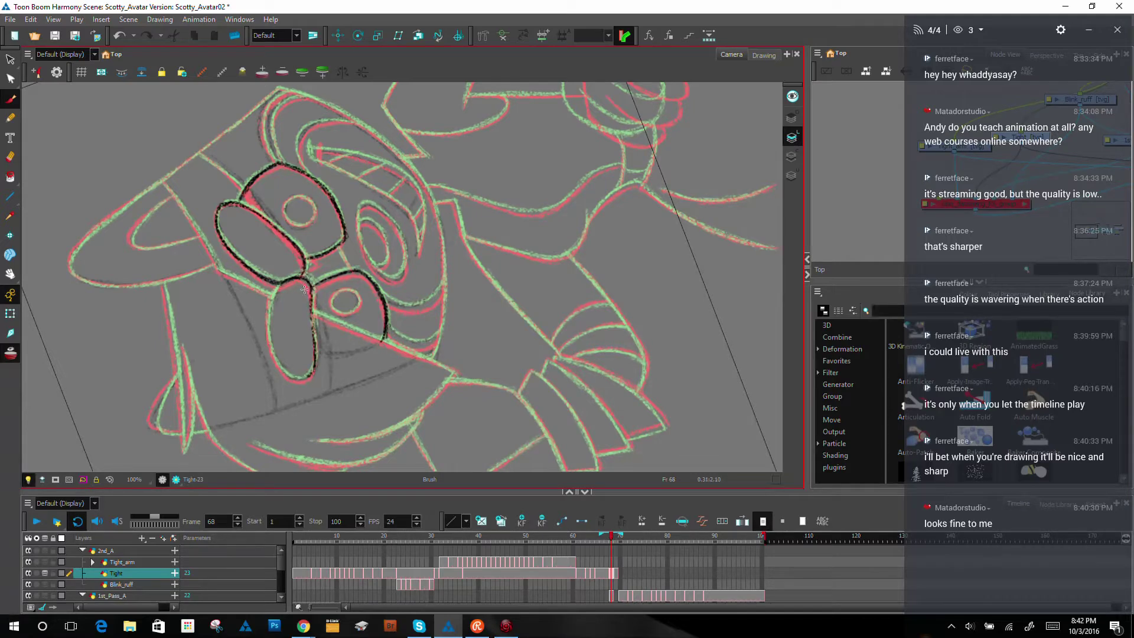
mouse_move(283, 285)
left_mouse_down()
mouse_move(271, 359)
mouse_move(278, 286)
left_mouse_up()
Step: Close and firm up the outer end and lower edge of the glove-side brow, and ink the short nose-bridge line between the eyes
left_click_drag(508, 284, 261, 217)
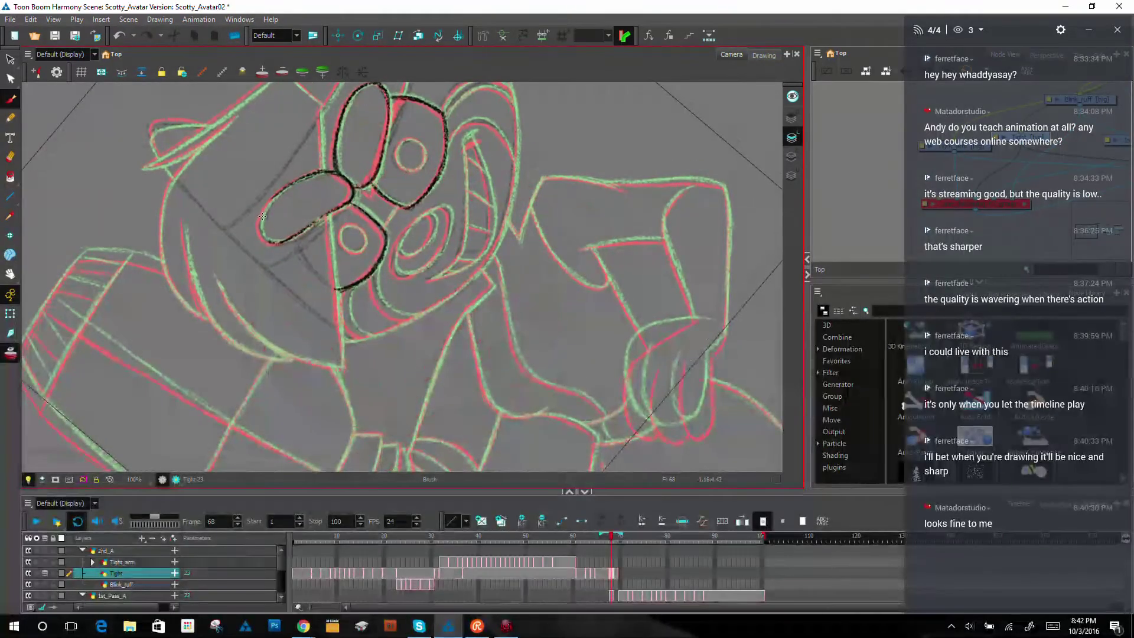
left_click_drag(262, 235, 278, 190)
left_click_drag(258, 231, 278, 193)
left_click_drag(586, 295, 574, 210)
mouse_move(255, 296)
left_mouse_down()
mouse_move(254, 250)
mouse_move(278, 224)
left_mouse_up()
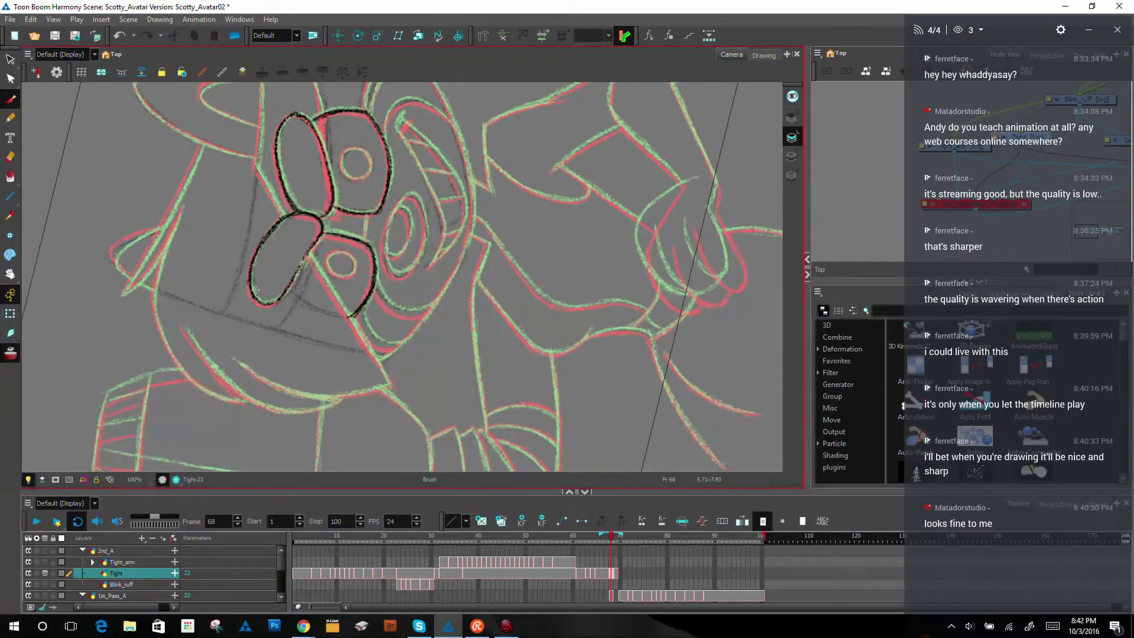
mouse_move(261, 302)
left_mouse_down()
mouse_move(282, 295)
mouse_move(317, 239)
left_mouse_up()
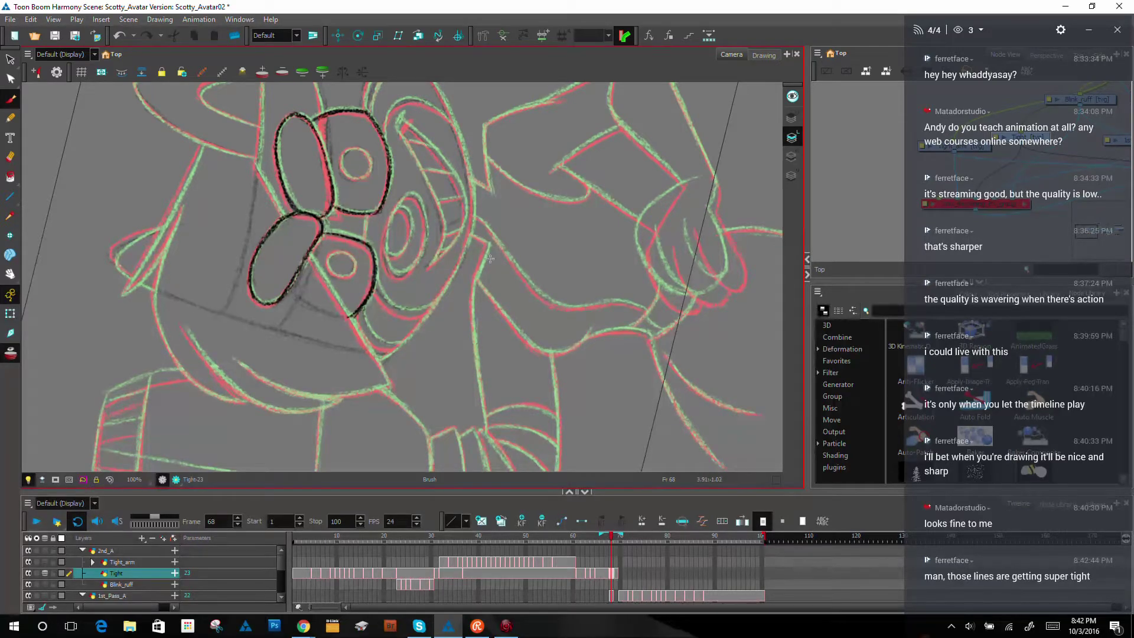
mouse_move(365, 240)
left_mouse_down()
mouse_move(367, 214)
mouse_move(365, 242)
left_mouse_up()
key("shift+x")
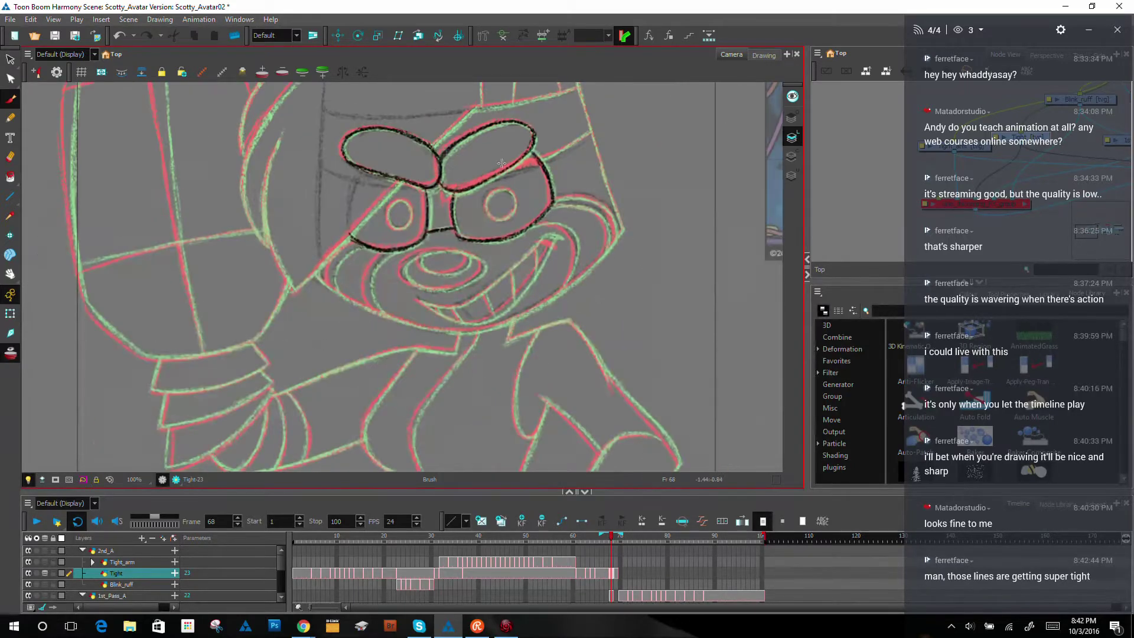
Step: Ink the diagonal mask edge from the glove-side cheek corner up to the brow, and continue it as the forehead line above the brows
left_click_drag(293, 292, 343, 237)
left_click_drag(298, 289, 362, 211)
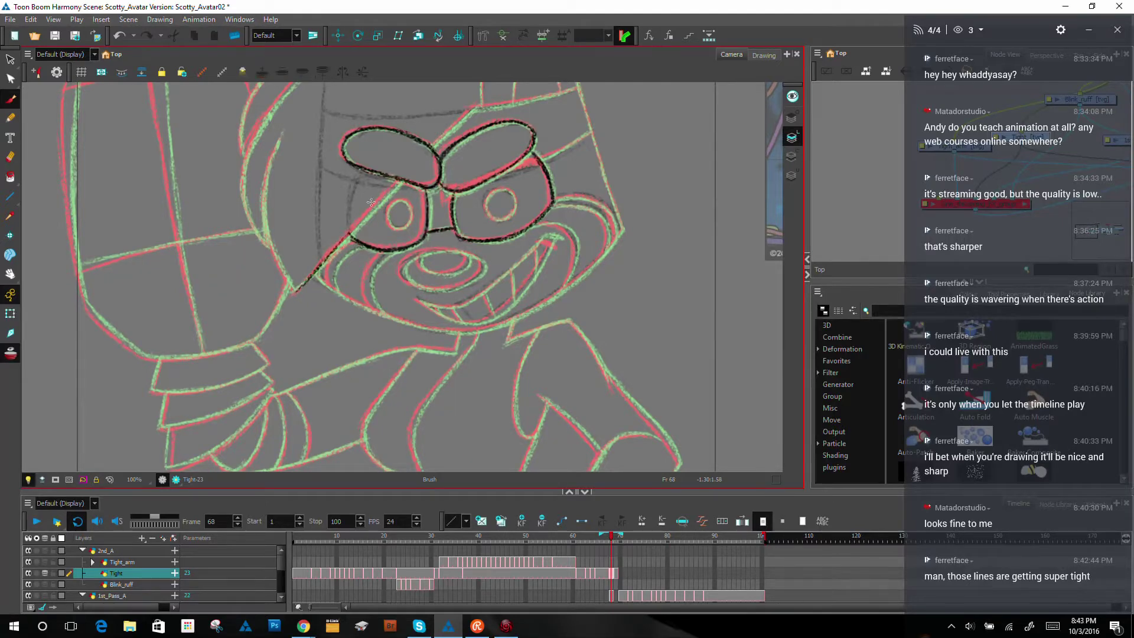
left_click_drag(329, 256, 400, 181)
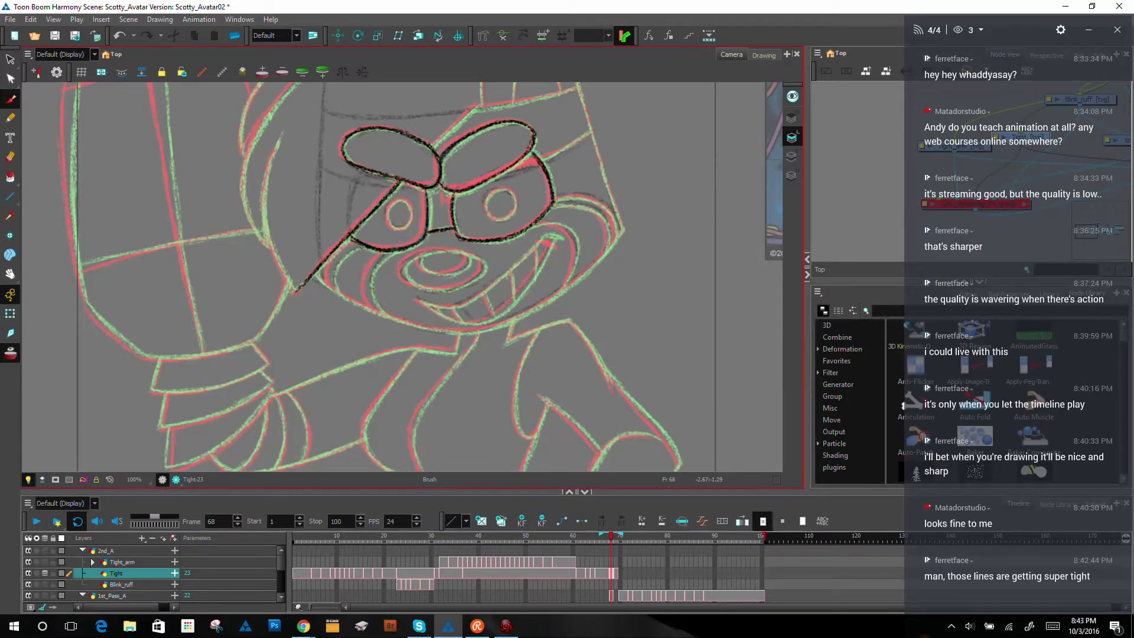
left_click_drag(681, 174, 485, 232)
mouse_move(366, 192)
left_mouse_down()
mouse_move(389, 137)
mouse_move(361, 204)
left_mouse_up()
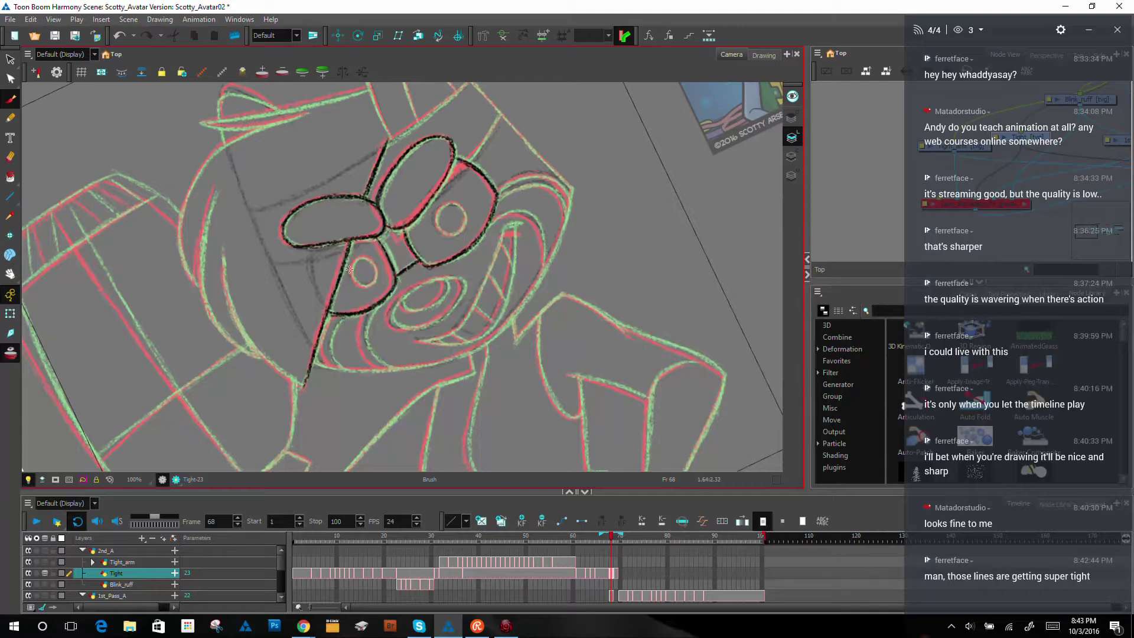
Step: Ink the upper lid beneath the far brow, and outline the round pupils in both eyes
left_click_drag(596, 185, 625, 290)
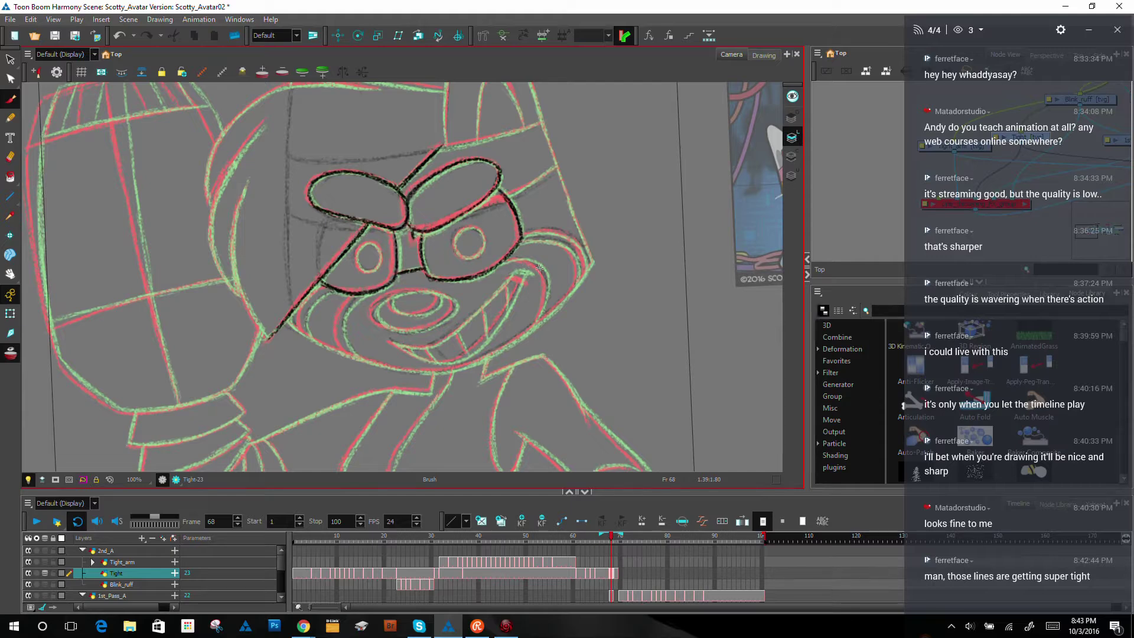
left_click_drag(678, 202, 610, 89)
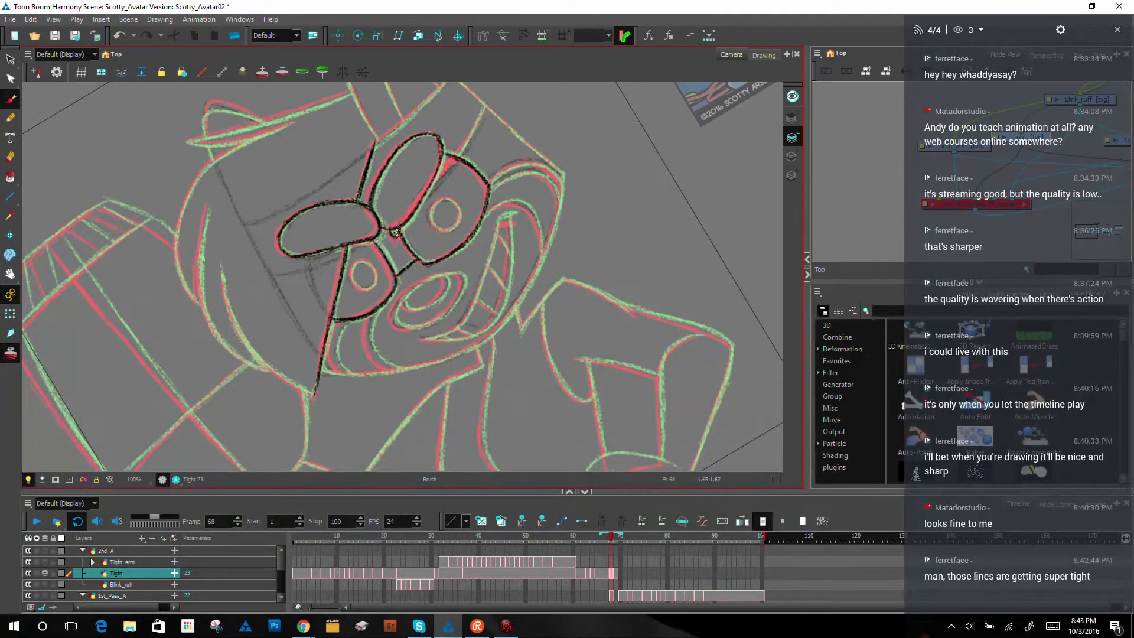
left_click_drag(402, 234, 445, 156)
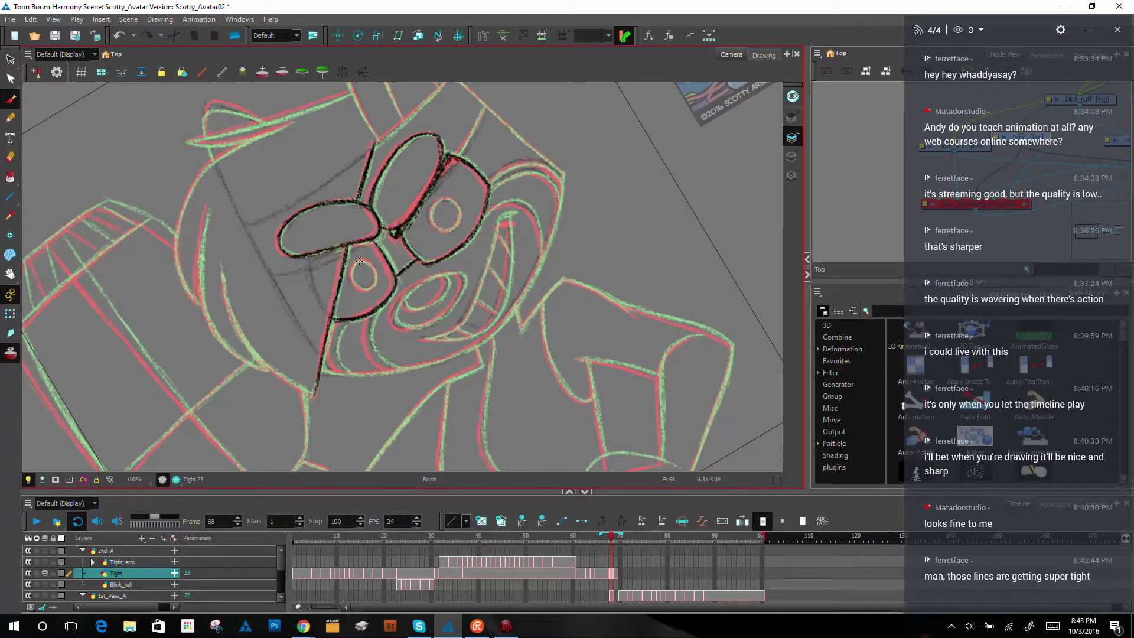
left_click_drag(358, 262, 355, 267)
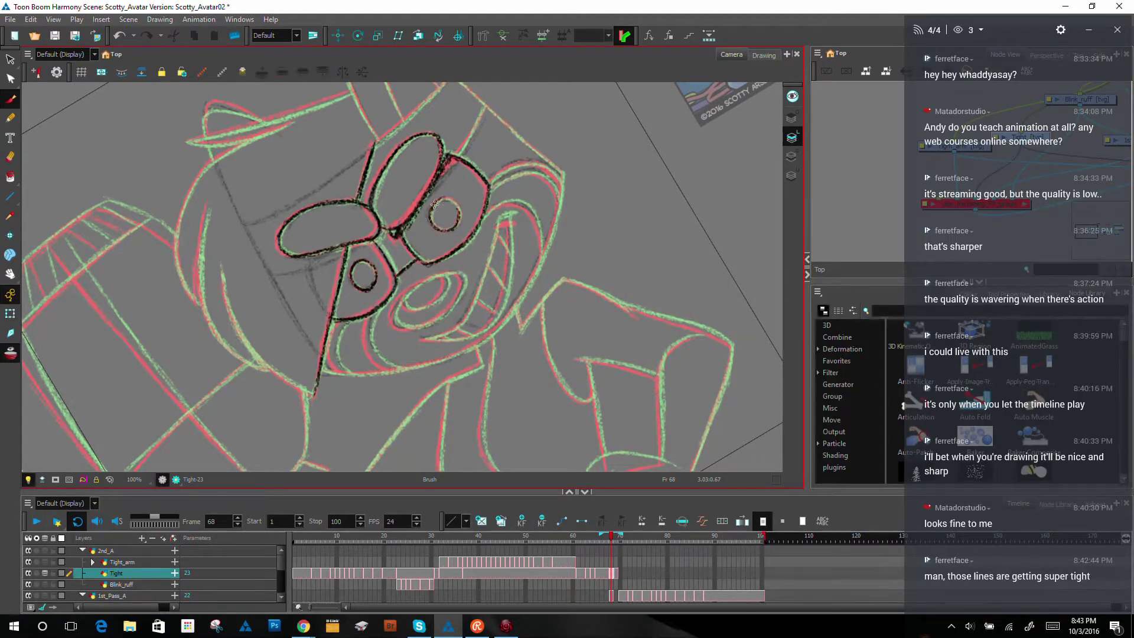
left_click_drag(450, 200, 454, 227)
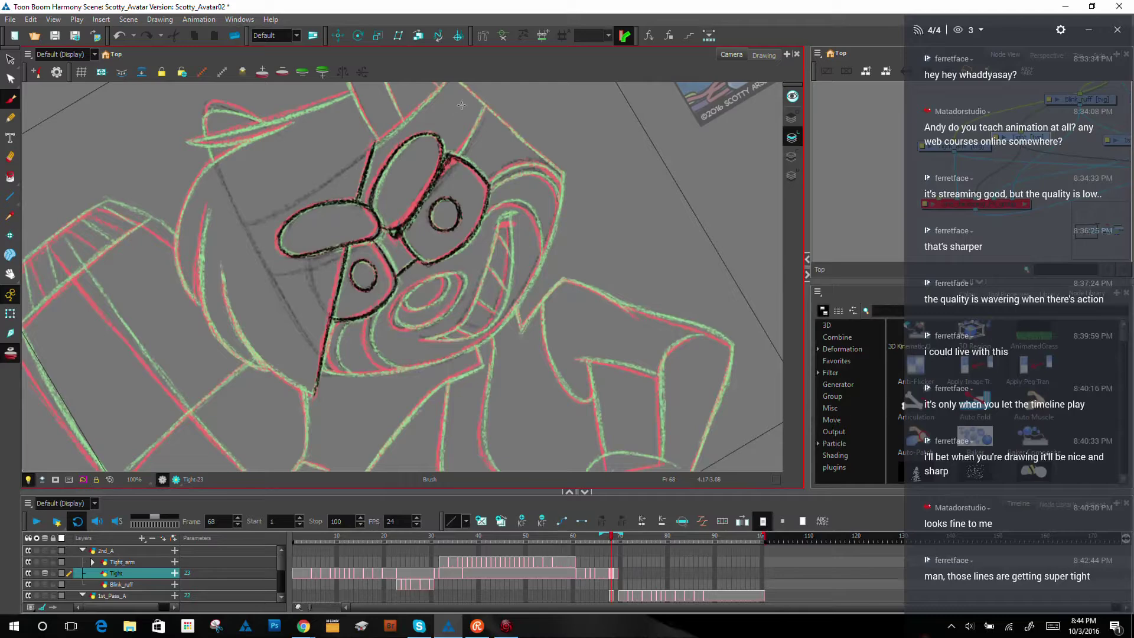
Step: Ink the mask line from the far eye to the head's edge, and the side of the head from the cheek corner toward the ear
left_click_drag(457, 154, 484, 104)
key("ctrl+alt")
mouse_move(672, 165)
left_mouse_down("ctrl+alt")
mouse_move(635, 278)
mouse_move(570, 369)
mouse_move(594, 270)
left_mouse_up("ctrl+alt")
left_click_drag(580, 313, 604, 230)
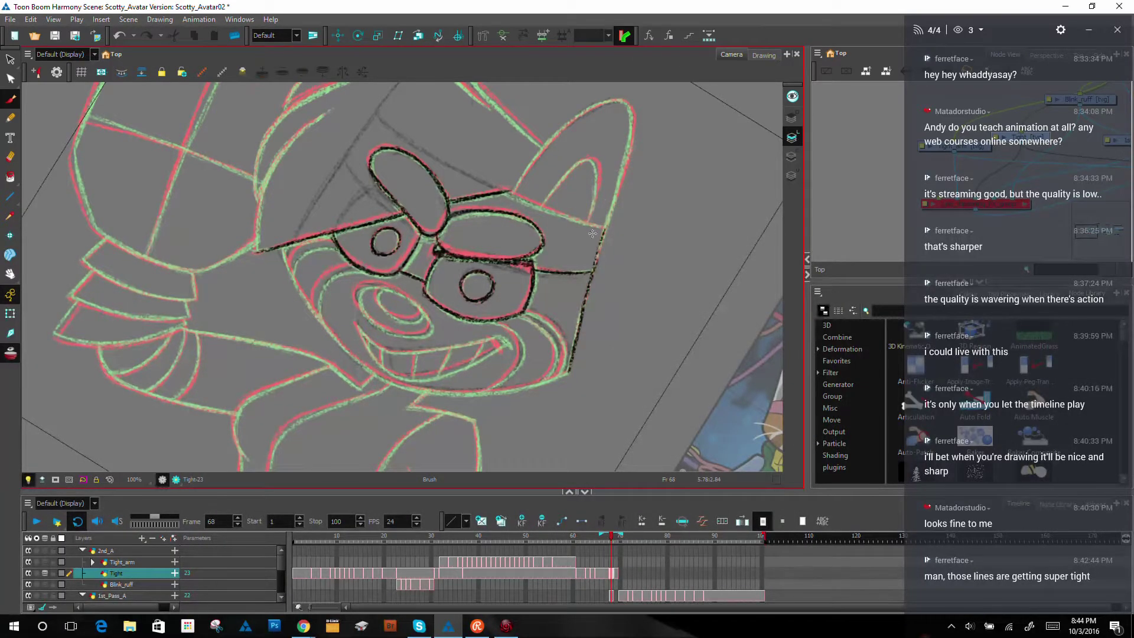
Step: Ink the outer edge of the ear from the side of the head up to its tip
left_click_drag(587, 290, 613, 208)
left_click_drag(593, 268, 619, 180)
left_click_drag(602, 238, 624, 166)
left_click_drag(608, 211, 629, 151)
left_click_drag(607, 224, 630, 129)
mouse_move(617, 190)
left_mouse_down()
mouse_move(632, 142)
mouse_move(622, 154)
mouse_move(620, 94)
mouse_move(633, 125)
mouse_move(624, 103)
mouse_move(607, 212)
left_mouse_up()
Step: Ink the jawline from the far cheek corner around beneath the grinning mouth
key("space")
left_click_drag(703, 232, 443, 390)
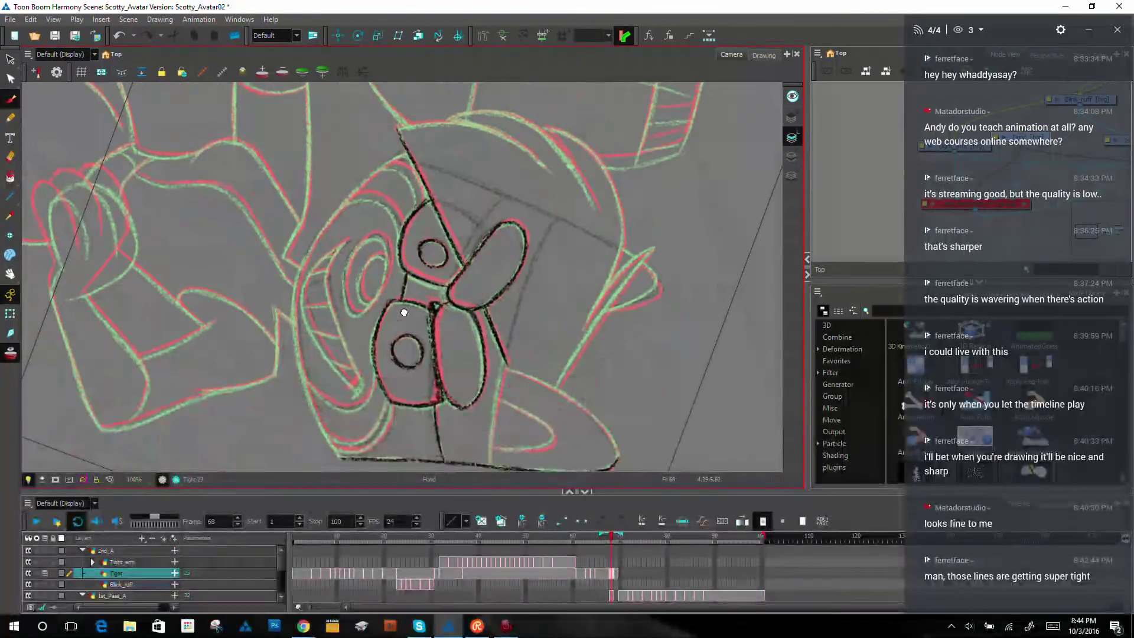
left_click_drag(404, 313, 368, 275)
key("ctrl+alt")
left_click_drag(331, 227, 343, 213)
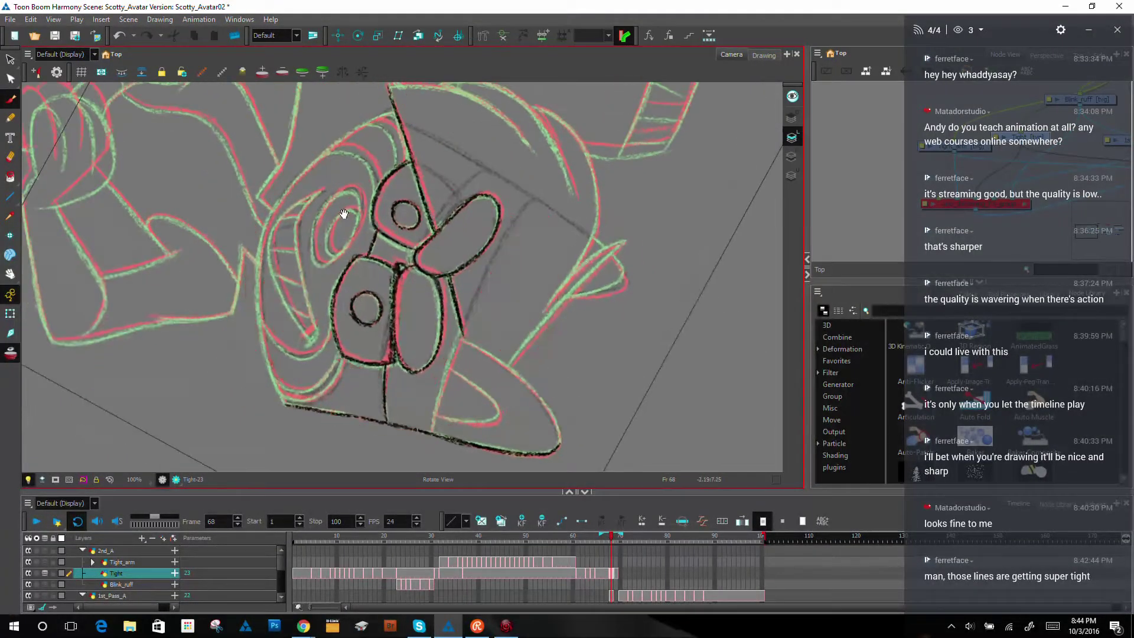
left_click_drag(281, 263, 278, 253)
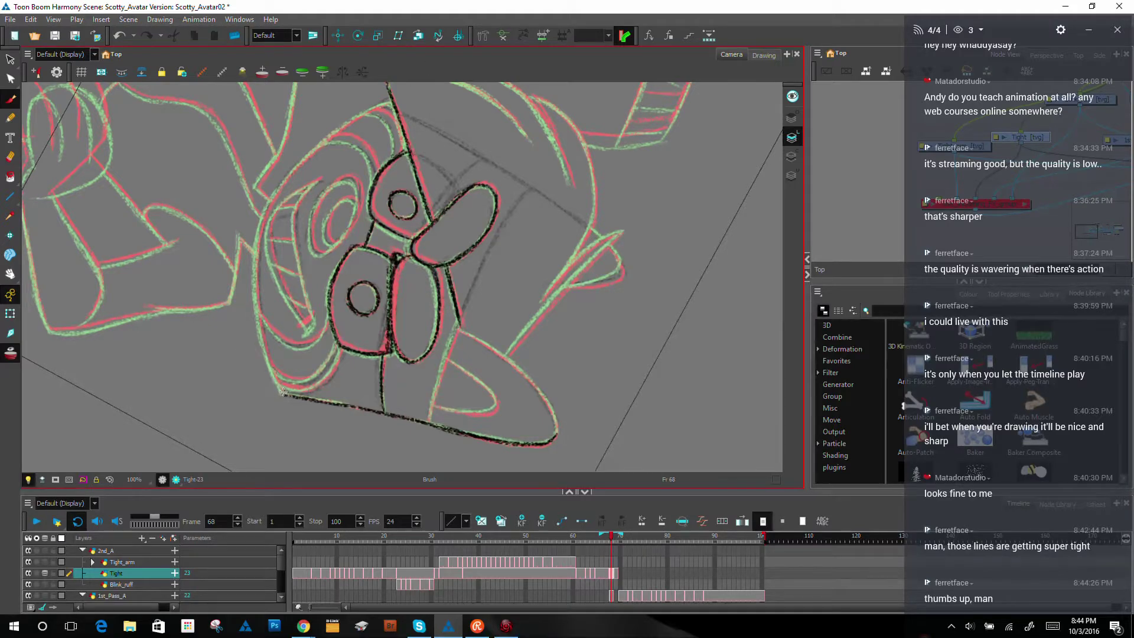
left_click_drag(282, 391, 265, 350)
left_click_drag(282, 392, 256, 304)
left_click_drag(267, 357, 255, 268)
left_click_drag(263, 333, 259, 238)
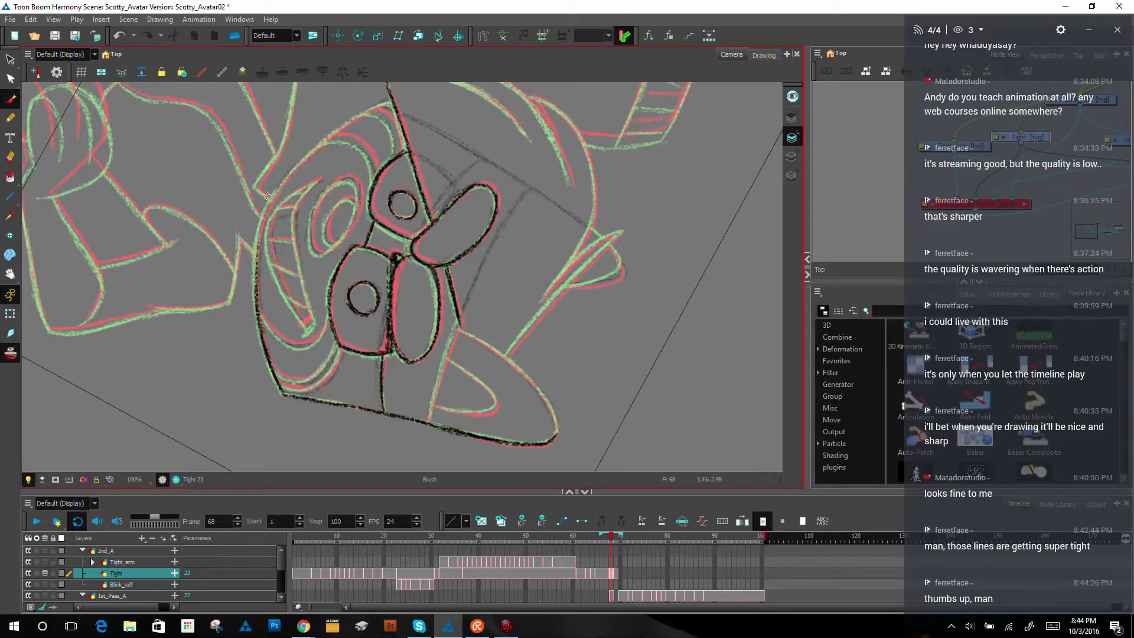
mouse_move(259, 316)
left_mouse_down()
mouse_move(265, 223)
mouse_move(256, 306)
mouse_move(262, 219)
left_mouse_up()
left_click_drag(259, 262, 273, 199)
Step: Firm up the chin line and extend the jaw outline to the mask edge on the glove side
left_click_drag(547, 306, 535, 214)
left_click_drag(258, 322, 252, 233)
left_click_drag(257, 315, 253, 235)
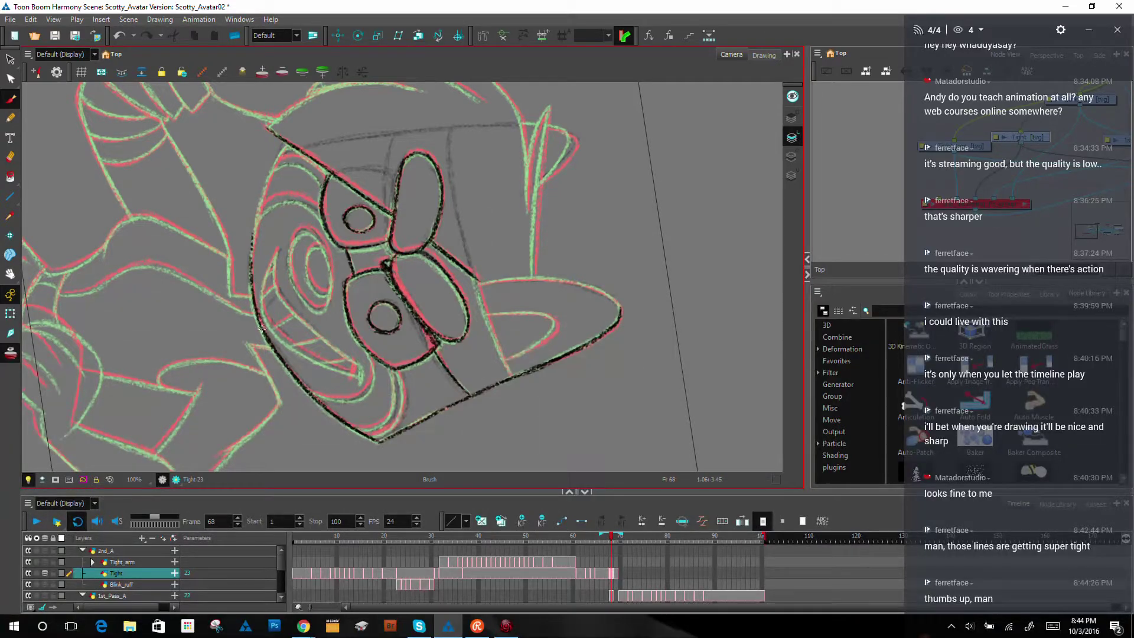
left_click_drag(255, 297, 260, 225)
key("e")
left_click_drag(258, 228, 255, 257)
left_click_drag(252, 288, 262, 191)
left_click_drag(251, 264, 279, 150)
mouse_move(257, 219)
left_mouse_down()
mouse_move(289, 140)
mouse_move(281, 156)
left_mouse_up()
mouse_move(248, 296)
left_mouse_down()
mouse_move(254, 235)
mouse_move(260, 334)
left_mouse_up()
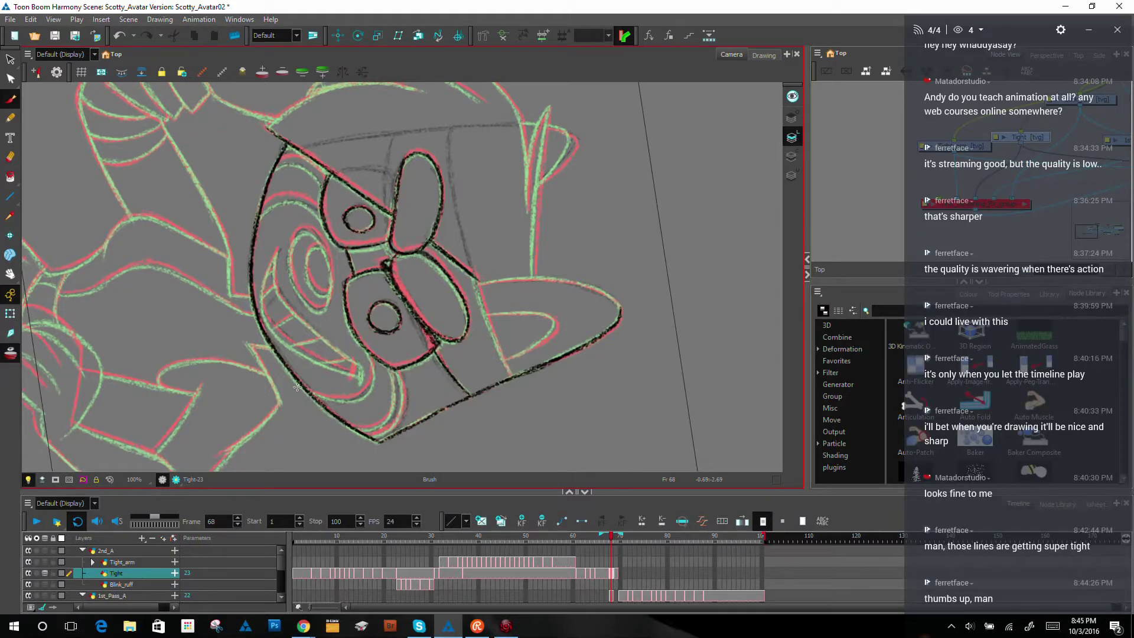
Step: Ink the muzzle curve and cheek marking below the glove-side eye, undoing and redrawing a stroke along the way
key("shift+x")
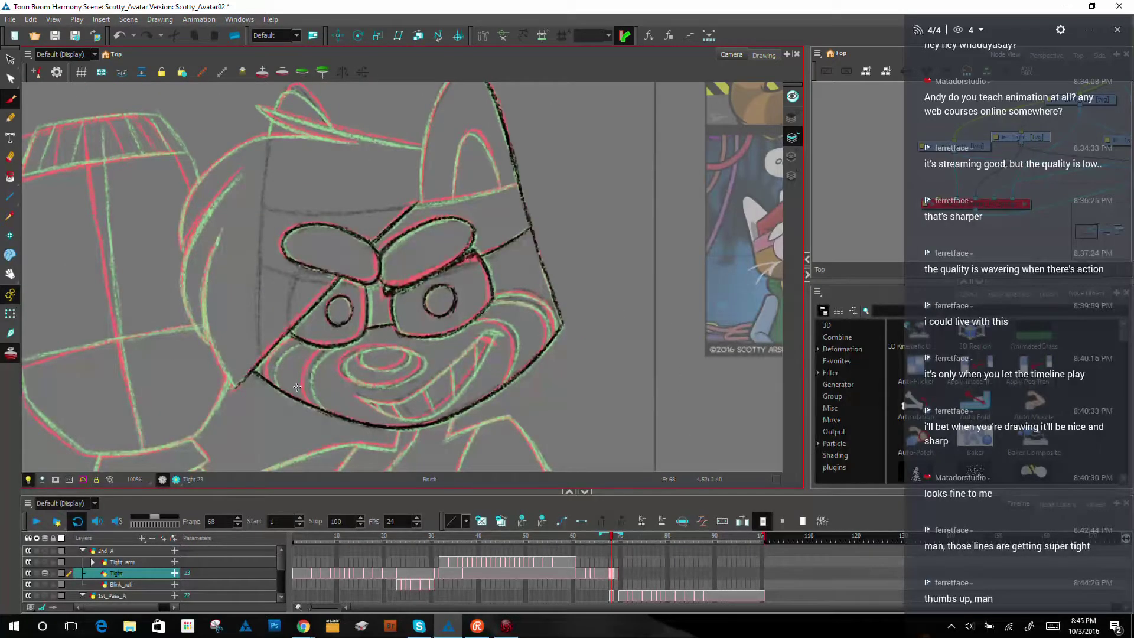
left_click_drag(634, 237, 486, 103)
left_click_drag(409, 295, 405, 221)
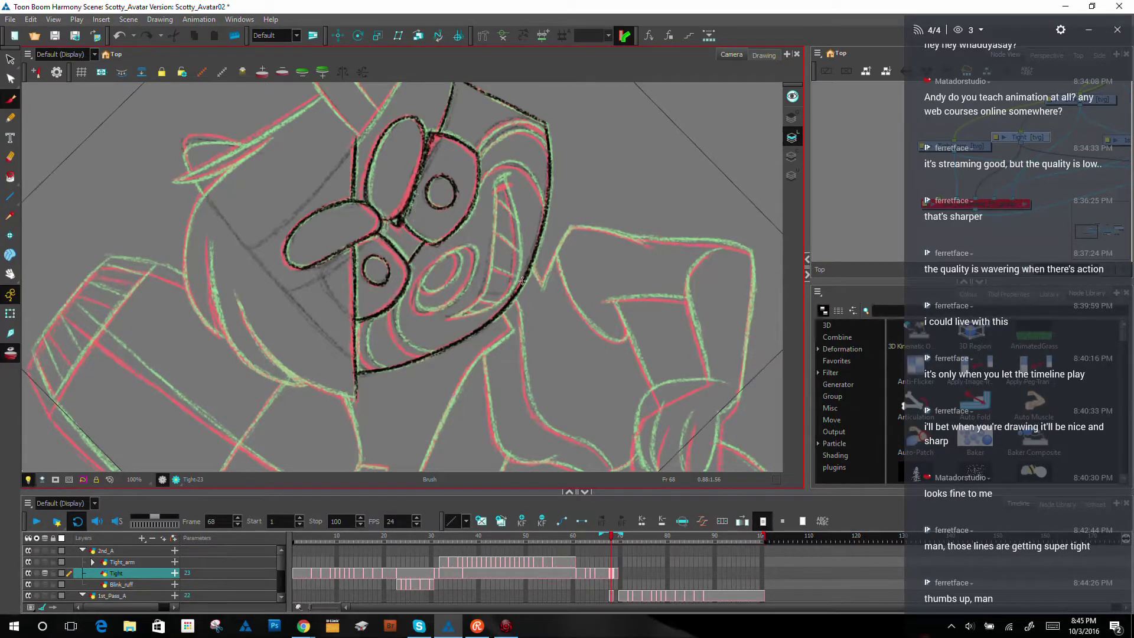
left_click_drag(613, 185, 630, 238)
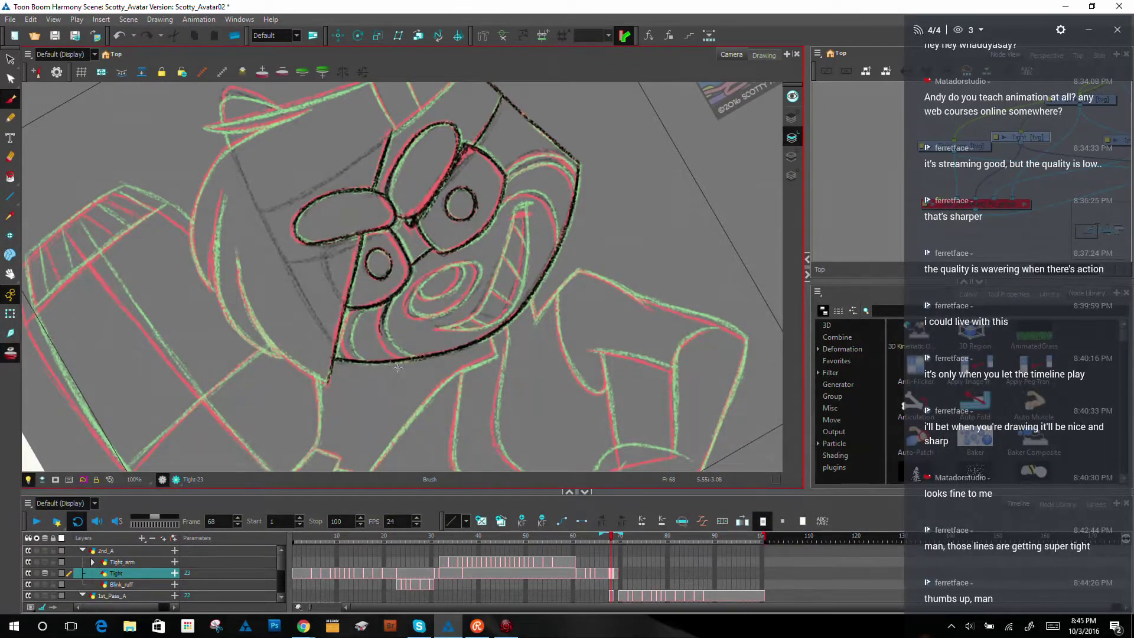
key("ctrl+z")
mouse_move(645, 204)
left_mouse_down("ctrl+alt")
mouse_move(685, 254)
mouse_move(561, 431)
left_mouse_up("ctrl+alt")
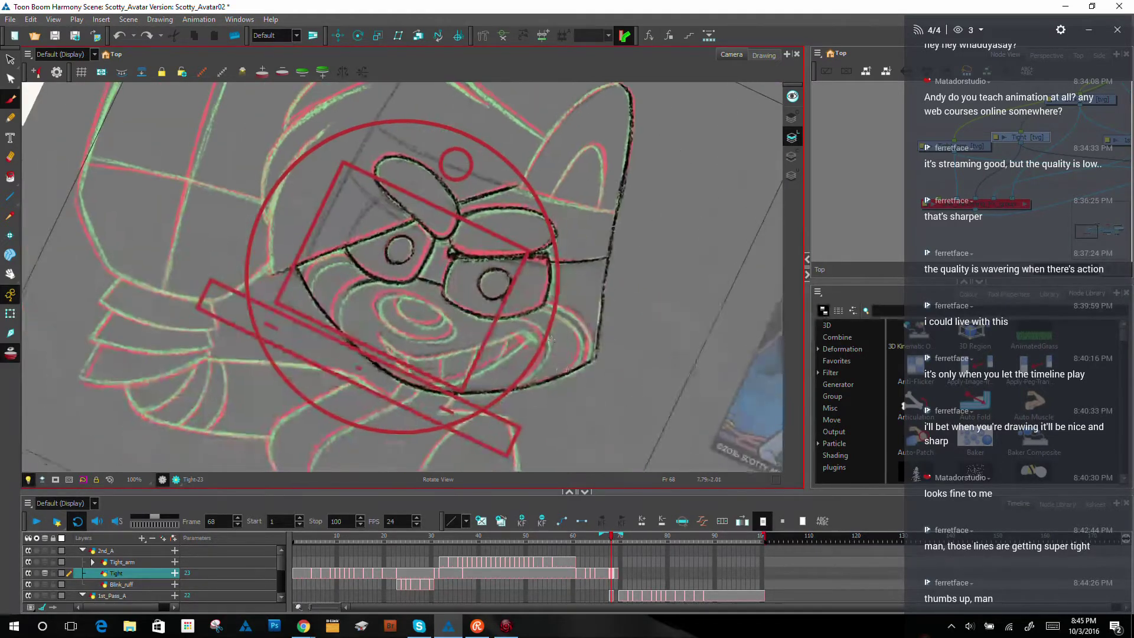
mouse_move(340, 331)
left_mouse_down()
mouse_move(341, 297)
mouse_move(337, 322)
mouse_move(366, 268)
mouse_move(337, 314)
mouse_move(370, 277)
left_mouse_up()
left_click_drag(337, 313, 368, 280)
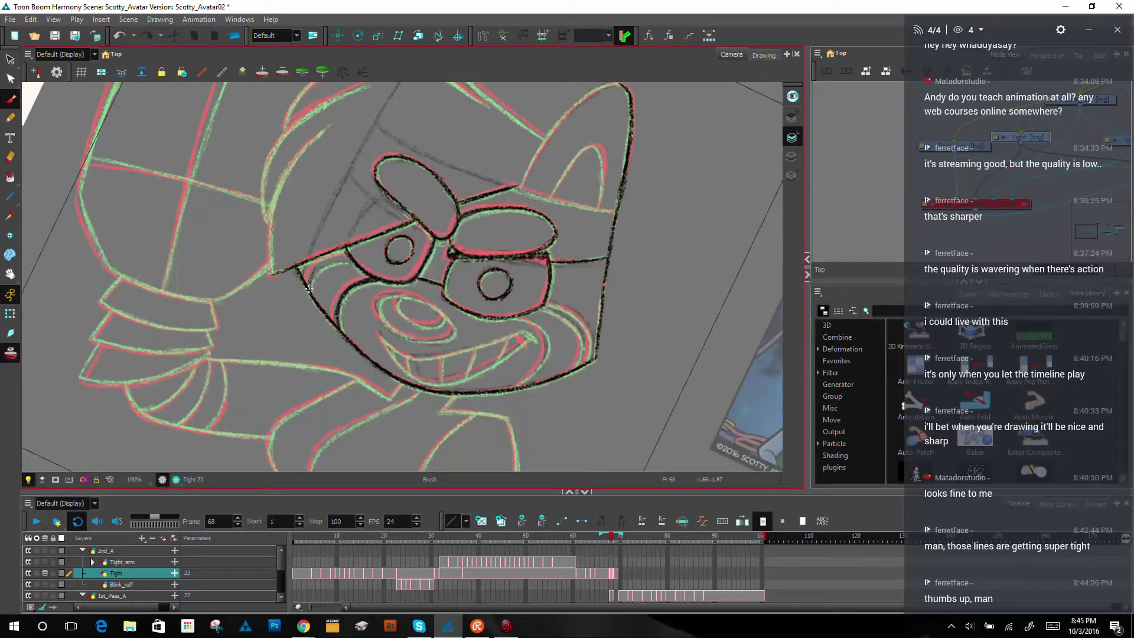
left_click_drag(644, 281, 566, 96, "ctrl+alt")
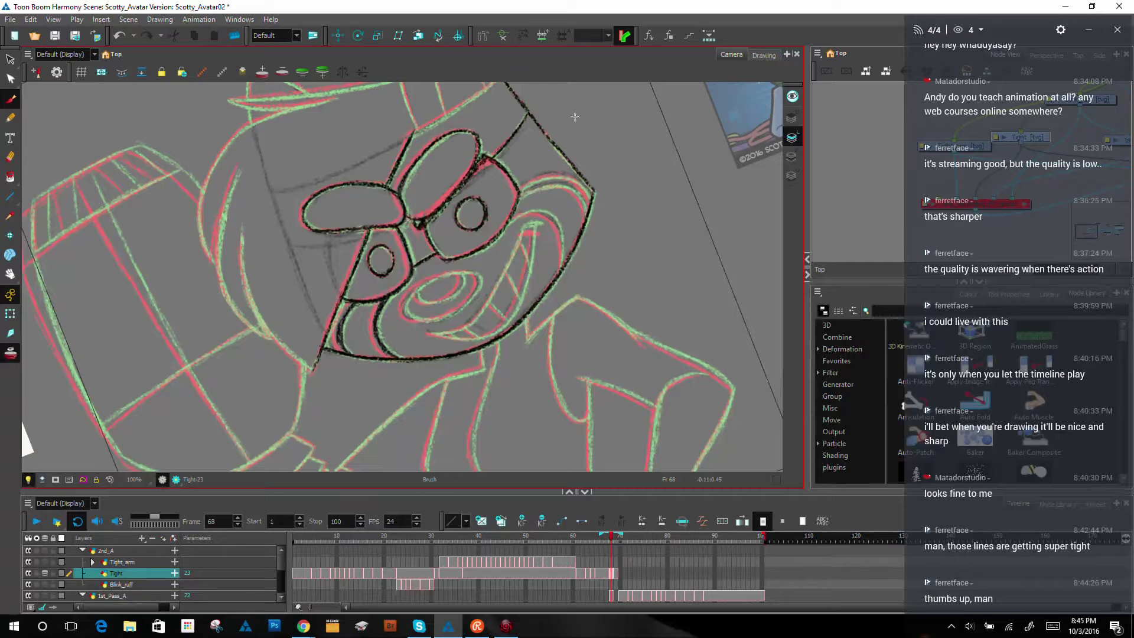
Step: Ink the nose outline and the smaller oval inside it
left_click_drag(597, 325, 587, 198, "ctrl+alt")
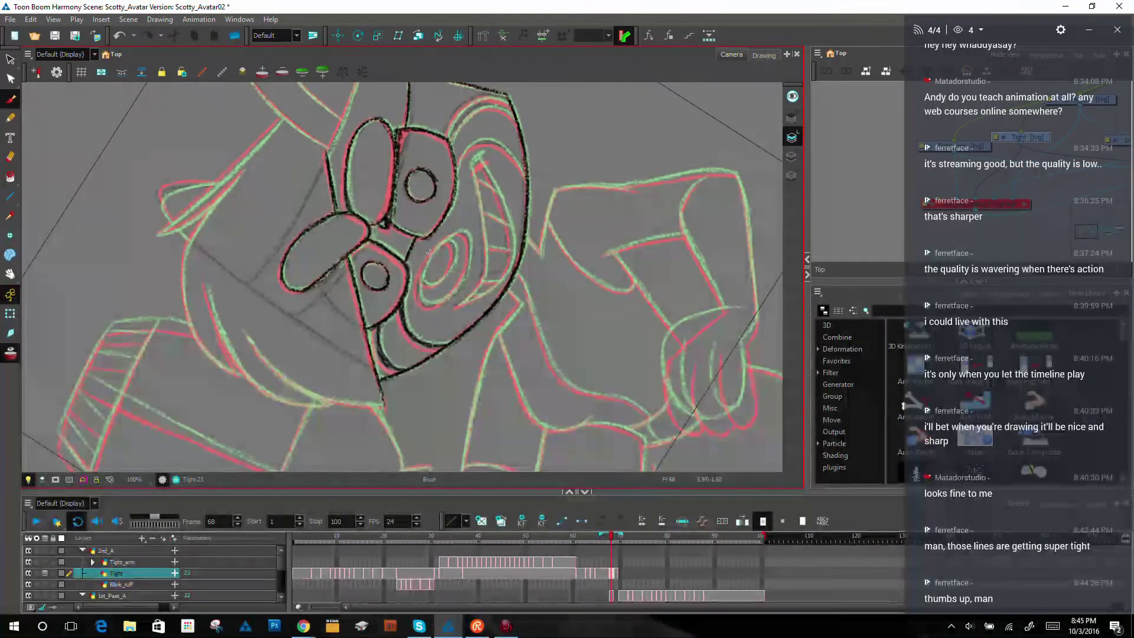
mouse_move(433, 251)
left_mouse_down()
mouse_move(423, 306)
mouse_move(438, 306)
mouse_move(464, 275)
mouse_move(429, 305)
mouse_move(462, 276)
left_mouse_up()
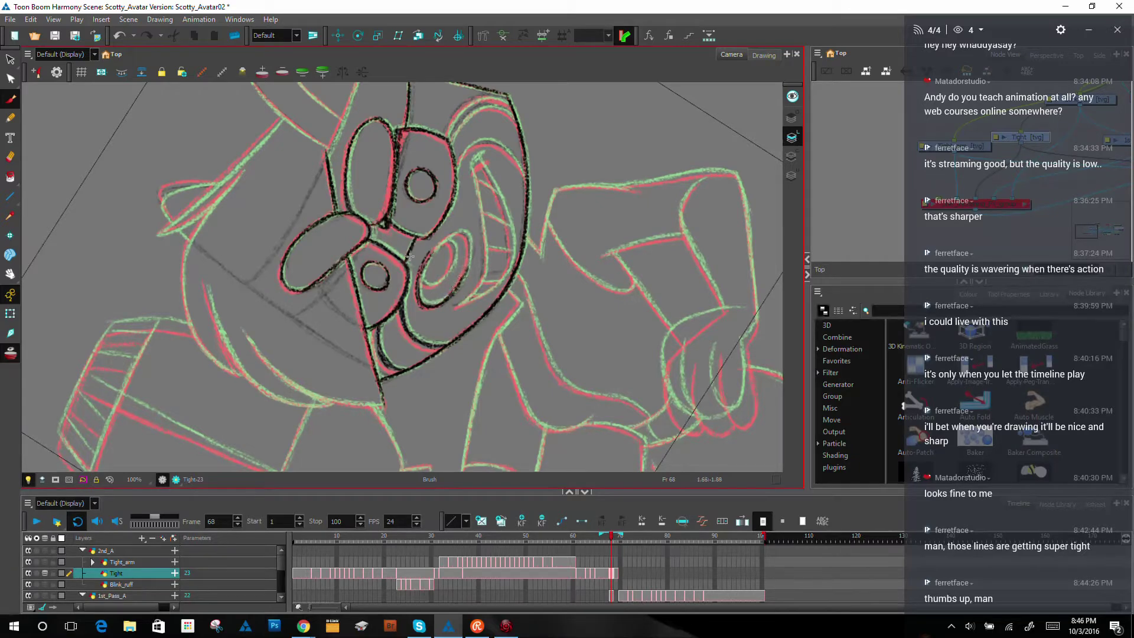
mouse_move(421, 267)
left_mouse_down()
mouse_move(463, 234)
mouse_move(467, 279)
mouse_move(422, 282)
mouse_move(445, 277)
mouse_move(450, 242)
left_mouse_up()
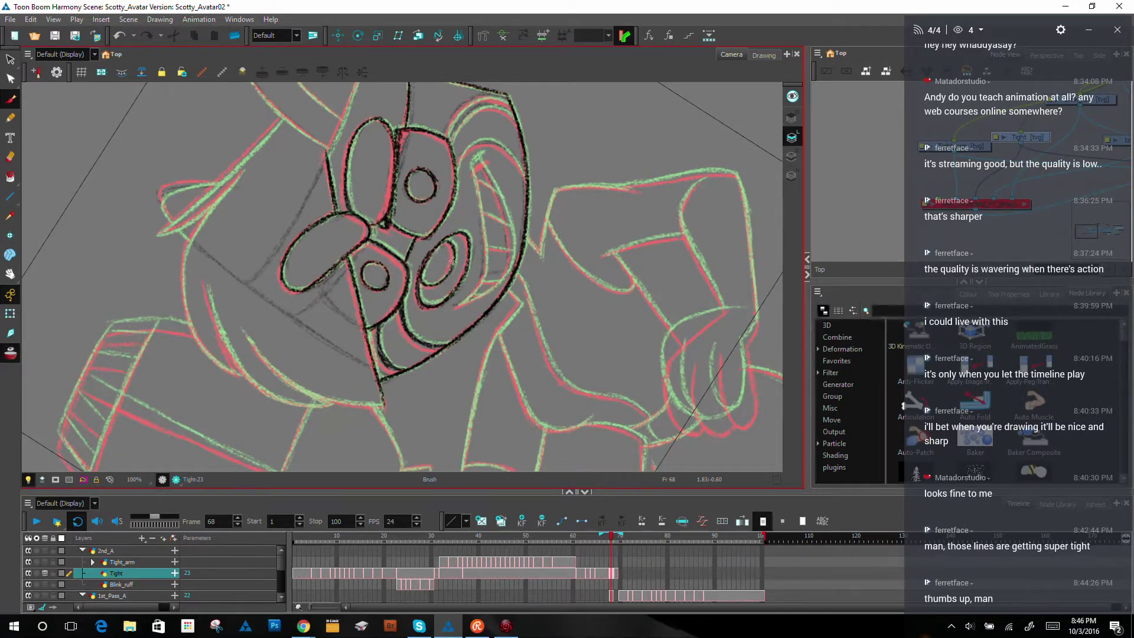
Step: Ink the crease at the raised mouth corner and the upper edge of the grin running toward the nose
key("alt+o")
left_click_drag(485, 155, 471, 165)
left_click_drag(637, 144, 609, 289)
left_click_drag(567, 235, 568, 208)
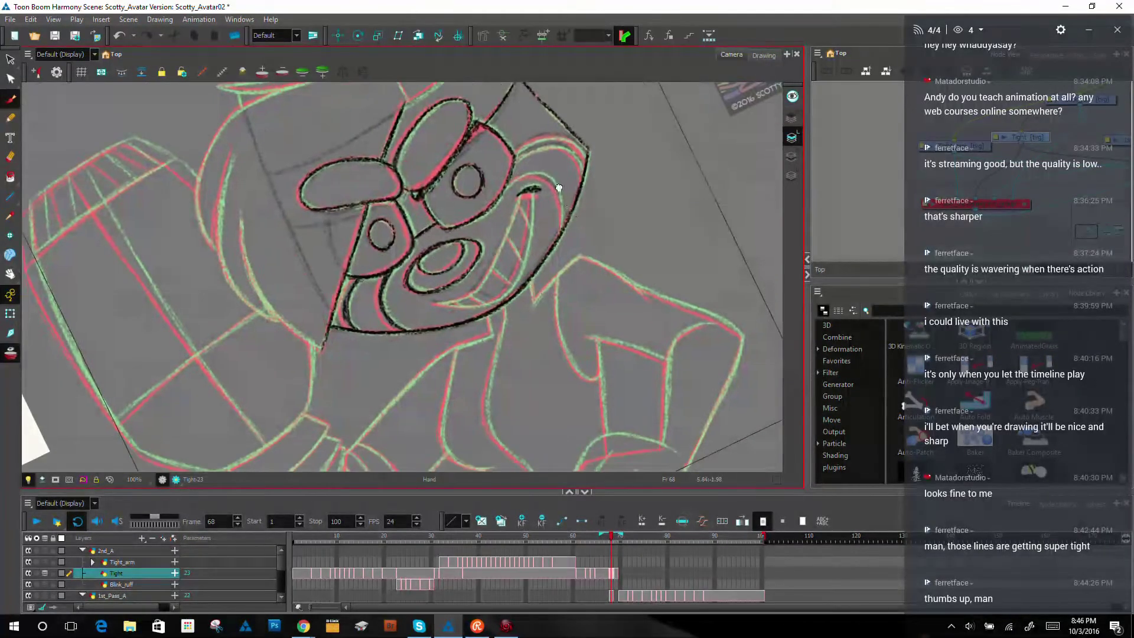
mouse_move(565, 261)
left_mouse_down()
mouse_move(578, 102)
mouse_move(454, 242)
left_mouse_up()
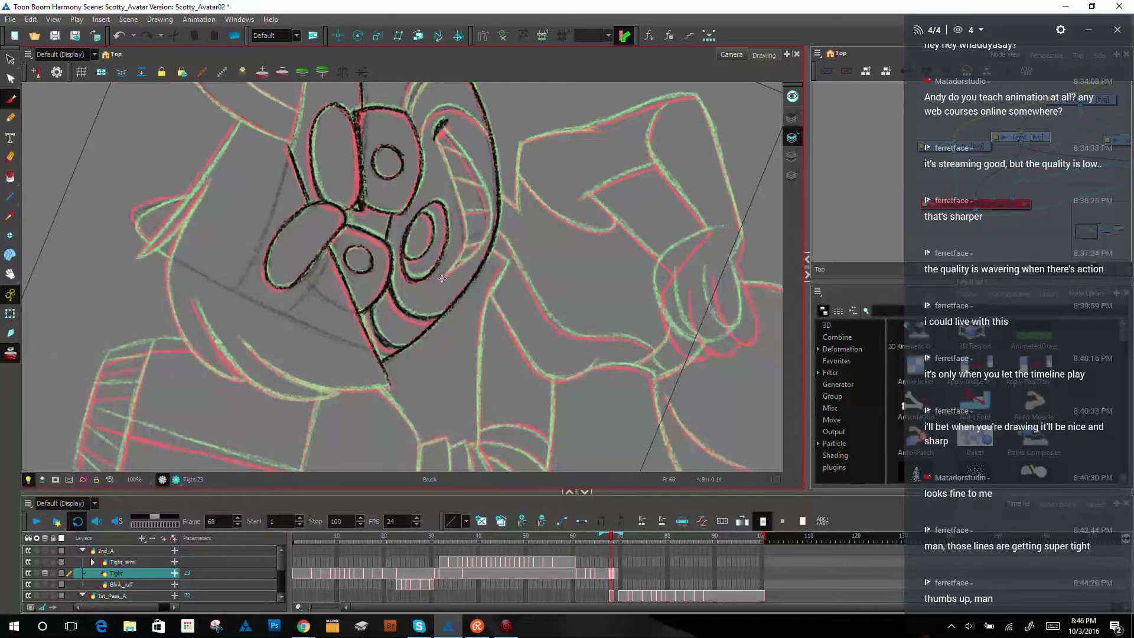
left_click_drag(443, 276, 467, 234)
left_click_drag(619, 172, 641, 296)
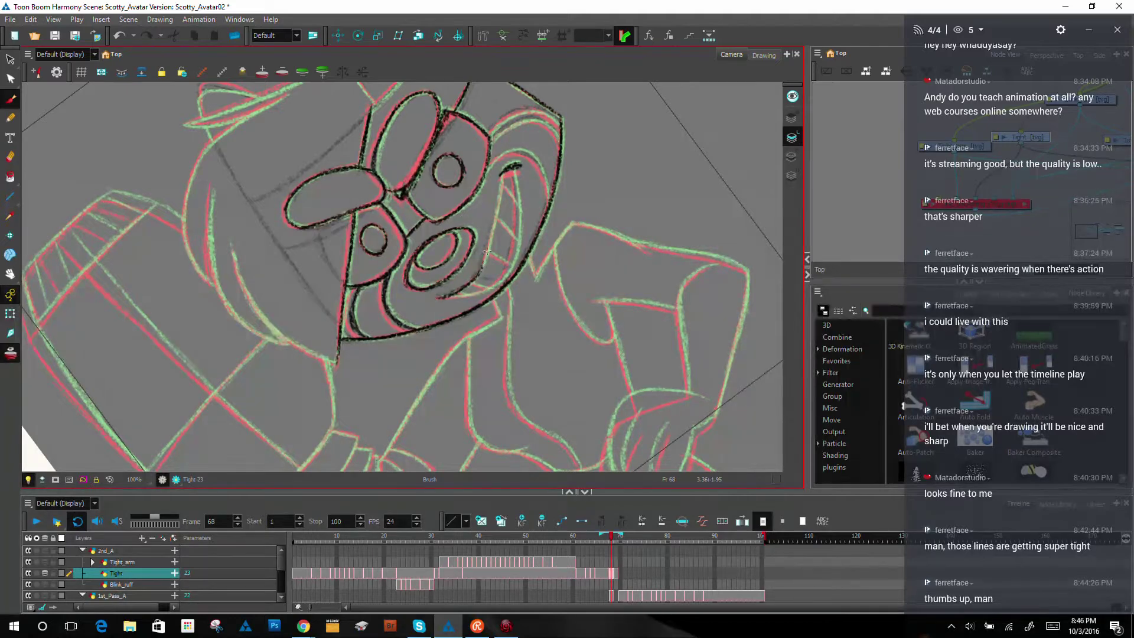
left_click_drag(489, 251, 500, 169)
left_click_drag(495, 219, 504, 169)
Step: Ink the lower edge of the grin from the raised corner down to its far tip under the nose
left_click_drag(508, 270, 516, 215)
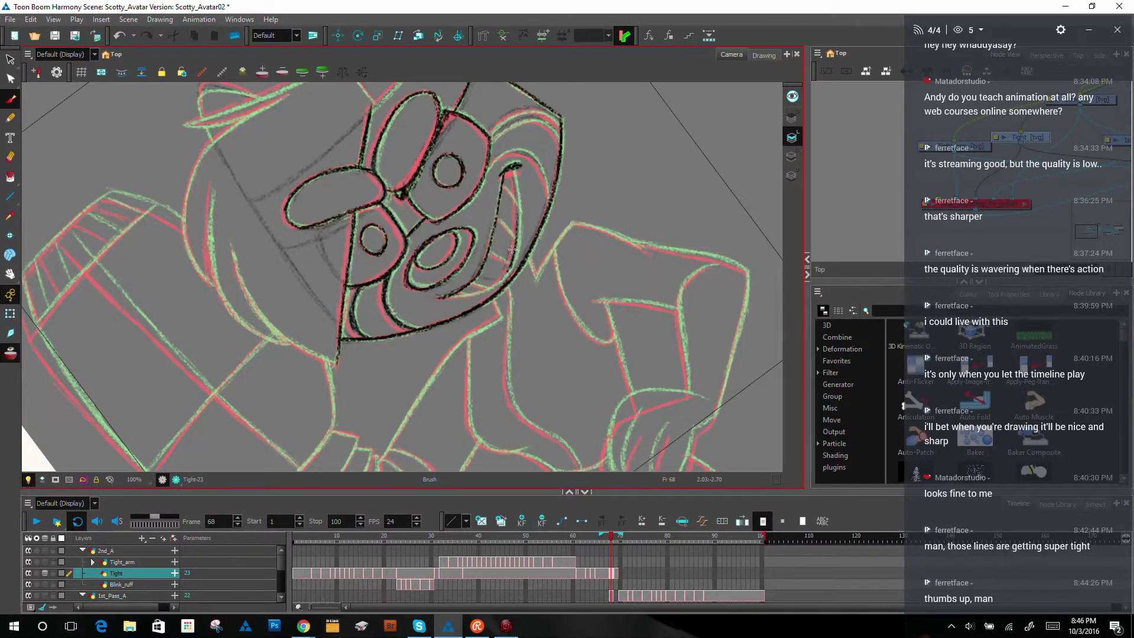
mouse_move(517, 231)
left_mouse_down()
mouse_move(511, 177)
mouse_move(515, 200)
left_mouse_up()
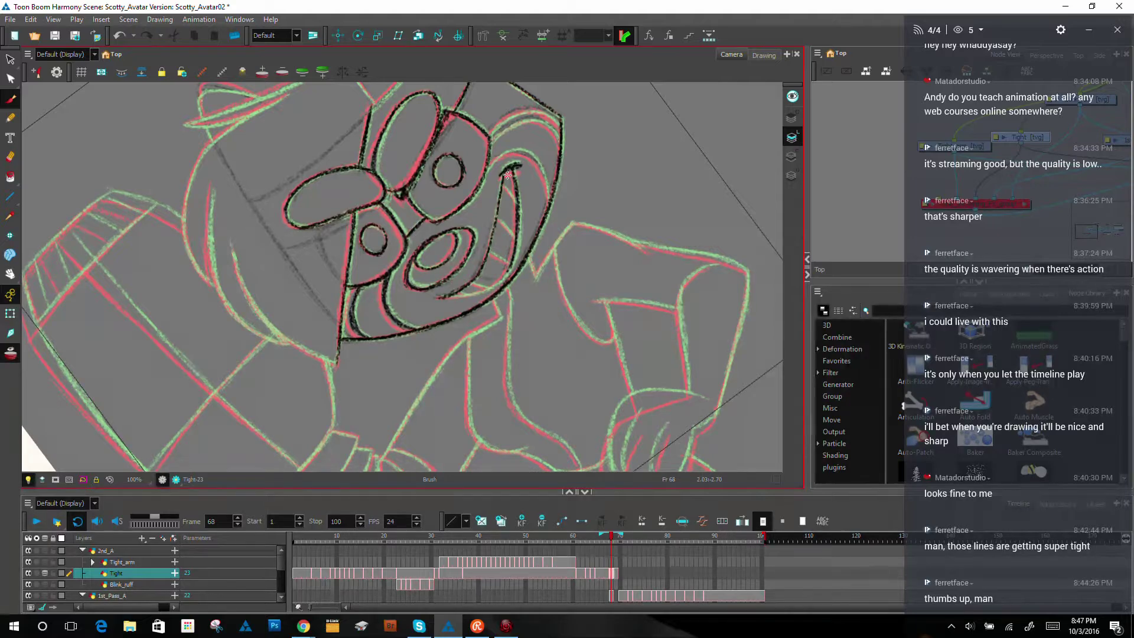
key("shift+x")
mouse_move(658, 157)
left_mouse_down()
mouse_move(576, 434)
mouse_move(481, 443)
left_mouse_up()
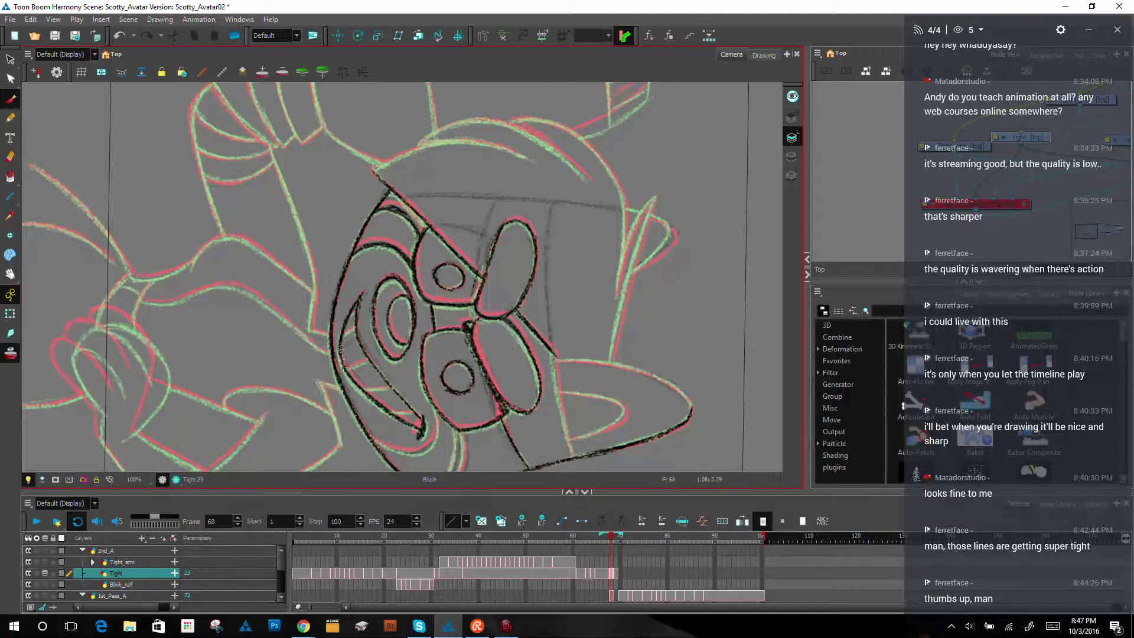
left_click_drag(540, 278, 542, 366)
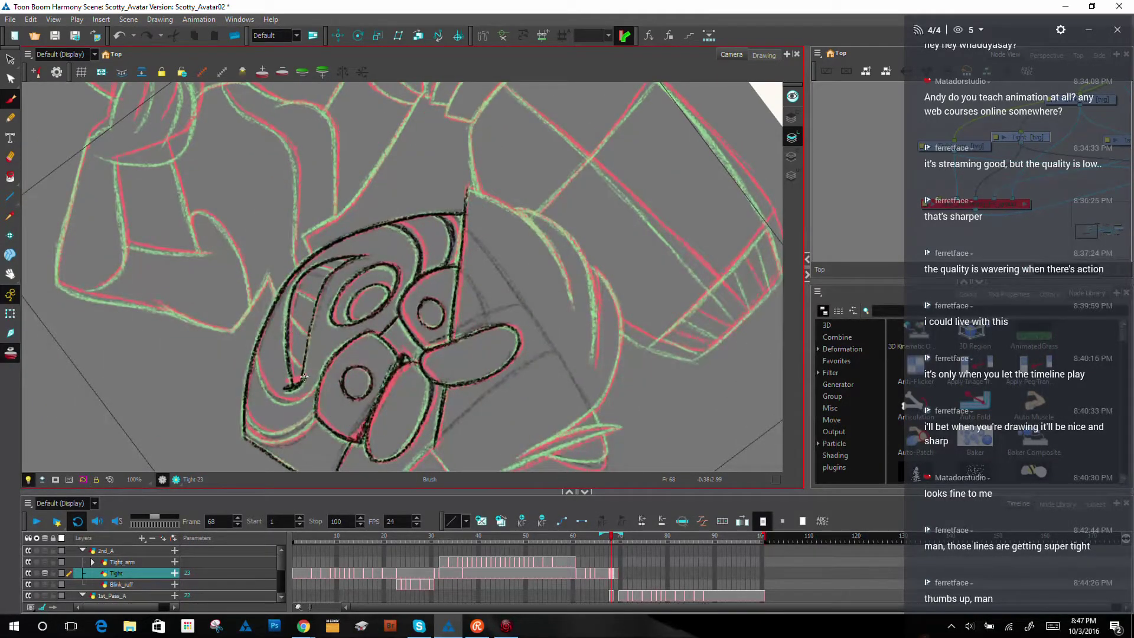
left_click_drag(302, 369, 328, 282)
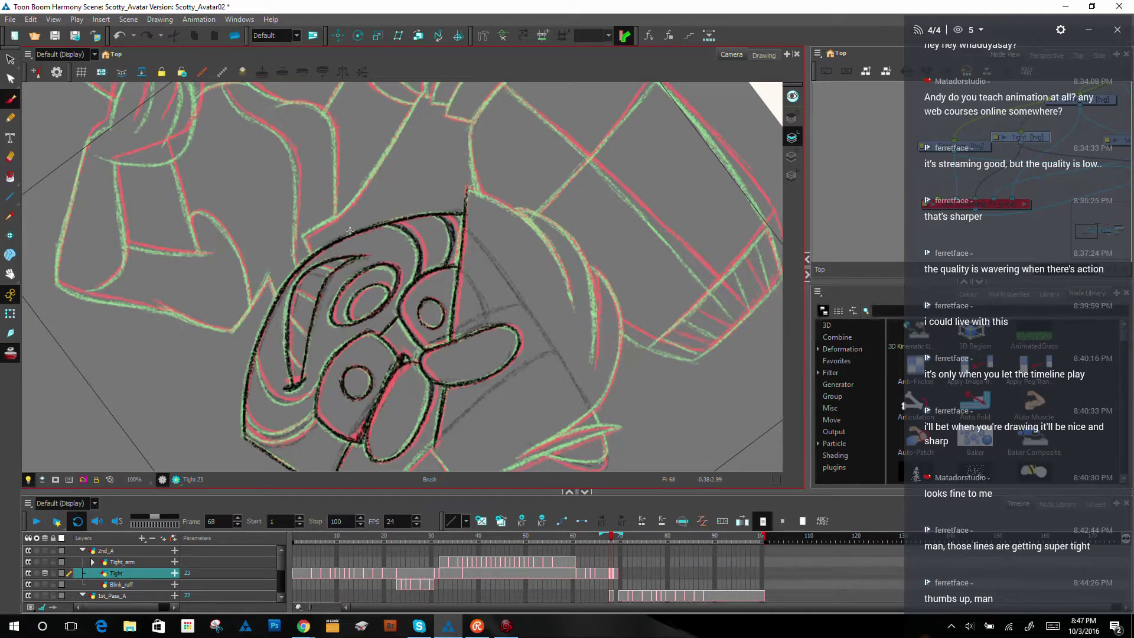
left_click_drag(635, 259, 602, 157)
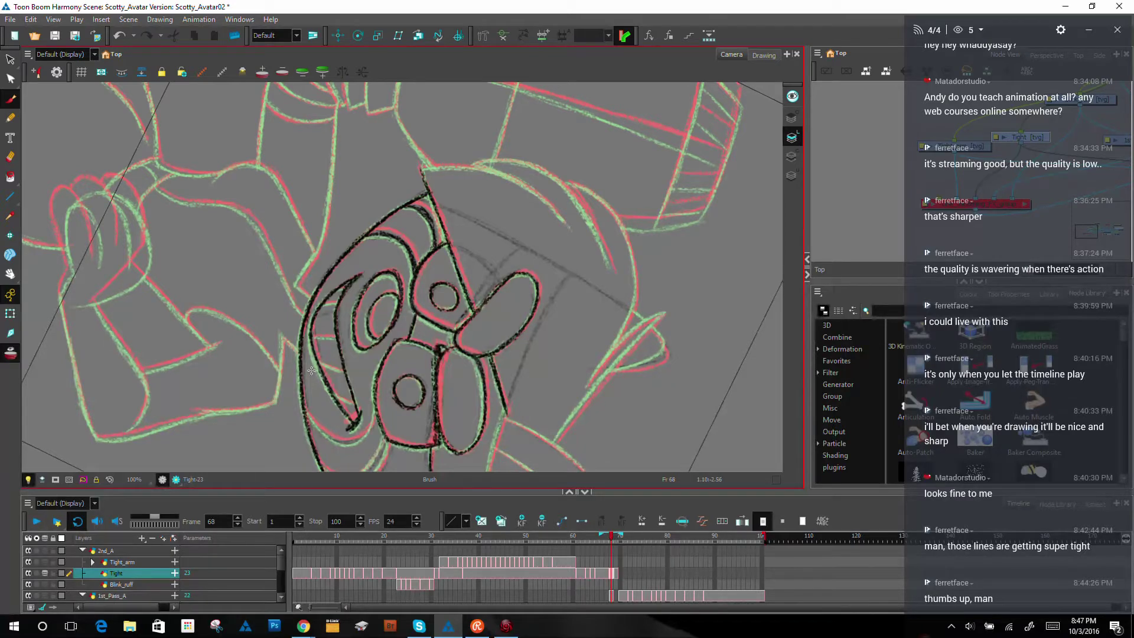
key("shift+x")
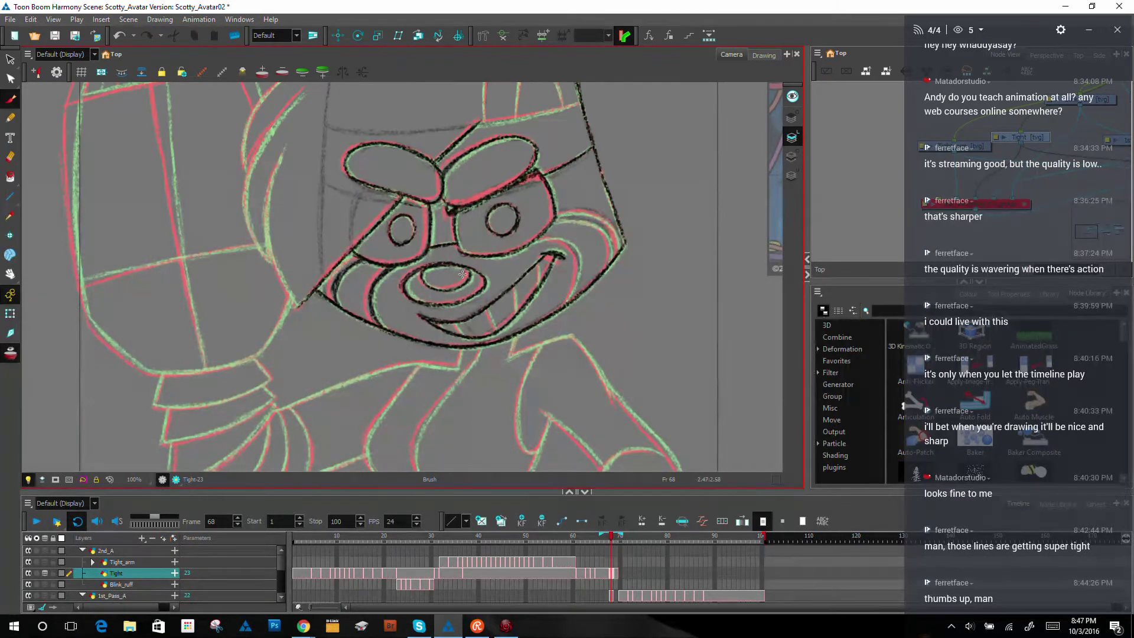
Step: Ink the dividing lines between the teeth inside the grin
left_click_drag(454, 321, 462, 335)
left_click_drag(437, 321, 497, 332)
left_click_drag(513, 283, 516, 313)
left_click_drag(539, 262, 536, 288)
Step: Ink the cheek curve wrapping around the raised mouth corner down to the jaw, undoing and redrawing a stroke
left_click_drag(703, 296, 369, 104)
key("space")
left_click_drag(519, 219, 463, 144)
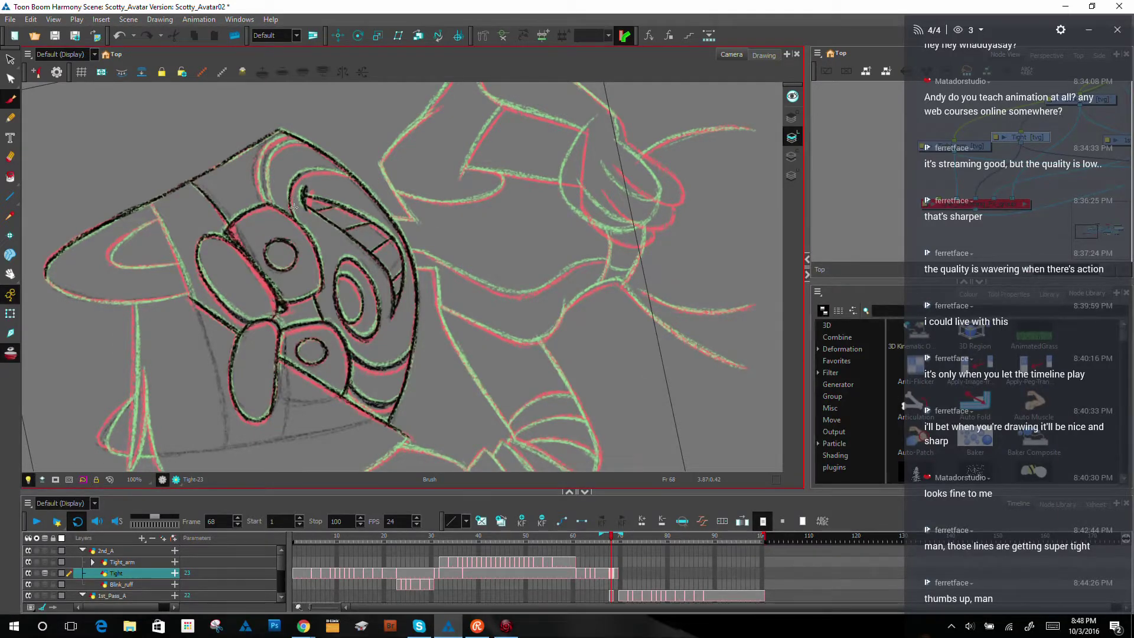
key("shift+x")
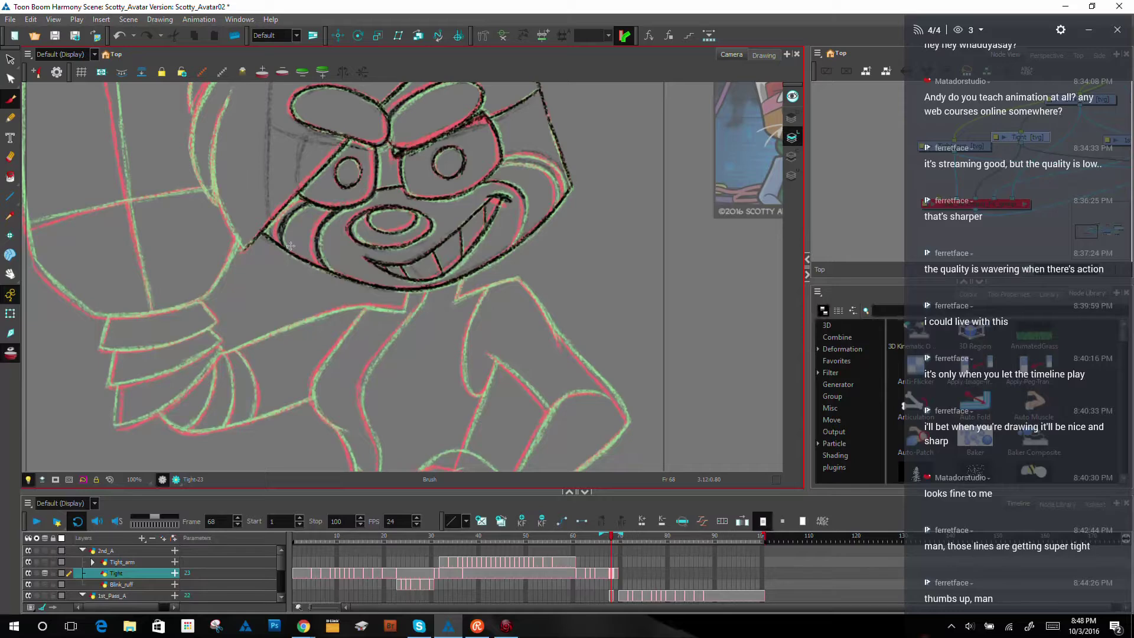
left_click_drag(617, 148, 659, 275)
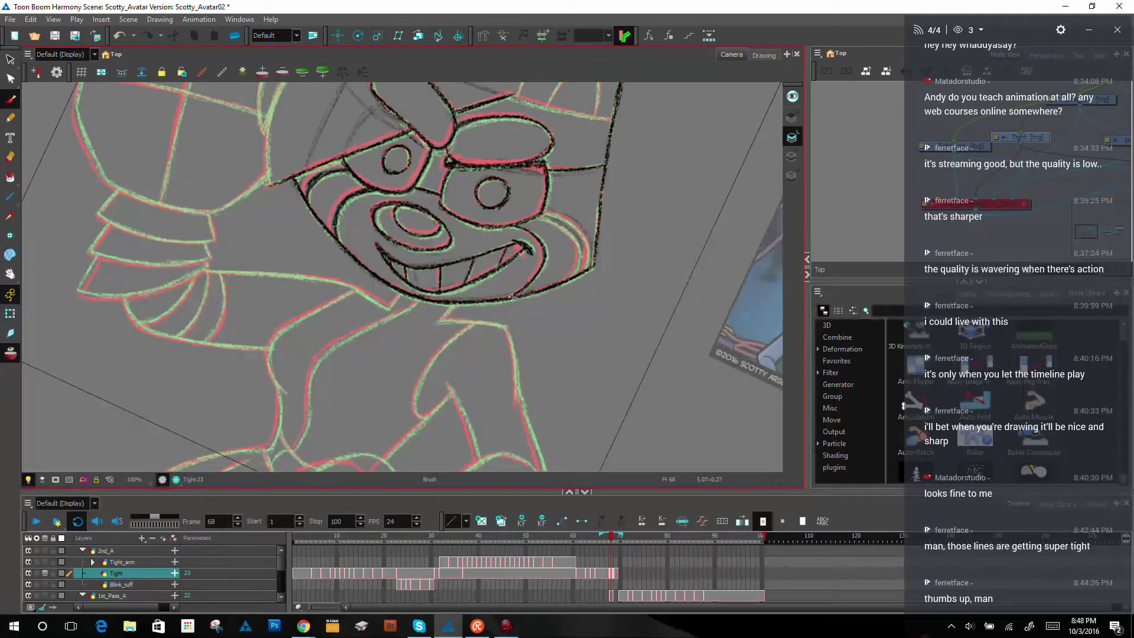
left_click_drag(656, 215, 703, 346)
key("space")
key("ctrl+z")
left_click_drag(622, 305, 490, 288)
Step: Ink the inner arc of the cheek marking beside the raised mouth corner
mouse_move(562, 294)
left_mouse_down()
mouse_move(671, 354)
mouse_move(485, 136)
mouse_move(287, 119)
mouse_move(281, 109)
left_mouse_up()
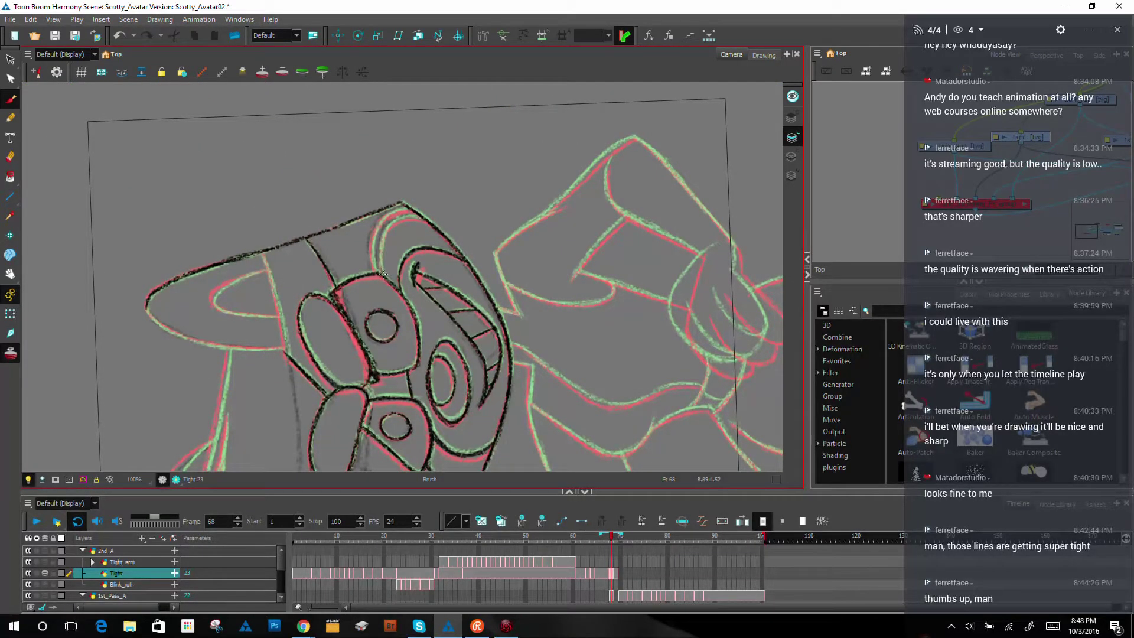
left_click_drag(384, 275, 390, 222)
left_click_drag(379, 266, 399, 218)
left_click_drag(546, 192, 515, 397)
mouse_move(452, 254)
left_mouse_down()
mouse_move(459, 281)
mouse_move(462, 260)
mouse_move(457, 297)
left_mouse_up()
left_click_drag(645, 303, 418, 134)
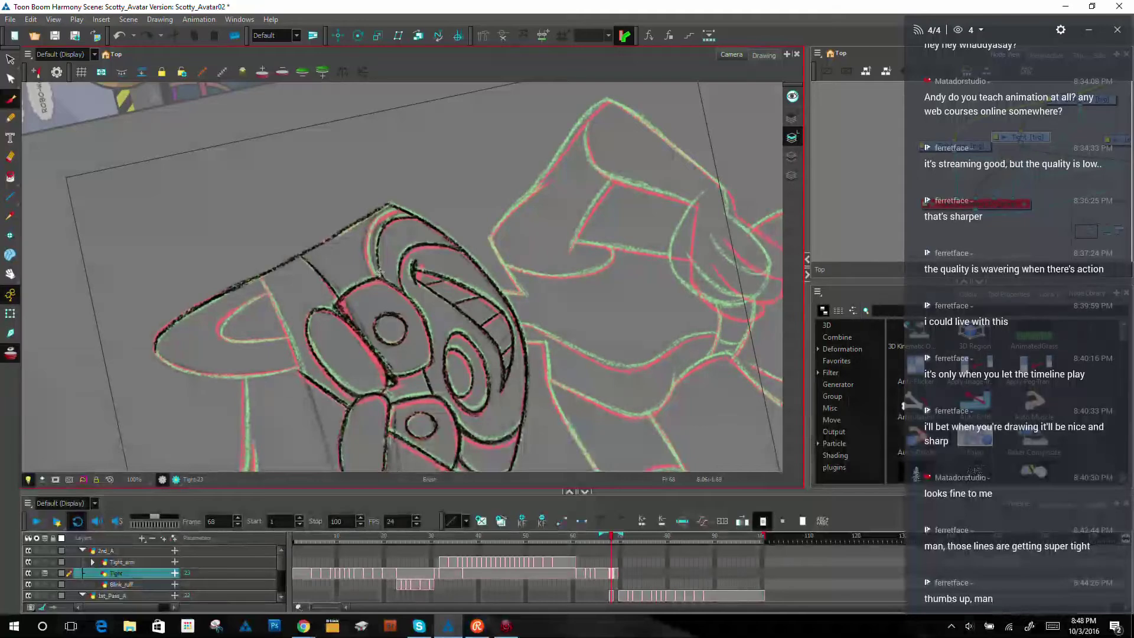
left_click_drag(396, 219, 399, 216)
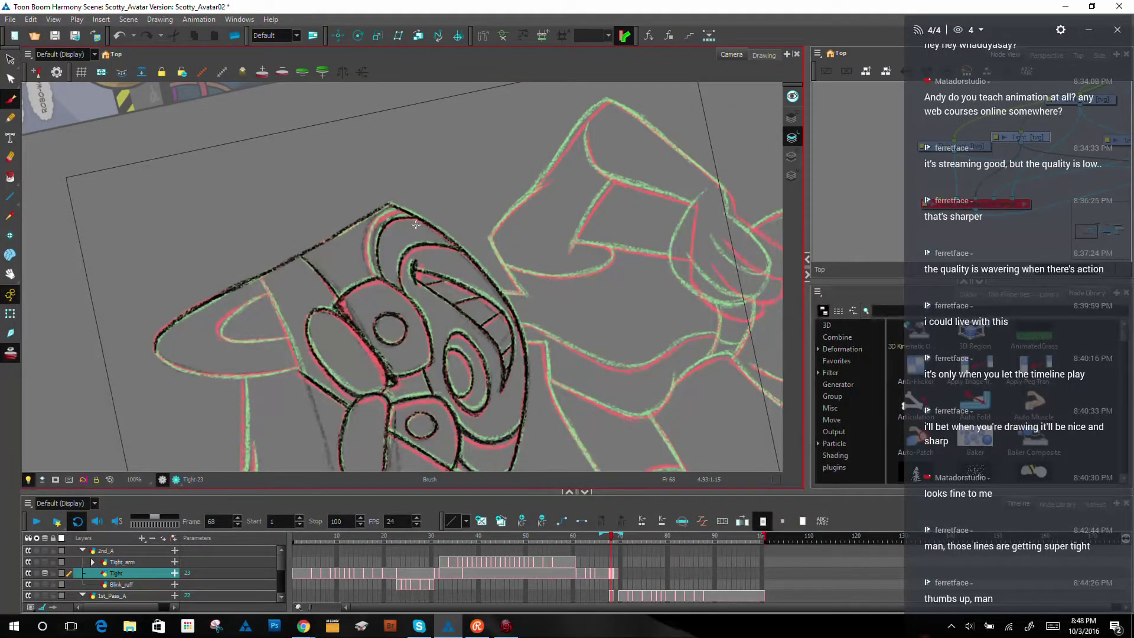
key("shift+x")
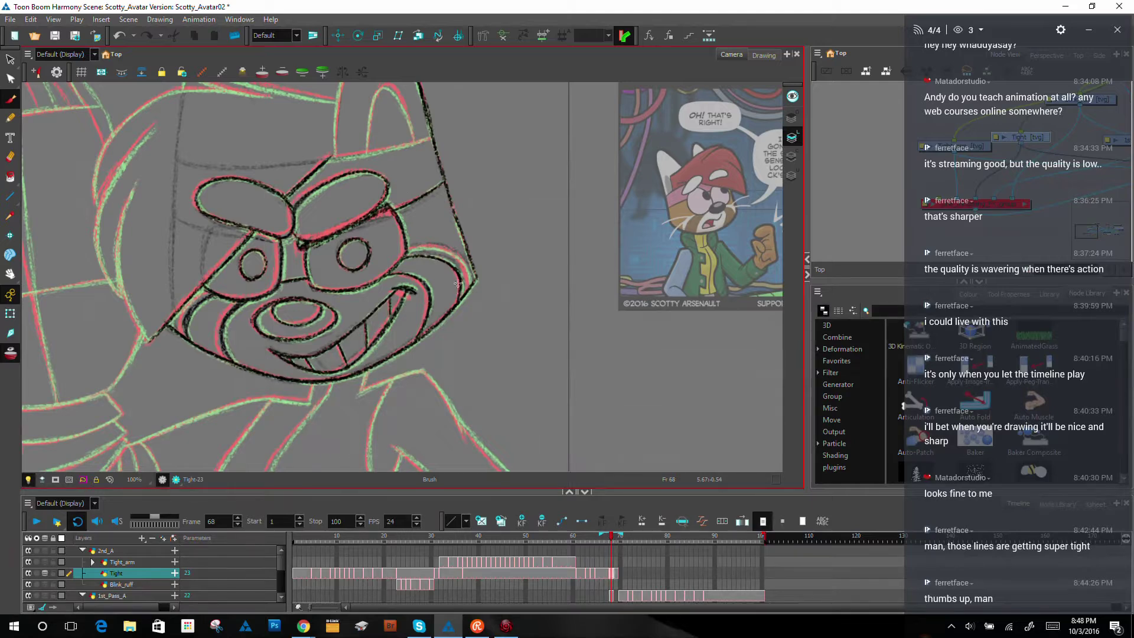
Step: Ink the outer arc of the cheek marking and carry it down to the far cheek corner
left_click_drag(460, 294, 458, 277)
left_click_drag(466, 292, 456, 248)
mouse_move(671, 327)
left_mouse_down("ctrl+alt")
mouse_move(520, 126)
mouse_move(473, 118)
left_mouse_up("ctrl+alt")
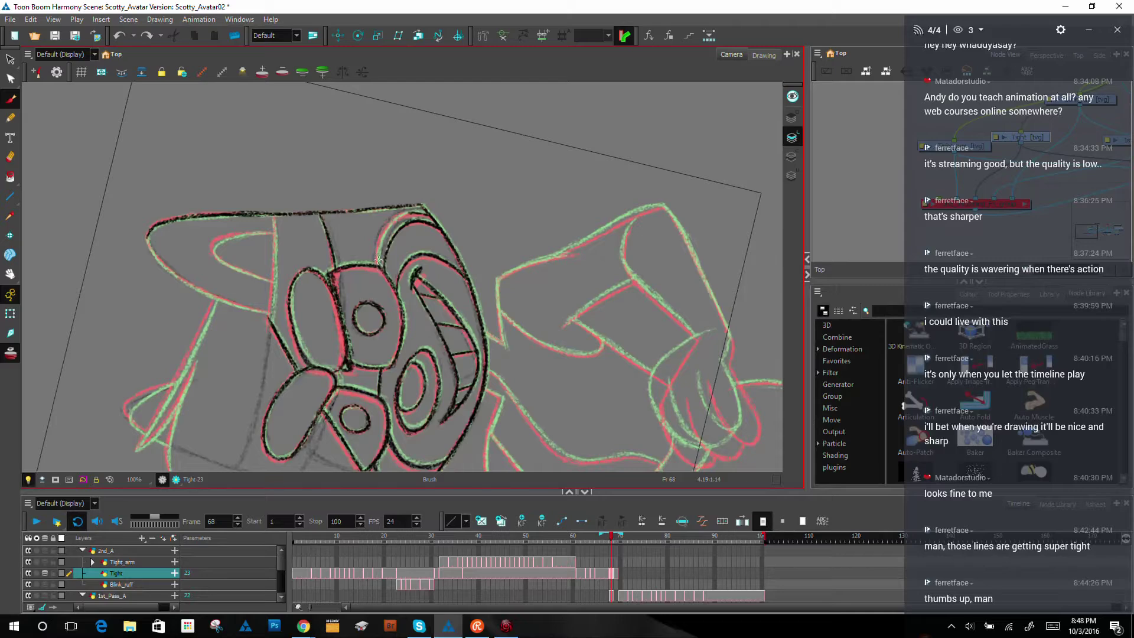
left_click_drag(379, 266, 389, 219)
mouse_move(377, 264)
left_mouse_down()
mouse_move(408, 212)
mouse_move(388, 229)
mouse_move(421, 215)
mouse_move(426, 191)
left_mouse_up()
key("shift+x")
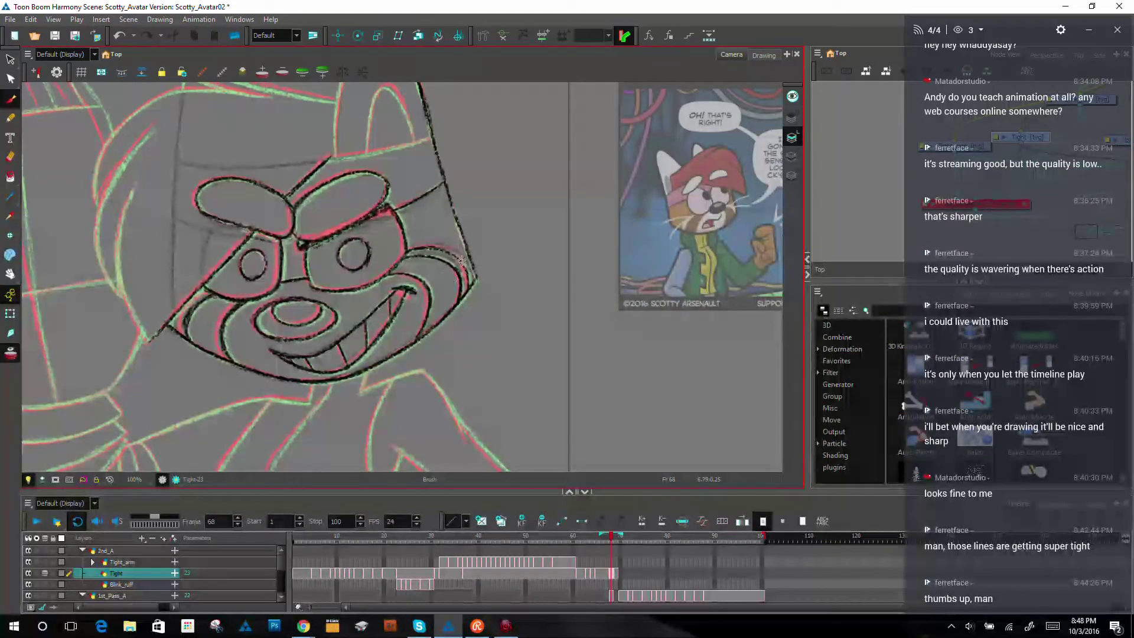
mouse_move(437, 247)
left_mouse_down()
mouse_move(464, 267)
mouse_move(451, 253)
mouse_move(462, 296)
left_mouse_up()
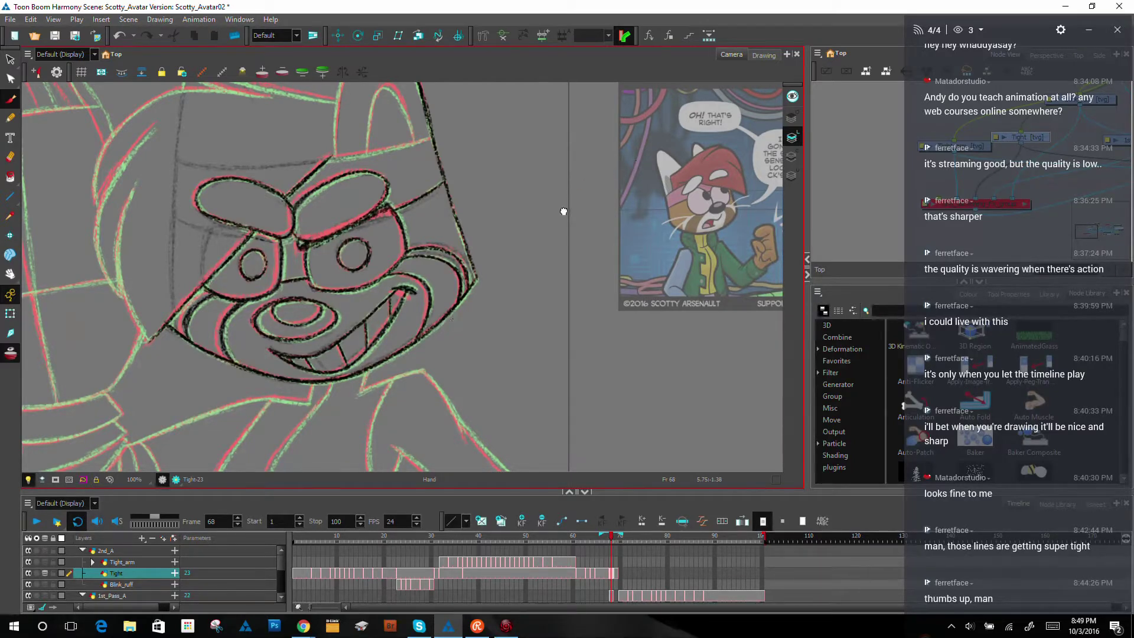
Step: Ink the inner ear shape and the upper edge of the mask across the base of the ear
left_click_drag(563, 210, 505, 319)
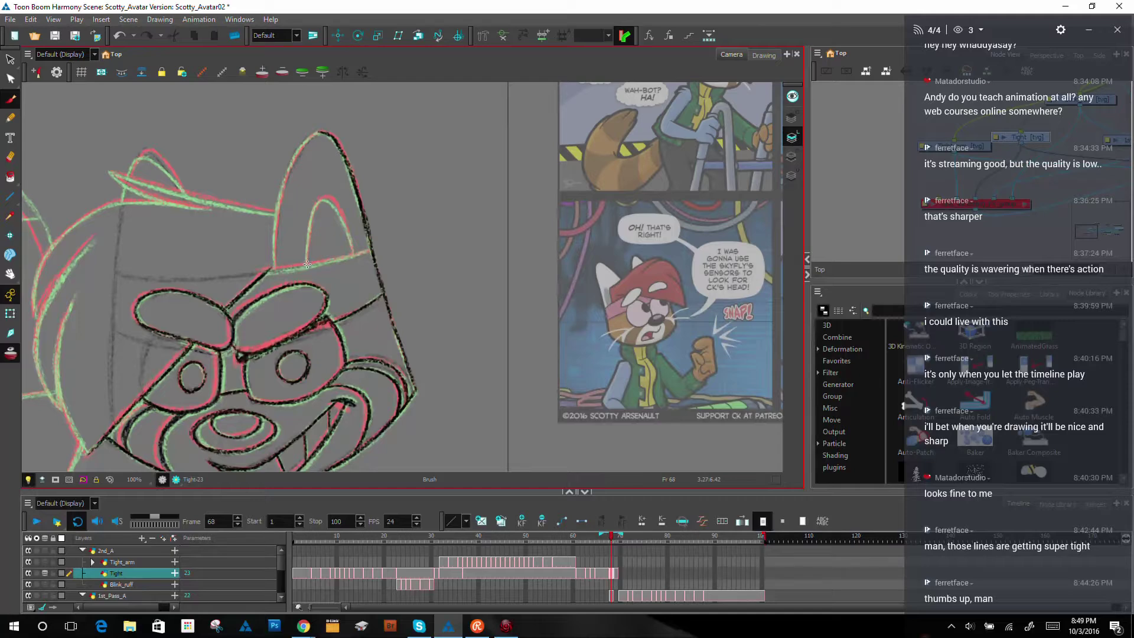
mouse_move(307, 264)
left_mouse_down()
mouse_move(319, 198)
mouse_move(312, 221)
mouse_move(327, 197)
mouse_move(313, 213)
mouse_move(326, 198)
mouse_move(346, 228)
mouse_move(338, 208)
mouse_move(353, 253)
left_mouse_up()
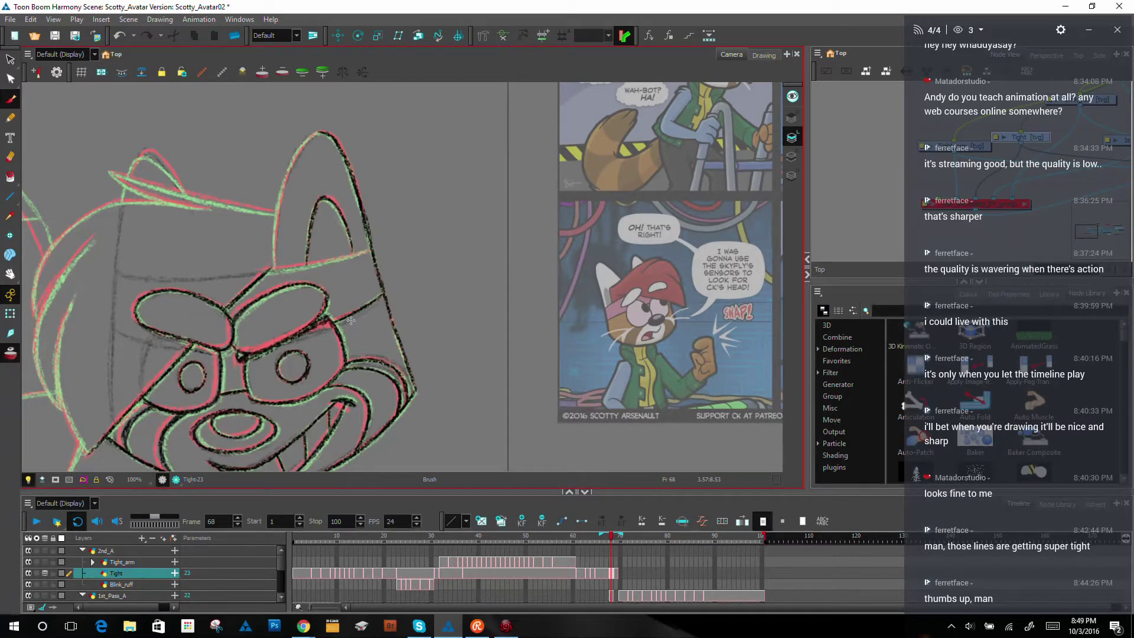
mouse_move(629, 165)
left_mouse_down()
mouse_move(648, 220)
mouse_move(434, 466)
mouse_move(524, 312)
left_mouse_up()
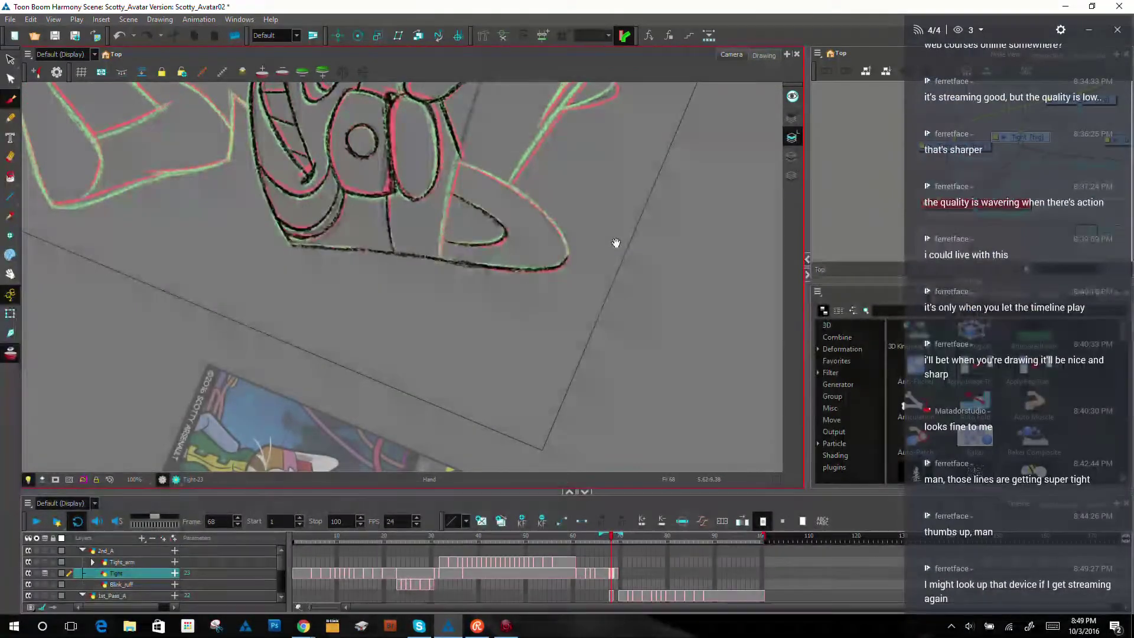
left_click_drag(616, 240, 534, 362)
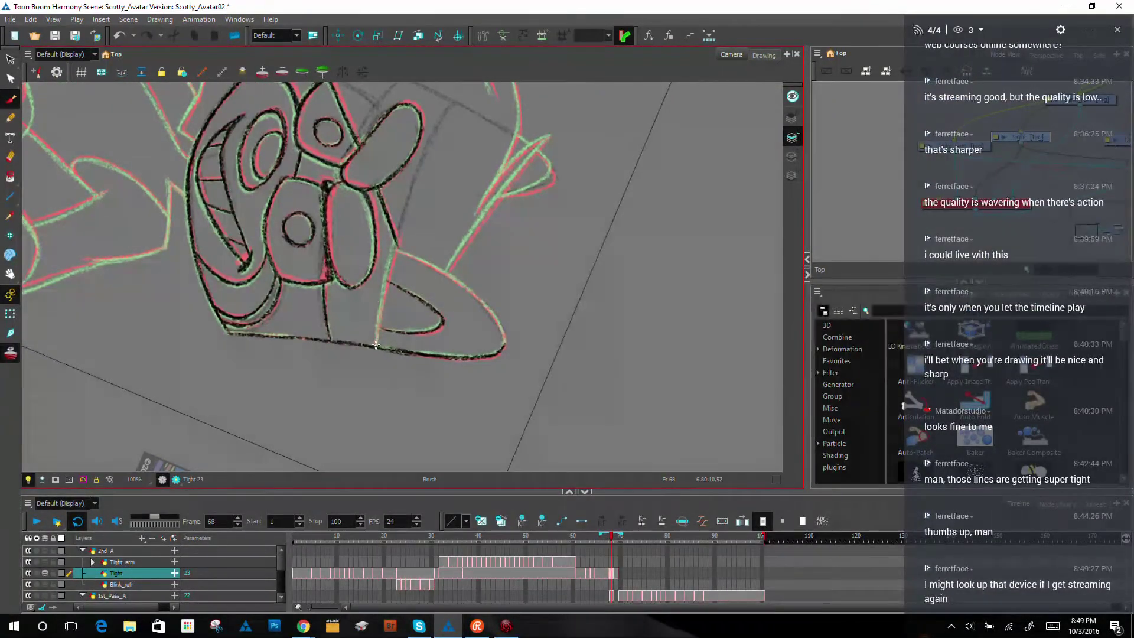
left_click_drag(379, 320, 386, 283)
left_click_drag(377, 342, 396, 238)
left_click_drag(384, 290, 396, 239)
left_click_drag(378, 321, 377, 342)
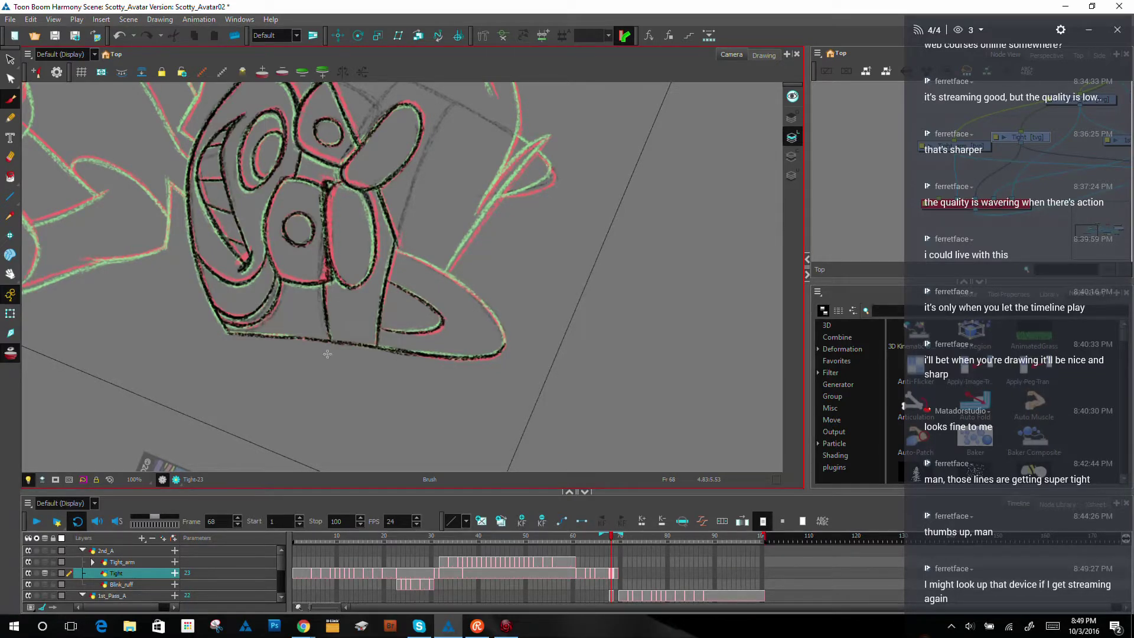
key("shift+x")
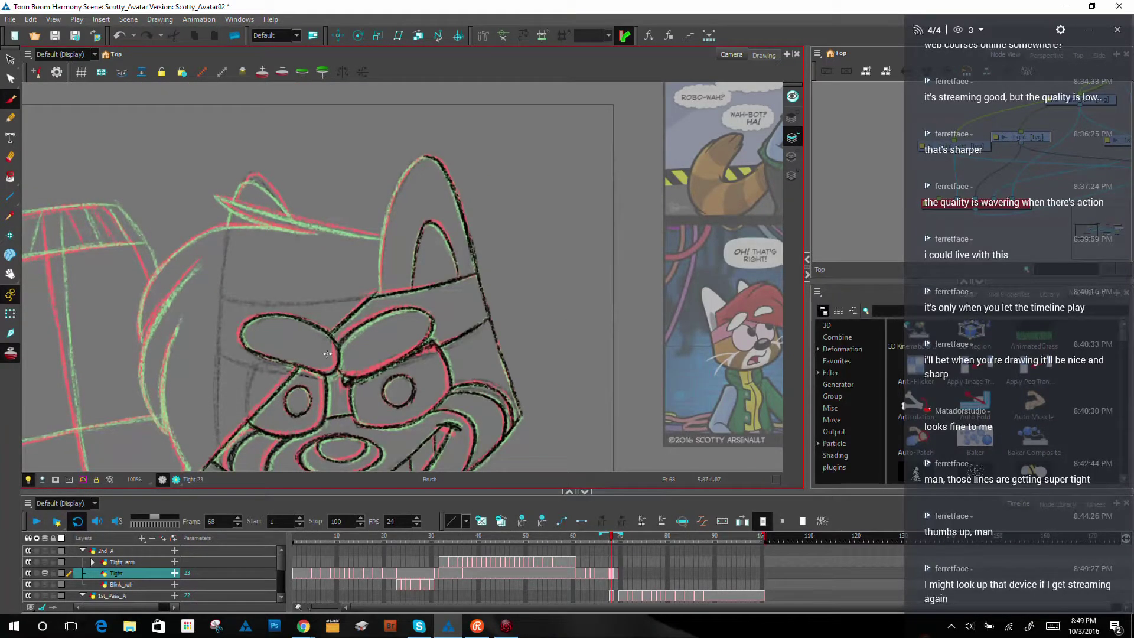
Step: Ink the inner side of the ear from the mask edge up to the tip, building up the line
mouse_move(568, 212)
left_mouse_down()
mouse_move(363, 267)
mouse_move(378, 263)
mouse_move(381, 206)
left_mouse_up()
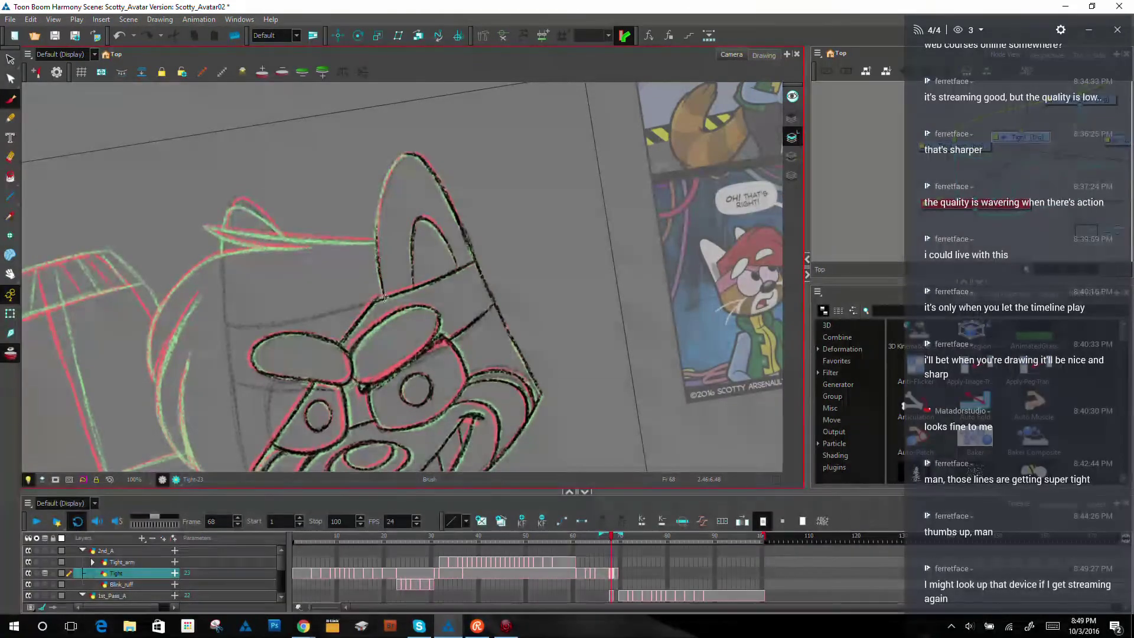
left_click_drag(379, 261, 386, 179)
left_click_drag(377, 227, 399, 160)
left_click_drag(380, 207, 410, 153)
left_click_drag(381, 191, 404, 154)
left_click_drag(381, 270, 377, 228)
mouse_move(381, 279)
left_mouse_down()
mouse_move(383, 186)
mouse_move(381, 284)
mouse_move(390, 171)
mouse_move(376, 228)
mouse_move(412, 148)
left_mouse_up()
mouse_move(386, 185)
left_mouse_down()
mouse_move(406, 152)
mouse_move(419, 154)
mouse_move(449, 215)
left_mouse_up()
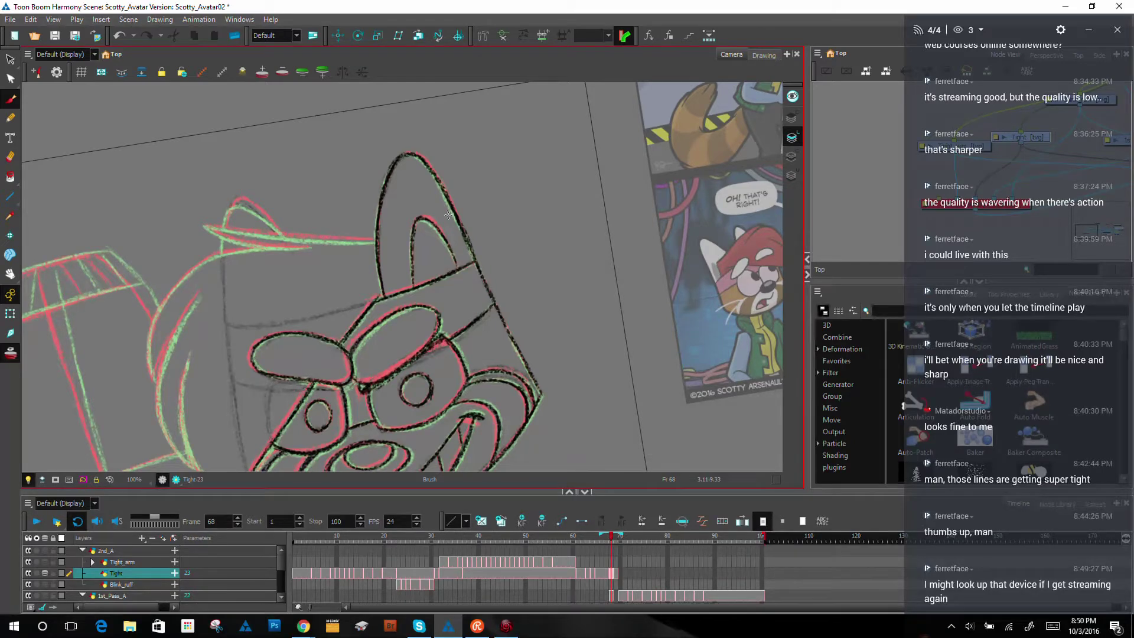
Step: Ink the inner fur line of the glove-side cheek from the mask's lower point up along the head
key("space")
mouse_move(498, 236)
left_mouse_down()
mouse_move(541, 159)
mouse_move(597, 215)
left_mouse_up()
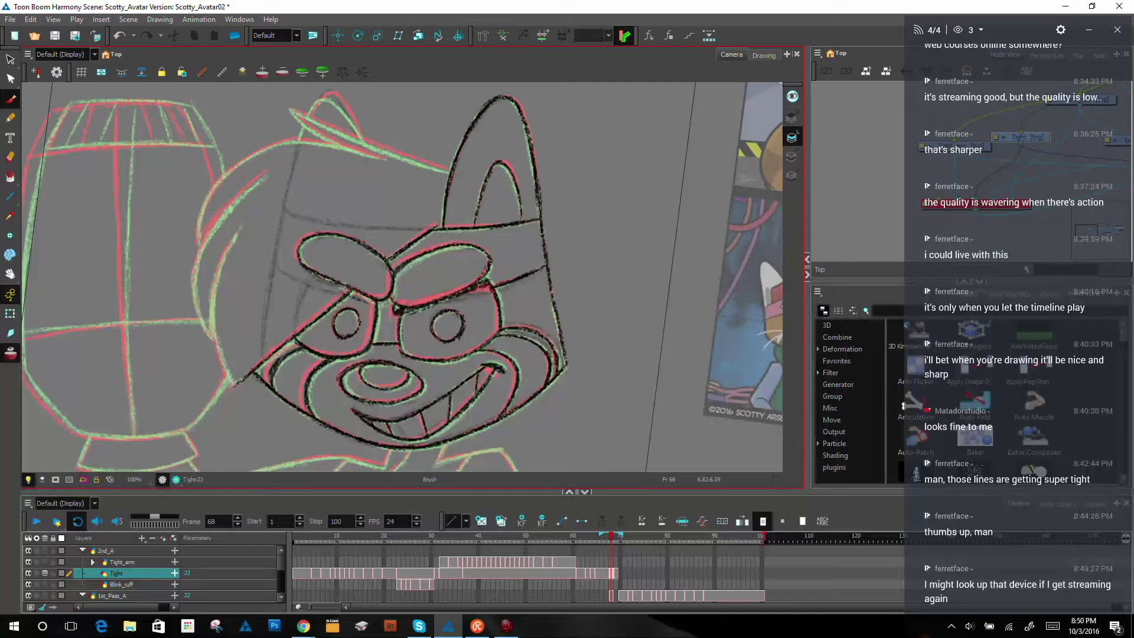
left_click_drag(232, 386, 208, 319)
left_click_drag(224, 363, 214, 332)
left_click_drag(232, 387, 211, 299)
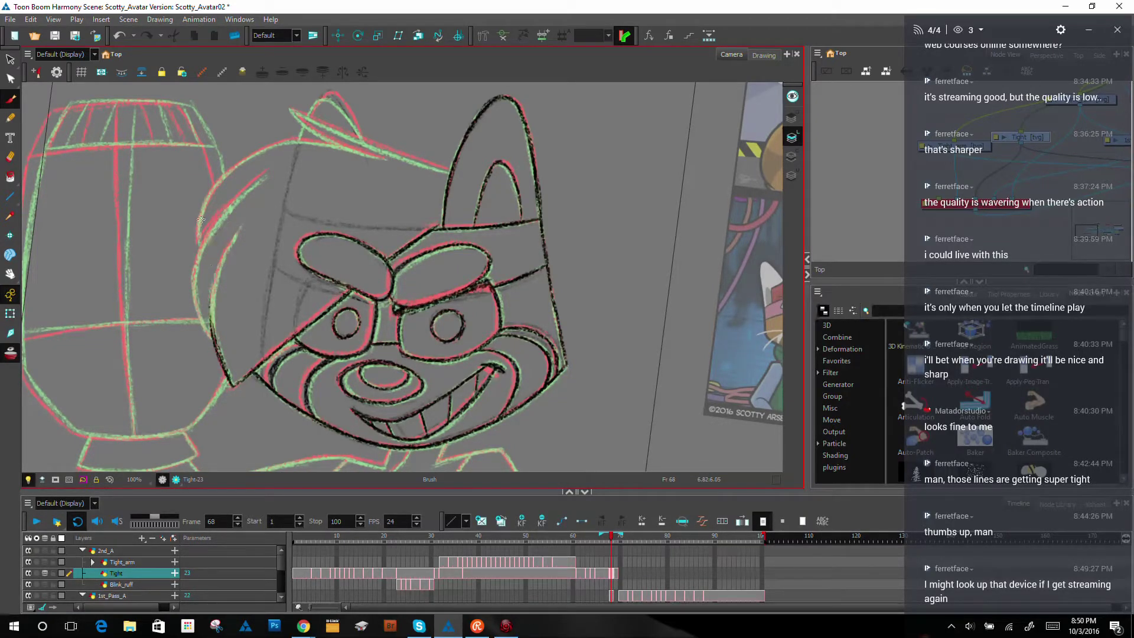
left_click_drag(221, 358, 217, 290)
left_click_drag(211, 329, 231, 235)
left_click_drag(217, 286, 241, 227)
left_click_drag(212, 292, 220, 360)
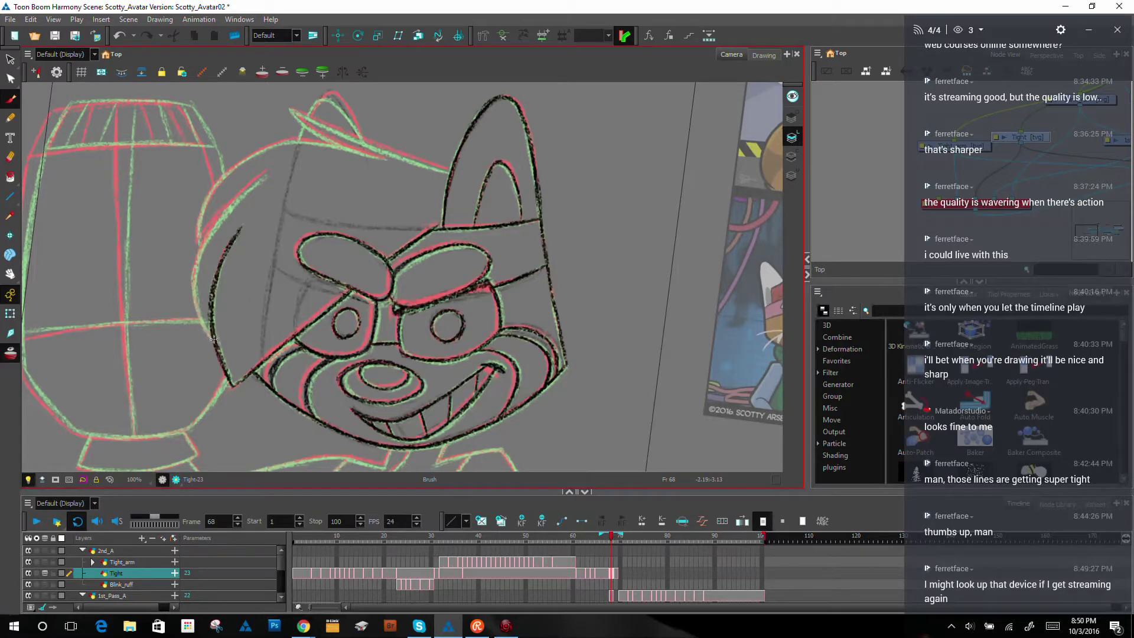
Step: Ink the outer fur line on the glove side of the head, curving down into the cheek fur
mouse_move(202, 319)
left_mouse_down()
mouse_move(208, 335)
mouse_move(195, 295)
left_mouse_up()
mouse_move(208, 339)
left_mouse_down()
mouse_move(194, 294)
mouse_move(209, 339)
mouse_move(205, 258)
left_mouse_up()
left_click_drag(197, 308, 206, 235)
left_click_drag(193, 283, 208, 233)
left_click_drag(232, 189, 210, 345)
left_click_drag(255, 428, 227, 328)
mouse_move(234, 388)
left_mouse_down()
mouse_move(233, 286)
mouse_move(239, 407)
mouse_move(307, 455)
left_mouse_up()
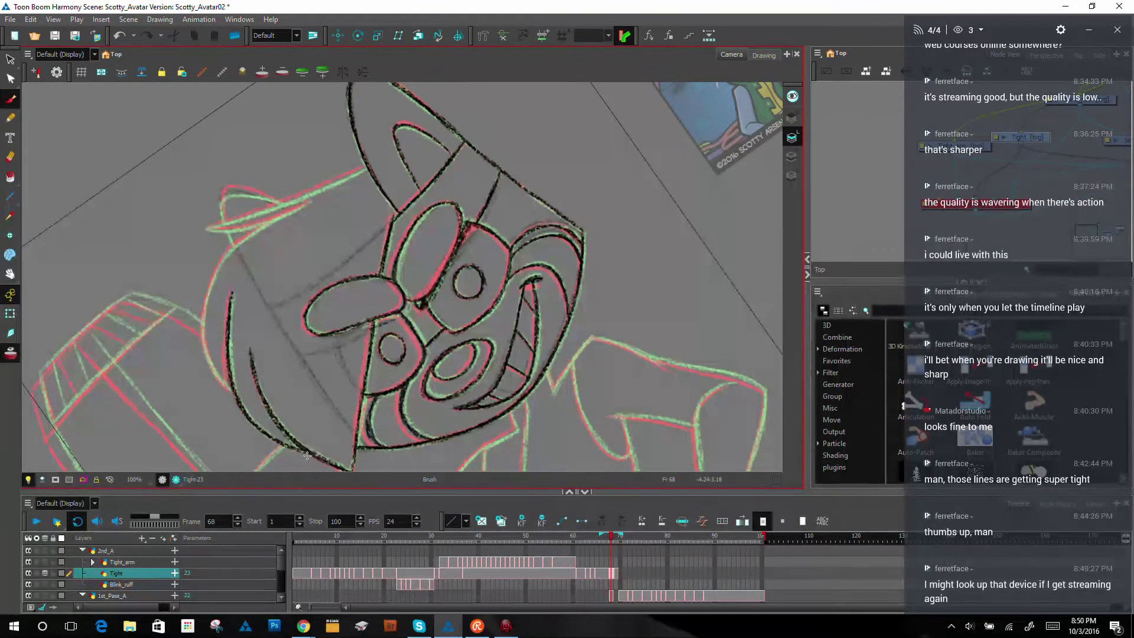
Step: Ink the back of the head on the glove side, from the outer cheek fur up toward the crown
left_click_drag(228, 388, 227, 319)
left_click_drag(519, 225, 526, 282, "ctrl+alt")
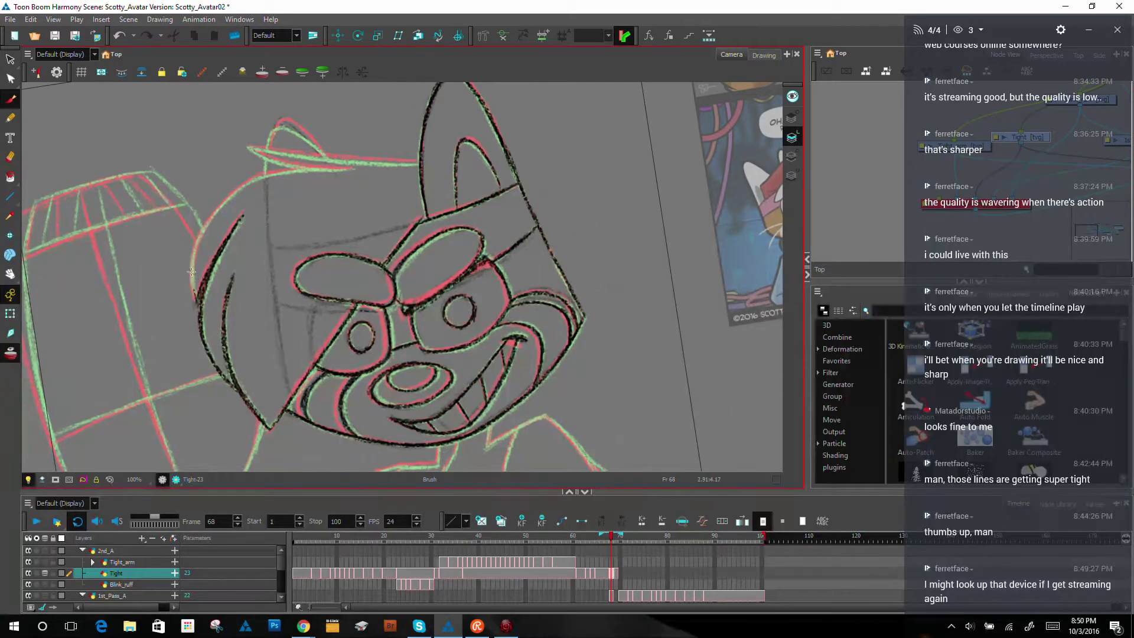
left_click_drag(197, 306, 195, 291)
left_click_drag(584, 305, 547, 180)
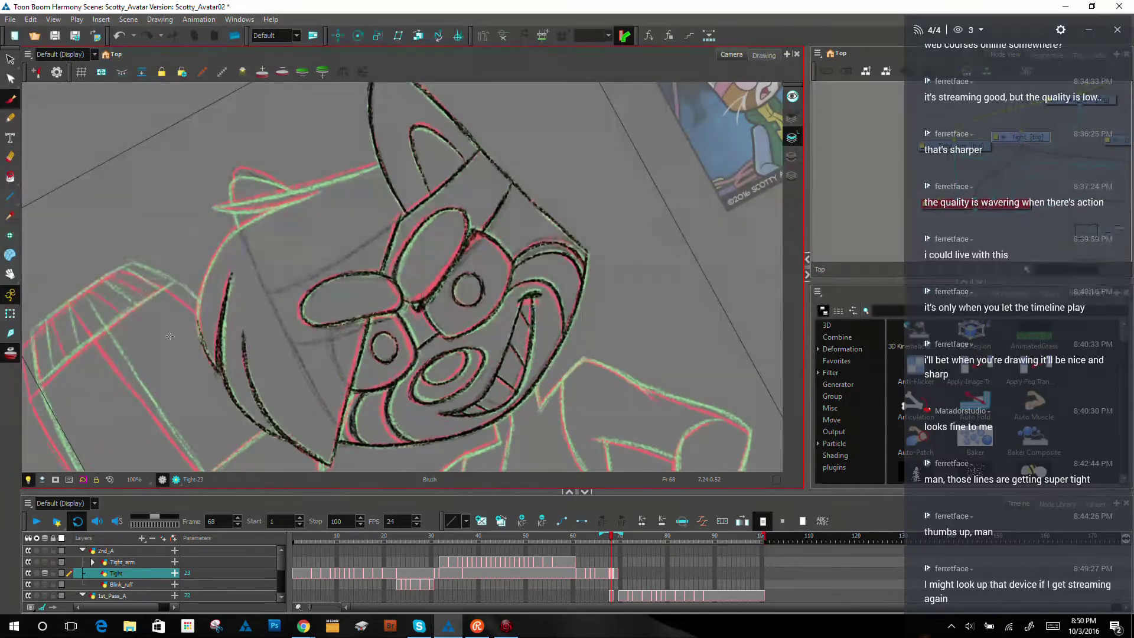
left_click_drag(207, 352, 205, 278)
left_click_drag(200, 312, 234, 227)
left_click_drag(211, 266, 239, 223)
left_click_drag(203, 338, 198, 318)
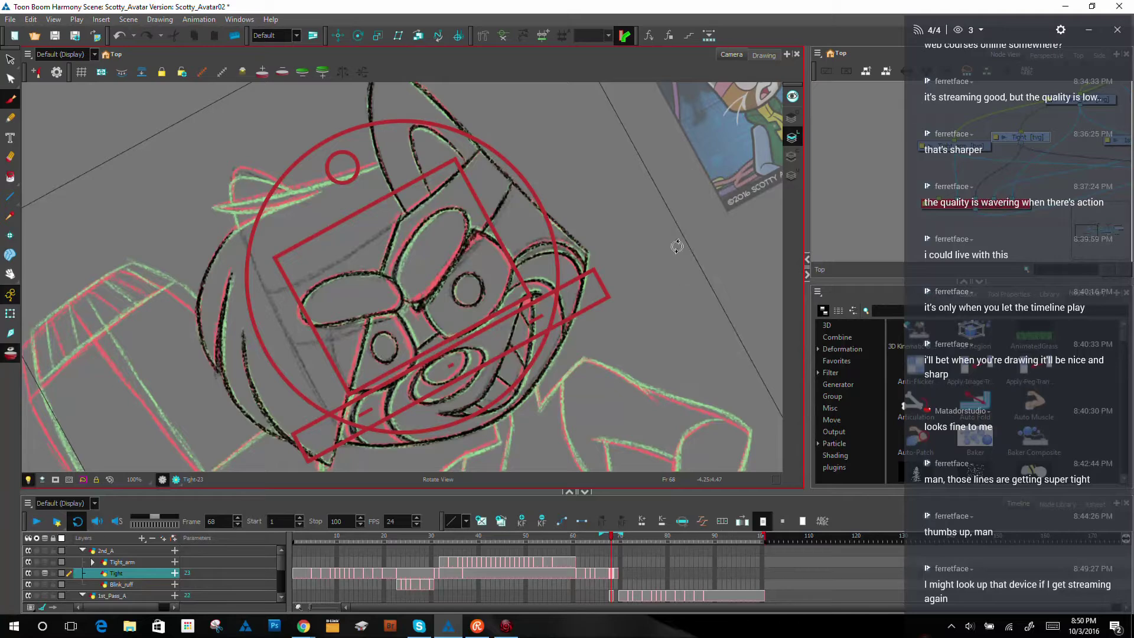
Step: Continue the head contour from the back of the head over the crown
left_click_drag(684, 263, 567, 157)
left_click_drag(236, 334, 288, 245)
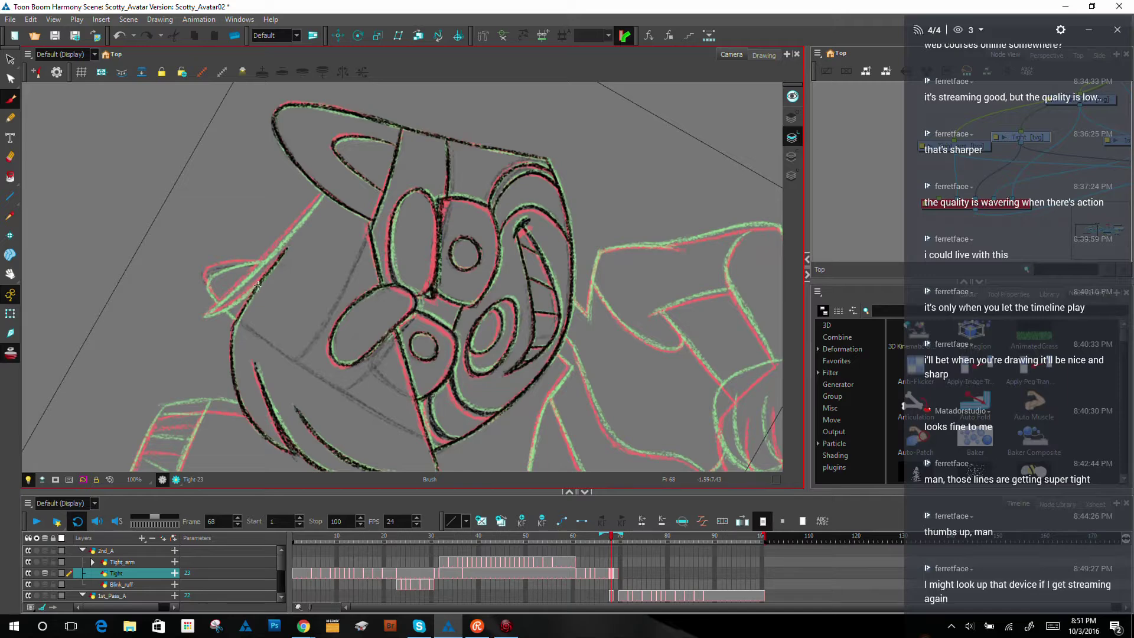
left_click_drag(238, 317, 286, 242)
mouse_move(262, 281)
left_mouse_down()
mouse_move(288, 226)
mouse_move(278, 288)
left_mouse_up()
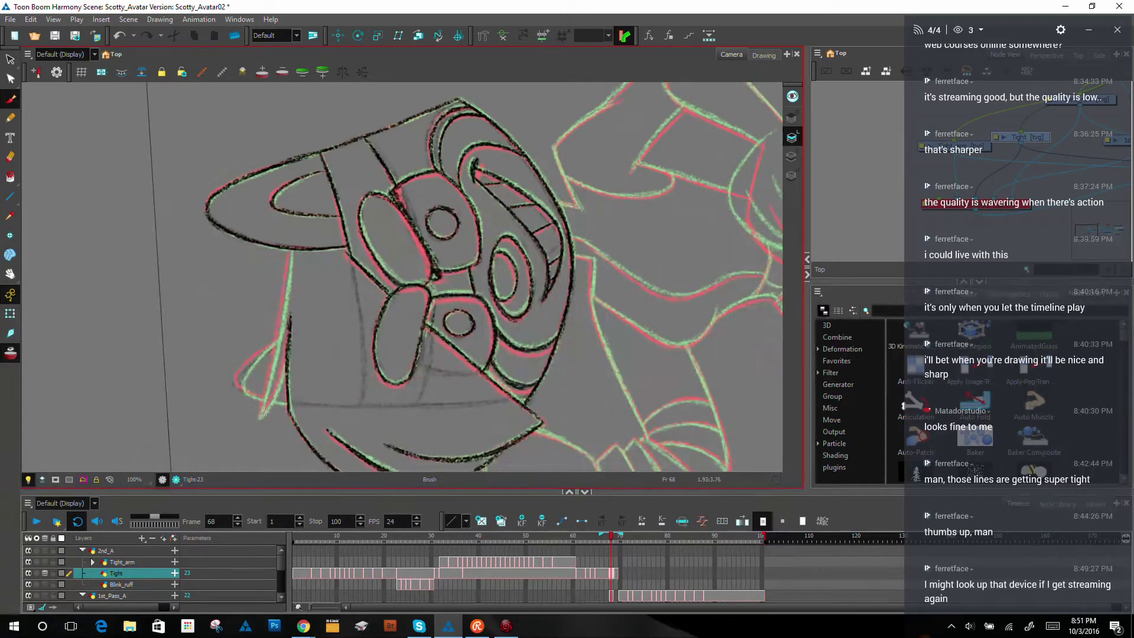
Step: Ink the pointed shape at the crown, from its tip down along the head to the base of the near ear
mouse_move(265, 412)
left_mouse_down()
mouse_move(286, 346)
mouse_move(260, 419)
left_mouse_up()
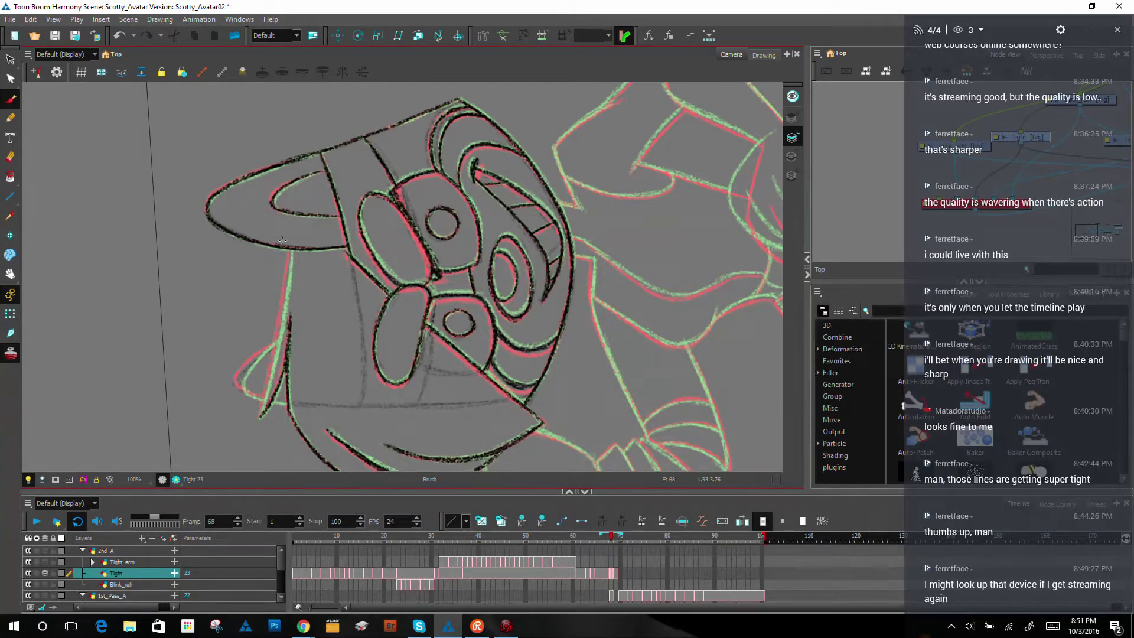
left_click_drag(260, 416, 287, 258)
left_click_drag(273, 366, 291, 251)
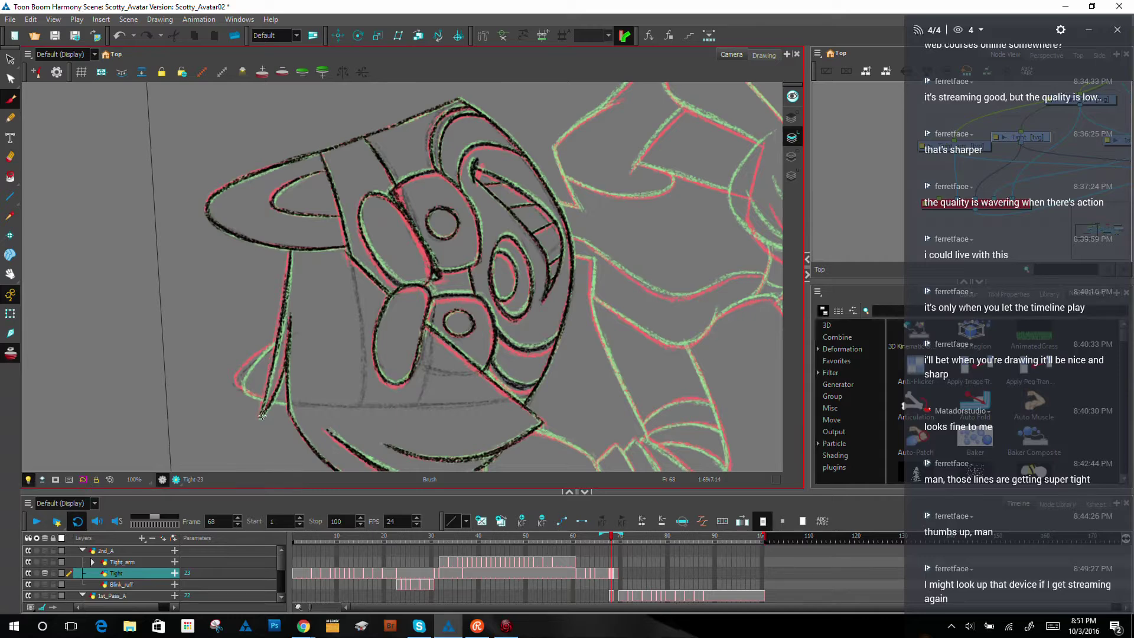
left_click_drag(262, 416, 274, 340)
Step: Ink the small rounded shape behind the crown's point, and compare the frame 68 drawing with frames 66 and 67
key("shift+x")
left_click_drag(584, 160, 629, 208)
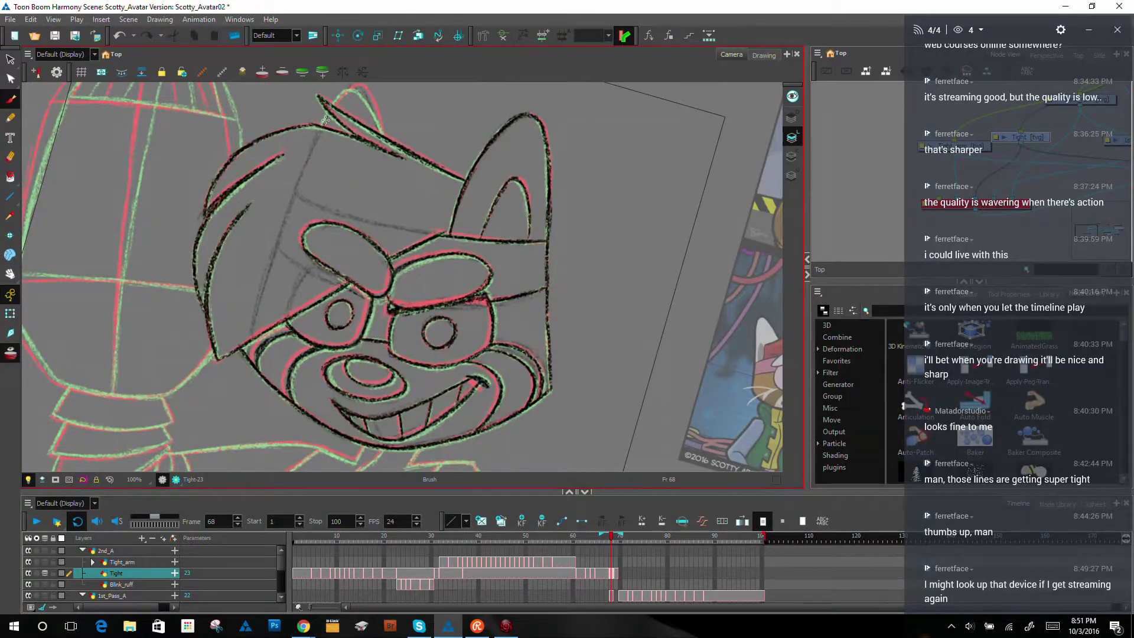
mouse_move(325, 122)
left_mouse_down()
mouse_move(344, 92)
mouse_move(365, 101)
mouse_move(352, 85)
mouse_move(381, 137)
mouse_move(382, 137)
left_mouse_up()
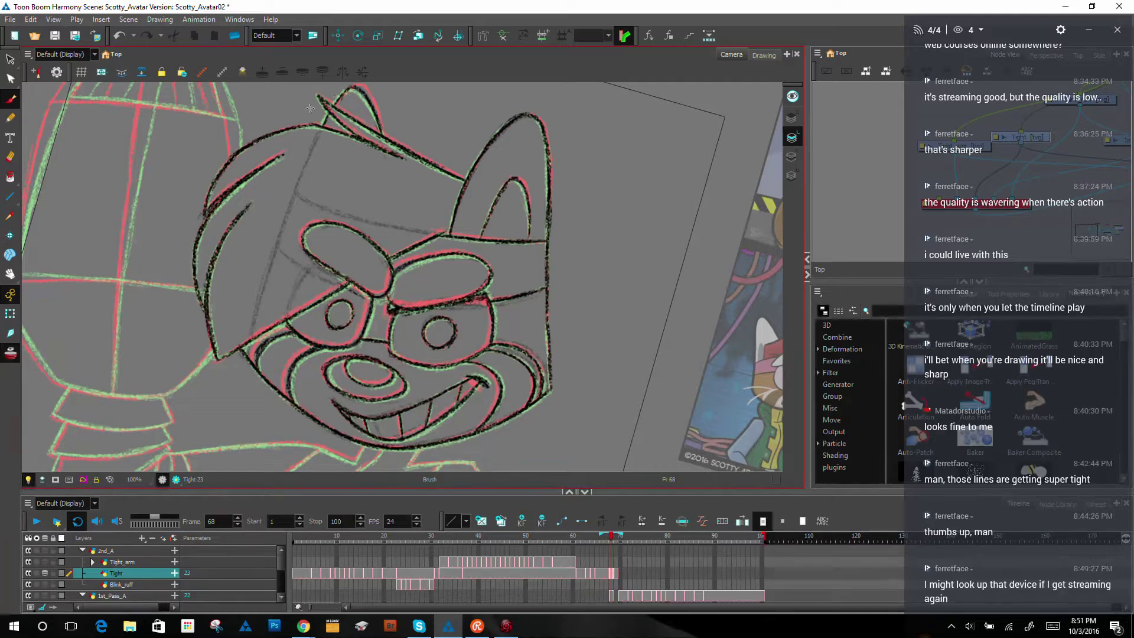
mouse_move(335, 106)
left_mouse_down()
mouse_move(352, 87)
mouse_move(361, 94)
left_mouse_up()
key("alt+o")
key("comma")
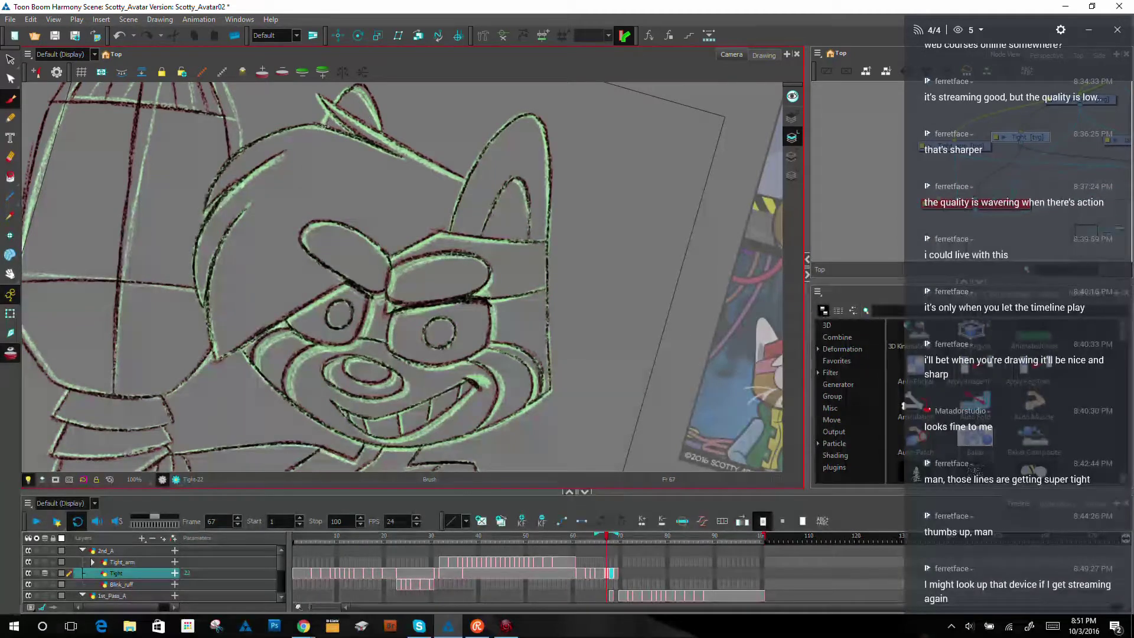
key("comma")
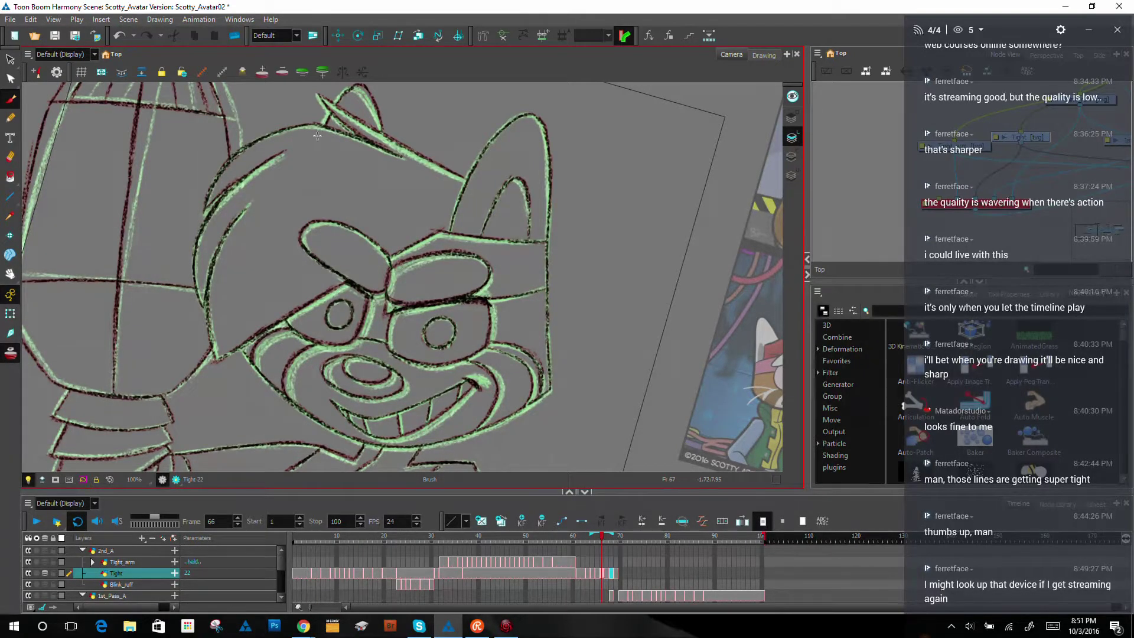
key("period")
key("period")
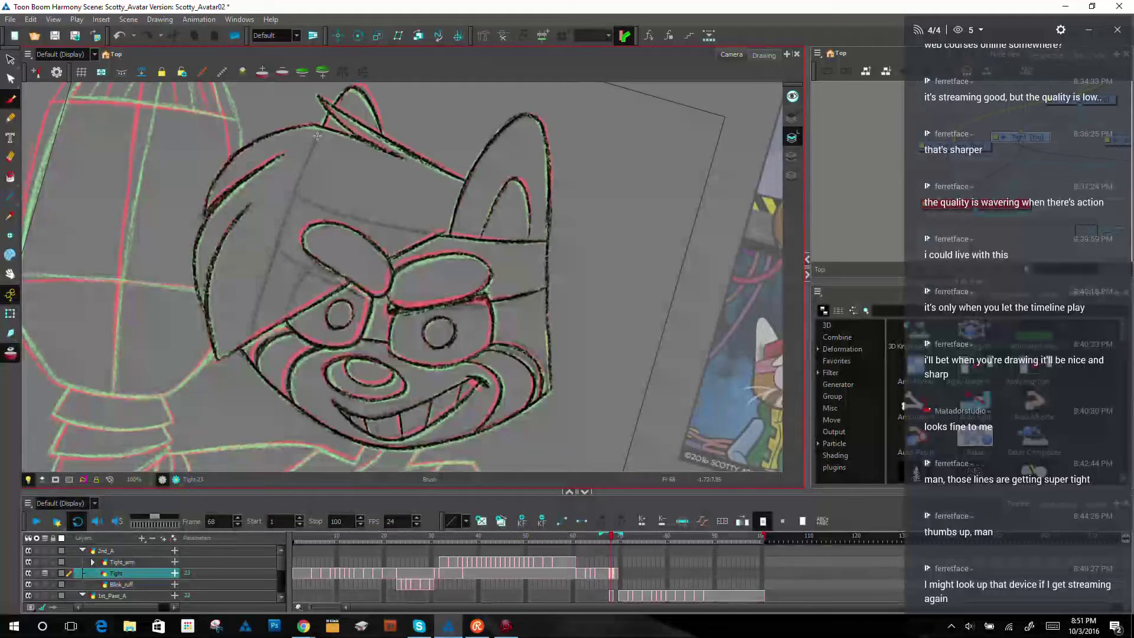
Step: Ink the short neck and shoulder lines under the chin
left_click_drag(581, 353, 558, 177)
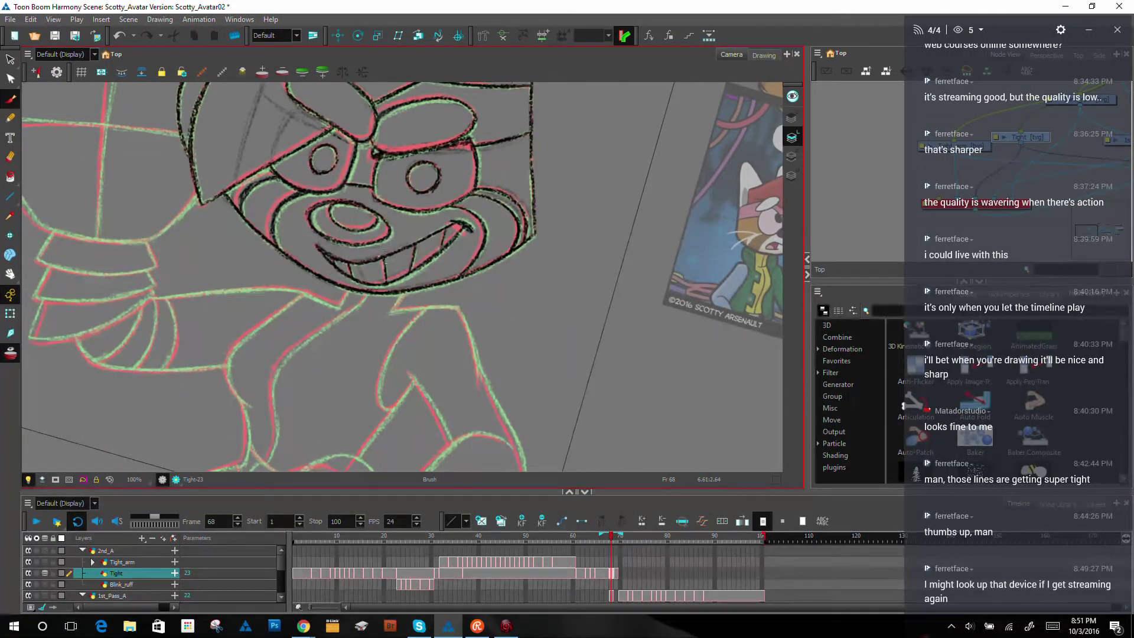
mouse_move(391, 312)
left_mouse_down()
mouse_move(405, 291)
mouse_move(390, 310)
mouse_move(338, 305)
left_mouse_up()
key("shift+x")
left_click_drag(594, 288, 640, 180)
left_click_drag(638, 286, 635, 244)
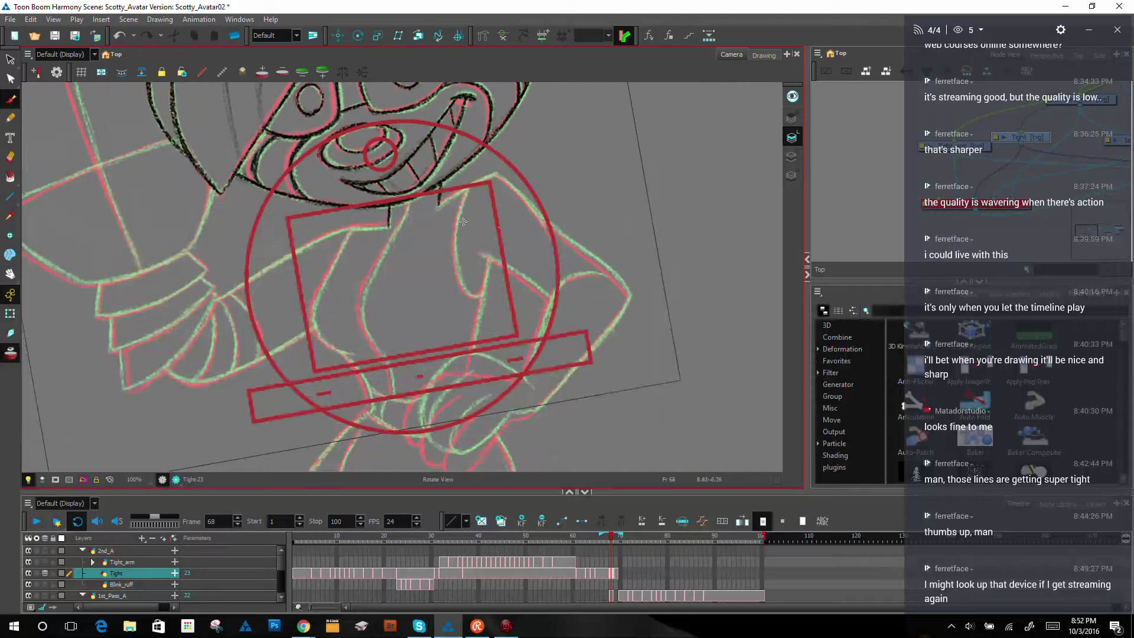
Step: Ink the upper half of the inner torso line, curving down from the neck
left_click_drag(361, 321, 388, 245)
left_click_drag(359, 296, 398, 219)
mouse_move(381, 261)
left_mouse_down()
mouse_move(408, 201)
mouse_move(390, 239)
left_mouse_up()
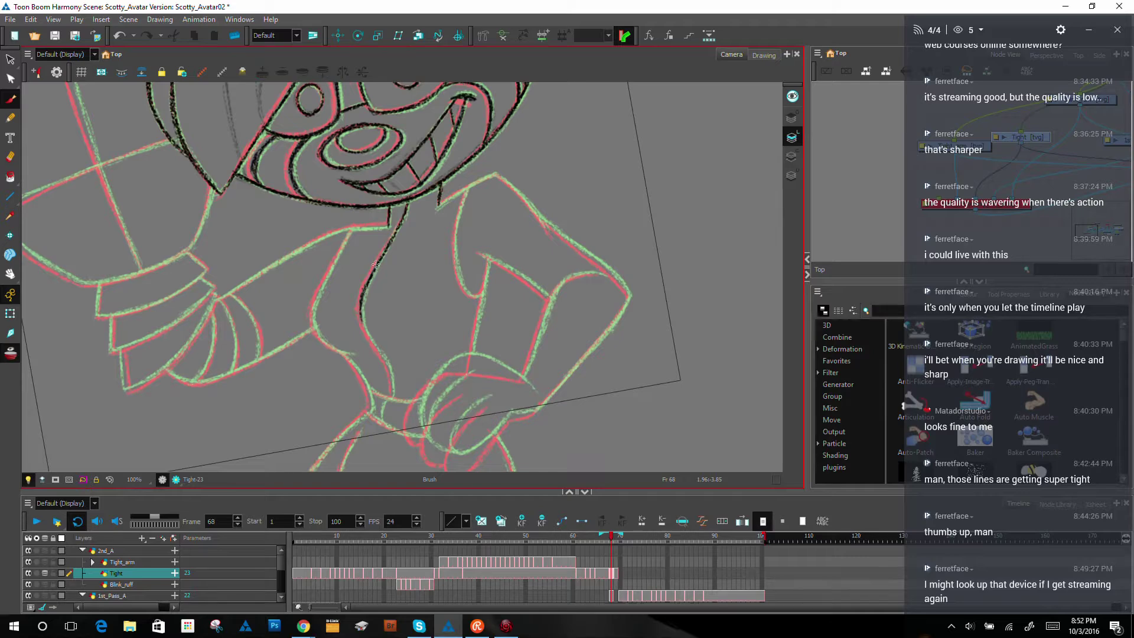
Step: Ink the hooked curve beside the bent arm and the straight body line running down to the hand on the hip
mouse_move(458, 281)
left_mouse_down()
mouse_move(466, 188)
mouse_move(454, 266)
mouse_move(476, 297)
mouse_move(486, 276)
left_mouse_up()
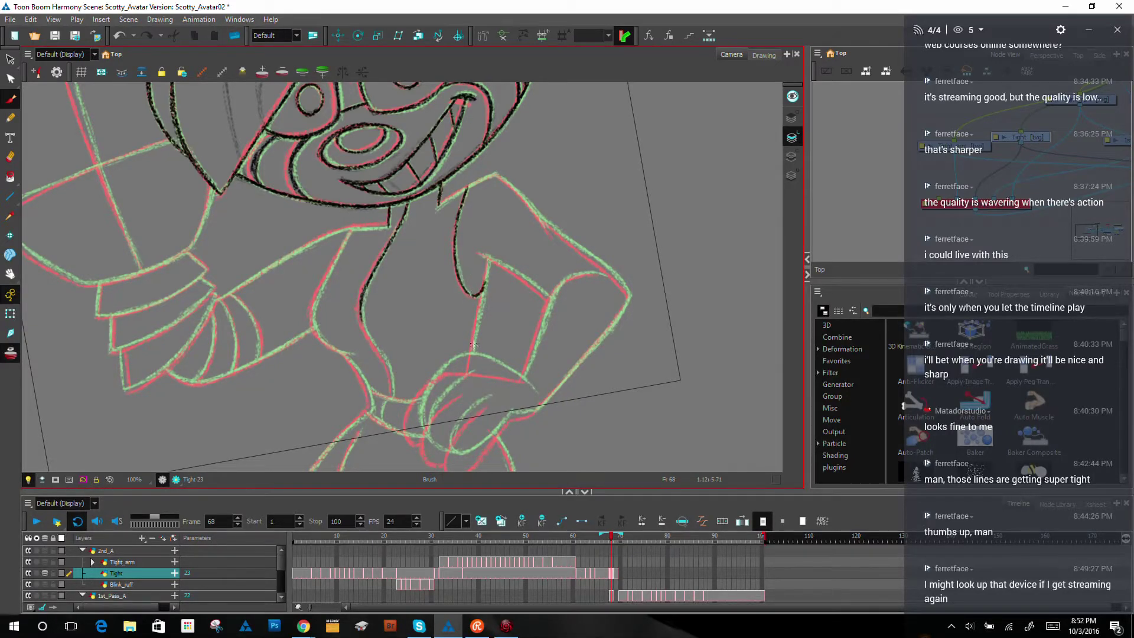
mouse_move(471, 350)
left_mouse_down()
mouse_move(488, 258)
mouse_move(483, 289)
left_mouse_up()
left_click_drag(471, 343, 485, 254)
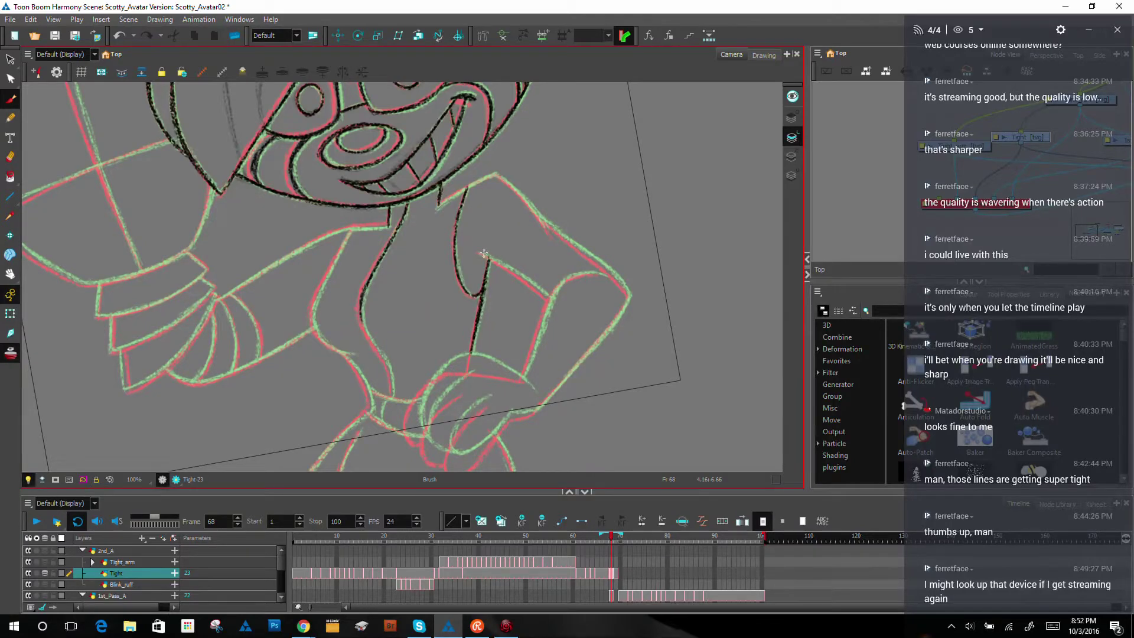
Step: Ink the lower half of the inner torso line down to the waist
left_click_drag(392, 398, 354, 319)
mouse_move(382, 357)
left_mouse_down()
mouse_move(359, 304)
mouse_move(389, 396)
left_mouse_up()
key("alt+o")
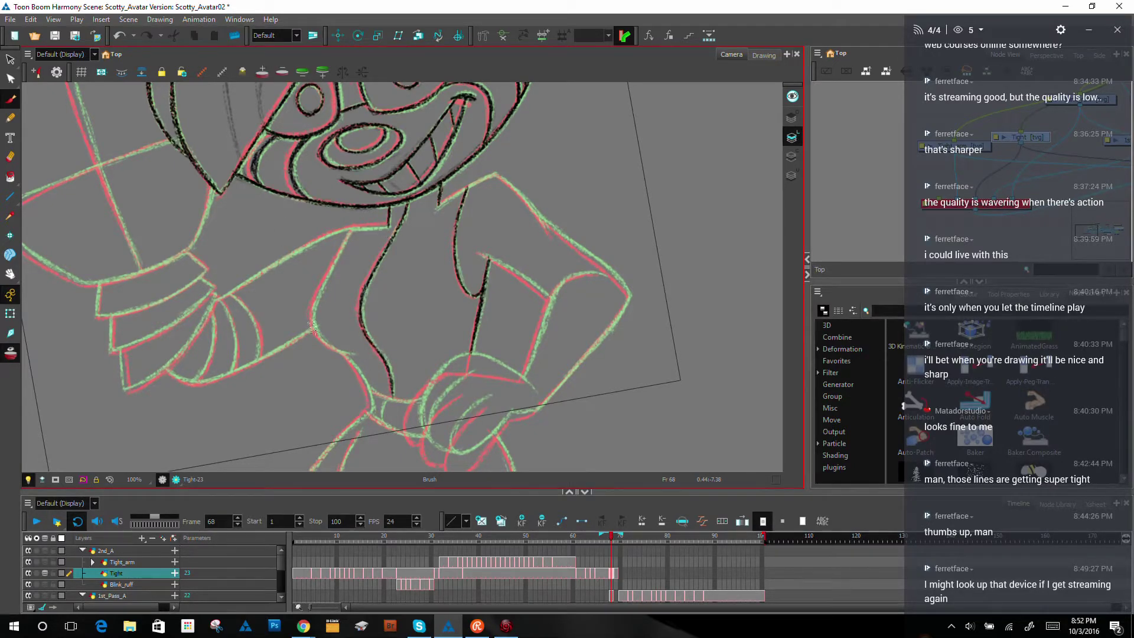
Step: Ink the curved torso edge on the glove side, from the shoulder to the underside of the raised arm
mouse_move(316, 334)
left_mouse_down()
mouse_move(323, 273)
mouse_move(352, 227)
left_mouse_up()
key("alt+o")
left_click_drag(327, 273, 316, 337)
key("alt+o")
key("alt+o")
Step: Ink the glove-side body contour from below the raised arm down to the waist and join it to the curve above
left_click_drag(597, 175, 630, 313)
left_click_drag(499, 310, 483, 227)
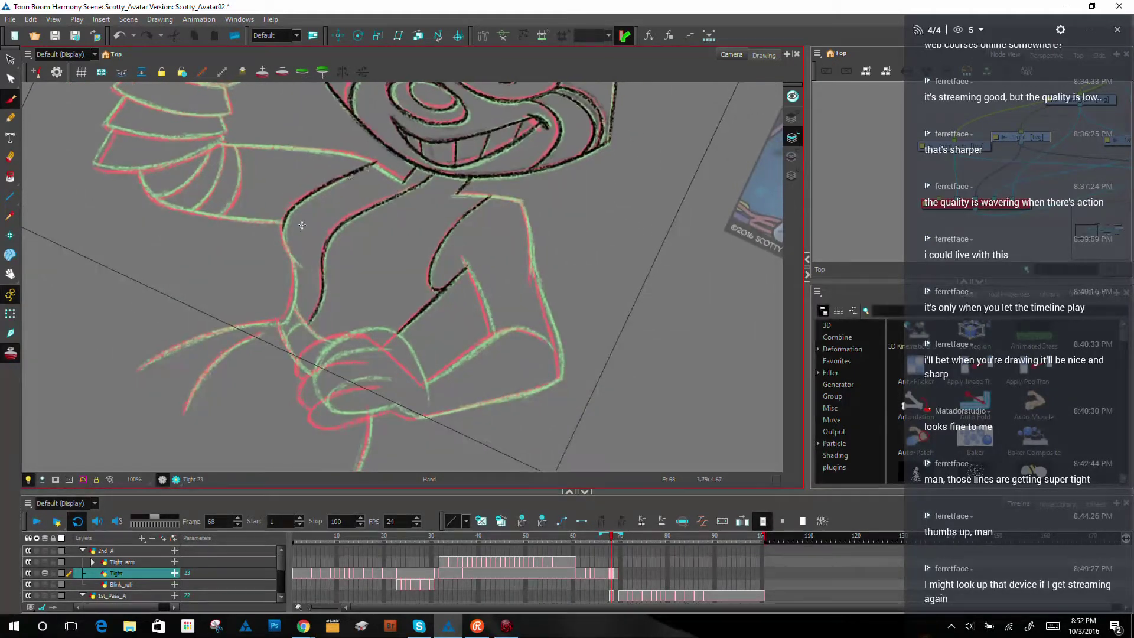
left_click_drag(290, 297, 278, 325)
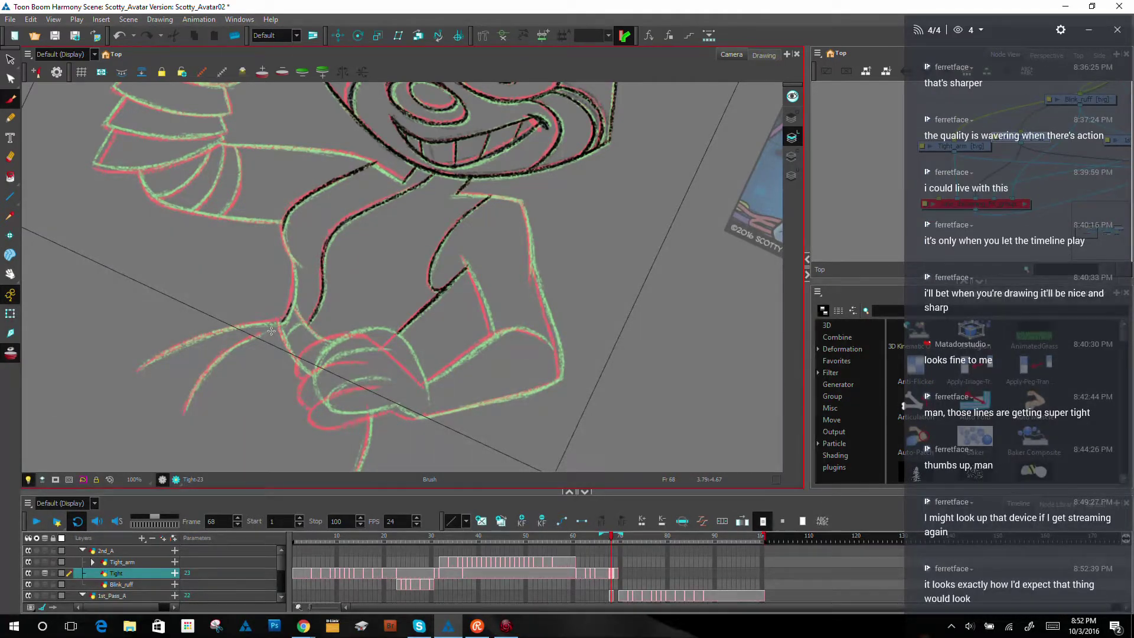
left_click_drag(283, 322, 292, 257)
left_click_drag(551, 191, 607, 307)
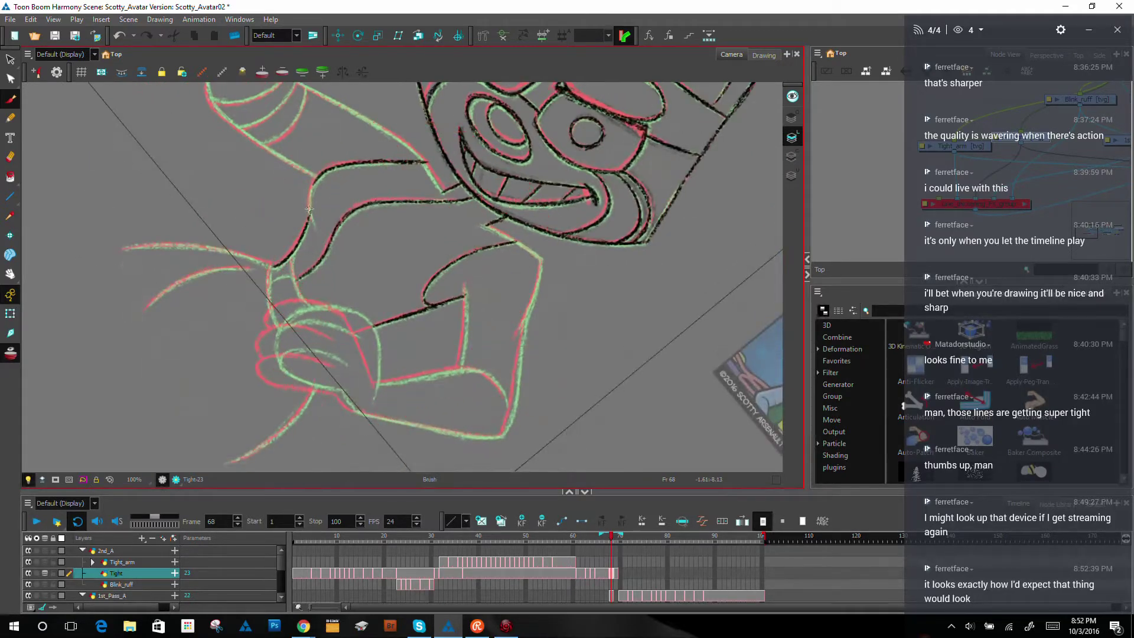
mouse_move(312, 216)
left_mouse_down()
mouse_move(319, 178)
mouse_move(312, 227)
left_mouse_up()
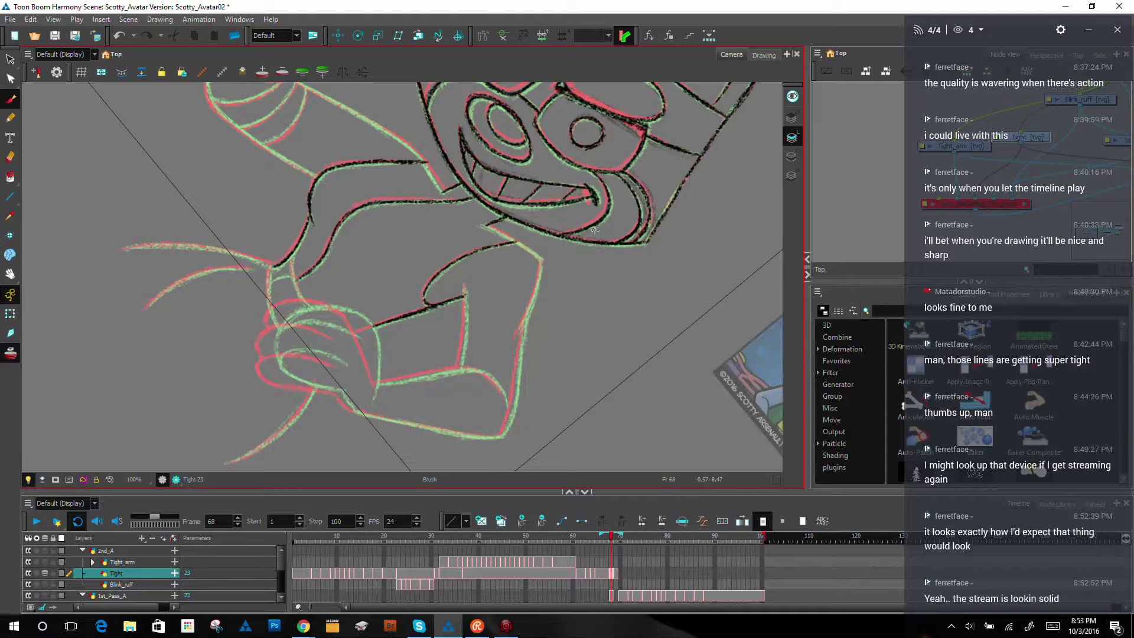
Step: Ink the outer hip line on the glove side, from the waist down along the thigh, building up the line
left_click_drag(672, 319, 668, 219)
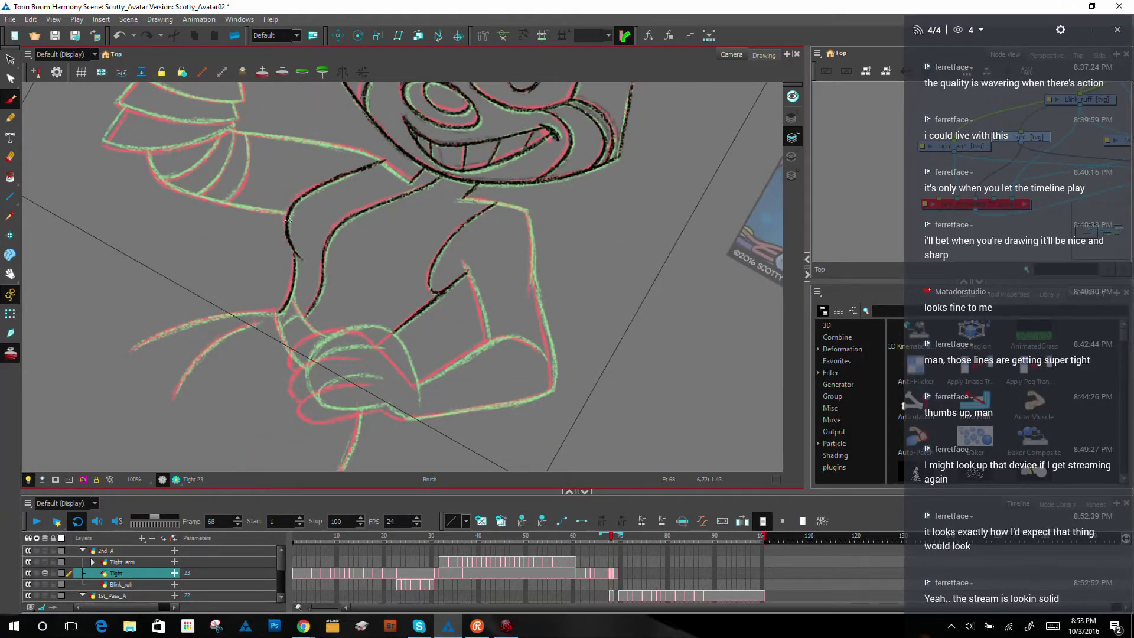
mouse_move(672, 312)
left_mouse_down()
mouse_move(694, 210)
mouse_move(257, 203)
left_mouse_up()
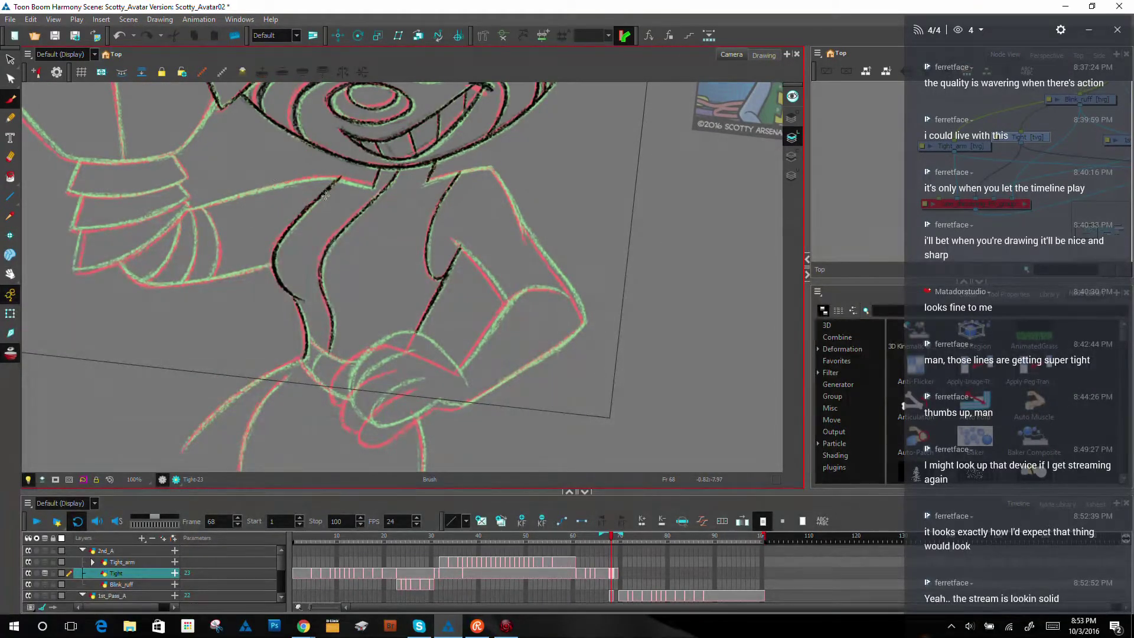
left_click_drag(663, 311, 602, 142)
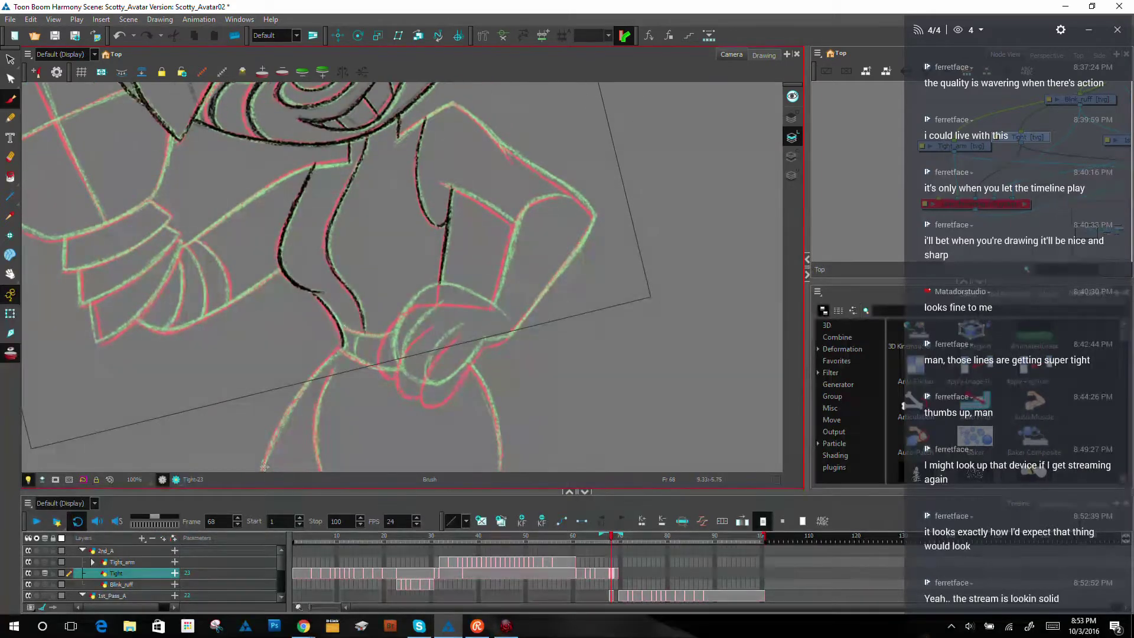
left_click_drag(293, 402, 263, 467)
mouse_move(306, 380)
left_mouse_down()
mouse_move(283, 424)
mouse_move(341, 345)
left_mouse_up()
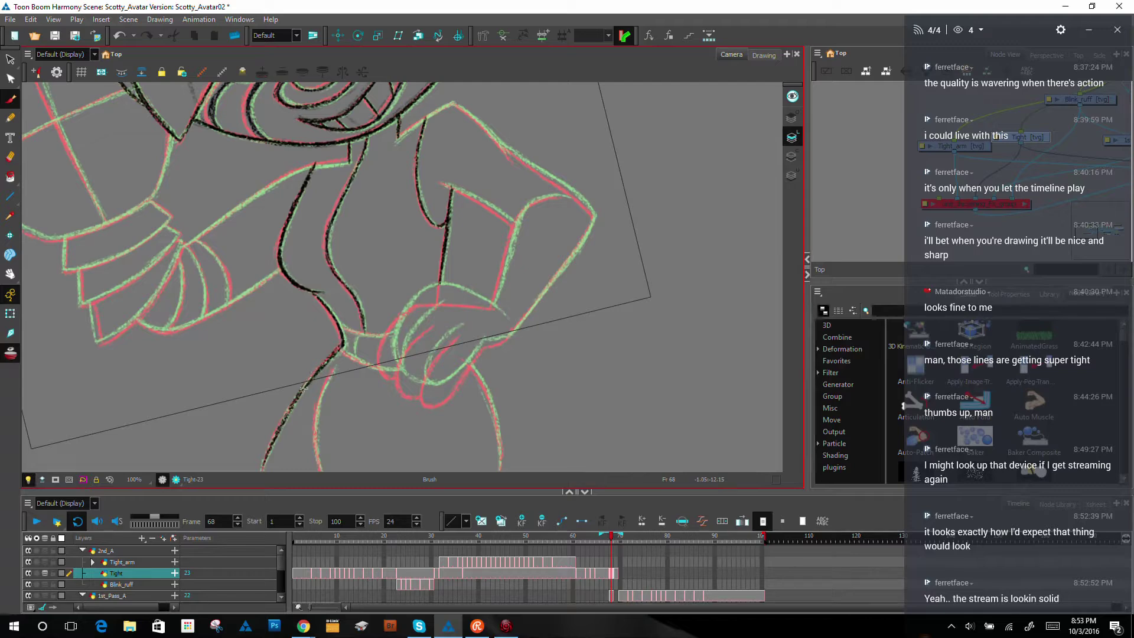
left_click_drag(273, 438, 259, 472)
left_click_drag(311, 373, 284, 424)
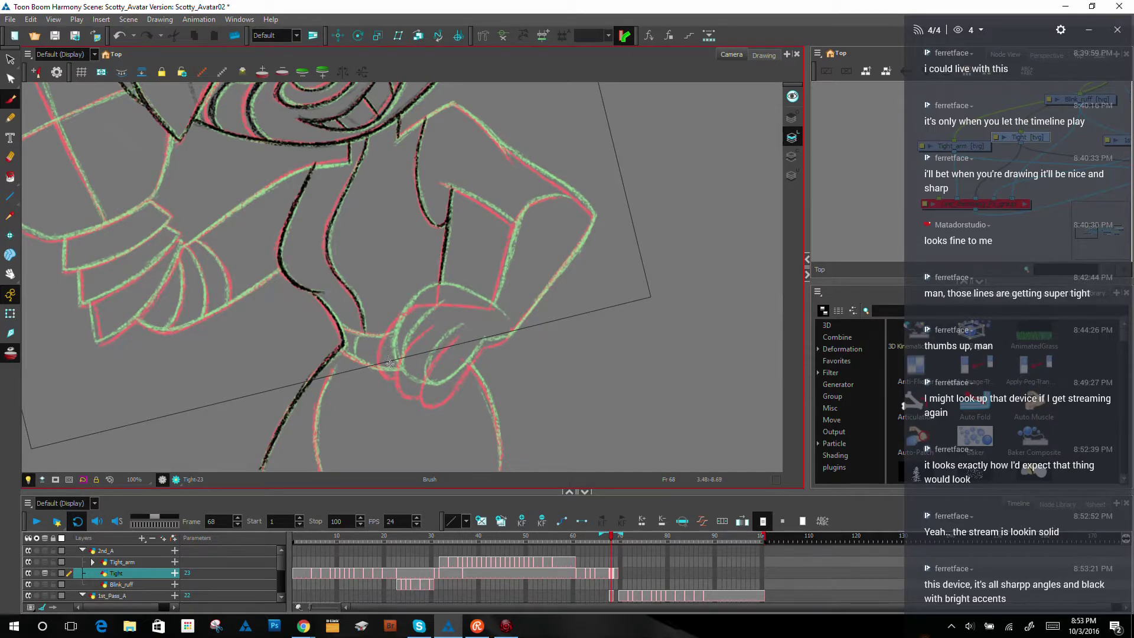
Step: Ink the curved edge of the hand resting on the hip, from its lower inner side up to the body line
left_click_drag(393, 368, 393, 309)
left_click_drag(389, 363, 413, 305)
left_click_drag(388, 344, 431, 291)
left_click_drag(390, 331, 436, 292)
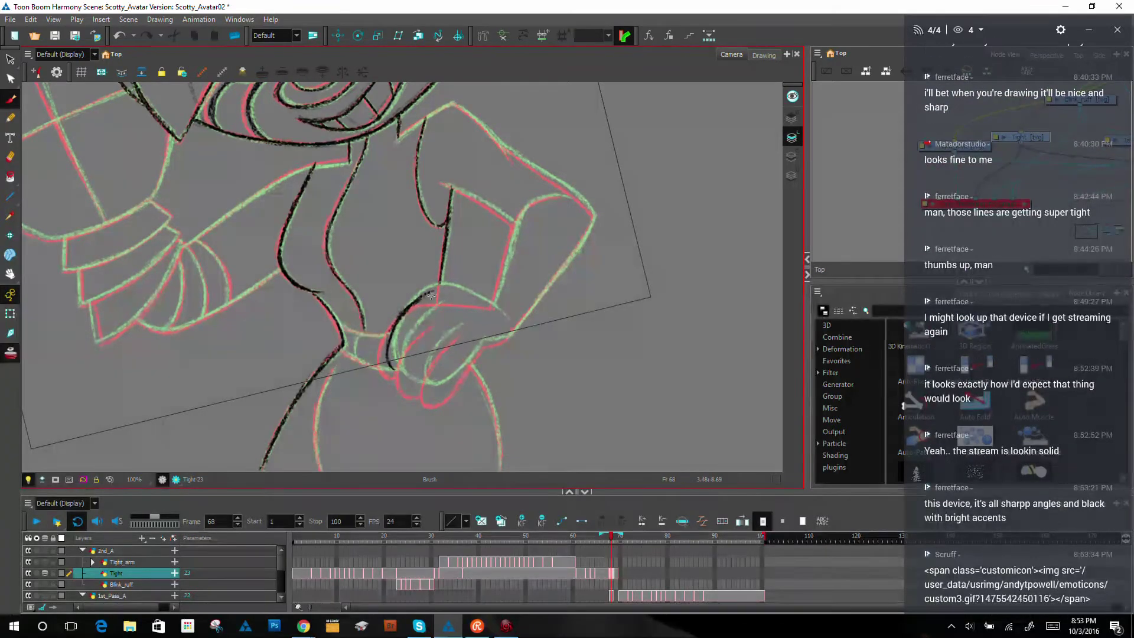
key("alt+o")
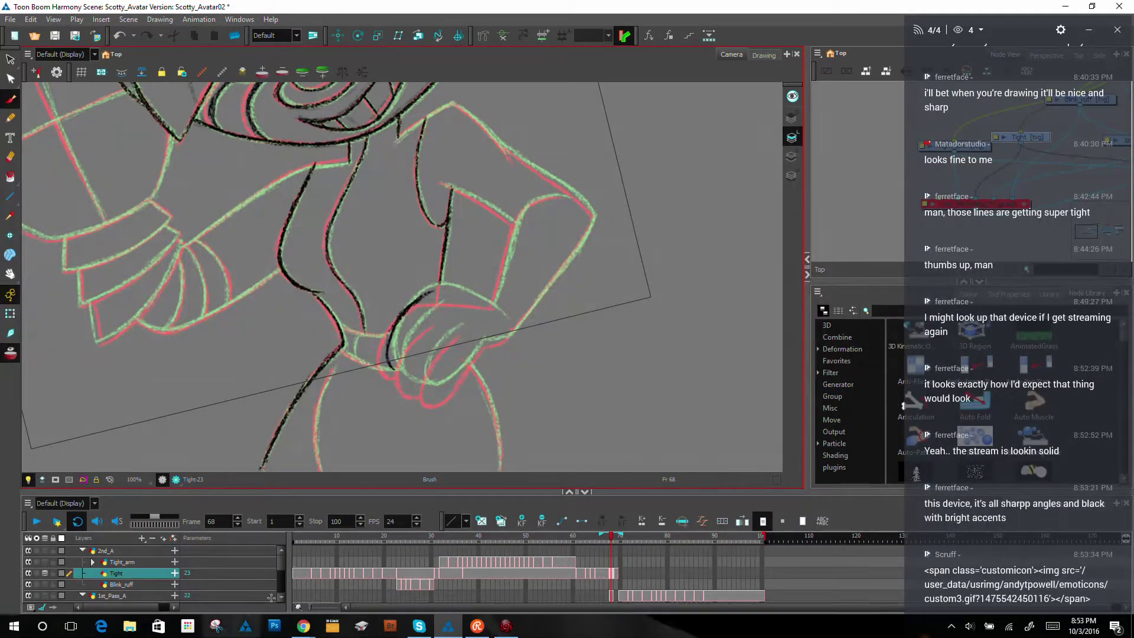
Step: Check the chat on the Picarto.TV dashboard in Chrome, and return to the drawing in Toon Boom Harmony
mouse_move(303, 626)
left_click(380, 586)
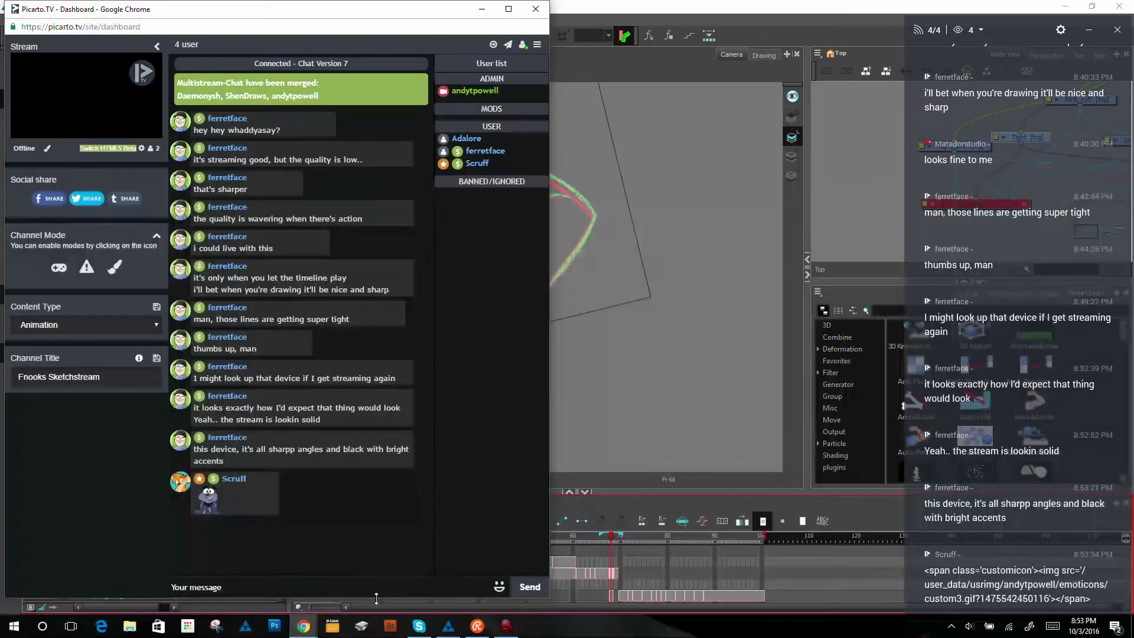
left_click(598, 68)
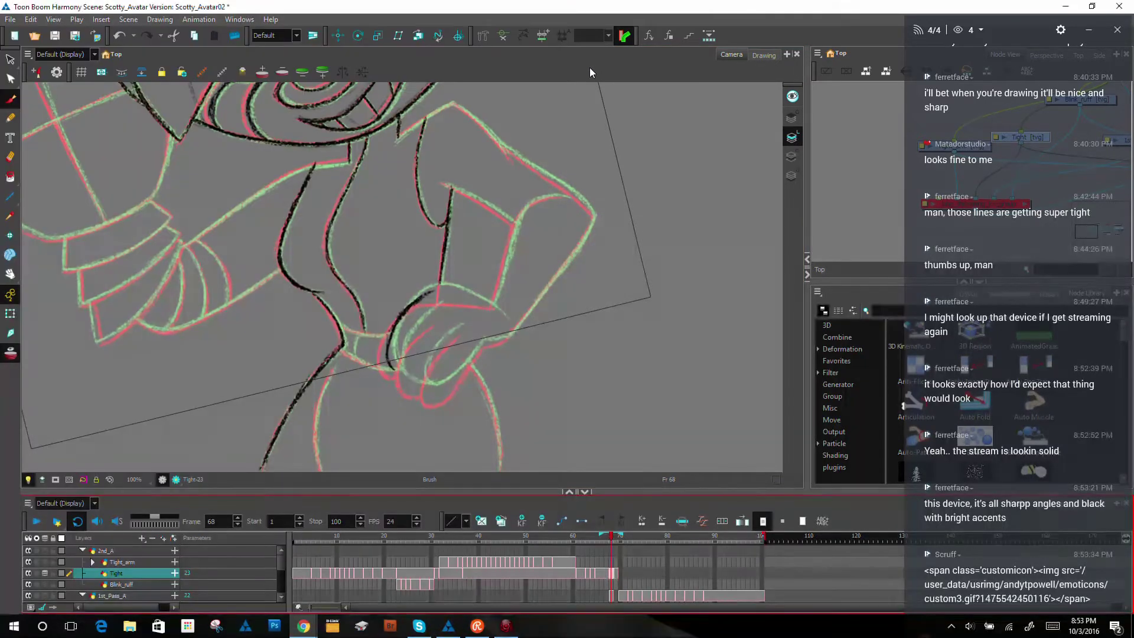
left_click(590, 73)
Step: Ink the rest of the hip hand's upper edge to the wrist and the inner forearm line up toward the elbow
mouse_move(656, 245)
left_mouse_down()
mouse_move(637, 192)
mouse_move(672, 393)
mouse_move(637, 428)
left_mouse_up()
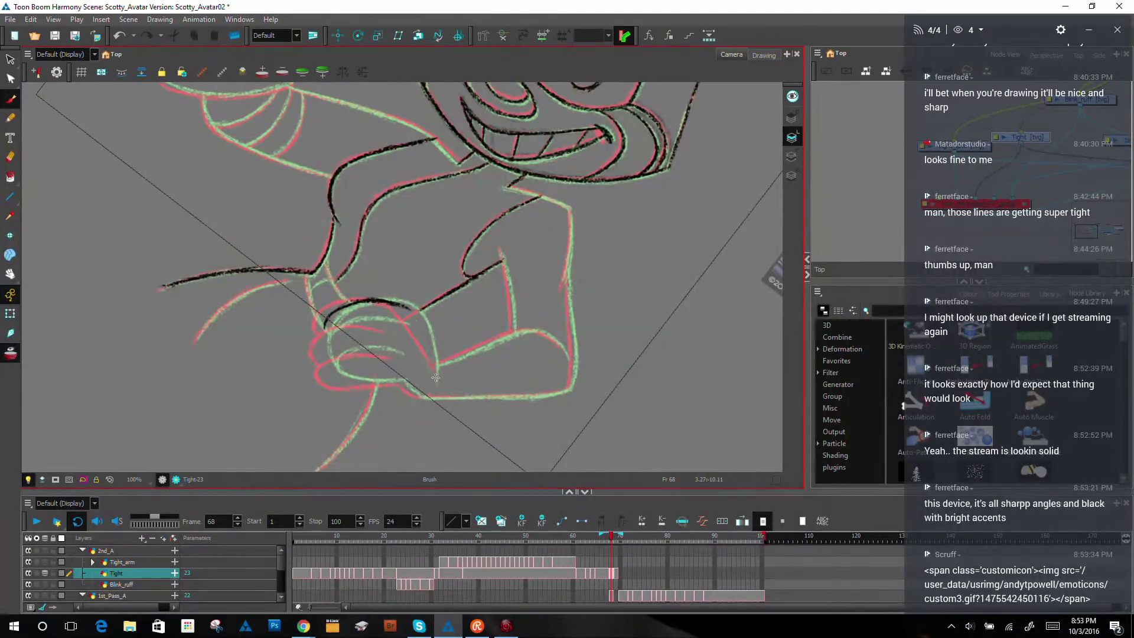
mouse_move(421, 322)
left_mouse_down()
mouse_move(432, 380)
mouse_move(404, 304)
mouse_move(422, 330)
left_mouse_up()
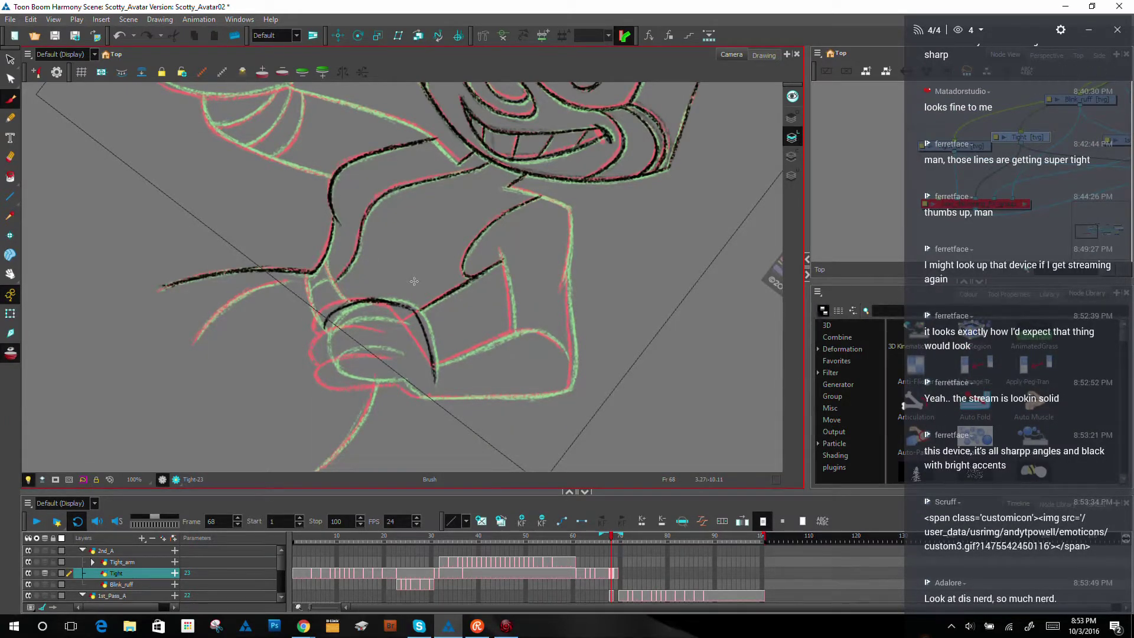
key("shift+x")
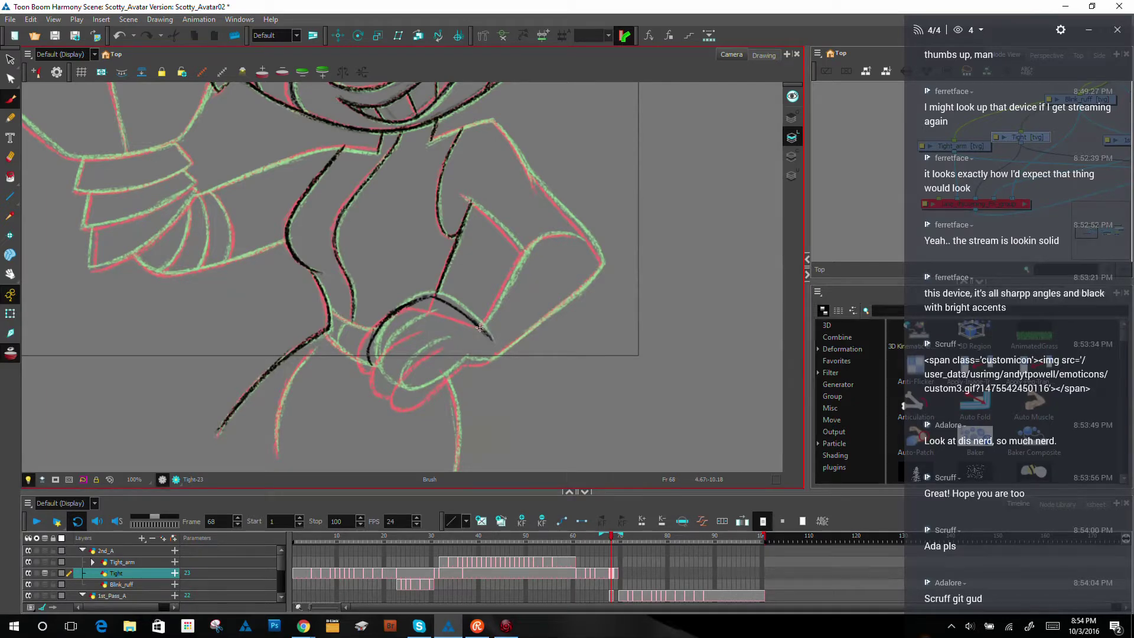
left_click_drag(480, 327, 521, 257)
mouse_move(493, 309)
left_mouse_down()
mouse_move(527, 244)
mouse_move(512, 278)
left_mouse_up()
left_click_drag(656, 266, 631, 140, "ctrl+alt")
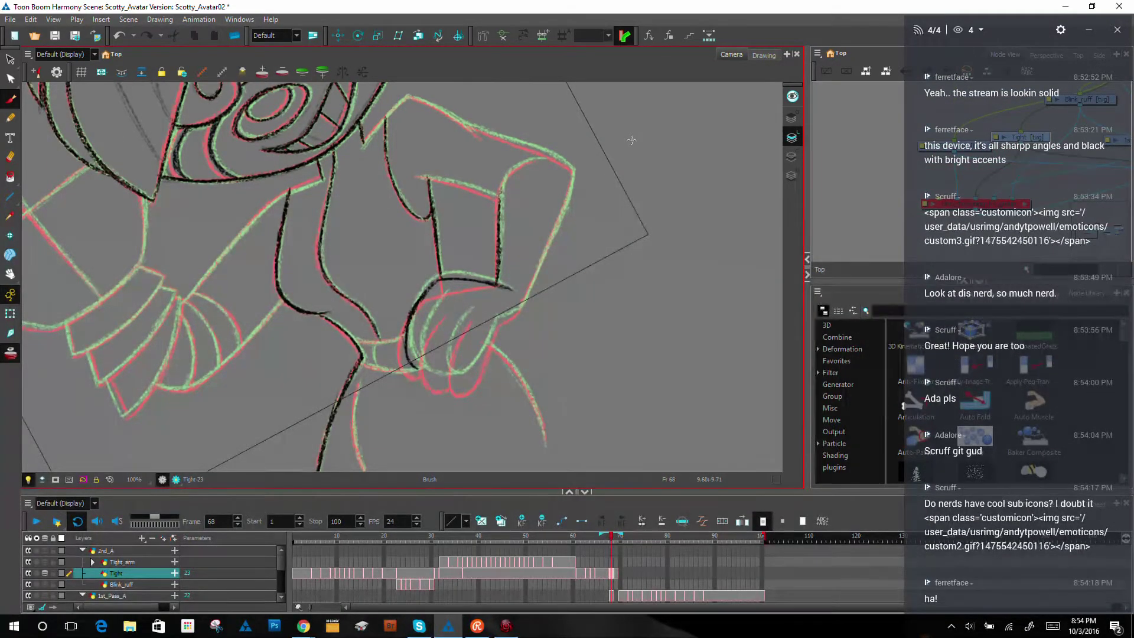
Step: Ink the inner elbow curve of the bent arm and its outer forearm line from the wrist to the elbow
mouse_move(500, 212)
left_mouse_down()
mouse_move(506, 177)
mouse_move(500, 202)
mouse_move(504, 182)
mouse_move(538, 158)
mouse_move(504, 182)
mouse_move(546, 161)
mouse_move(523, 164)
mouse_move(552, 165)
left_mouse_up()
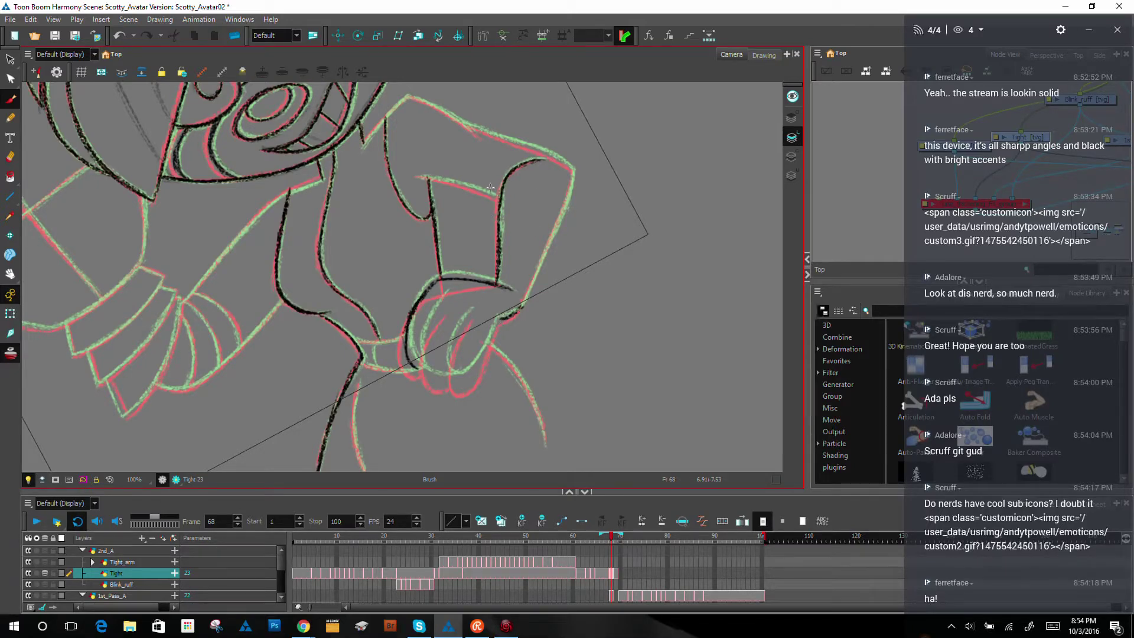
left_click_drag(520, 304, 561, 210)
left_click_drag(541, 261, 572, 176)
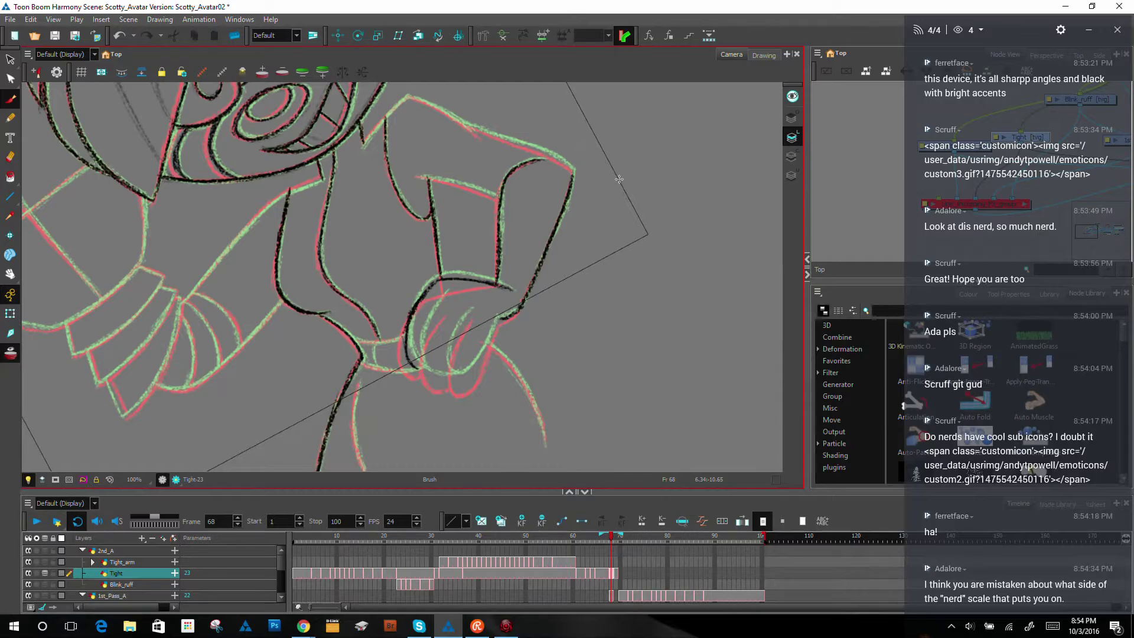
Step: Ink the outer line of the bent upper arm from the elbow up to the shoulder, building up the line
key("shift+x")
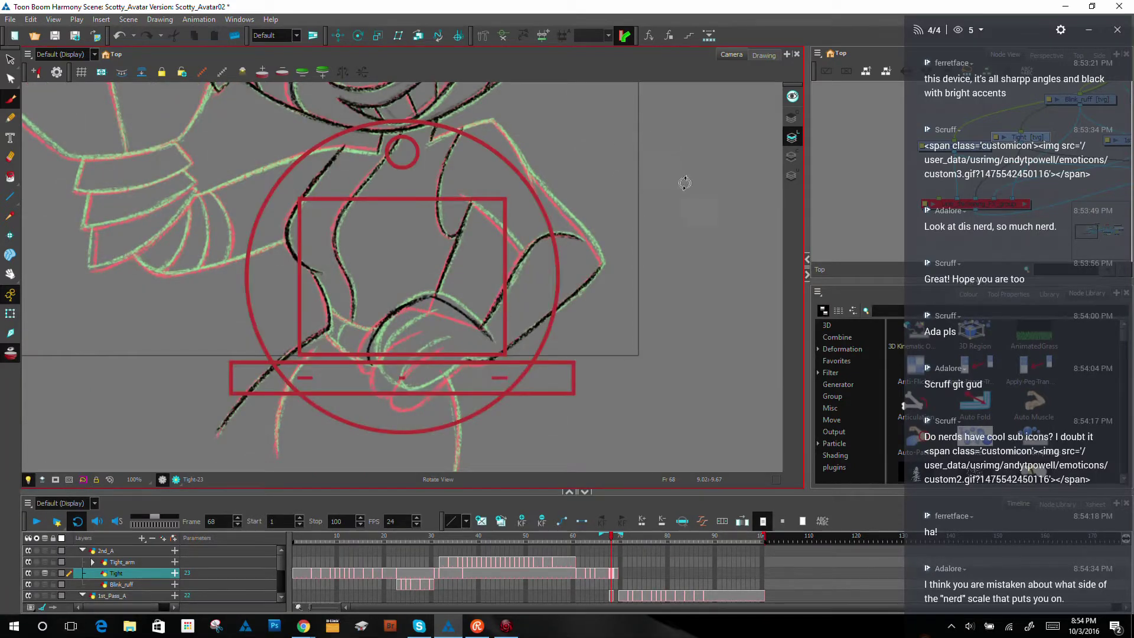
mouse_move(653, 145)
left_mouse_down()
mouse_move(626, 266)
mouse_move(549, 330)
left_mouse_up()
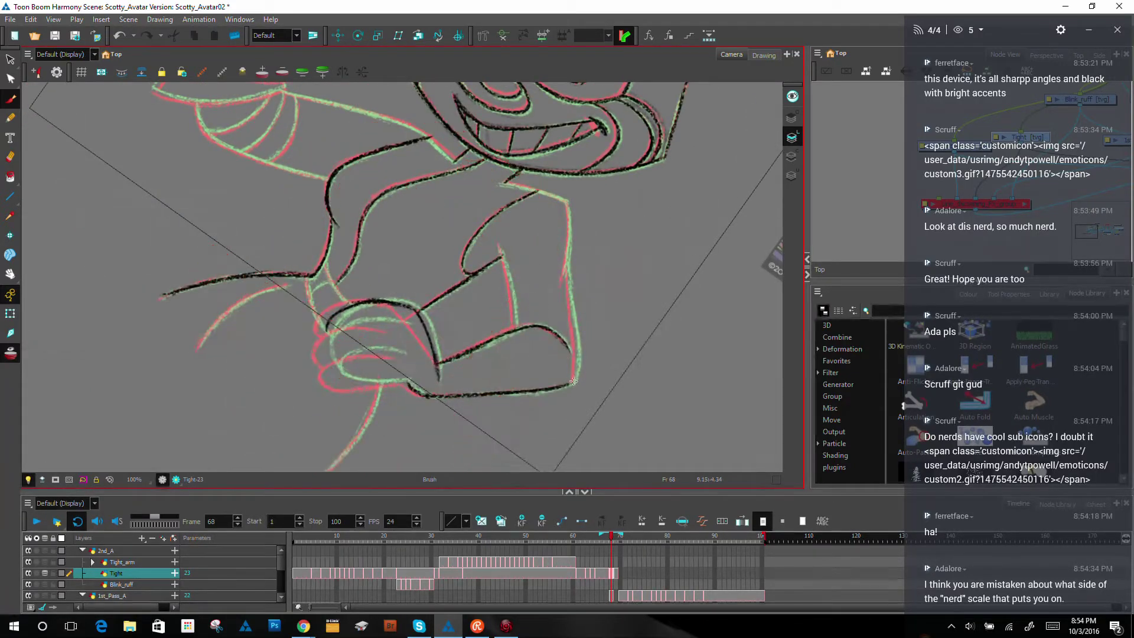
left_click_drag(572, 385, 576, 344)
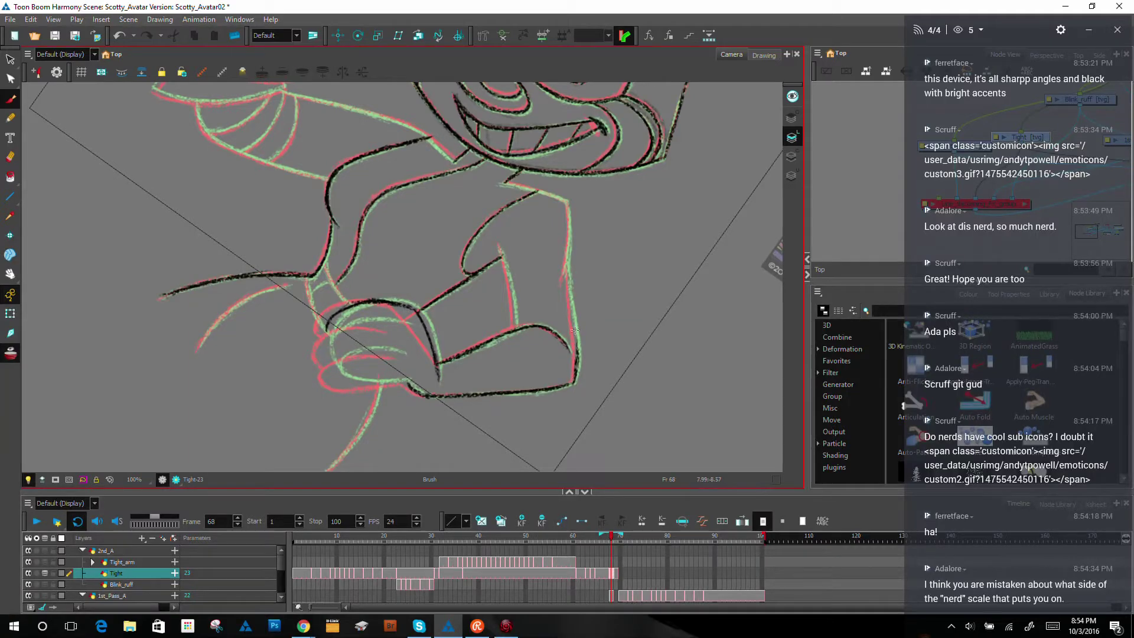
key("alt+o")
left_click_drag(575, 356, 568, 271)
mouse_move(572, 325)
left_mouse_down()
mouse_move(564, 201)
mouse_move(569, 373)
left_mouse_up()
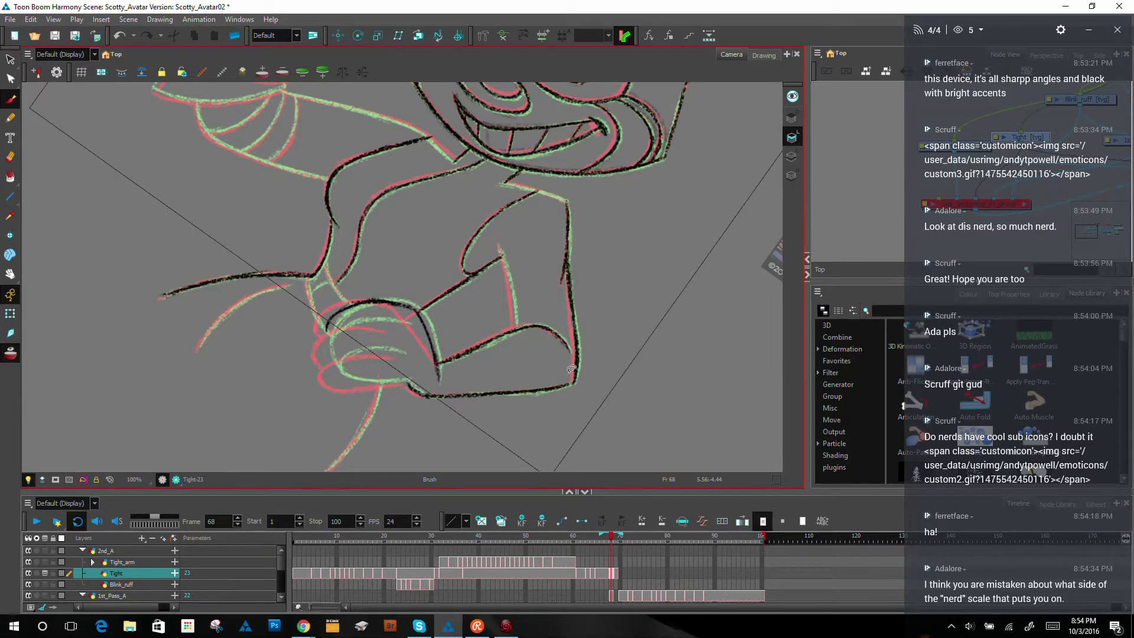
Step: Ink the short line connecting the bent arm's shoulder to the neck, just beside the chin
key("ctrl+alt")
mouse_move(711, 286)
left_mouse_down()
mouse_move(430, 114)
mouse_move(426, 309)
mouse_move(501, 233)
mouse_move(261, 201)
left_mouse_up()
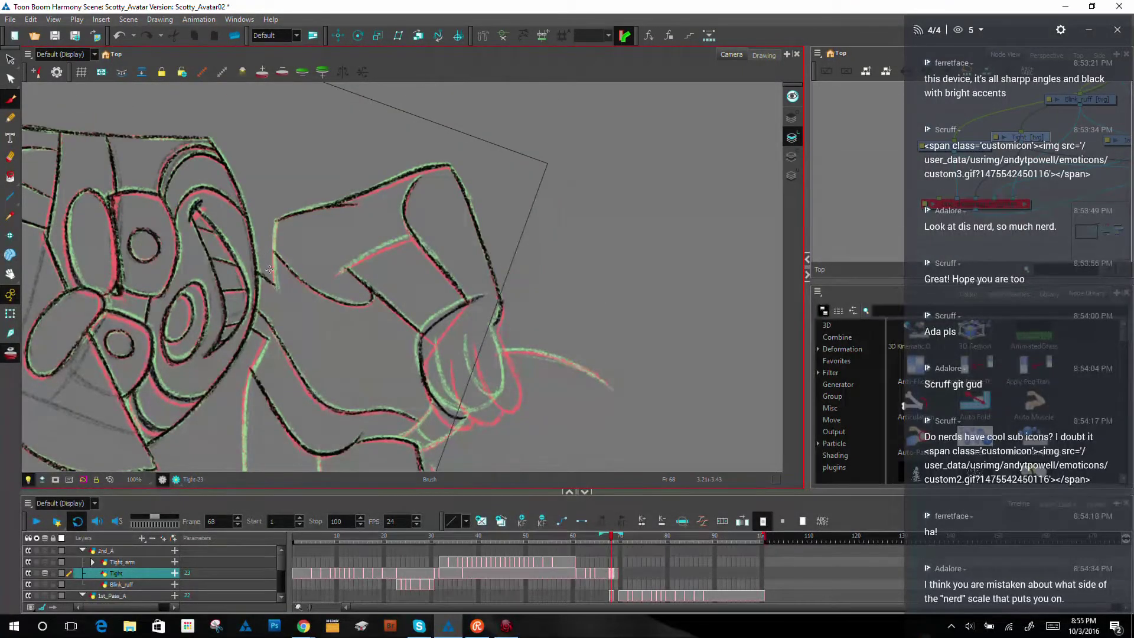
mouse_move(274, 286)
left_mouse_down()
mouse_move(277, 215)
mouse_move(274, 266)
mouse_move(276, 230)
left_mouse_up()
Step: Ink the underside of the bent upper arm, closing the gap between the torso and the forearm
mouse_move(644, 162)
left_mouse_down()
mouse_move(476, 95)
mouse_move(427, 95)
left_mouse_up()
left_click_drag(349, 314, 366, 270)
left_click_drag(350, 313, 387, 238)
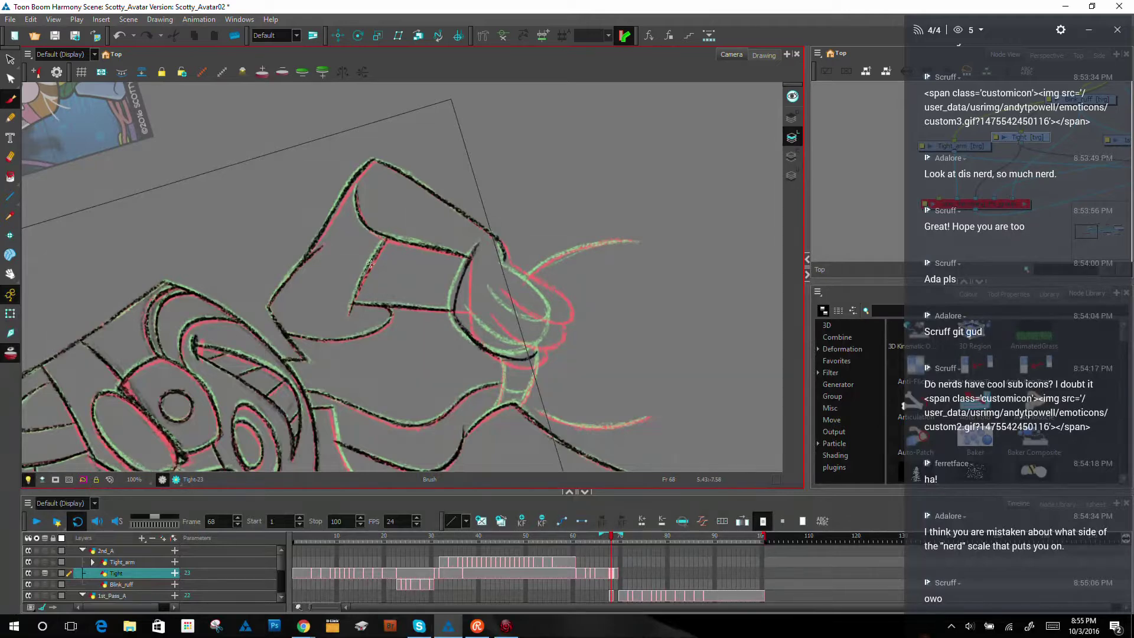
left_click_drag(353, 301, 376, 247)
Step: Ink the outer thigh line running down from beneath the hand resting on the hip
key("shift+x")
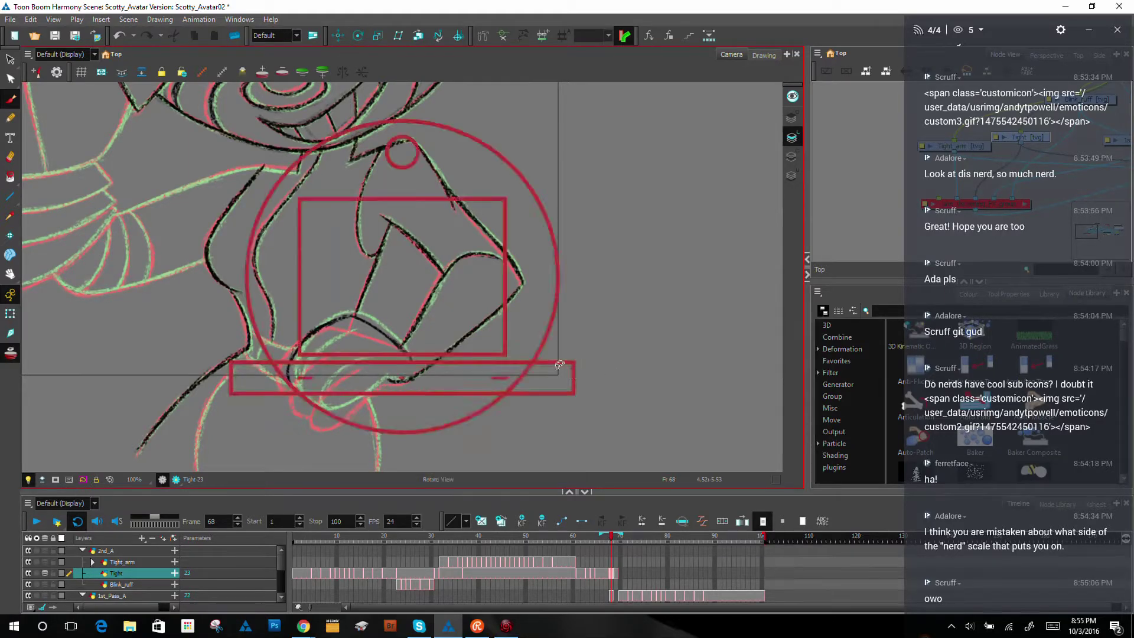
left_click_drag(454, 381, 450, 307)
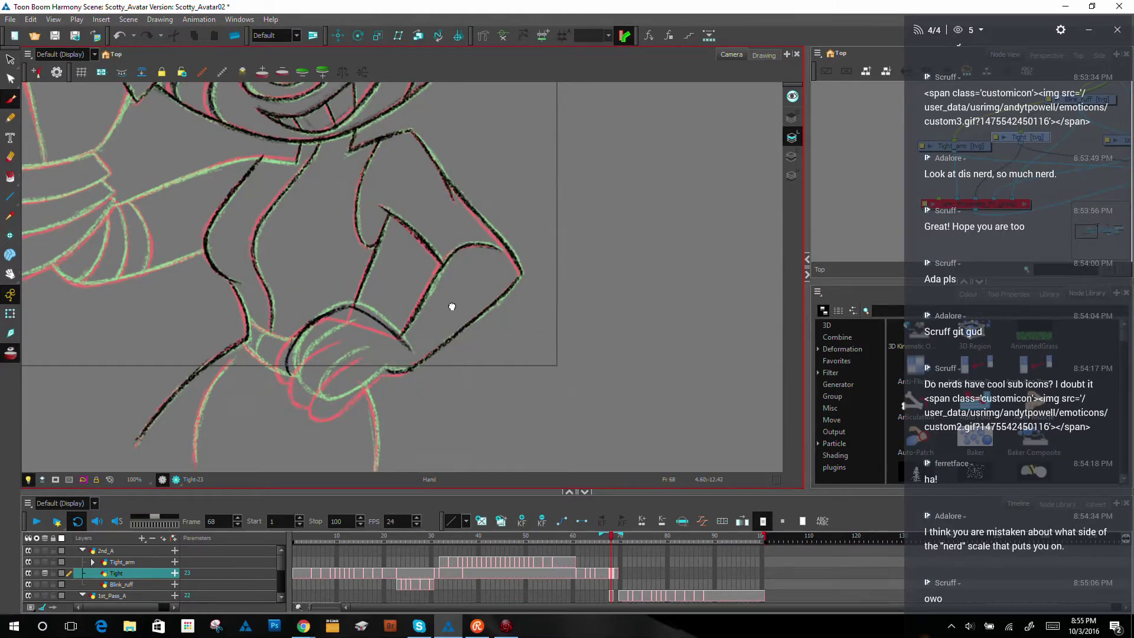
left_click_drag(366, 435, 369, 373)
left_click_drag(361, 323, 375, 405)
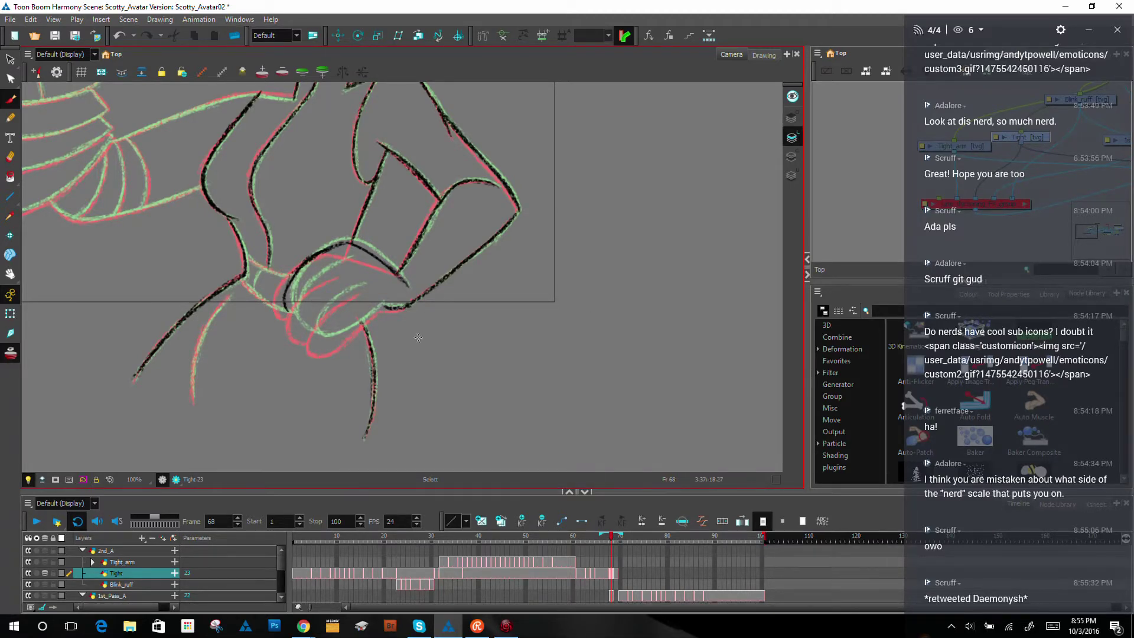
Step: Ink the fingers of the hand resting on the hip, including the rounded fingertips and the dividing lines between them
left_click_drag(635, 259, 563, 110)
mouse_move(374, 378)
left_mouse_down()
mouse_move(393, 362)
mouse_move(386, 378)
mouse_move(376, 347)
mouse_move(390, 371)
mouse_move(381, 379)
mouse_move(403, 325)
mouse_move(391, 372)
mouse_move(405, 314)
mouse_move(396, 361)
mouse_move(406, 308)
mouse_move(397, 346)
mouse_move(407, 310)
mouse_move(364, 369)
mouse_move(376, 326)
mouse_move(369, 341)
mouse_move(373, 381)
mouse_move(369, 348)
mouse_move(397, 361)
left_mouse_up()
left_click_drag(396, 360, 400, 333)
mouse_move(376, 377)
left_mouse_down()
mouse_move(378, 328)
mouse_move(370, 366)
left_mouse_up()
left_click_drag(369, 355, 380, 313)
mouse_move(341, 359)
left_mouse_down()
mouse_move(352, 301)
mouse_move(343, 367)
mouse_move(338, 352)
mouse_move(349, 370)
mouse_move(338, 355)
mouse_move(346, 374)
mouse_move(369, 370)
mouse_move(342, 374)
mouse_move(340, 359)
mouse_move(361, 380)
mouse_move(343, 372)
mouse_move(374, 374)
left_mouse_up()
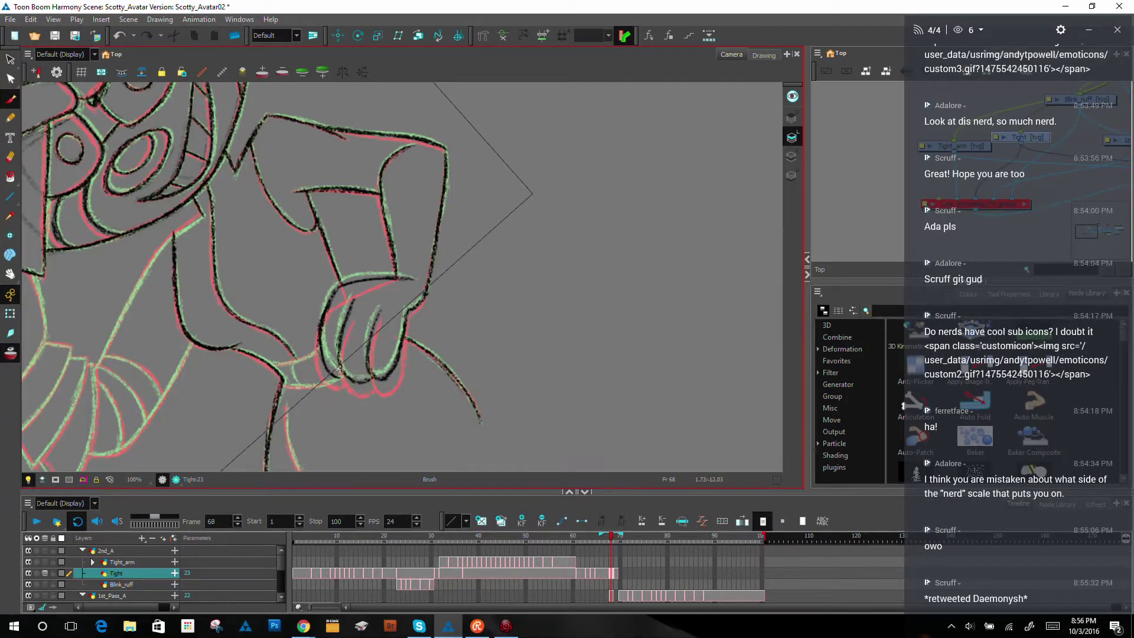
left_click_drag(341, 371, 348, 374)
left_click_drag(325, 319, 326, 371)
Step: Ink the edges of the waistband between the torso and the hip hand, and add the short line across it
key("shift+x")
mouse_move(588, 175)
left_mouse_down()
mouse_move(635, 326)
mouse_move(578, 388)
mouse_move(559, 373)
left_mouse_up()
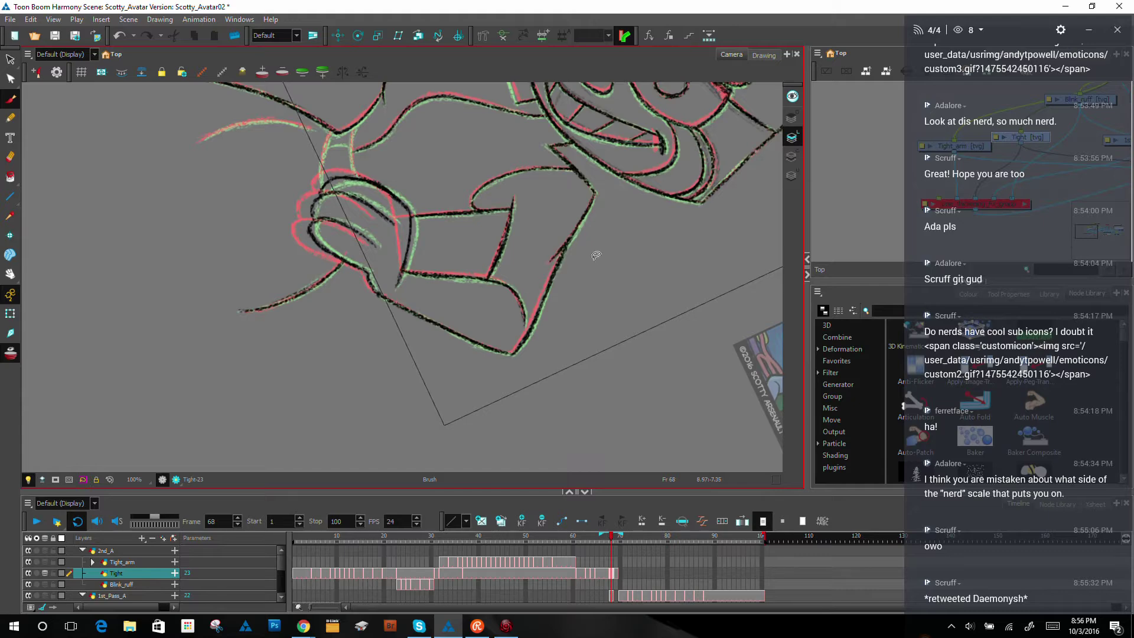
left_click_drag(646, 219, 656, 259)
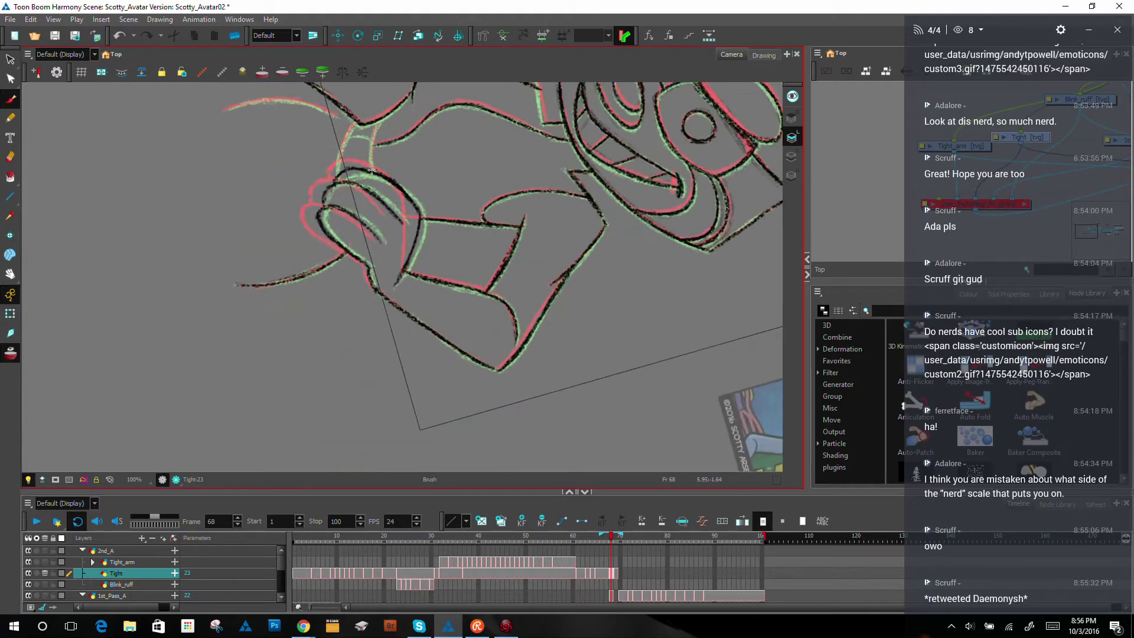
mouse_move(371, 171)
left_mouse_down()
mouse_move(374, 135)
mouse_move(373, 171)
mouse_move(348, 137)
left_mouse_up()
left_click_drag(338, 177, 354, 126)
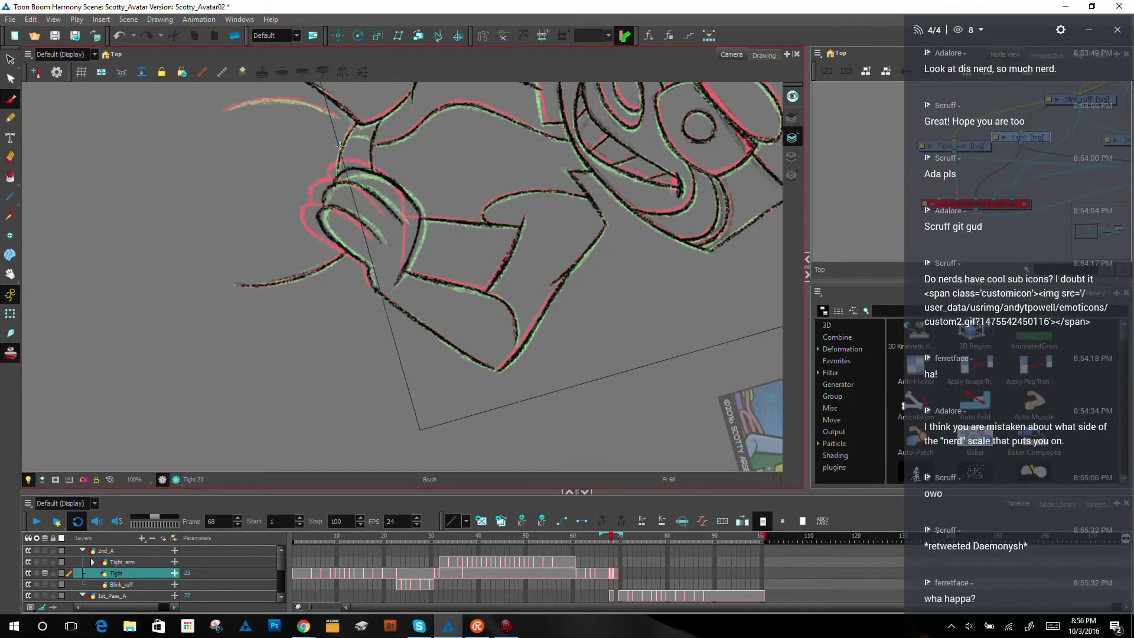
mouse_move(337, 180)
left_mouse_down()
mouse_move(345, 144)
mouse_move(337, 161)
left_mouse_up()
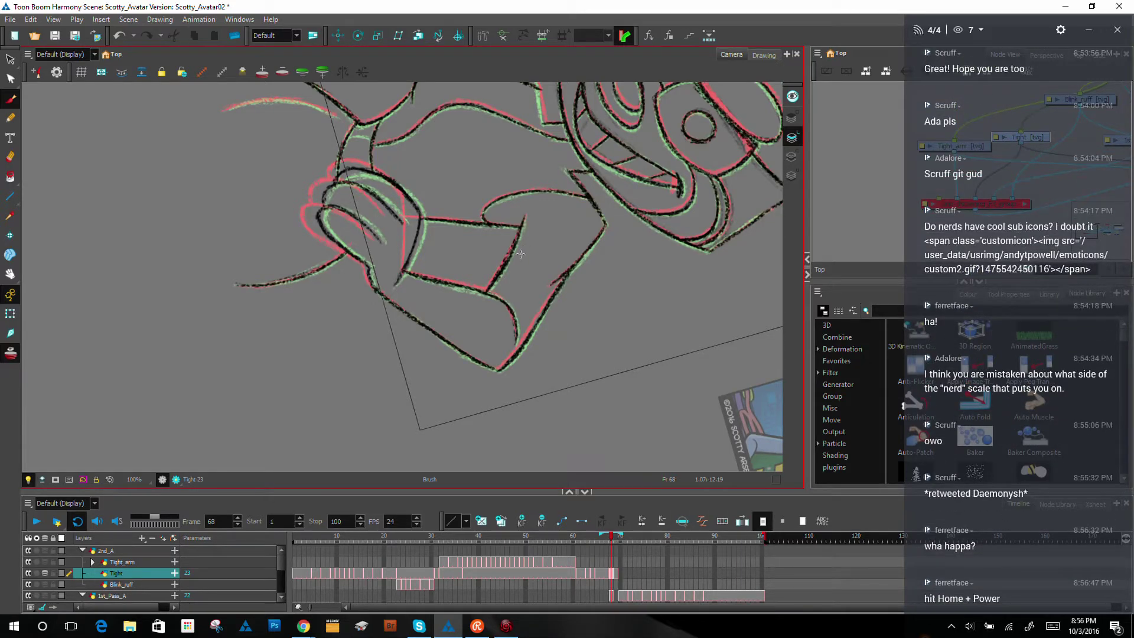
key("shift+x")
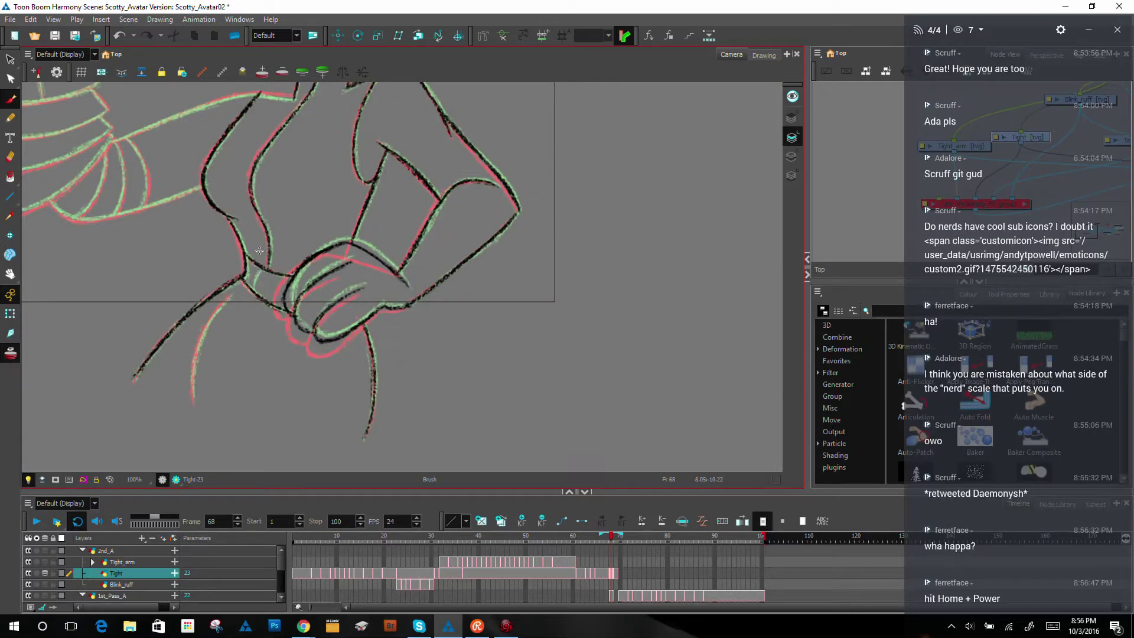
left_click_drag(264, 270, 255, 296)
Step: Flip back through the previous frames, add the short line across the waistband at frame 66, and return to frame 68
key("comma")
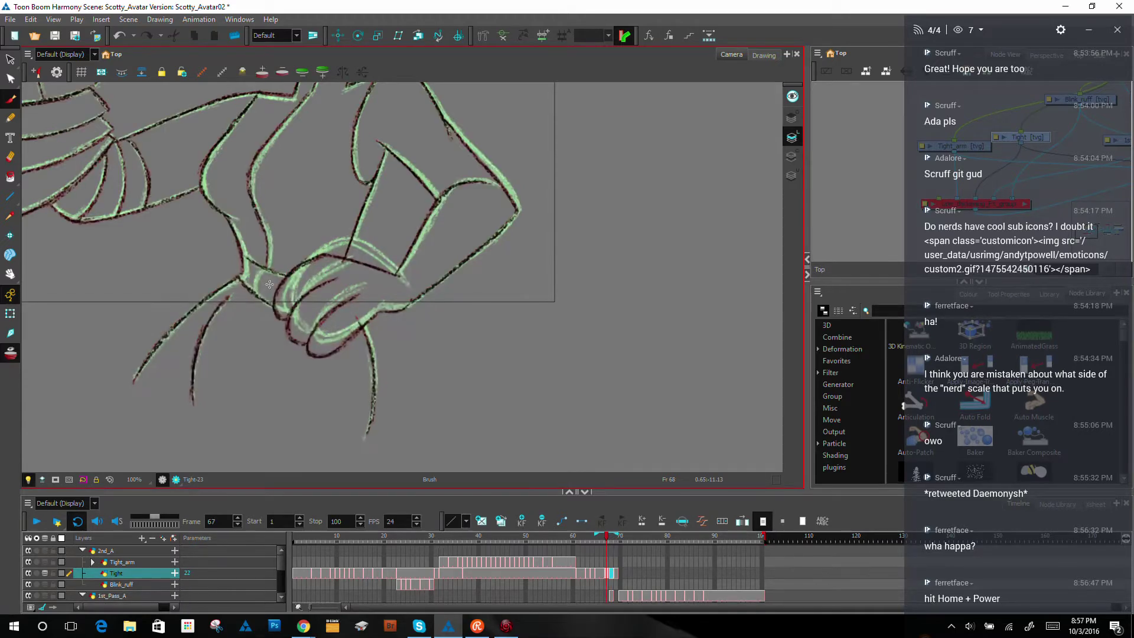
key("period")
key("comma")
key("comma")
key("comma")
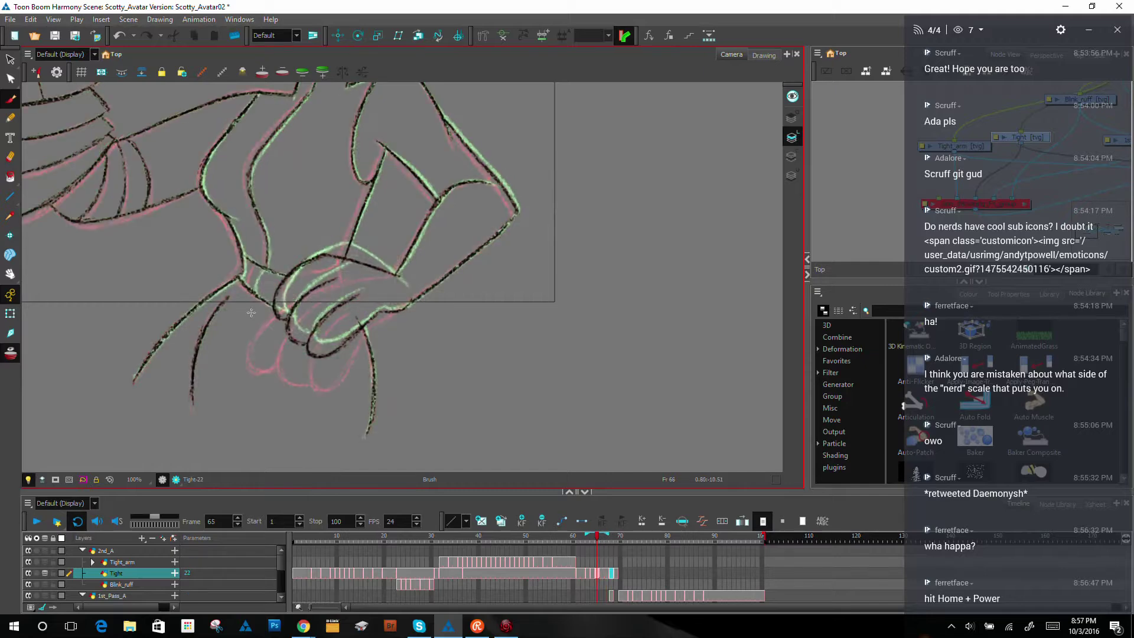
key("period")
left_click_drag(261, 266, 258, 275)
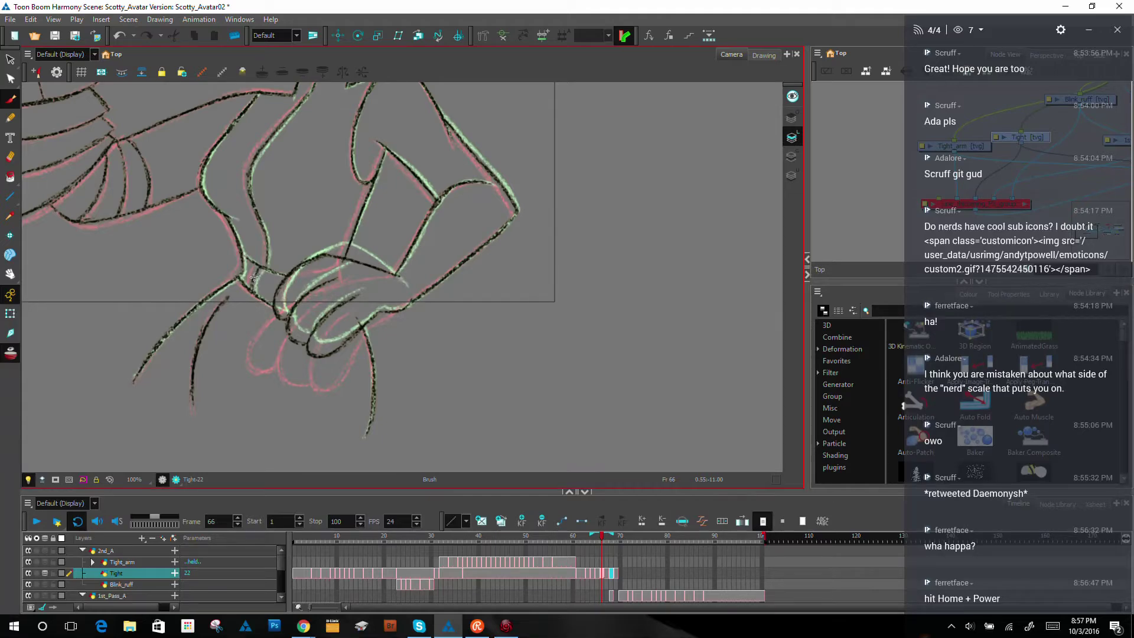
key("alt+o")
key("period")
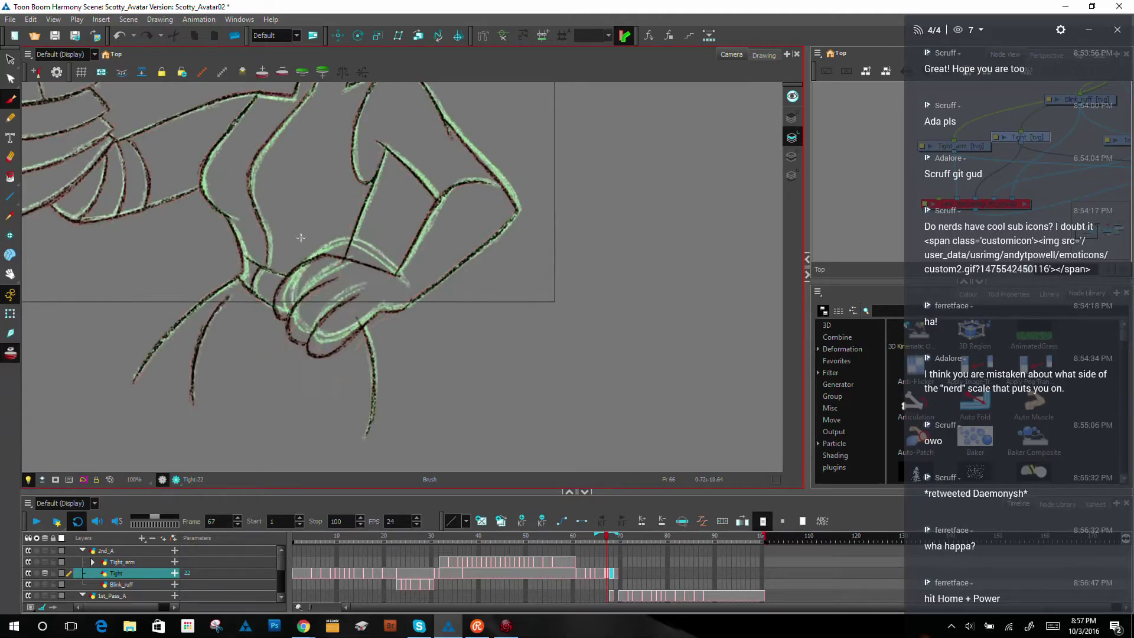
key("period")
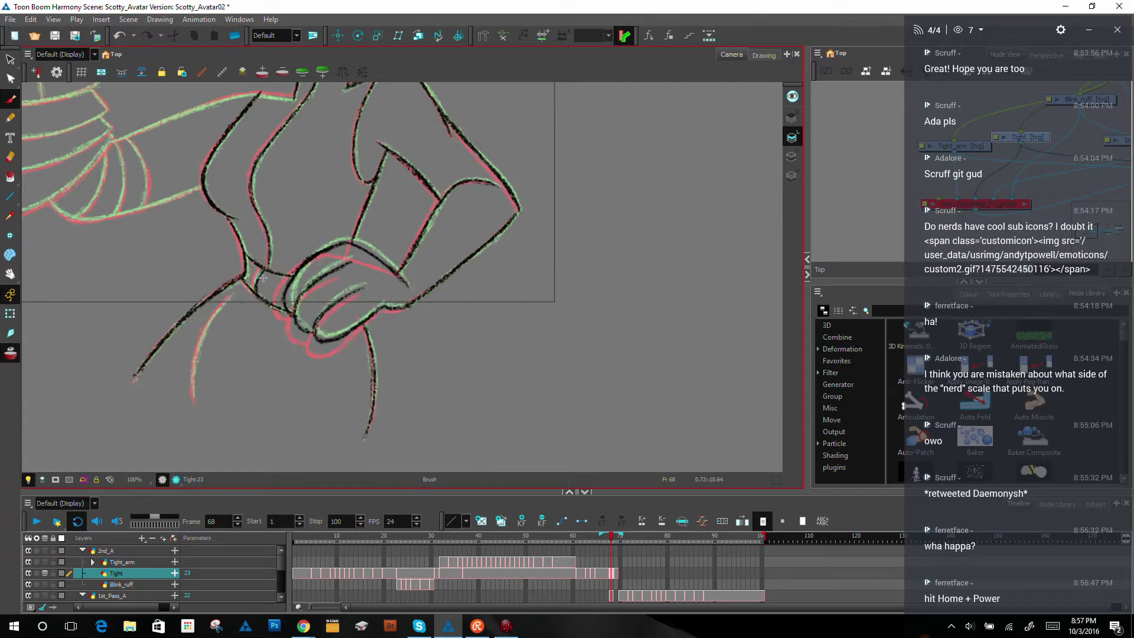
Step: Delete and redraw the short waistband line at frame 68 with the Brush, and ink the inner thigh line below it
key("alt+s")
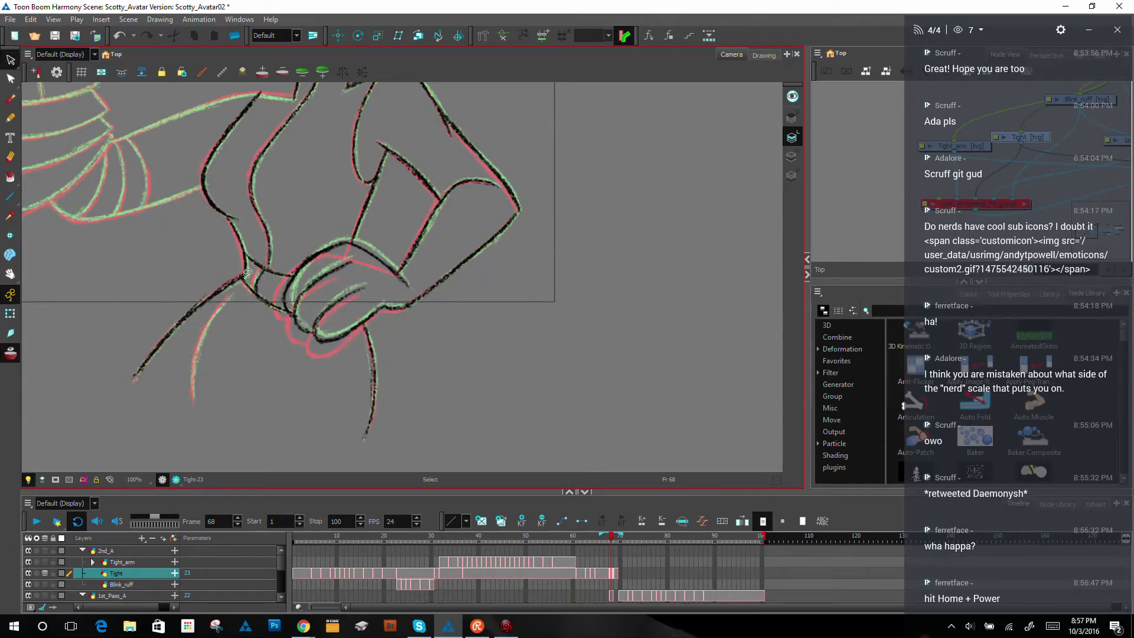
left_click(259, 281)
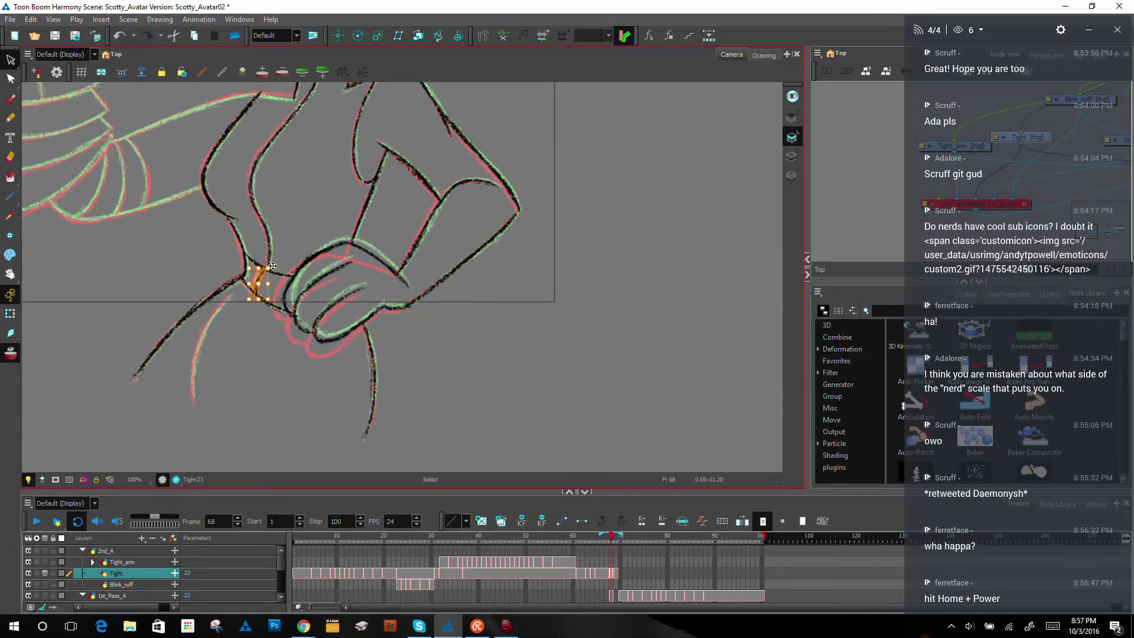
key("Delete")
key("alt+b")
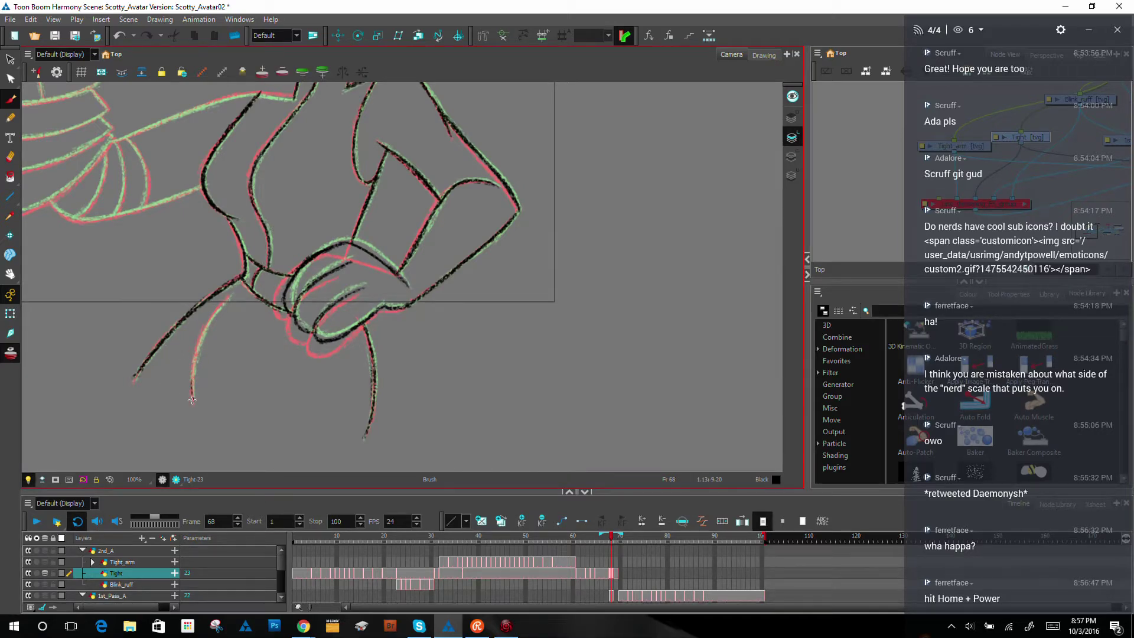
mouse_move(193, 395)
left_mouse_down()
mouse_move(201, 340)
mouse_move(193, 386)
mouse_move(208, 328)
mouse_move(195, 359)
mouse_move(236, 300)
left_mouse_up()
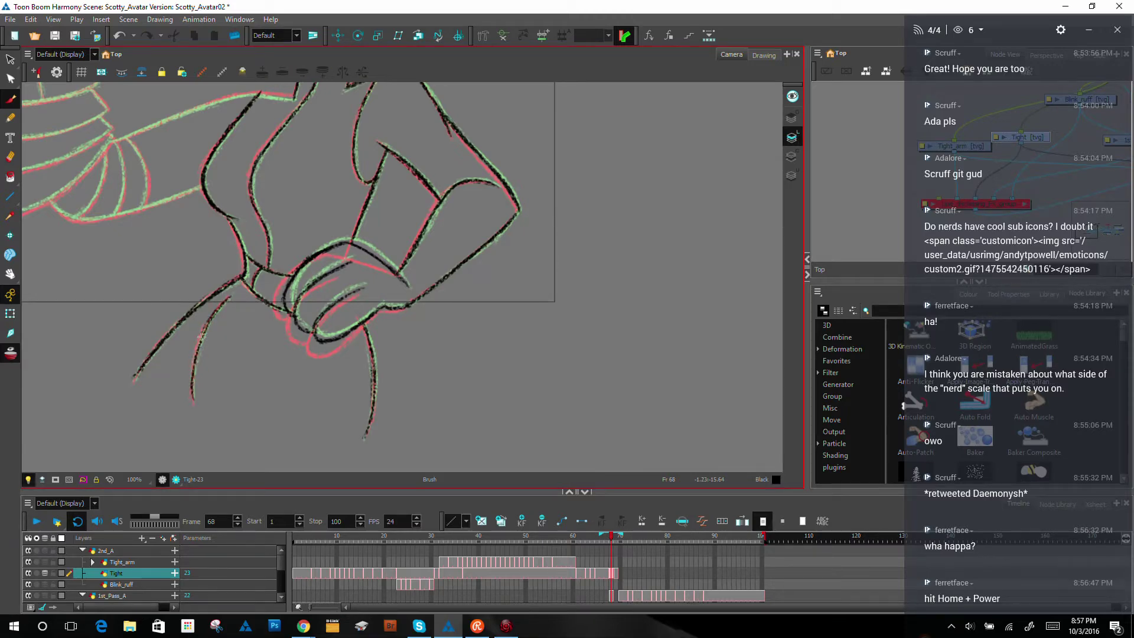
Step: Ink the upper line of the raised arm from the collar down to the glove cuff, building up the line
left_click_drag(473, 210, 524, 309)
mouse_move(636, 334)
left_mouse_down()
mouse_move(610, 136)
mouse_move(584, 115)
left_mouse_up()
left_click_drag(364, 354, 375, 299)
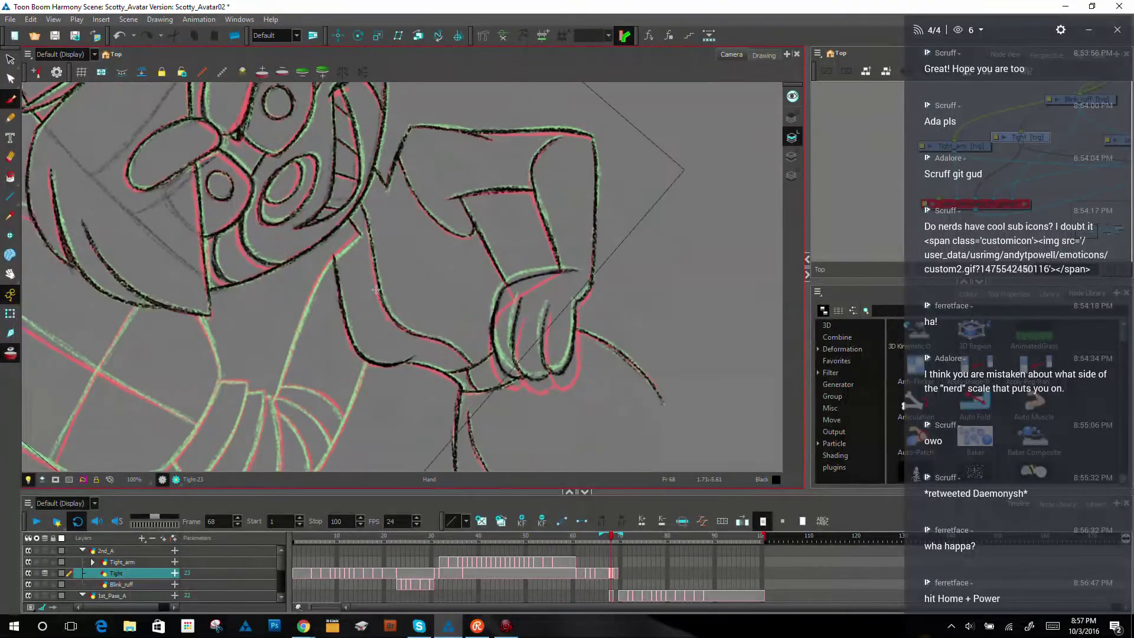
mouse_move(277, 397)
left_mouse_down()
mouse_move(331, 249)
mouse_move(304, 313)
mouse_move(369, 200)
mouse_move(324, 271)
mouse_move(358, 235)
left_mouse_up()
left_click_drag(324, 269, 331, 260)
left_click_drag(276, 395, 321, 276)
left_click_drag(287, 365, 329, 265)
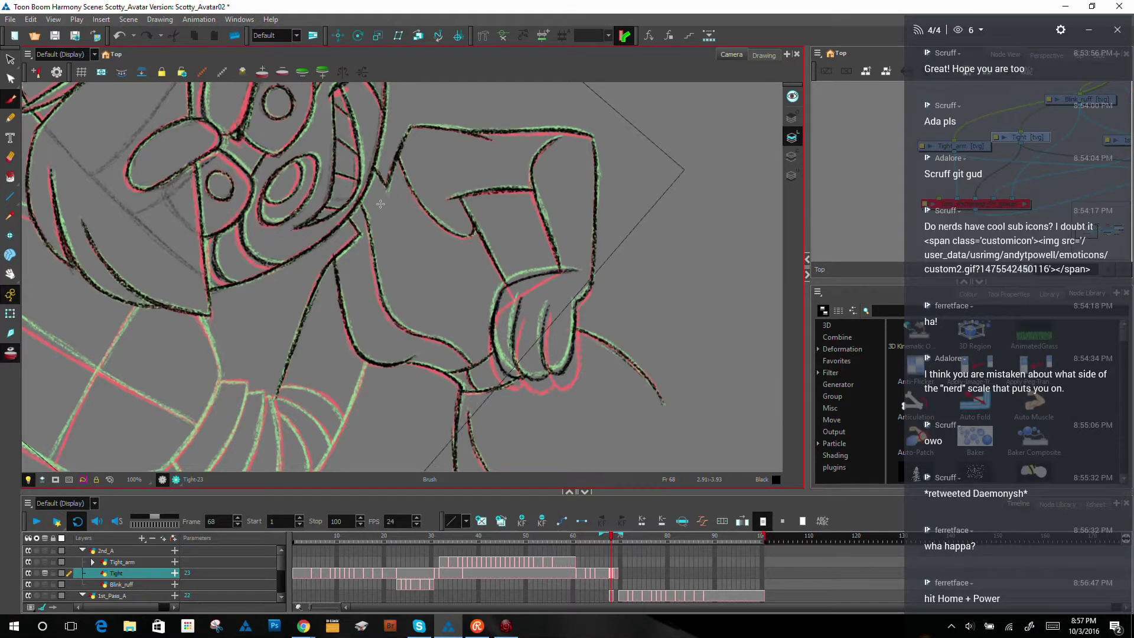
Step: Ink the lower line of the raised arm from the torso around the curved wrist to the layered glove cuff
key("shift+x")
left_click_drag(625, 172, 370, 129)
key("space")
left_click_drag(547, 225, 534, 314)
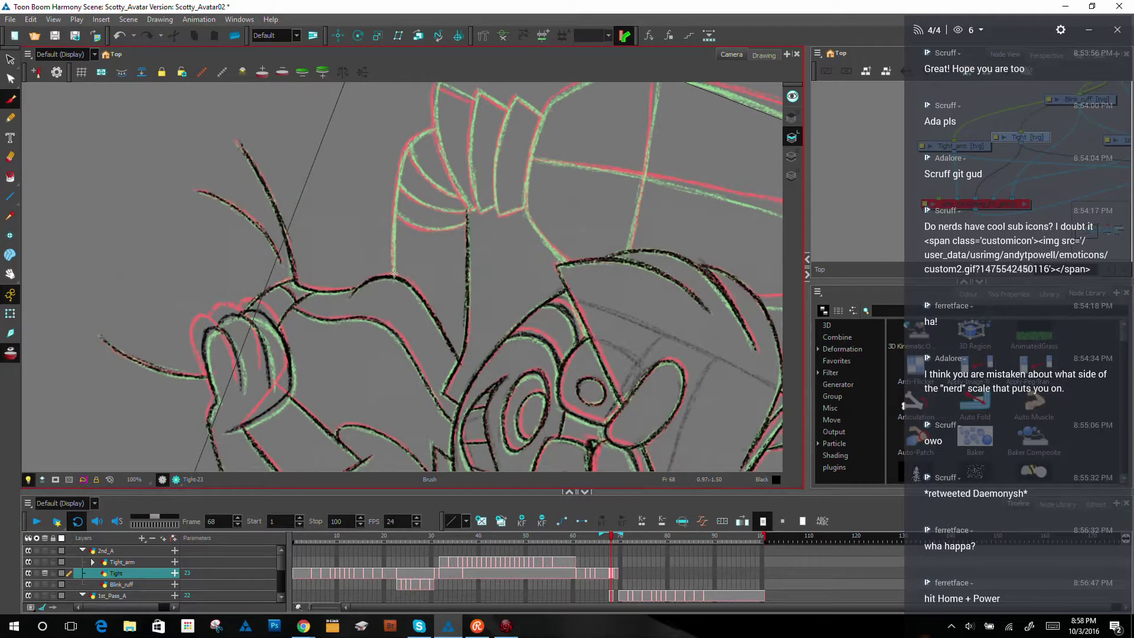
mouse_move(394, 267)
left_mouse_down()
mouse_move(395, 180)
mouse_move(391, 255)
mouse_move(410, 140)
mouse_move(392, 277)
mouse_move(399, 165)
mouse_move(394, 202)
left_mouse_up()
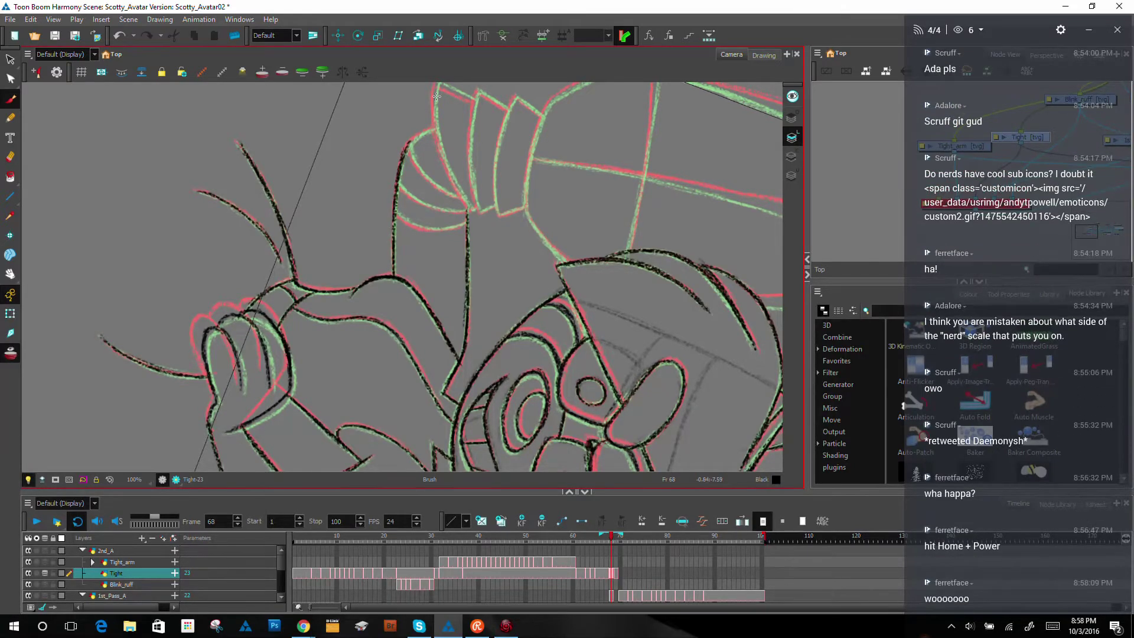
left_click_drag(638, 291, 477, 98, "ctrl+alt")
left_click_drag(305, 158, 310, 210)
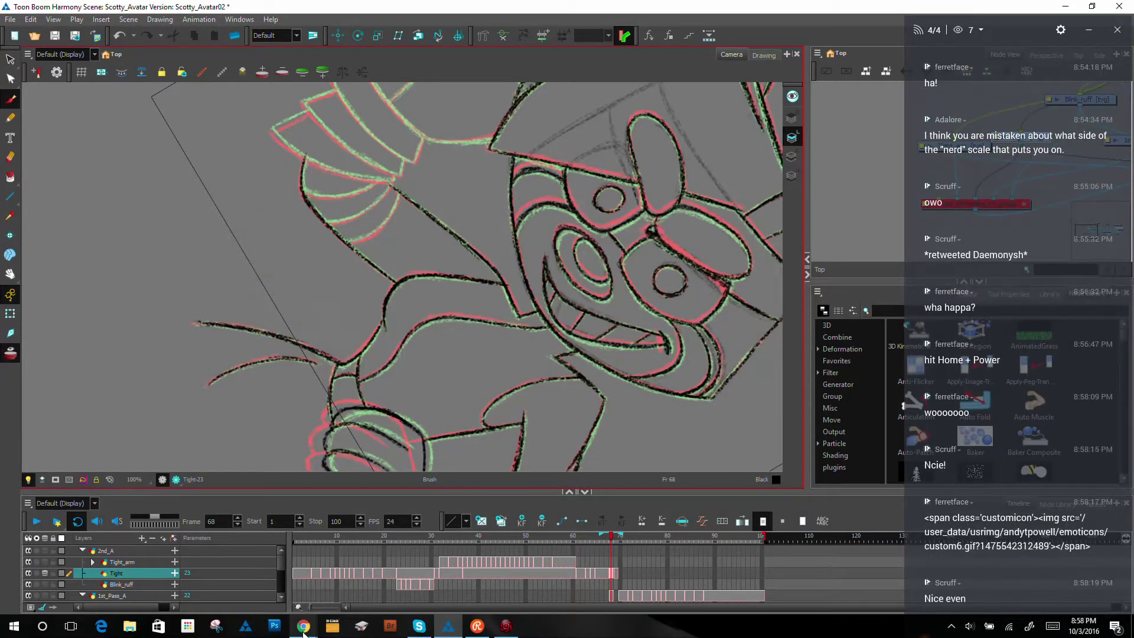
Step: Check the newest chat messages on the Picarto.TV dashboard in Chrome, and switch back to Toon Boom Harmony
mouse_move(306, 628)
left_click(366, 576)
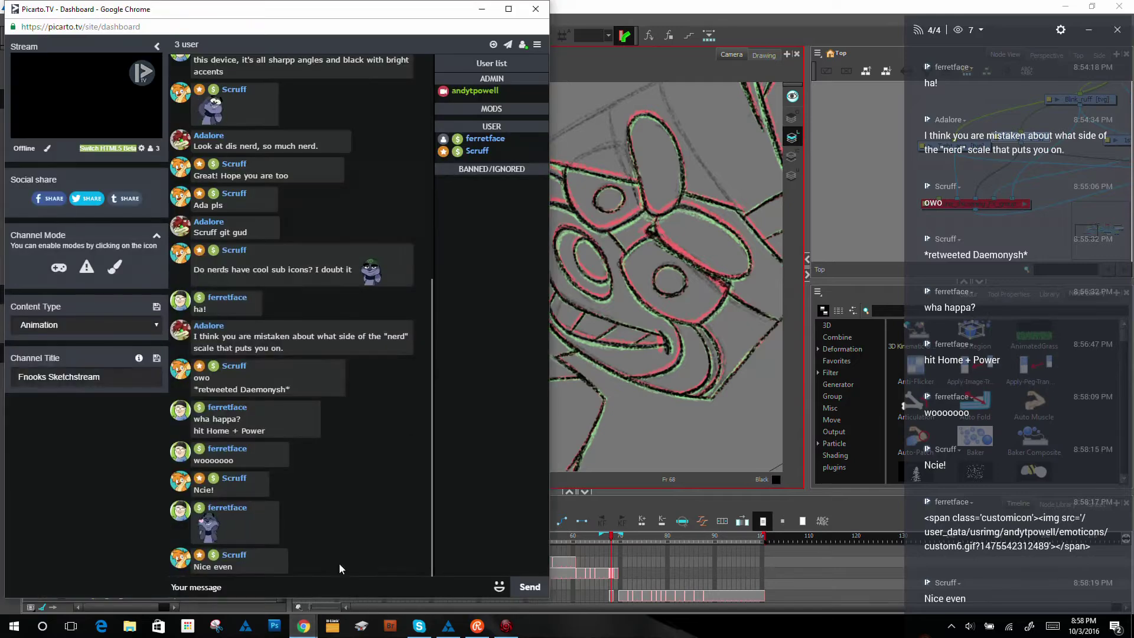
left_click(594, 75)
Step: Ink the curved fold lines across the raised arm's wrist, next to the layered glove cuff
mouse_move(674, 305)
left_mouse_down()
mouse_move(547, 136)
mouse_move(393, 97)
left_mouse_up()
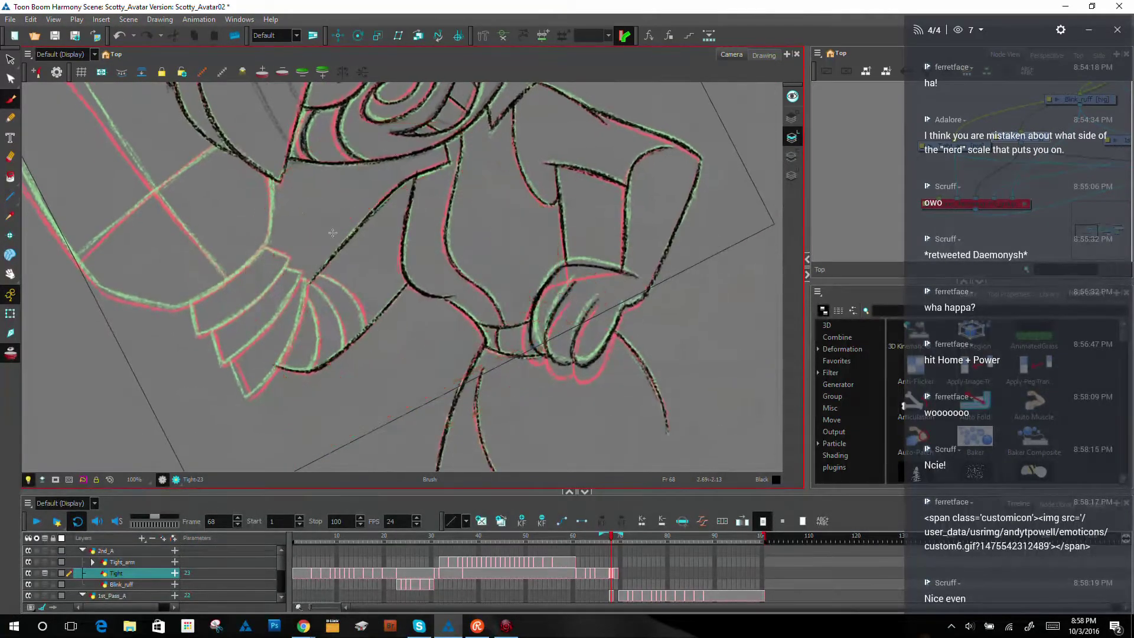
left_click_drag(677, 232, 621, 434)
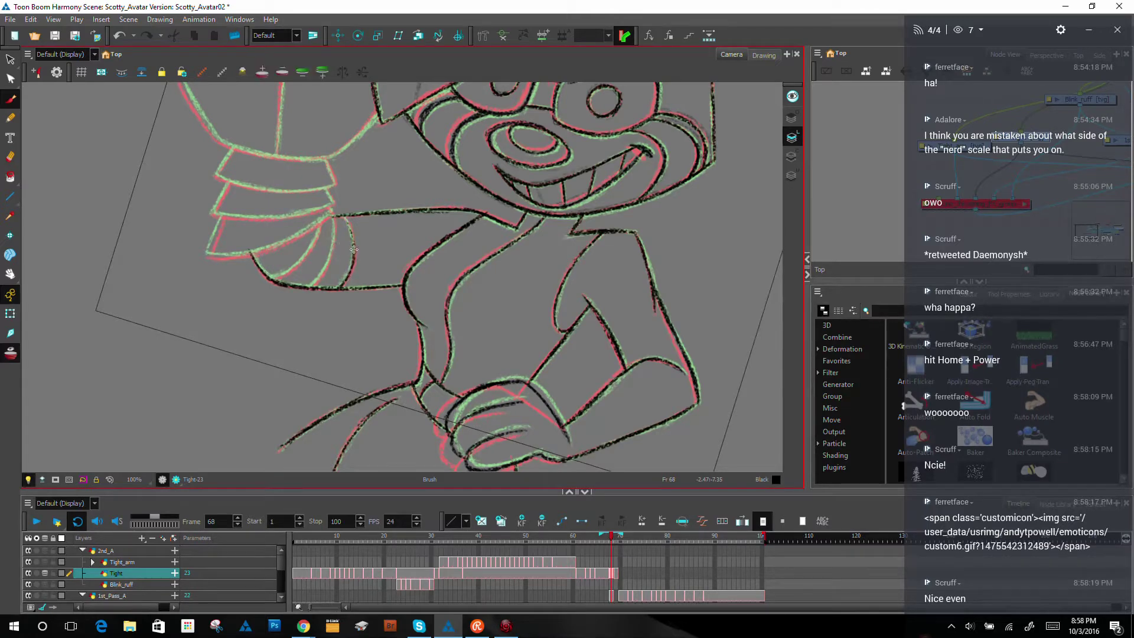
mouse_move(342, 216)
left_mouse_down()
mouse_move(353, 232)
mouse_move(345, 286)
left_mouse_up()
left_click_drag(324, 270, 334, 219)
mouse_move(272, 277)
left_mouse_down()
mouse_move(316, 239)
mouse_move(290, 269)
mouse_move(317, 217)
left_mouse_up()
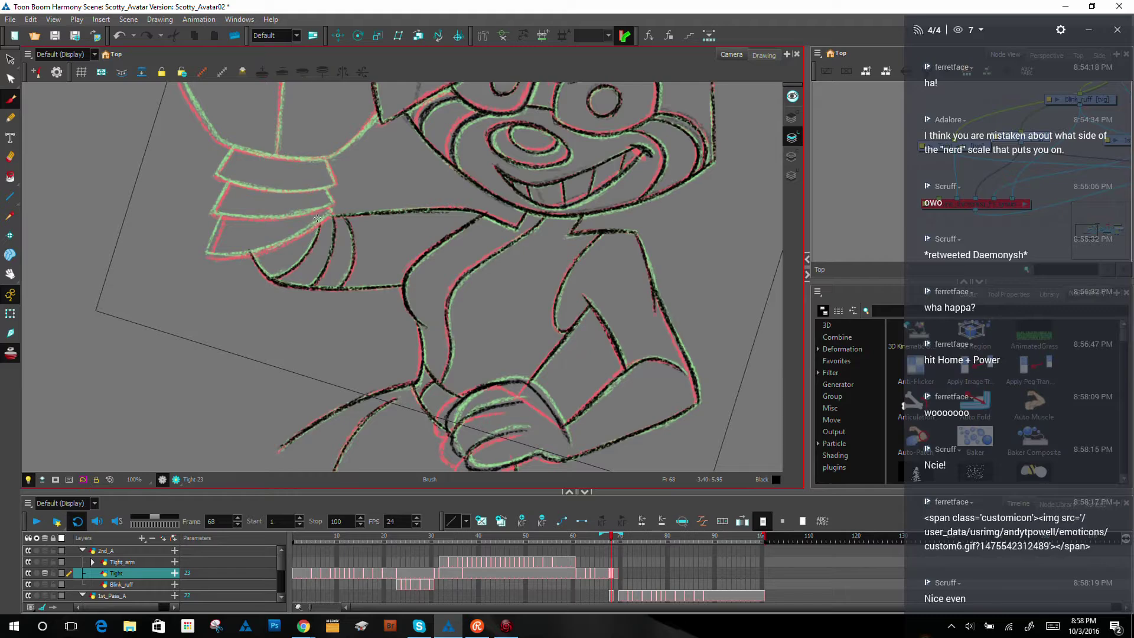
Step: Ink the long curved edge and short end of the raised glove cuff's outermost layer
left_click_drag(573, 305, 550, 187)
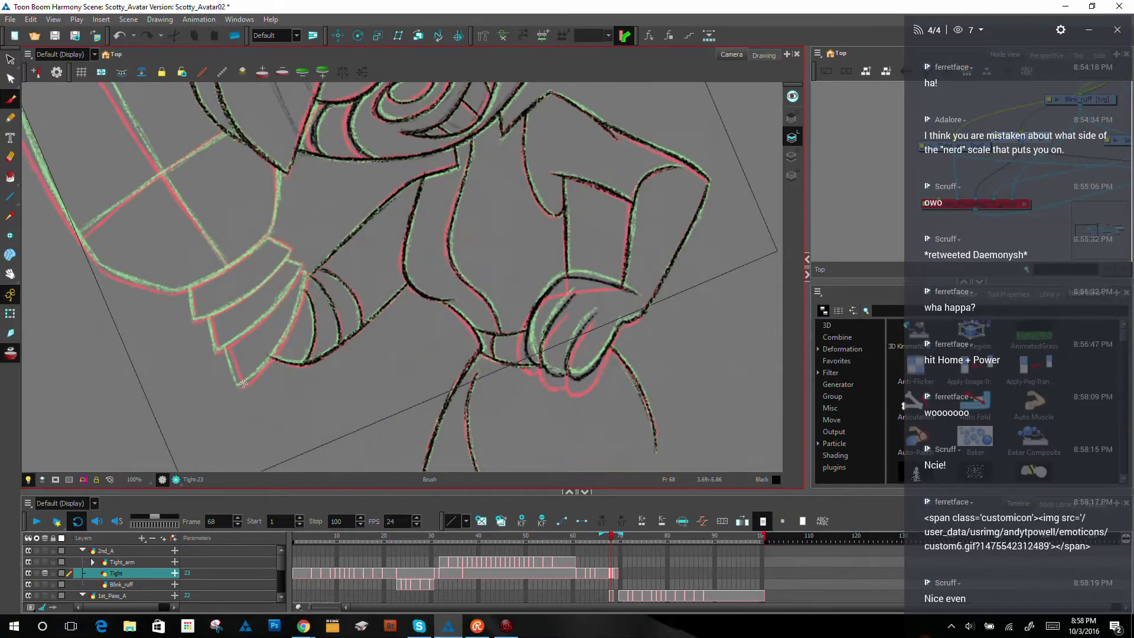
left_click_drag(239, 386, 289, 320)
left_click_drag(262, 369, 295, 315)
left_click_drag(269, 362, 300, 296)
mouse_move(284, 334)
left_mouse_down()
mouse_move(306, 275)
mouse_move(302, 289)
left_mouse_up()
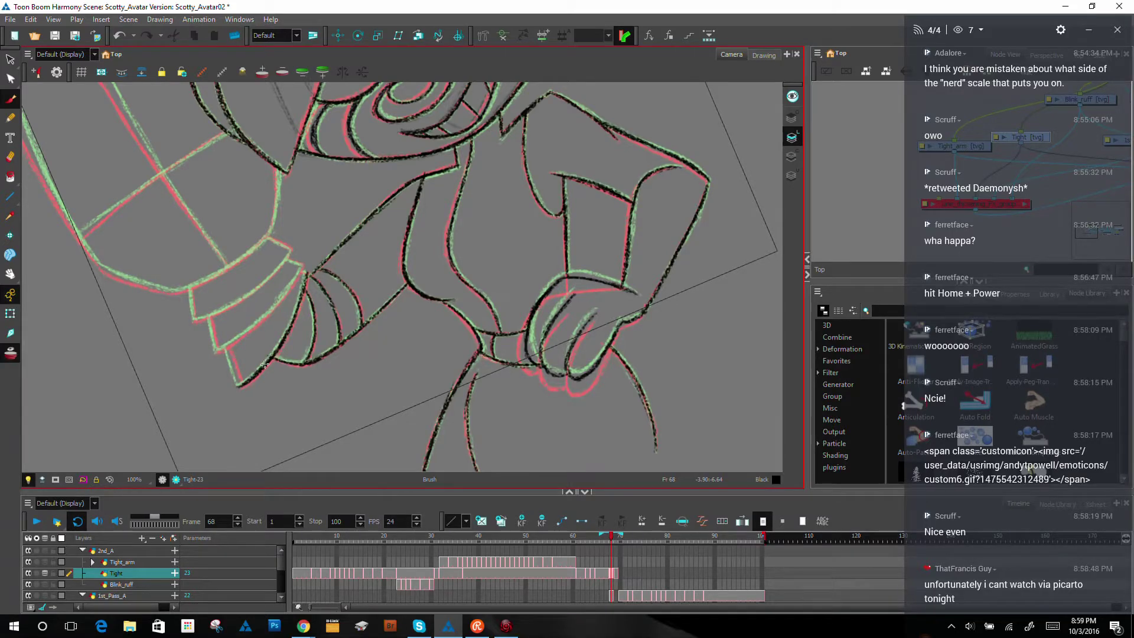
left_click_drag(227, 354, 238, 387)
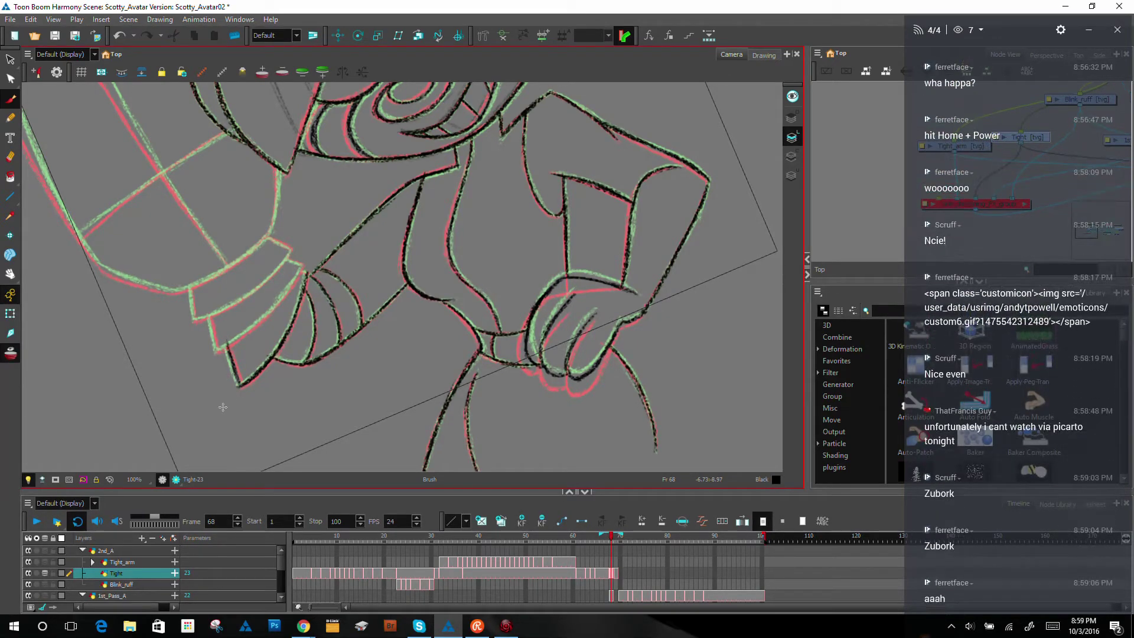
Step: Ink the short end and curved edge of the glove cuff's middle layer
left_click_drag(653, 217, 599, 425, "ctrl+alt")
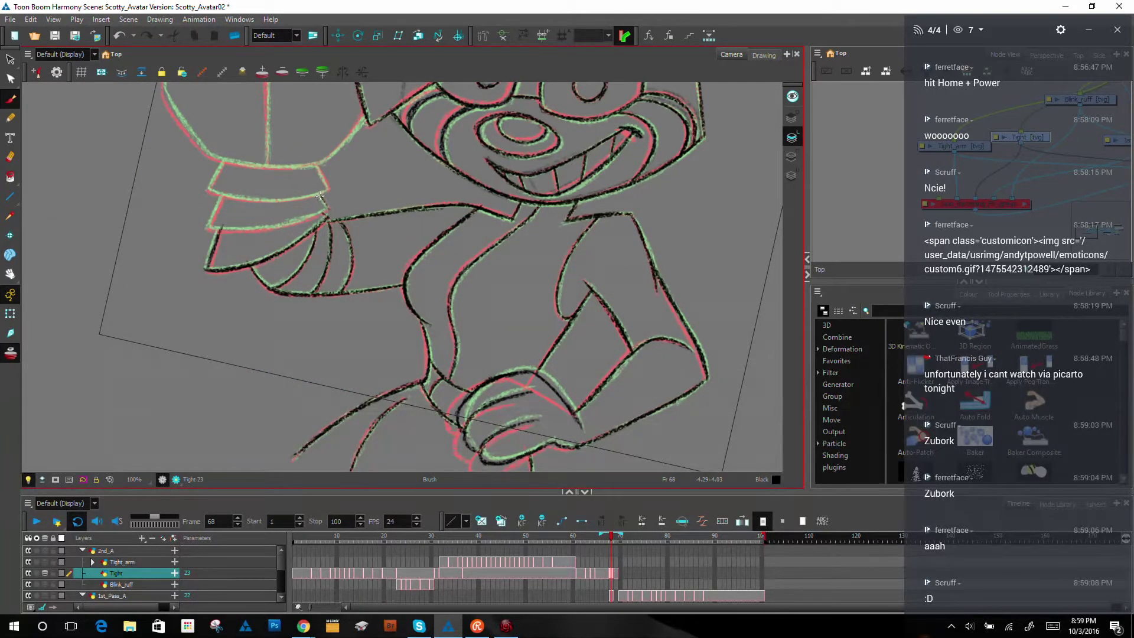
left_click_drag(207, 229, 222, 196)
left_click_drag(378, 372, 474, 347)
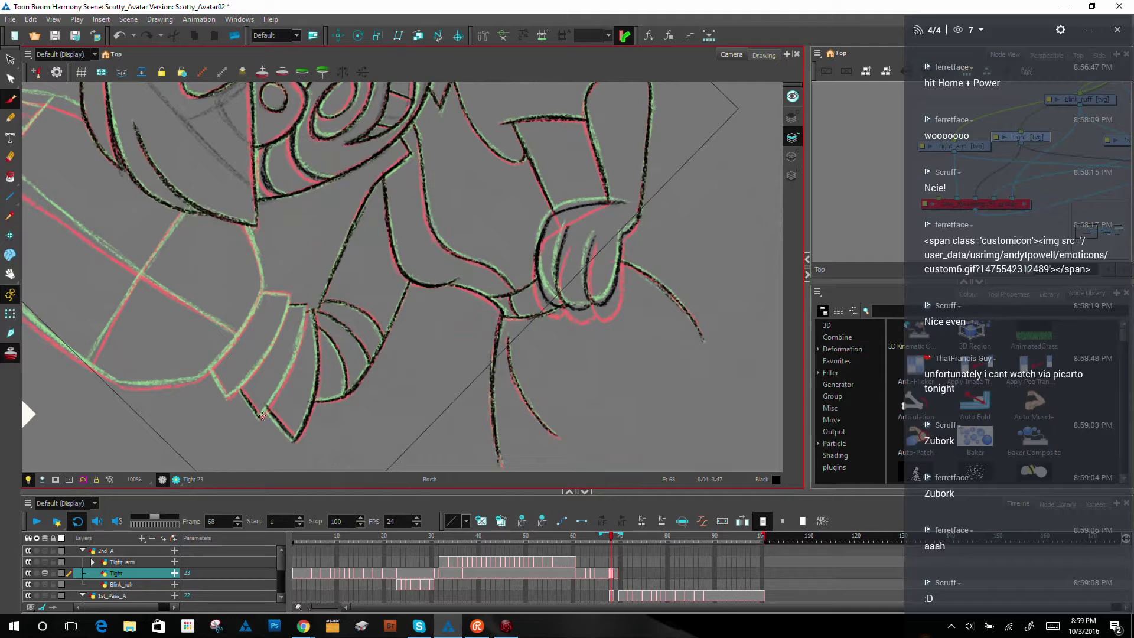
mouse_move(267, 409)
left_mouse_down()
mouse_move(304, 301)
mouse_move(275, 403)
mouse_move(257, 415)
mouse_move(293, 362)
mouse_move(304, 308)
left_mouse_up()
Step: Ink the curved edge and short end of the cuff layer nearest the raised glove
mouse_move(291, 362)
left_mouse_down()
mouse_move(306, 303)
mouse_move(226, 397)
left_mouse_up()
mouse_move(271, 342)
left_mouse_down()
mouse_move(225, 397)
mouse_move(278, 325)
left_mouse_up()
left_click_drag(251, 369, 286, 305)
left_click_drag(265, 357, 254, 366)
key("shift+x")
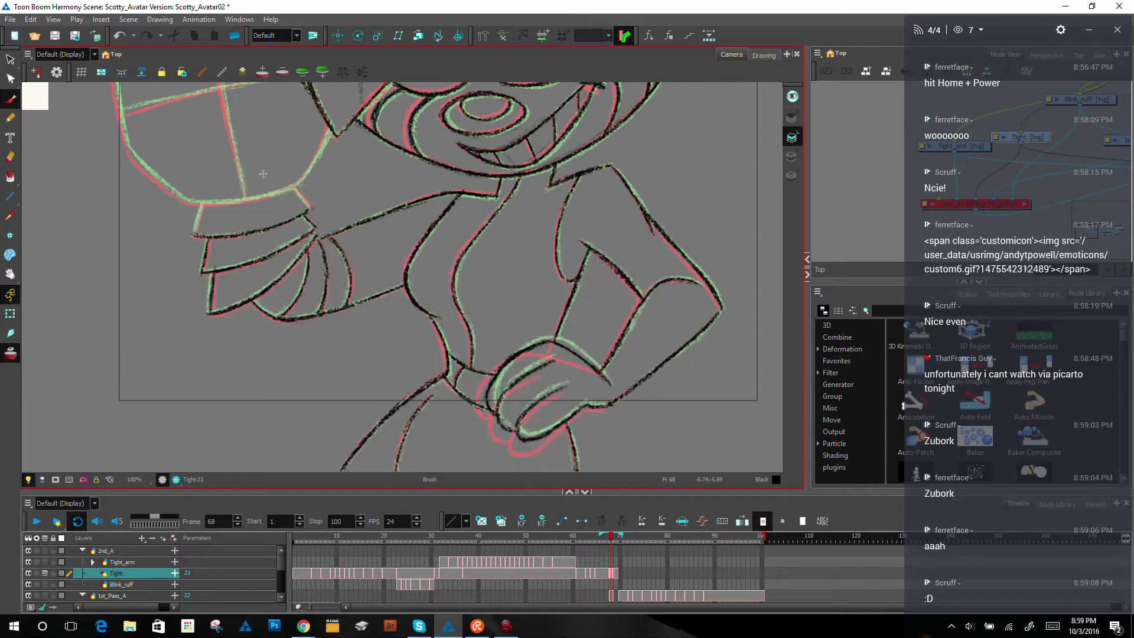
left_click_drag(196, 230, 201, 203)
Step: Ink the raised glove's lower contour from the cuff corner up to the hair tip beside the face
left_click_drag(524, 283, 534, 360)
left_click_drag(304, 262, 337, 200)
mouse_move(318, 241)
left_mouse_down()
mouse_move(335, 198)
mouse_move(319, 239)
mouse_move(335, 208)
left_mouse_up()
left_click_drag(309, 257, 326, 229)
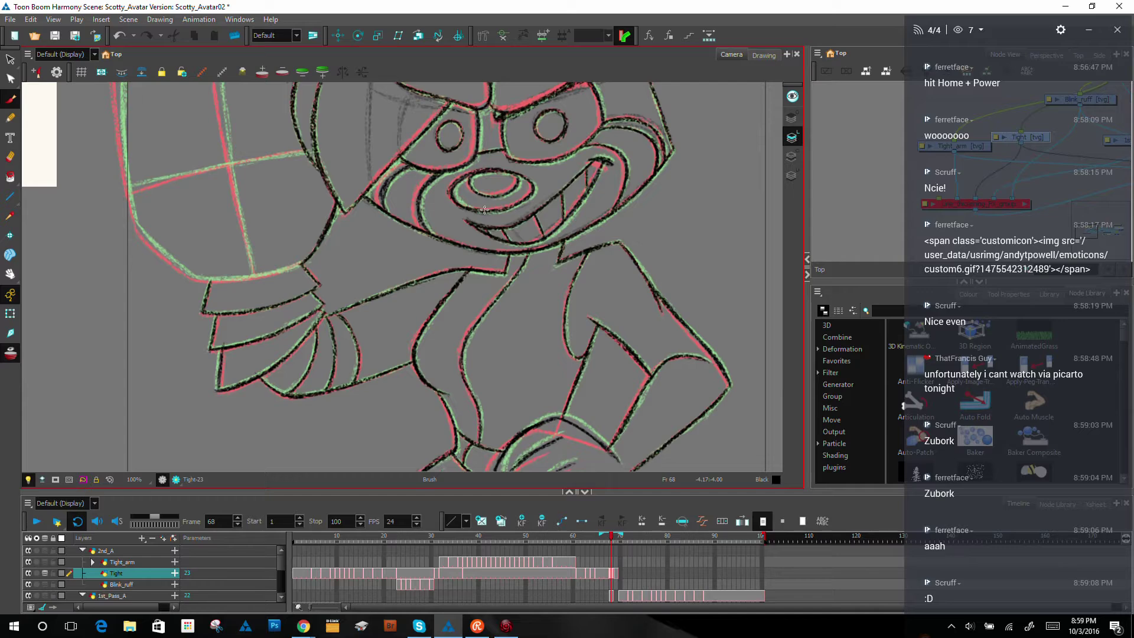
Step: Ink the glove's outer lower corner and the base curve where it meets the cuff, undoing the last stray stroke
mouse_move(557, 174)
left_mouse_down()
mouse_move(468, 241)
mouse_move(471, 349)
mouse_move(455, 353)
left_mouse_up()
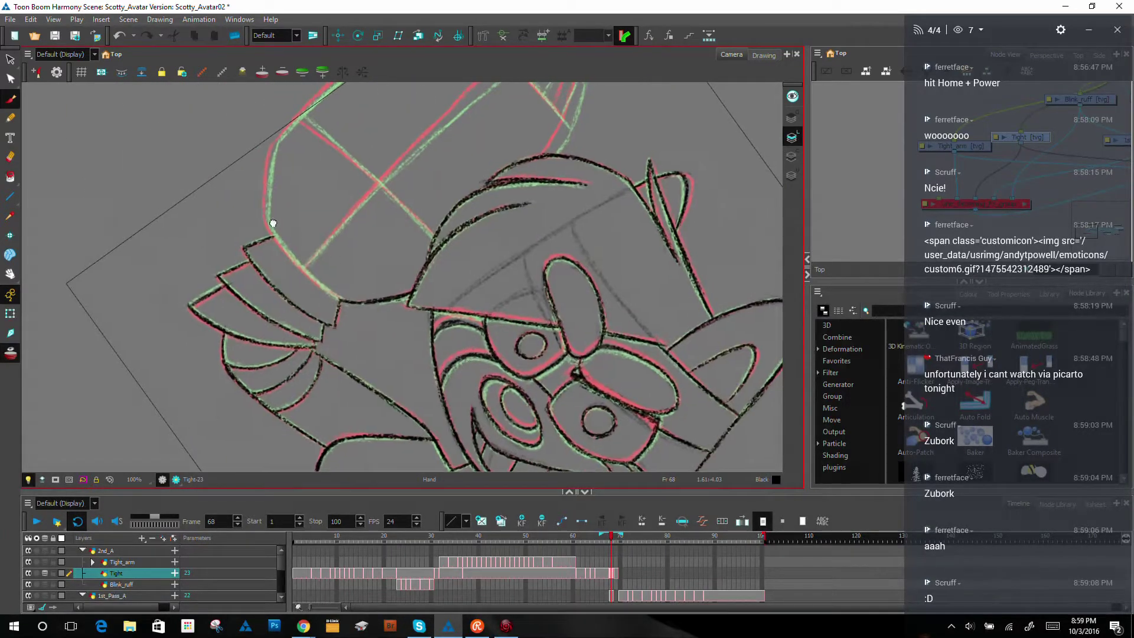
mouse_move(266, 221)
left_mouse_down()
mouse_move(275, 143)
mouse_move(267, 226)
mouse_move(275, 140)
left_mouse_up()
left_click_drag(556, 183, 585, 318)
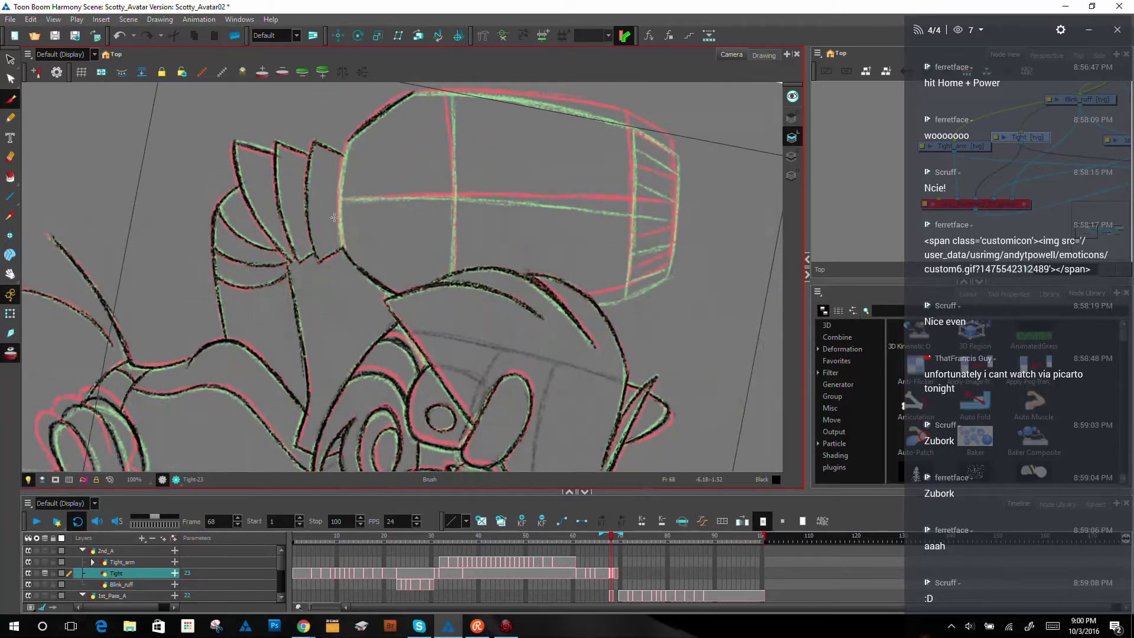
left_click_drag(343, 250, 348, 142)
left_click_drag(343, 248, 346, 153)
key("shift+x")
left_click_drag(714, 305, 723, 251)
key("ctrl+z")
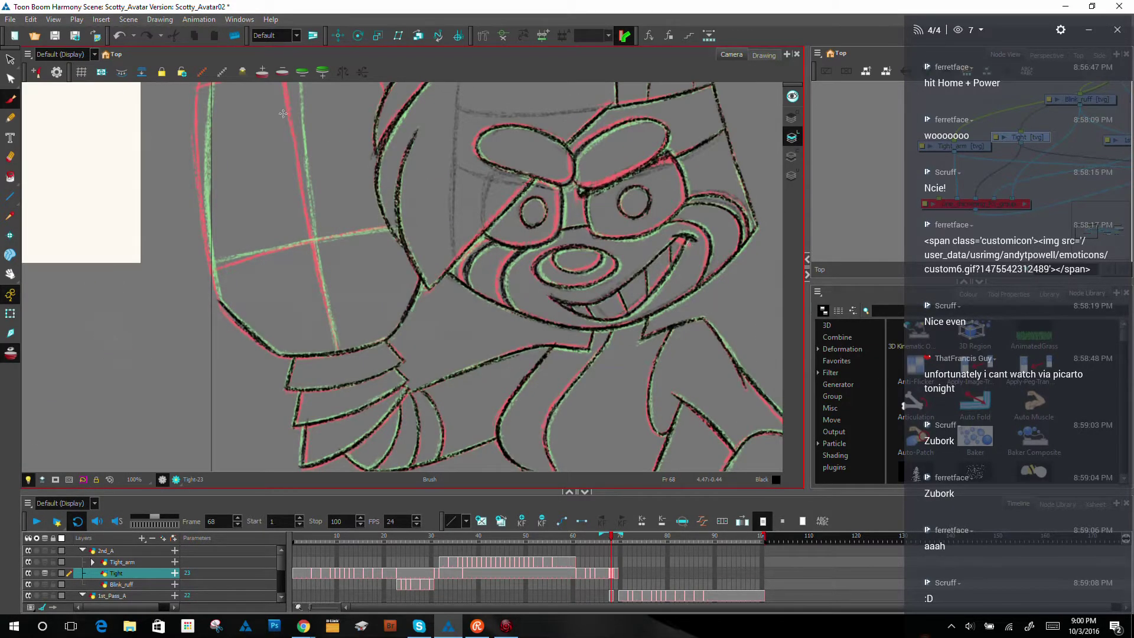
Step: Ink the glove's long lengthwise center line from the cuff up to the tip, redoing the first stroke
left_click_drag(609, 326, 612, 375)
scroll(443, 289, "down", 1)
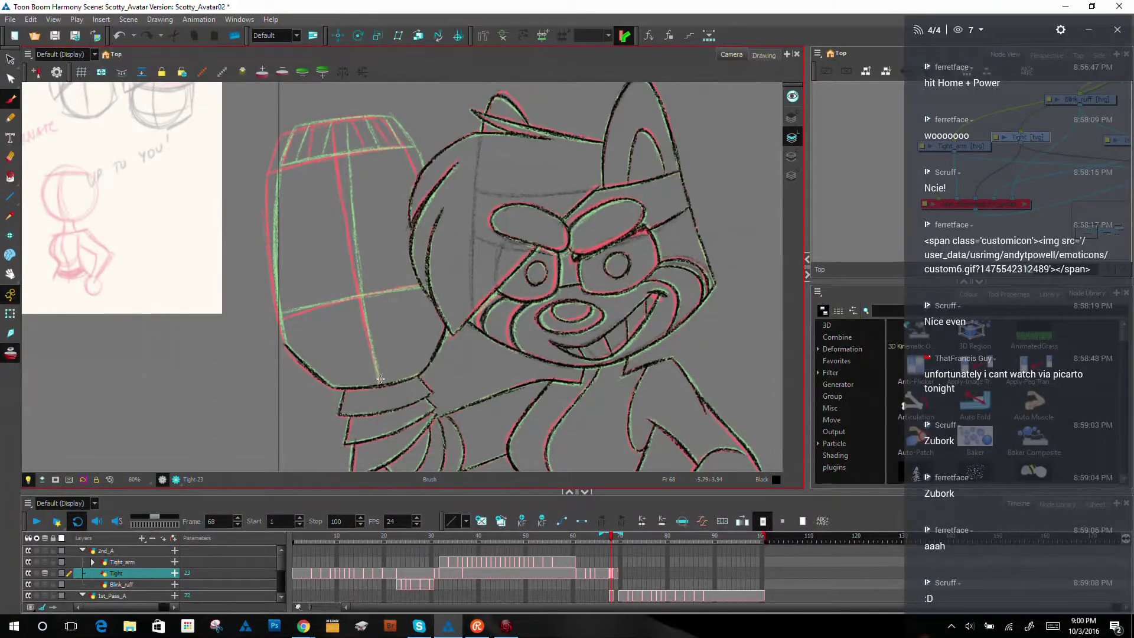
left_click_drag(379, 382, 362, 315)
key("ctrl+z")
left_click_drag(380, 384, 354, 263)
left_click_drag(367, 326, 355, 270)
left_click_drag(367, 325, 349, 225)
left_click_drag(359, 292, 343, 170)
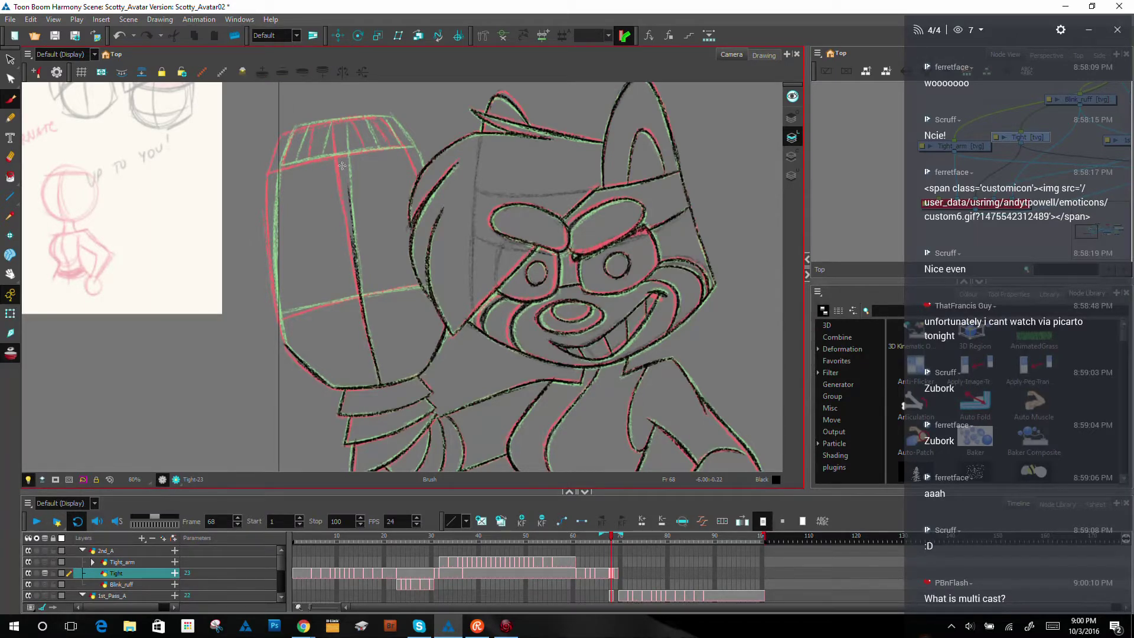
left_click_drag(354, 248, 342, 137)
left_click_drag(346, 204, 343, 139)
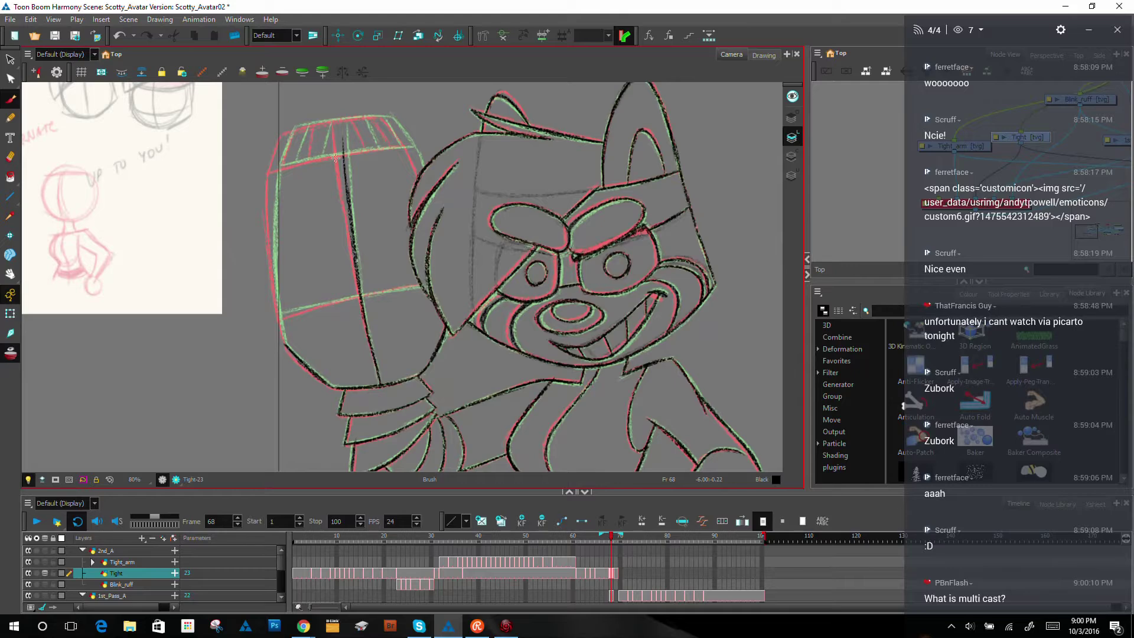
left_click_drag(349, 201, 341, 117)
left_click_drag(345, 176, 340, 111)
Step: Ink the long outer side of the raised glove, away from the head, up to the tip's slanted corner
left_click_drag(280, 335, 265, 220)
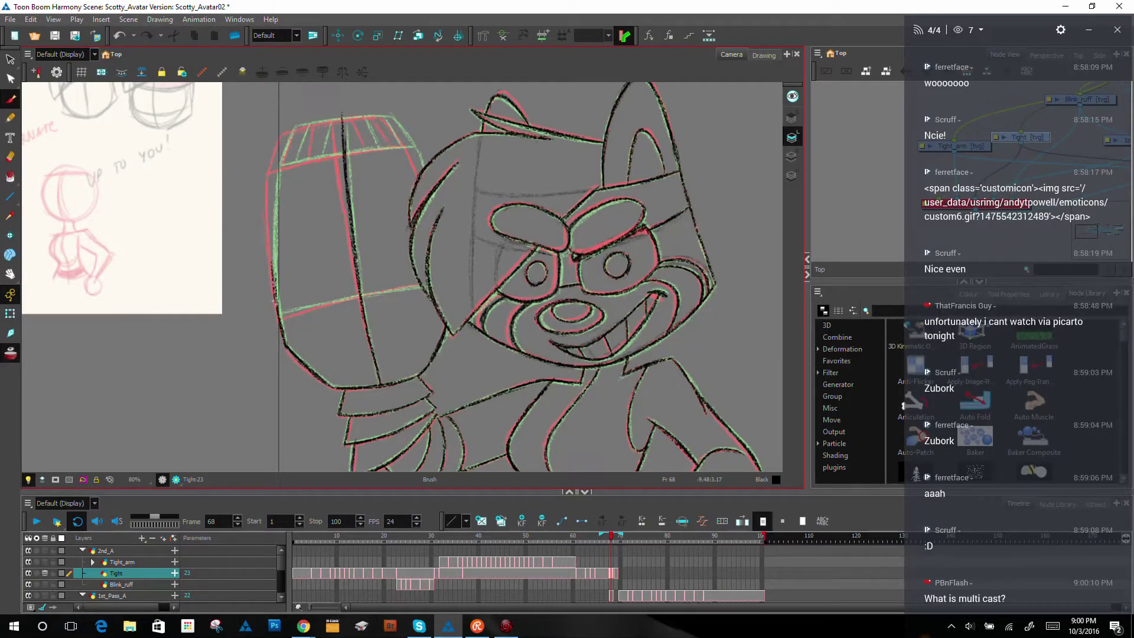
left_click_drag(278, 314, 268, 219)
left_click_drag(273, 289, 275, 162)
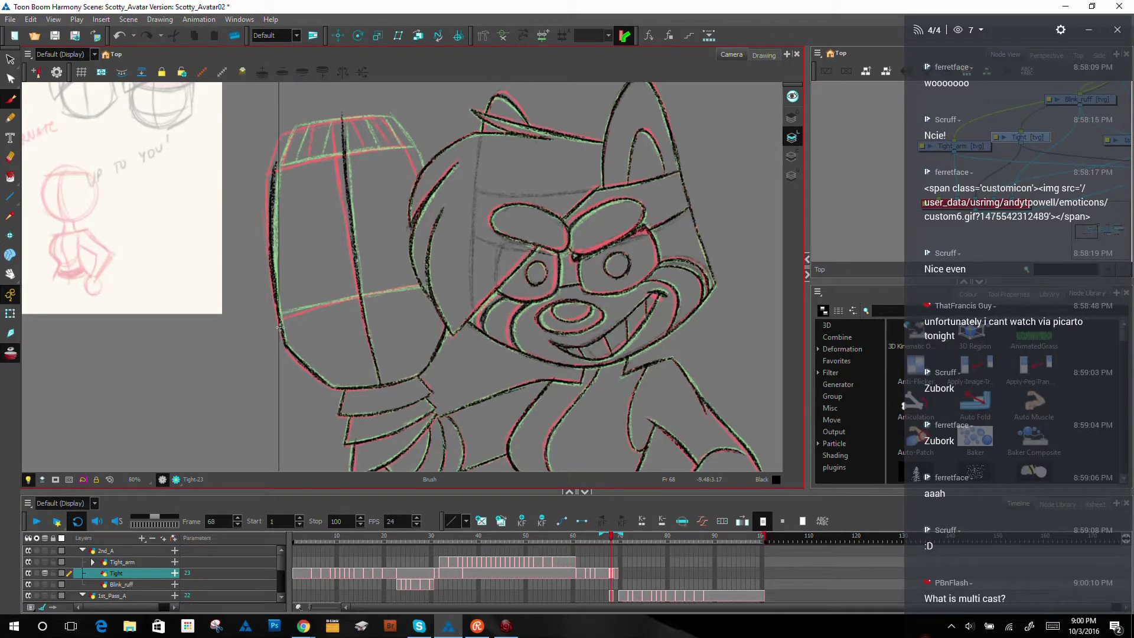
left_click_drag(274, 168, 286, 128)
Step: Ink the glove's tip edge and the short side running down from it toward the hair
mouse_move(591, 375)
left_mouse_down()
mouse_move(559, 80)
mouse_move(540, 72)
left_mouse_up()
mouse_move(214, 288)
left_mouse_down()
mouse_move(263, 189)
mouse_move(256, 204)
left_mouse_up()
left_click_drag(236, 242, 262, 198)
left_click_drag(219, 280, 217, 283)
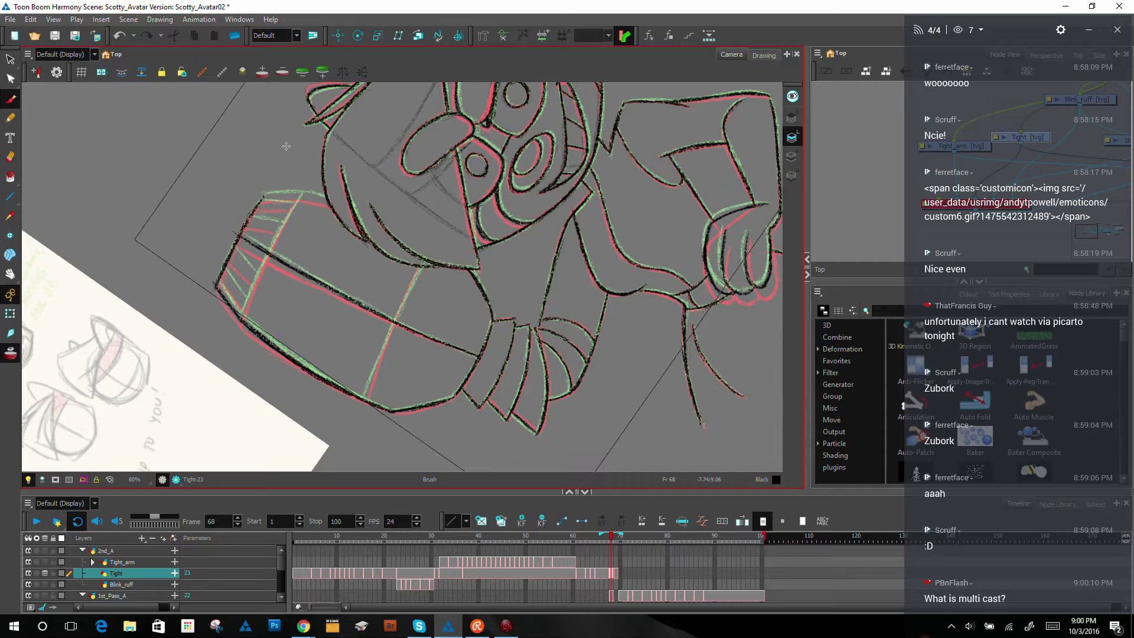
mouse_move(528, 205)
left_mouse_down()
mouse_move(645, 221)
mouse_move(514, 413)
left_mouse_up()
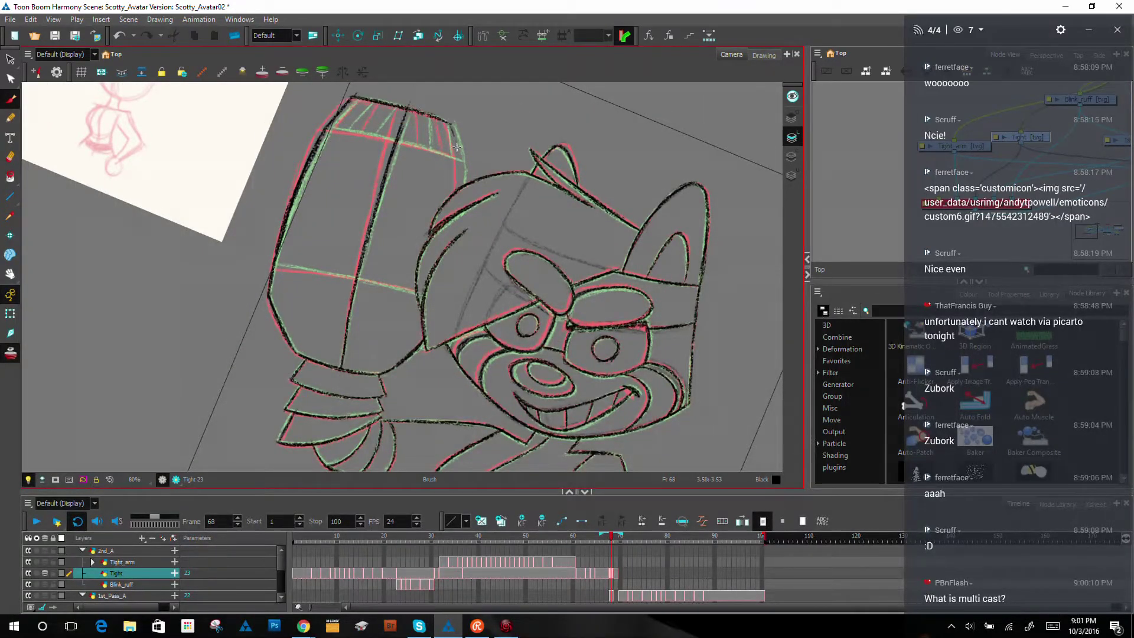
left_click_drag(450, 124, 460, 182)
Step: Ink the band line below the glove's tip and the cross line across the lower part of the glove
key("ctrl+alt")
mouse_move(675, 334)
left_mouse_down()
mouse_move(627, 202)
mouse_move(410, 96)
left_mouse_up()
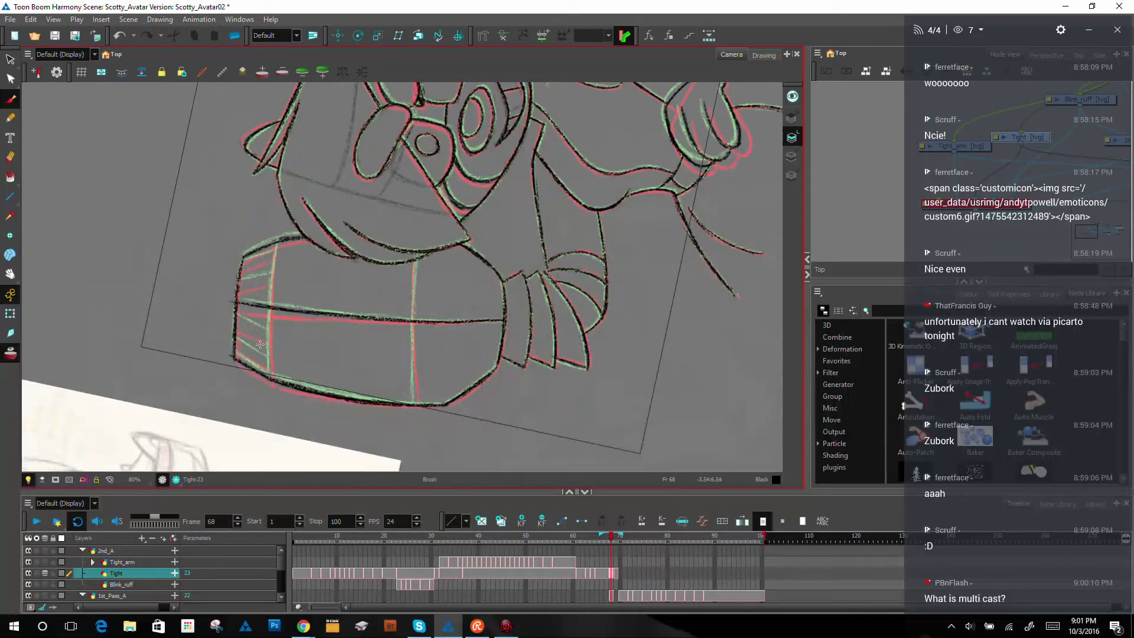
left_click_drag(270, 376, 270, 311)
left_click_drag(271, 354, 274, 238)
left_click_drag(270, 290, 276, 240)
left_click_drag(270, 377, 269, 332)
left_click_drag(417, 408, 413, 259)
left_click_drag(413, 397, 412, 261)
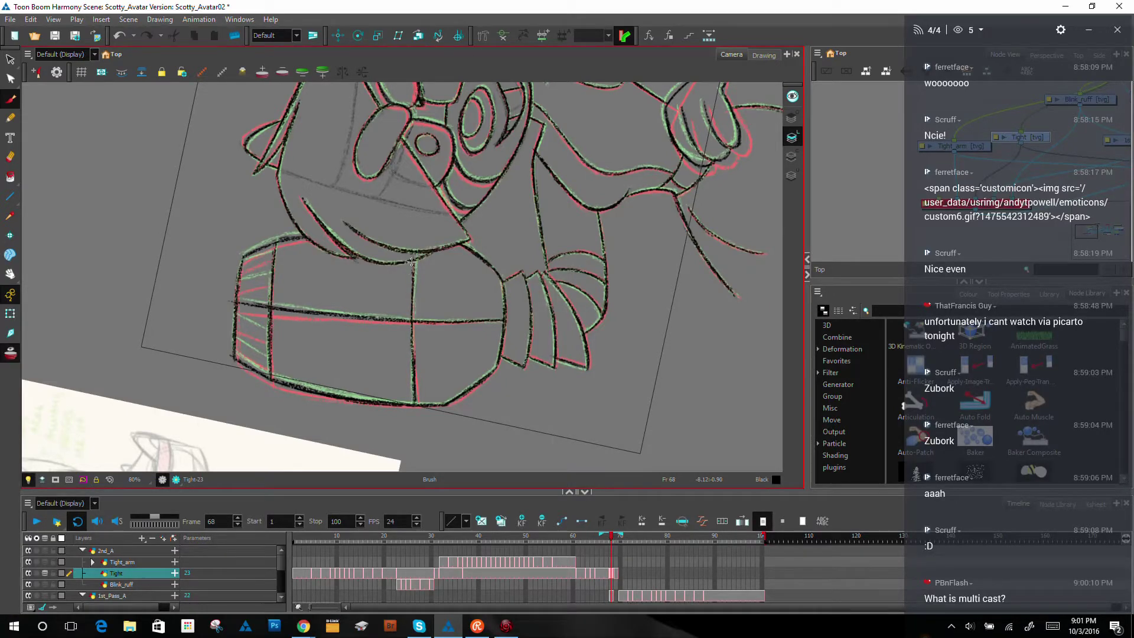
Step: Ink the short ridge lines inside the band at the glove's tip
key("shift+x")
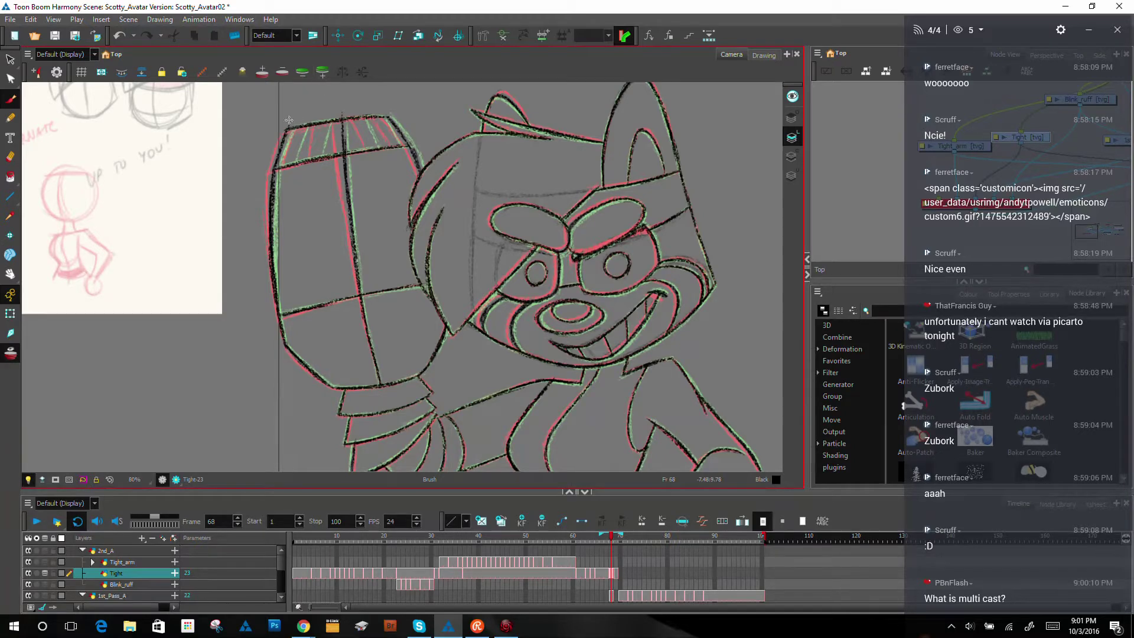
left_click_drag(322, 135, 318, 156)
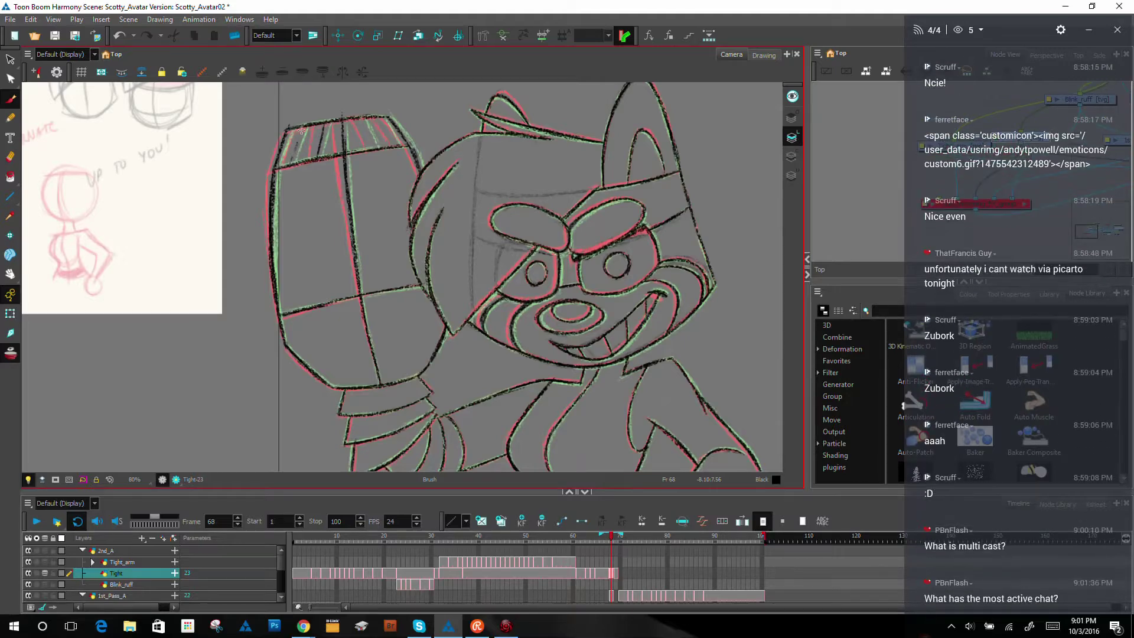
left_click_drag(302, 128, 290, 161)
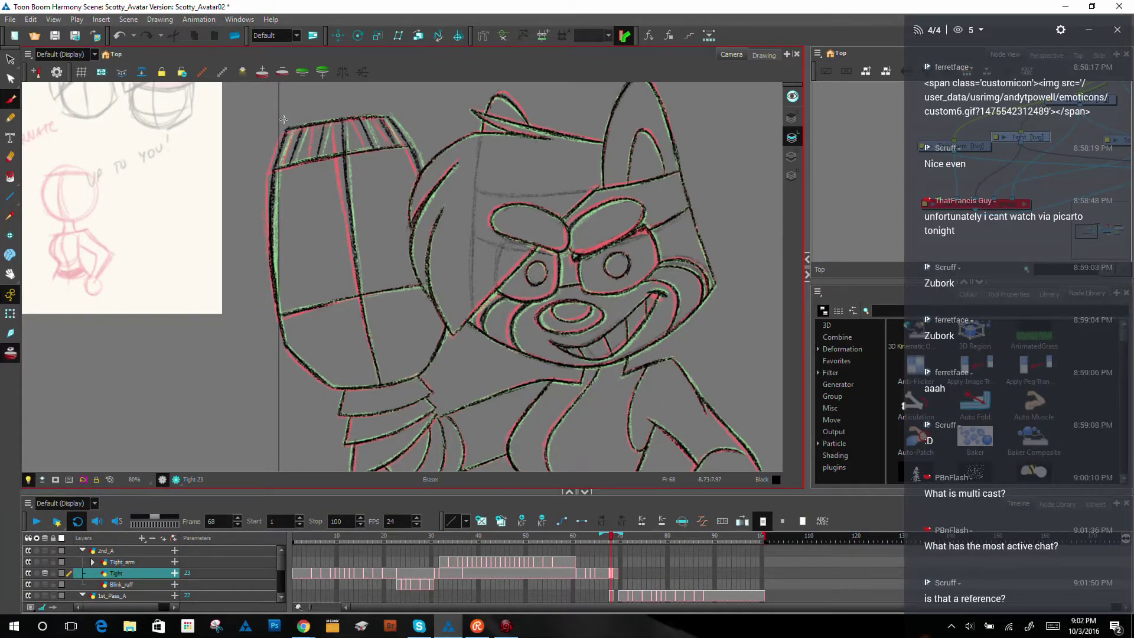
Step: Turn off onion skinning and delete the rough drawing on the 1st_Pass_A layer at frame 68
left_click(10, 353)
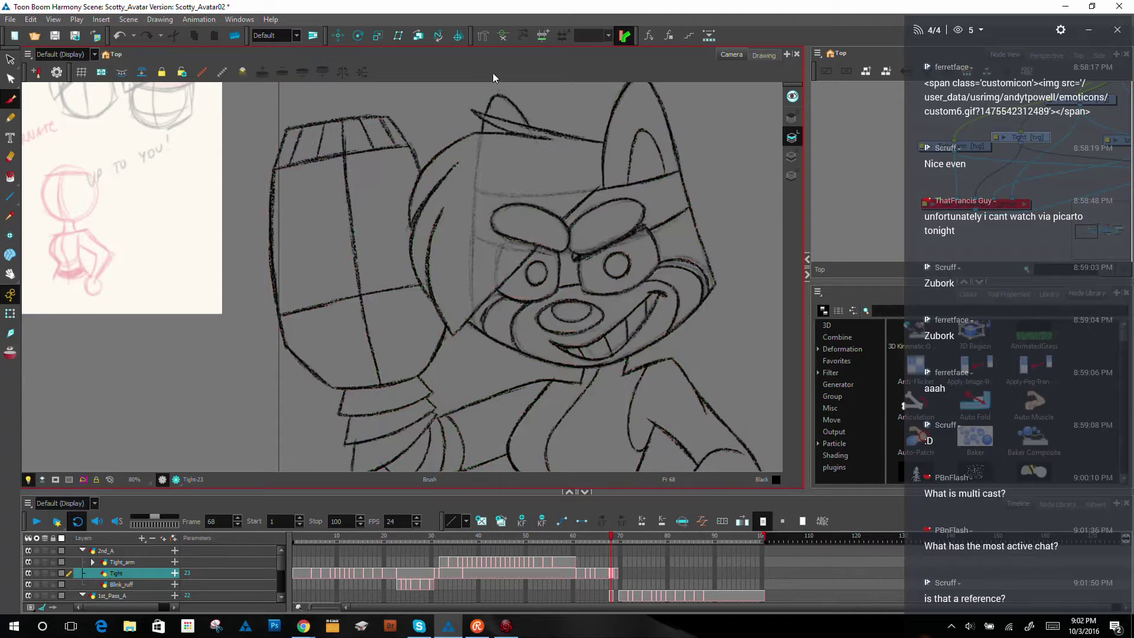
scroll(522, 235, "down", 2)
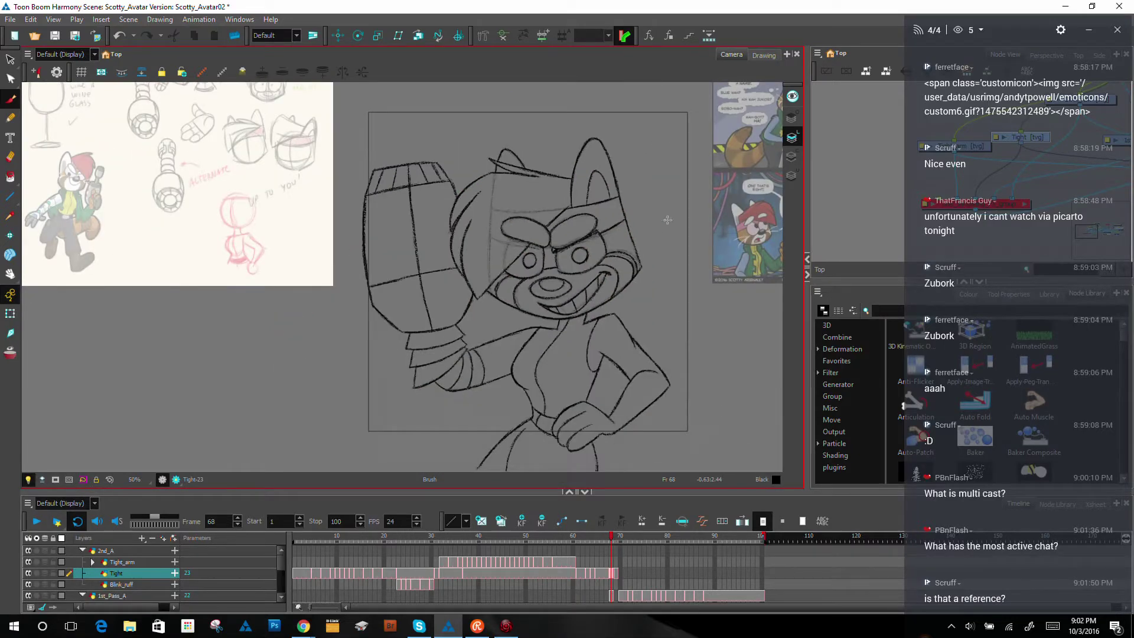
key("shift+t")
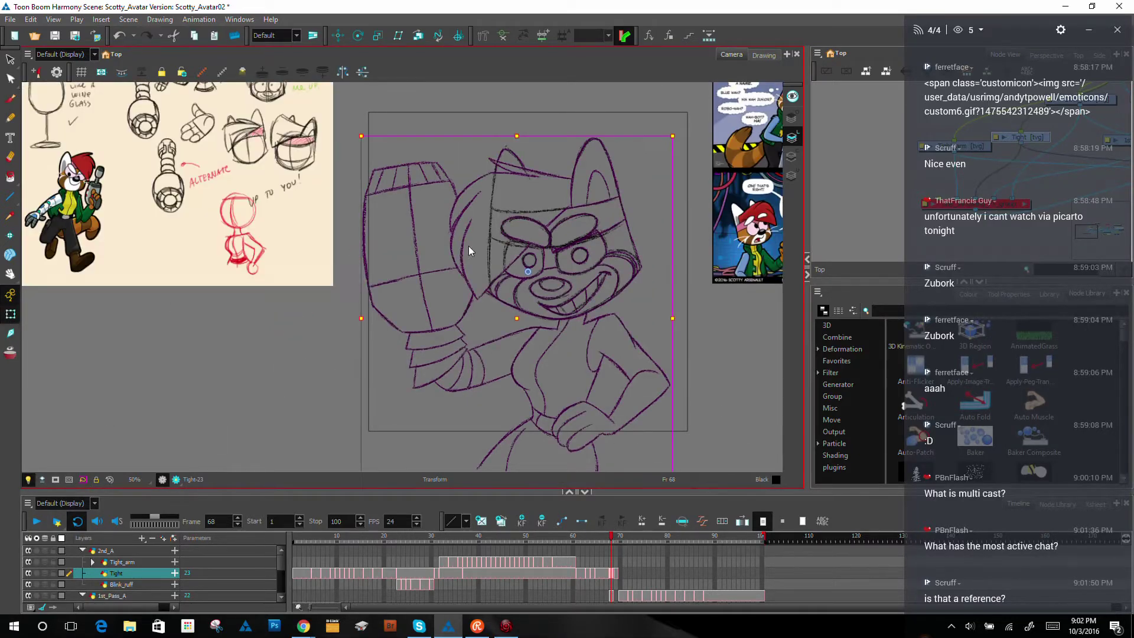
left_click(503, 232)
left_click(614, 596)
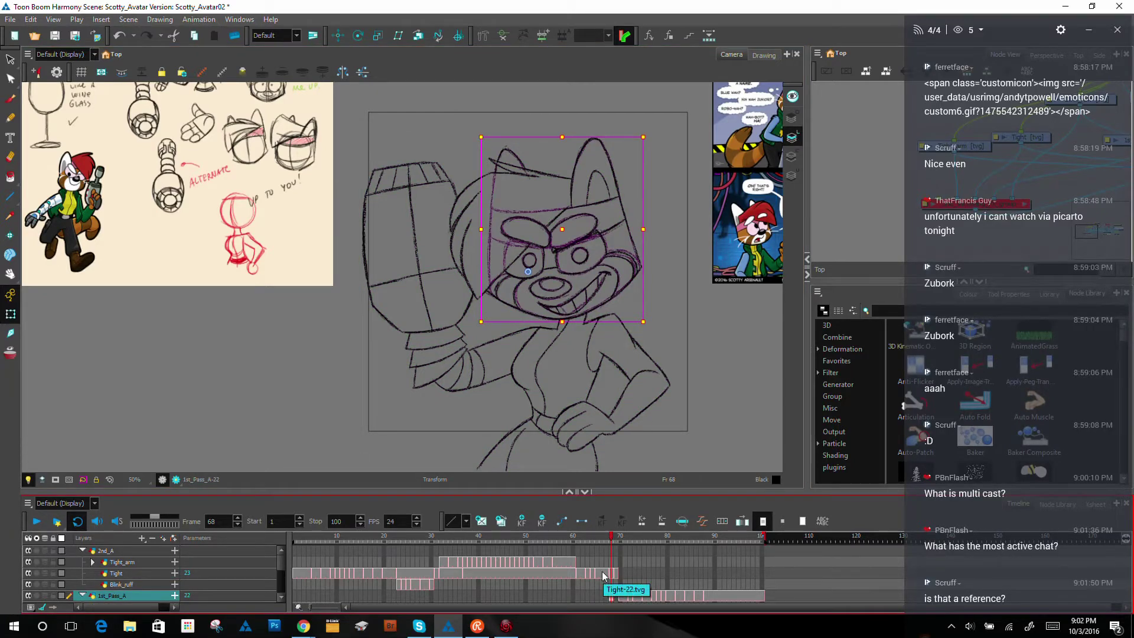
key("Delete")
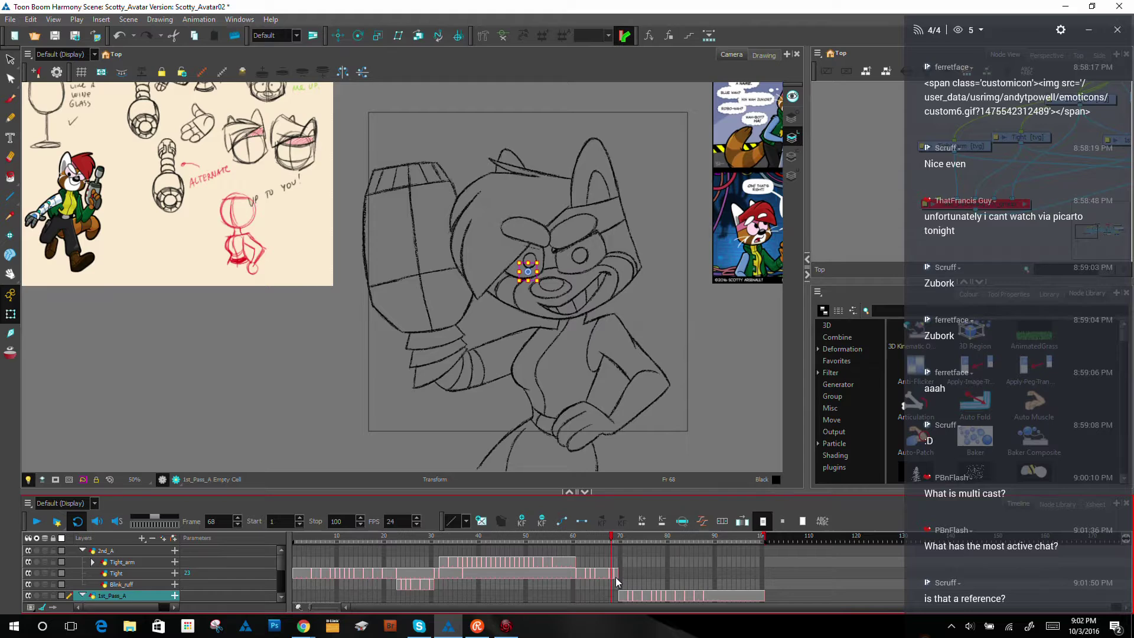
Step: Compare the poses around frames 67 to 70, scrub back through the scene, and play the animation
left_click(609, 573)
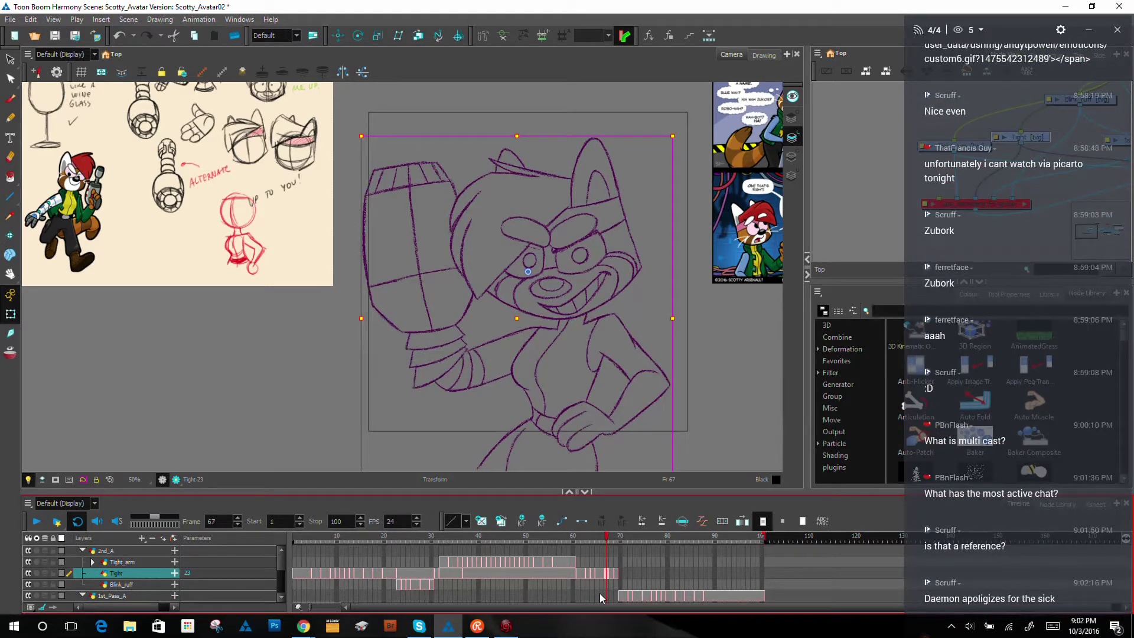
left_click(621, 573)
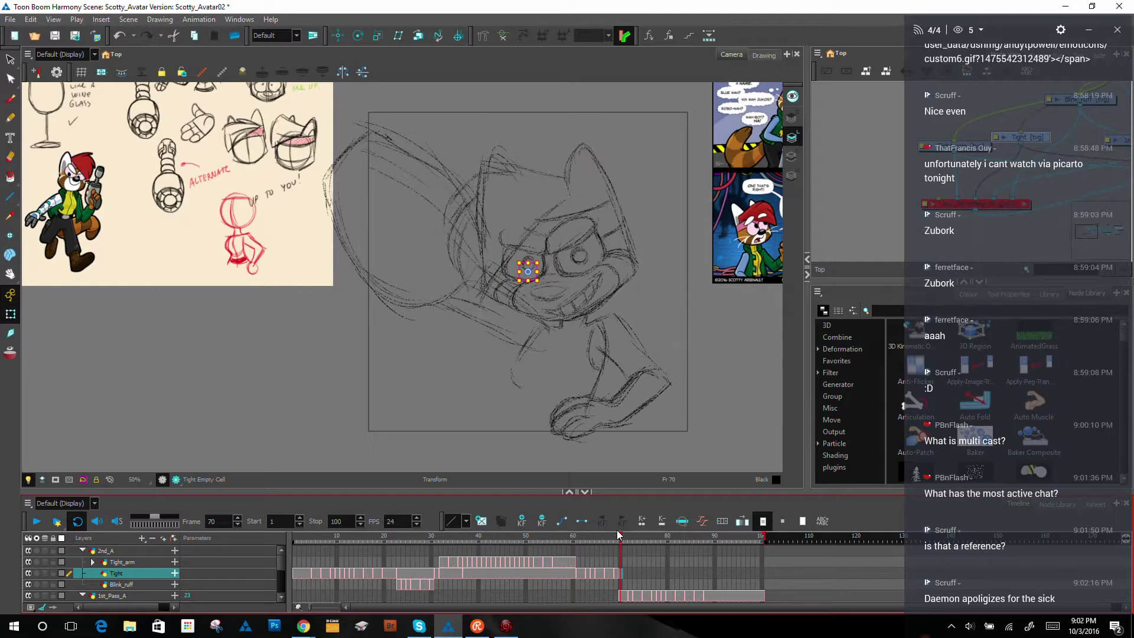
left_click_drag(617, 539, 507, 541)
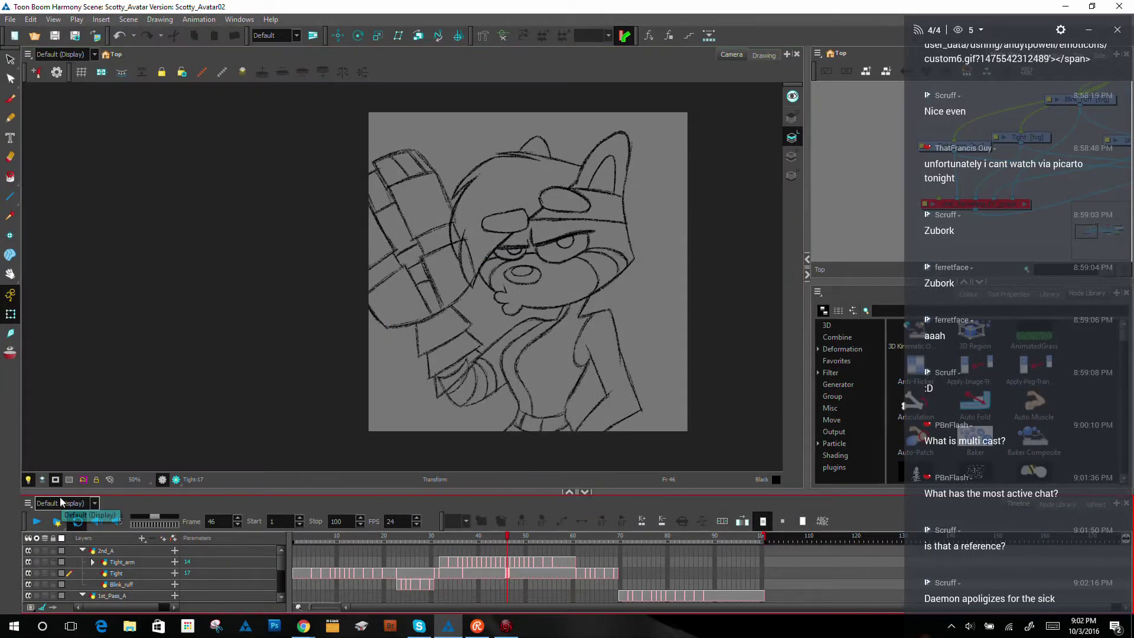
left_click_drag(593, 491, 595, 504)
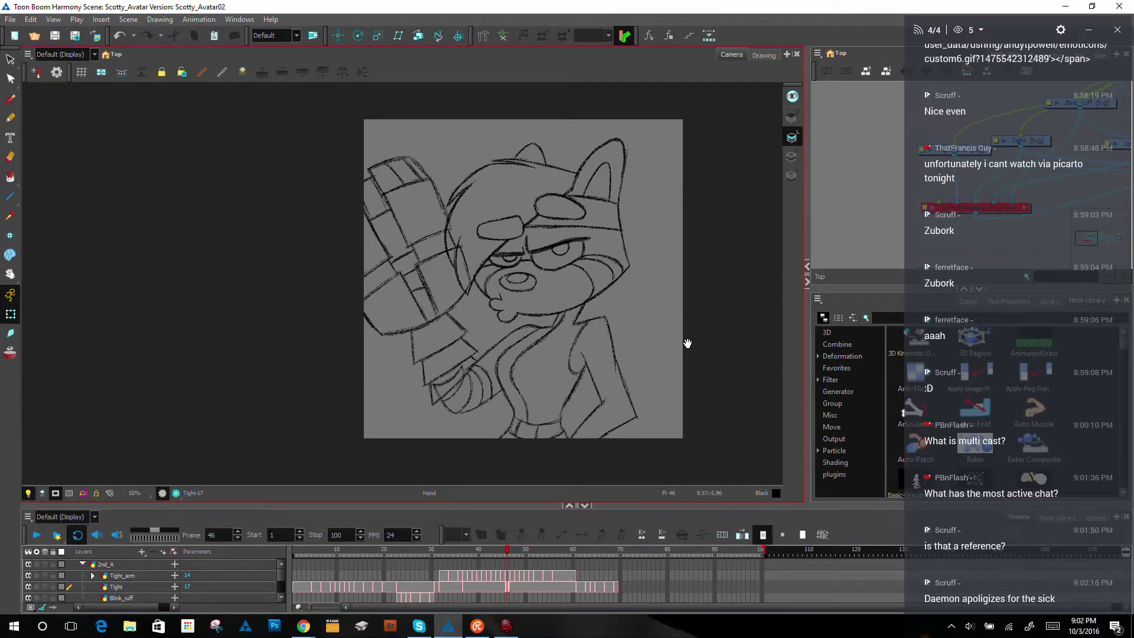
left_click_drag(685, 344, 607, 357)
left_click(40, 535)
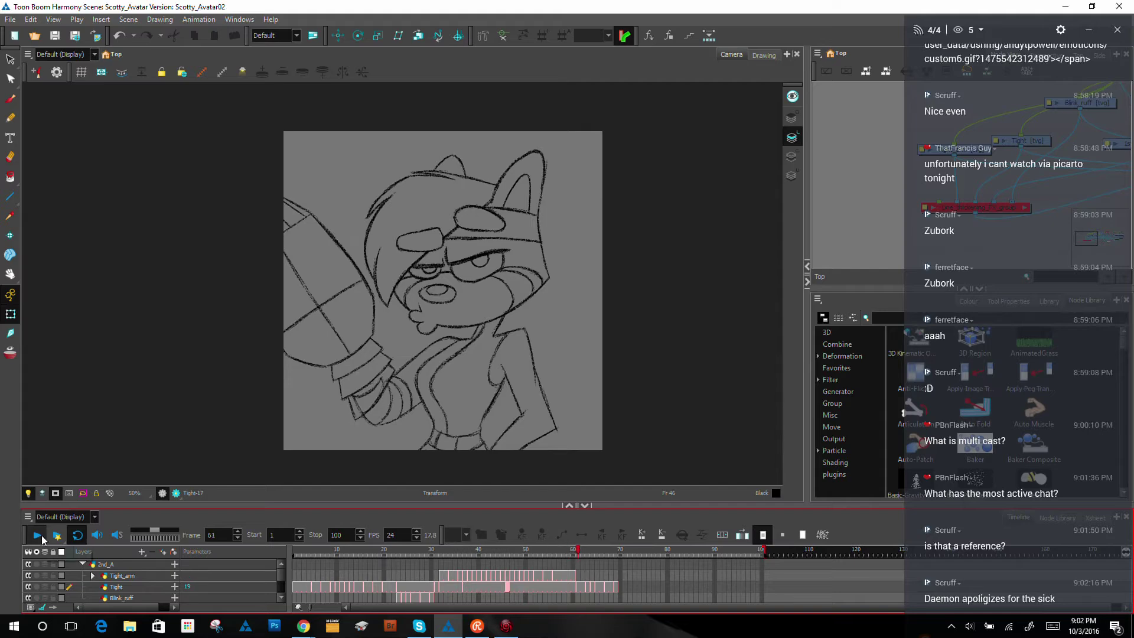
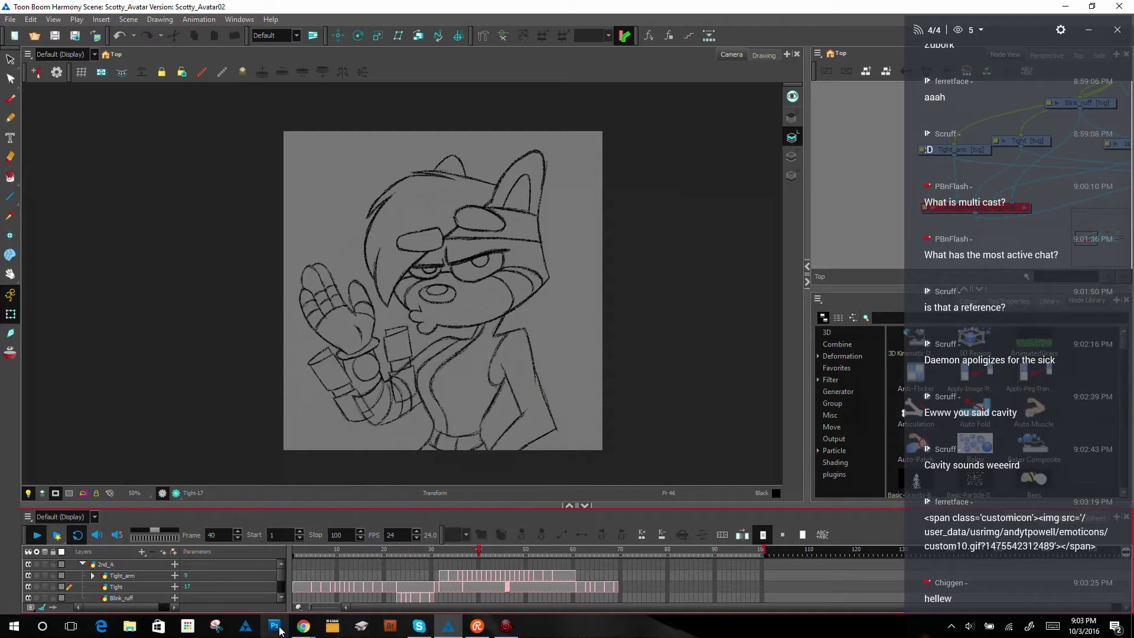
Step: Post "Crap.. Headset Battery just croaked!" in the Picarto dashboard chat and return to Harmony
mouse_move(303, 626)
left_click(385, 593)
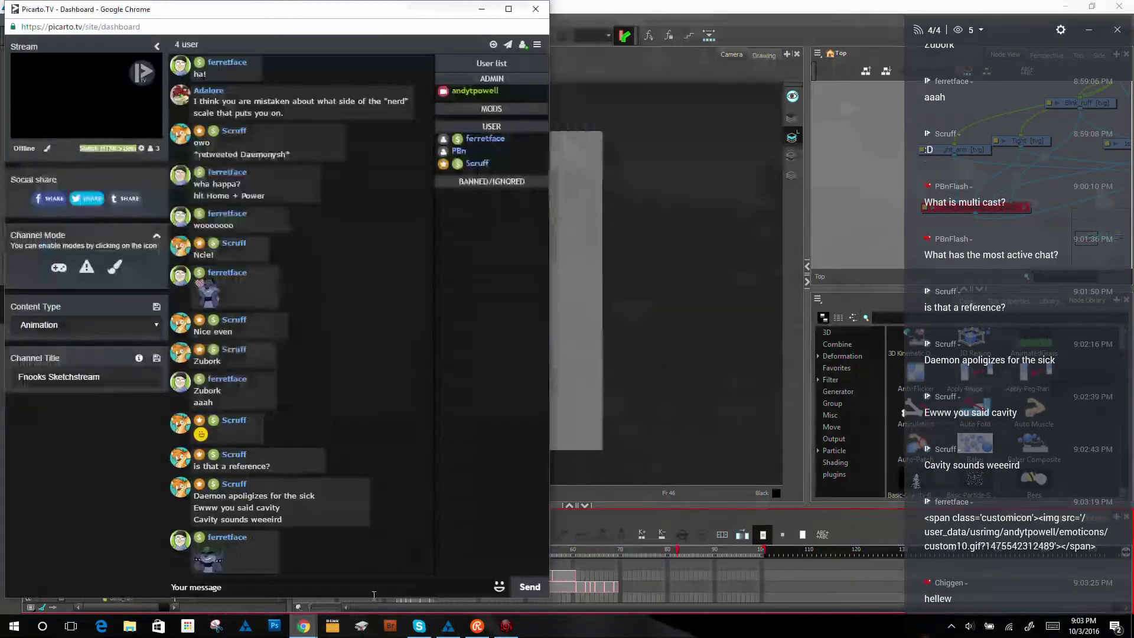
type("Crap..")
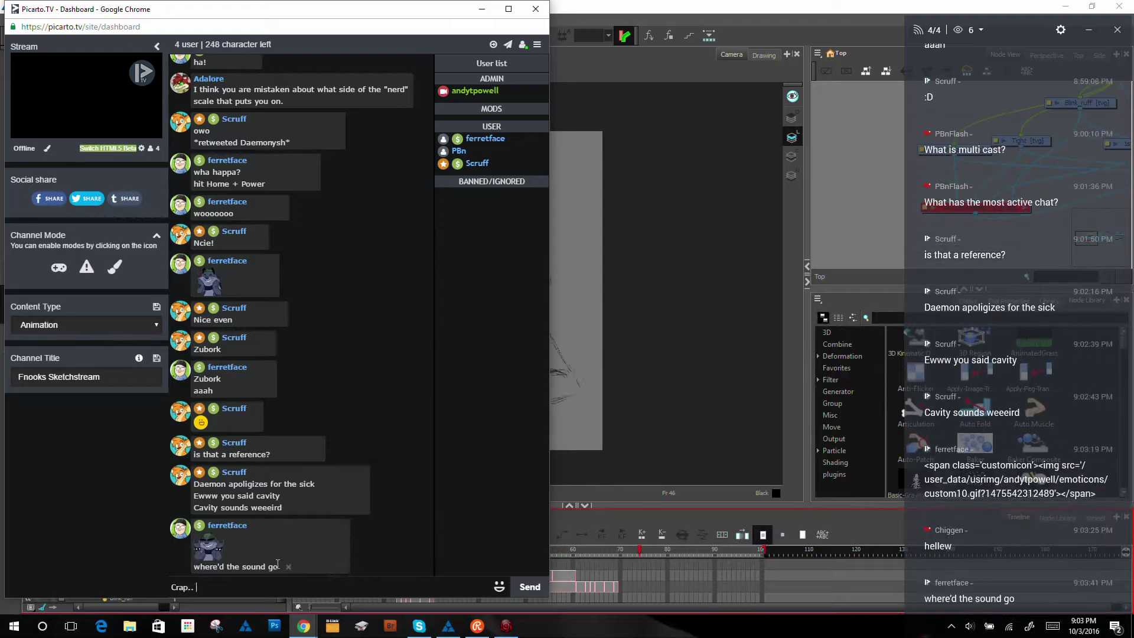
type(" Headset Batt")
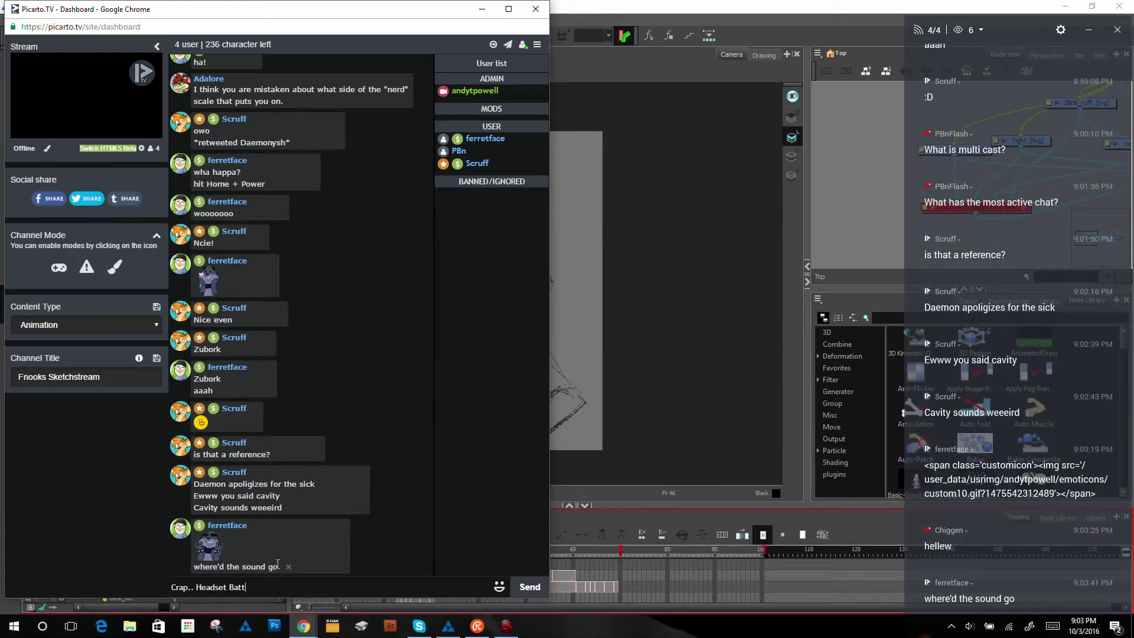
type("ery jus")
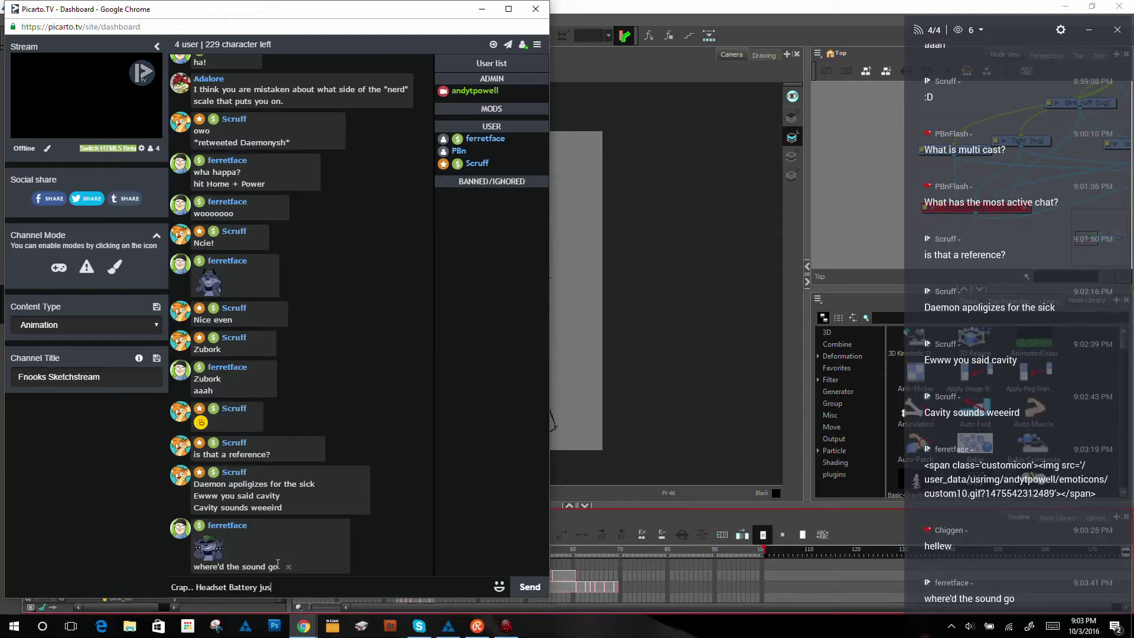
type("t croaked")
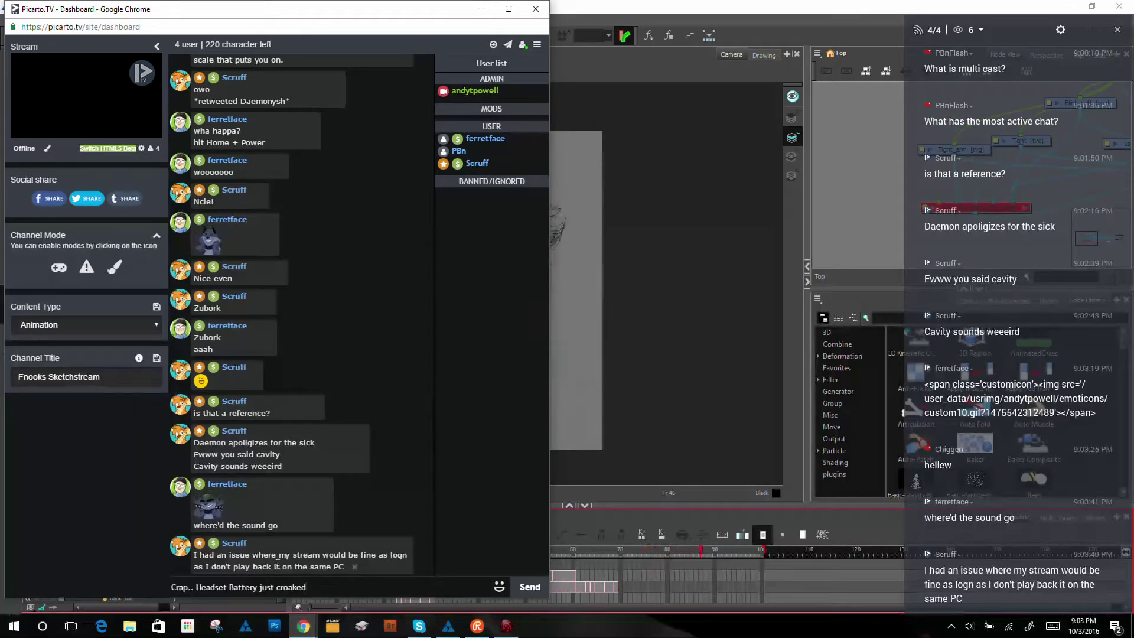
key("Return")
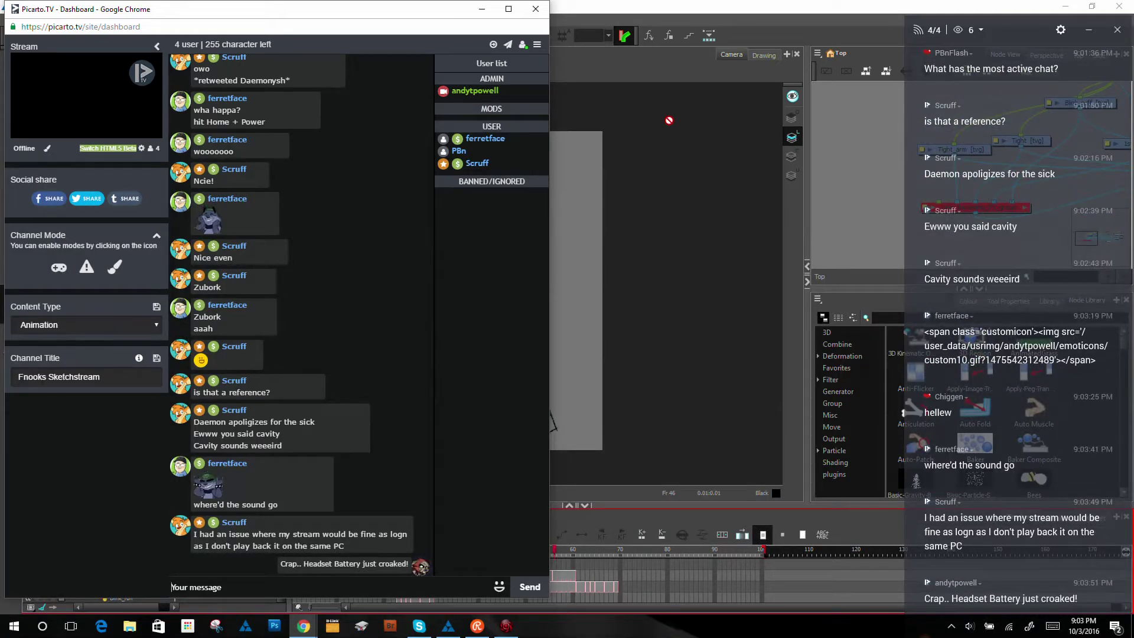
left_click(593, 64)
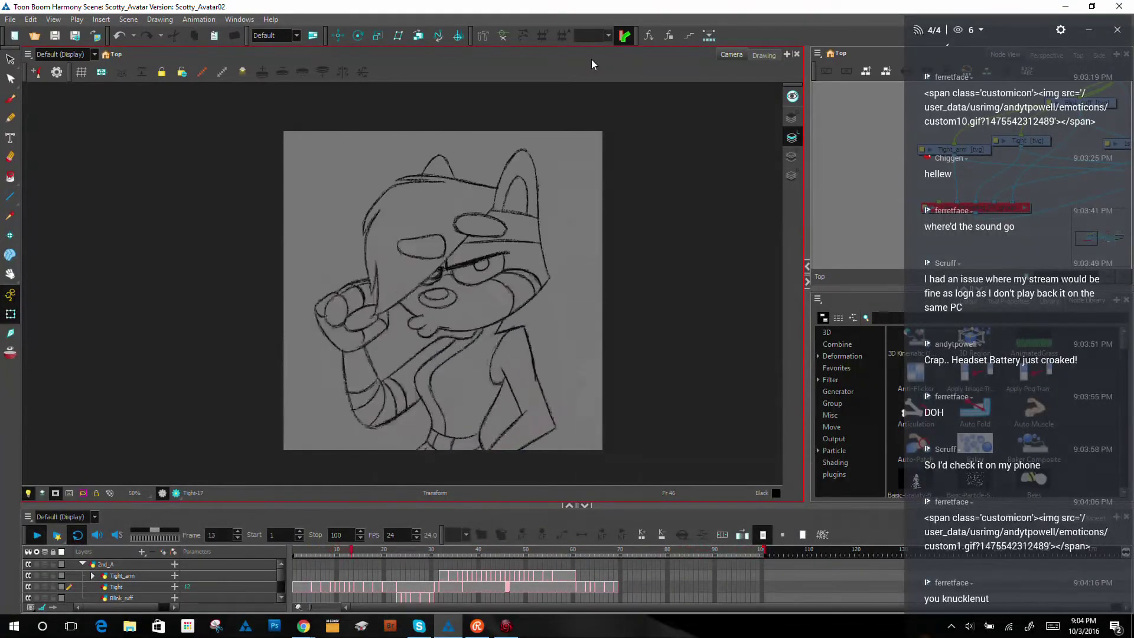
Step: Switch to the Picarto dashboard to read the latest chat replies, then go back to Harmony
mouse_move(303, 626)
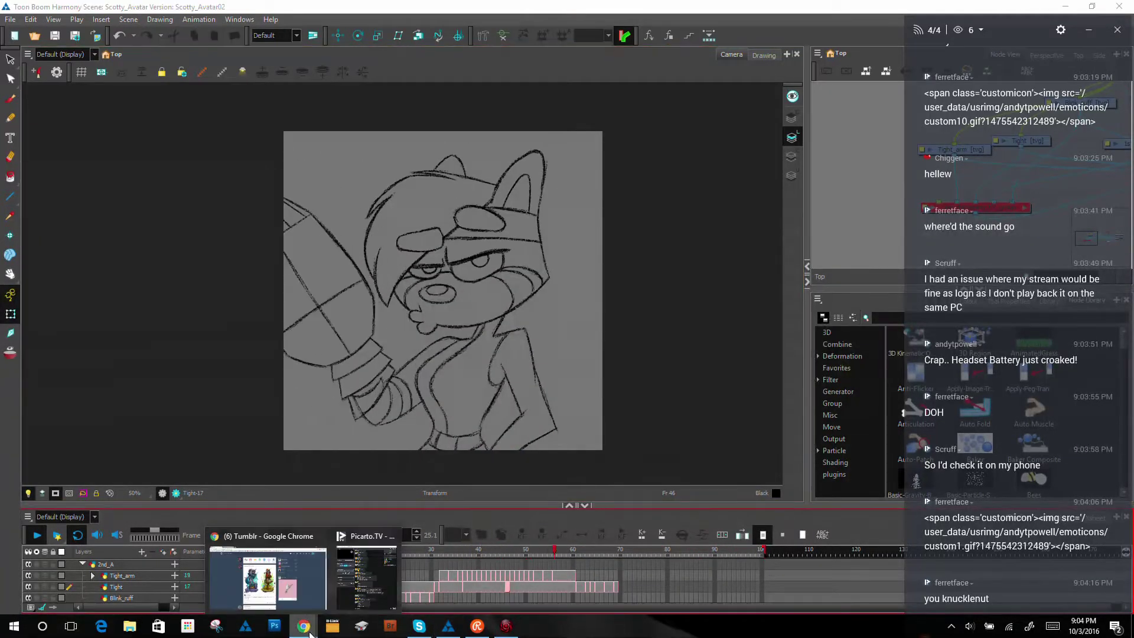
left_click(360, 594)
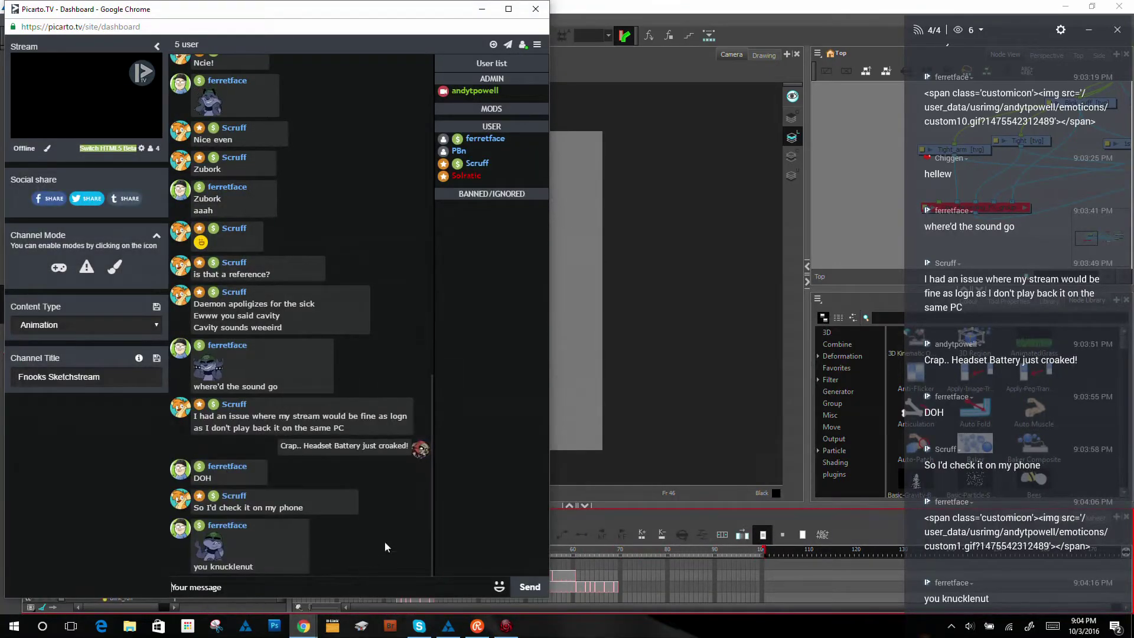
left_click(583, 15)
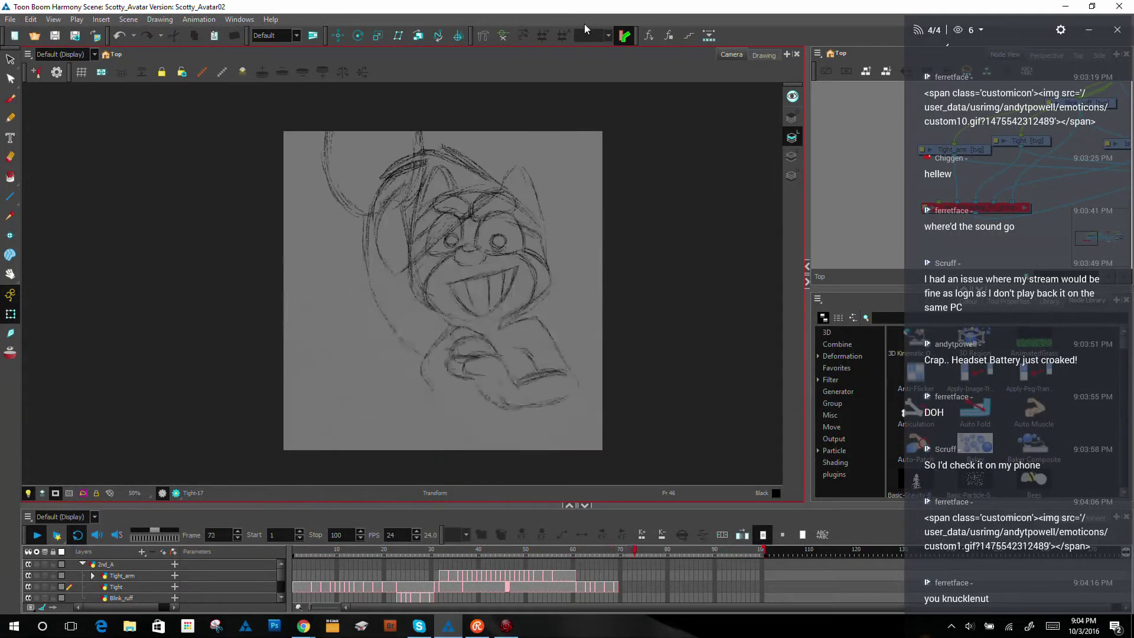
Step: Bring up the RECentral capture window, check it enlarged and at normal size, and minimize it again
left_click(506, 625)
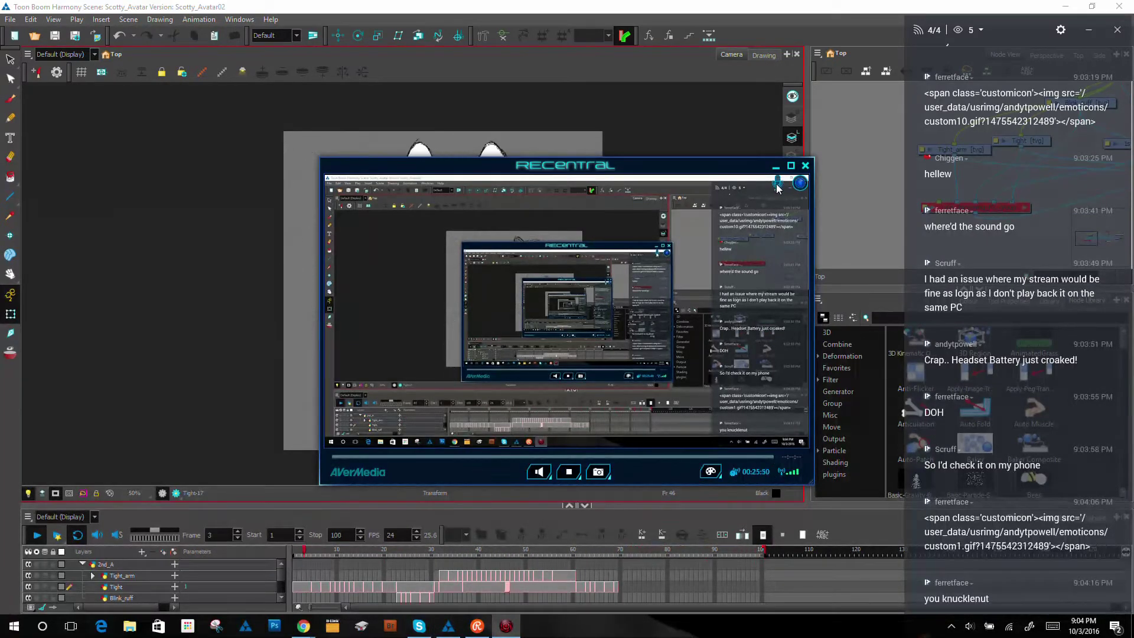
left_click(791, 166)
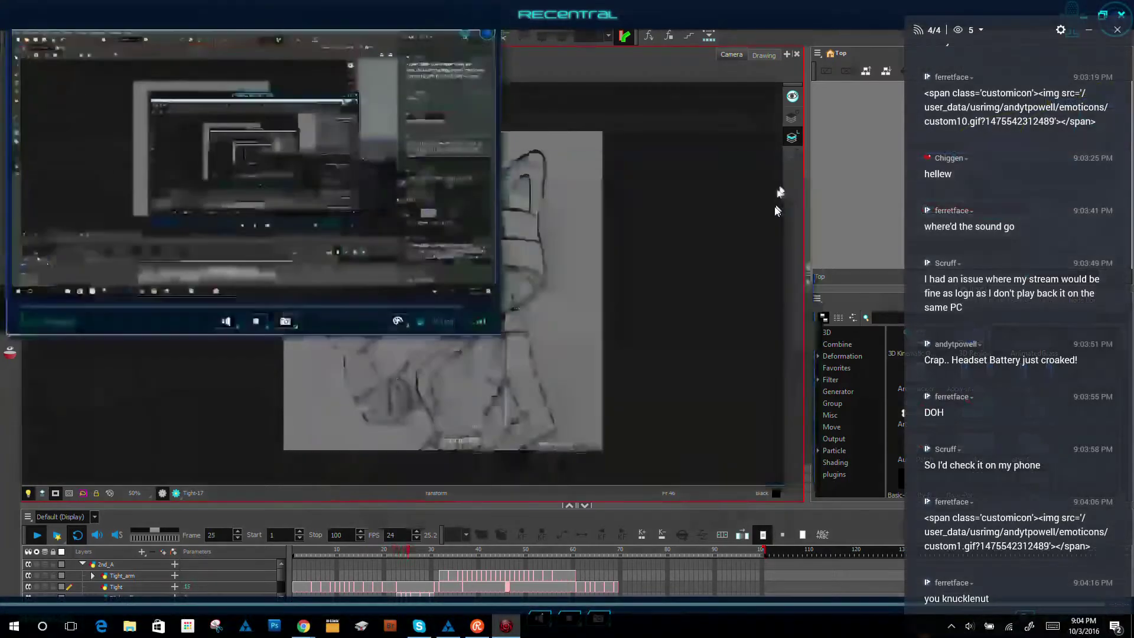
double_click(1069, 12)
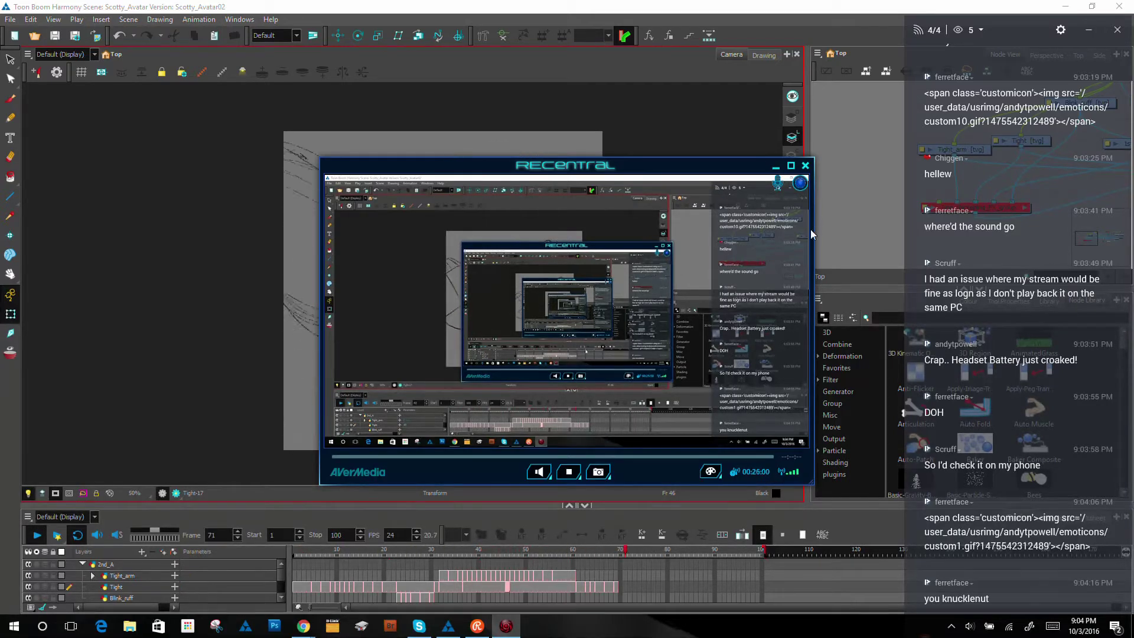
left_click(775, 166)
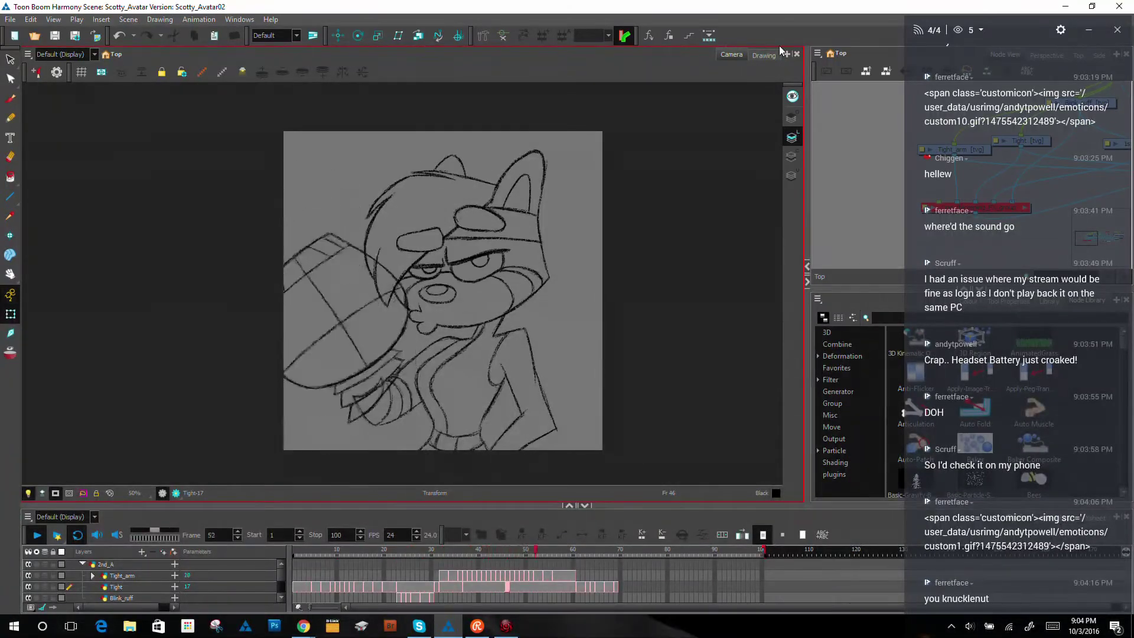
Step: Post "Cap.. Do I continue without a mic? Or stop the stream and switch to a diffeent mic?" in the Picarto chat
mouse_move(303, 630)
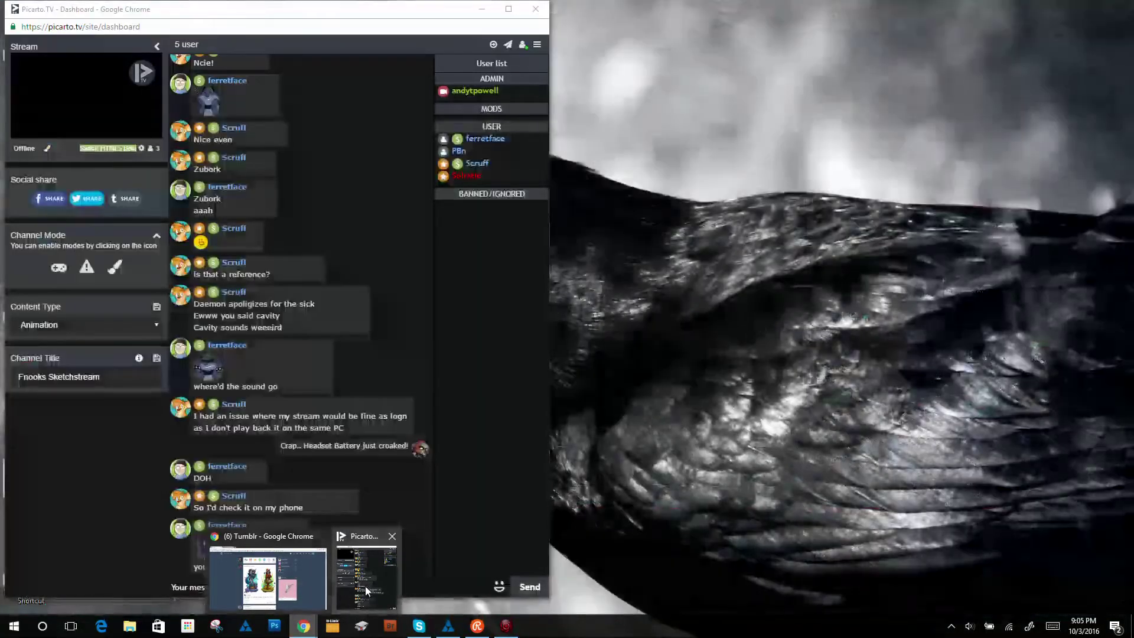
left_click(366, 591)
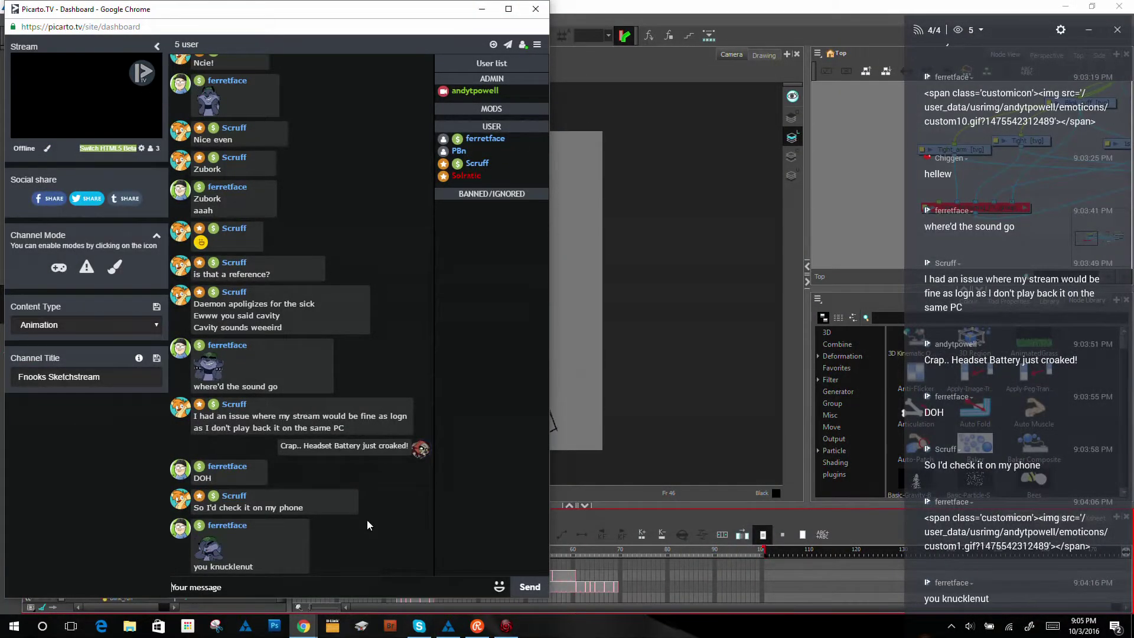
type("Cap")
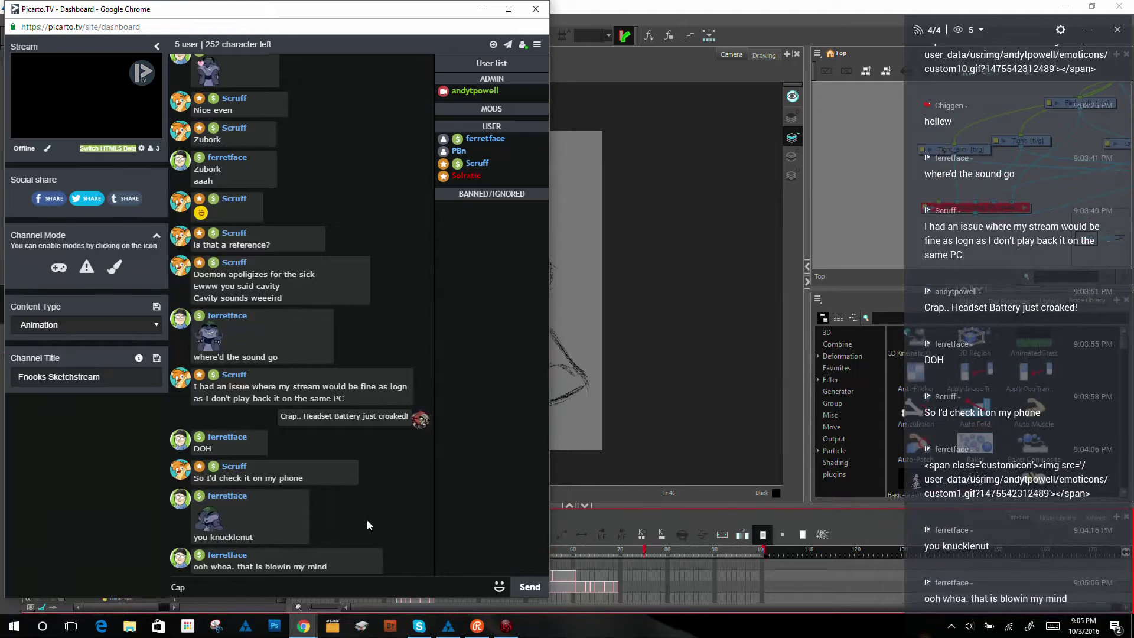
type("..  D")
key("BackSpace")
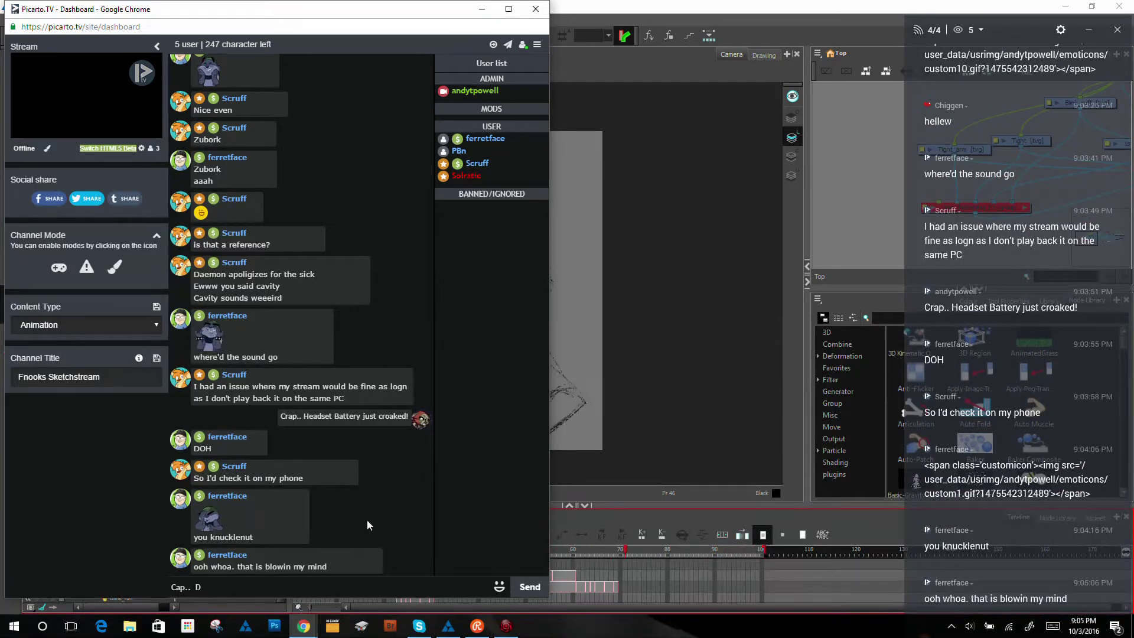
type("Do ")
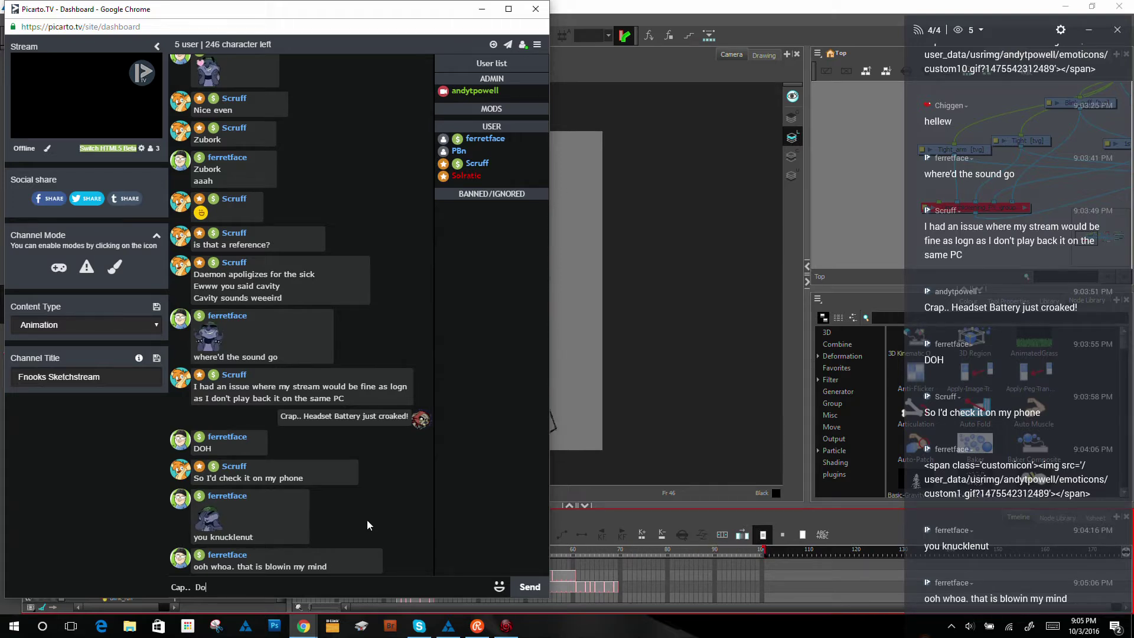
type("I con")
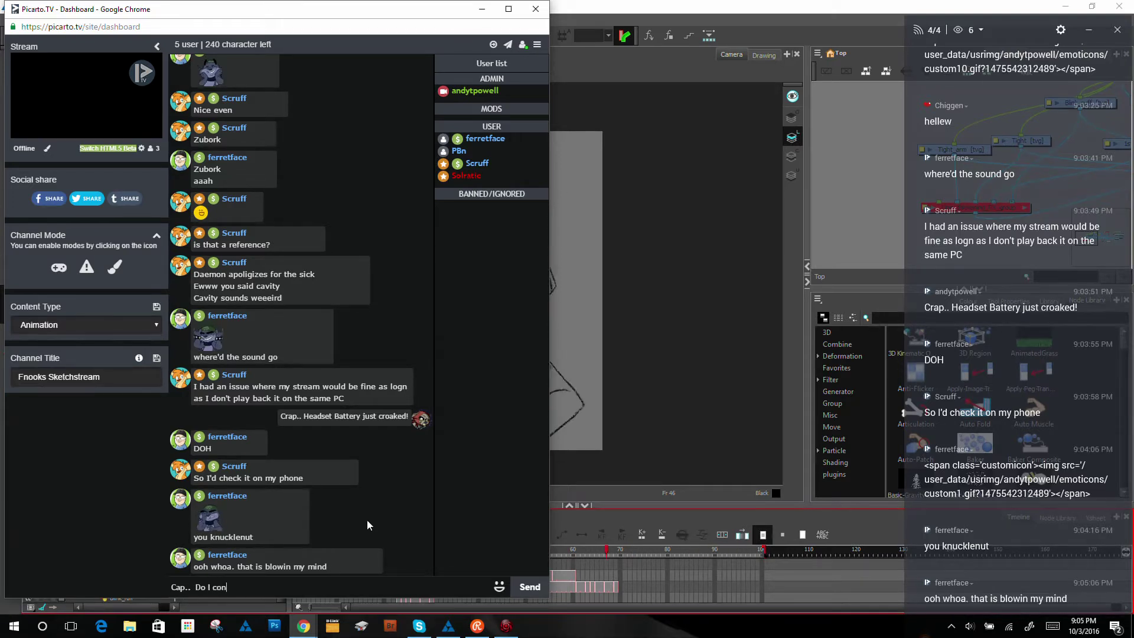
type("tinue wi")
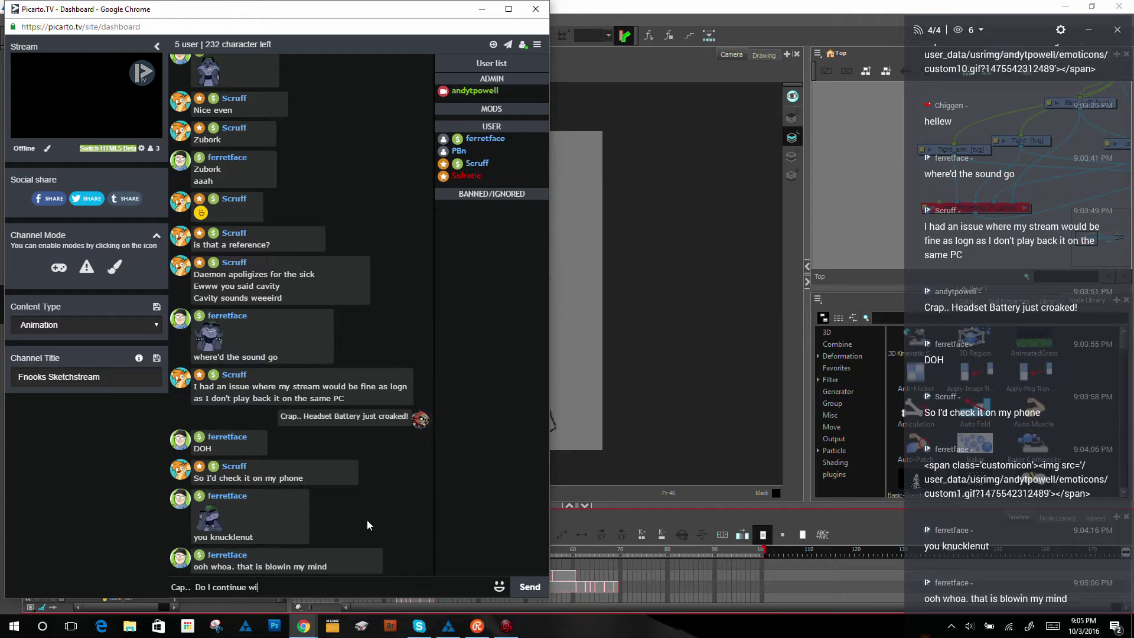
type("thout ")
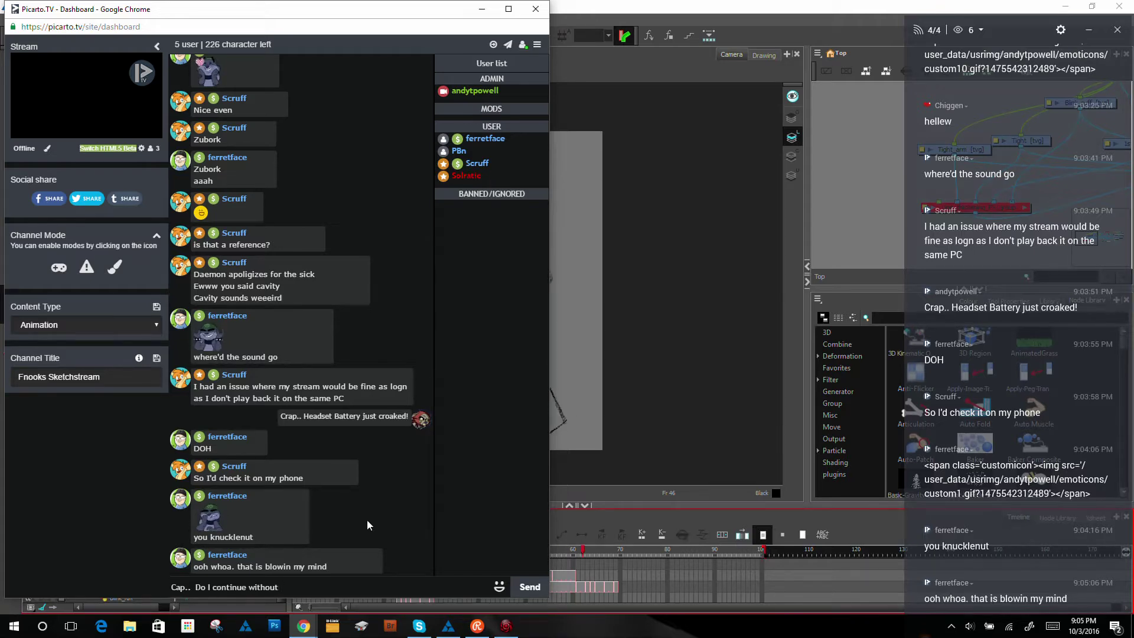
type("a mic")
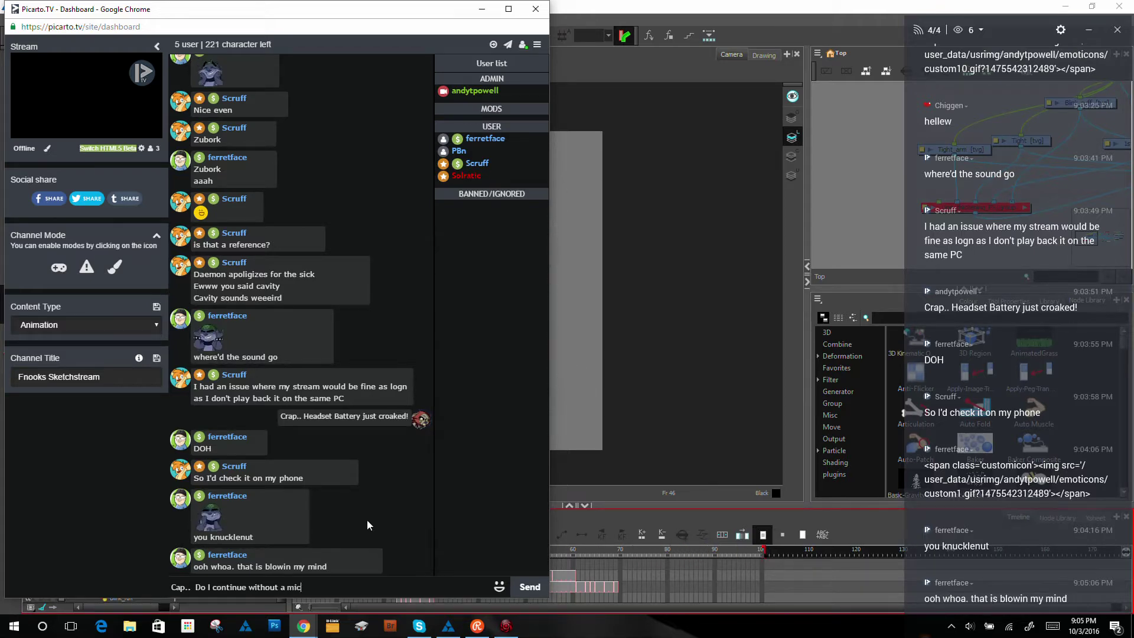
type("?  O")
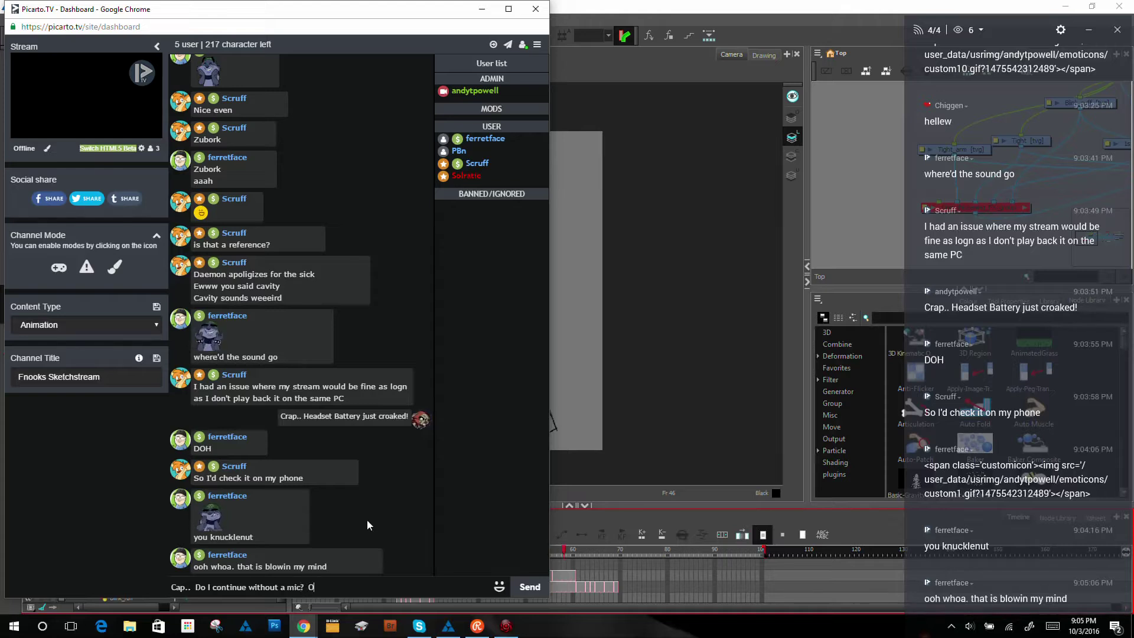
type("r stop th")
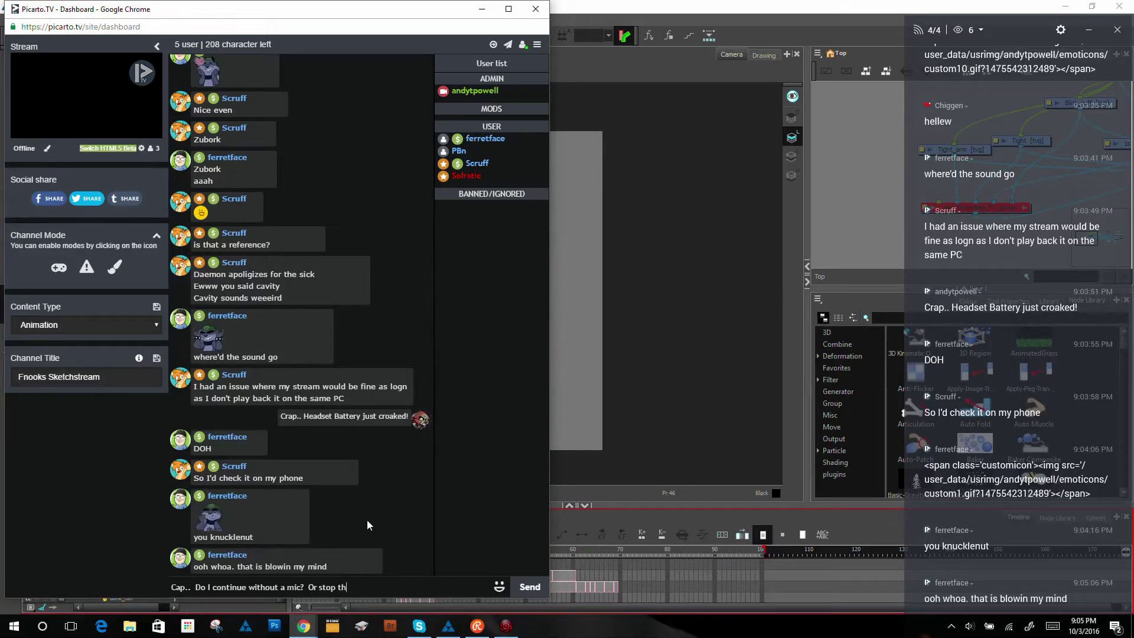
type("e stream ")
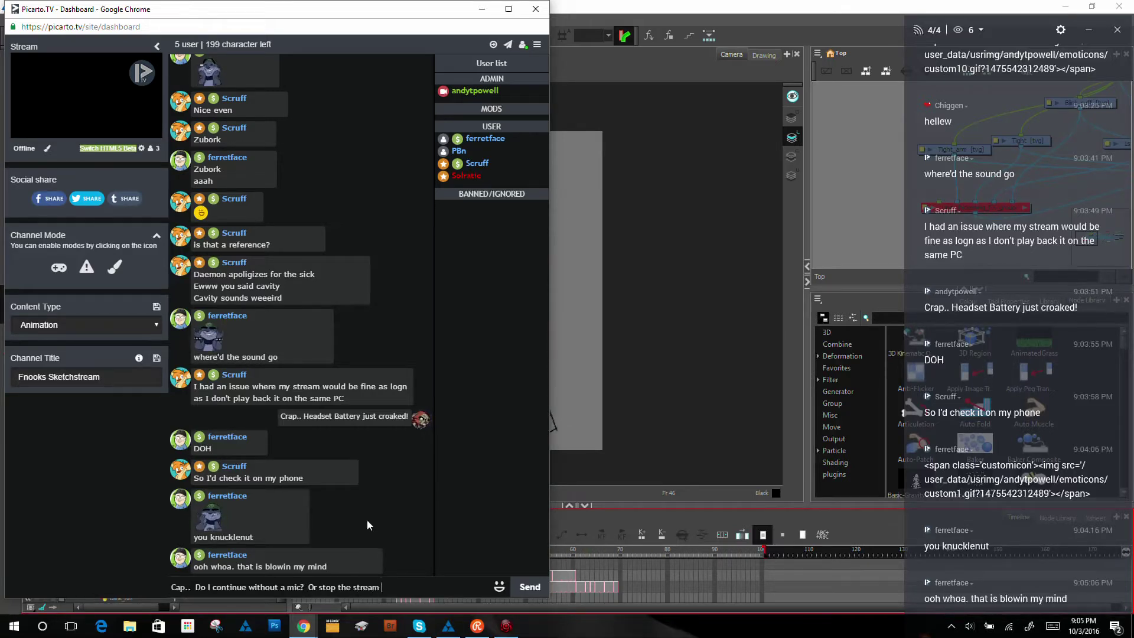
type("and swi")
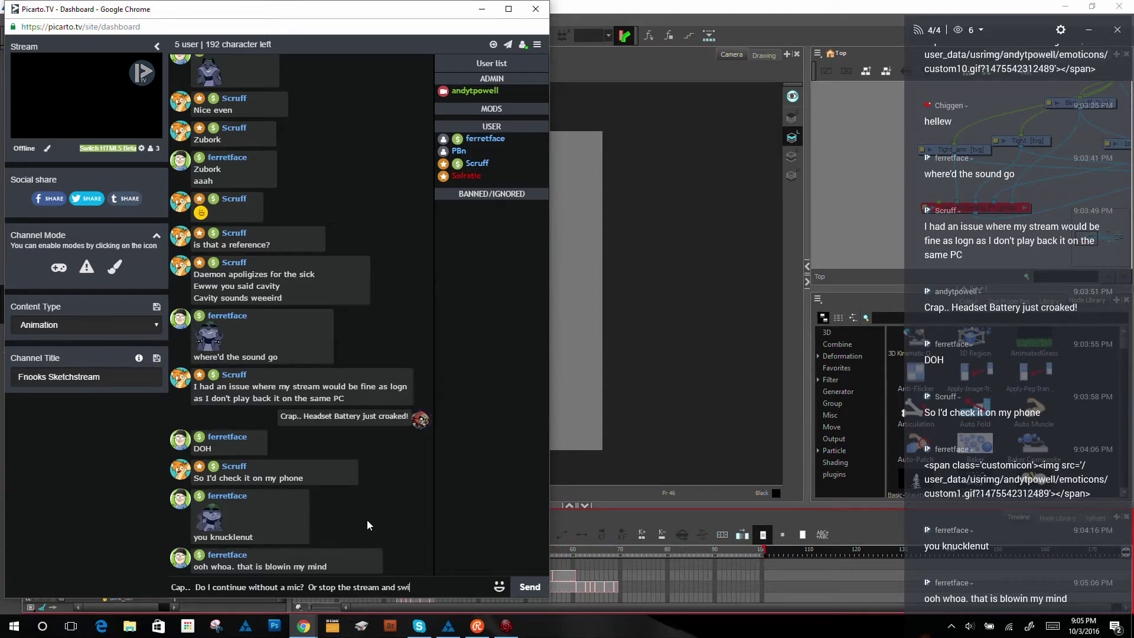
type("tch to ")
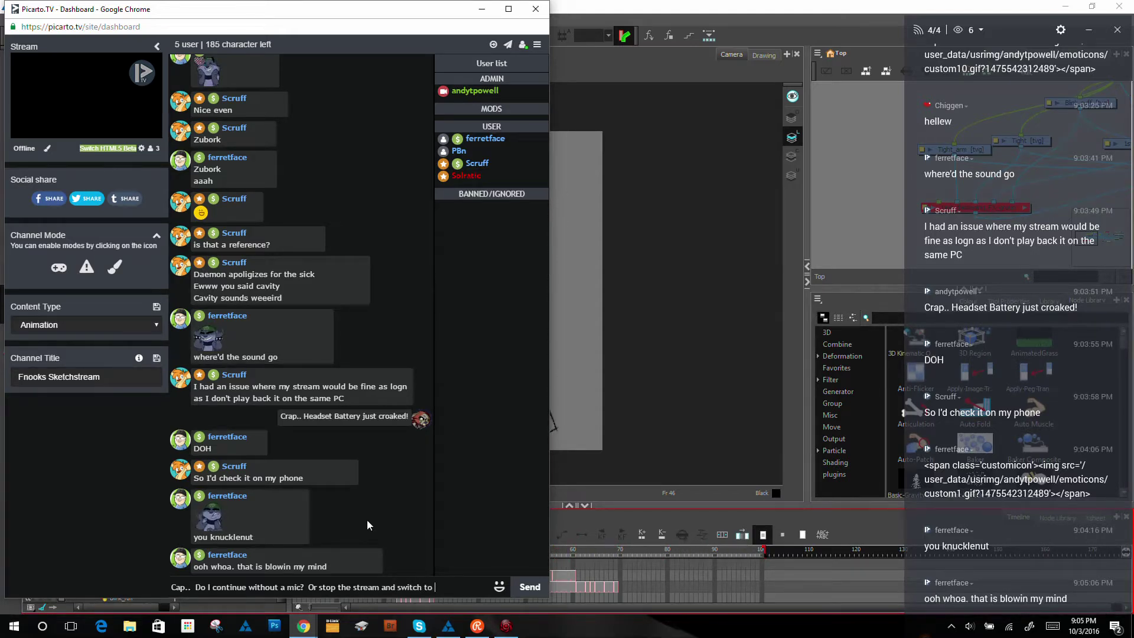
type("a diffe")
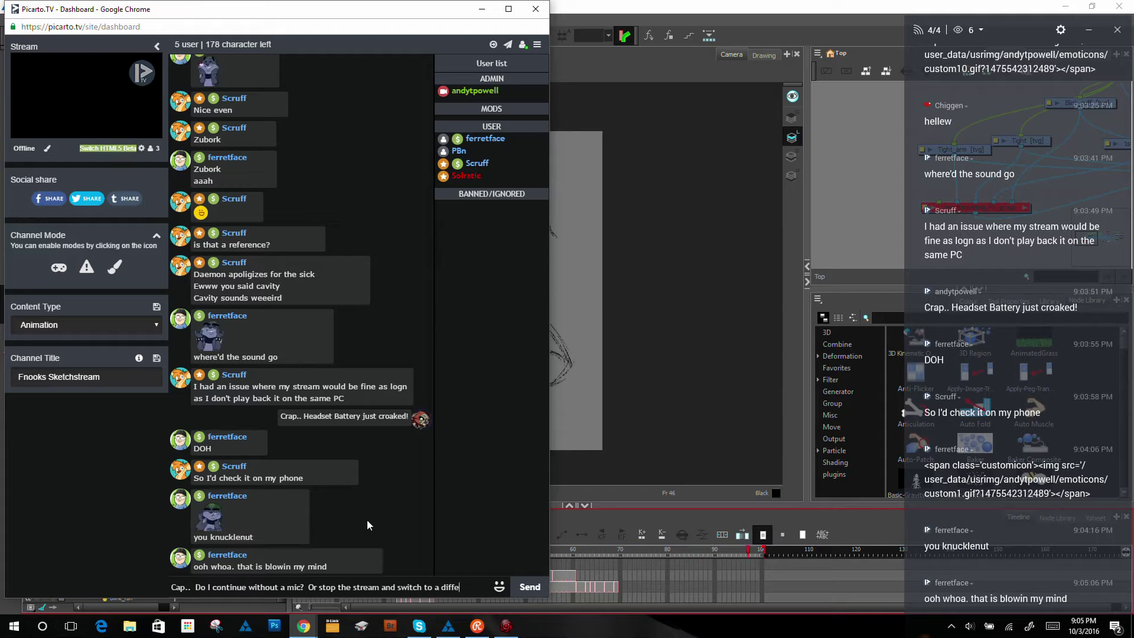
type("ent ")
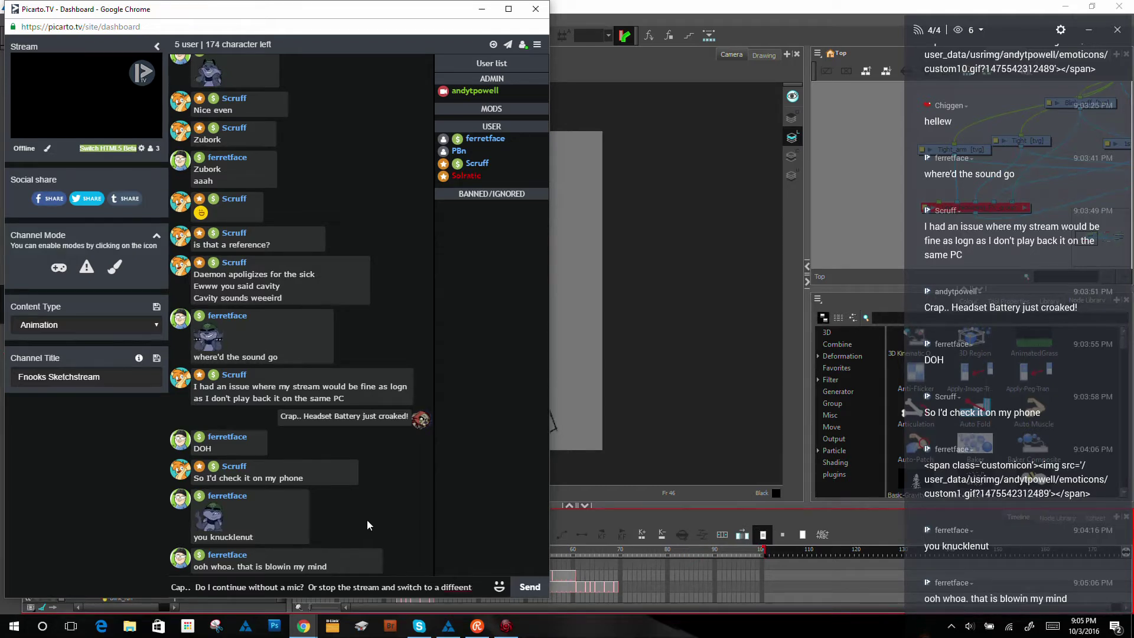
type("mic?")
key("Return")
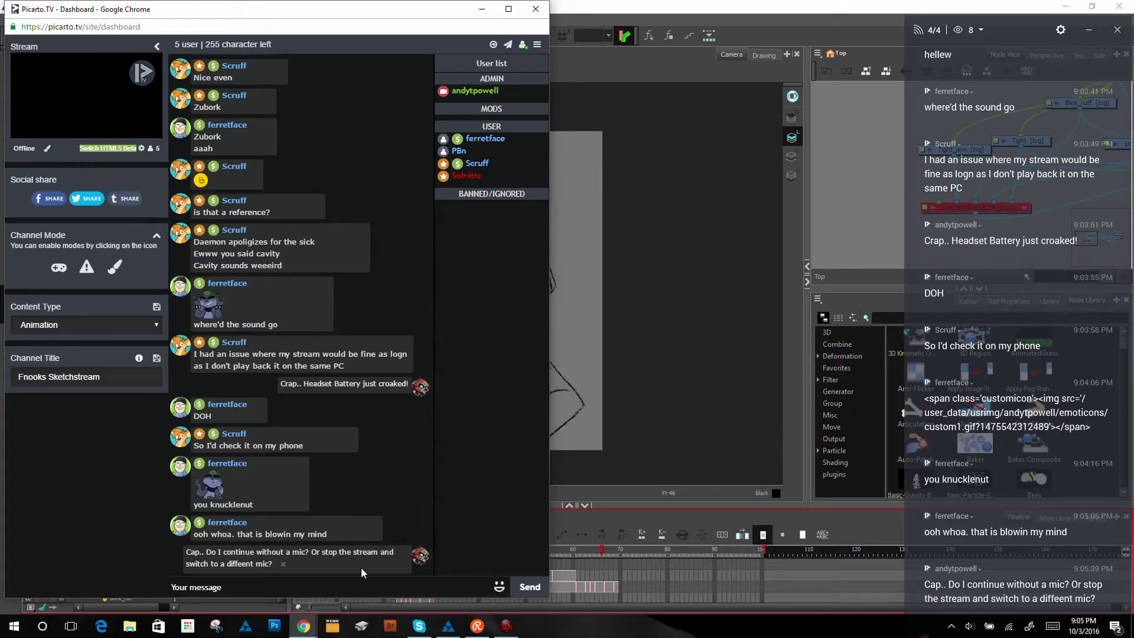
Step: Post the chat messages "*cap" and "Ok.. BRB Folks.. Replacing my mic"
type("*cap")
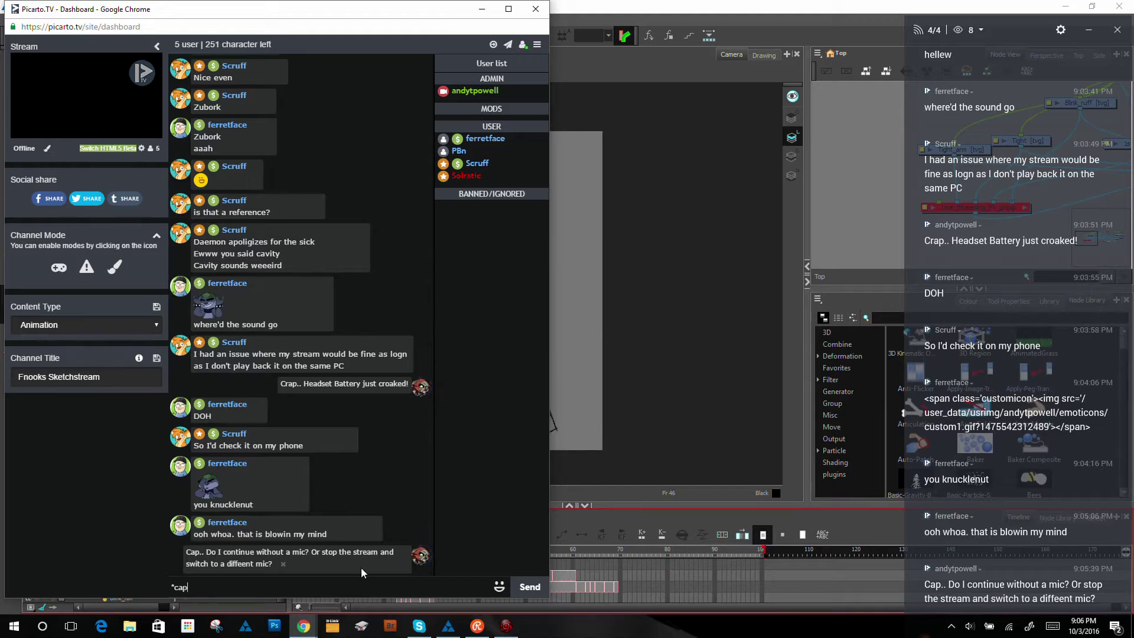
key("Return")
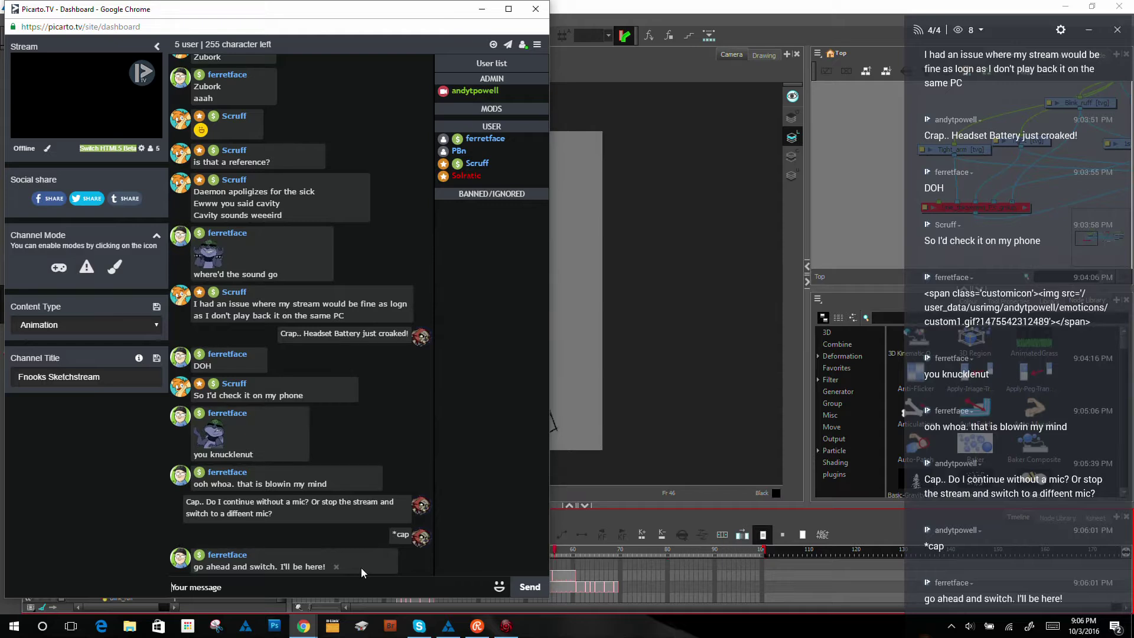
type("ok.. BRB Folks.. Replacing my")
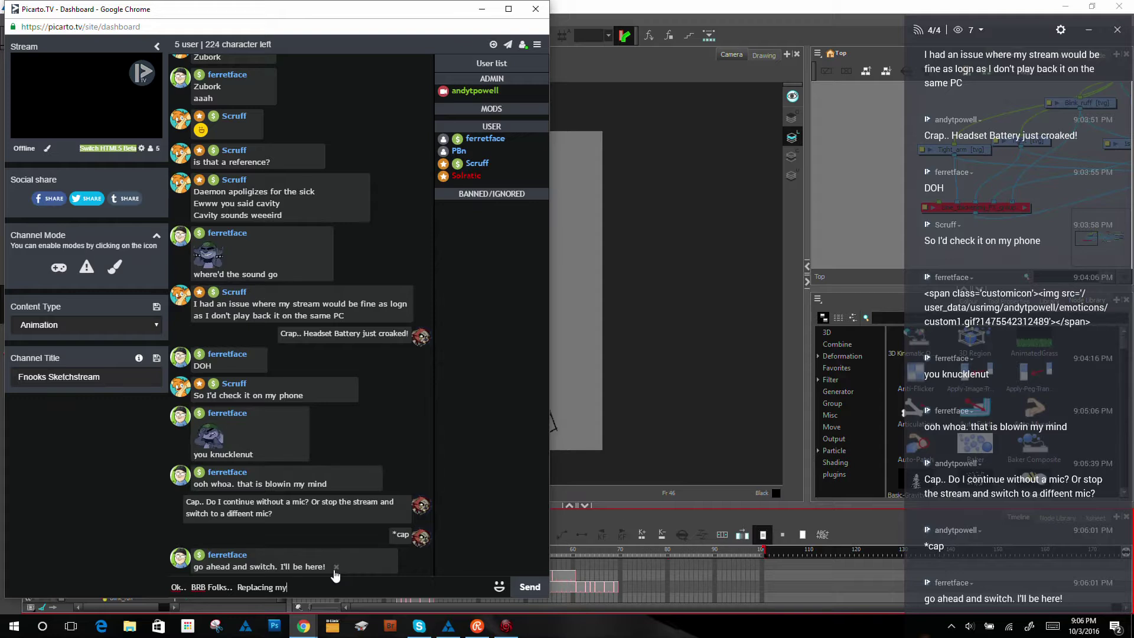
key("Return")
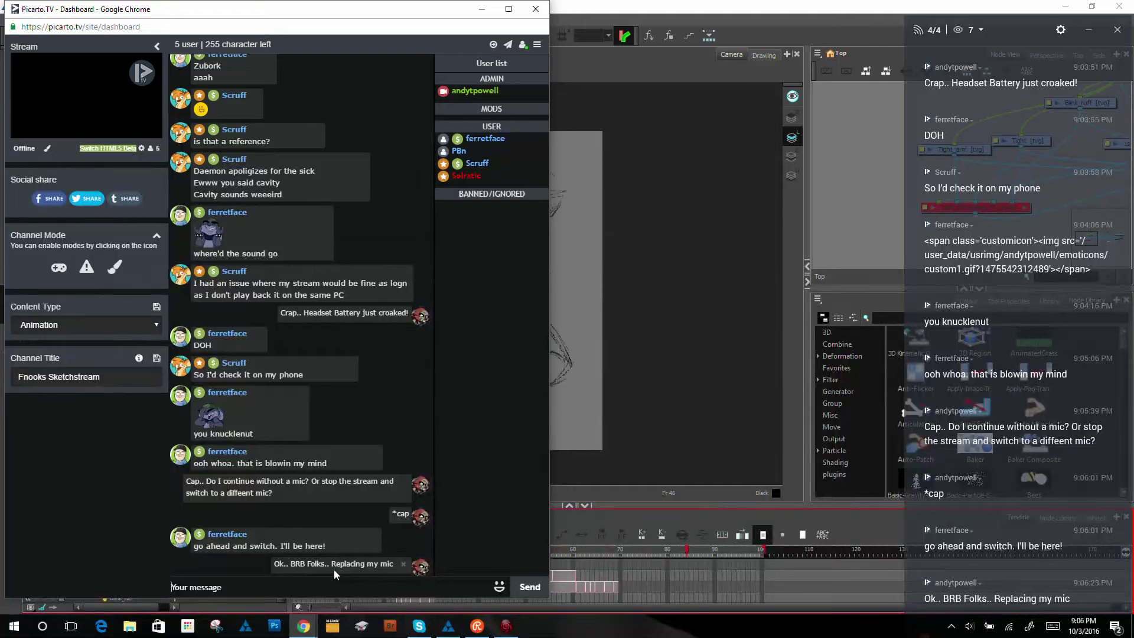
Step: Collapse the stream settings sidebar in the Picarto dashboard and return to the Harmony window
left_click(507, 626)
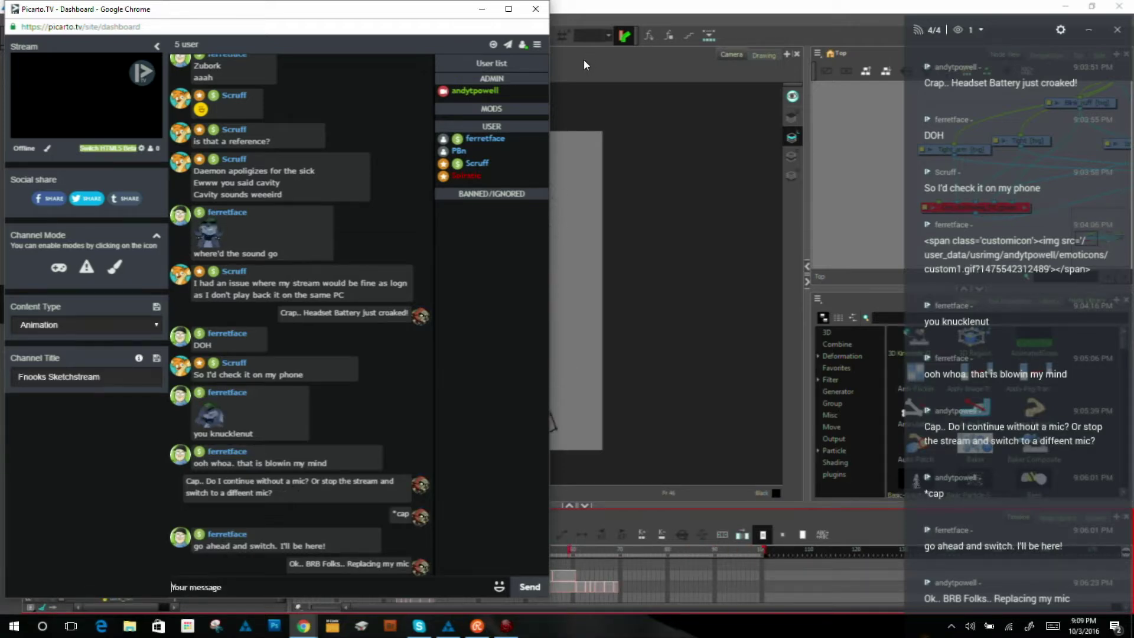
left_click(157, 47)
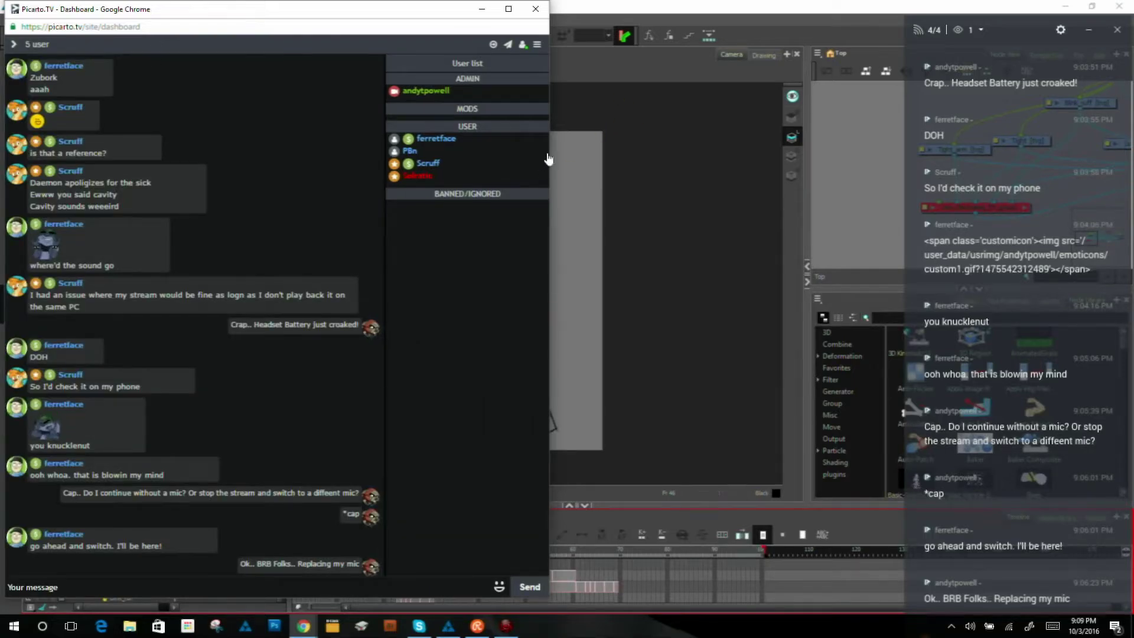
left_click(569, 68)
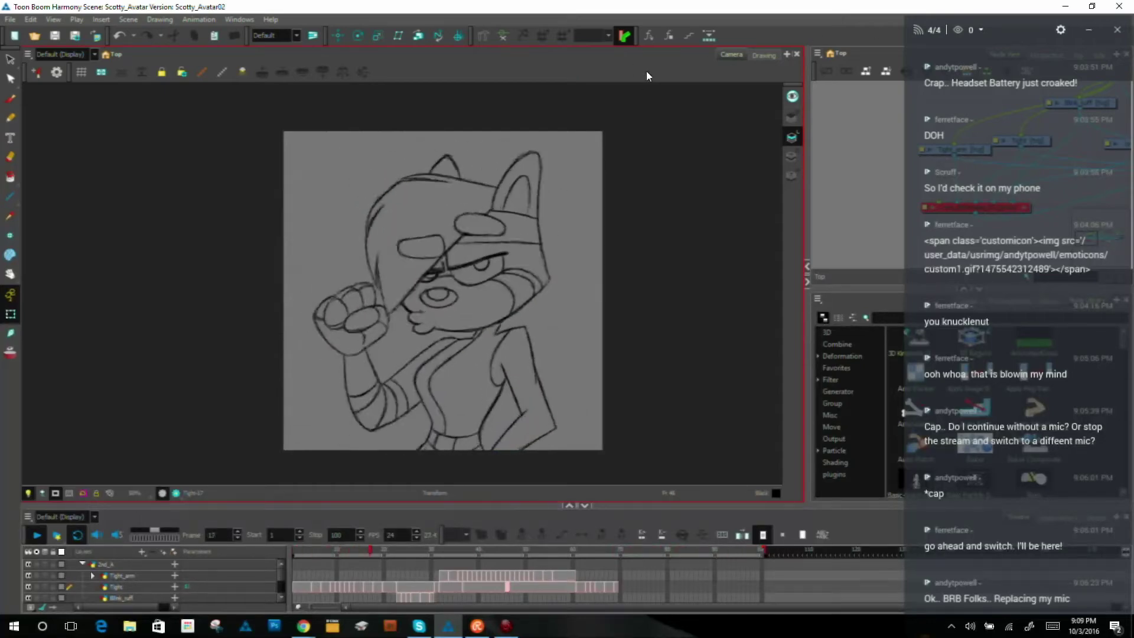
Step: Switch to the Picarto dashboard to check the viewers' replies about the sound, and go back to Harmony
left_click(303, 626)
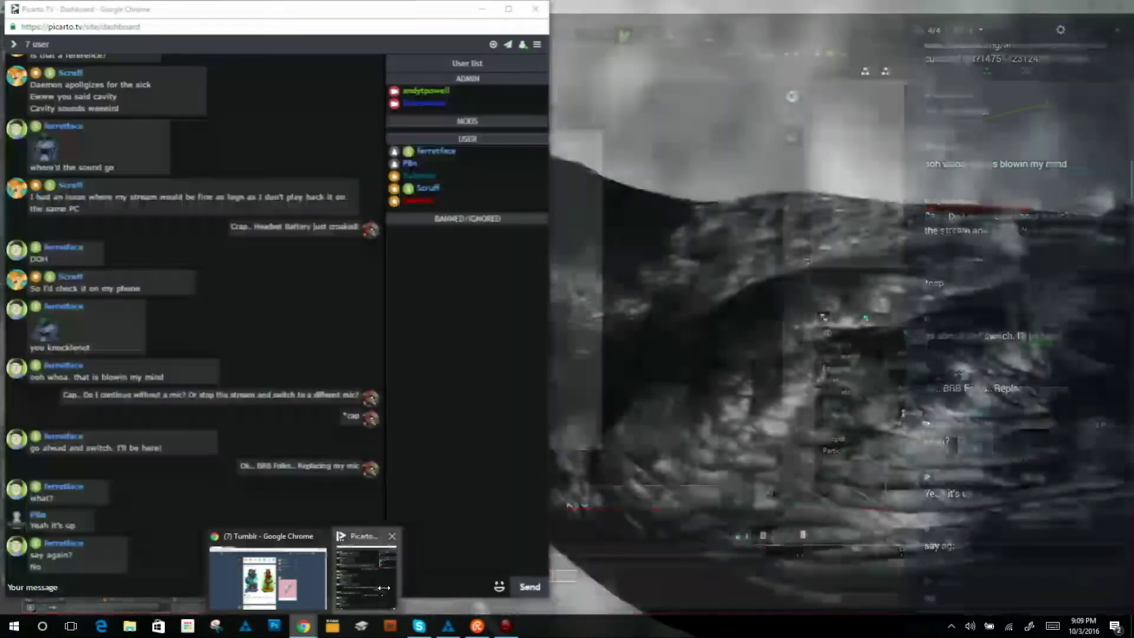
left_click(378, 587)
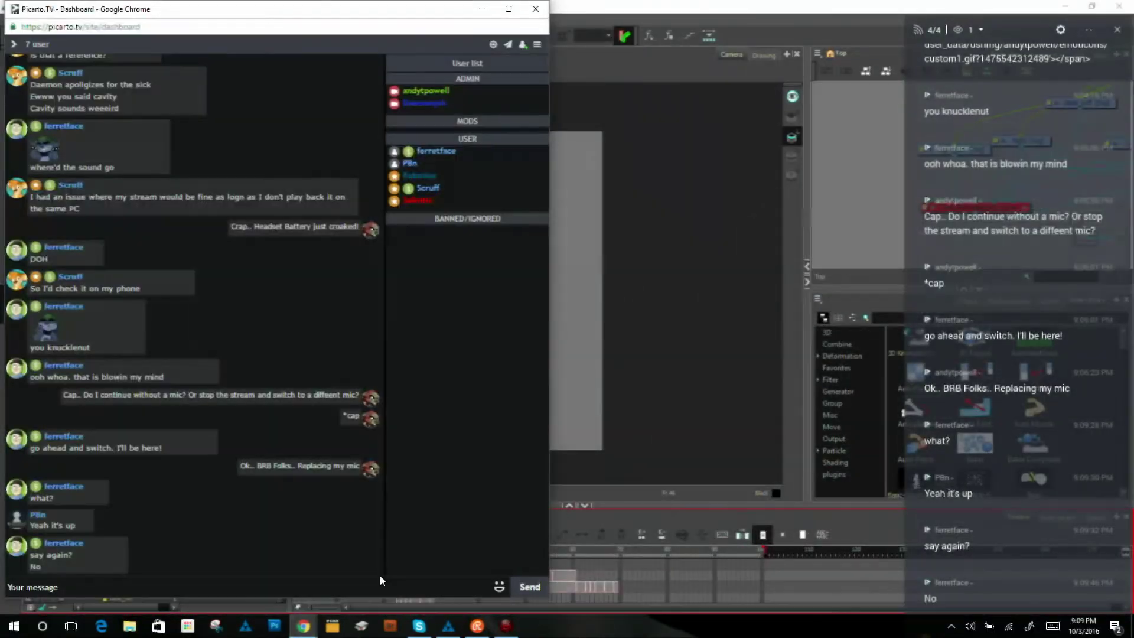
left_click(625, 66)
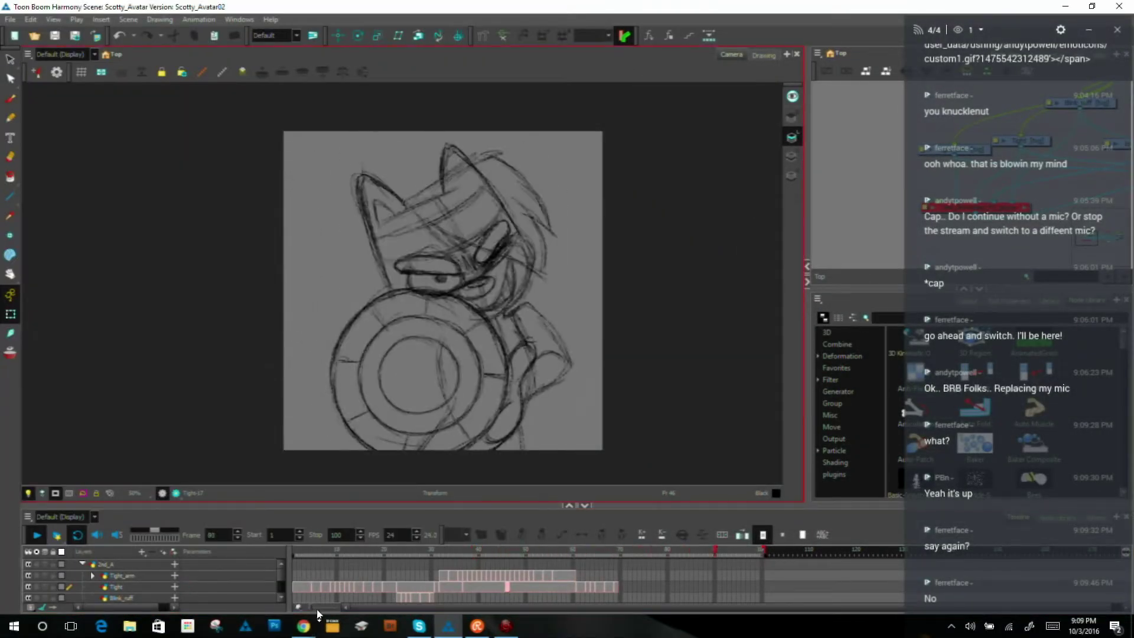
Step: Post "Is the mic muffled or something?" in the Picarto dashboard chat
left_click(303, 626)
left_click(356, 583)
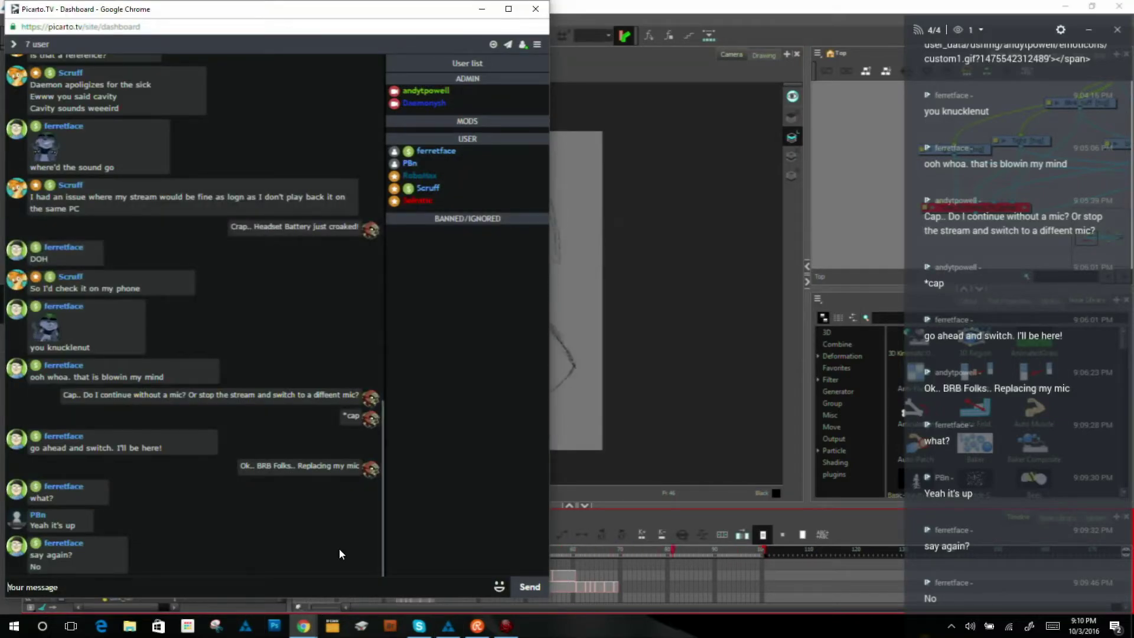
type("Is ")
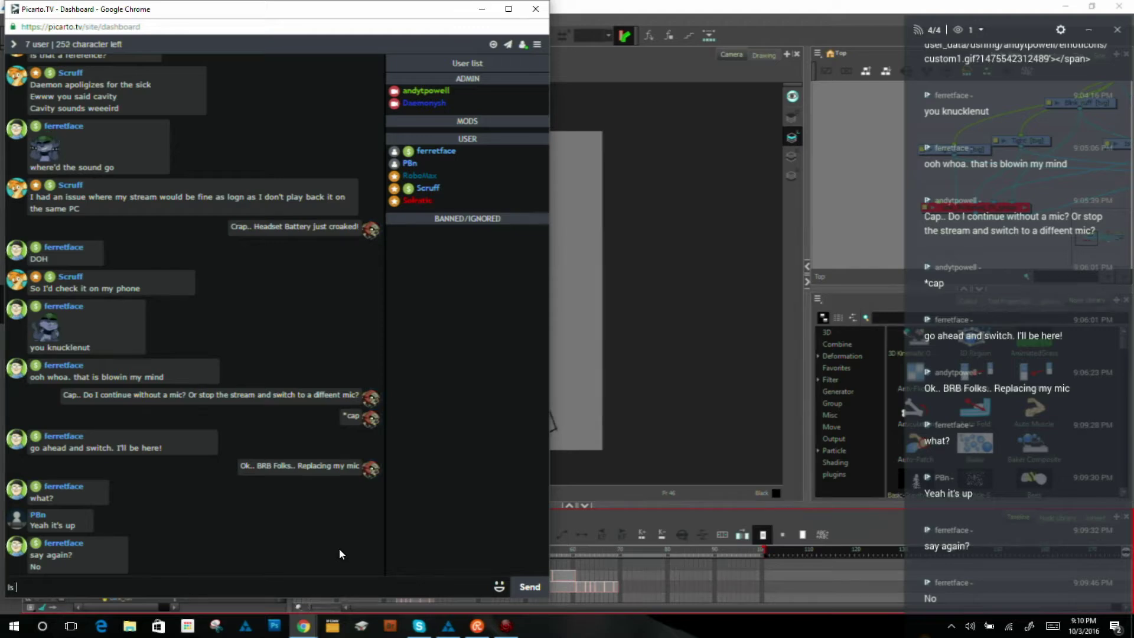
type("the mic ")
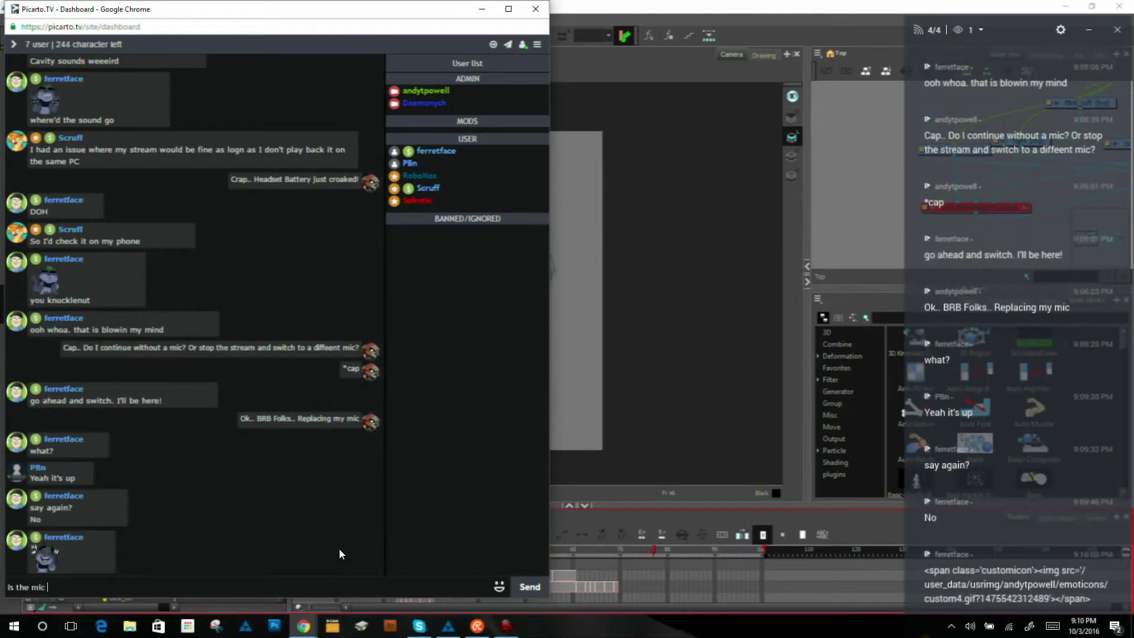
type("muffled ")
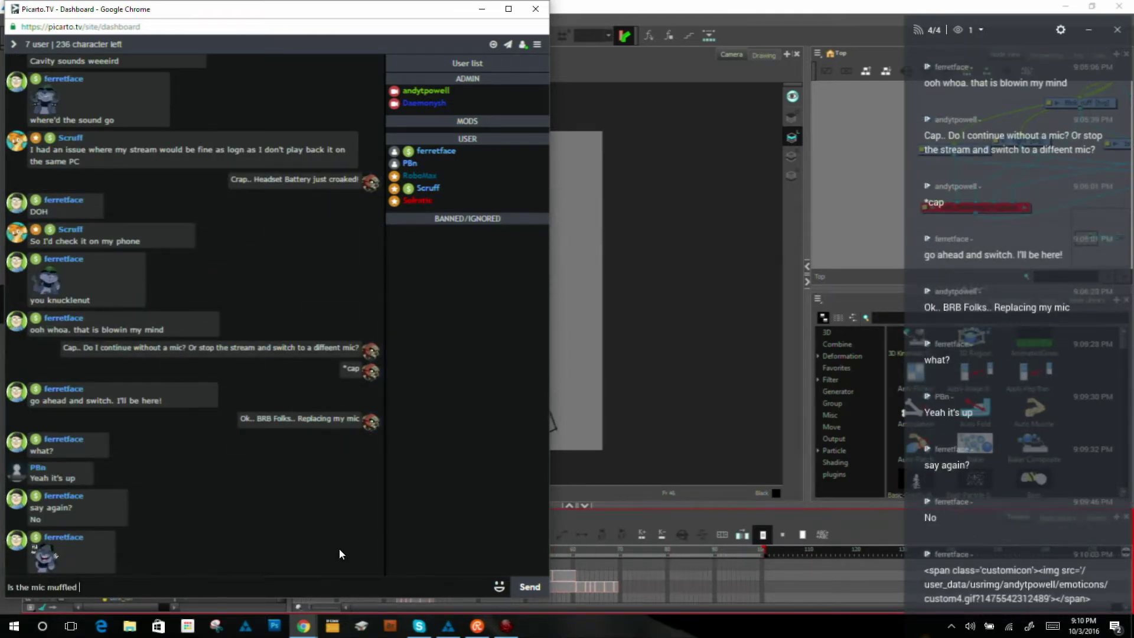
type("or someth")
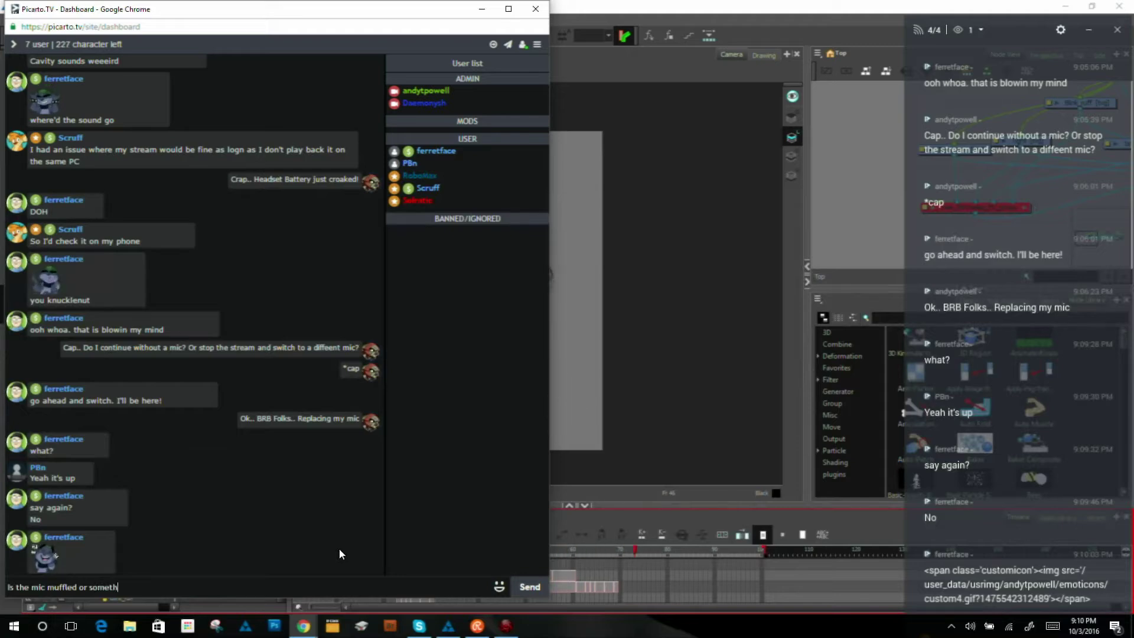
type("ing?")
key("Return")
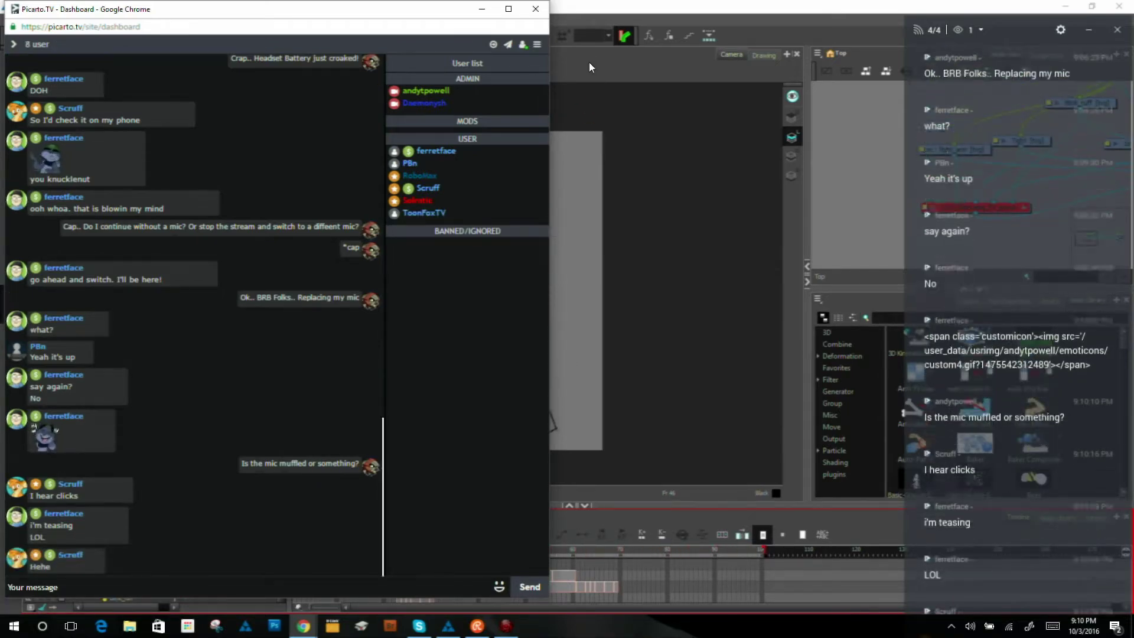
Step: Return to Harmony, replay the Scotty animation to review it, and stop the playback
left_click(589, 70)
left_click(589, 66)
key("Return")
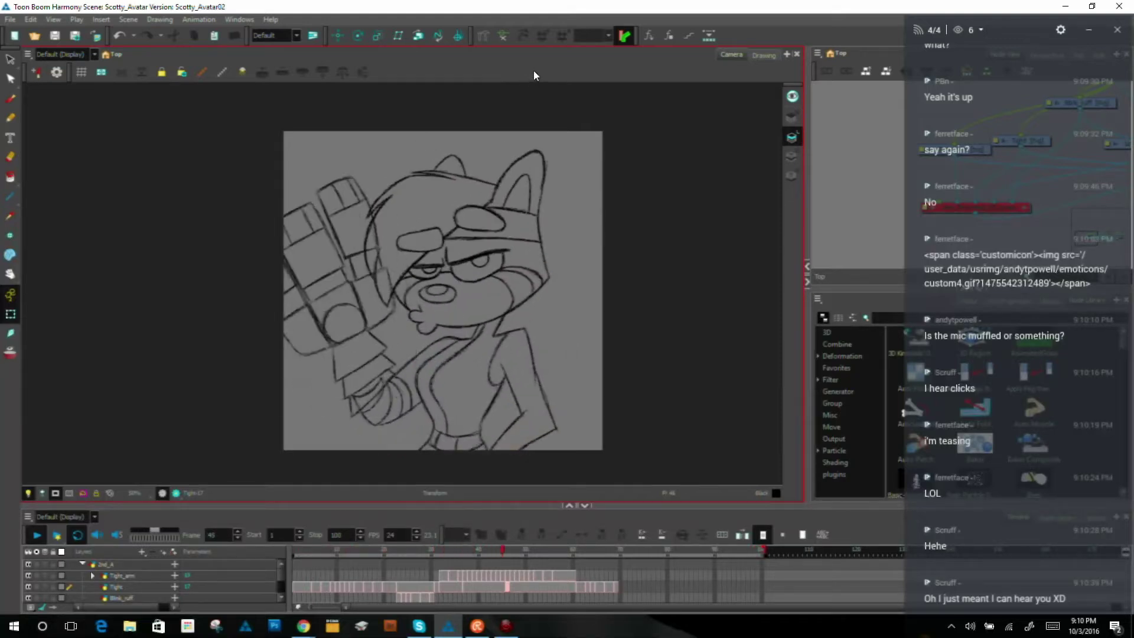
left_click(37, 534)
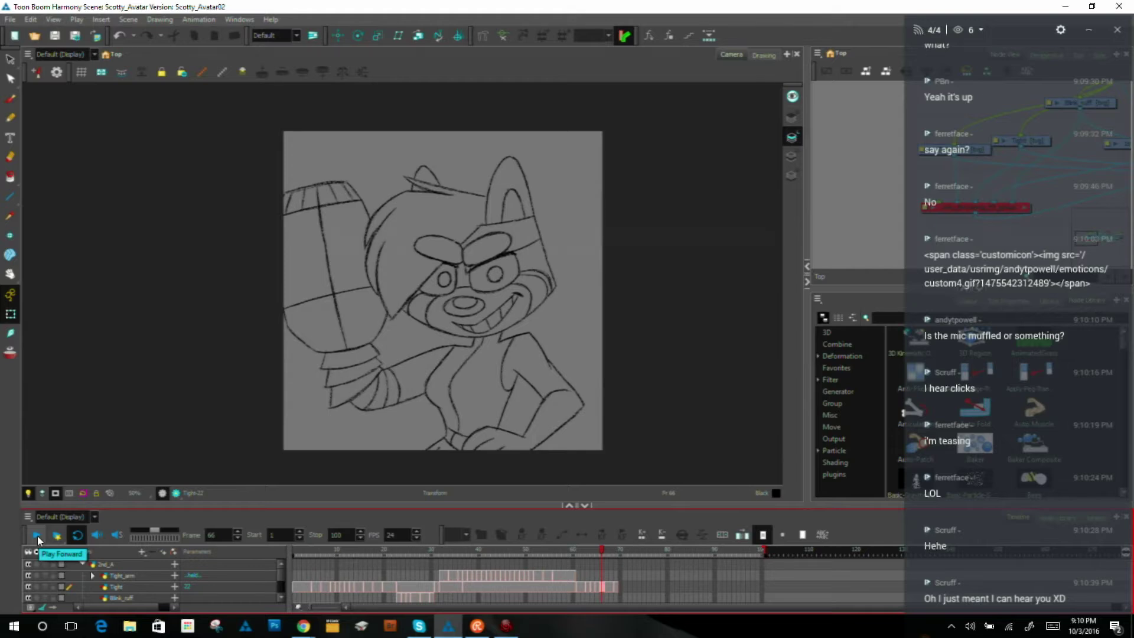
left_click(38, 535)
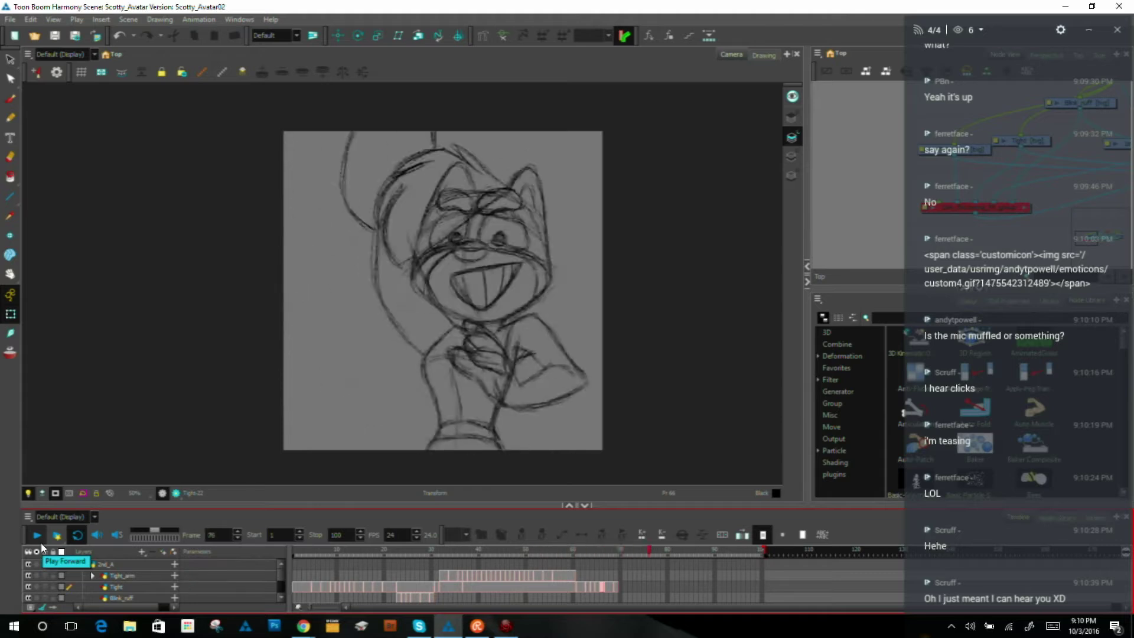
left_click(38, 535)
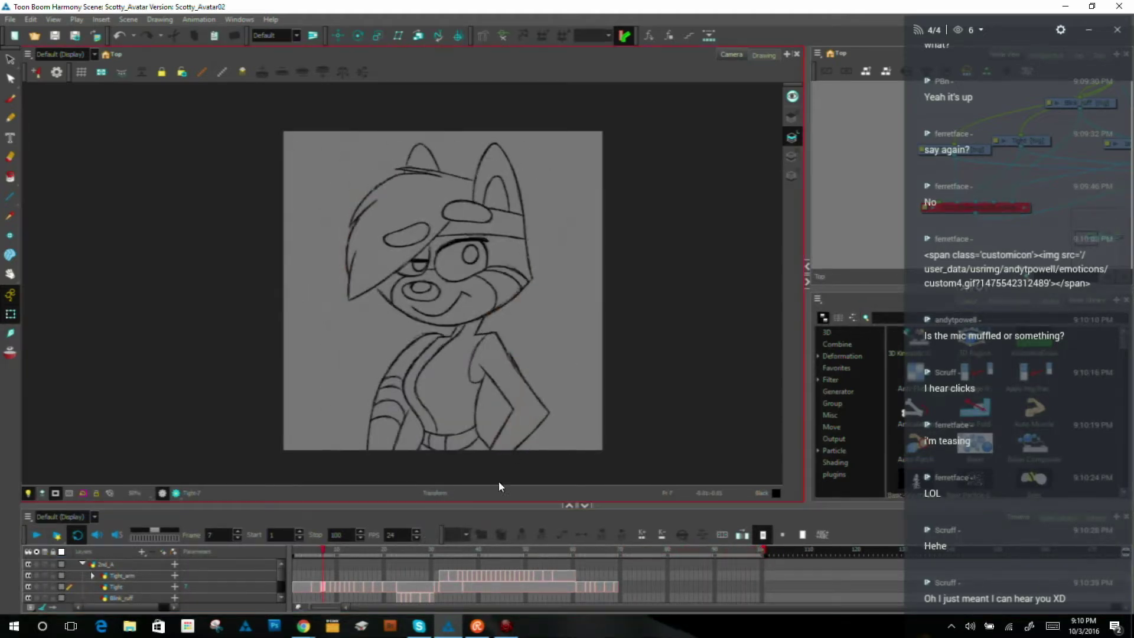
Step: Move the playhead to frame 75 and select that frame's cell on the Tight layer
left_click_drag(599, 548, 644, 552)
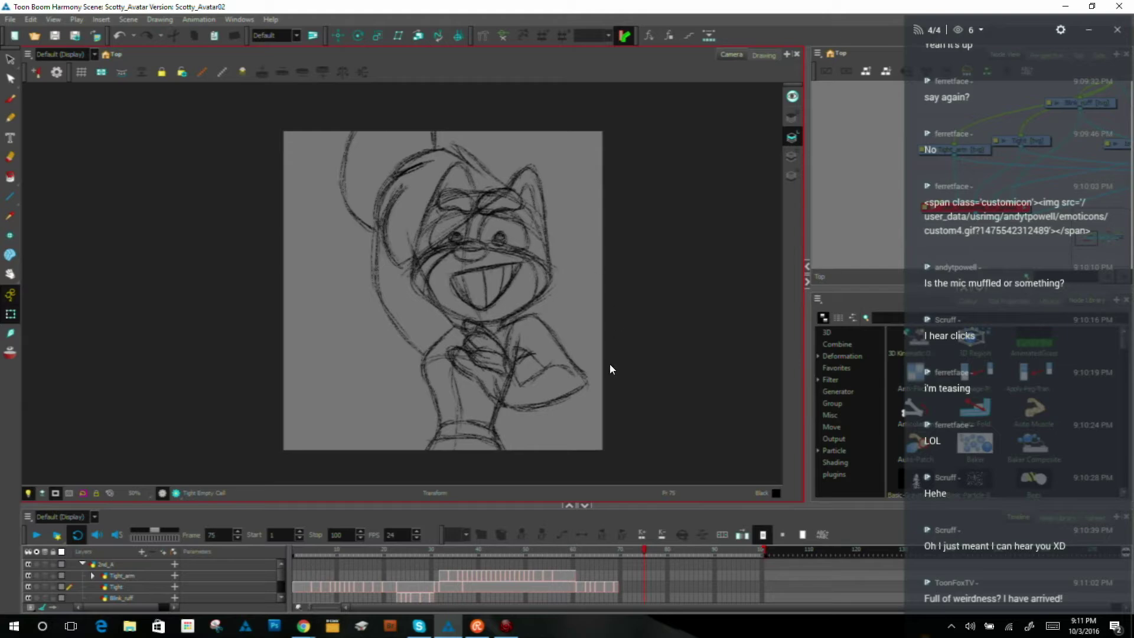
mouse_move(643, 547)
left_mouse_down()
mouse_move(654, 547)
mouse_move(640, 544)
mouse_move(644, 554)
left_mouse_up()
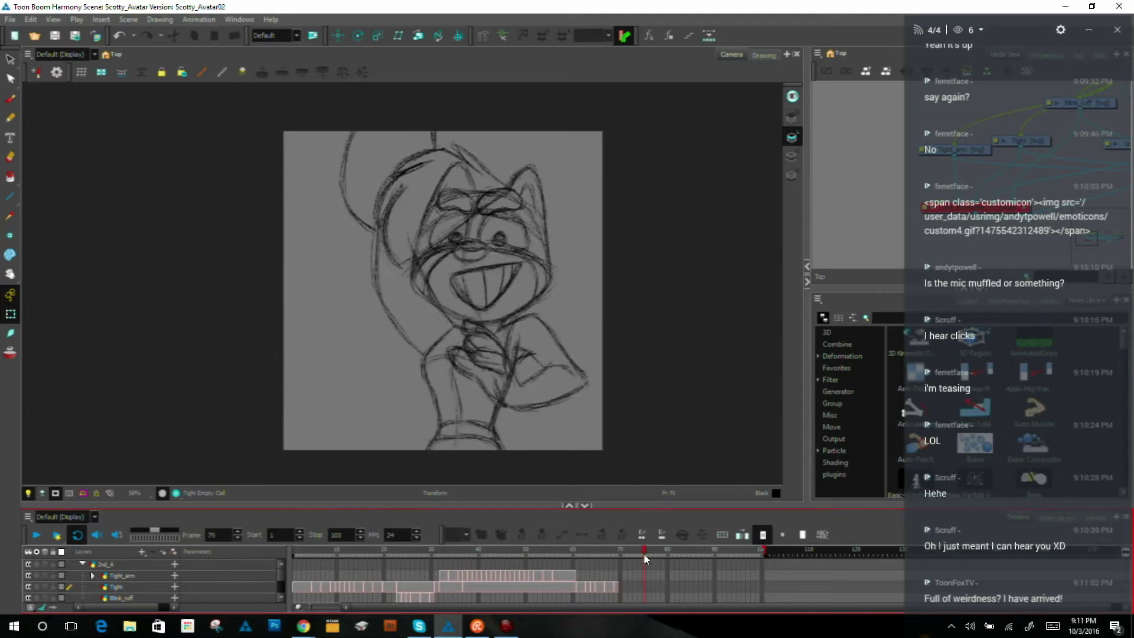
left_click(644, 586)
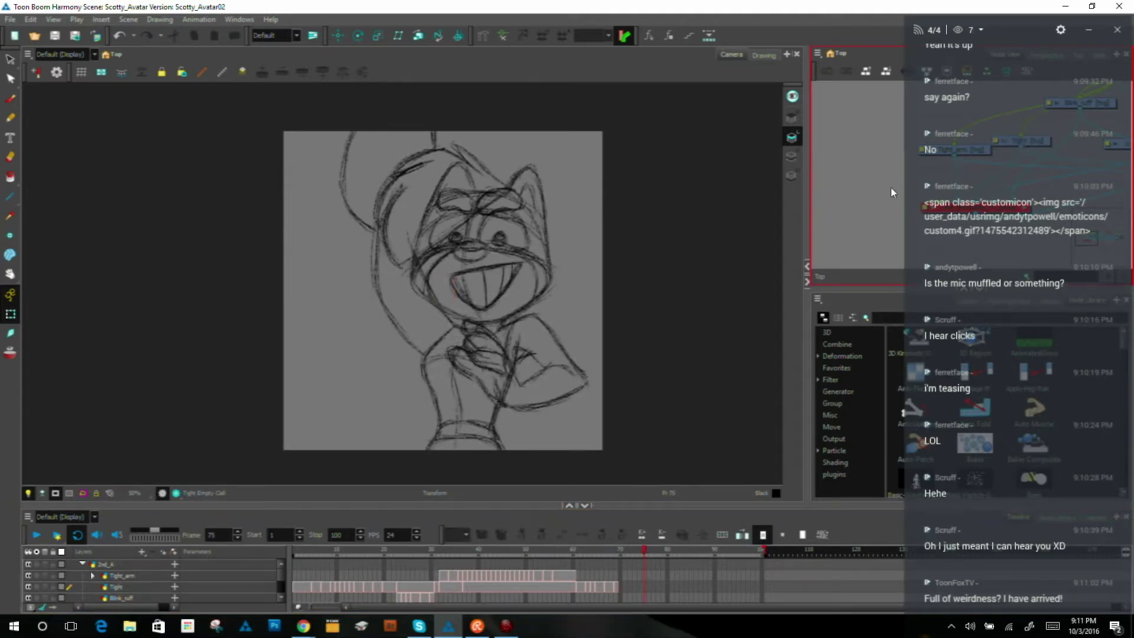
Step: Ink the right-hand contour of Scotty's torso from the waist up to the armpit with the Brush tool
left_click(11, 99)
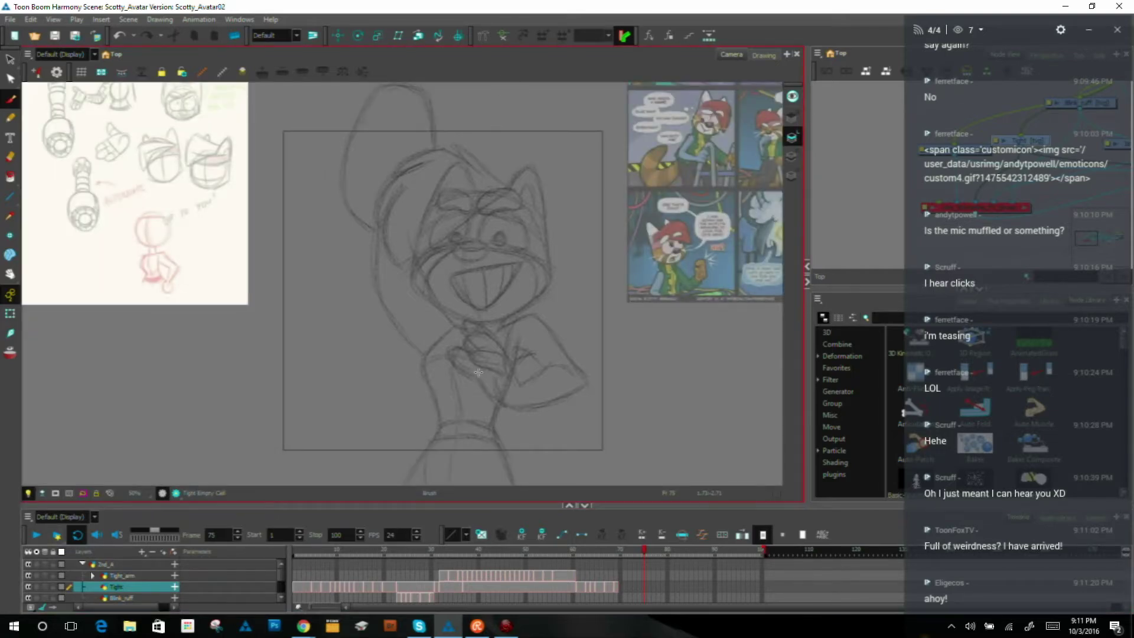
scroll(563, 423, "up", 3)
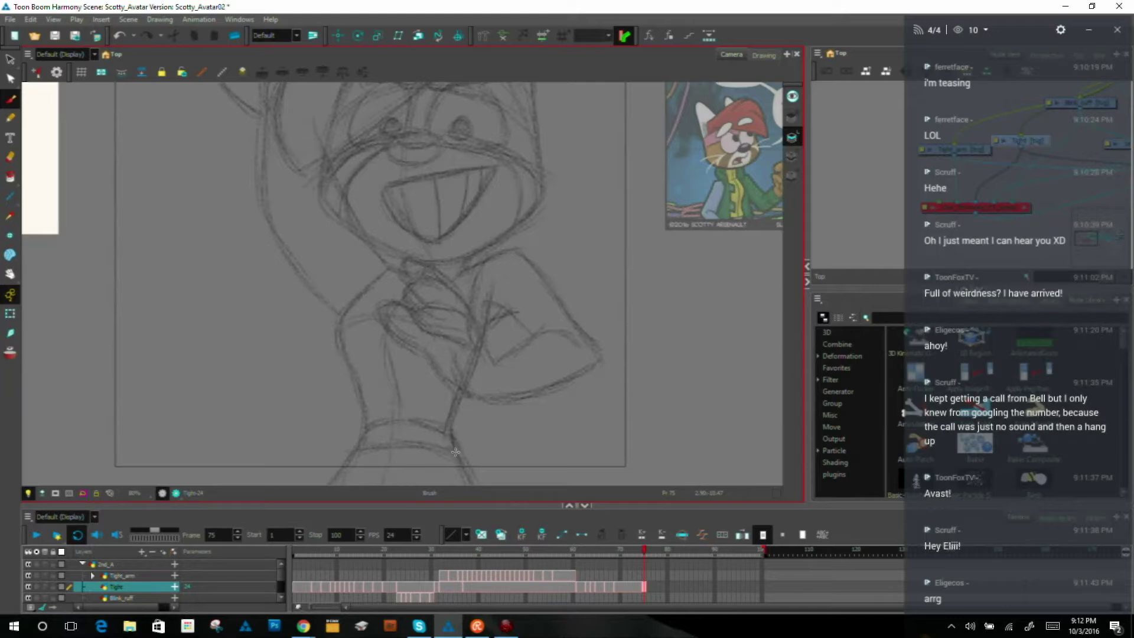
left_click_drag(452, 442, 466, 375)
left_click_drag(488, 308, 482, 338)
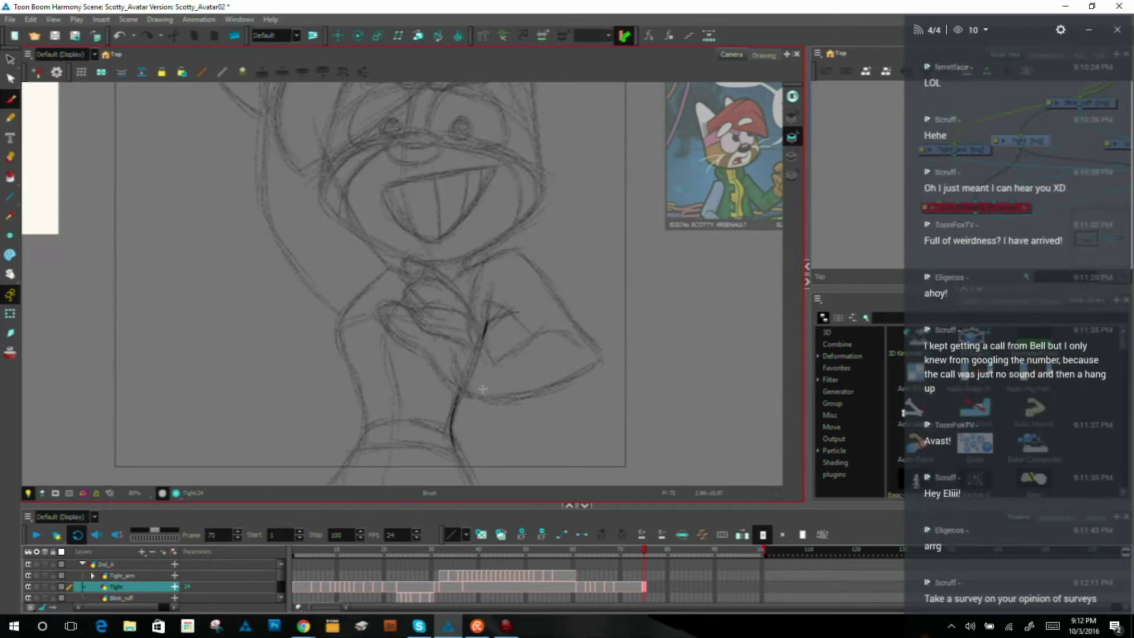
scroll(481, 387, "down", 1)
mouse_move(513, 406)
left_mouse_down()
mouse_move(485, 351)
mouse_move(491, 313)
left_mouse_up()
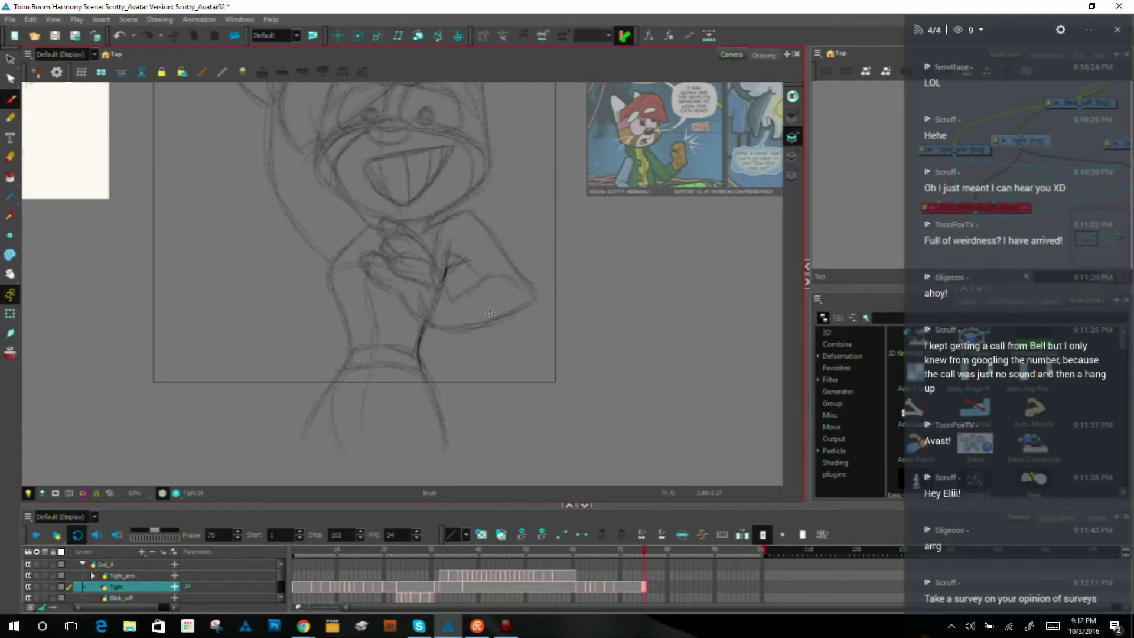
Step: Flip back and forth between frame 75 and the neighbouring frame to compare the poses
key("comma")
key("period")
key("comma")
key("period")
key("comma")
key("period")
key("comma")
key("period")
Step: Ink the left-hand hip and continue the torso contour past the waist up over the shoulder, following the rough
mouse_move(308, 420)
left_mouse_down()
mouse_move(301, 442)
mouse_move(351, 354)
left_mouse_up()
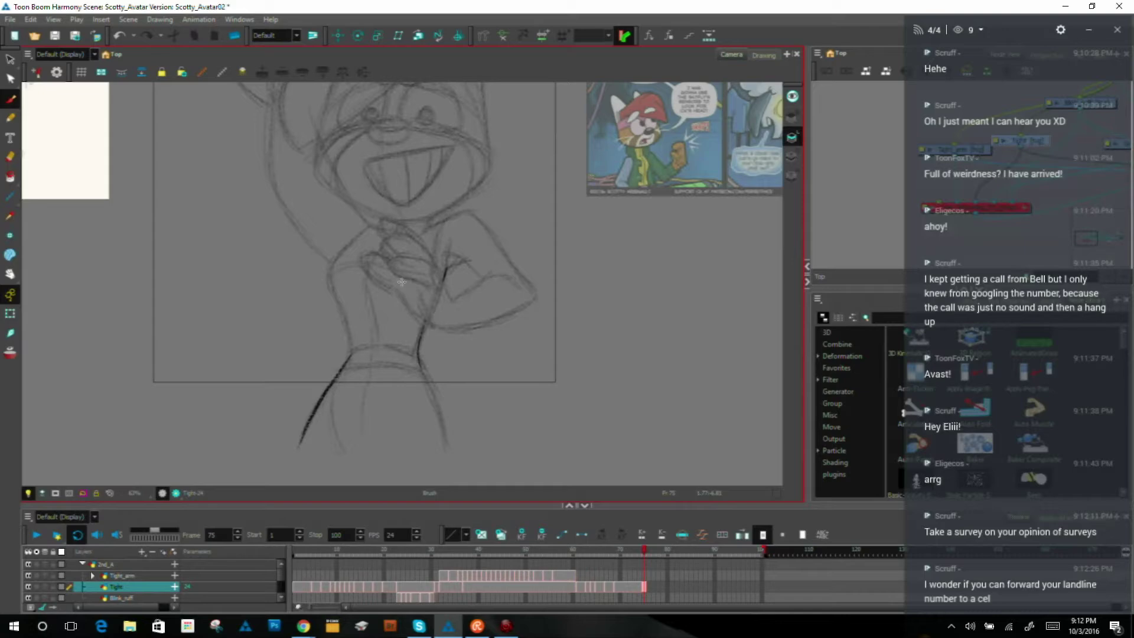
key("comma")
key("period")
left_click_drag(349, 354, 328, 275)
left_click_drag(348, 331, 335, 258)
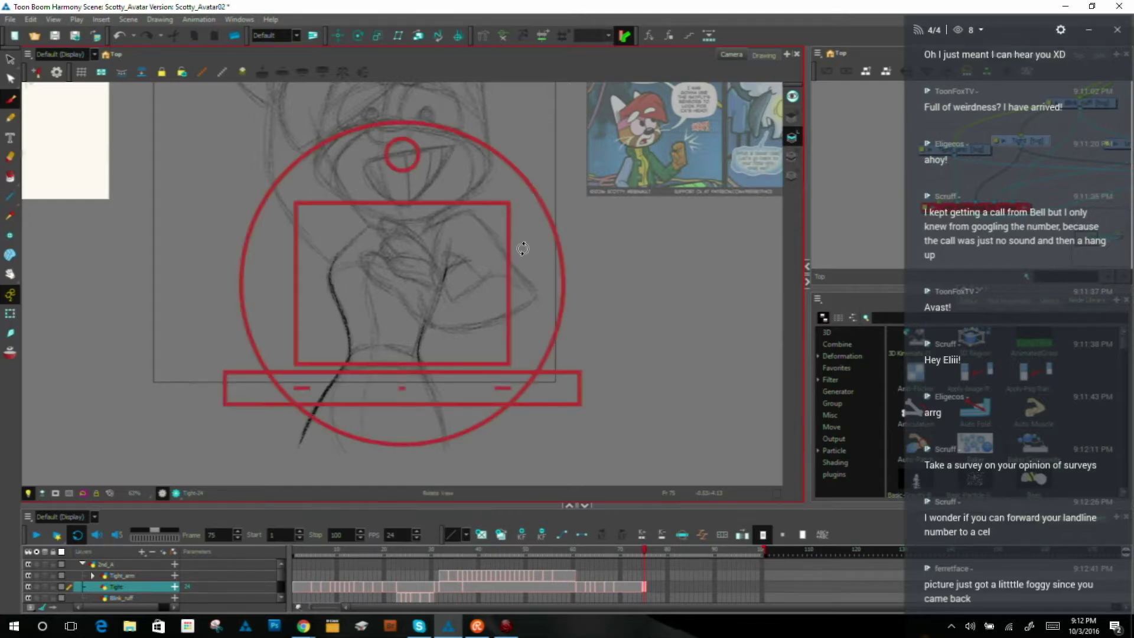
left_click_drag(500, 257, 510, 132)
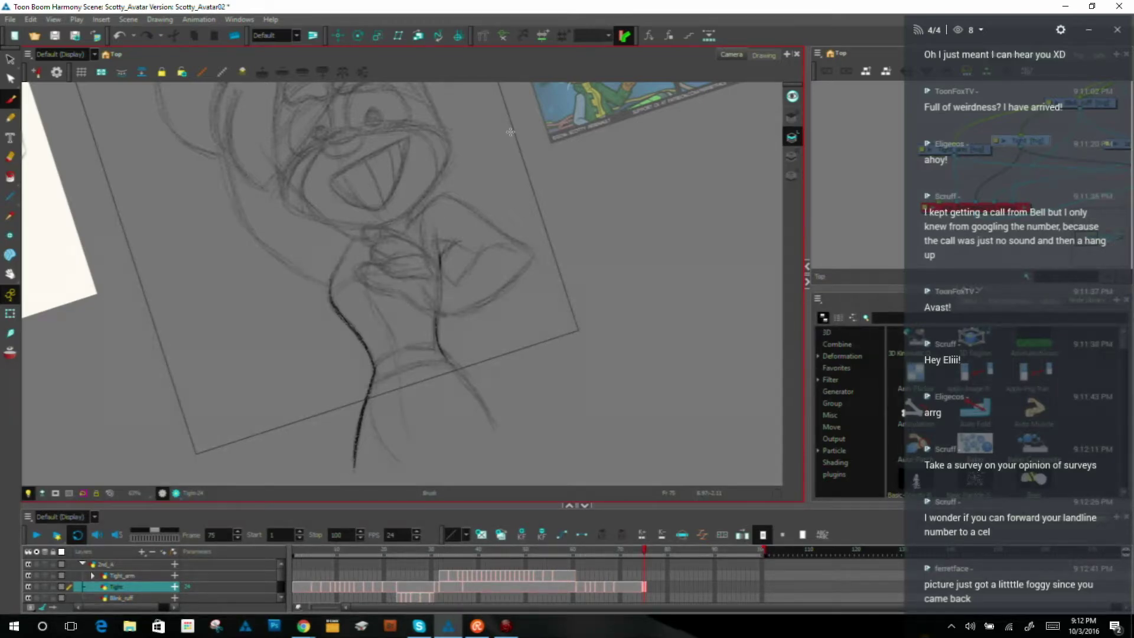
mouse_move(329, 295)
left_mouse_down()
mouse_move(349, 247)
mouse_move(334, 270)
mouse_move(349, 244)
left_mouse_up()
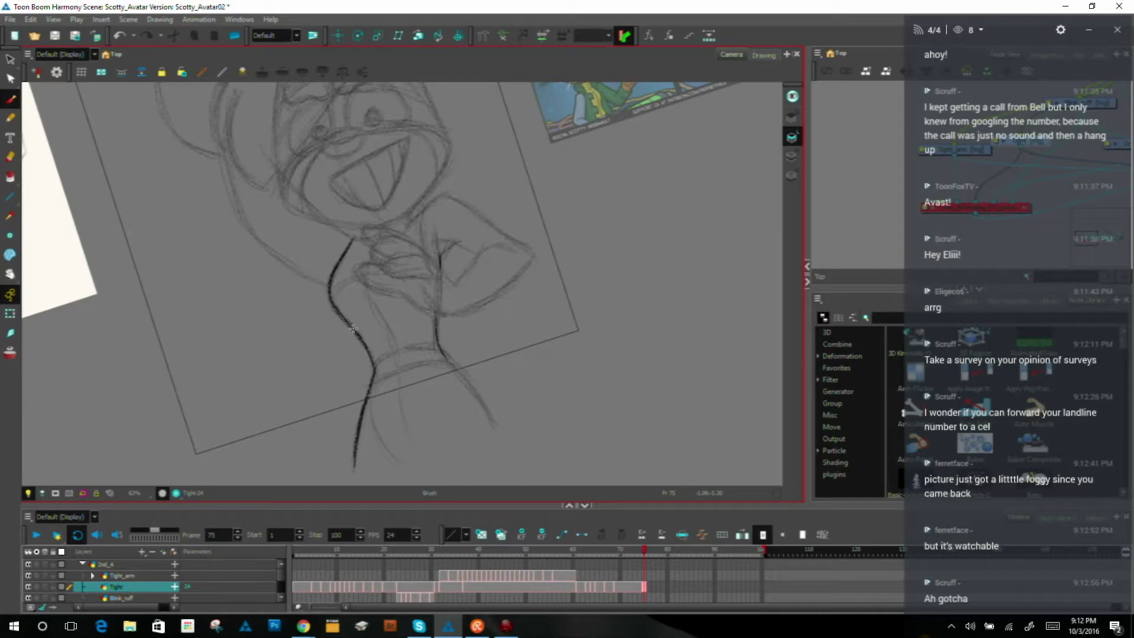
Step: Ink the shoulder of the bent arm and the outer upper-arm line down to the elbow
key("ctrl+alt")
left_click_drag(535, 233, 563, 292)
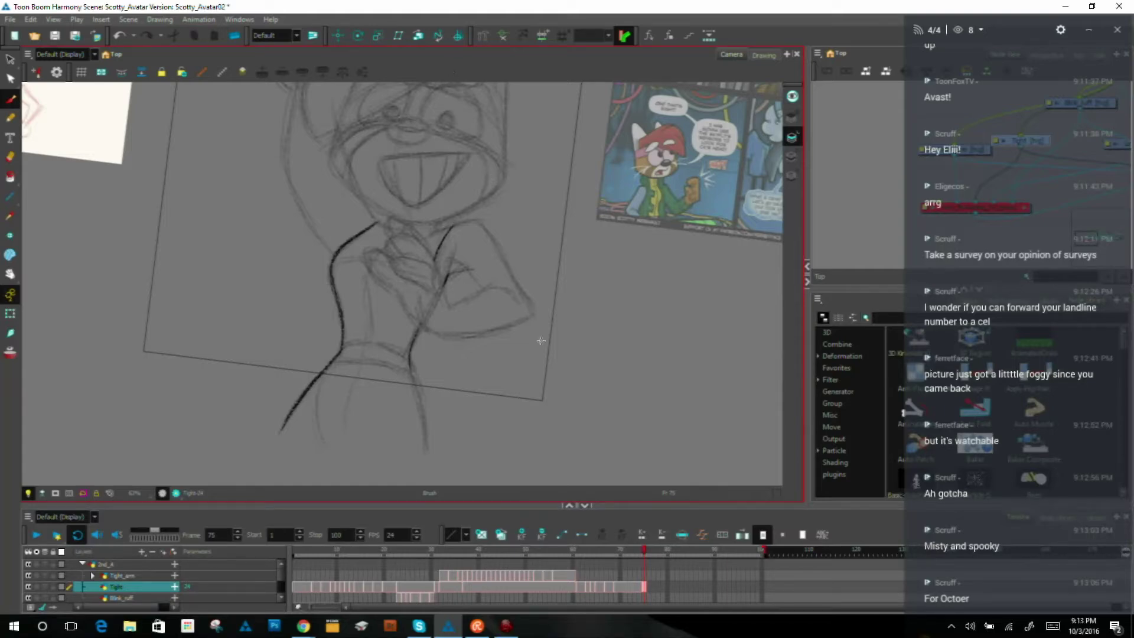
key("ctrl+alt")
mouse_move(576, 350)
left_mouse_down()
mouse_move(593, 291)
mouse_move(388, 221)
left_mouse_up()
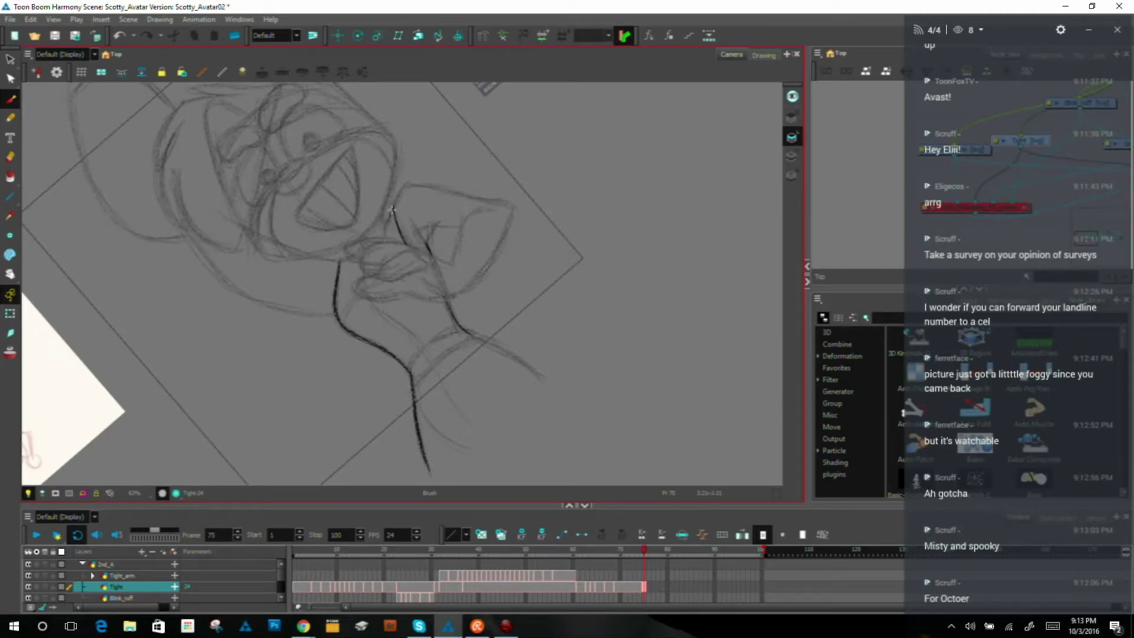
left_click_drag(406, 184, 386, 224)
mouse_move(537, 246)
left_mouse_down()
mouse_move(559, 343)
mouse_move(543, 449)
mouse_move(505, 347)
mouse_move(505, 370)
left_mouse_up()
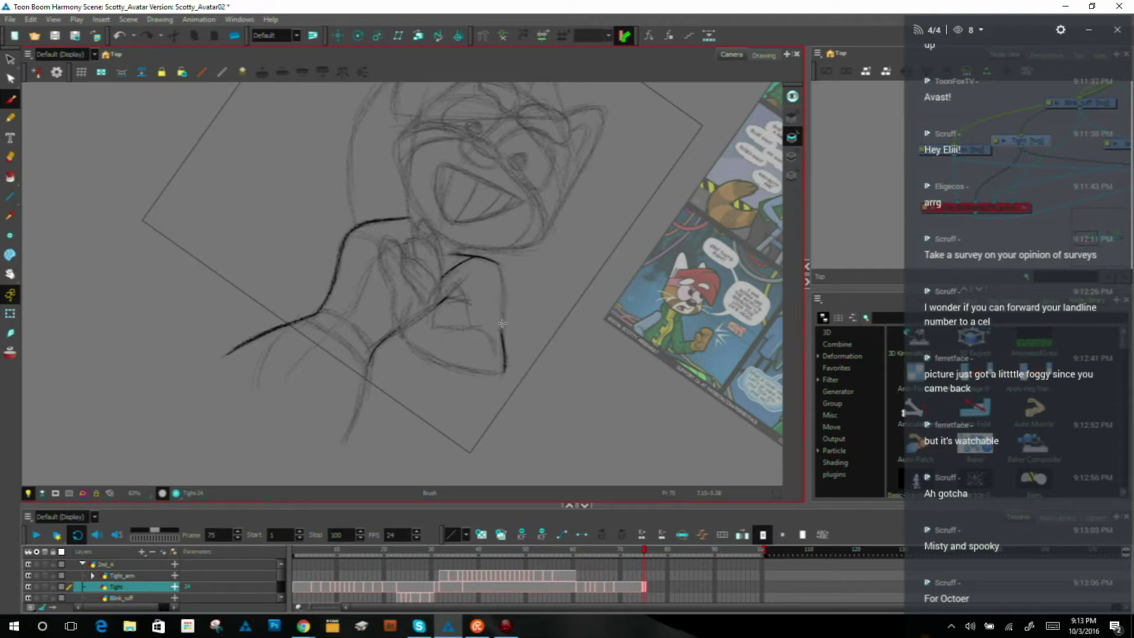
left_click_drag(501, 330, 498, 269)
Step: Ink the inner lines of the bent arm, from the armpit to the crease near the elbow
left_click_drag(454, 285, 470, 328)
mouse_move(601, 384)
left_mouse_down()
mouse_move(557, 169)
mouse_move(452, 160)
left_mouse_up()
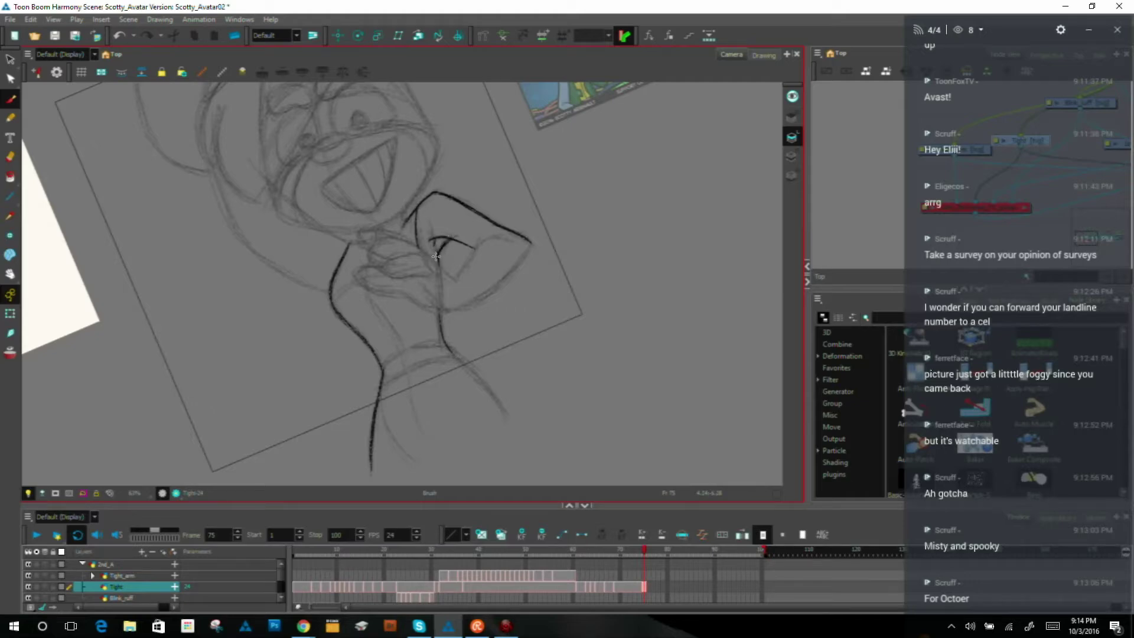
mouse_move(620, 258)
left_mouse_down()
mouse_move(453, 212)
mouse_move(451, 269)
left_mouse_up()
mouse_move(462, 231)
left_mouse_down()
mouse_move(454, 258)
mouse_move(457, 247)
left_mouse_up()
mouse_move(585, 314)
left_mouse_down()
mouse_move(646, 236)
mouse_move(424, 164)
left_mouse_up()
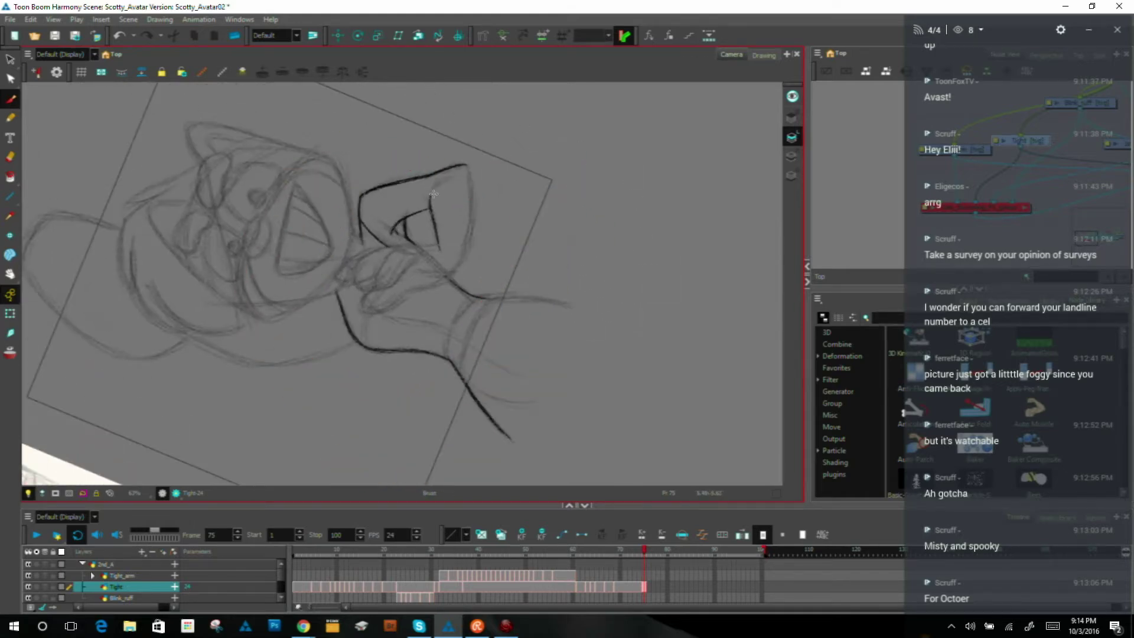
mouse_move(451, 176)
left_mouse_down()
mouse_move(428, 204)
mouse_move(432, 216)
left_mouse_up()
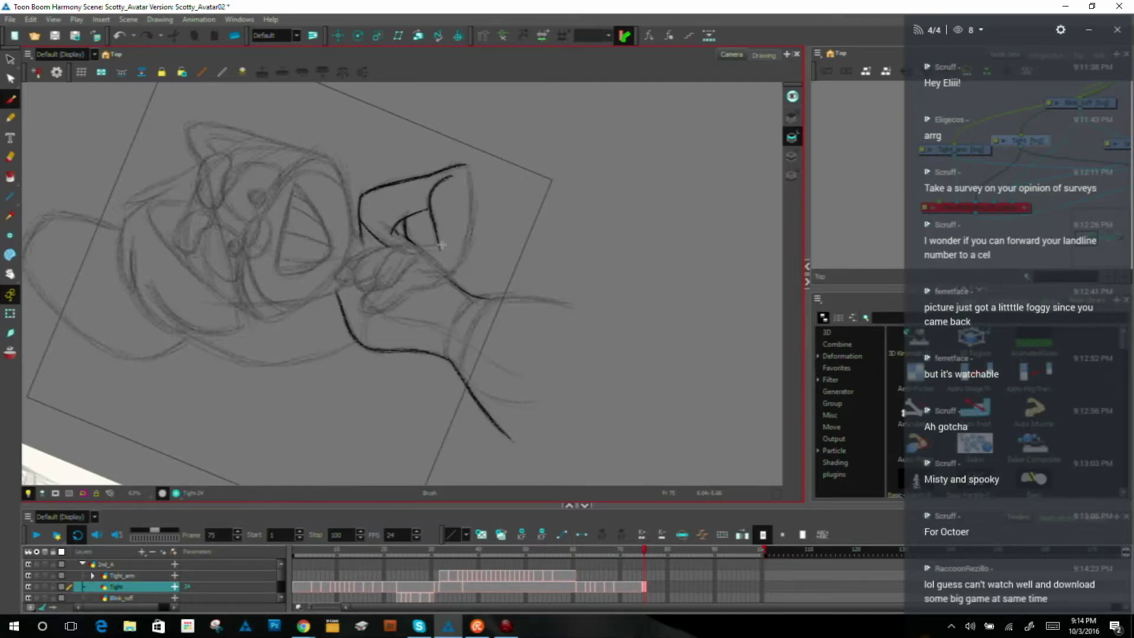
Step: Ink the underside of the bent arm's forearm from the torso out to the elbow
key("ctrl+alt")
left_click_drag(451, 273, 468, 233)
left_click_drag(589, 187, 611, 288, "ctrl+alt")
left_click_drag(451, 300, 510, 225)
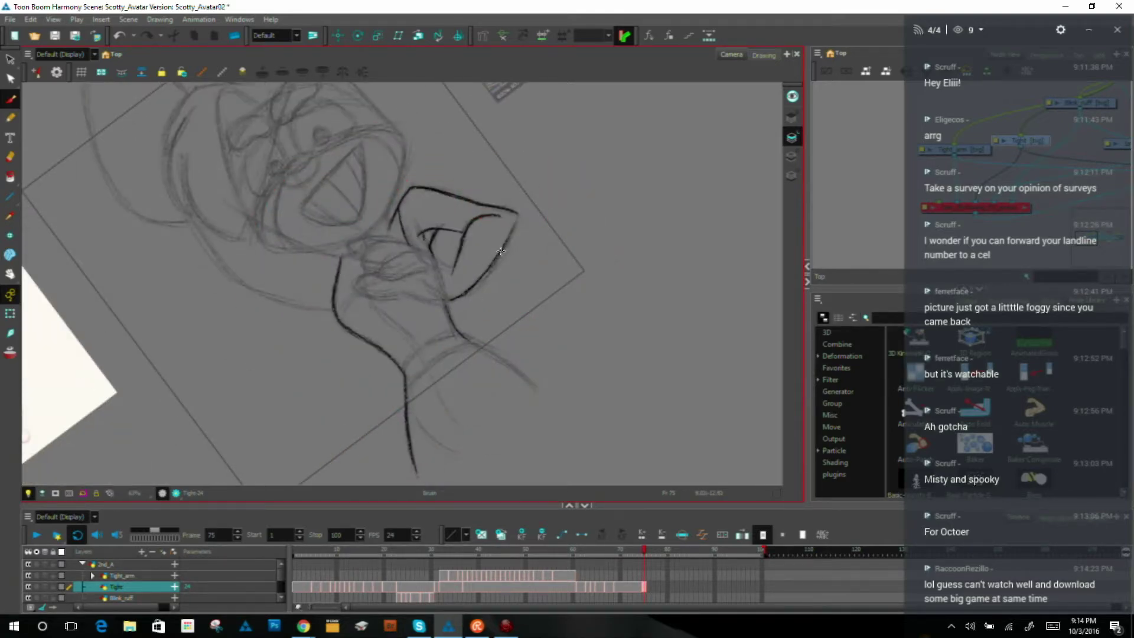
key("ctrl+alt")
left_click_drag(565, 158, 373, 308)
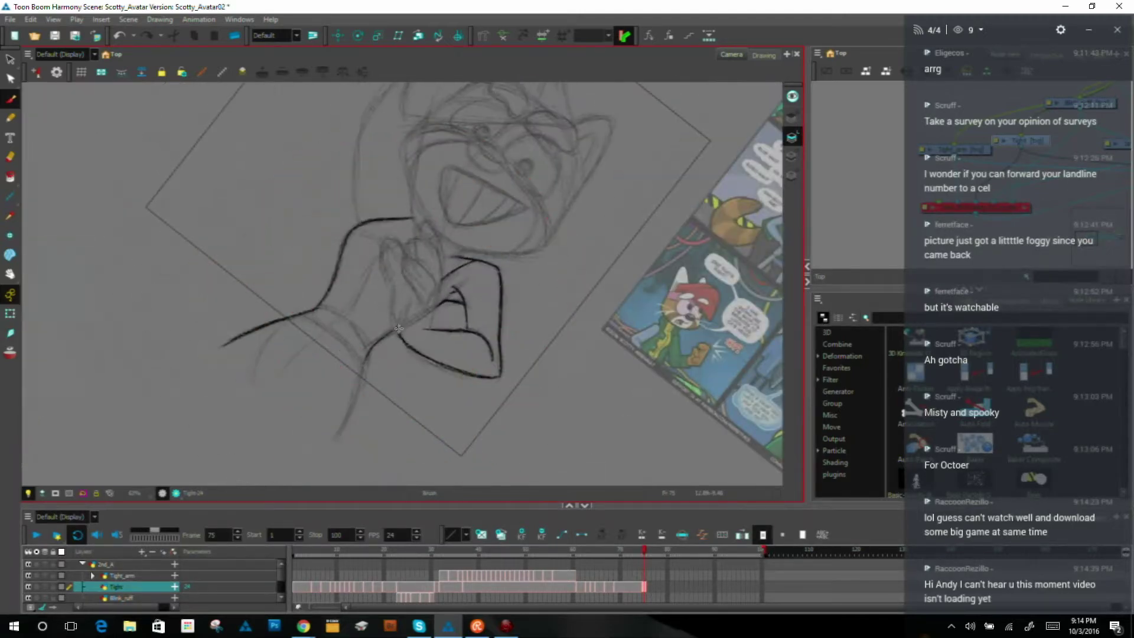
Step: Ink the torso line where it meets the bent arm and the arm's inner edge up along the hand
left_click_drag(401, 335, 400, 317)
left_click_drag(427, 335, 442, 264)
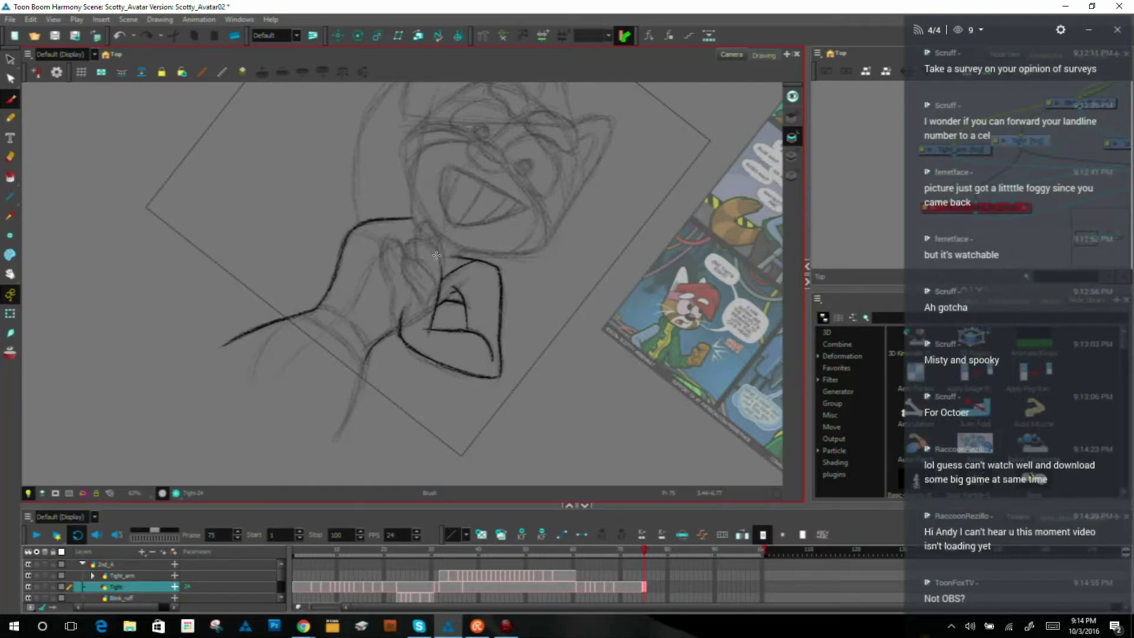
left_click_drag(431, 338, 429, 336)
Step: Ink the upper fingers of the hand resting on the chest, following the rough
key("alt+b")
mouse_move(677, 313)
left_mouse_down("ctrl+alt")
mouse_move(486, 107)
mouse_move(365, 255)
left_mouse_up("ctrl+alt")
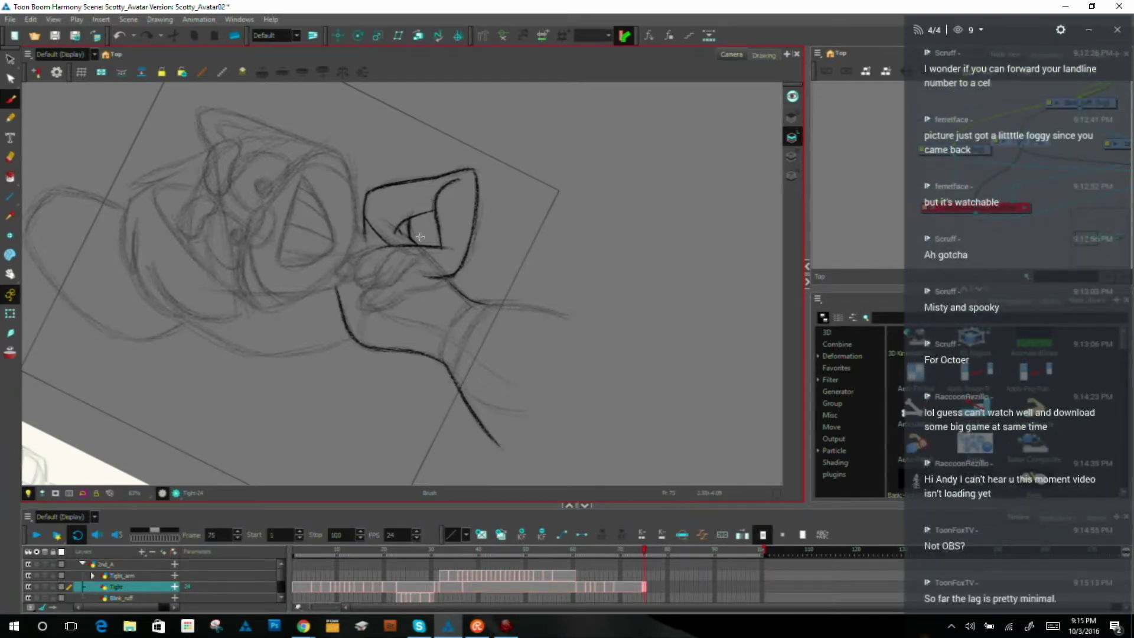
mouse_move(500, 277)
left_mouse_down()
mouse_move(590, 289)
mouse_move(591, 167)
mouse_move(370, 264)
left_mouse_up()
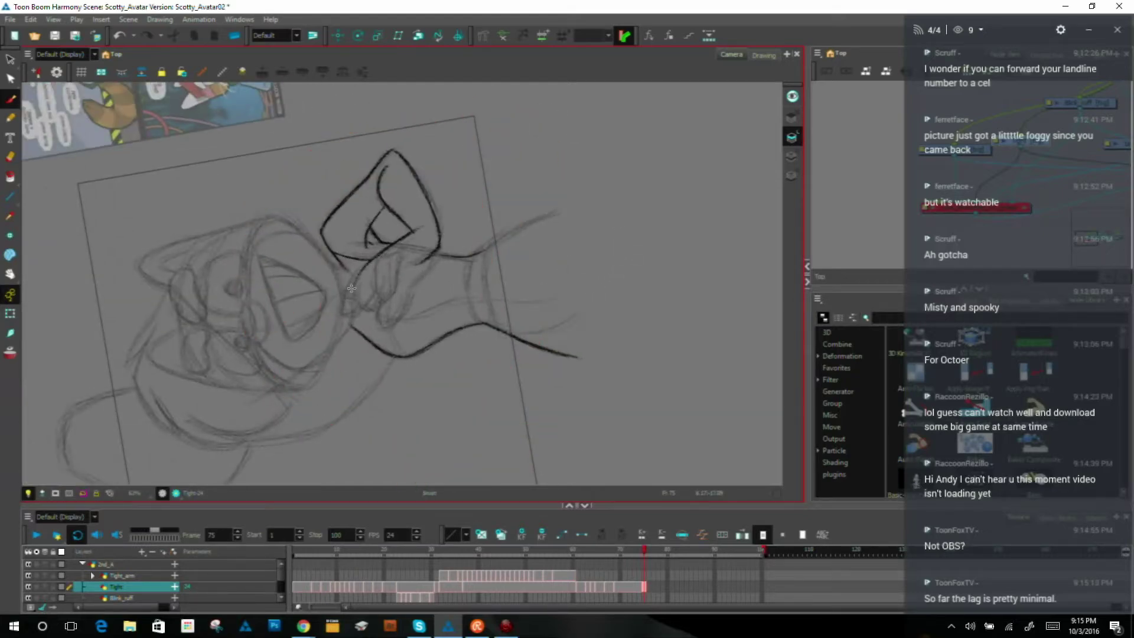
mouse_move(359, 274)
left_mouse_down()
mouse_move(358, 305)
mouse_move(370, 314)
mouse_move(375, 303)
left_mouse_up()
left_click_drag(385, 299, 397, 278)
mouse_move(346, 293)
left_mouse_down()
mouse_move(343, 313)
mouse_move(357, 307)
left_mouse_up()
key("shift+x")
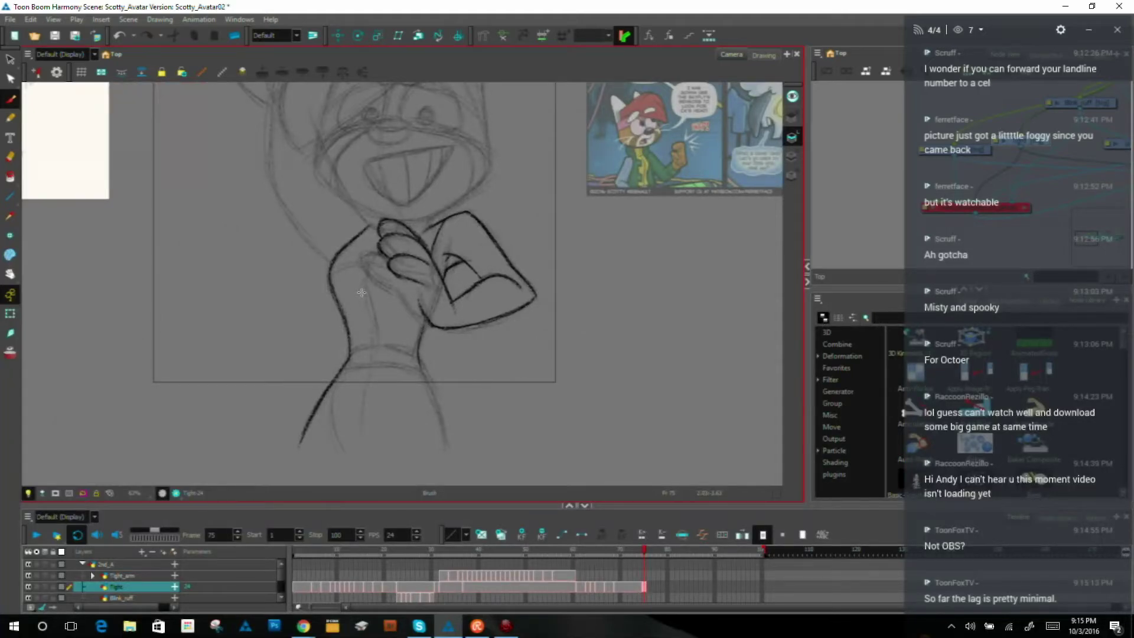
Step: Ink the lowest finger of the chest hand and the palm edge back to the forearm
left_click_drag(552, 295, 429, 120)
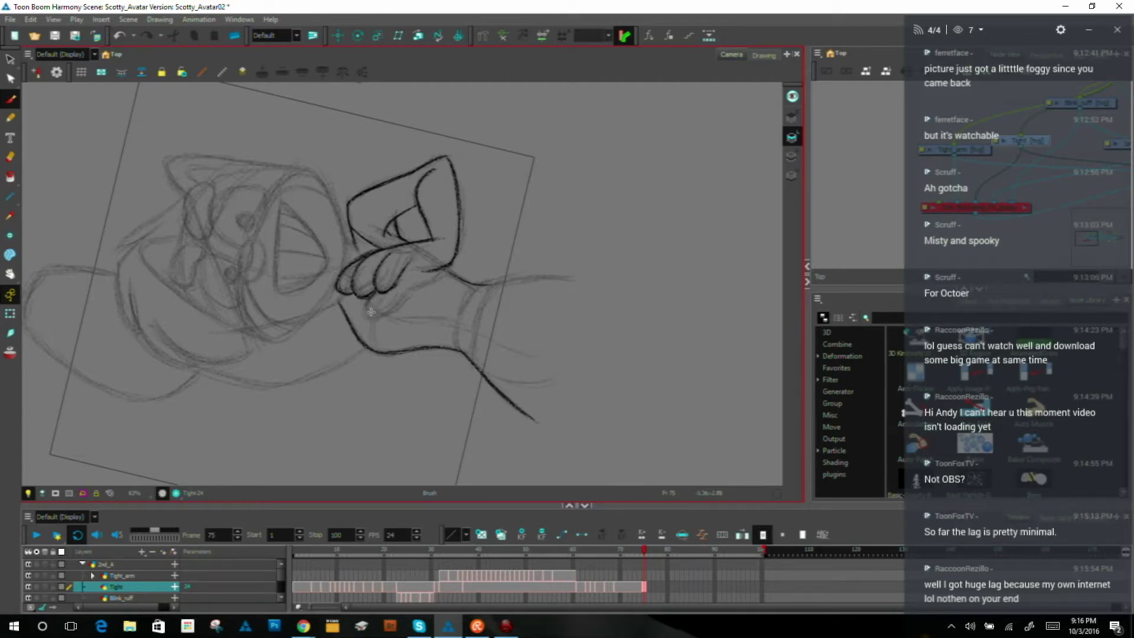
mouse_move(379, 309)
left_mouse_down()
mouse_move(370, 313)
mouse_move(390, 301)
left_mouse_up()
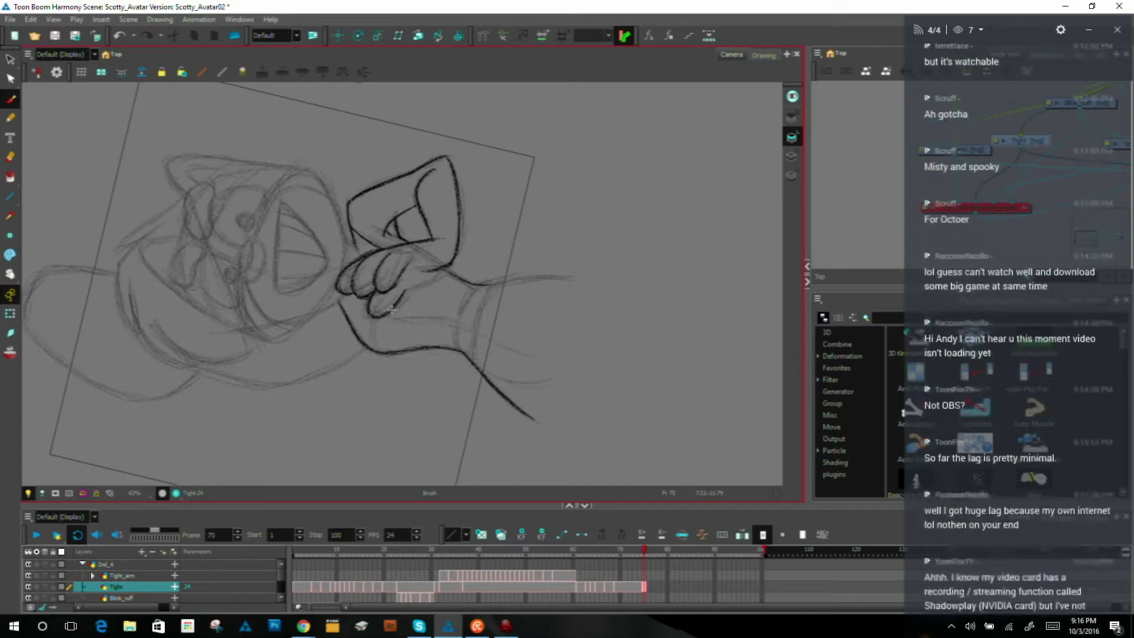
left_click_drag(405, 290, 439, 273)
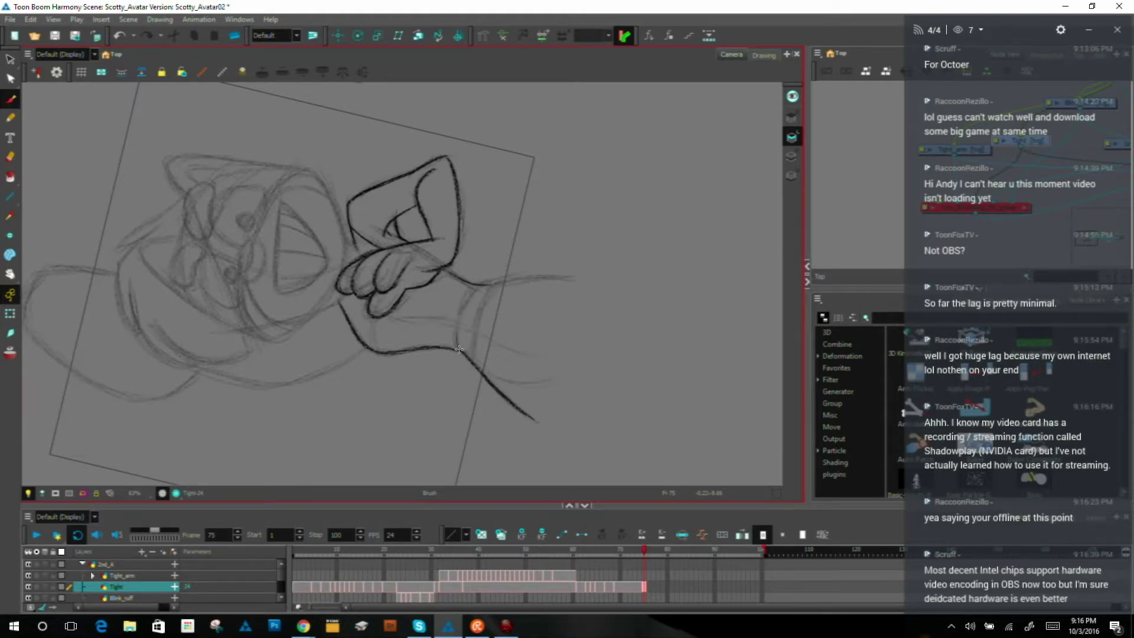
Step: Ink the curved waistband lines across the waist and the right-hand hip contour below them
mouse_move(457, 334)
left_mouse_down()
mouse_move(482, 283)
mouse_move(460, 307)
mouse_move(478, 287)
mouse_move(459, 336)
left_mouse_up()
left_click_drag(493, 286, 472, 348)
key("shift+x")
left_click_drag(420, 355, 441, 427)
mouse_move(427, 382)
left_mouse_down()
mouse_move(445, 439)
mouse_move(443, 430)
left_mouse_up()
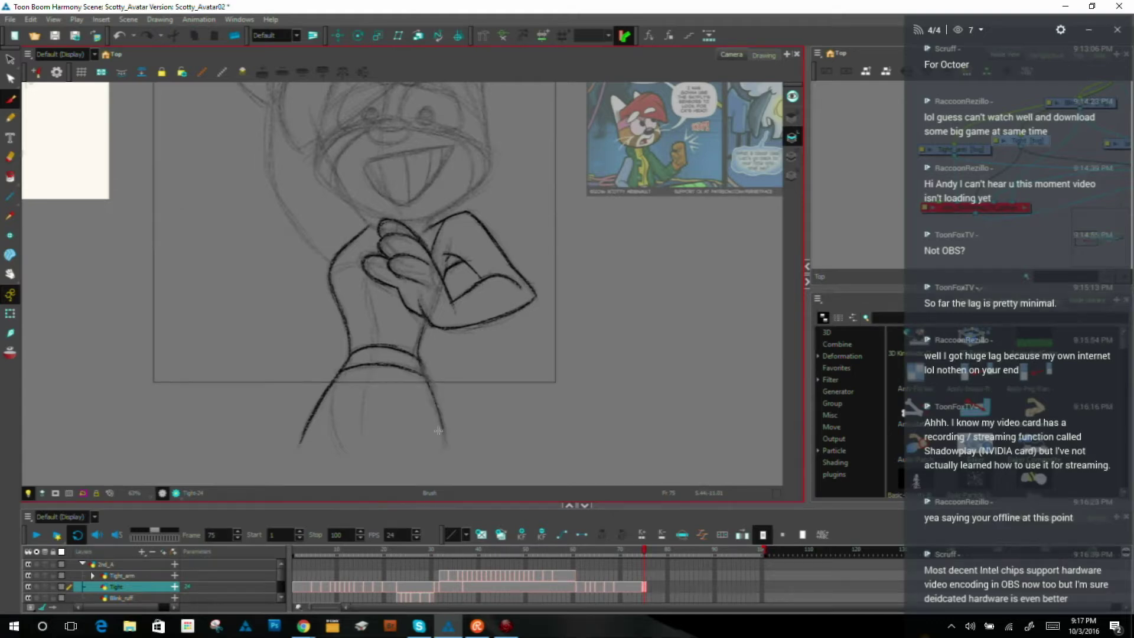
Step: Ink the inner detail lines of the body: the left-hand leg line, the waistband divider and the vertical torso line
key(".")
key("comma")
key("period")
mouse_move(346, 456)
left_mouse_down()
mouse_move(339, 399)
mouse_move(342, 454)
mouse_move(335, 435)
mouse_move(344, 375)
left_mouse_up()
key("comma")
key("period")
left_click_drag(385, 362, 385, 347)
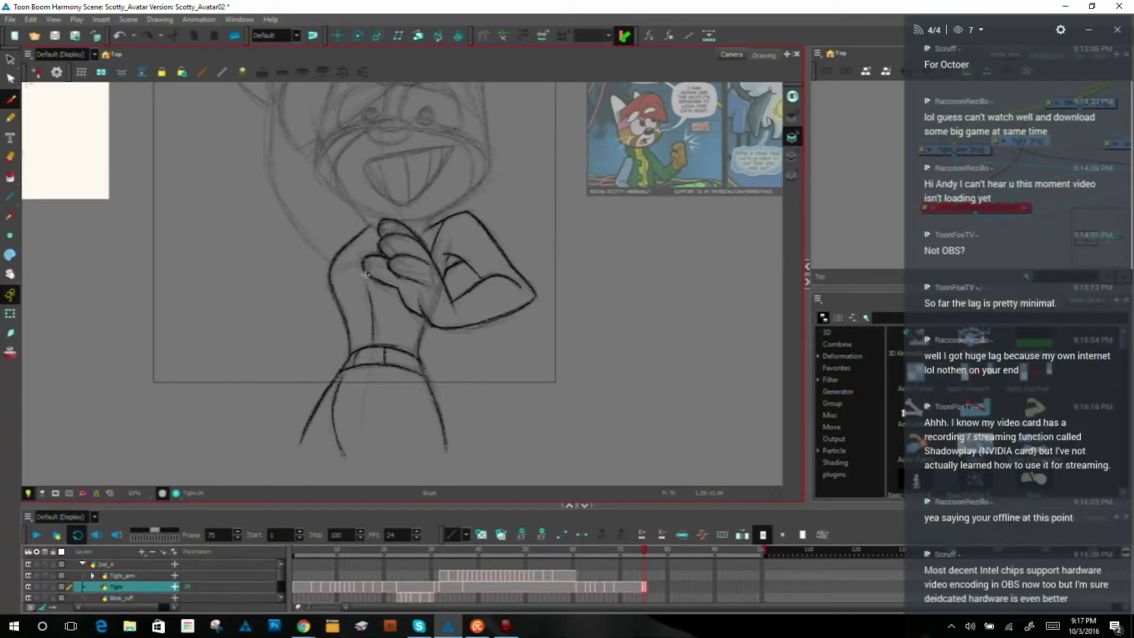
Step: Flip back and forth between frames 74 and 75 to compare the inked body with the preceding drawing
key("comma")
key("period")
key("comma")
key("period")
key("comma")
key("period")
key("comma")
key("period")
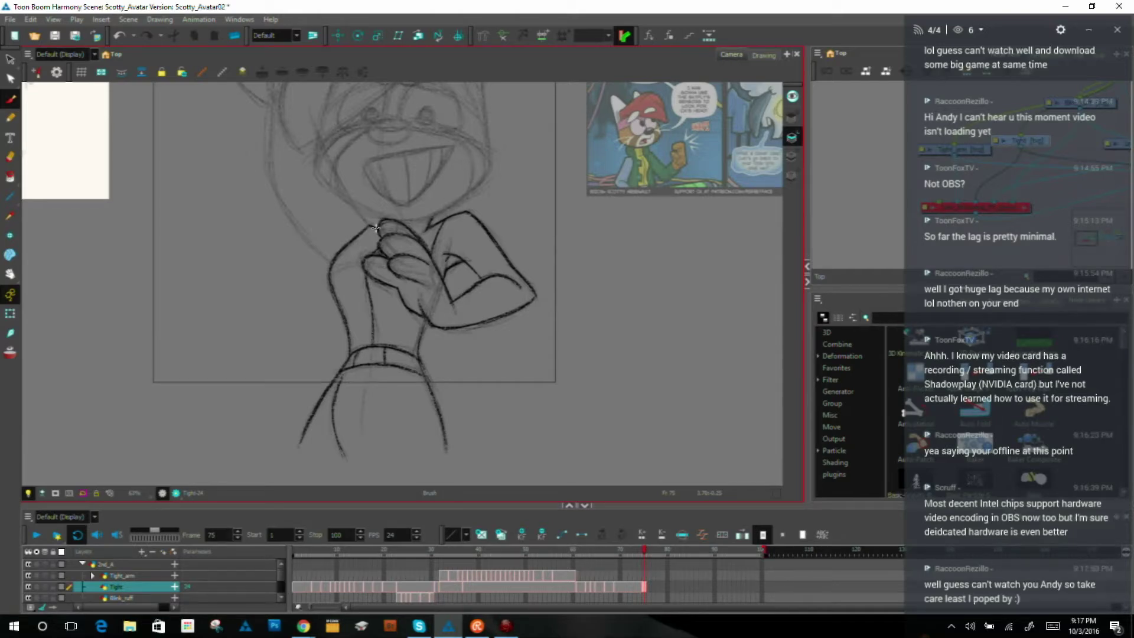
Step: Examine the inked lines of the hand and bent arm up close, and compare the pose with its neighbouring drawings
key("space")
left_click_drag(554, 198, 483, 312)
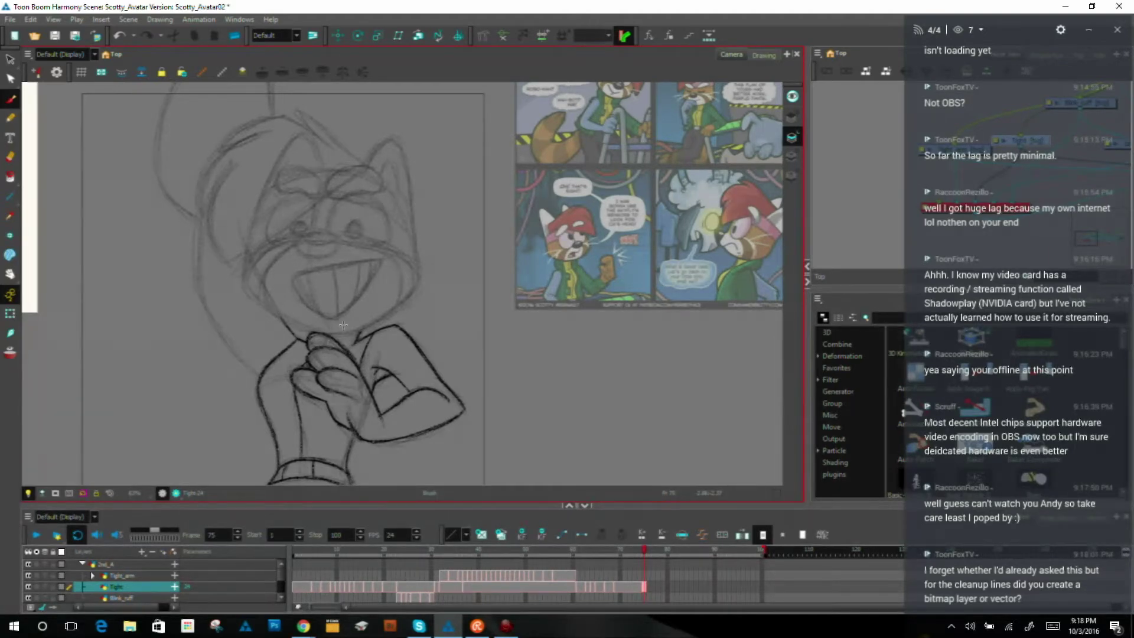
scroll(364, 421, "up", 5)
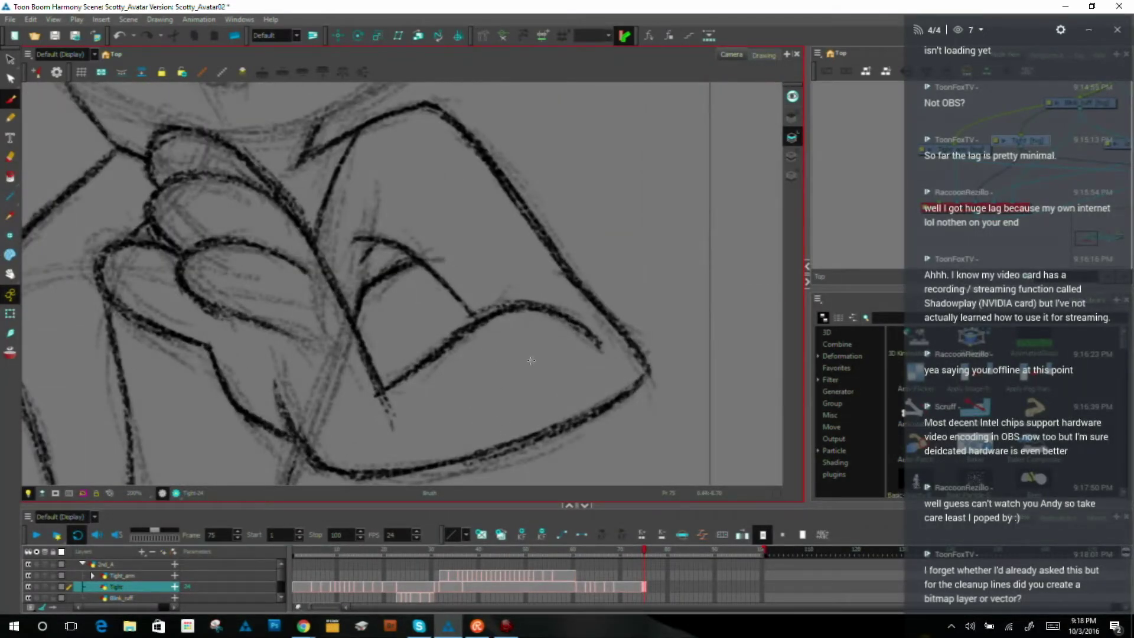
scroll(531, 361, "down", 4)
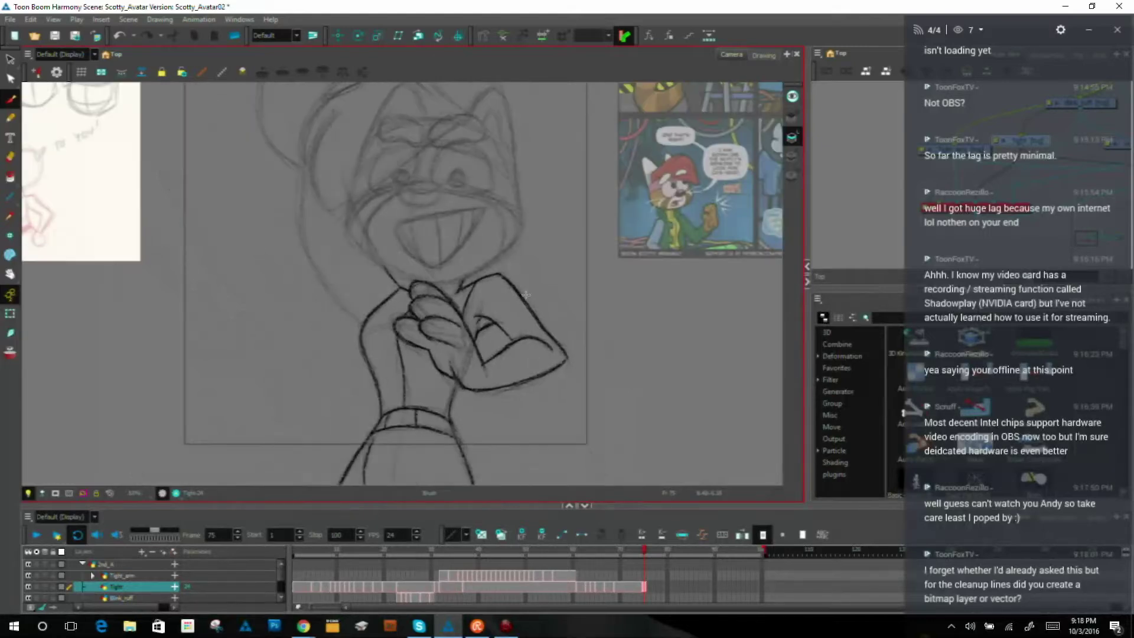
left_click_drag(602, 337, 572, 381)
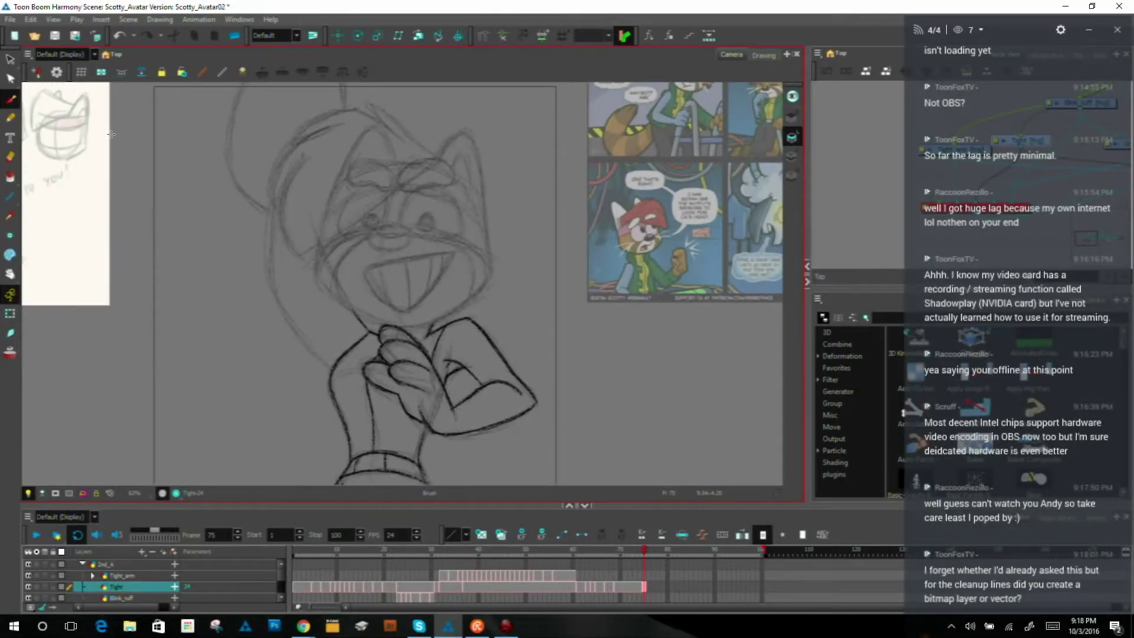
key("f")
key("g")
key("f")
key("g")
Step: Locate the rough drawing nodes in the node network and select 1st_Pass_A as the active drawing
left_click(952, 124)
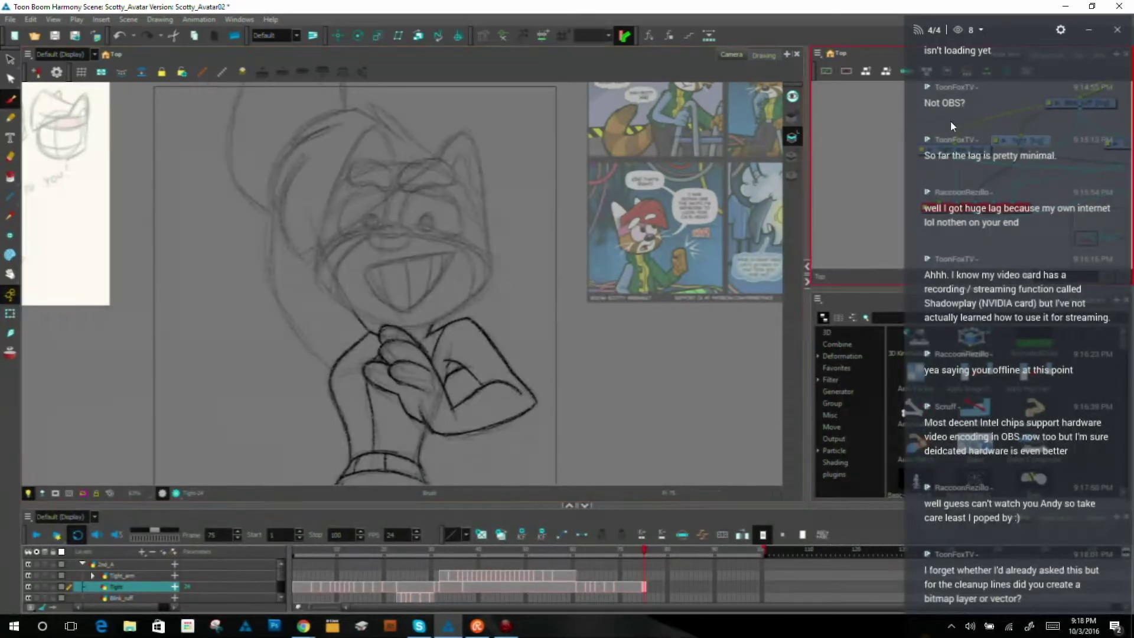
left_click(858, 192)
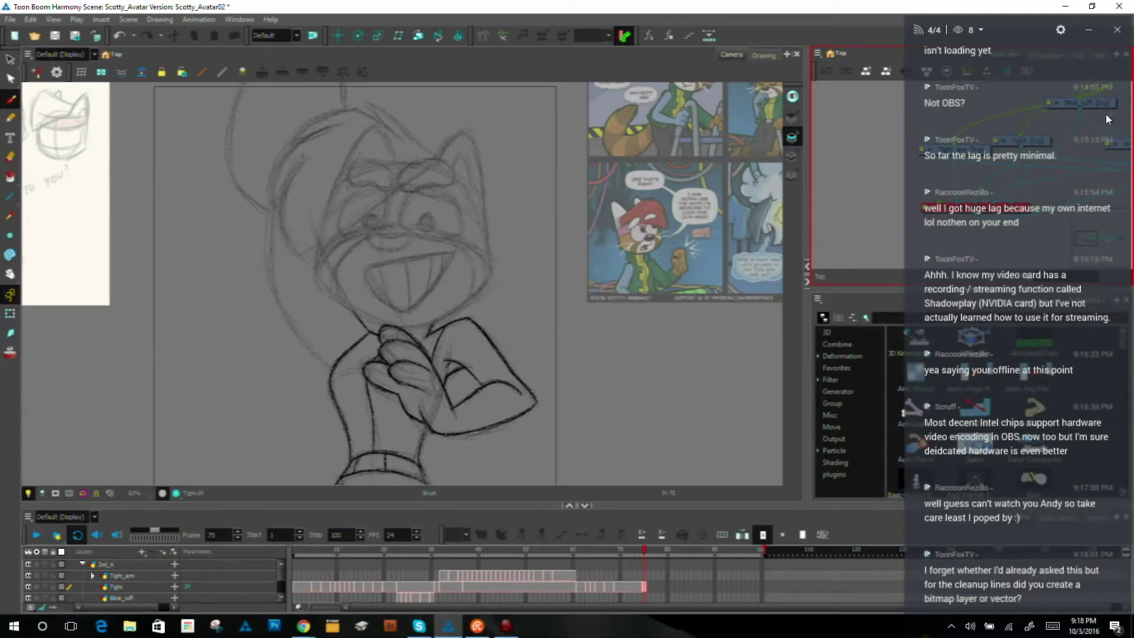
left_click_drag(1088, 174, 975, 160)
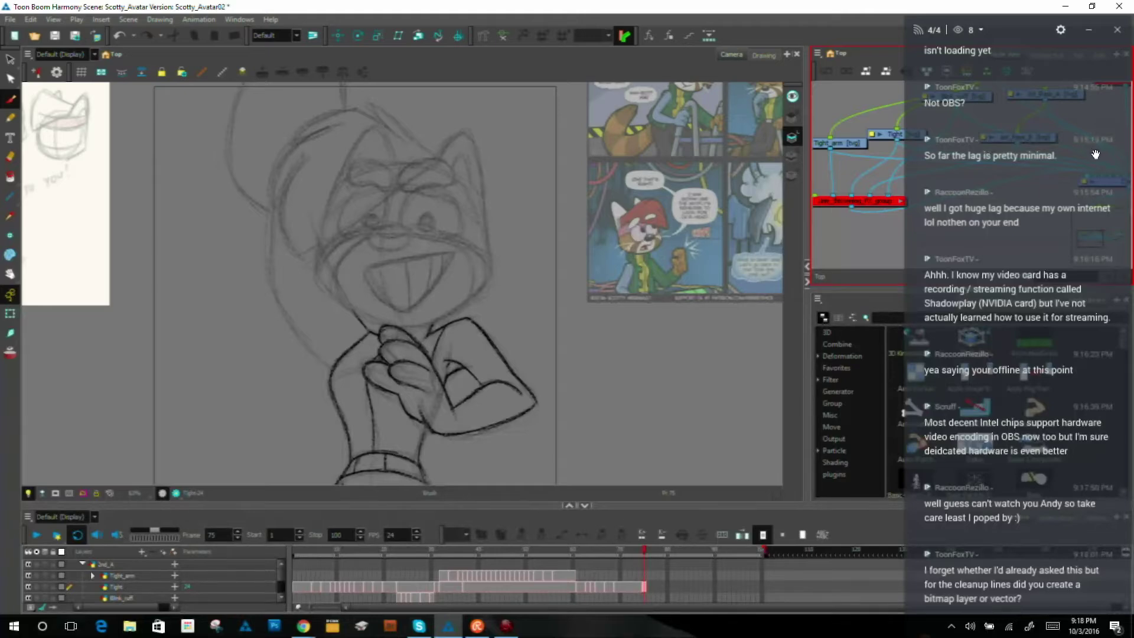
left_click_drag(1045, 153, 1053, 184)
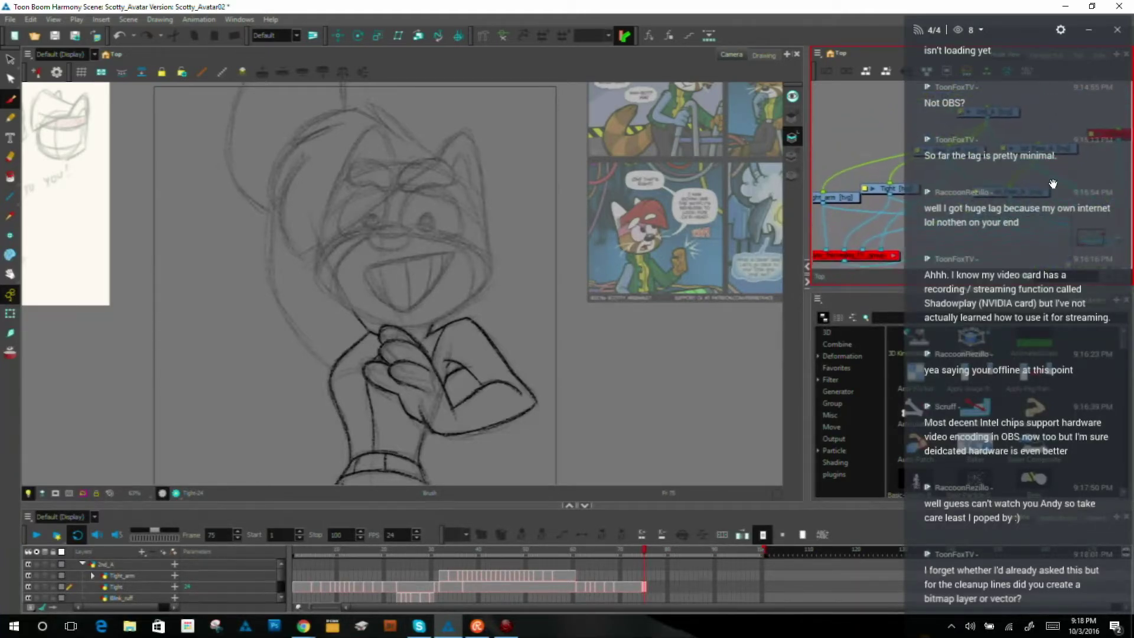
left_click(1001, 112)
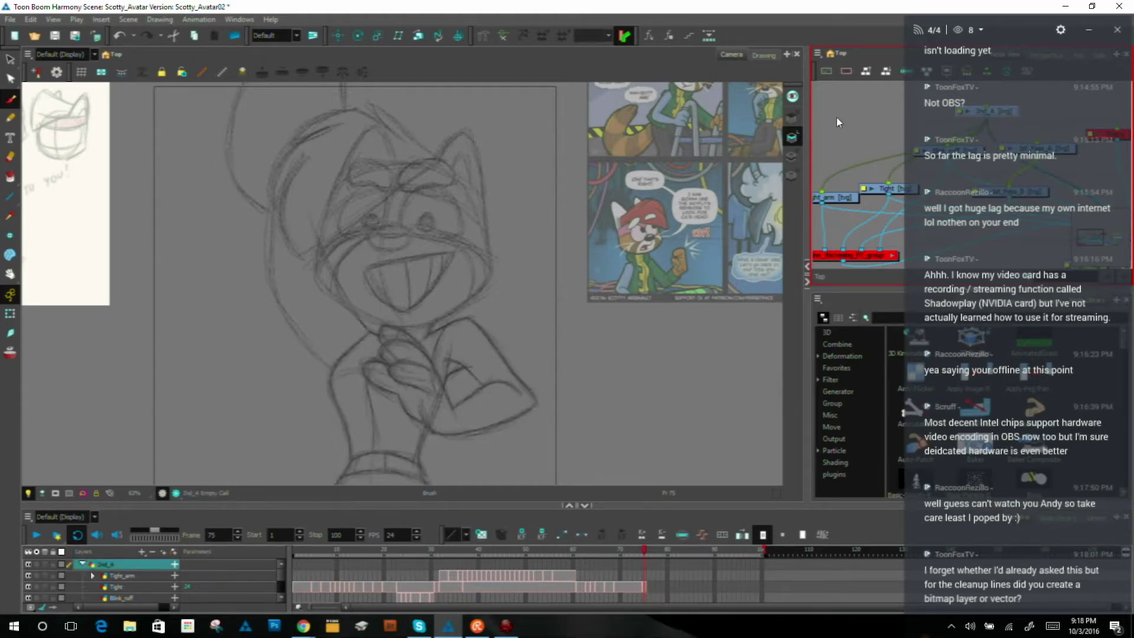
left_click(960, 150)
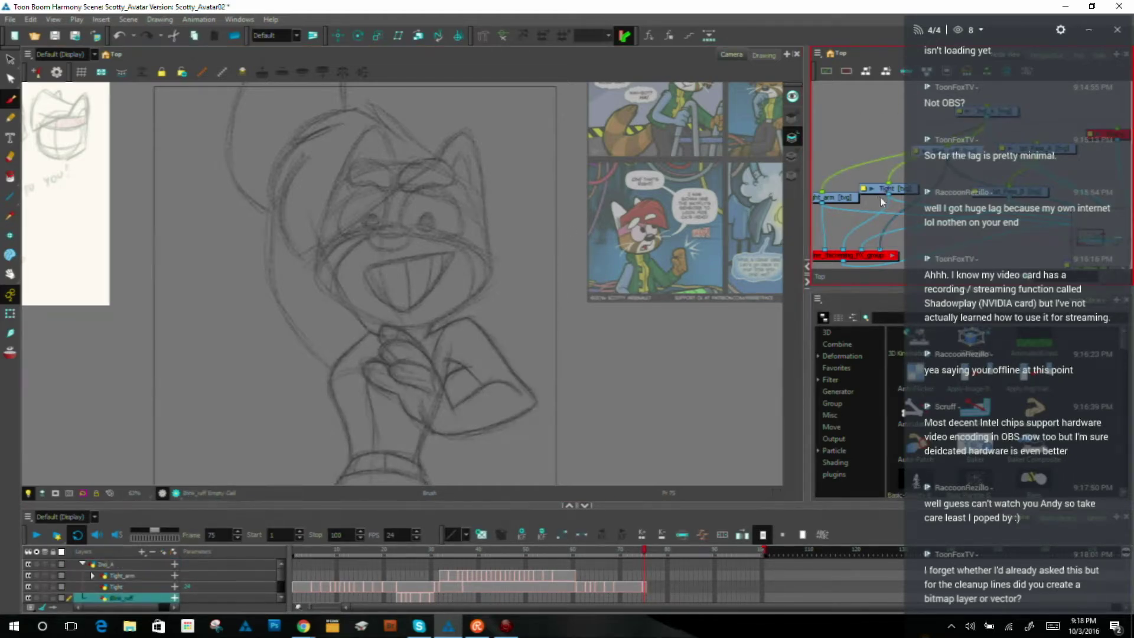
left_click(835, 199)
left_click(1028, 191)
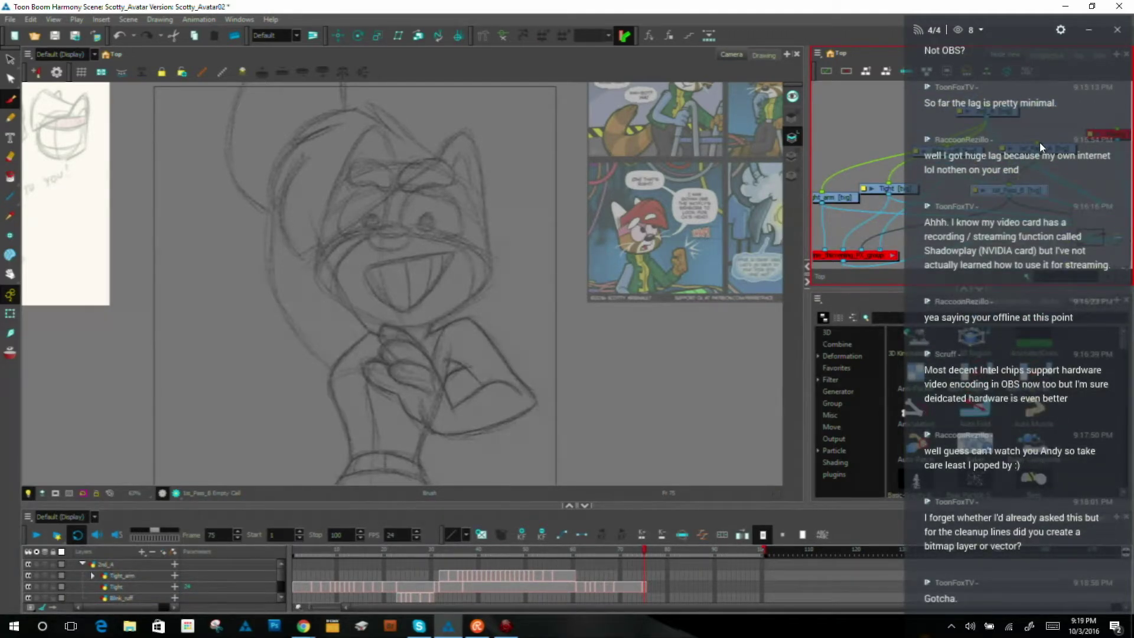
left_click(1045, 159)
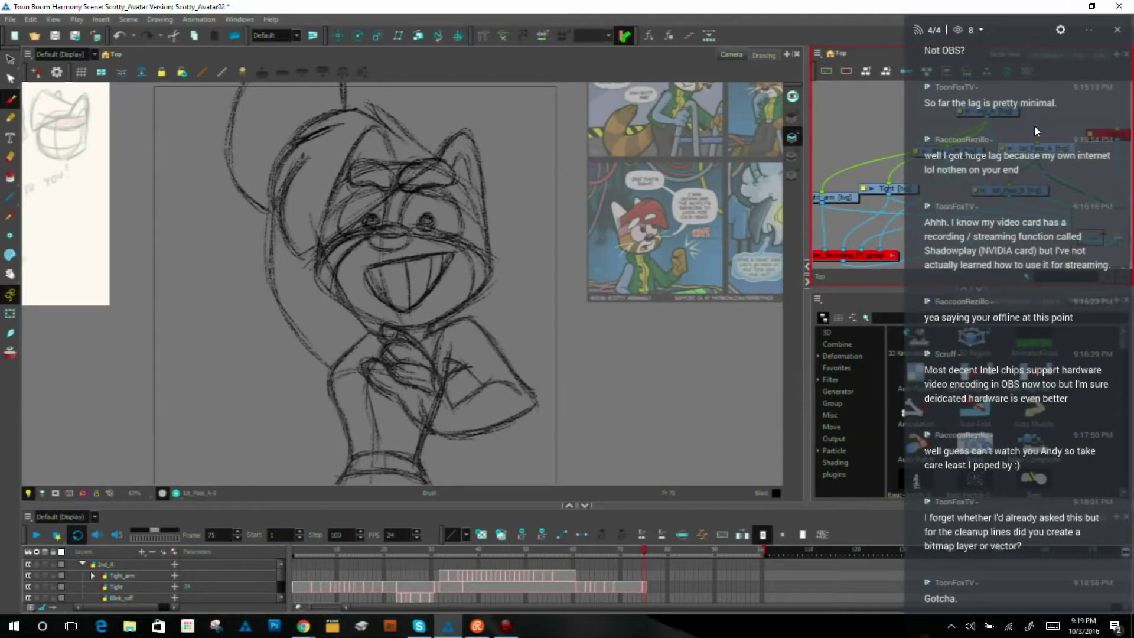
Step: Flip between the rough drawings at frames 74 and 75 to compare the head and the form behind it
key("comma")
key("period")
key("comma")
key("period")
key("comma")
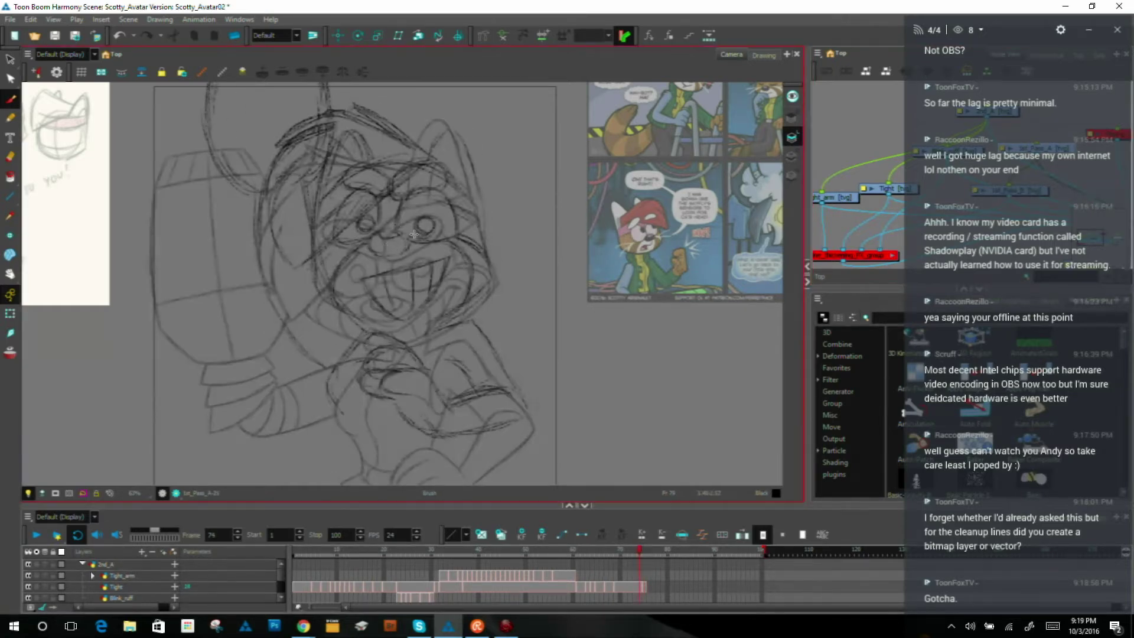
key("period")
key("comma")
key("period")
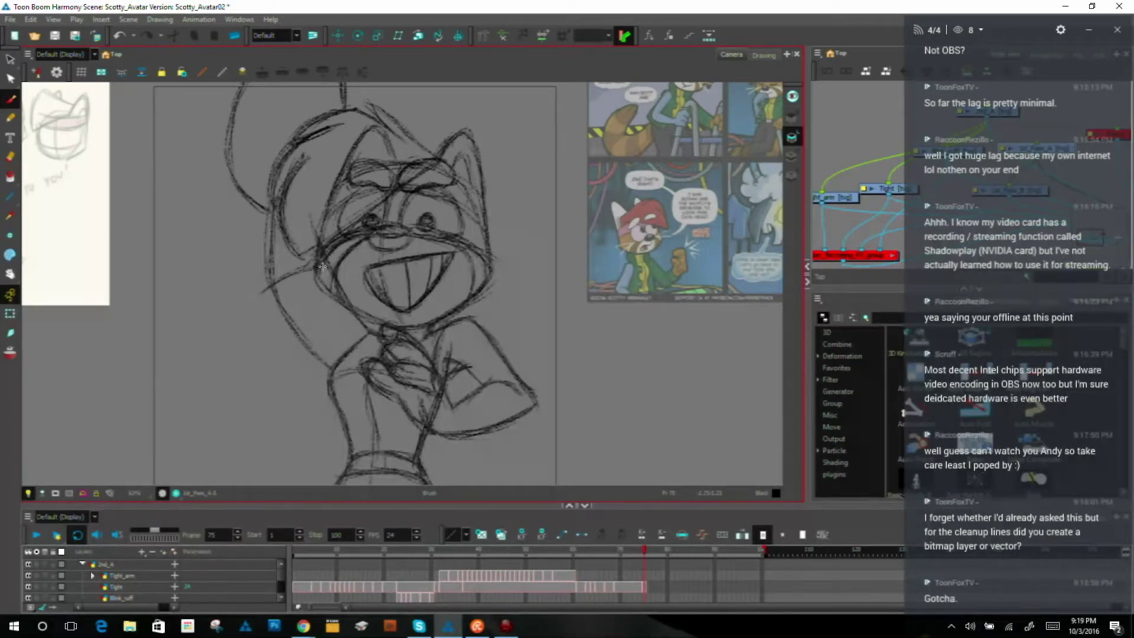
Step: Sketch jagged rough marks across the curved form behind the head, beside the left-hand cheek at frame 75
key("comma")
key("period")
left_click_drag(257, 296, 255, 231)
key("comma")
key("period")
mouse_move(259, 295)
left_mouse_down()
mouse_move(282, 277)
mouse_move(342, 271)
mouse_move(278, 264)
mouse_move(332, 250)
left_mouse_up()
left_click_drag(254, 265, 264, 270)
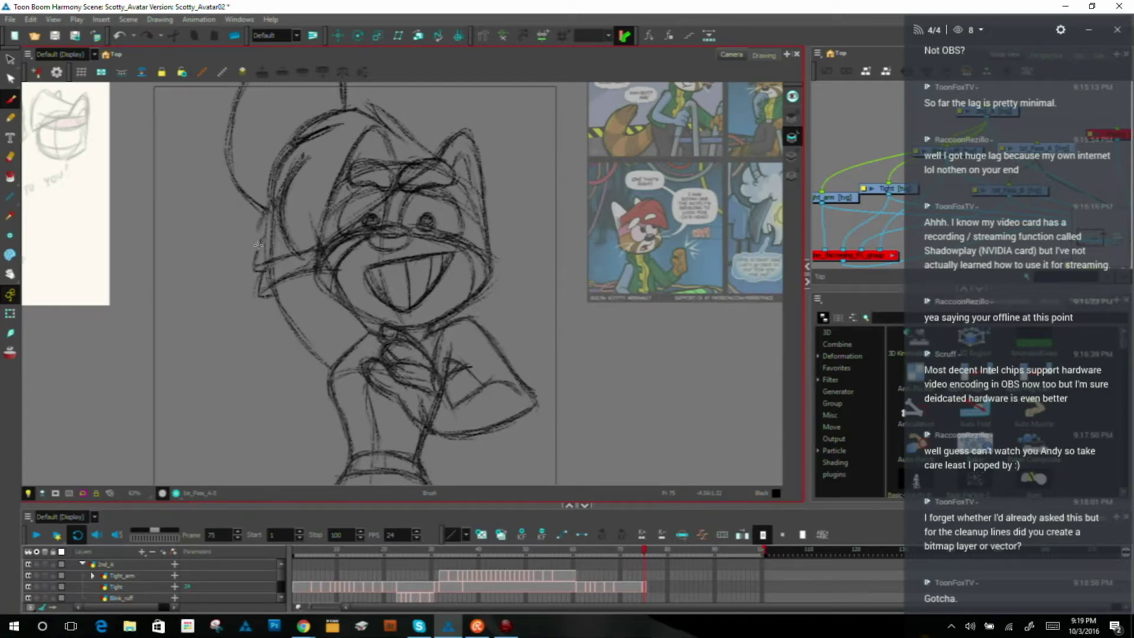
left_click_drag(264, 231, 305, 228)
Step: Flip between frames 74 and 75 to check the jagged marks against the preceding rough drawing
key(".")
key(".")
key("period")
key("comma")
key("period")
key("comma")
key("period")
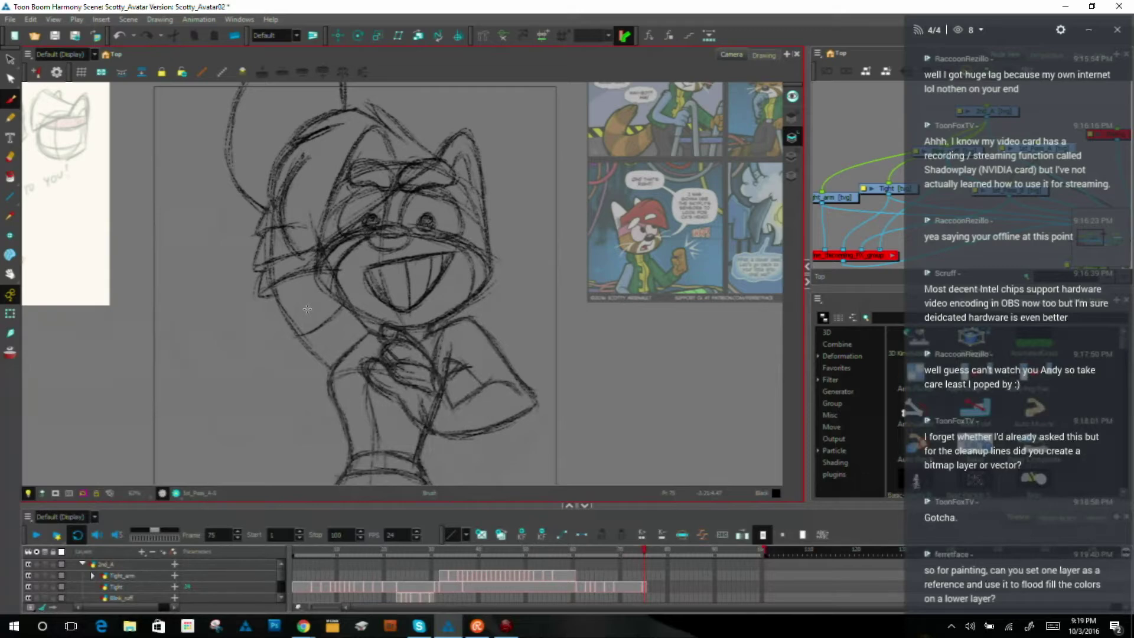
key("alt+s")
key("alt+b")
key(".")
key(".")
key("period")
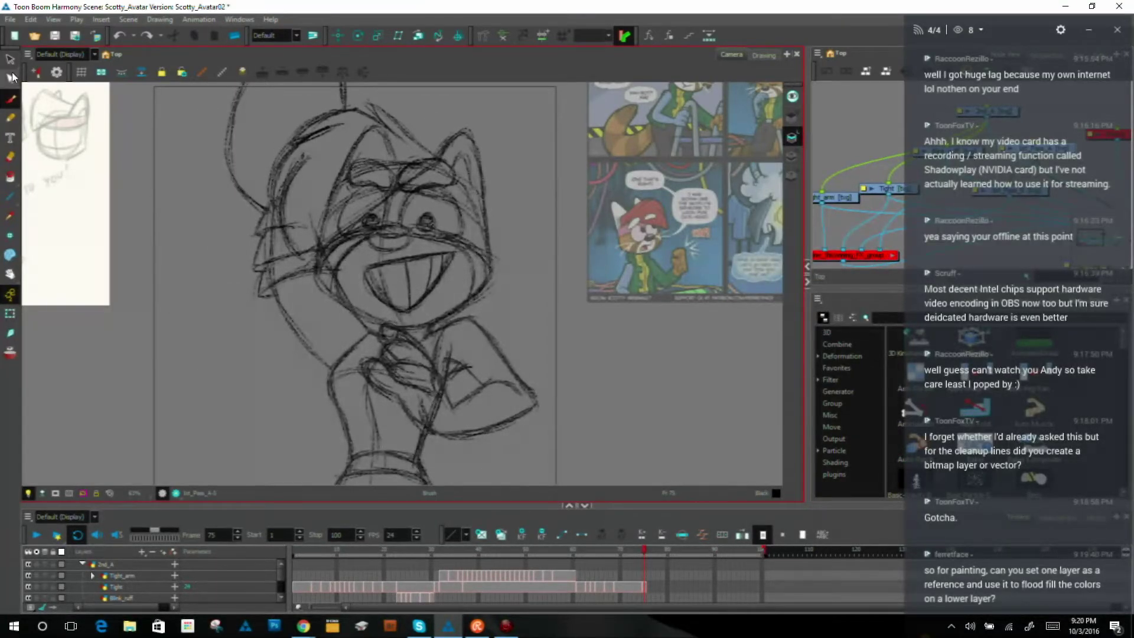
Step: Select the jagged marks beside the cheek, shift them slightly upward, and return to the Brush tool
key("alt+s")
mouse_move(288, 276)
left_mouse_down()
mouse_move(281, 235)
mouse_move(230, 280)
mouse_move(265, 277)
mouse_move(254, 183)
left_mouse_up()
left_click_drag(296, 297, 311, 284)
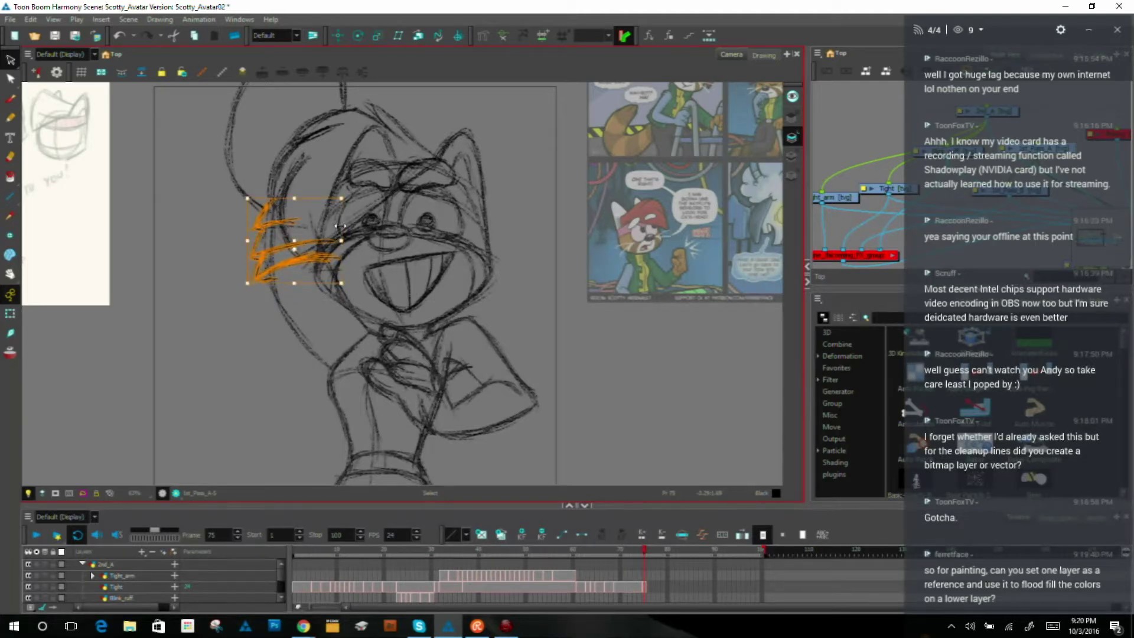
left_click_drag(341, 225, 341, 228)
left_click(13, 99)
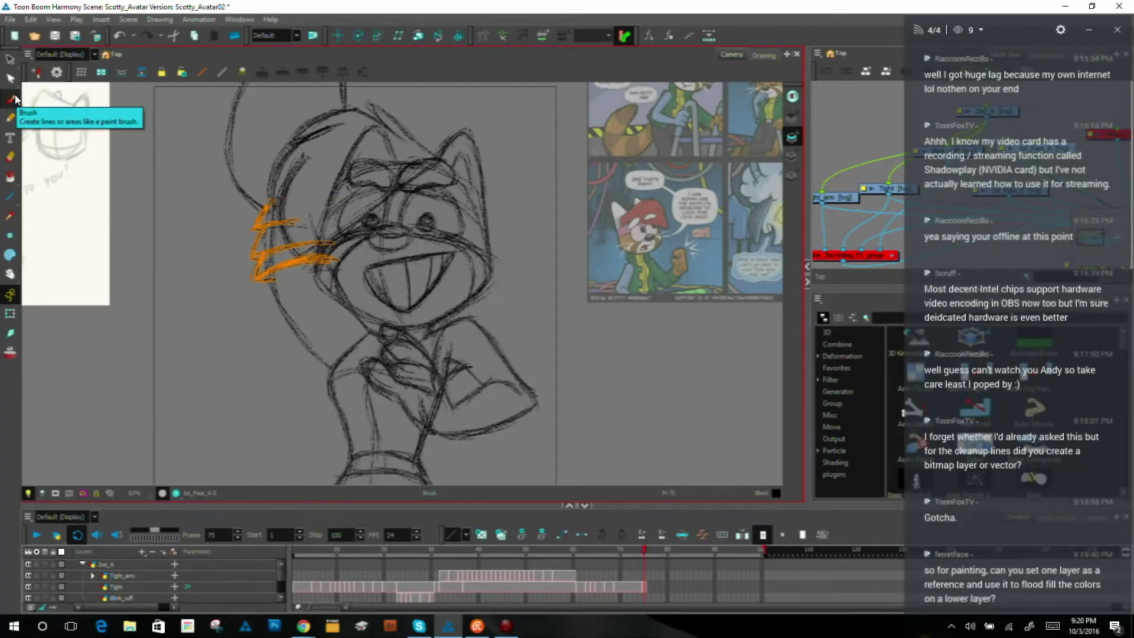
key(".")
key(".")
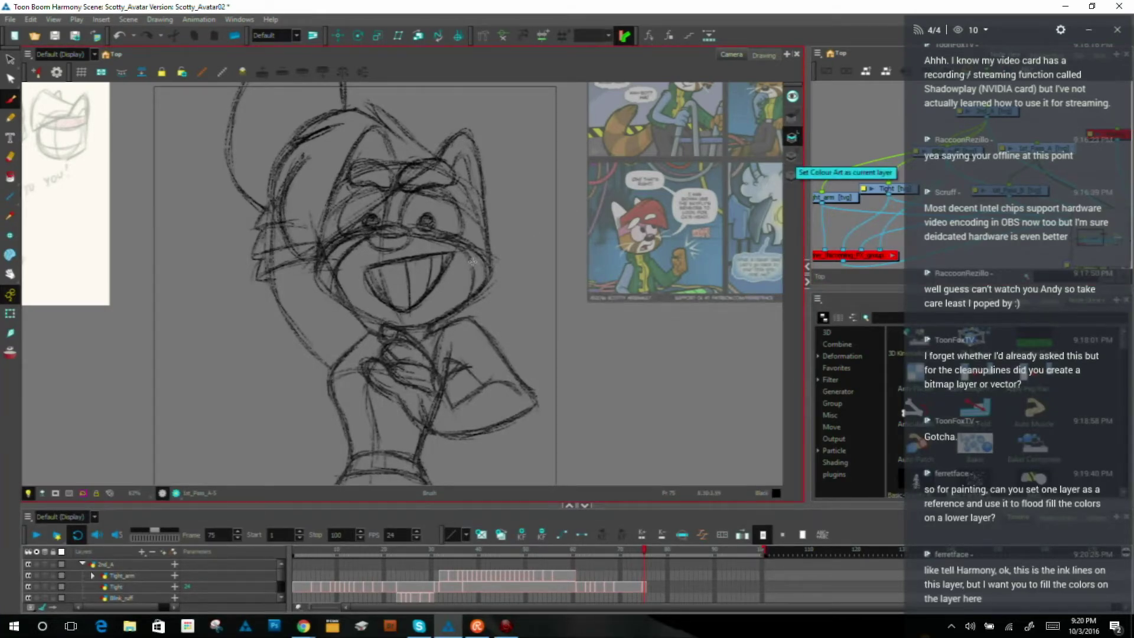
key(".")
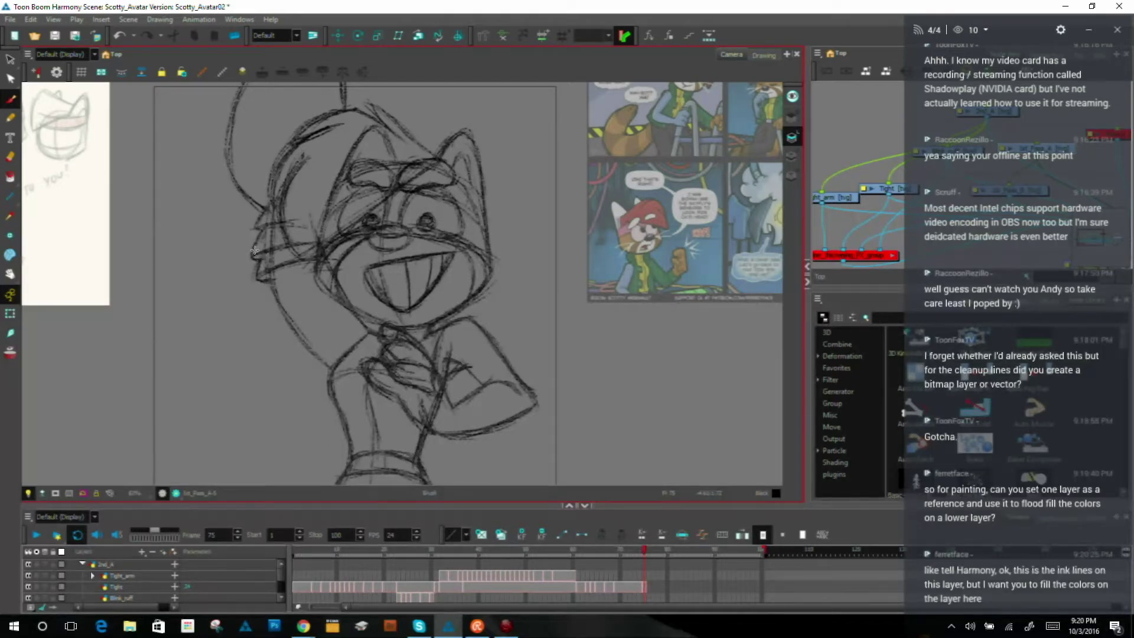
Step: Step through the drawings around frame 75 to compare the repositioned marks with the neighbouring roughs
key("f")
key("g")
key("comma")
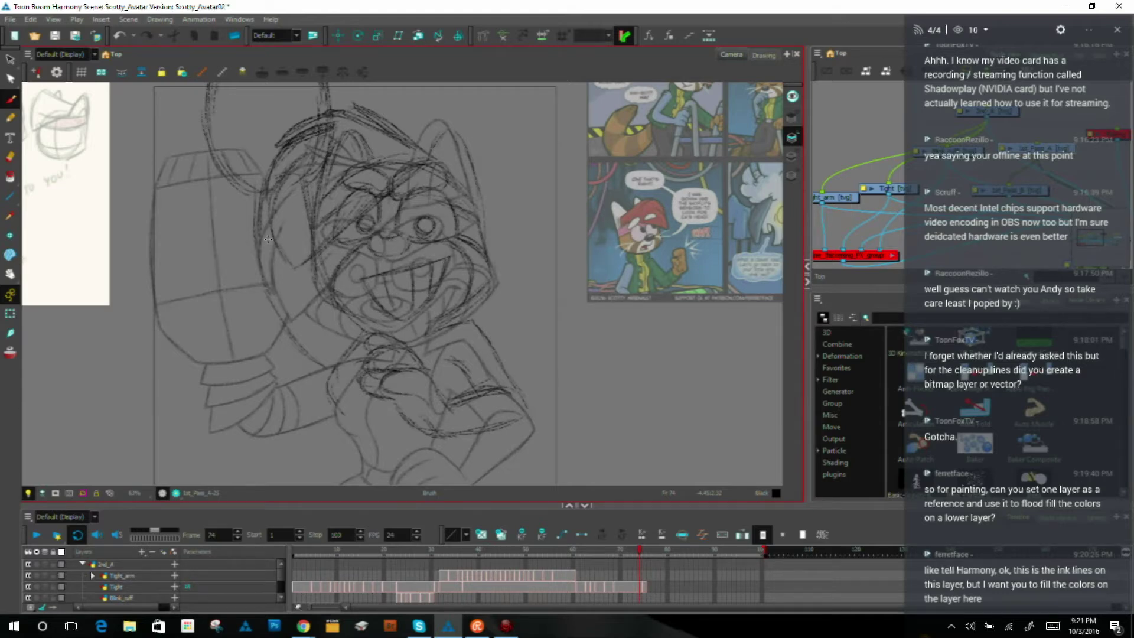
key("comma")
key("period")
key("period")
key("period")
key("comma")
key("period")
key("comma")
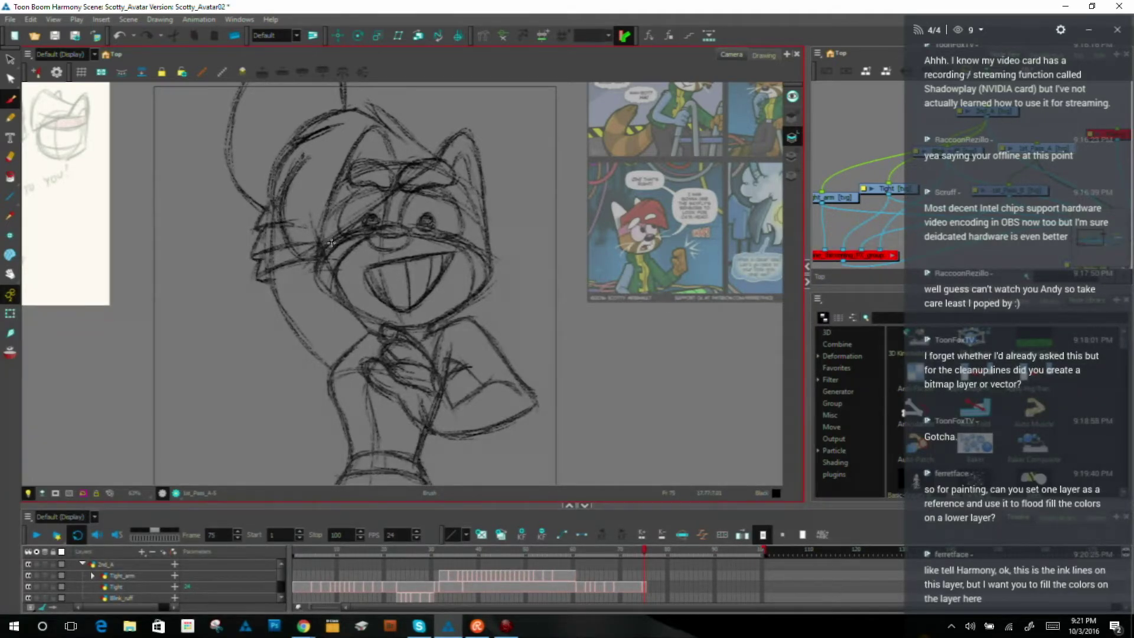
Step: Sketch curved bands across the form below the jagged marks and check them against the frame 74 rough
key(".")
key(".")
key(".")
left_click_drag(283, 308, 323, 289)
key("period")
key("comma")
left_click_drag(289, 323, 337, 299)
mouse_move(295, 321)
left_mouse_down()
mouse_move(347, 297)
mouse_move(286, 325)
mouse_move(328, 295)
mouse_move(283, 306)
mouse_move(329, 287)
left_mouse_up()
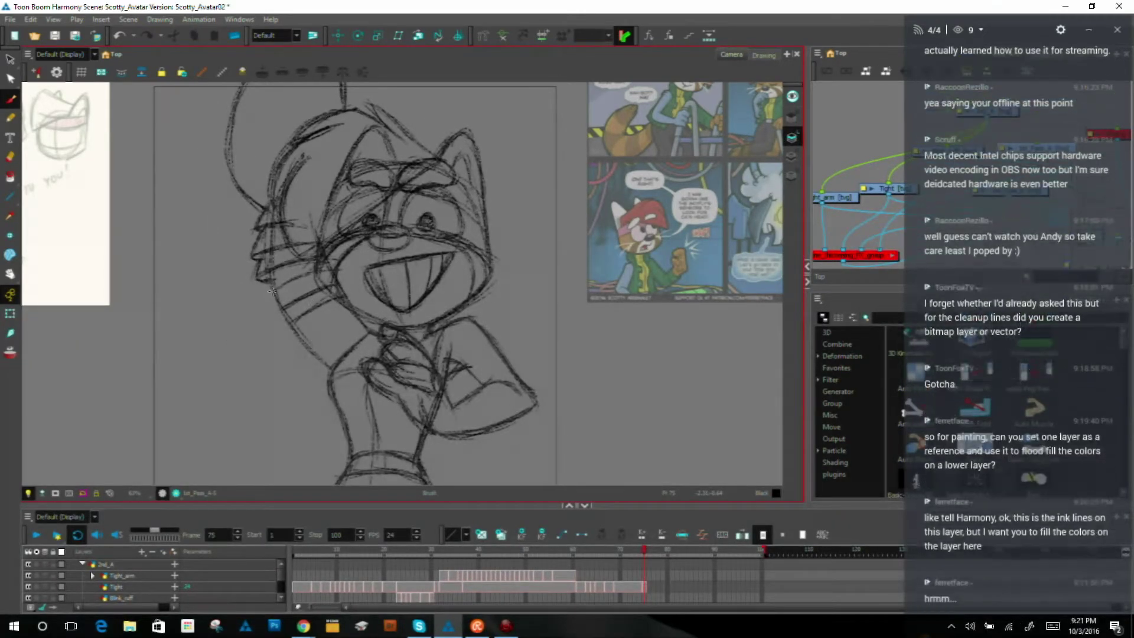
key("period")
key("comma")
key("period")
key("comma")
key("period")
key("comma")
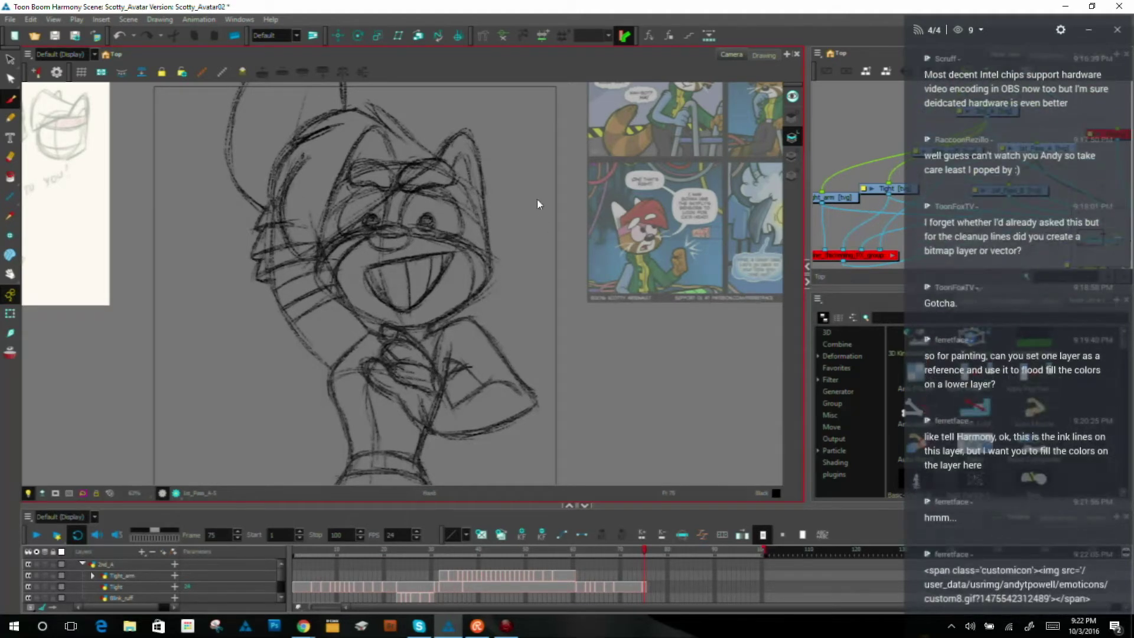
Step: Switch to the Picarto.TV browser window, then return to the Harmony drawing
left_click_drag(537, 199, 480, 281)
mouse_move(303, 626)
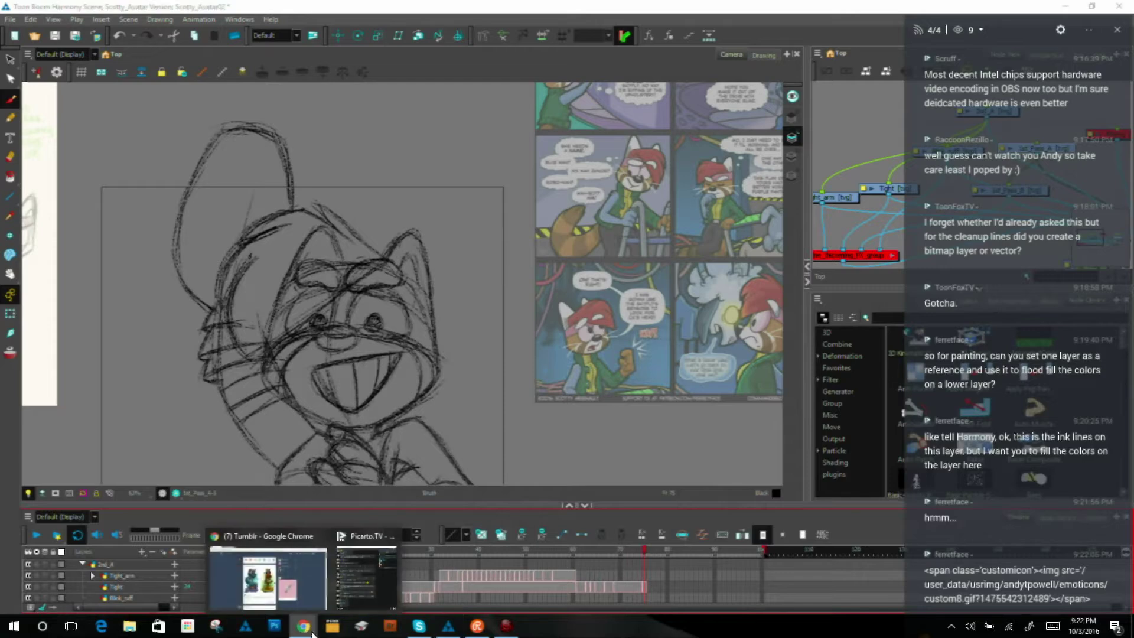
left_click(353, 589)
left_click(585, 61)
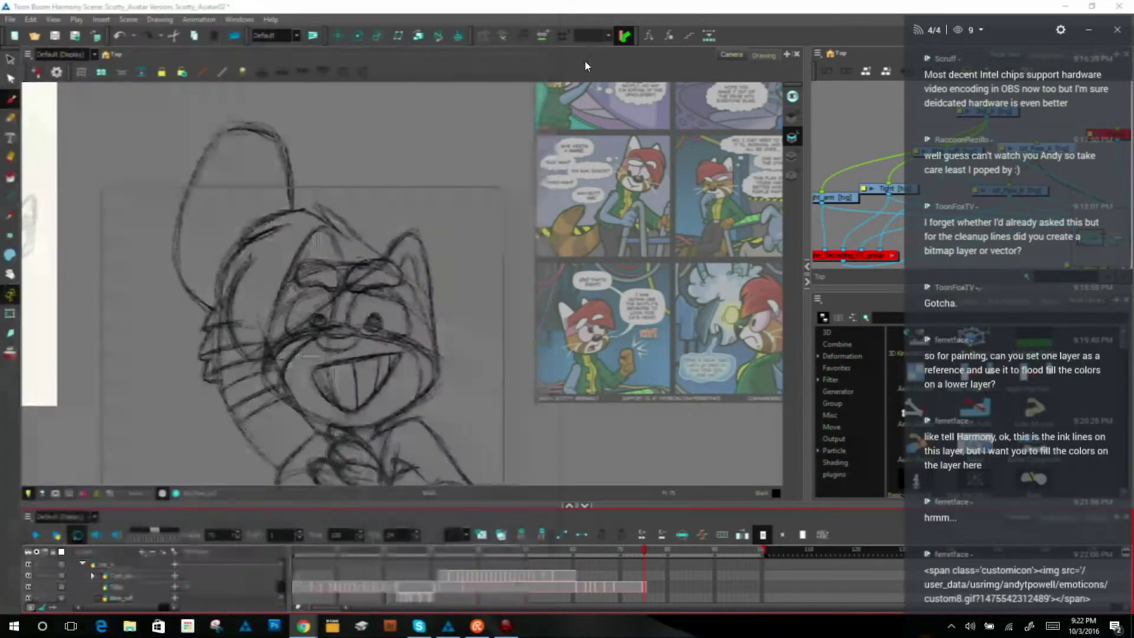
Step: Sketch a vertical centre line and curved bands across the tall rounded form above the head on the frame 75 rough
mouse_move(243, 236)
left_mouse_down()
mouse_move(255, 125)
mouse_move(240, 229)
mouse_move(254, 147)
left_mouse_up()
left_click_drag(247, 201, 254, 139)
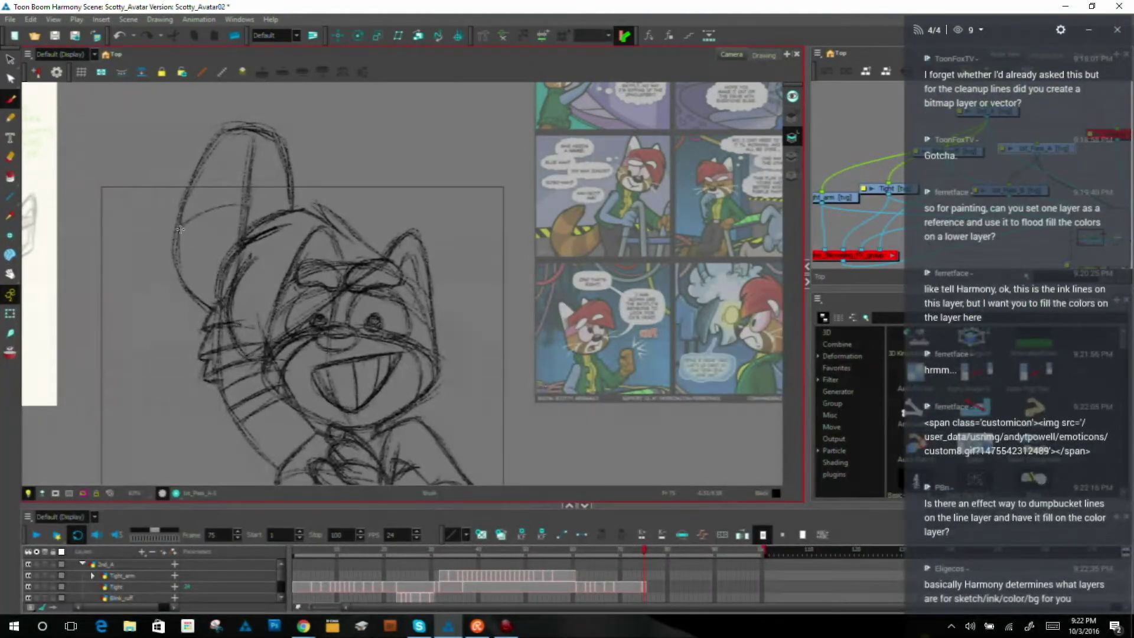
key(".")
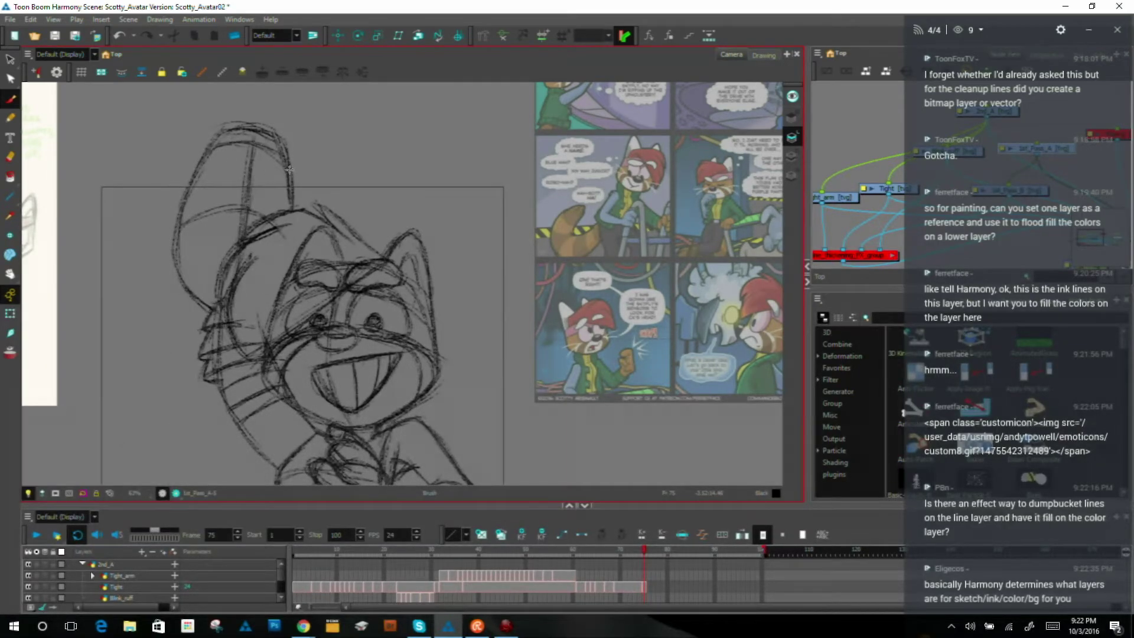
Step: Step back several drawings from frame 75 and forward again to compare the banded form with the preceding roughs
key("comma")
key("comma")
key("comma")
key("comma")
key("comma")
key("period")
key("period")
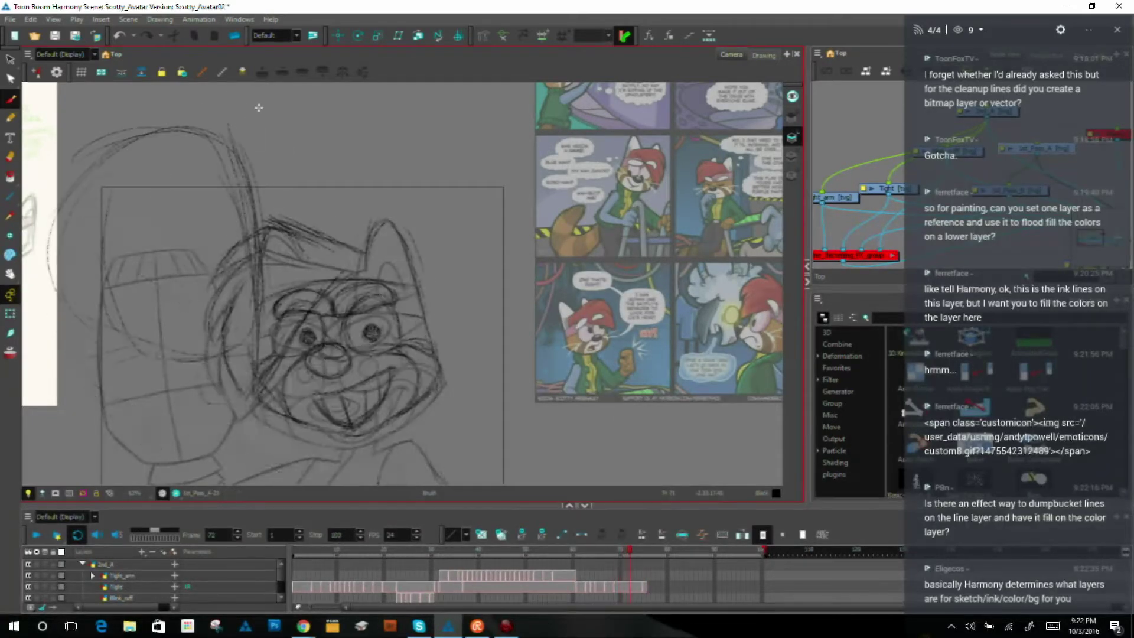
key("period")
key("period")
key("period")
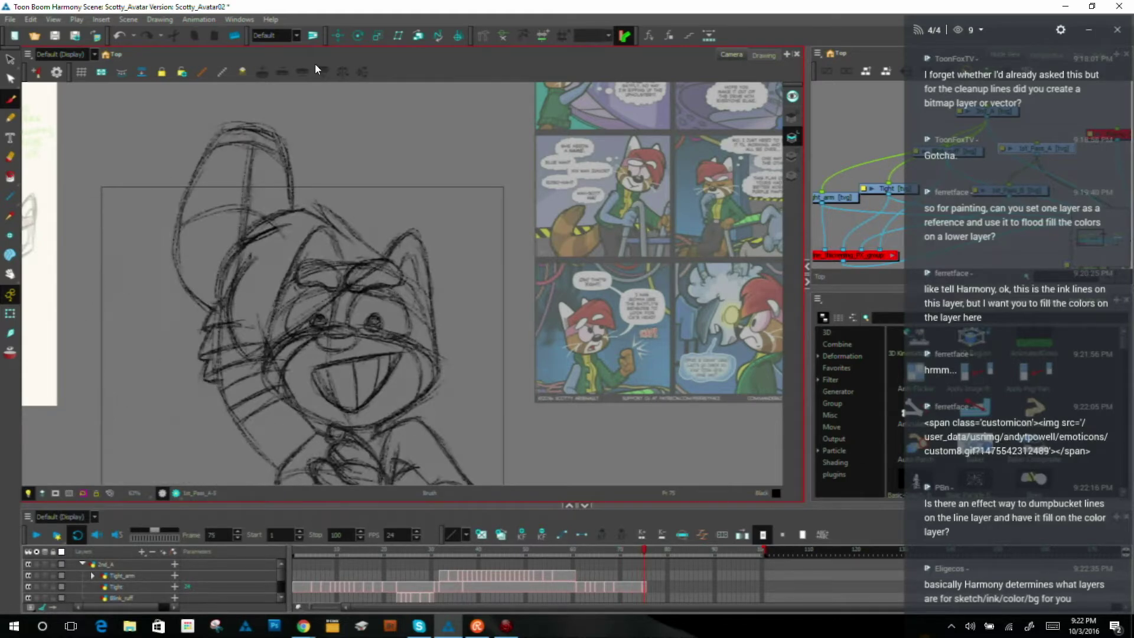
Step: Flip between frames 74 and 75, then step back to frame 69 to review the motion
key("comma")
key("period")
key("comma")
key("period")
key("comma")
key("comma")
key("comma")
key("comma")
key("comma")
key("comma")
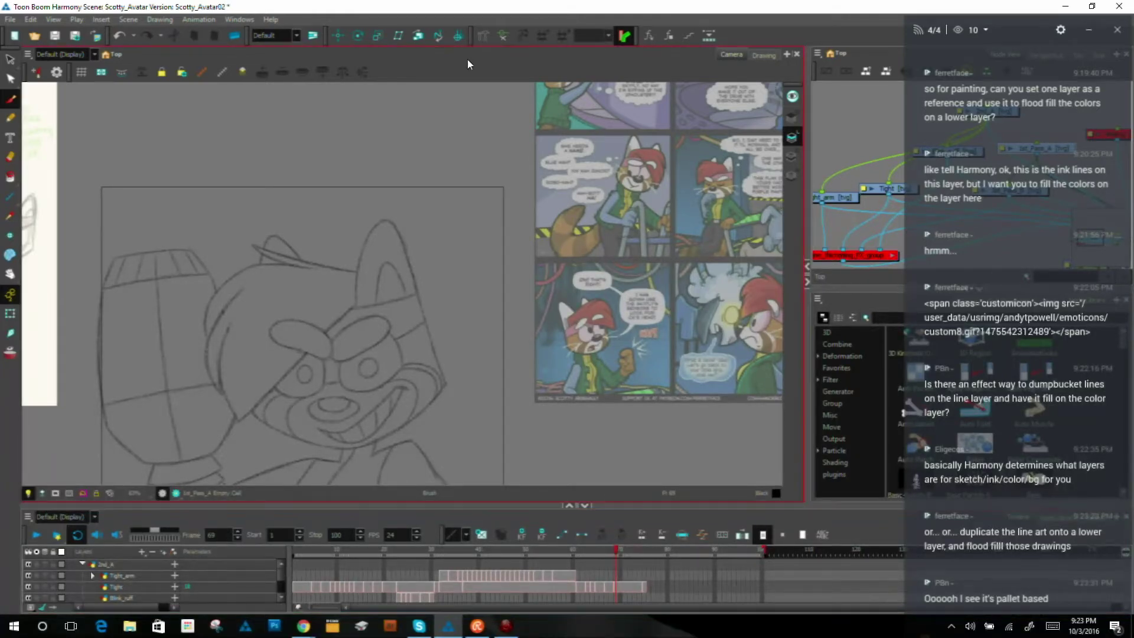
Step: Step forward through the roughs from frame 69 and back to frame 72 to examine the transition
key("period")
key("period")
key("period")
key("period")
key("period")
key("period")
key("period")
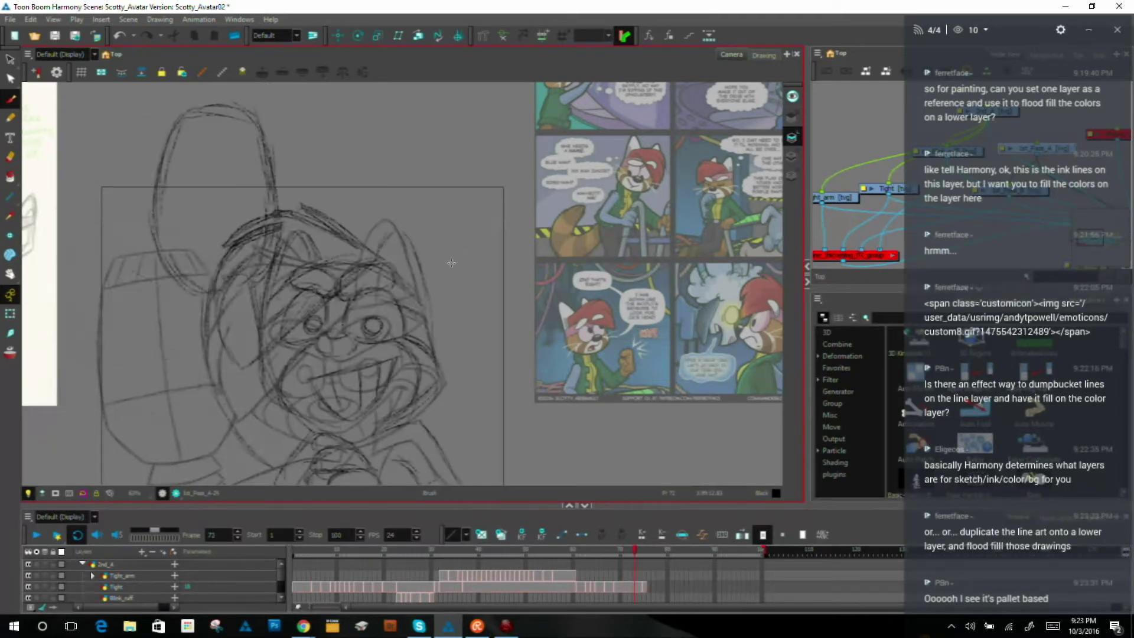
key("comma")
key("comma")
key("comma")
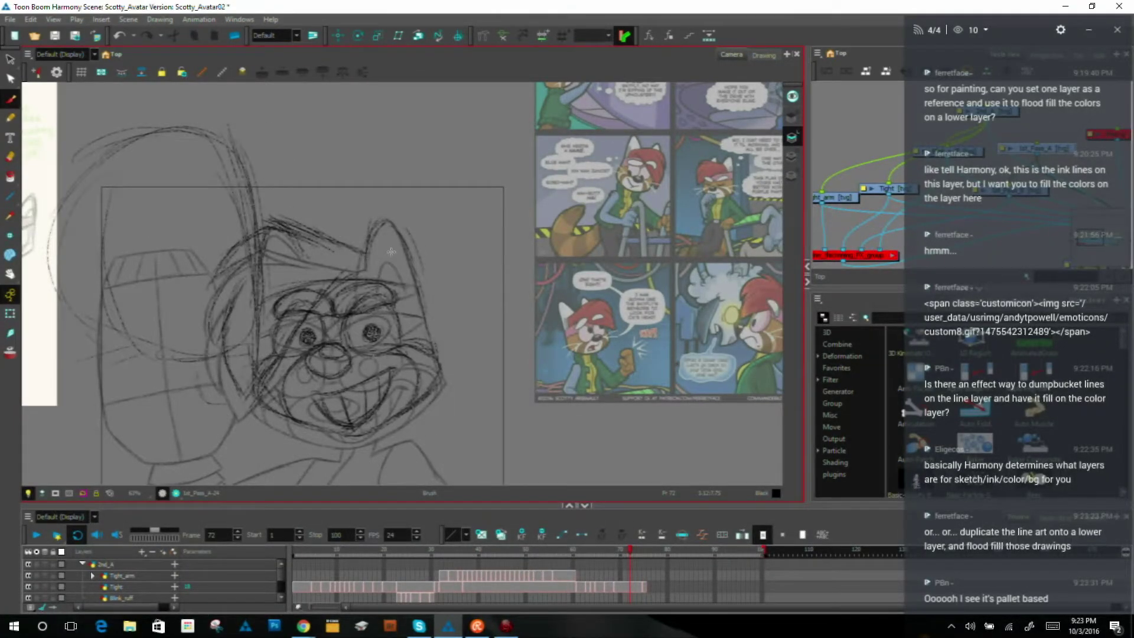
Step: Make the Tight drawing layer active and go to its drawing at frame 75
left_click(875, 218)
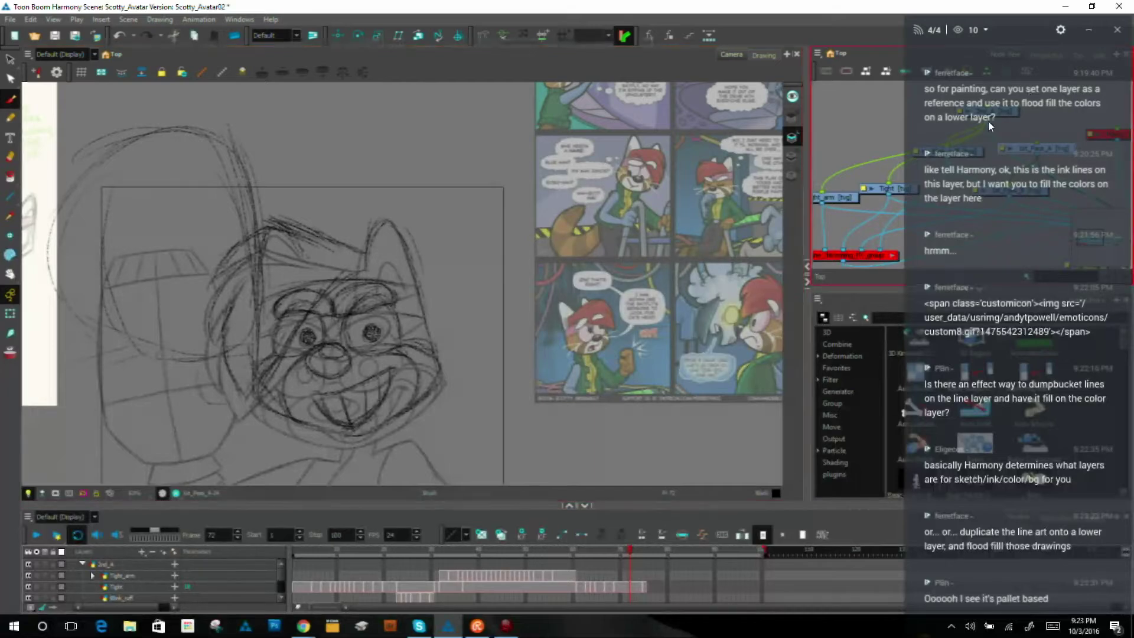
left_click(898, 194)
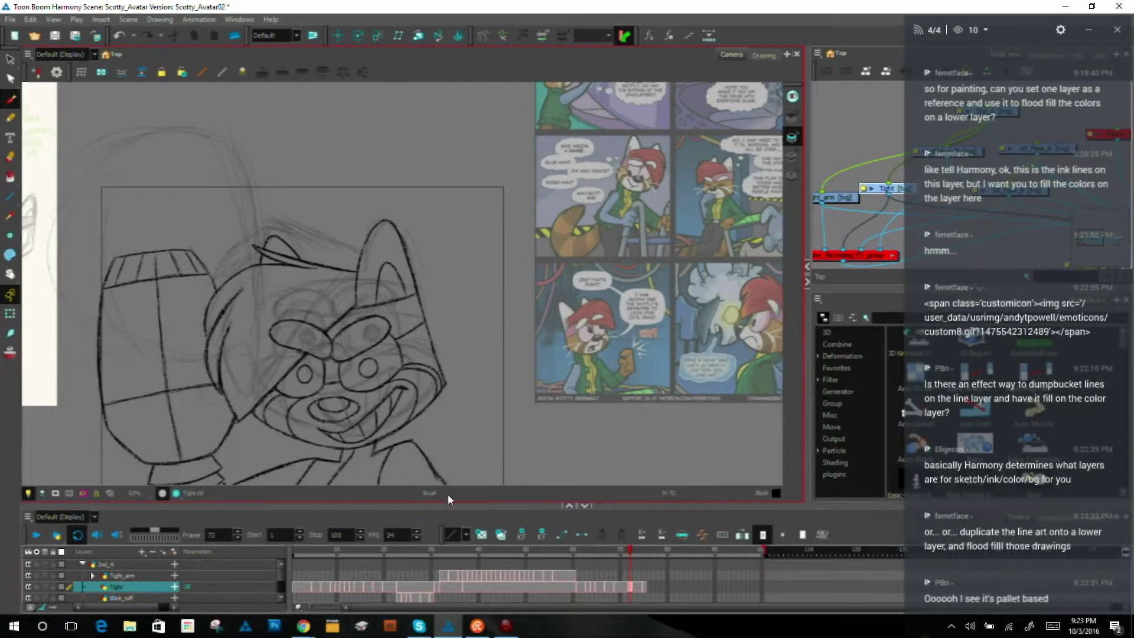
left_click(638, 588)
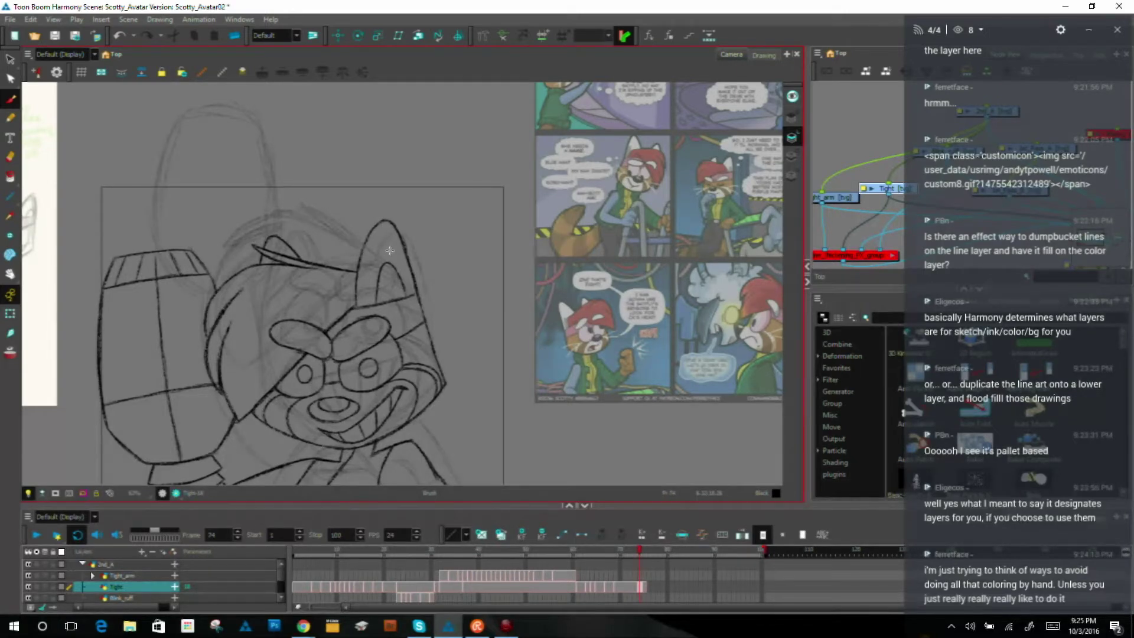
key("period")
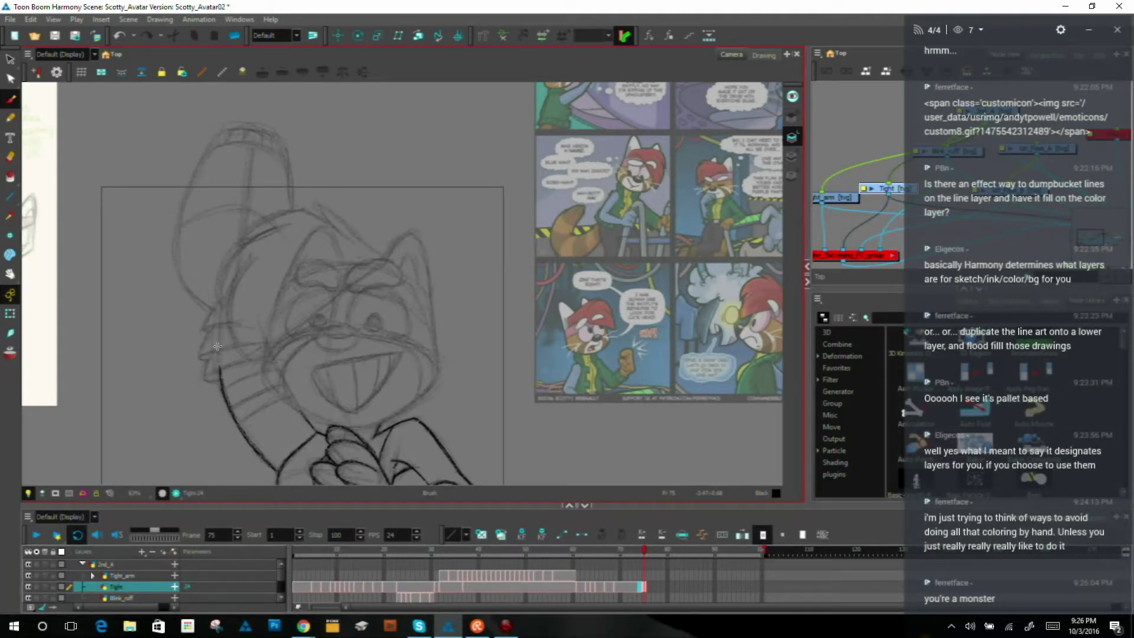
Step: Step ahead to frame 77 and back to frame 75 to compare the inked drawing with the following roughs
key(".")
key("period")
key("period")
key("period")
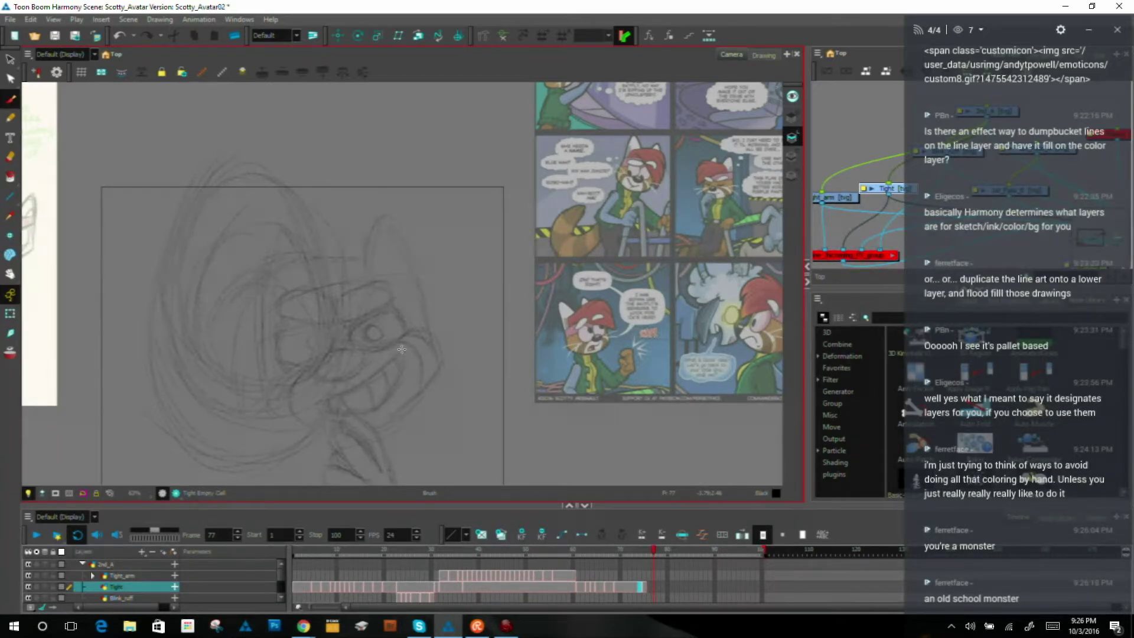
key("comma")
key("comma")
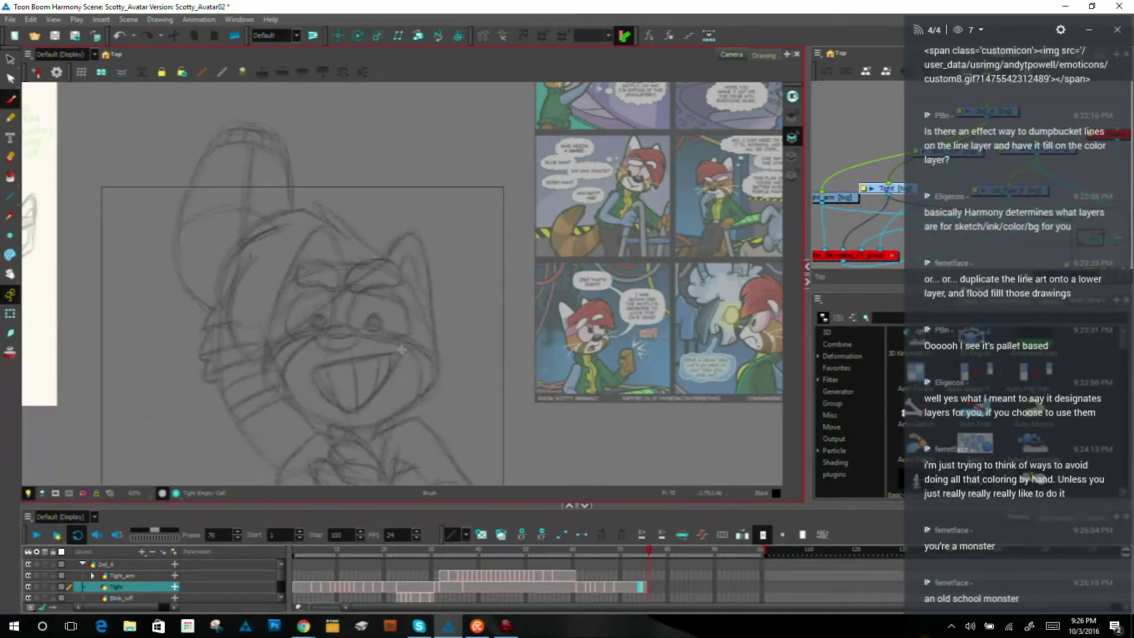
key("comma")
key("period")
key("period")
key("comma")
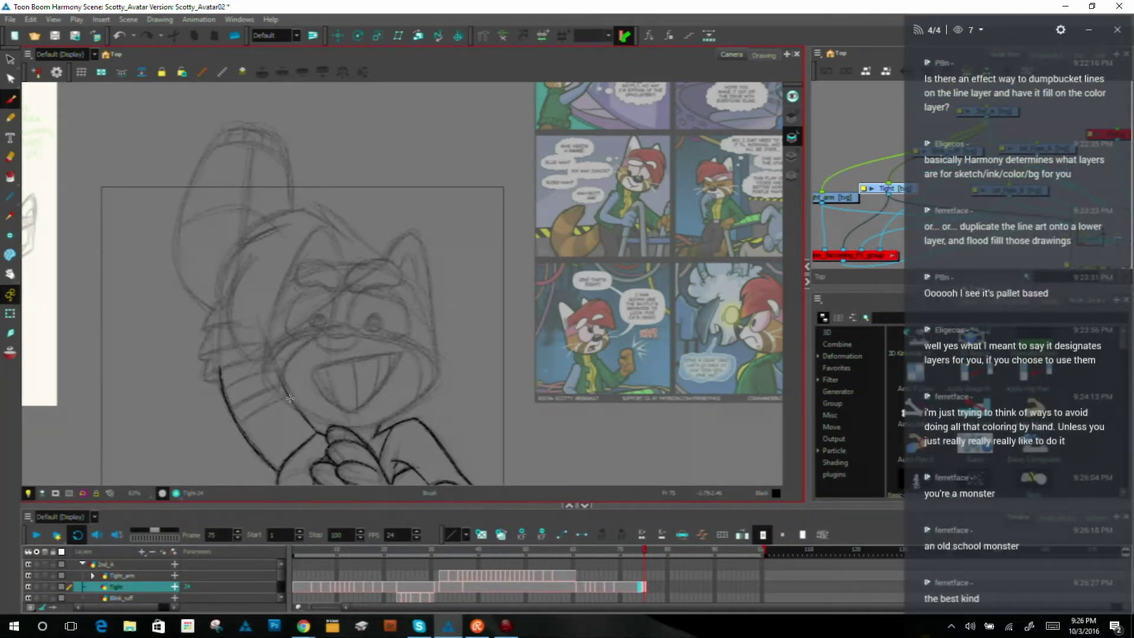
Step: Ink the inner arm line below the cheek and the first jagged tufts at the end of the arm
left_click_drag(281, 380, 298, 410)
left_click_drag(524, 322, 425, 209)
left_click_drag(454, 292, 389, 236)
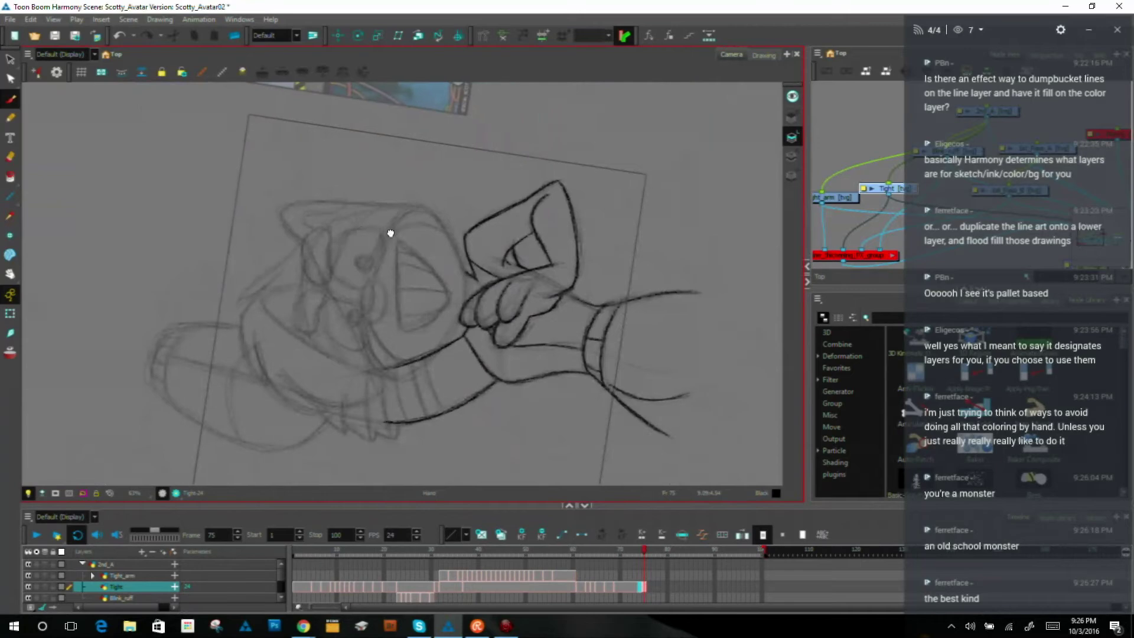
mouse_move(398, 423)
left_mouse_down()
mouse_move(393, 439)
mouse_move(381, 371)
left_mouse_up()
left_click_drag(375, 431, 366, 424)
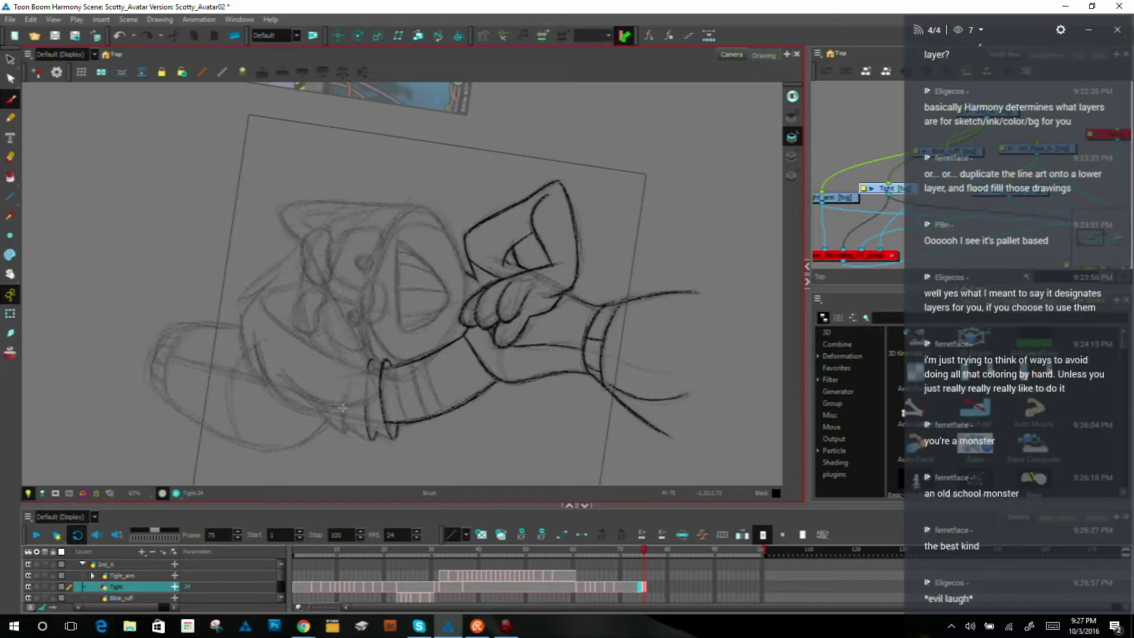
Step: Erase the upper end of the inner arm line where it runs beside the cheek into the jagged tufts
key("shift+x")
key("e")
mouse_move(326, 291)
left_mouse_down()
mouse_move(314, 256)
mouse_move(311, 287)
mouse_move(310, 256)
left_mouse_up()
mouse_move(297, 265)
left_mouse_down()
mouse_move(321, 280)
mouse_move(299, 261)
mouse_move(303, 275)
mouse_move(338, 314)
mouse_move(319, 278)
left_mouse_up()
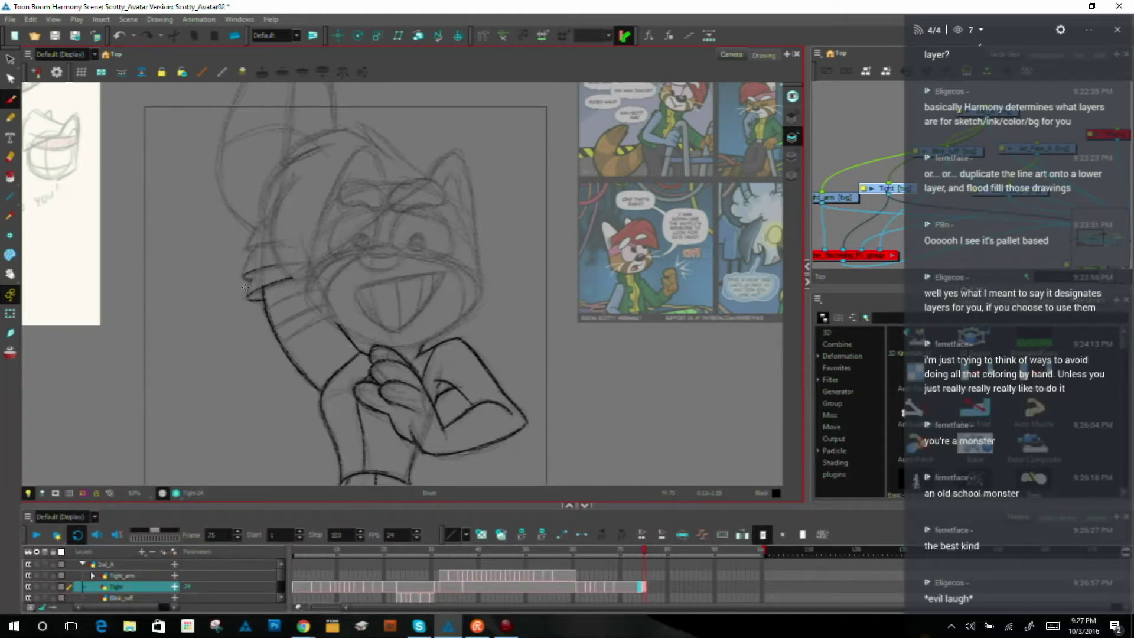
Step: Ink the remaining jagged tufts up the side of the head over the rough marks
mouse_move(255, 273)
left_mouse_down()
mouse_move(247, 297)
mouse_move(258, 245)
mouse_move(247, 295)
left_mouse_up()
left_click_drag(254, 240, 252, 250)
key("ctrl+alt")
left_click_drag(570, 331, 441, 200)
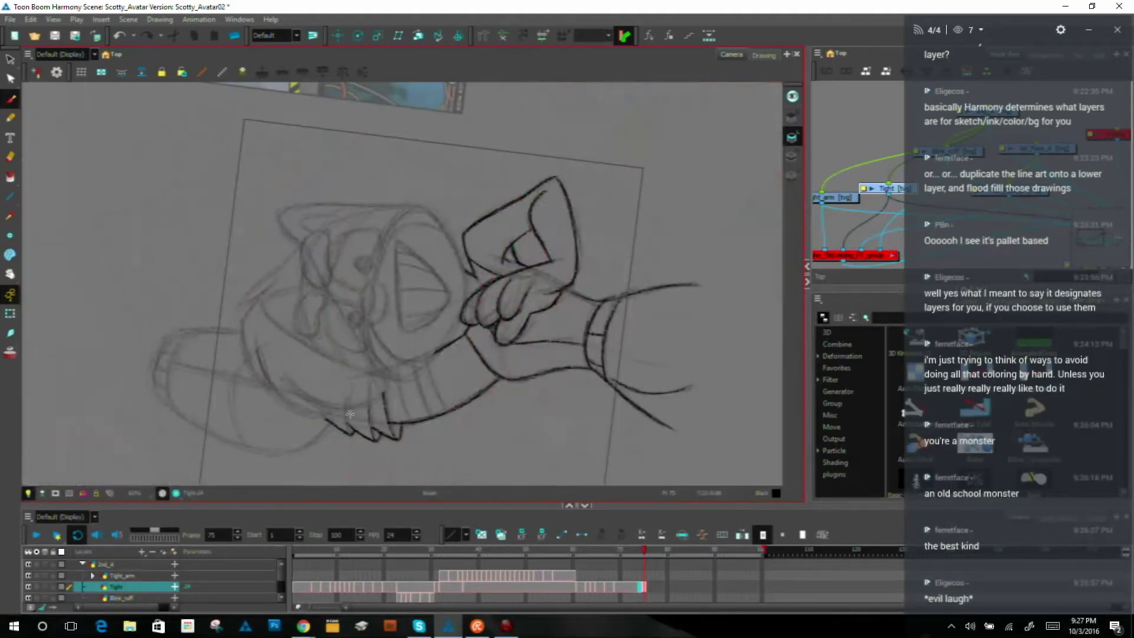
mouse_move(393, 383)
left_mouse_down()
mouse_move(349, 342)
mouse_move(323, 372)
left_mouse_up()
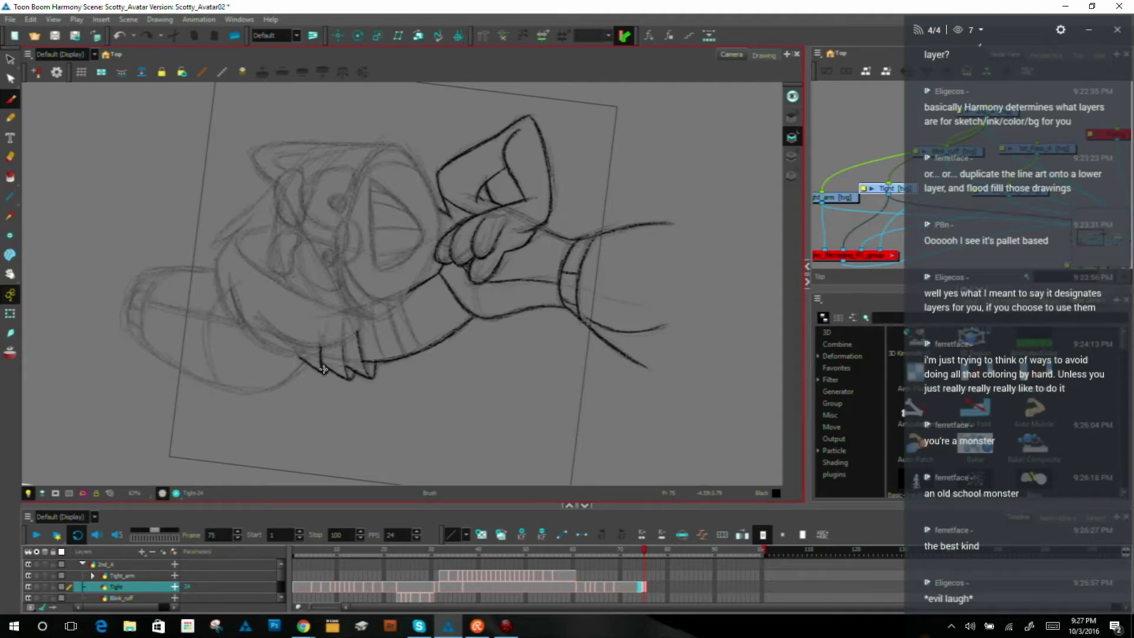
left_click_drag(344, 341, 346, 377)
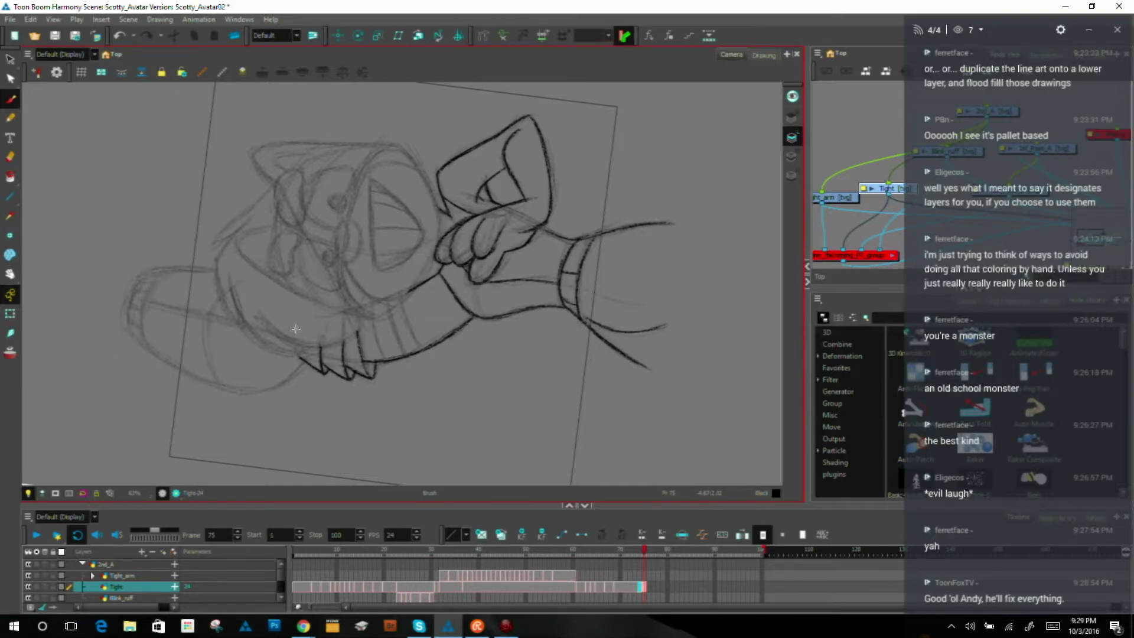
scroll(296, 338, "up", 2)
scroll(296, 338, "up", 1)
left_click_drag(296, 353, 301, 379)
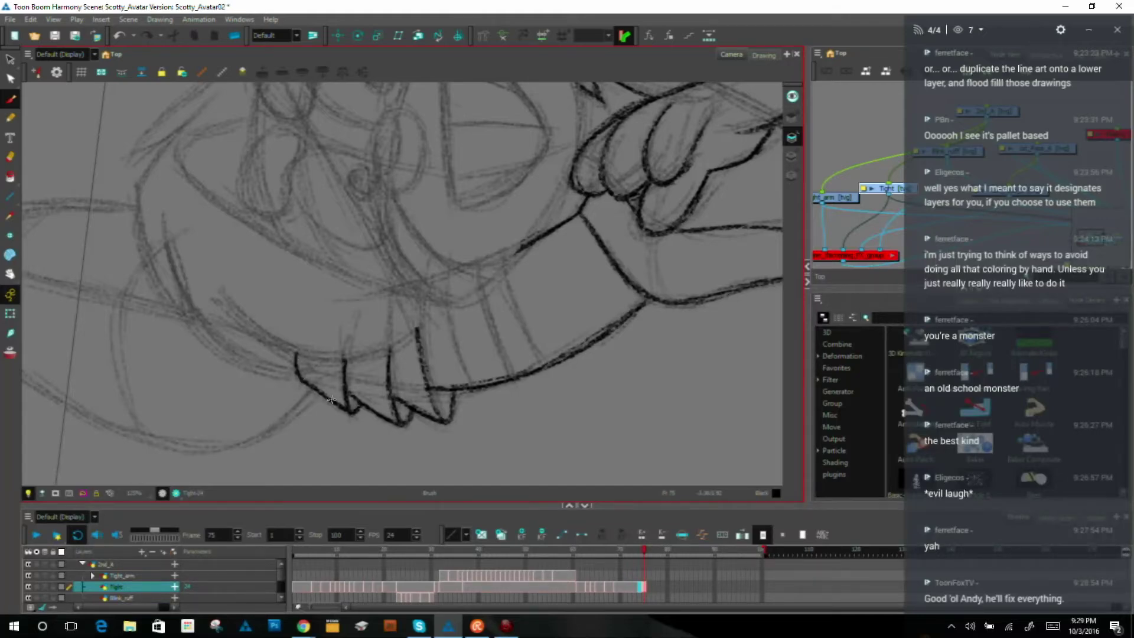
Step: Ink a long diagonal line from the base of the jagged tufts up across the face to the brow
key("shift+x")
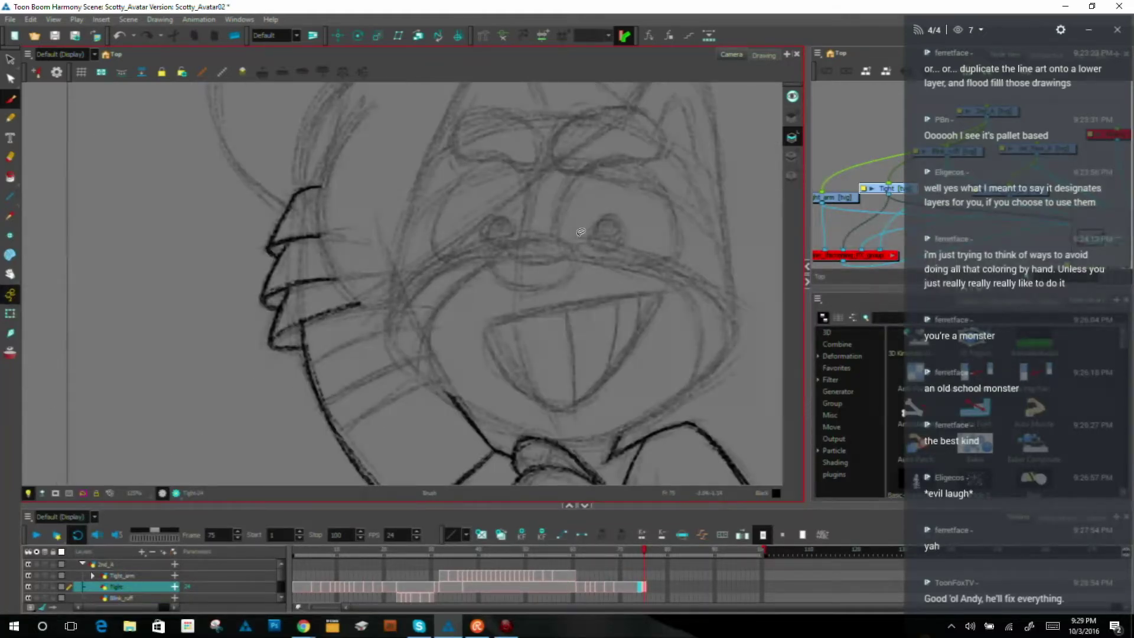
left_click_drag(632, 210, 604, 264)
scroll(605, 264, "down", 2)
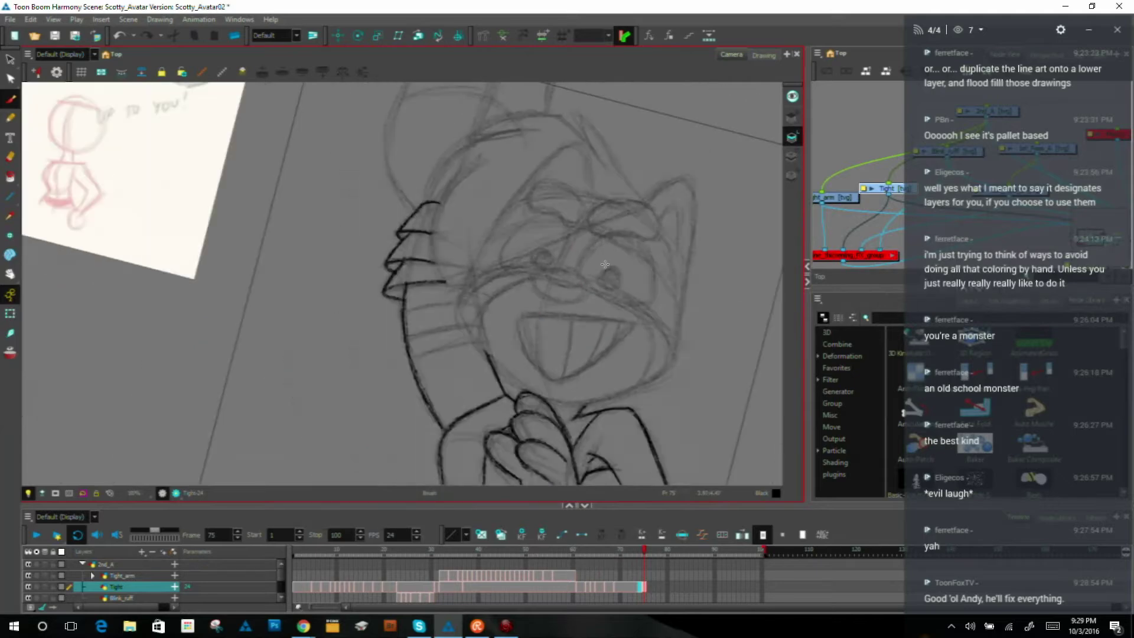
left_click_drag(664, 227, 575, 89)
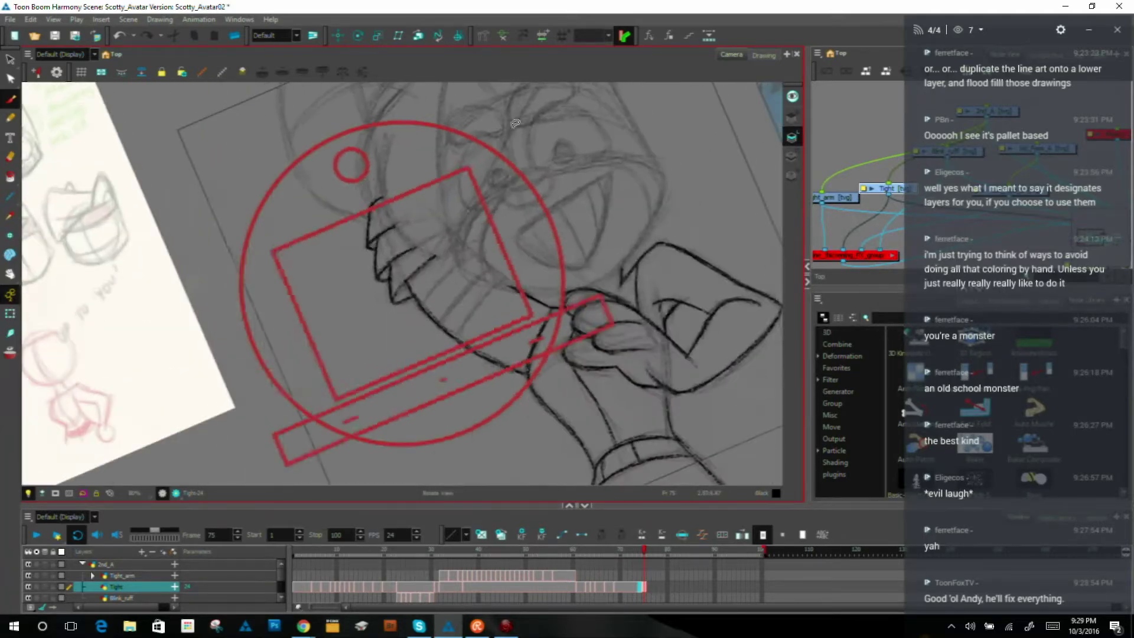
left_click_drag(571, 172, 521, 235)
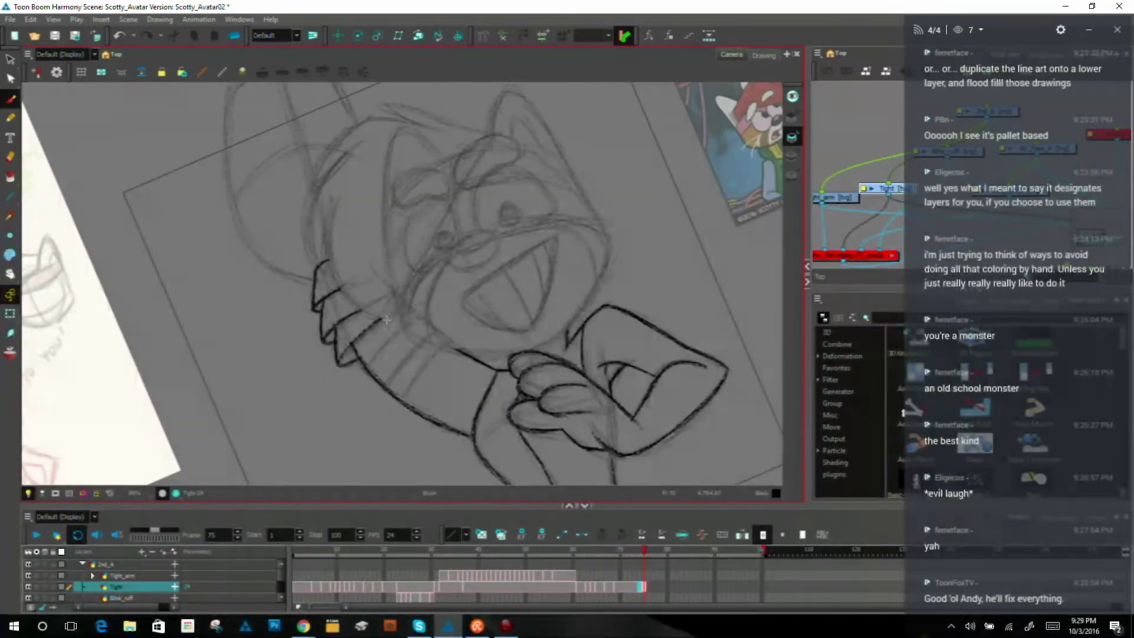
left_click_drag(384, 320, 436, 227)
left_click_drag(383, 319, 463, 185)
Step: Ink the inner curve of the hair beside the jagged tufts and begin the outer edge above them
left_click_drag(562, 193, 585, 288, "ctrl+alt")
left_click_drag(367, 304, 348, 270)
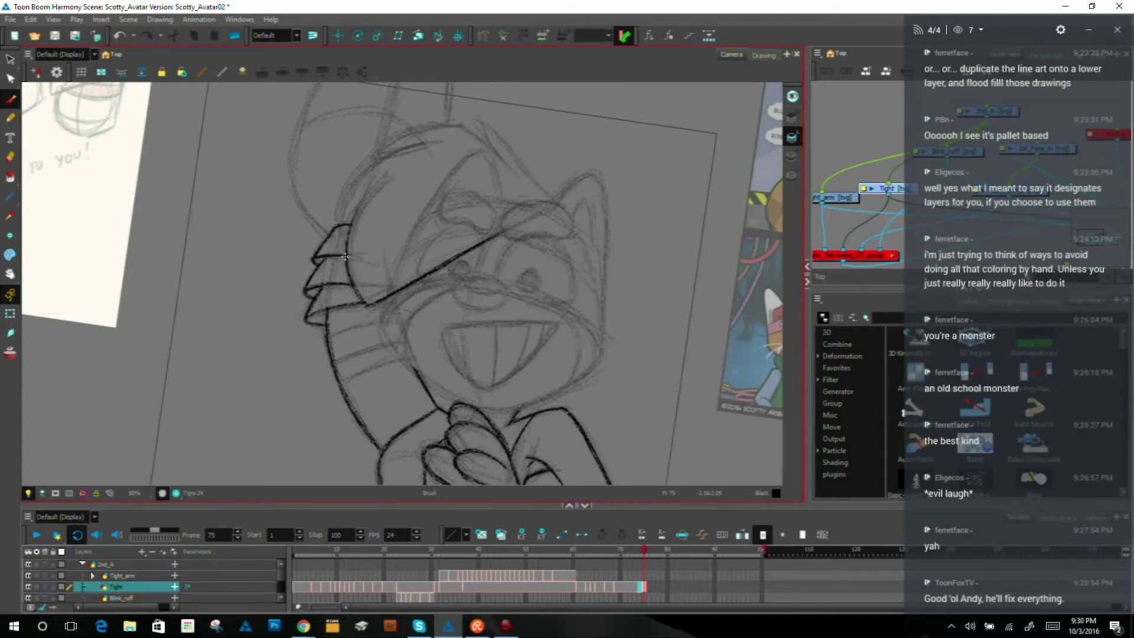
left_click_drag(354, 217, 381, 188)
left_click_drag(342, 226, 366, 172)
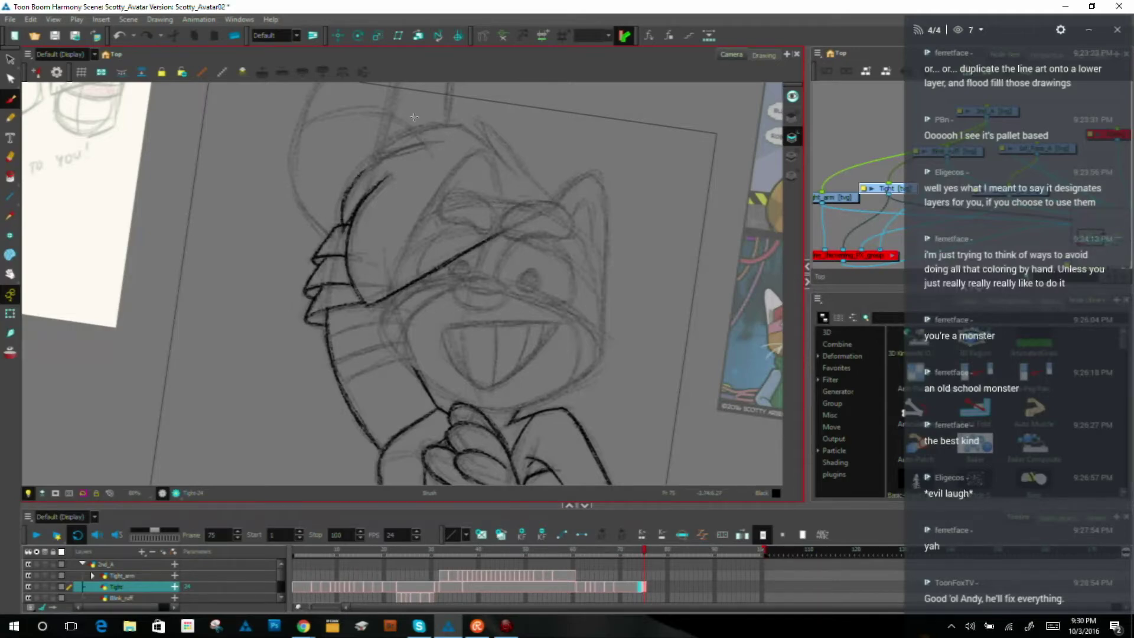
Step: Ink the outer side of the hair upward from the jagged tufts along the rough outline
left_click_drag(579, 332, 507, 171)
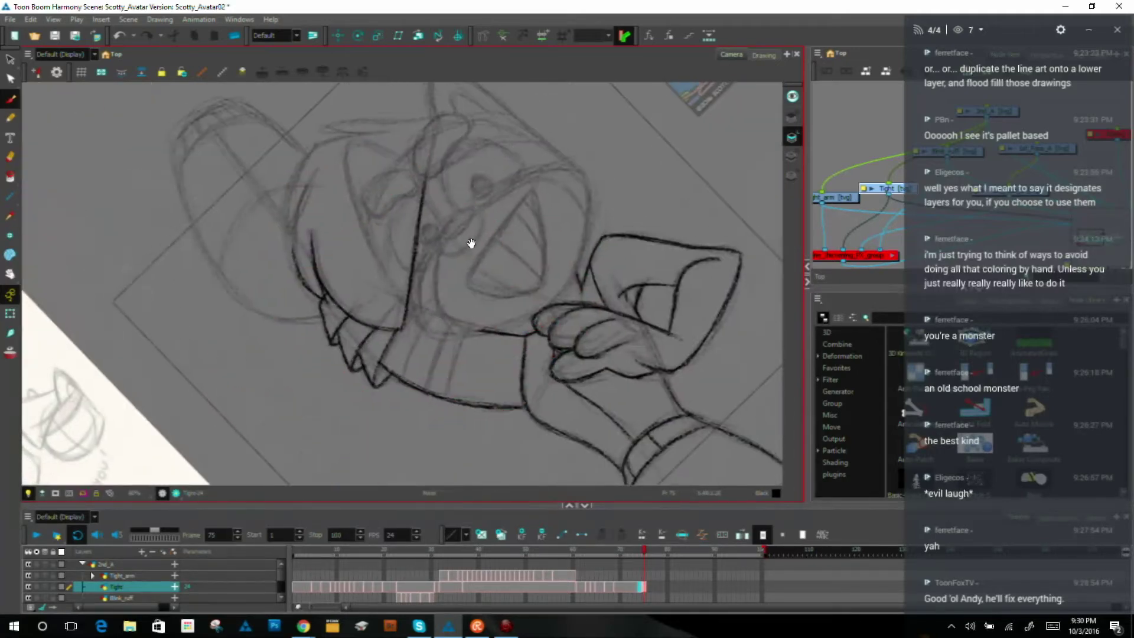
left_click_drag(477, 236, 482, 254)
left_click_drag(306, 294, 298, 229)
mouse_move(297, 269)
left_mouse_down()
mouse_move(299, 221)
mouse_move(294, 259)
mouse_move(318, 183)
left_mouse_up()
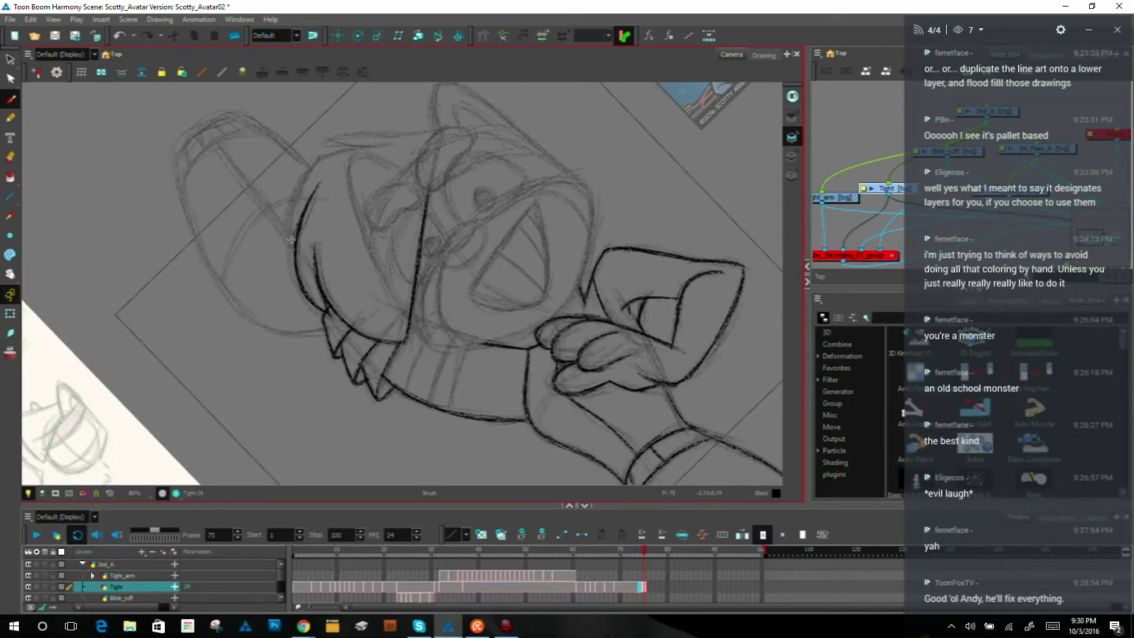
mouse_move(289, 242)
left_mouse_down()
mouse_move(318, 158)
mouse_move(290, 217)
mouse_move(310, 172)
left_mouse_up()
Step: Ink the top outline of the hair with its pointed tuft, running across to the far ear
mouse_move(629, 296)
left_mouse_down("ctrl+alt")
mouse_move(634, 284)
mouse_move(496, 240)
mouse_move(443, 283)
mouse_move(233, 308)
left_mouse_up("ctrl+alt")
left_click_drag(248, 351, 264, 285)
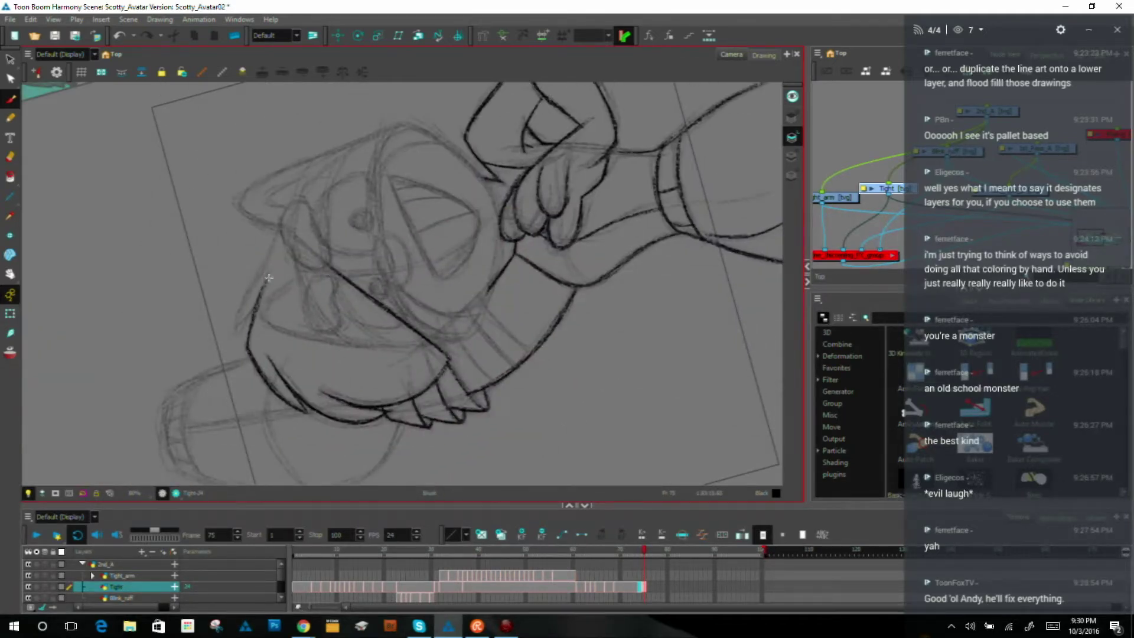
left_click_drag(236, 330, 264, 283)
mouse_move(237, 329)
left_mouse_down()
mouse_move(277, 234)
mouse_move(235, 331)
left_mouse_up()
key("shift+m")
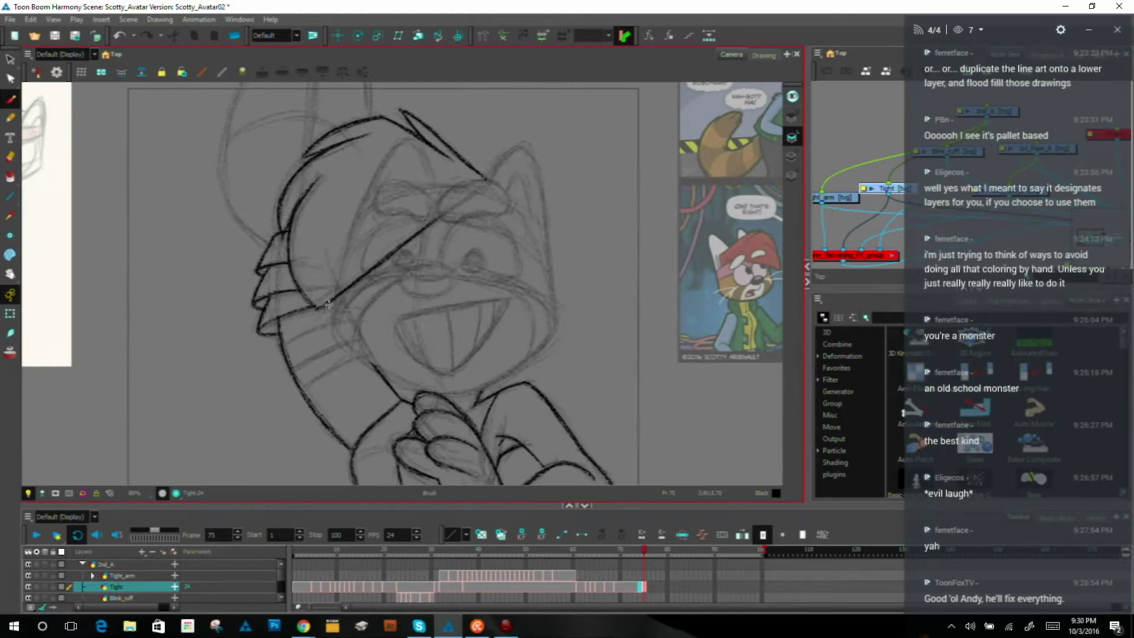
Step: Ink the short cheek line below the hair, the far side of the face and both edges of the ear
left_click_drag(334, 312, 333, 326)
left_click_drag(551, 277, 555, 329)
mouse_move(552, 286)
left_mouse_down()
mouse_move(525, 158)
mouse_move(541, 199)
mouse_move(519, 146)
mouse_move(531, 168)
left_mouse_up()
left_click_drag(617, 282, 639, 244)
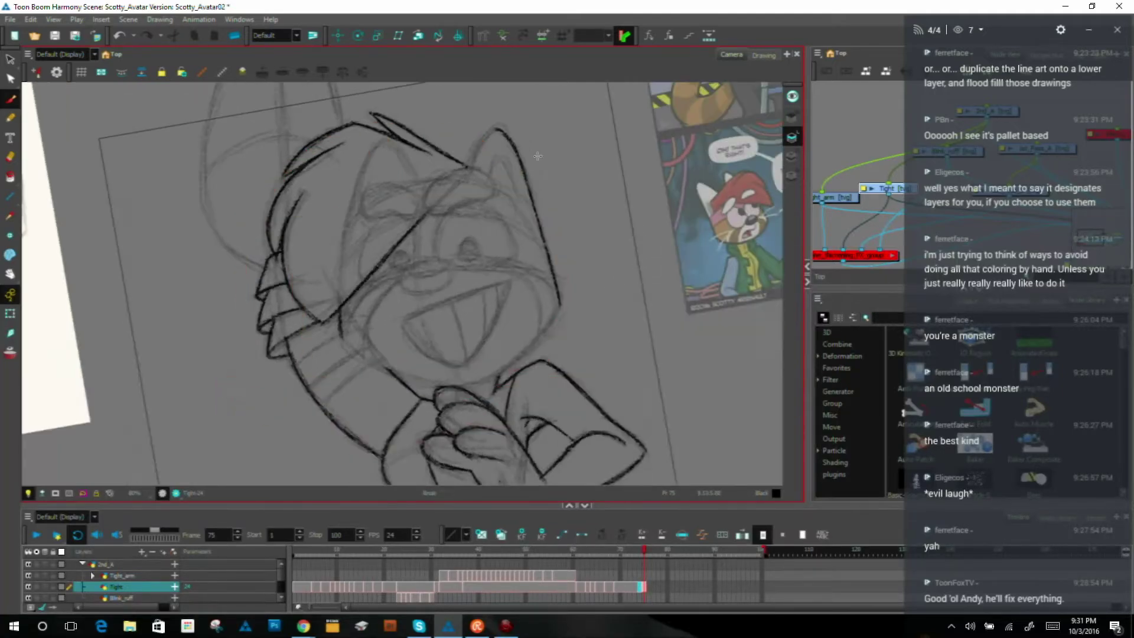
left_click_drag(470, 170, 495, 129)
left_click_drag(646, 265, 402, 123)
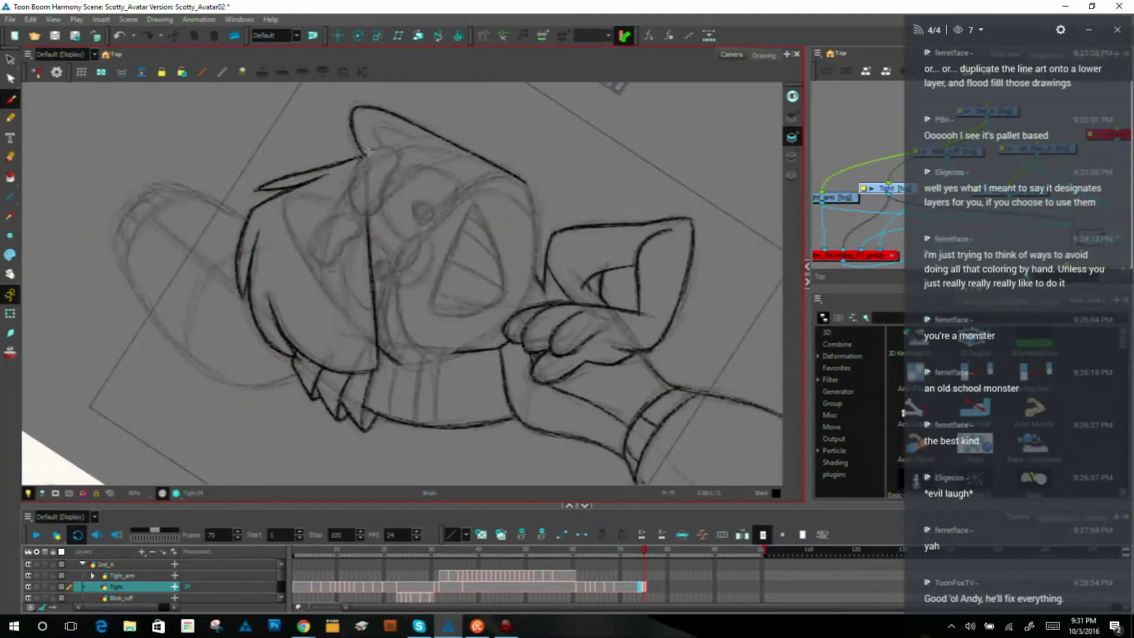
Step: Ink the outlines of both eyebrows over the rough on the forehead
mouse_move(354, 170)
left_mouse_down()
mouse_move(358, 205)
mouse_move(372, 213)
mouse_move(397, 160)
left_mouse_up()
mouse_move(361, 157)
left_mouse_down()
mouse_move(398, 154)
mouse_move(390, 175)
left_mouse_up()
mouse_move(336, 216)
left_mouse_down()
mouse_move(311, 260)
mouse_move(322, 228)
mouse_move(320, 266)
mouse_move(310, 247)
mouse_move(331, 256)
mouse_move(311, 254)
mouse_move(341, 251)
left_mouse_up()
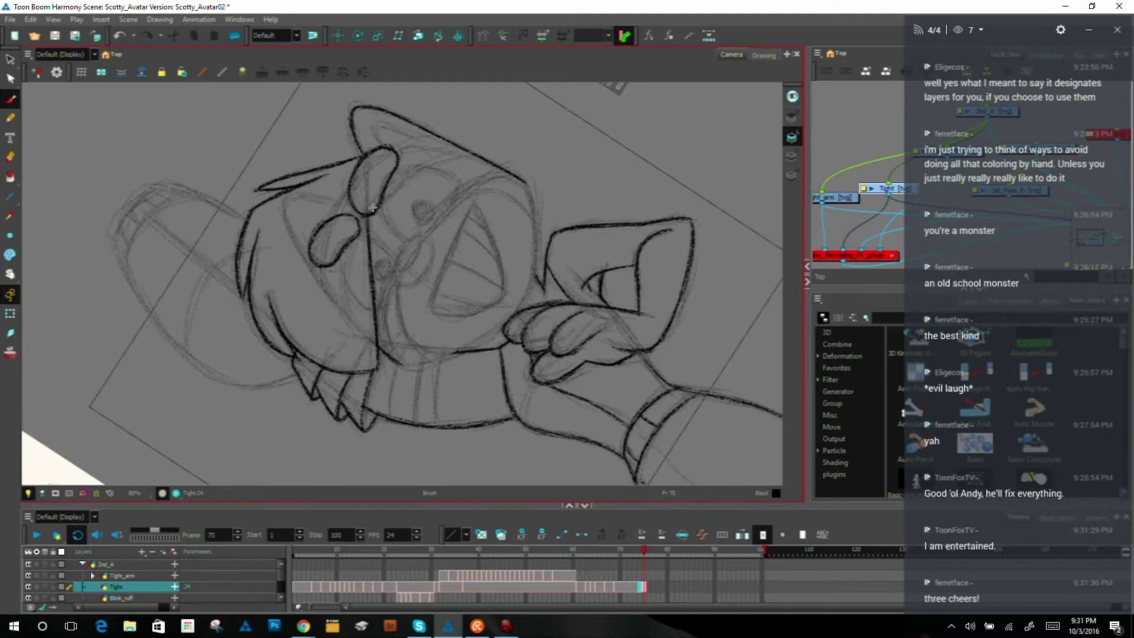
Step: Ink the outlines of both eyes below the eyebrows, including the lower edge of the far eye
key("shift+x")
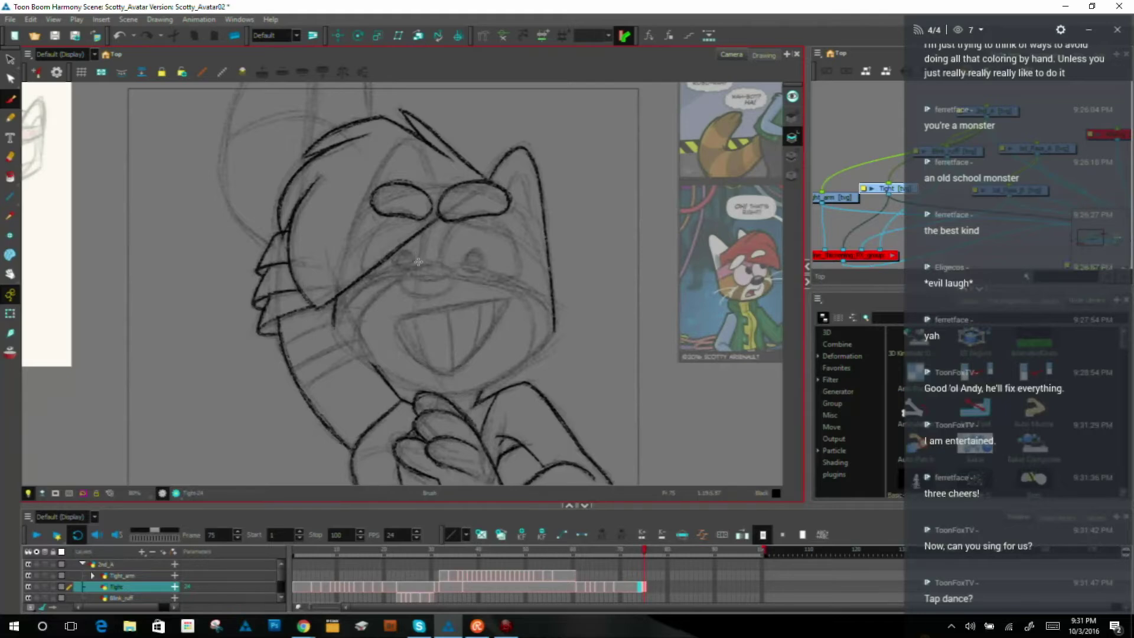
left_click_drag(419, 264, 423, 234)
left_click_drag(442, 265, 460, 220)
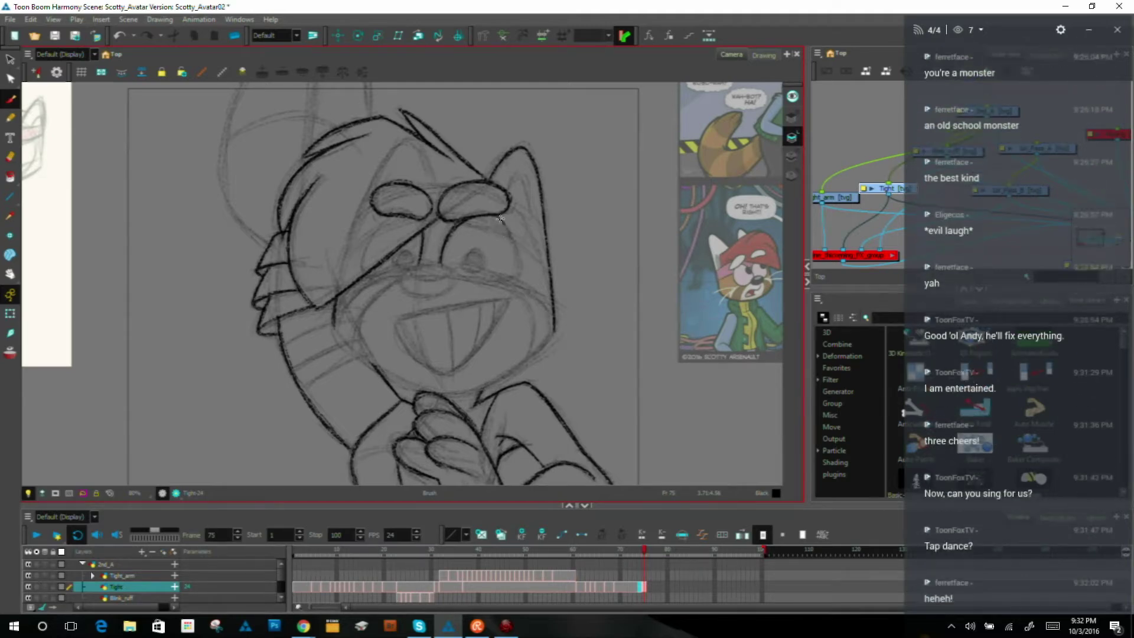
left_click_drag(495, 215, 511, 267)
mouse_move(629, 350)
left_mouse_down()
mouse_move(644, 236)
mouse_move(439, 120)
left_mouse_up()
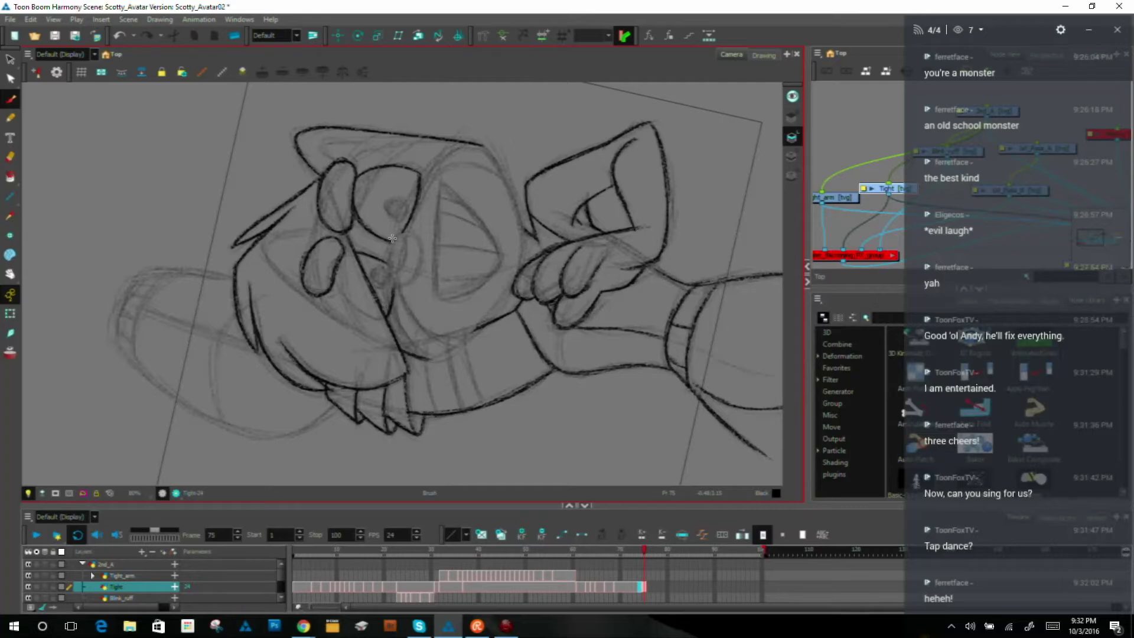
left_click_drag(397, 237, 395, 283)
Step: Ink the oval nose with its inner highlight line, comparing it with the neighbouring drawings
key("f")
key("g")
key("f")
key("g")
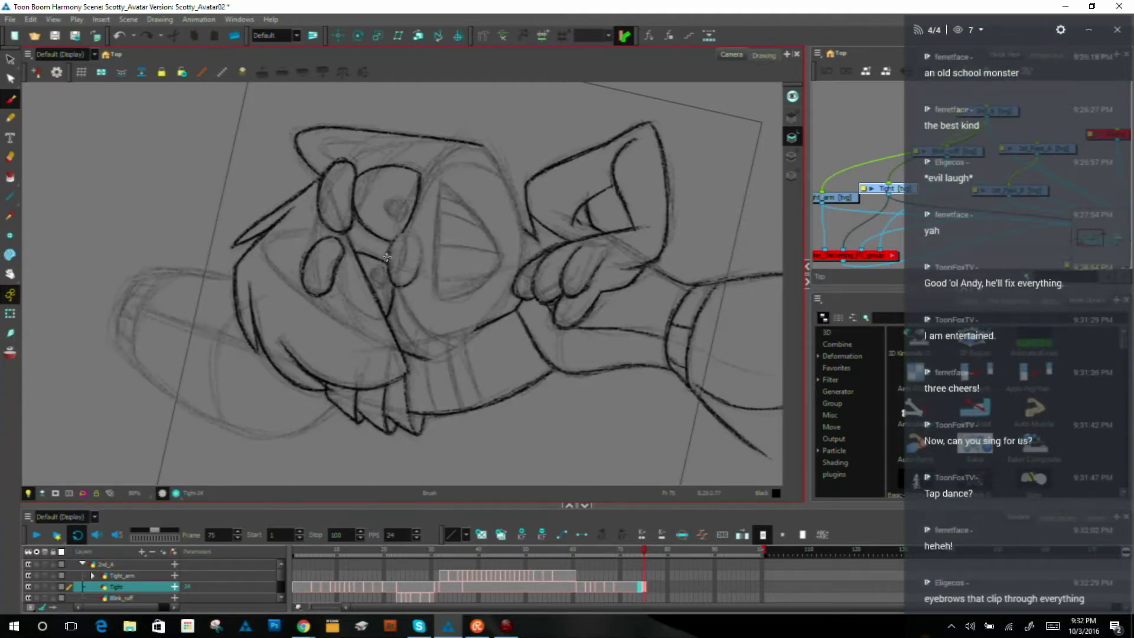
mouse_move(406, 231)
left_mouse_down()
mouse_move(420, 241)
mouse_move(415, 267)
left_mouse_up()
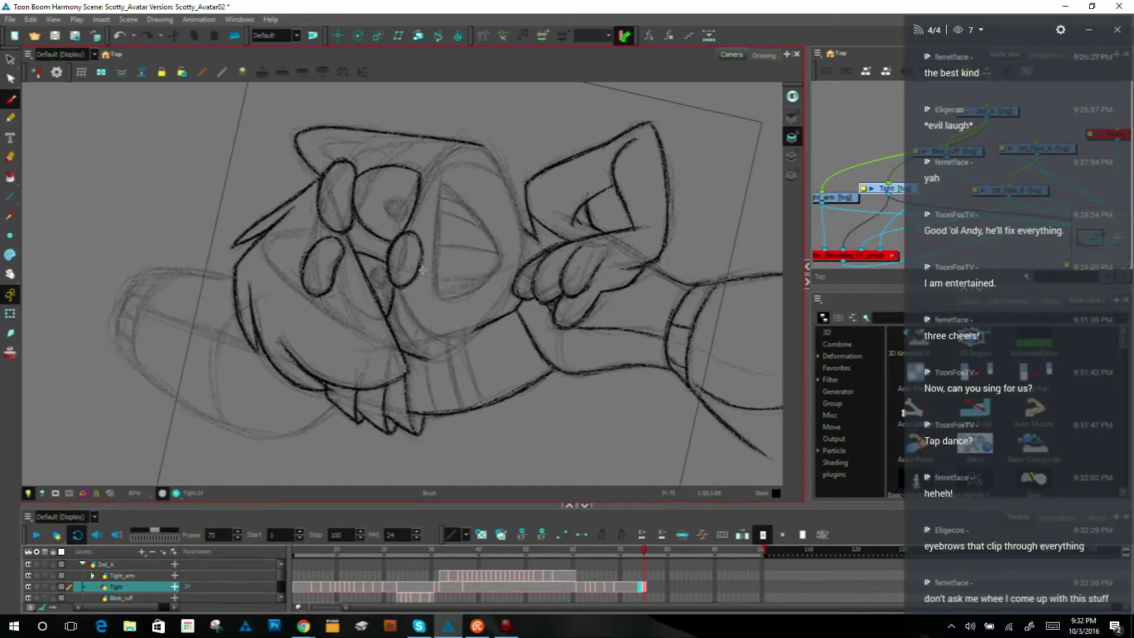
key("comma")
key("period")
key("comma")
key("period")
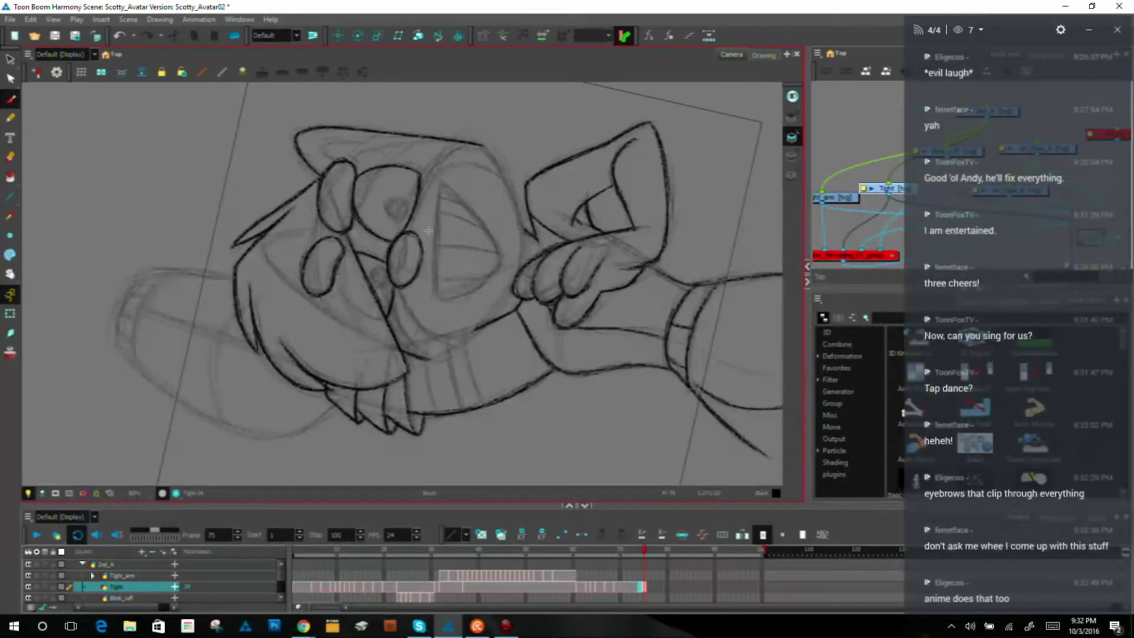
key("period")
key("comma")
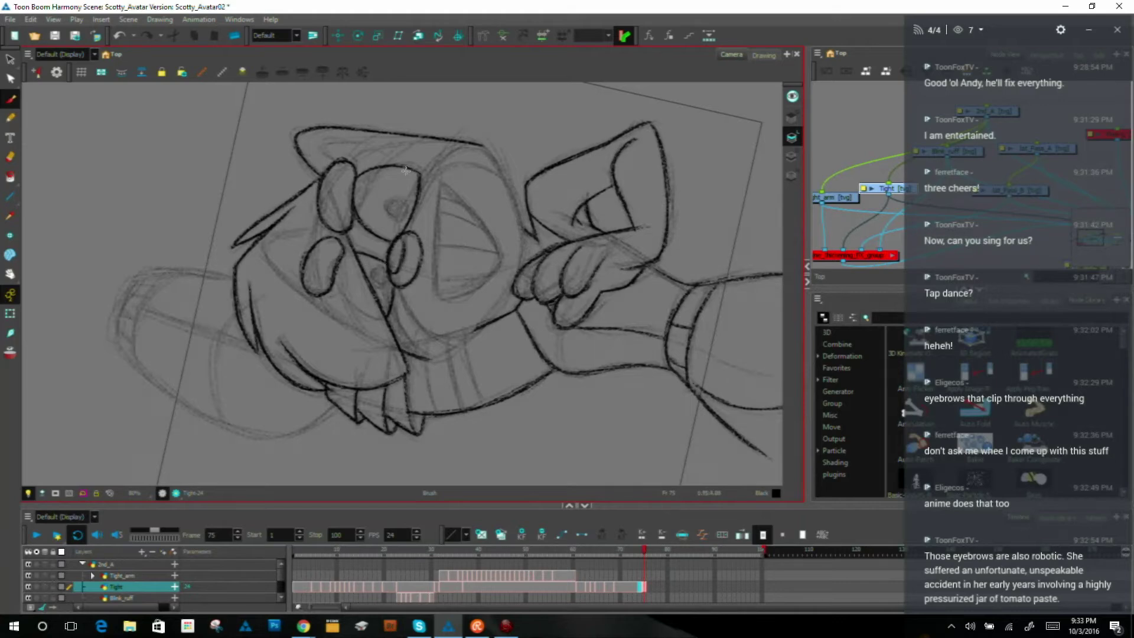
Step: Ink a small round pupil in each eye, checking the placement against the neighbouring drawings
key("shift+x")
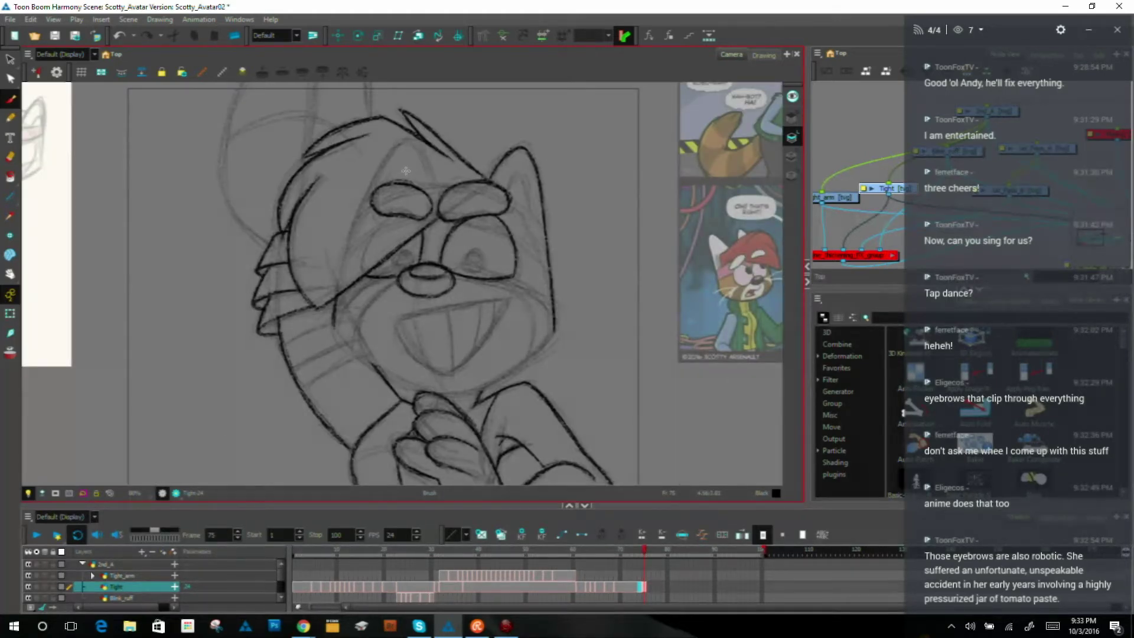
key("f")
key("g")
key("f")
key("g")
left_click_drag(402, 250, 399, 272)
key("f")
key("g")
mouse_move(473, 249)
left_mouse_down()
mouse_move(471, 271)
mouse_move(460, 264)
mouse_move(471, 269)
mouse_move(469, 249)
mouse_move(481, 255)
mouse_move(473, 273)
left_mouse_up()
key(".")
key("comma")
key("period")
Step: Ink the near cheek down to the fingers and the far jaw line around to the chin
left_click_drag(600, 203, 536, 352)
left_click_drag(469, 339, 402, 281)
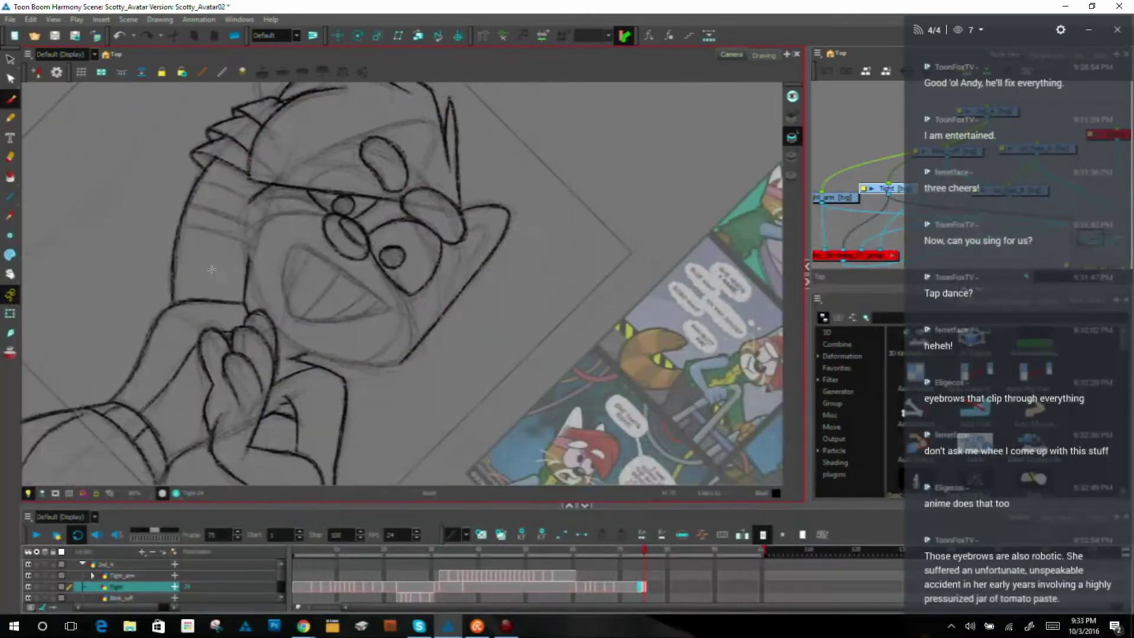
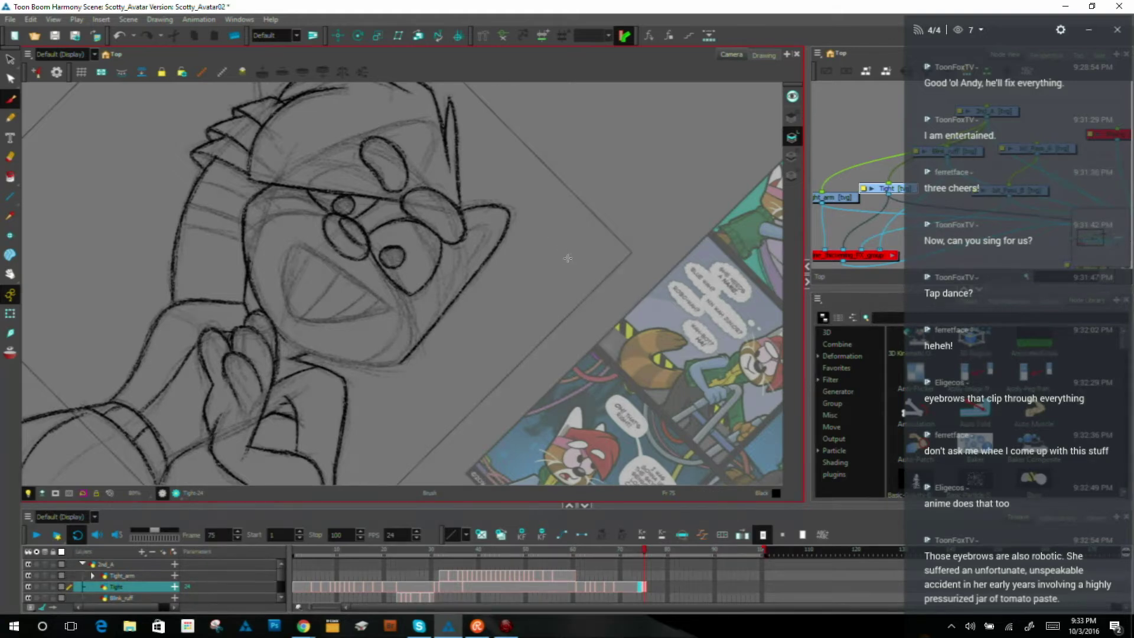
left_click_drag(585, 190, 488, 454)
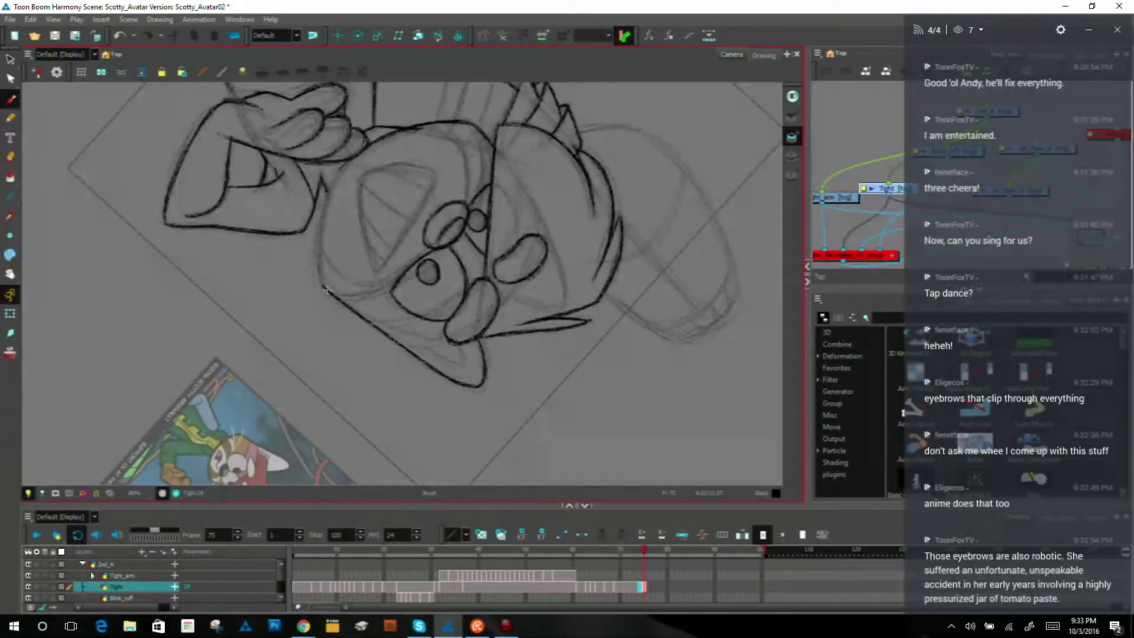
left_click_drag(320, 283, 325, 214)
mouse_move(321, 271)
left_mouse_down()
mouse_move(342, 178)
mouse_move(322, 222)
mouse_move(343, 178)
mouse_move(325, 201)
mouse_move(351, 164)
left_mouse_up()
left_click_drag(327, 203, 353, 155)
Step: Ink the upper edge of the open mouth and begin its near side from the corner
key("shift+x")
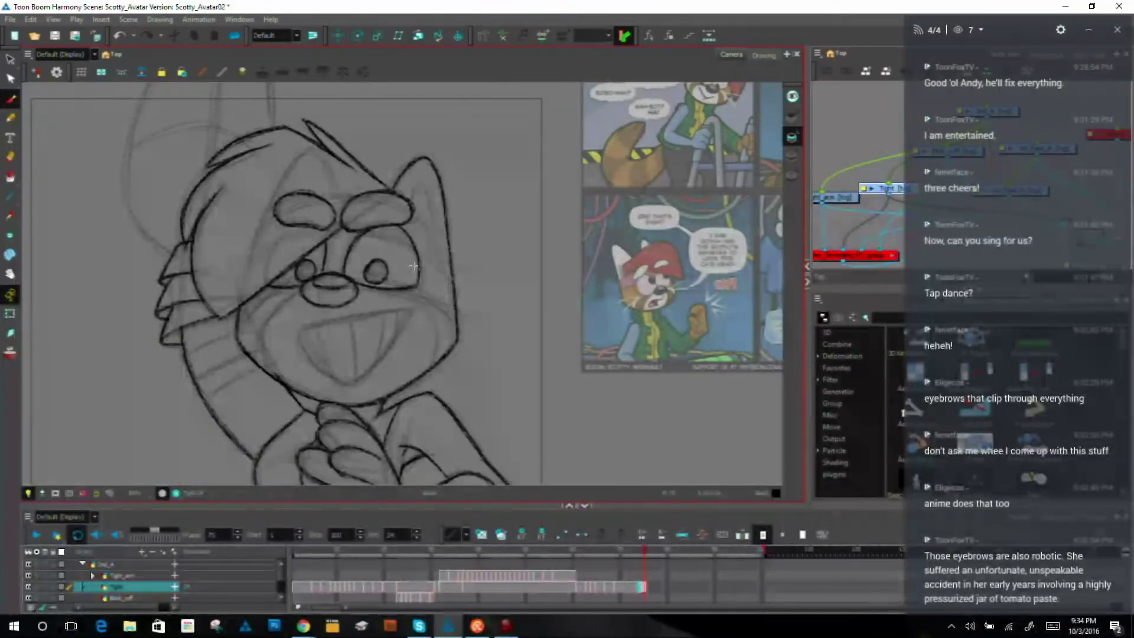
key("ctrl+alt")
mouse_move(602, 282)
left_mouse_down()
mouse_move(537, 167)
mouse_move(461, 118)
left_mouse_up()
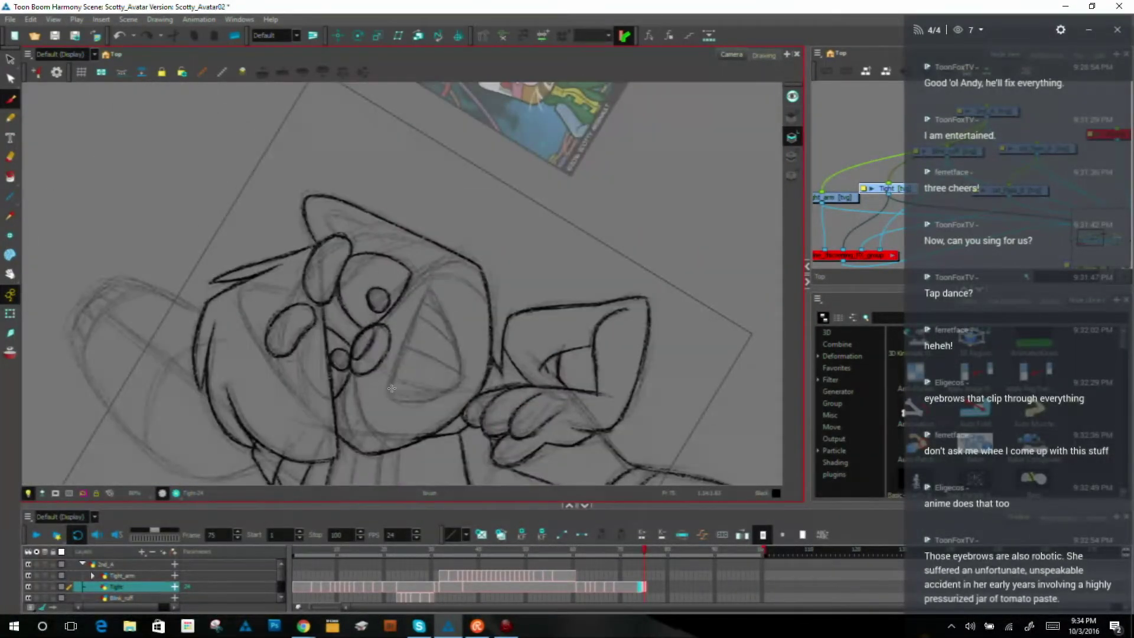
left_click_drag(386, 399, 420, 297)
left_click_drag(419, 267, 297, 338)
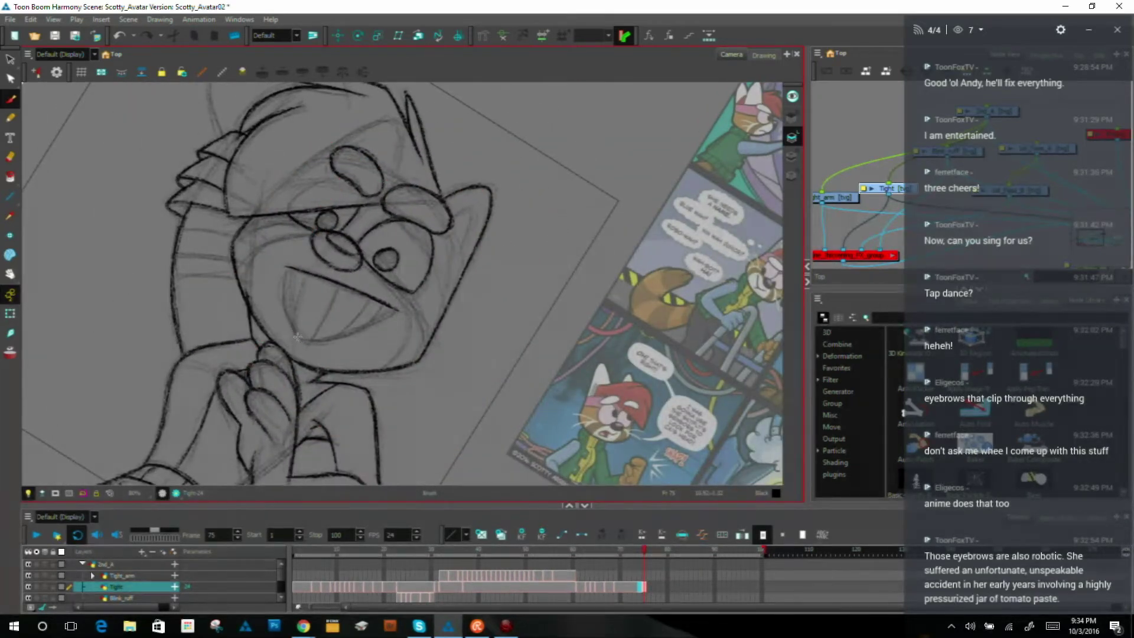
left_click_drag(286, 267, 285, 296)
Step: Ink the far side of the open mouth to close its outline
key("ctrl+alt")
key("ctrl+alt")
mouse_move(515, 232)
left_mouse_down()
mouse_move(484, 330)
mouse_move(391, 454)
left_mouse_up()
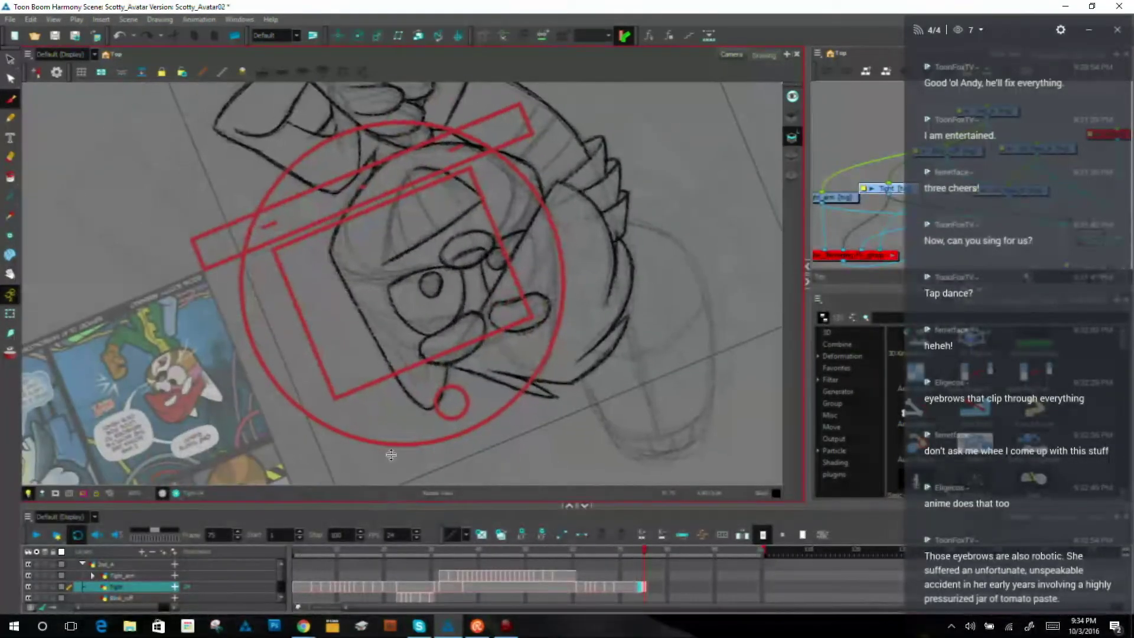
key("space")
mouse_move(456, 228)
left_mouse_down()
mouse_move(417, 309)
mouse_move(259, 276)
left_mouse_up()
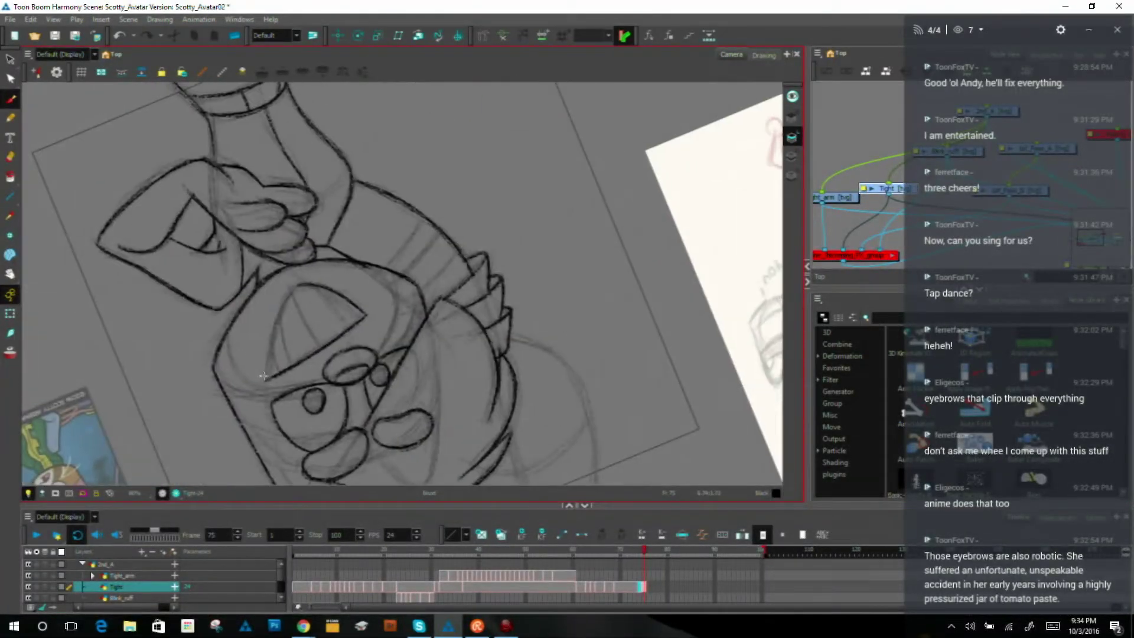
left_click_drag(265, 381, 272, 321)
left_click_drag(264, 378, 291, 294)
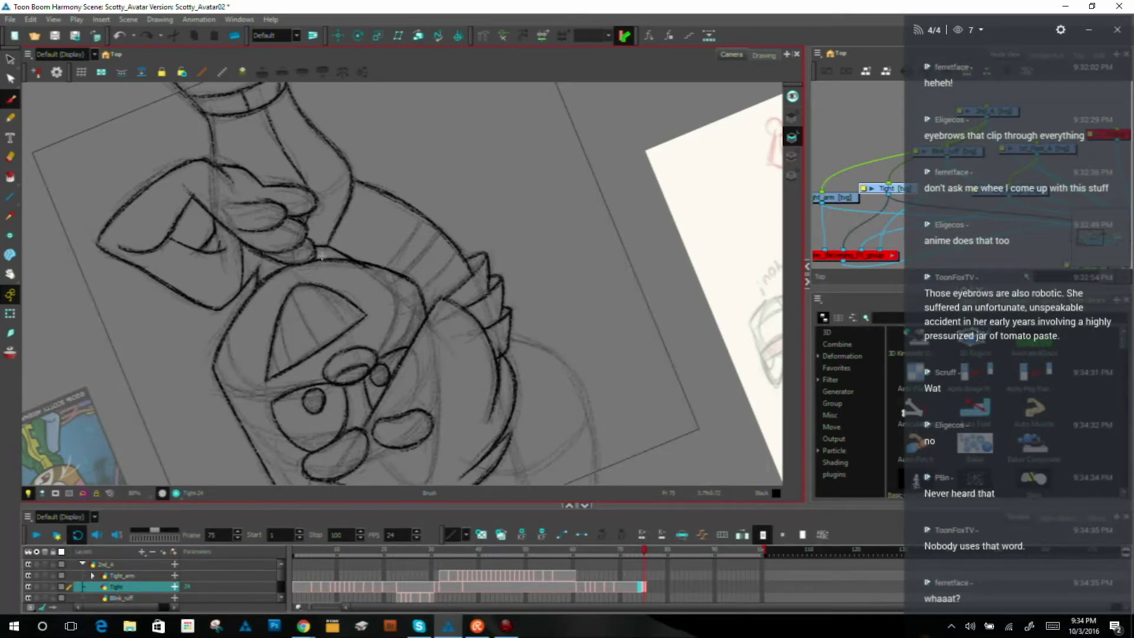
Step: Ink the vertical tooth lines inside the open mouth and compare them with the neighbouring drawing
key("shift+x")
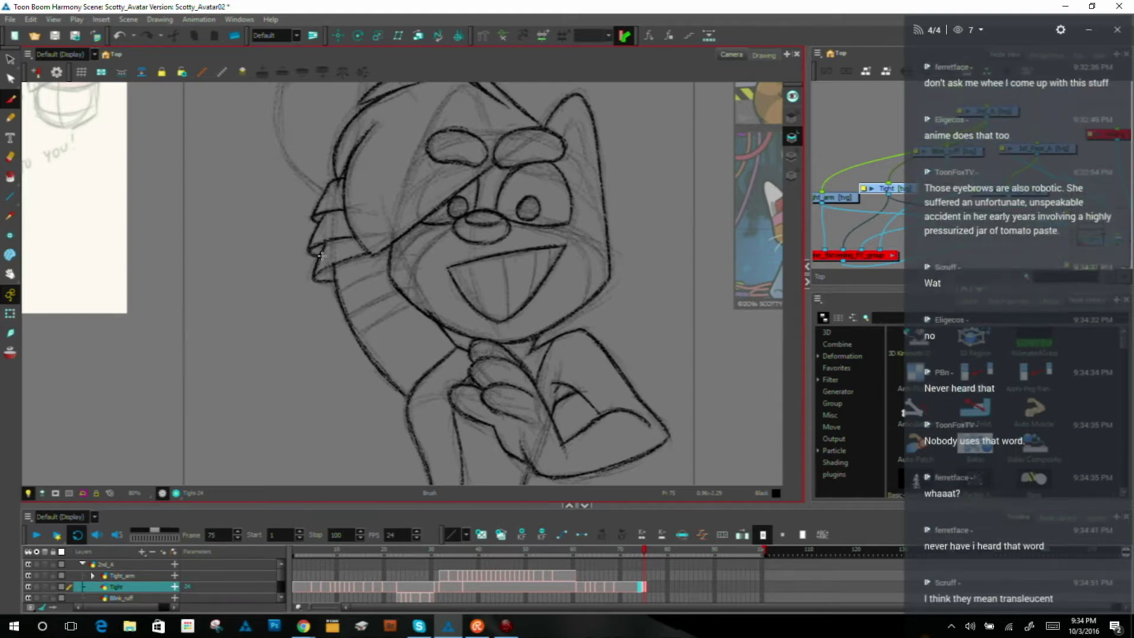
mouse_move(579, 211)
left_mouse_down()
mouse_move(631, 215)
mouse_move(631, 226)
left_mouse_up()
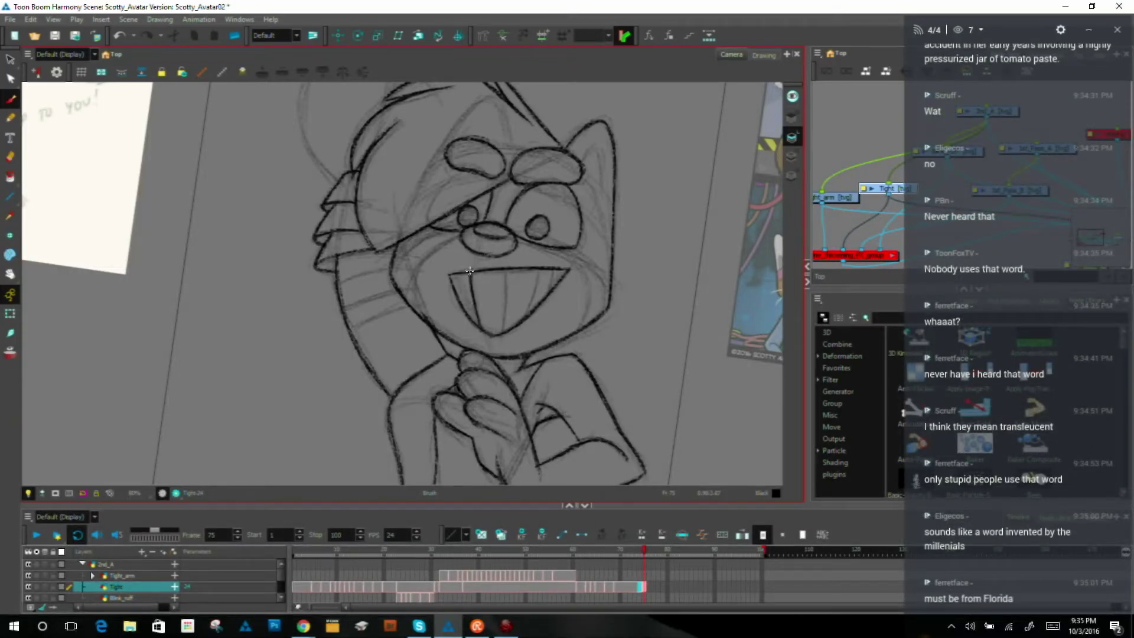
left_click_drag(502, 334, 506, 280)
left_click_drag(546, 296, 552, 269)
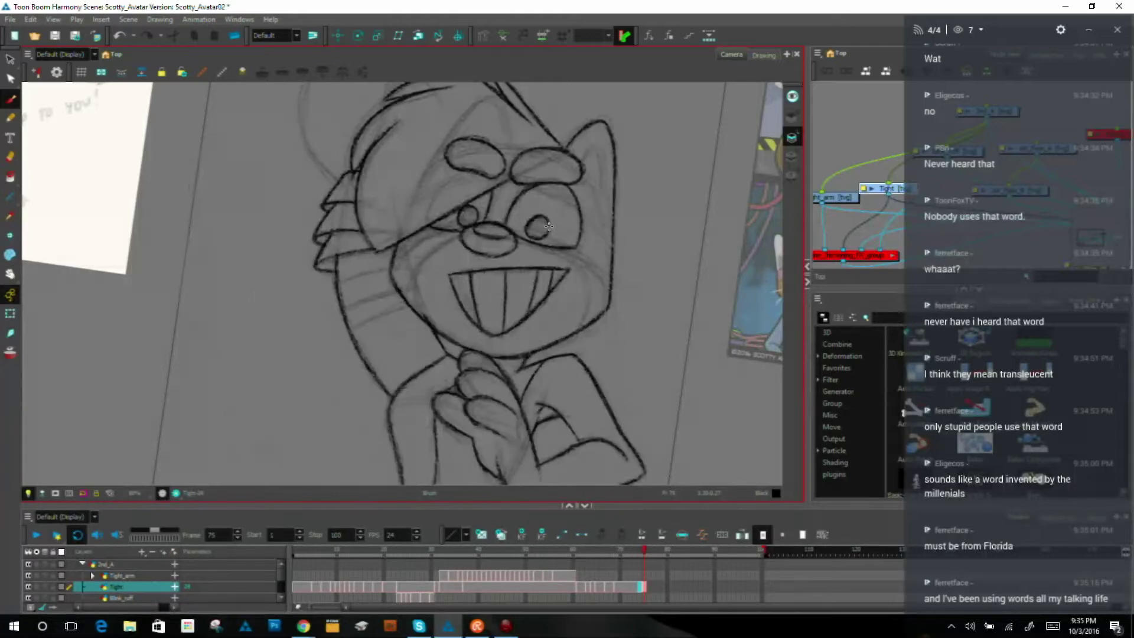
key("alt+s")
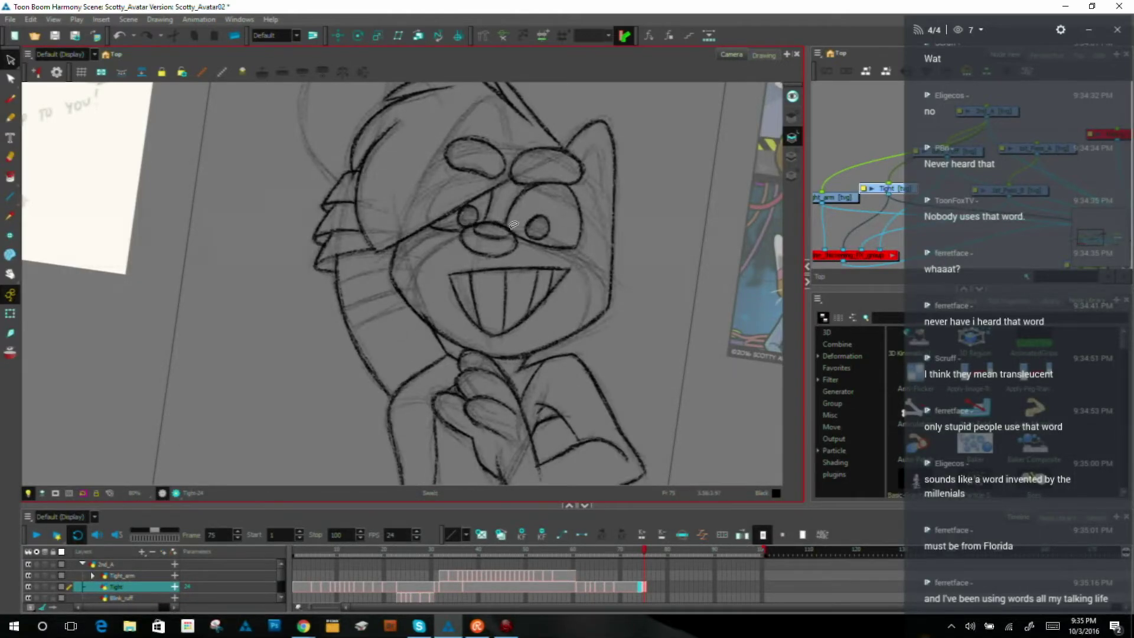
left_click(552, 275)
key("comma")
key("period")
key("comma")
key("period")
Step: Try an inked muzzle line along the near cheek, then delete that stroke
left_click(13, 98)
key("comma")
key("period")
key("comma")
key("period")
key("comma")
key("period")
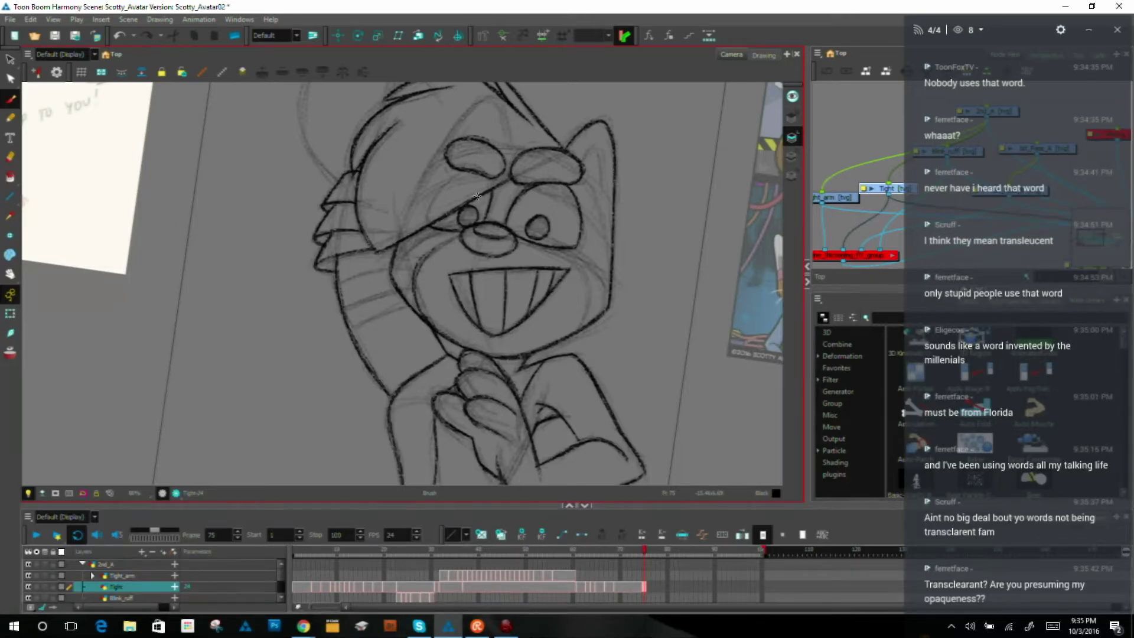
left_click(10, 59)
left_click(433, 259)
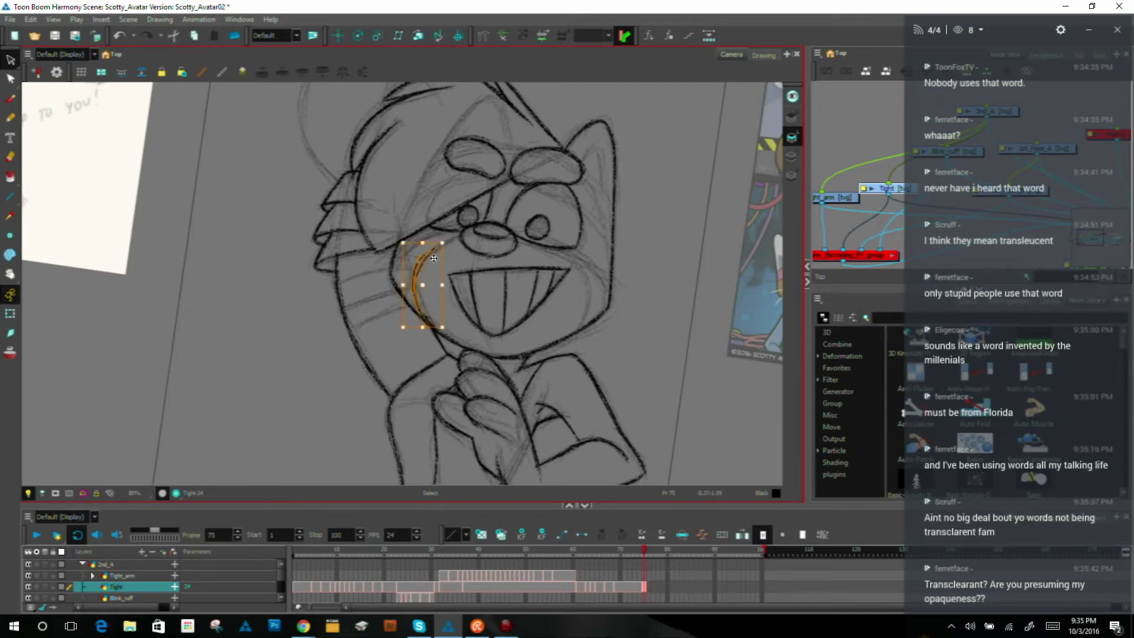
key("Delete")
Step: Ink the near side of the muzzle again, curving from beside the nose down to the chin
left_click(10, 98)
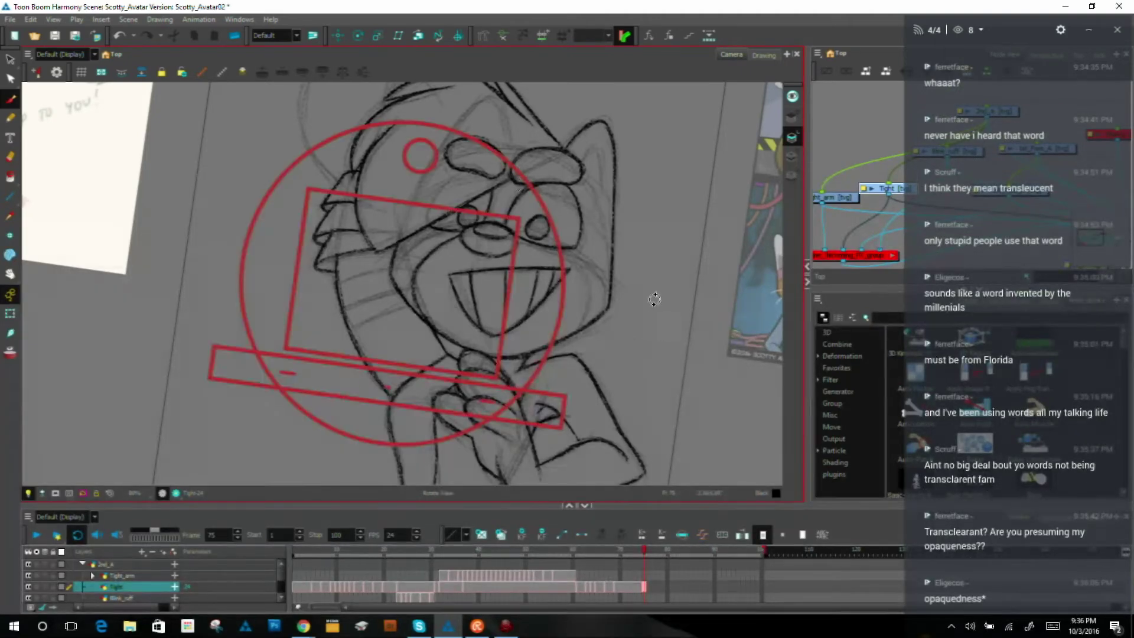
left_click_drag(653, 299, 614, 163, "ctrl+alt")
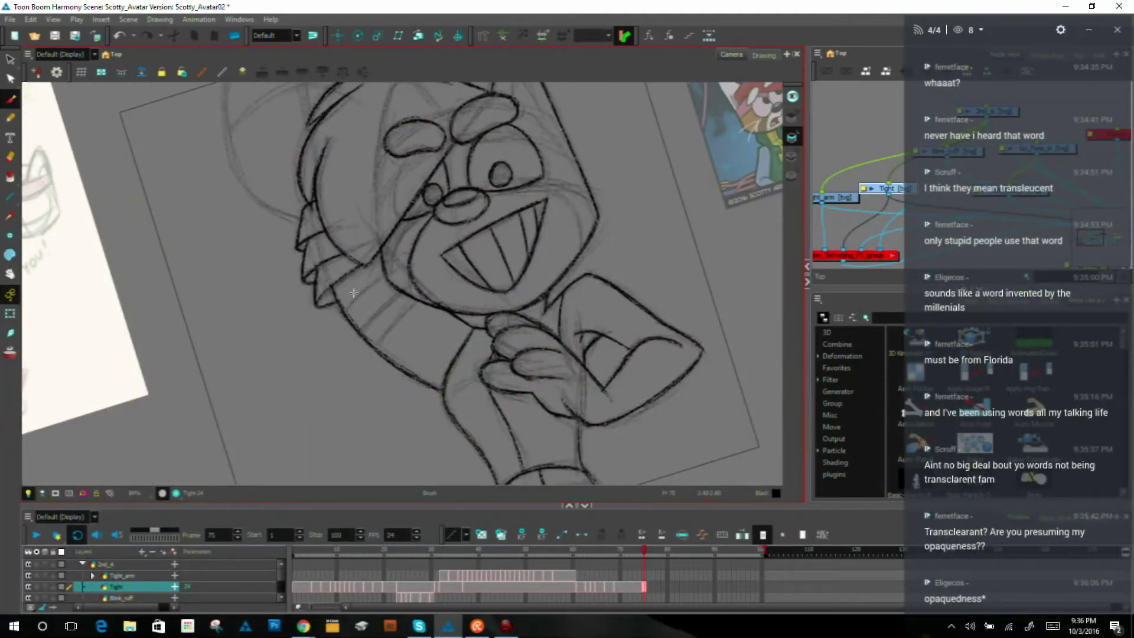
key(".")
key(".")
key("comma")
key("period")
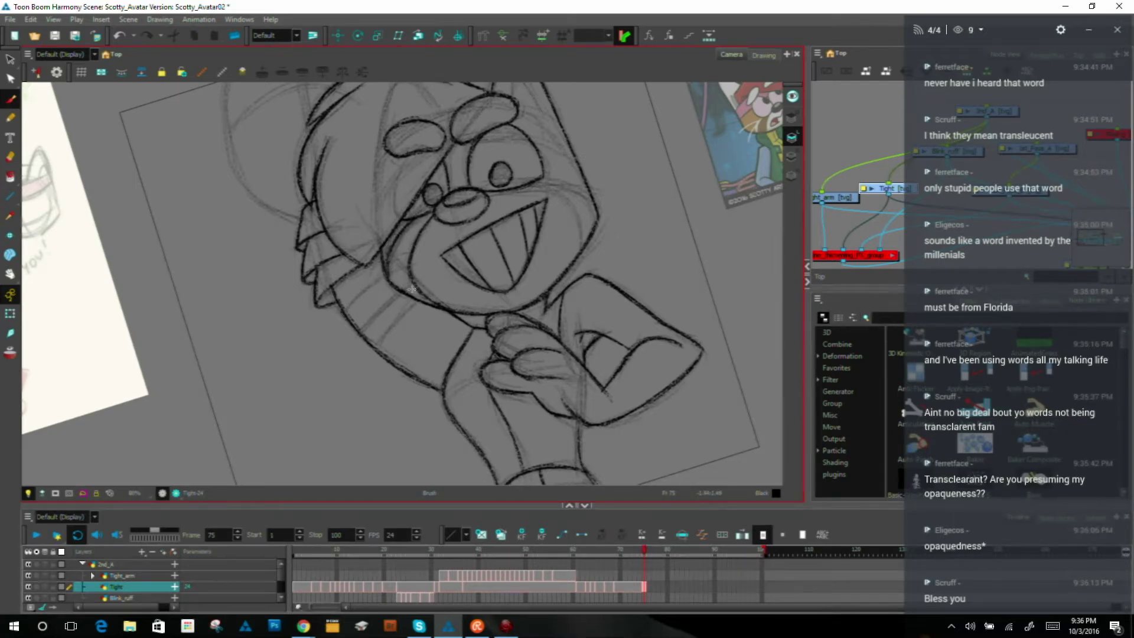
key("comma")
key("period")
key("comma")
key("period")
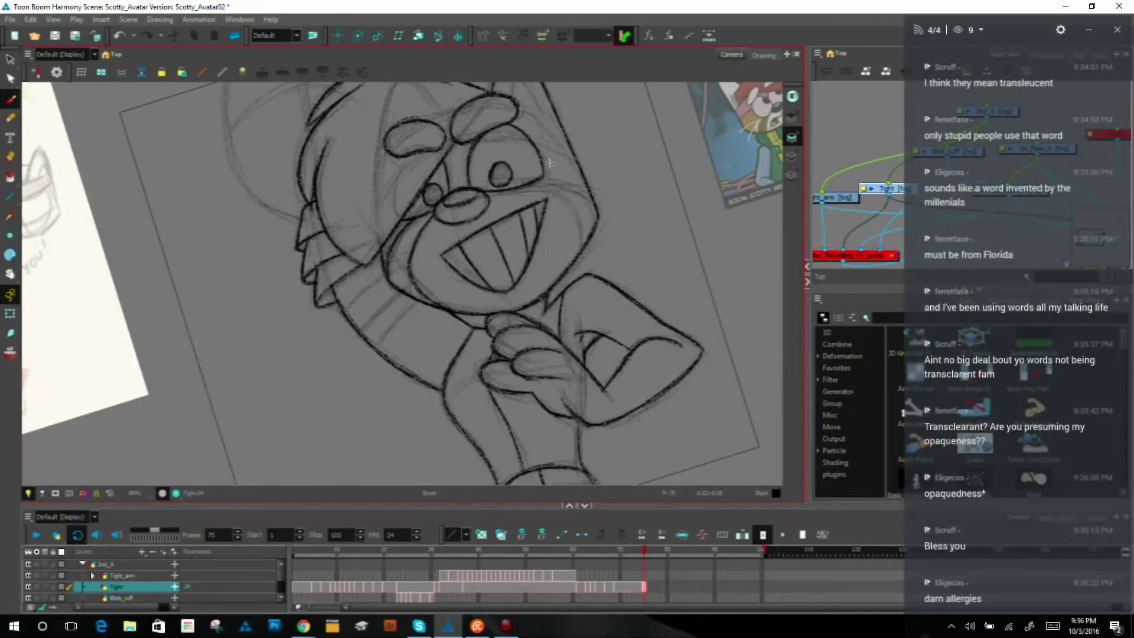
Step: Try an inked muzzle line along the far cheek, then delete that stroke
key("comma")
key("period")
key("comma")
key("period")
left_click_drag(566, 260, 571, 230)
key("comma")
key("period")
key("comma")
key("period")
key("comma")
key("period")
key("alt+s")
left_click(565, 237)
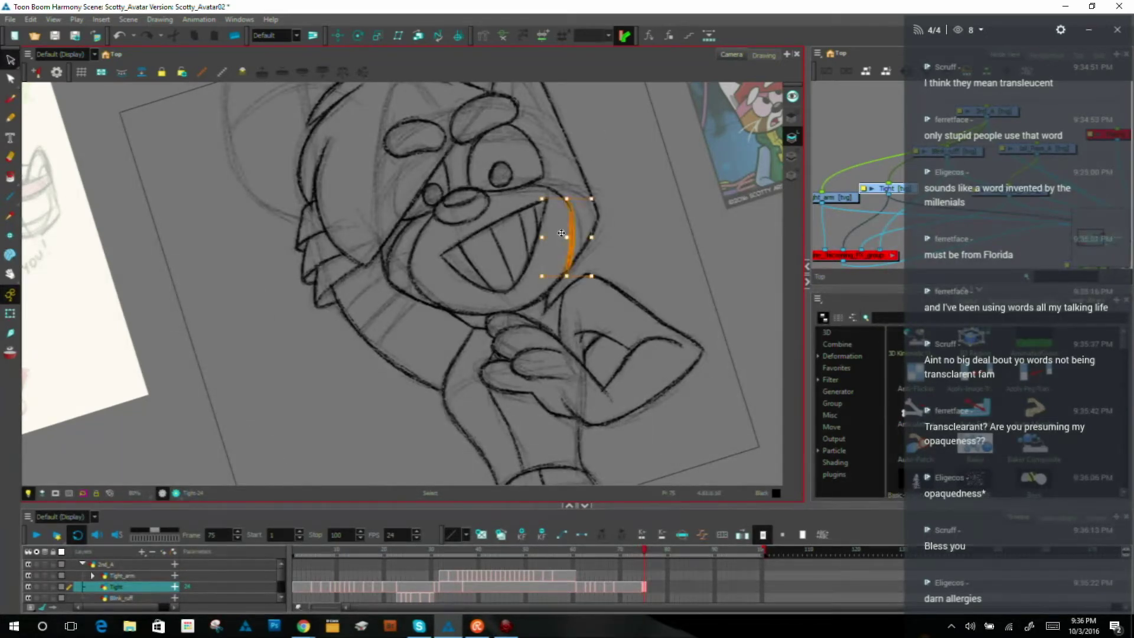
key("Delete")
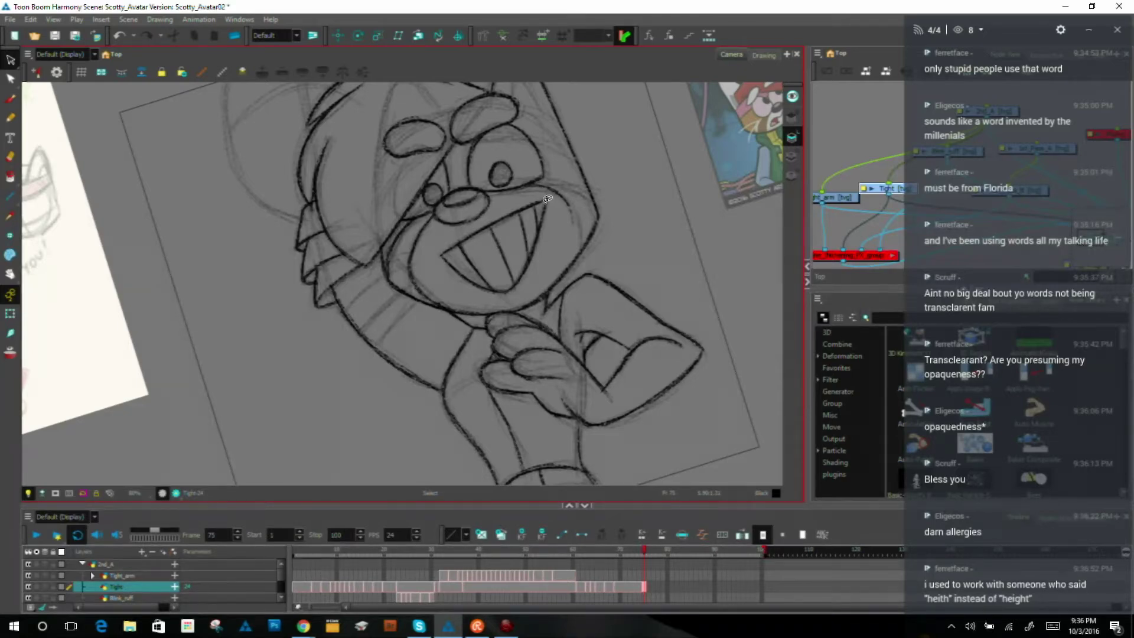
Step: Ink the far side of the muzzle again beside the mouth and check it against the neighbouring drawings
key("comma")
key("period")
left_click(19, 97)
key("comma")
key("period")
left_click_drag(571, 263, 562, 200)
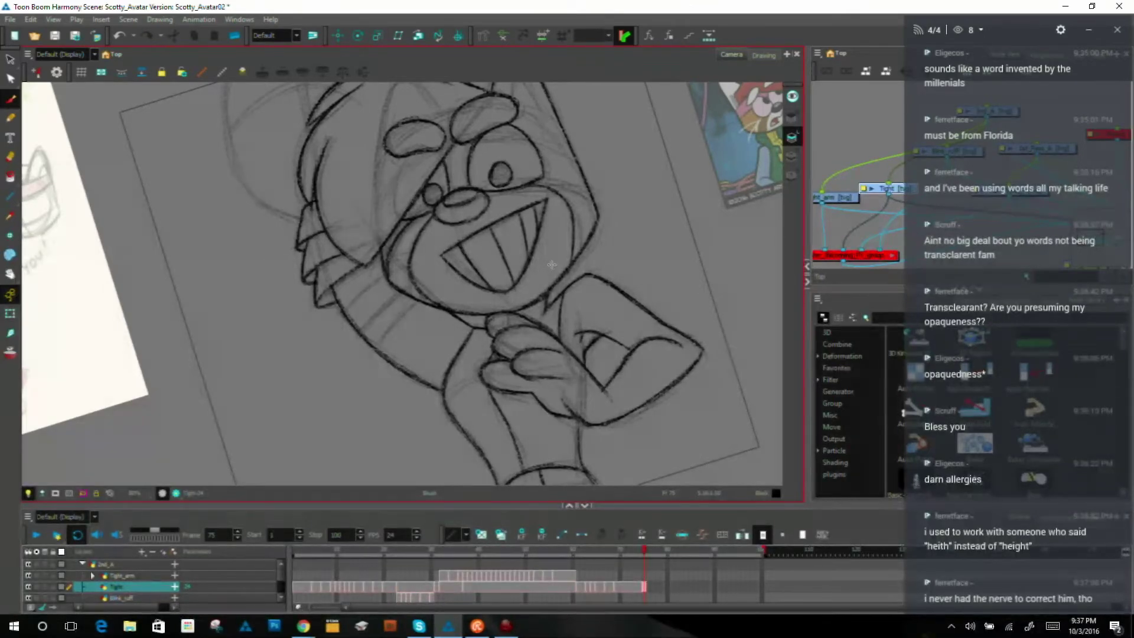
key("f")
key("g")
key("comma")
key("period")
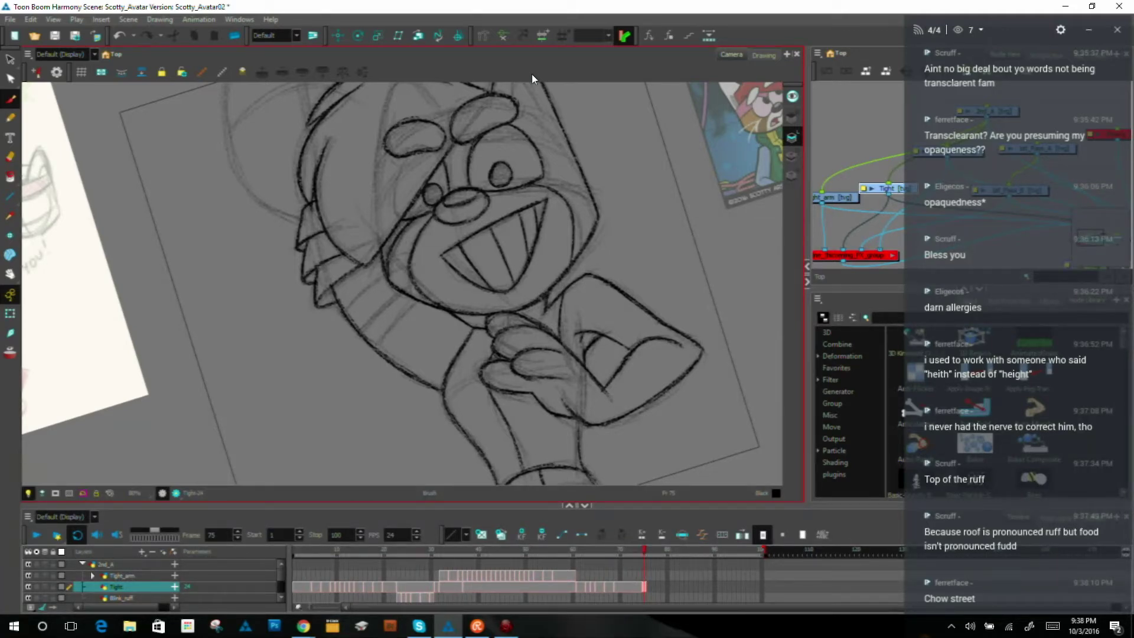
key("comma")
key("period")
key("comma")
key("period")
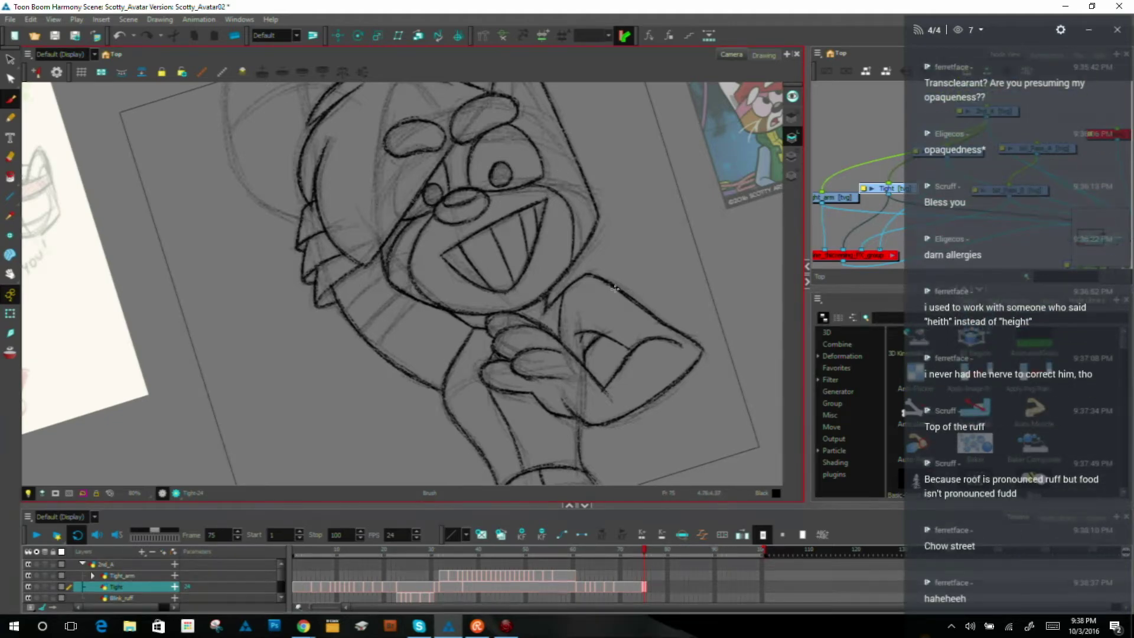
Step: Ink the cheek marking line below the far eye toward the face's edge and check its short outer stroke
mouse_move(648, 243)
left_mouse_down()
mouse_move(696, 240)
mouse_move(622, 311)
left_mouse_up()
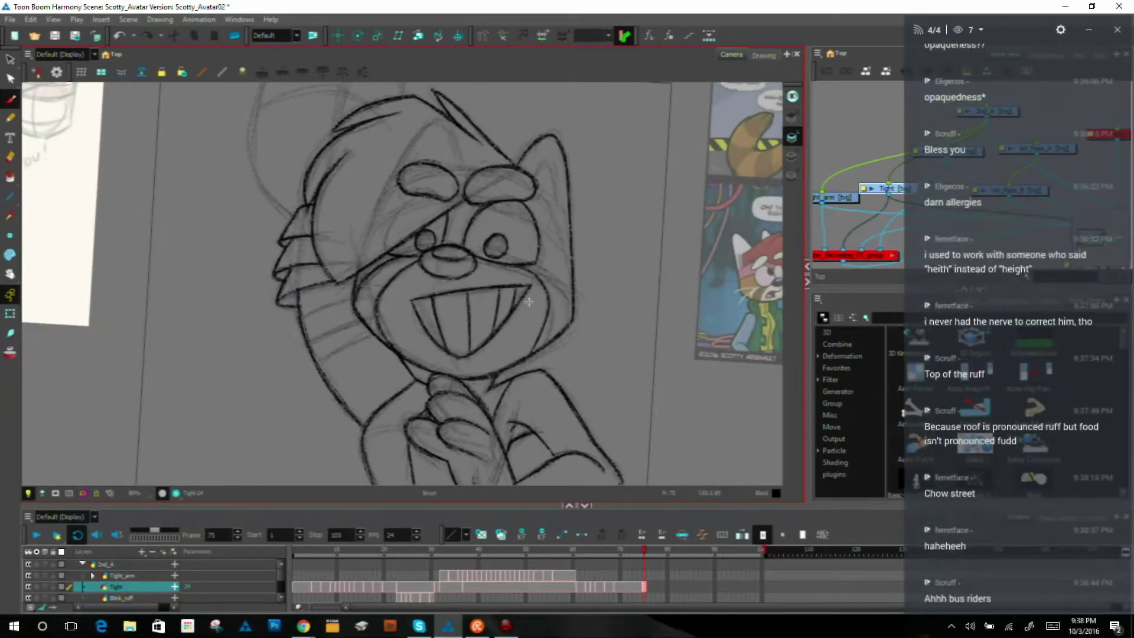
key(".")
key(".")
key("period")
key("comma")
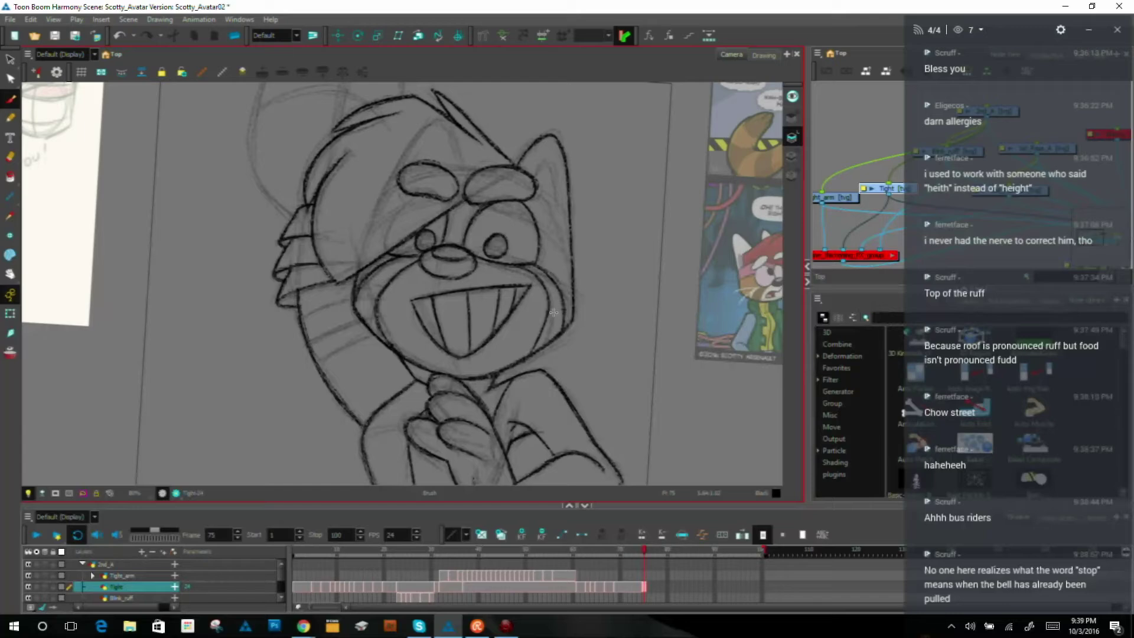
key("alt+s")
left_click_drag(543, 266, 568, 269)
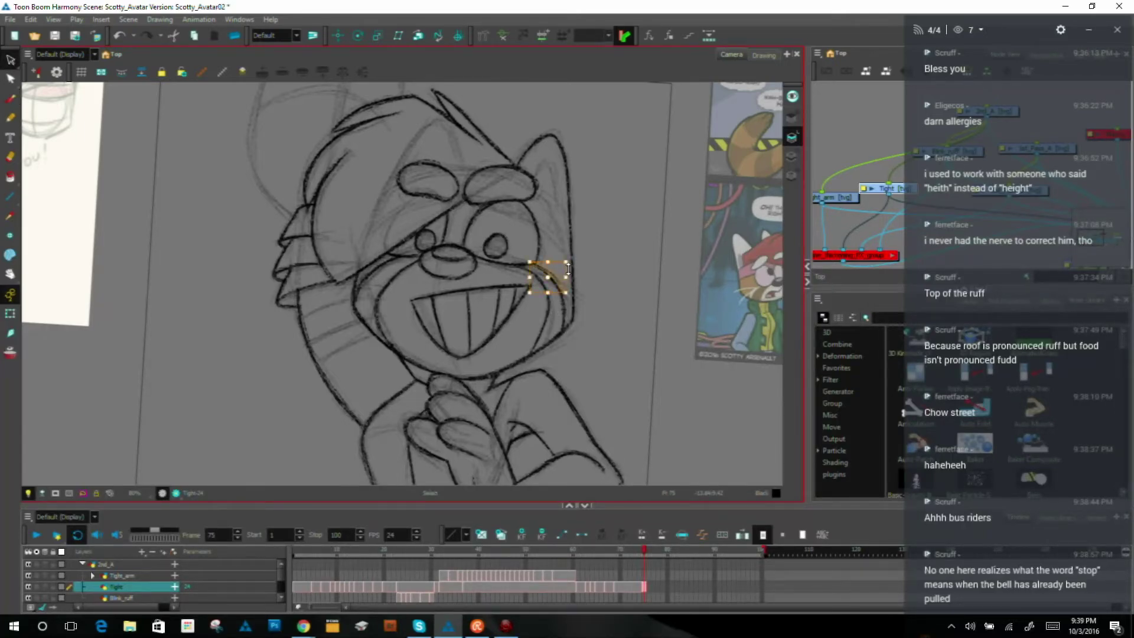
left_click(560, 239)
left_click(11, 99)
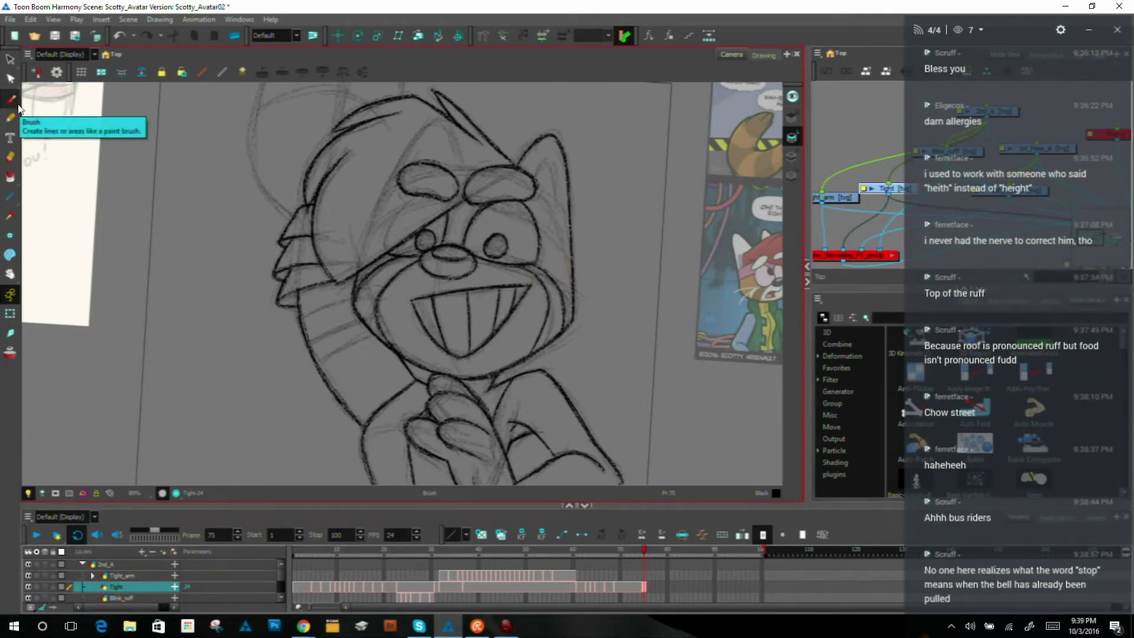
Step: Flip between the neighbouring drawings at frame 75 and delete the thick stroke on the character's outer cheek
key(".")
key(".")
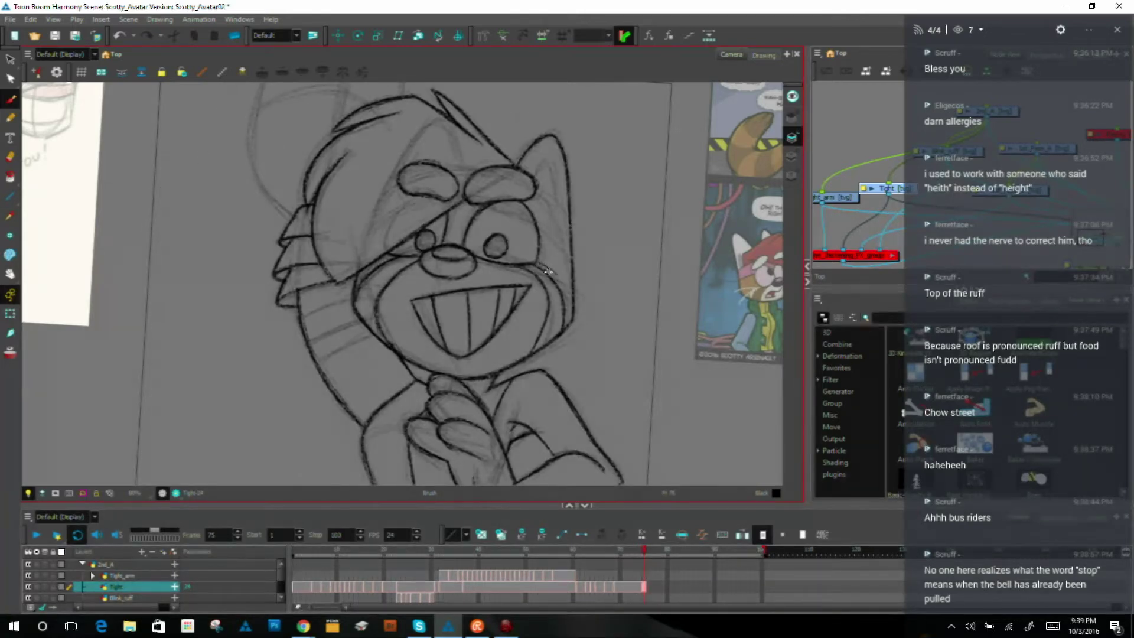
key("comma")
key("period")
key("comma")
key("period")
key("alt+s")
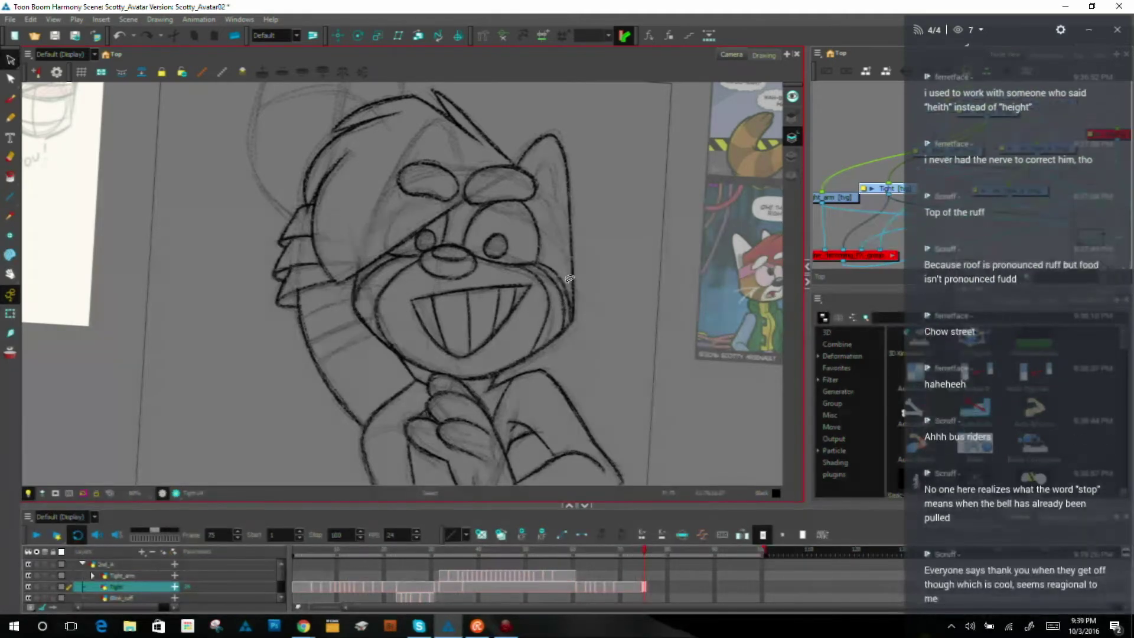
left_click(567, 280)
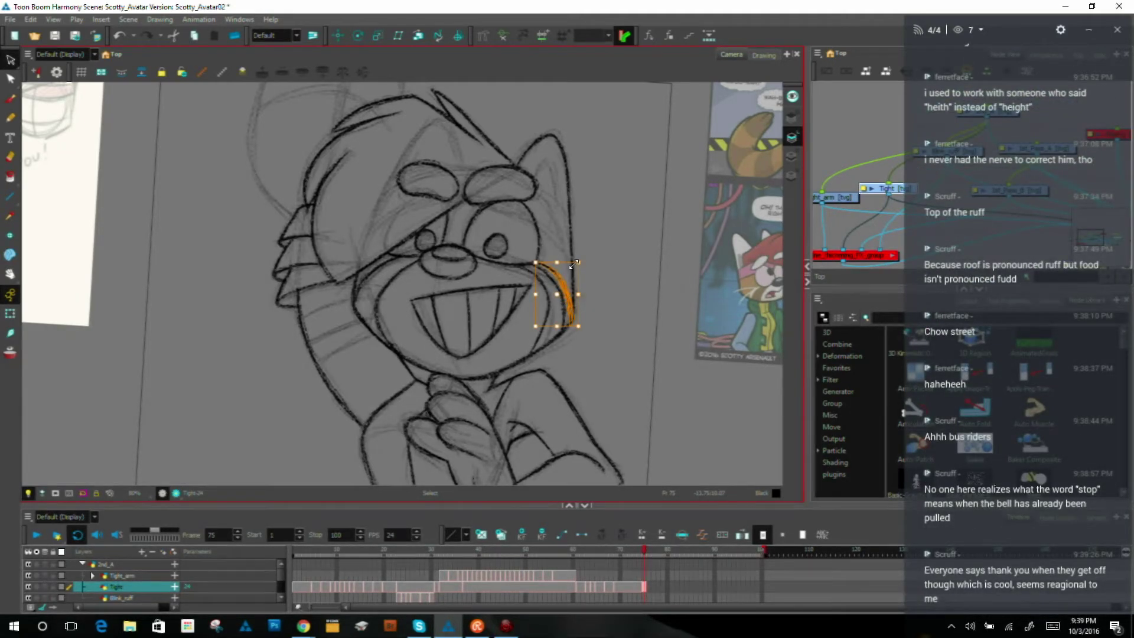
key("Delete")
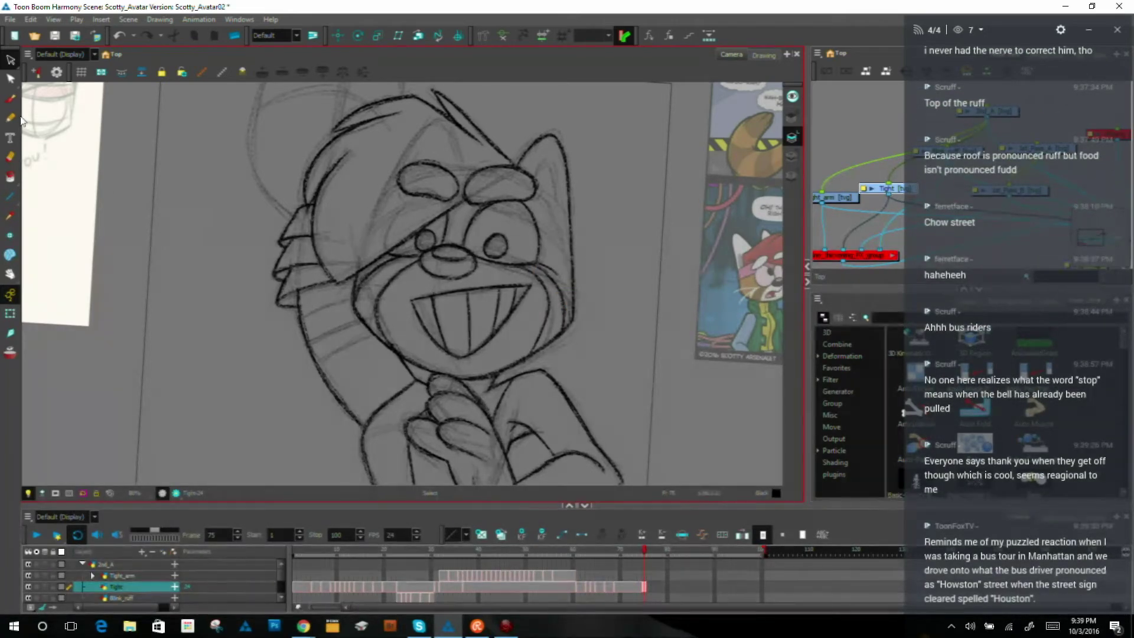
Step: Redraw the outer cheek line with the Brush and ink the stripes on the side of the head
key("alt+b")
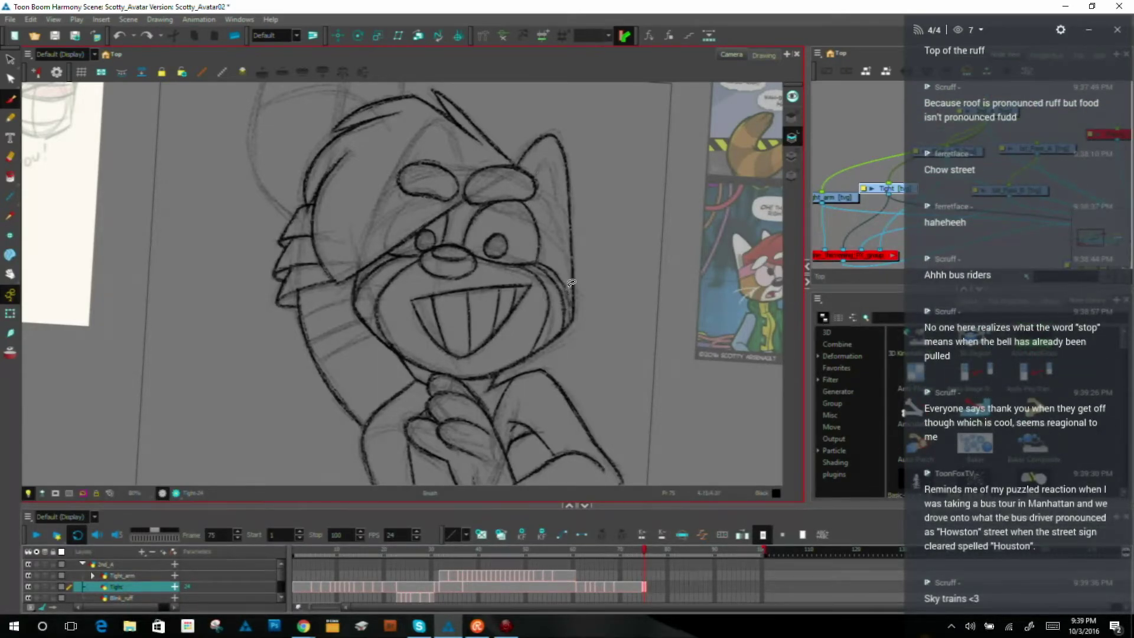
left_click_drag(561, 283, 572, 323)
key("ctrl+alt")
left_click_drag(693, 300, 243, 196)
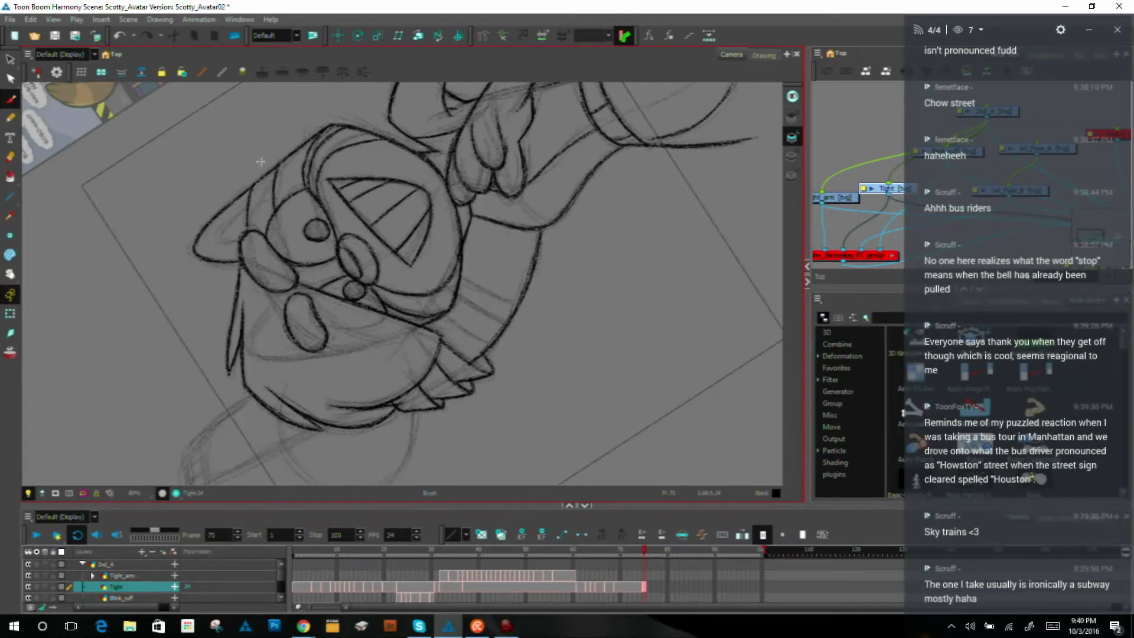
Step: Ink the inner-ear line and nudge that stroke slightly into place within the ear
key("shift+x")
left_click_drag(574, 138, 554, 82)
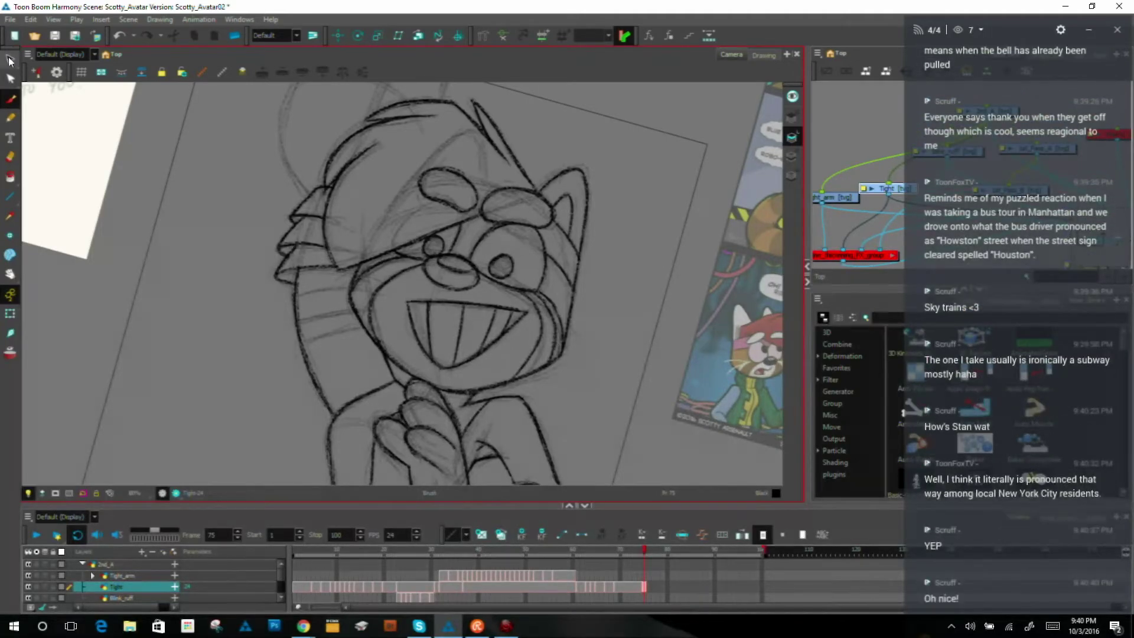
key("alt+s")
left_click_drag(573, 186, 563, 199)
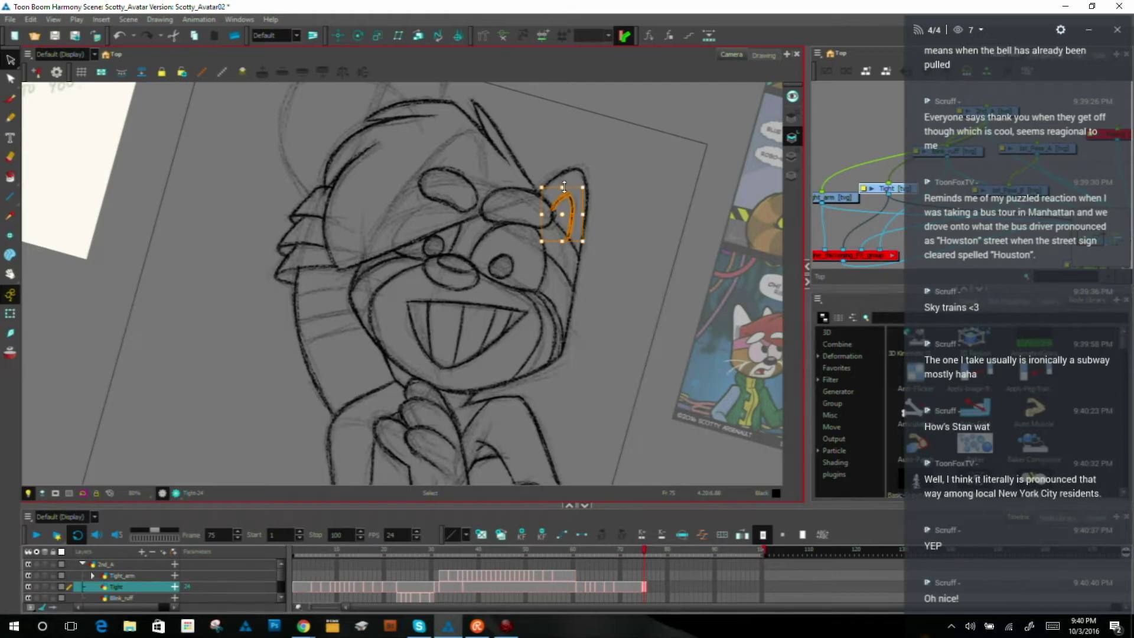
left_click_drag(567, 187, 569, 190)
Step: Brush the curved stripes across the raised upper arm, just below the jagged ruff
key("alt+b")
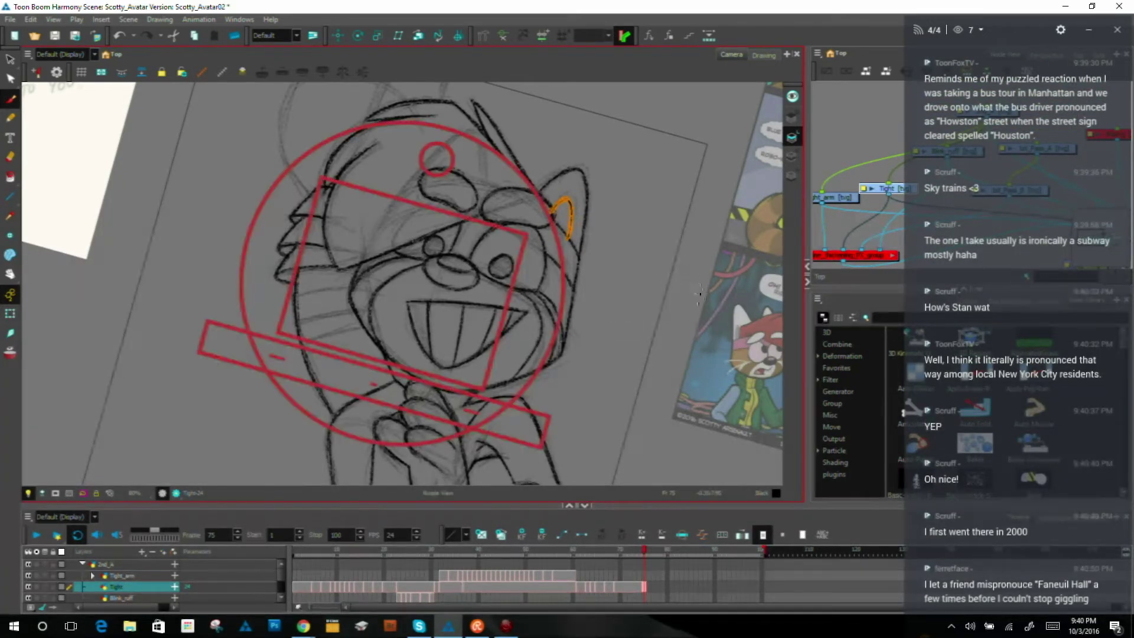
left_click_drag(706, 304, 589, 126, "ctrl+alt")
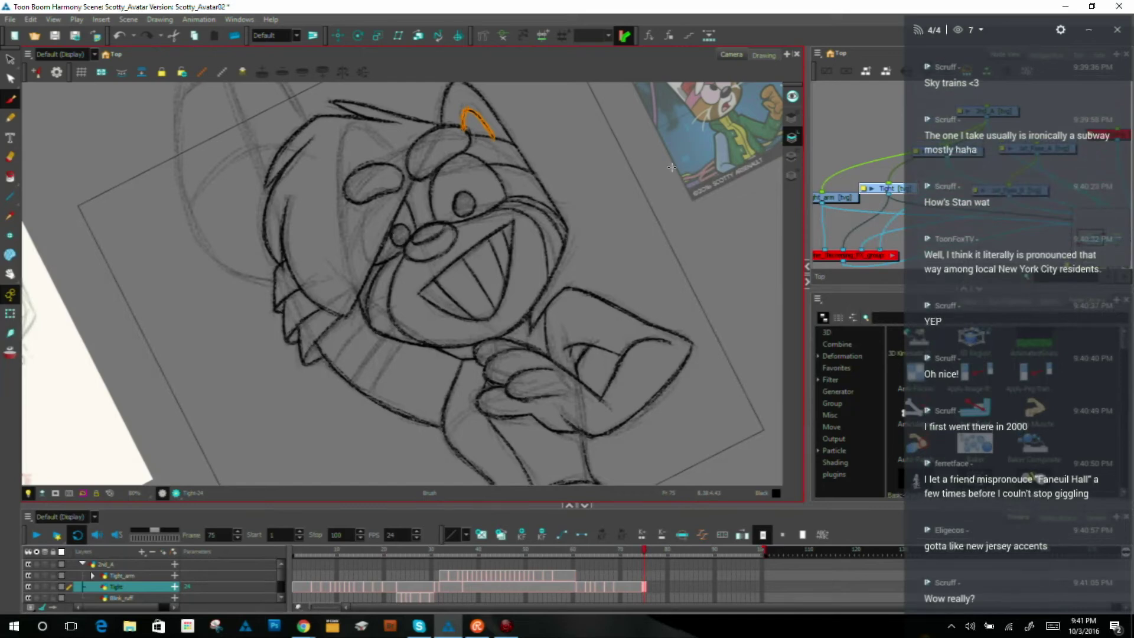
left_click_drag(562, 230, 411, 185)
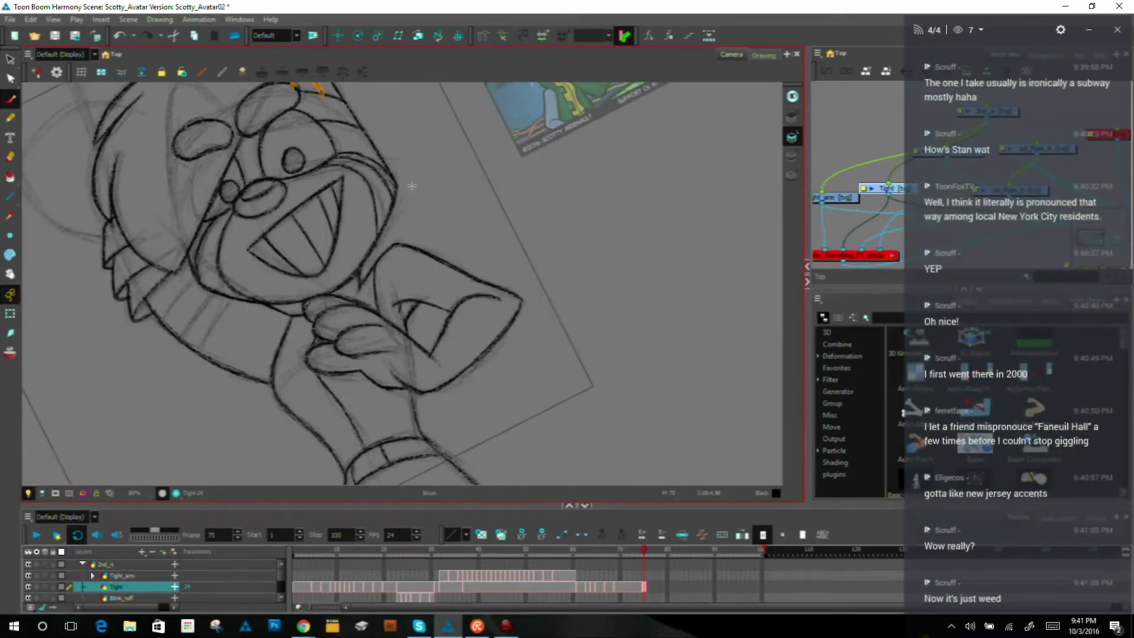
left_click_drag(519, 207, 535, 213)
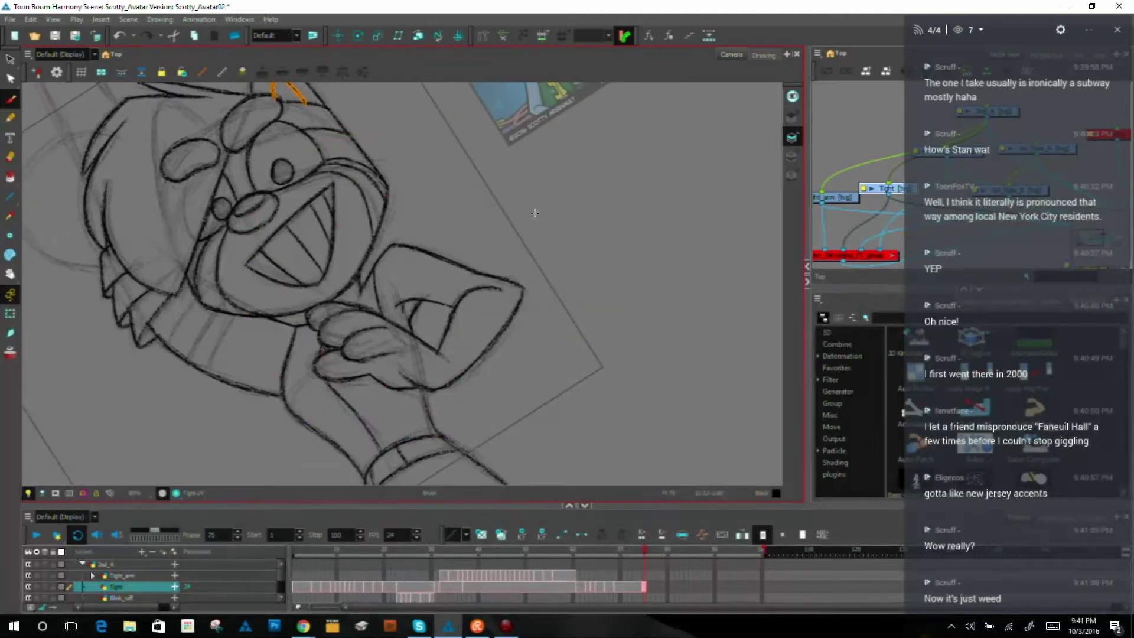
scroll(544, 218, "down", 1)
left_click_drag(204, 346, 235, 289)
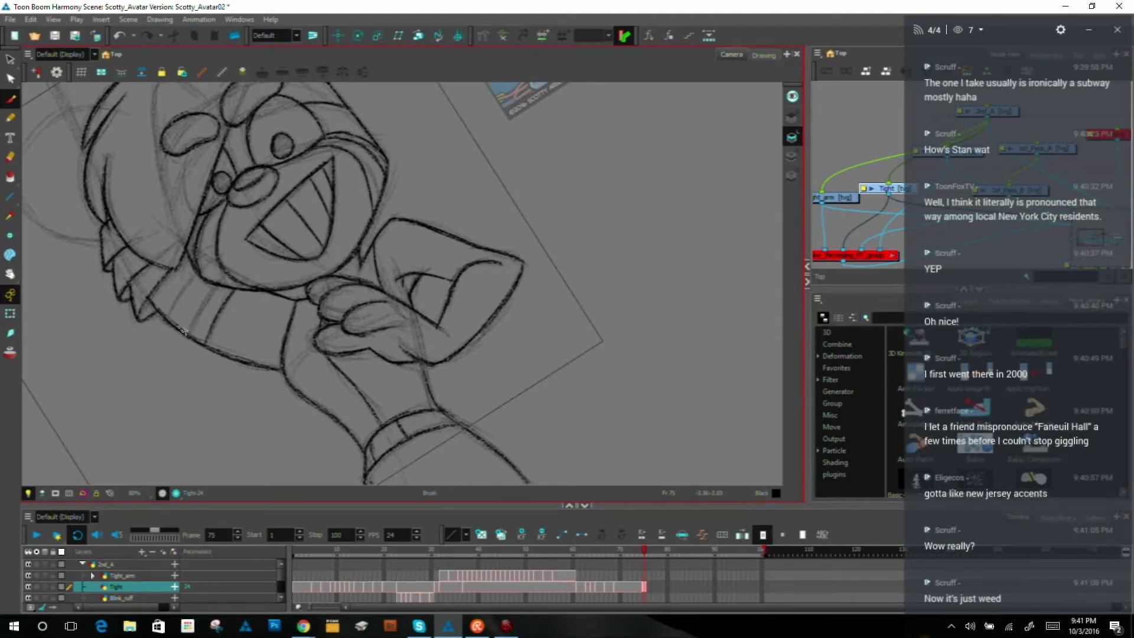
left_click_drag(186, 329, 214, 285)
left_click_drag(187, 330, 215, 288)
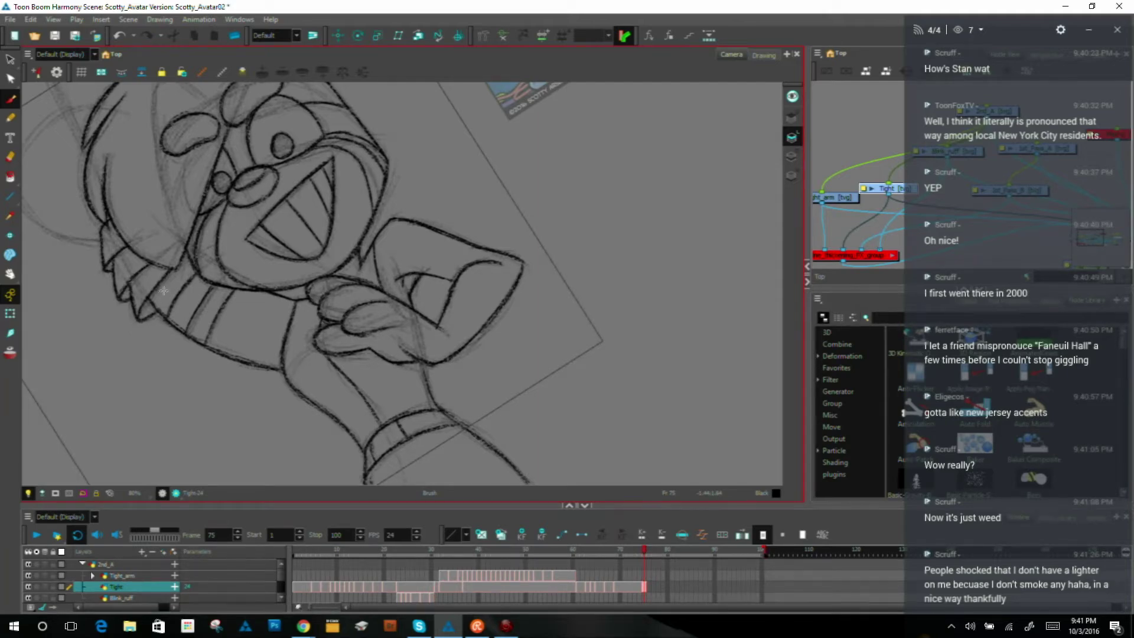
Step: Trace both outer edges of the large raised forearm above the head, following the rough sketch
key("shift+x")
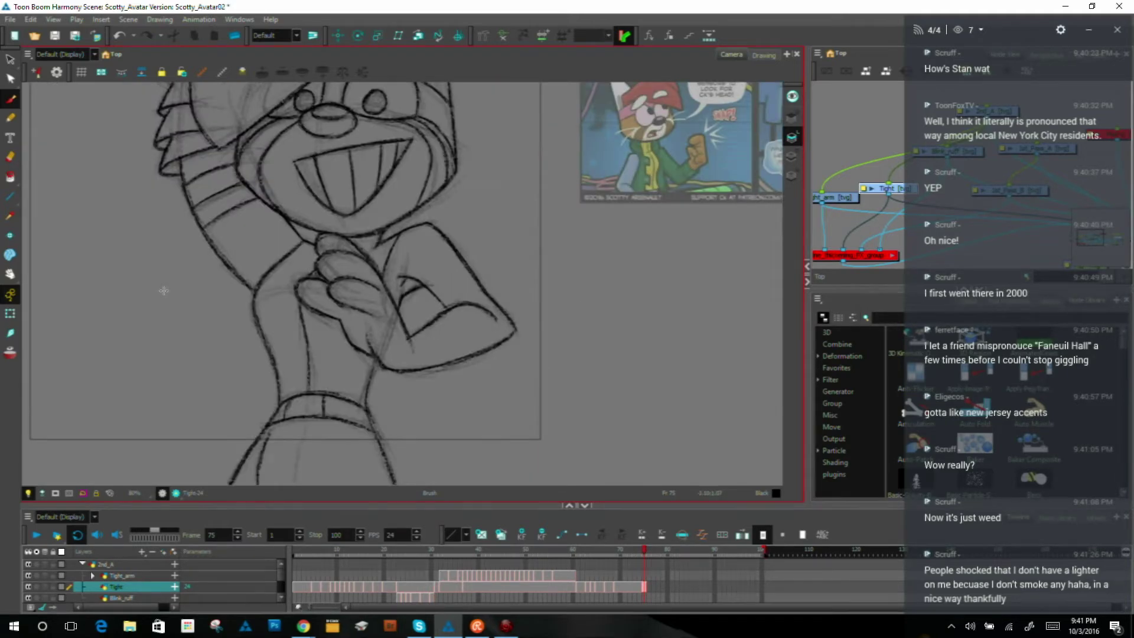
mouse_move(506, 236)
left_mouse_down()
mouse_move(498, 359)
mouse_move(548, 457)
left_mouse_up()
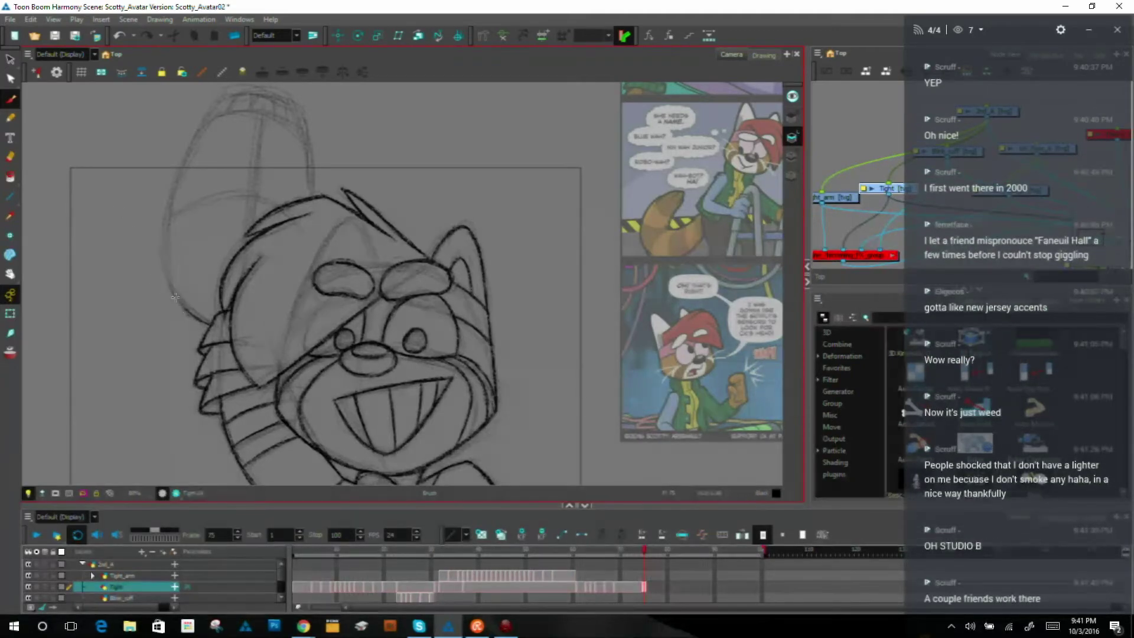
left_click_drag(177, 300, 156, 255)
left_click_drag(184, 310, 202, 324)
left_click_drag(158, 259, 174, 193)
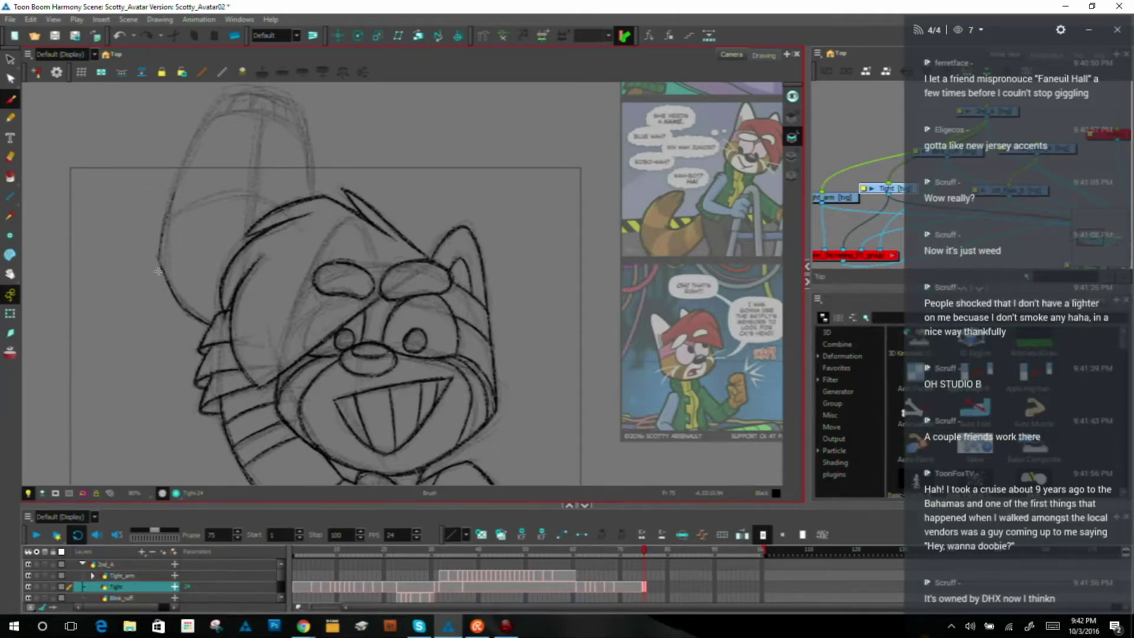
left_click_drag(161, 239, 196, 133)
left_click_drag(166, 213, 201, 125)
left_click_drag(181, 168, 222, 102)
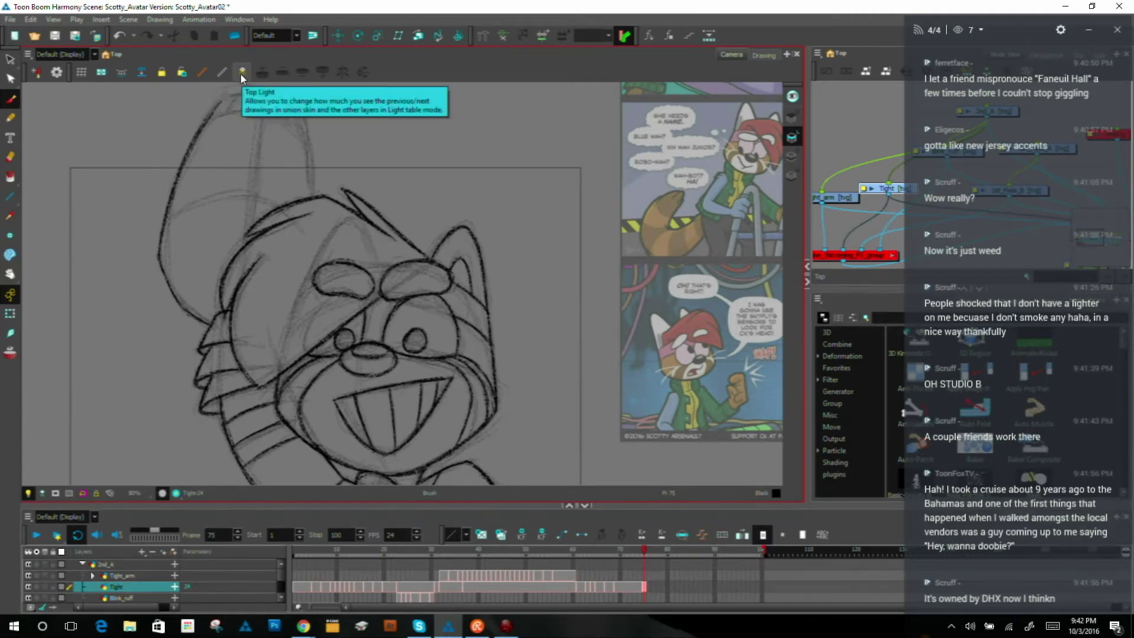
mouse_move(161, 238)
left_mouse_down()
mouse_move(181, 308)
mouse_move(162, 272)
mouse_move(210, 320)
left_mouse_up()
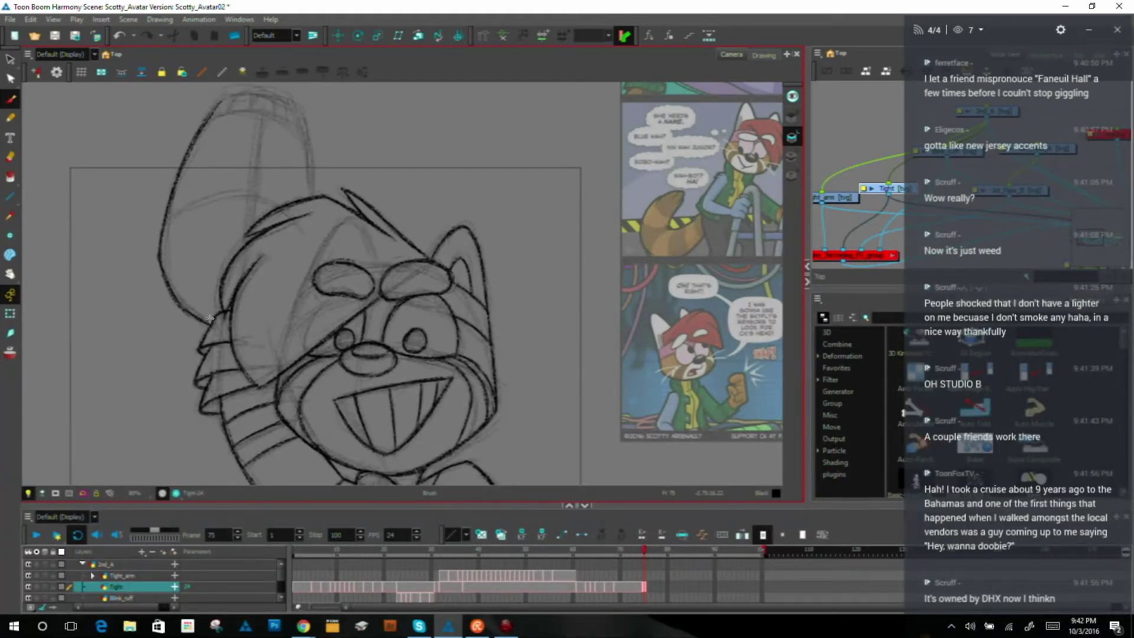
mouse_move(312, 200)
left_mouse_down()
mouse_move(306, 132)
mouse_move(308, 144)
left_mouse_up()
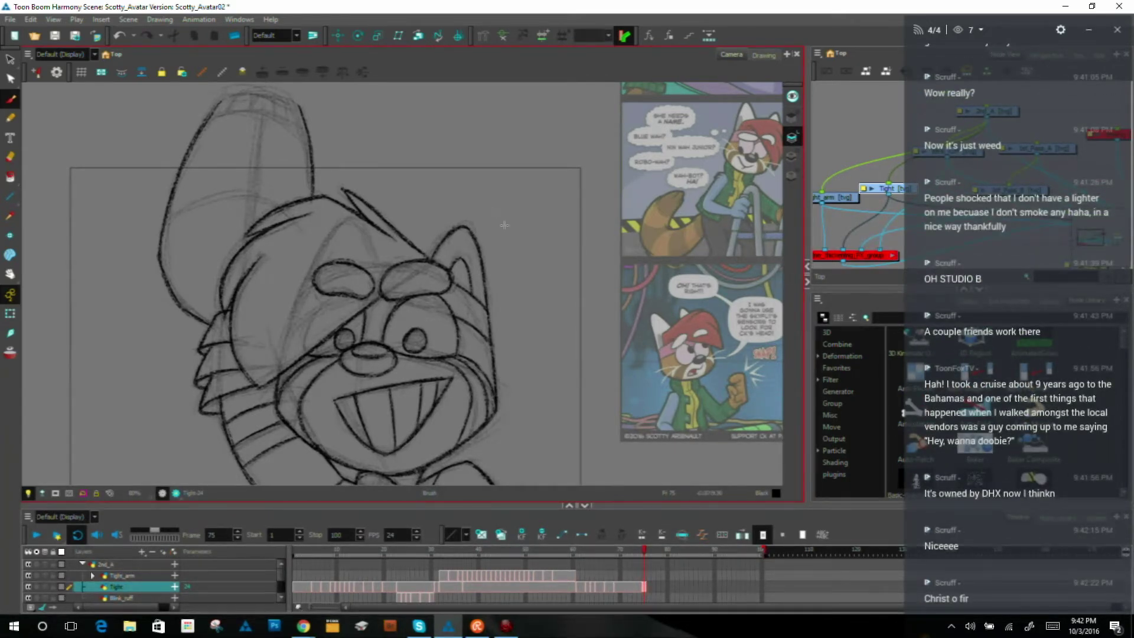
Step: Ink the curved band across the middle of the raised forearm and the lines at its far end
left_click_drag(577, 304, 432, 176)
left_click_drag(416, 335, 425, 263)
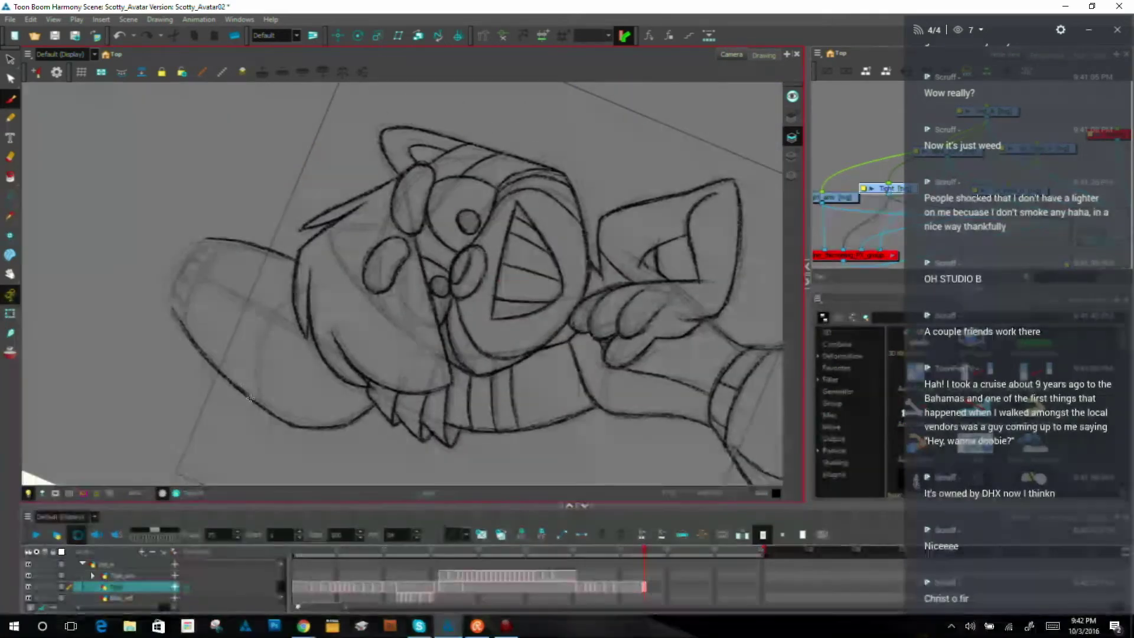
left_click_drag(262, 403, 261, 346)
left_click_drag(261, 402, 267, 332)
mouse_move(258, 381)
left_mouse_down()
mouse_move(263, 330)
mouse_move(256, 356)
mouse_move(290, 296)
left_mouse_up()
left_click_drag(255, 350, 297, 289)
mouse_move(262, 331)
left_mouse_down()
mouse_move(294, 290)
mouse_move(287, 300)
left_mouse_up()
left_click_drag(258, 391, 267, 321)
mouse_move(172, 306)
left_mouse_down()
mouse_move(204, 287)
mouse_move(184, 311)
mouse_move(214, 254)
mouse_move(239, 245)
mouse_move(200, 268)
mouse_move(244, 241)
mouse_move(187, 286)
mouse_move(239, 246)
mouse_move(188, 293)
mouse_move(188, 317)
mouse_move(173, 285)
mouse_move(172, 305)
mouse_move(193, 248)
mouse_move(171, 288)
mouse_move(208, 236)
mouse_move(170, 313)
left_mouse_up()
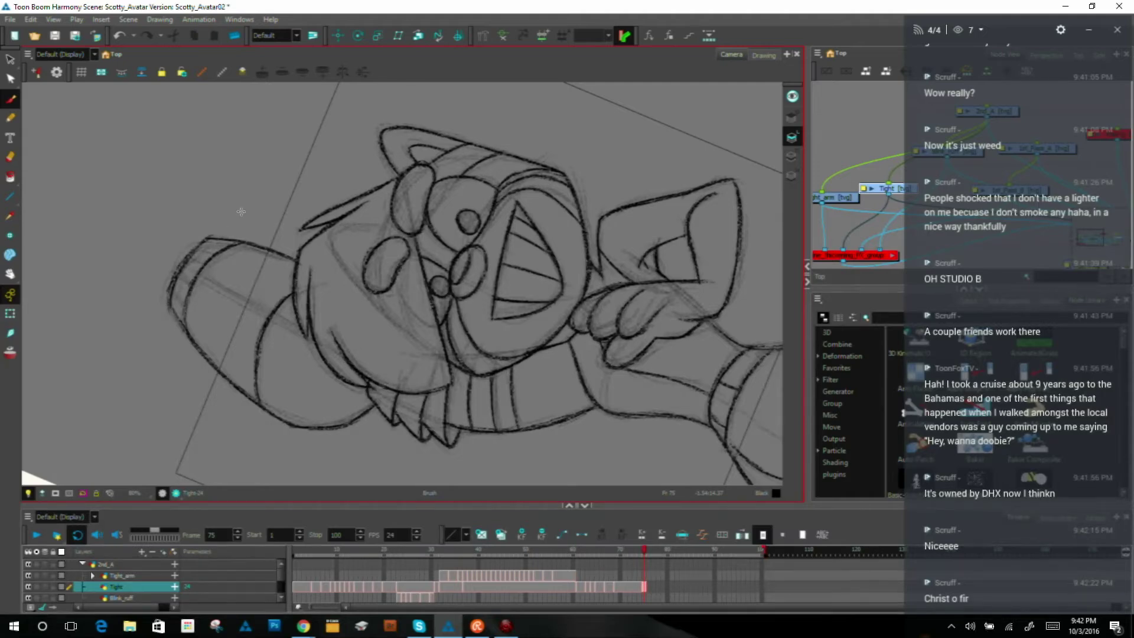
Step: Undo the last strokes at the far end of the raised forearm and redraw that end's outline
key("ctrl+z")
key("ctrl+z")
key("ctrl+z")
key("ctrl+z")
mouse_move(171, 303)
left_mouse_down()
mouse_move(178, 267)
mouse_move(212, 237)
mouse_move(191, 252)
mouse_move(170, 300)
left_mouse_up()
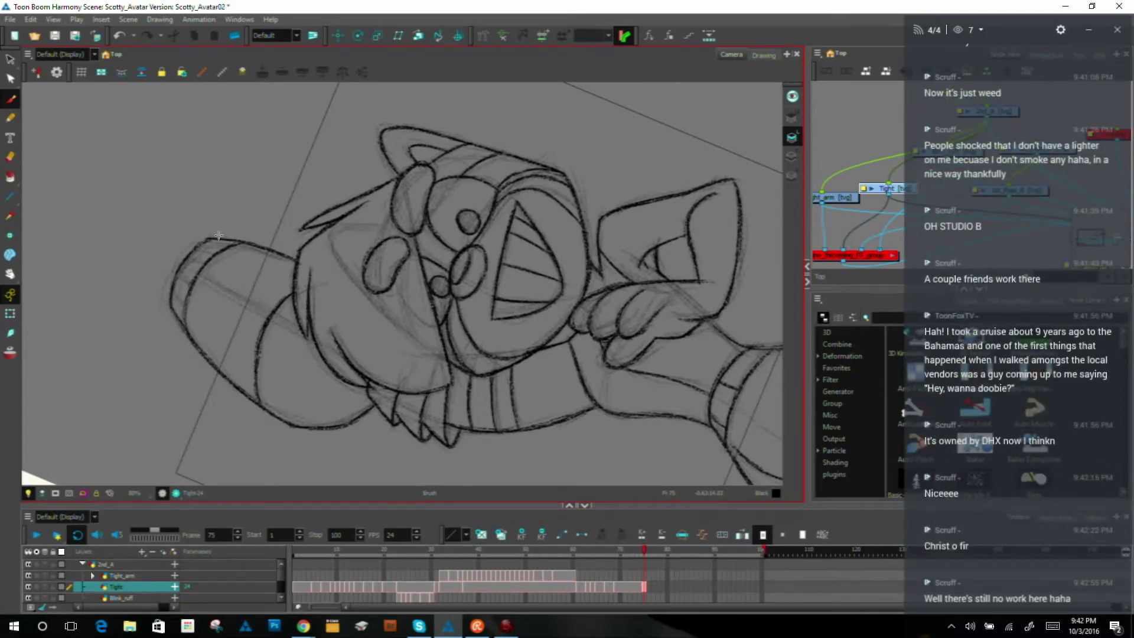
Step: Draw the lengthwise centre line of the raised forearm and the short ridge lines on its end cap
key("ctrl+alt")
left_click_drag(567, 185, 561, 418)
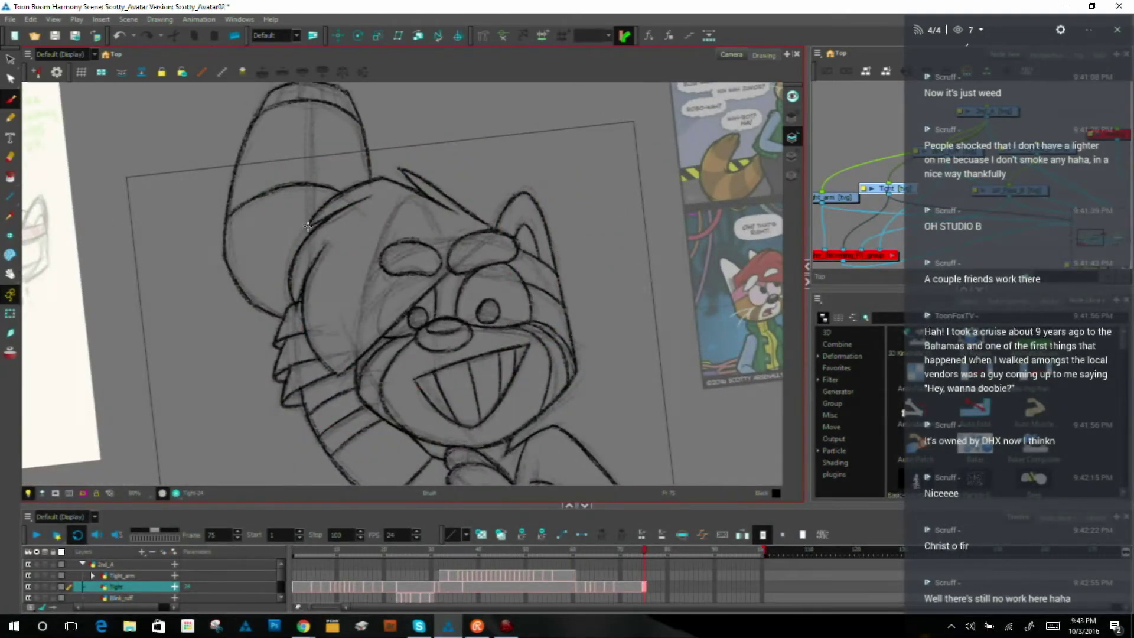
left_click_drag(312, 223, 313, 95)
left_click_drag(311, 154, 313, 77)
left_click_drag(312, 128, 312, 87)
left_click_drag(491, 163, 485, 207)
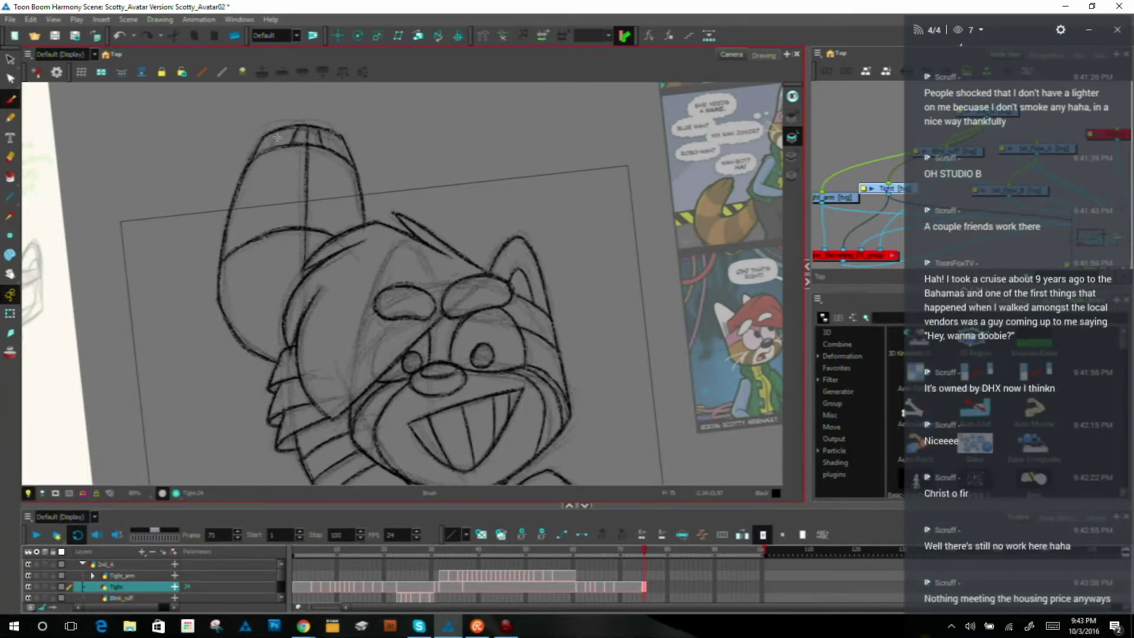
left_click_drag(278, 130, 273, 146)
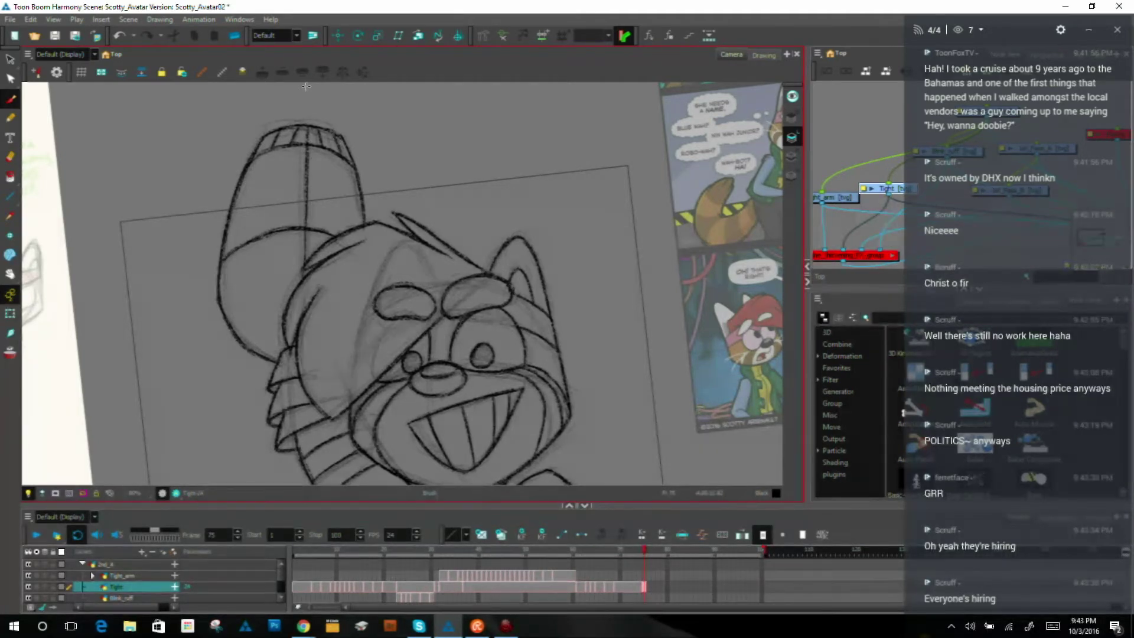
Step: Delete the rough drawing at frame 75 from the 1st_Pass_A layer
scroll(450, 190, "down", 1)
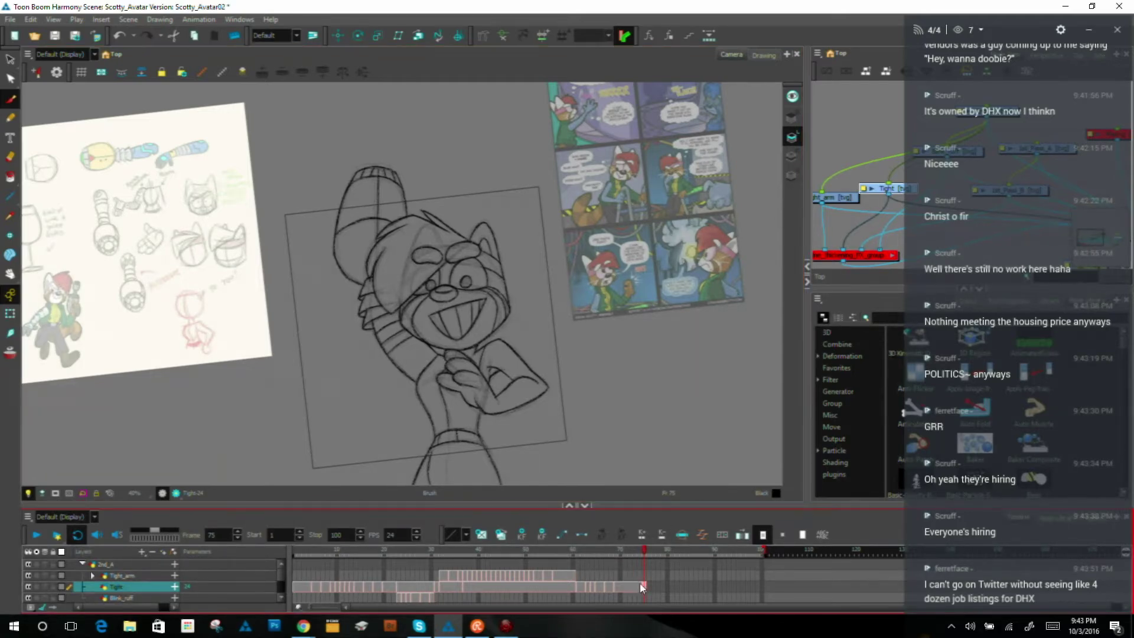
left_click(950, 153)
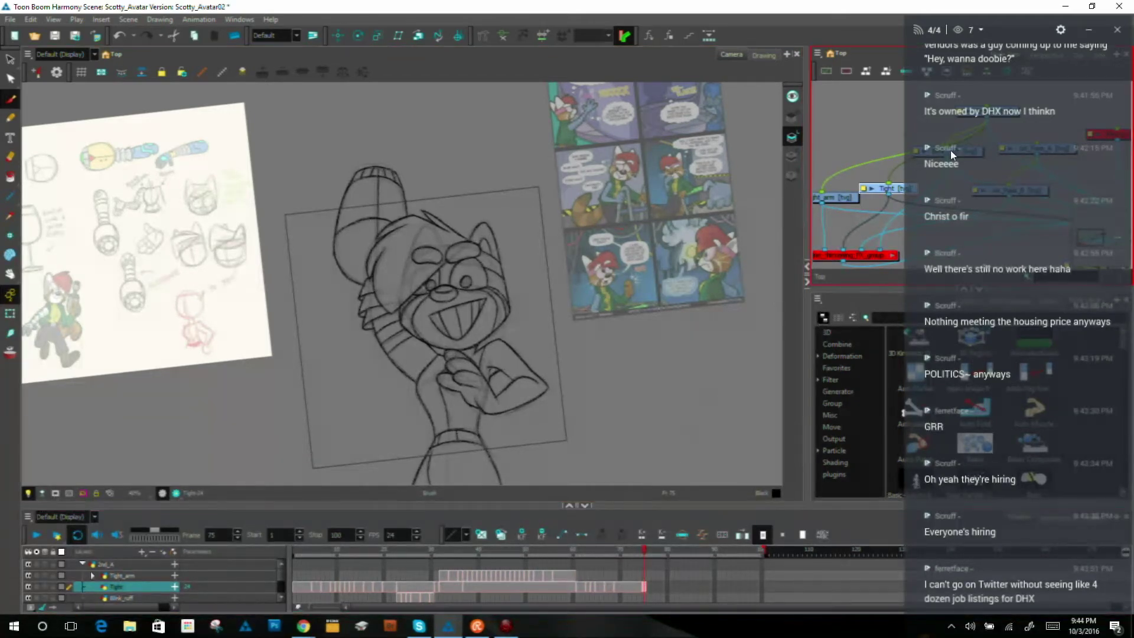
left_click(1004, 109)
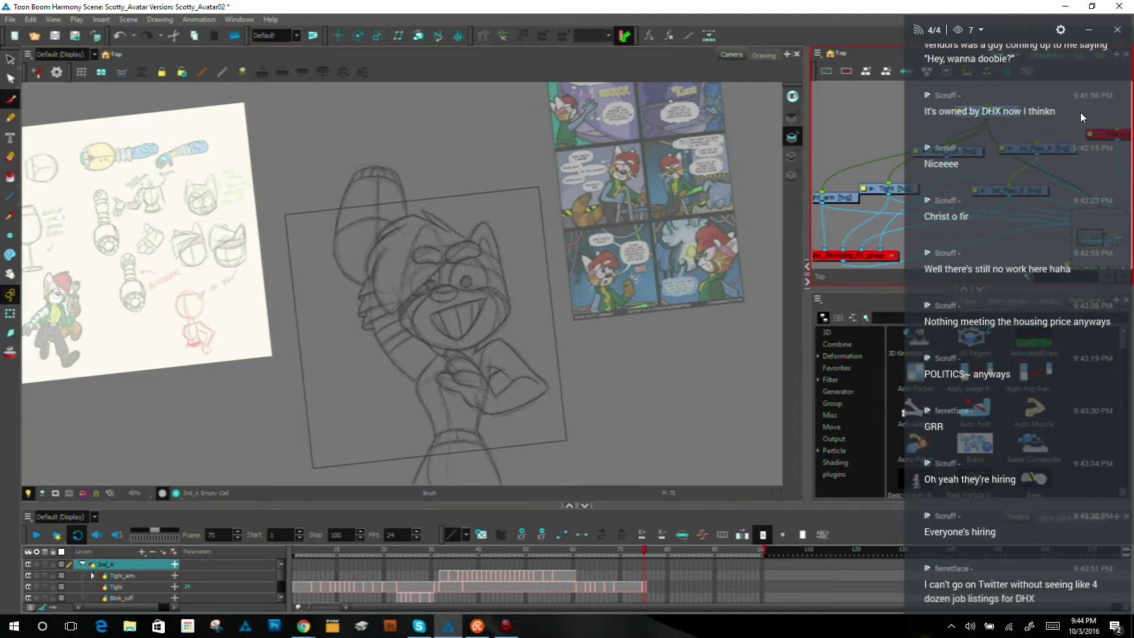
left_click(1051, 150)
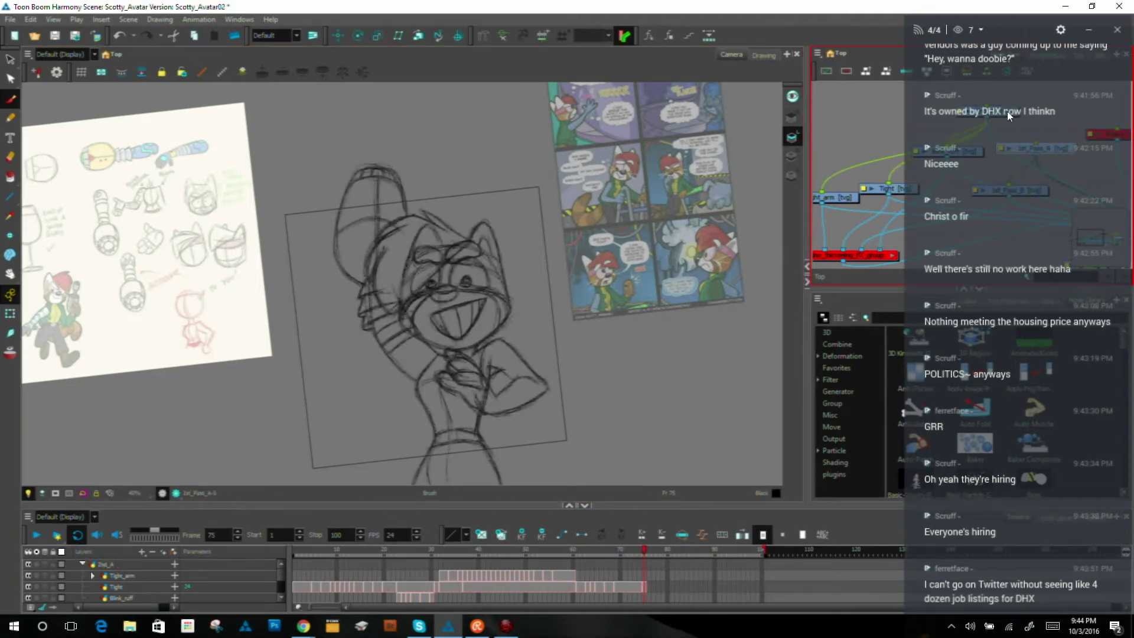
left_click(633, 574)
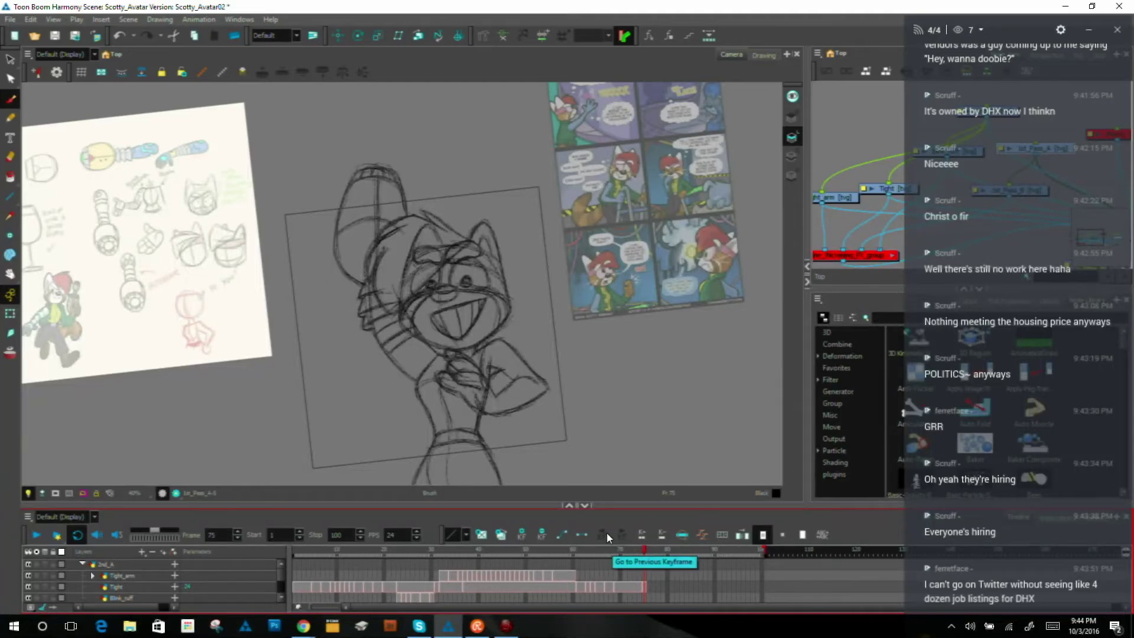
key("Delete")
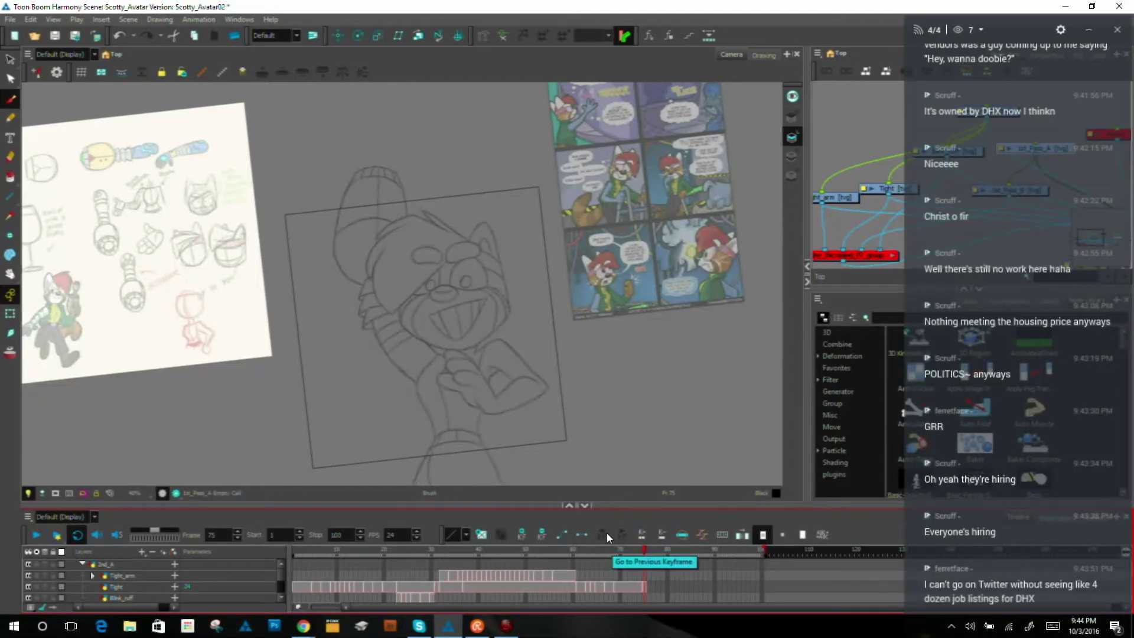
Step: Reselect the Tight layer and scrub back from frame 74 to frame 51 to review the cleaned-up drawings
left_click(639, 550)
left_click(893, 191)
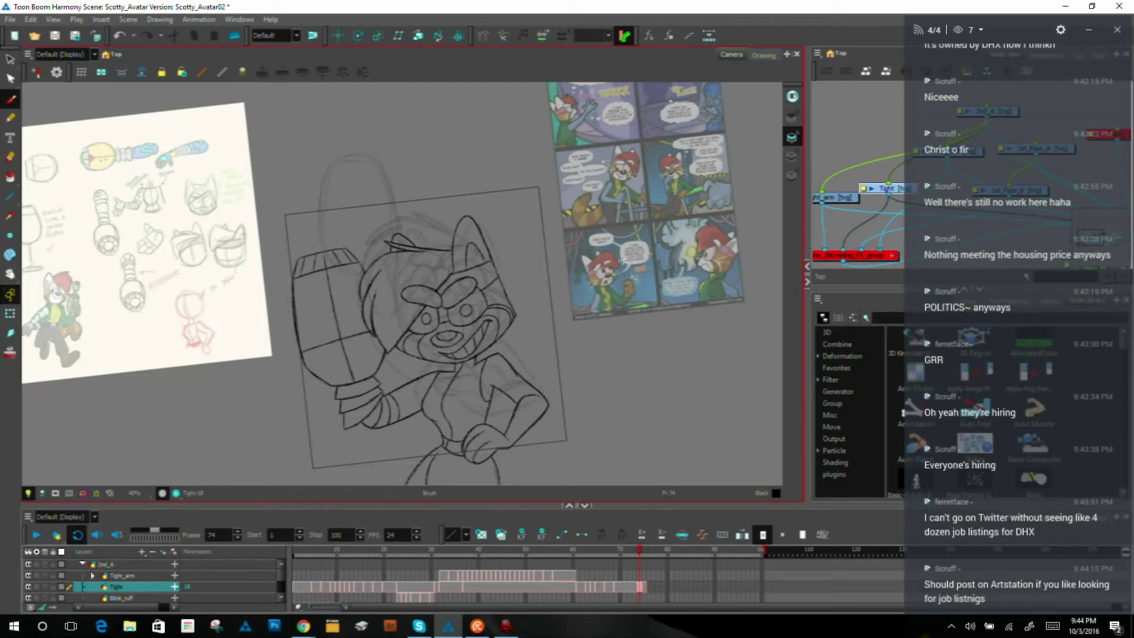
left_click_drag(637, 548, 605, 550)
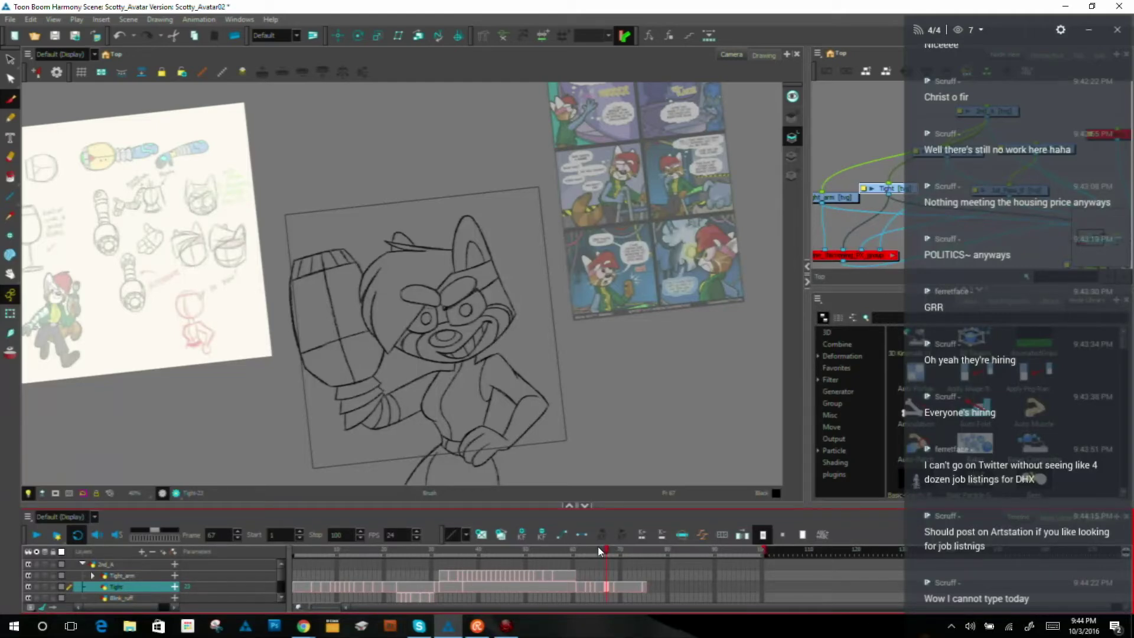
left_click_drag(605, 548, 531, 550)
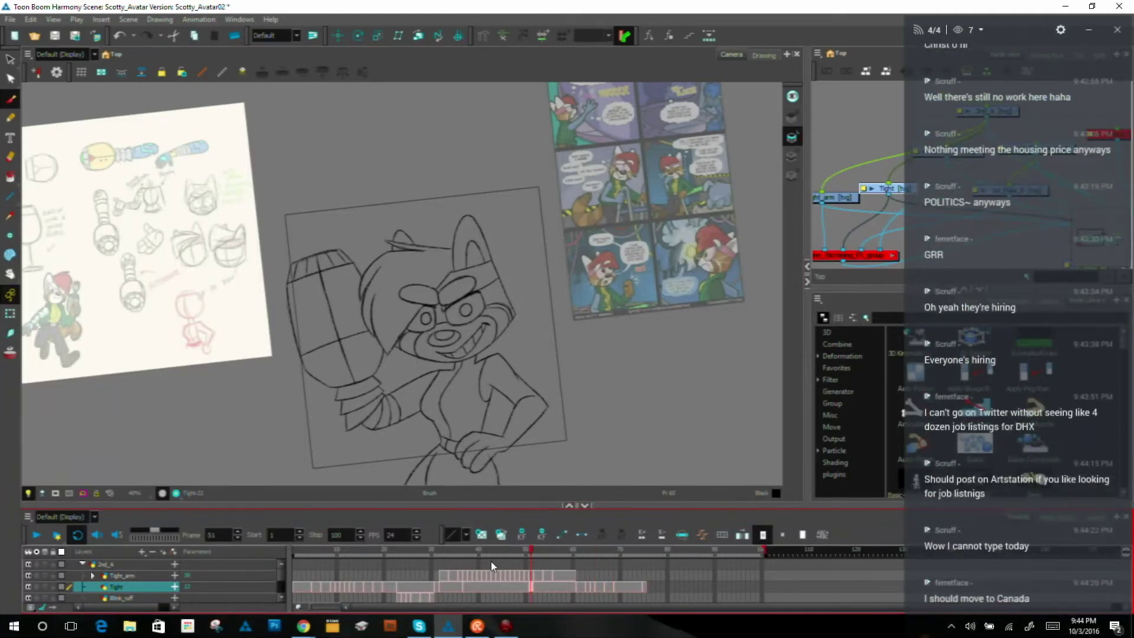
Step: Go to frame 43, switch to the Transform tool and save the scene
left_click(491, 561)
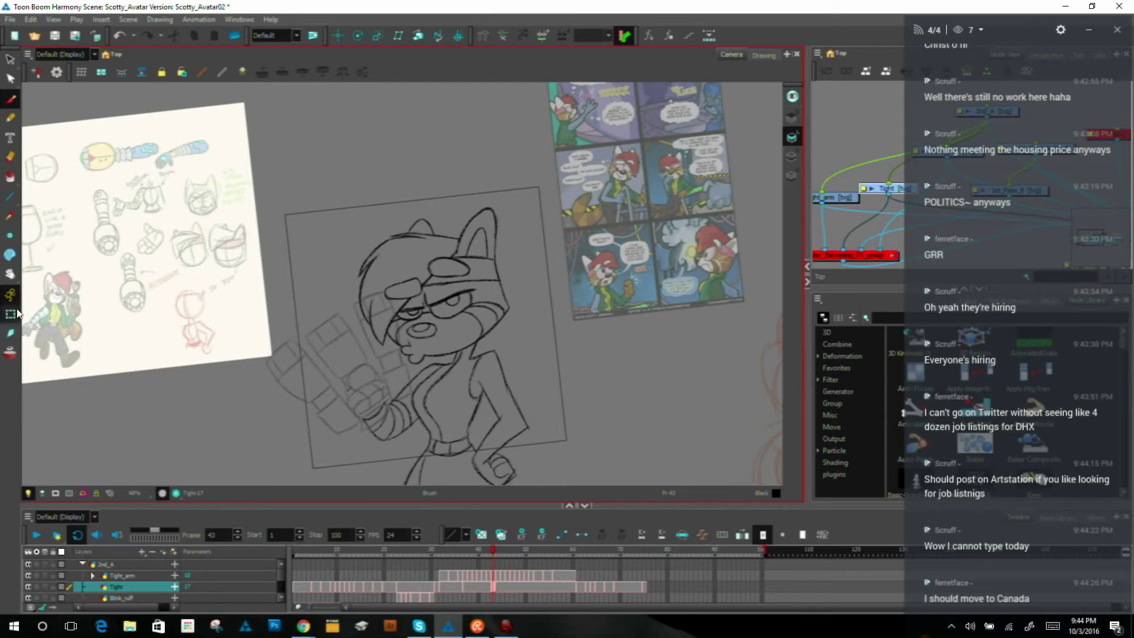
left_click(14, 313)
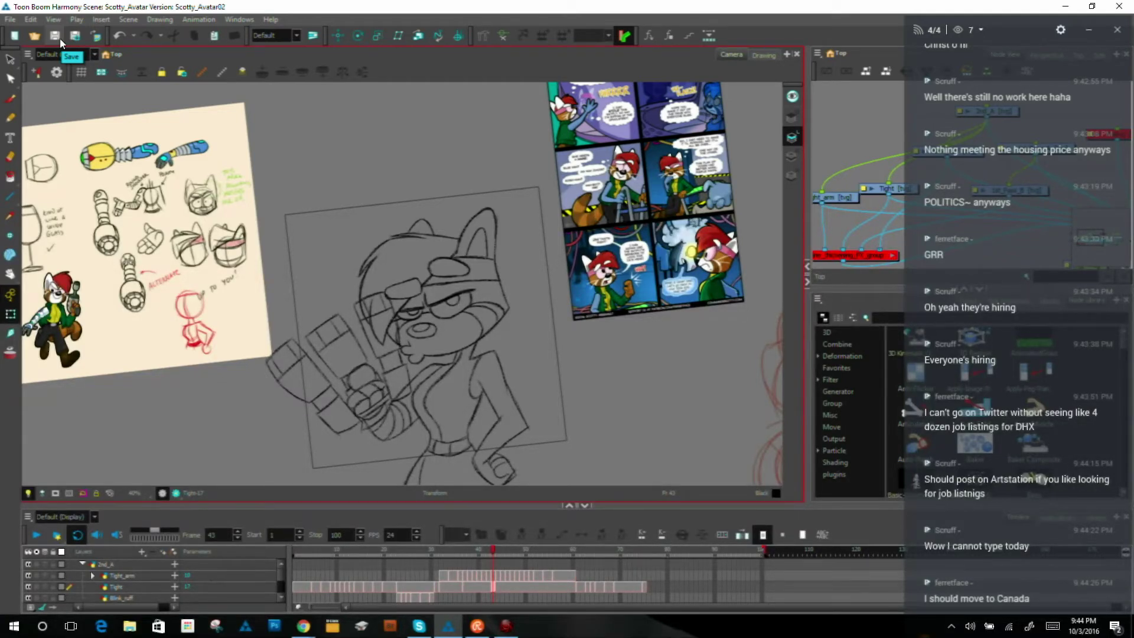
left_click(59, 37)
Step: Play the whole animation through to review the cleaned-up motion, and stop the playback
left_click(33, 535)
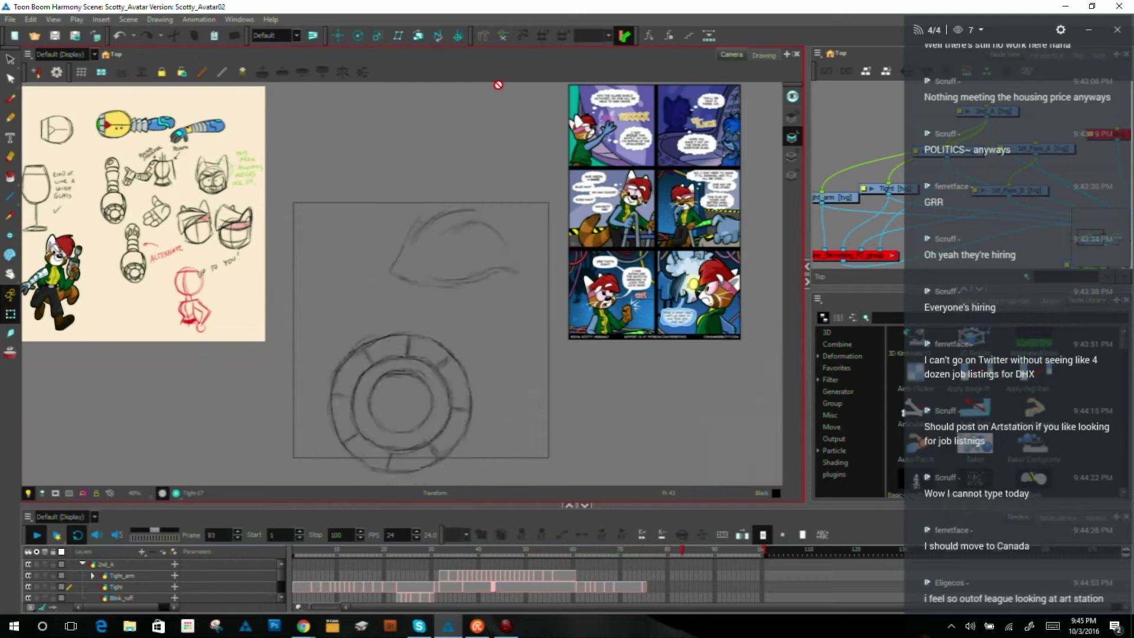
left_click(43, 549)
left_click(37, 535)
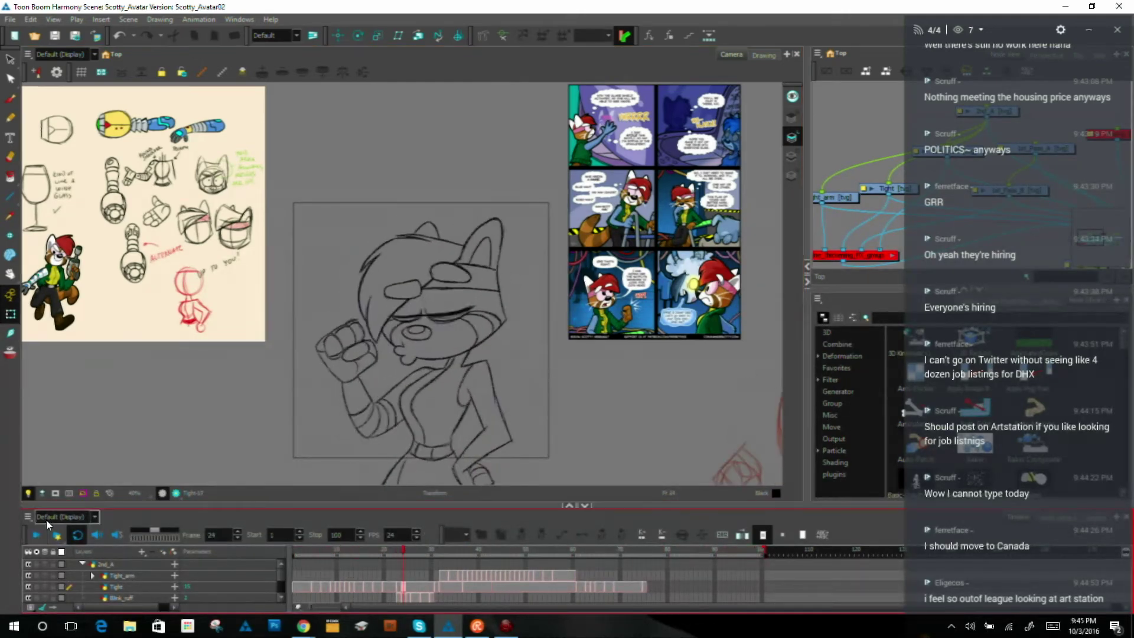
Step: Clear the drawing exposure at frame 74 on the Tight layer
left_click(573, 587)
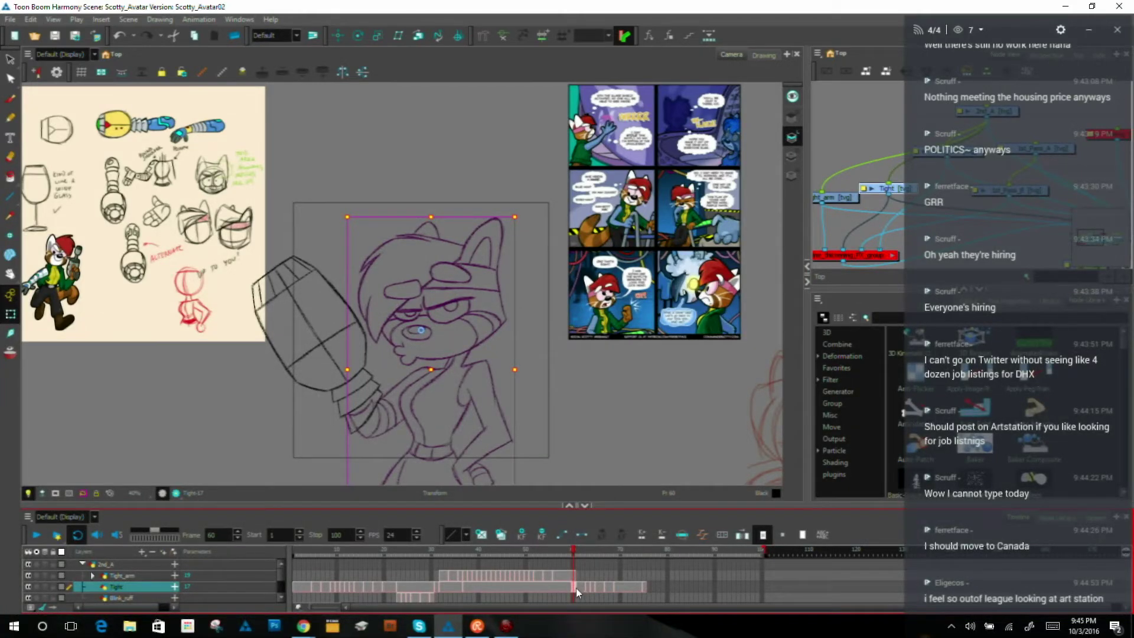
left_click(639, 587)
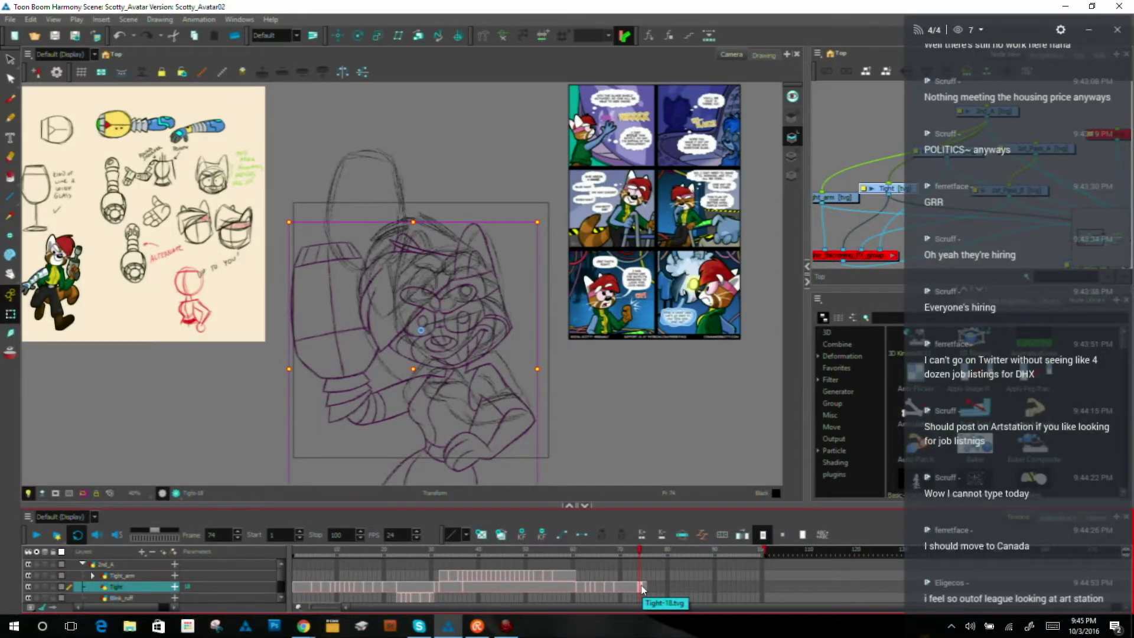
key("Delete")
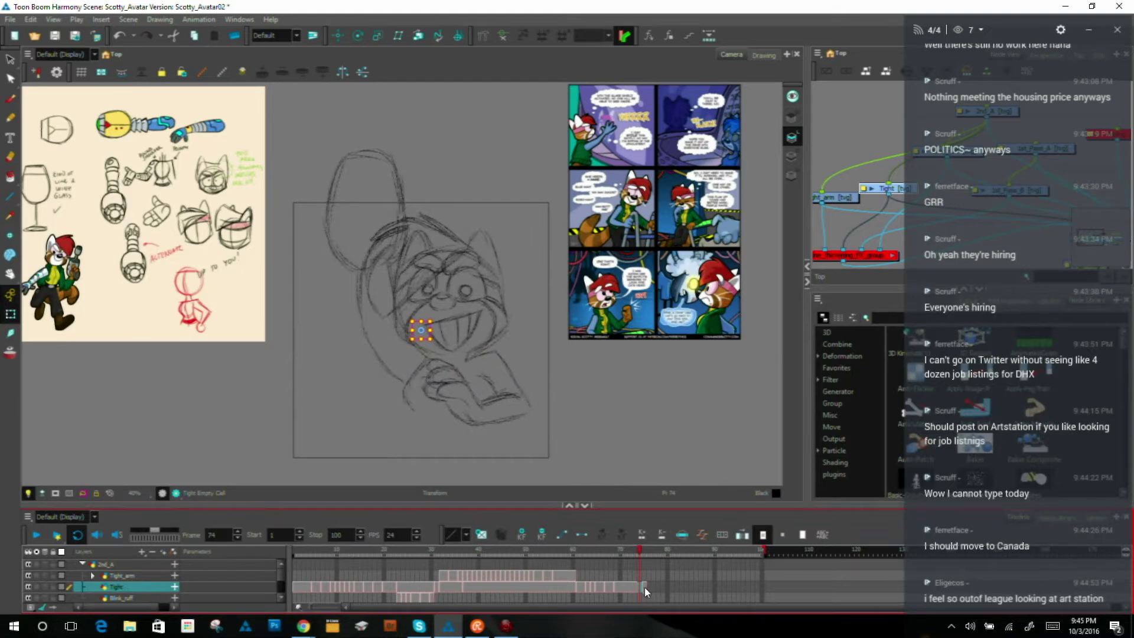
Step: Empty the Tight layer's cell at frame 70 and extend the frame 75 raised-arm drawing back to frame 71
left_click(644, 587)
left_click_drag(636, 588, 626, 587)
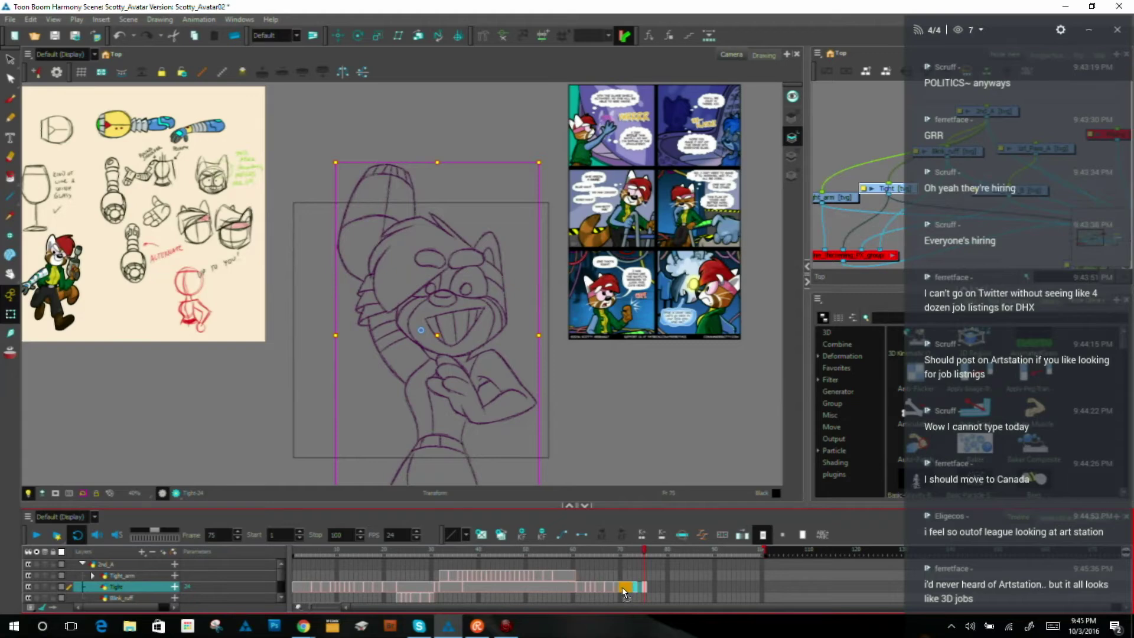
left_click_drag(622, 586, 623, 587)
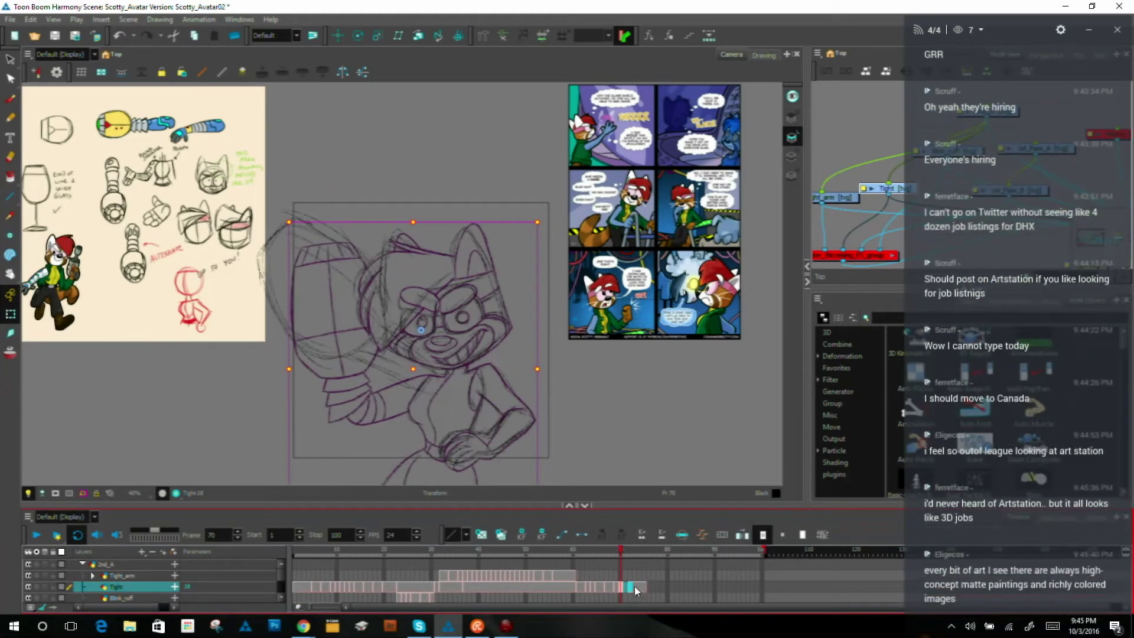
left_click(634, 588)
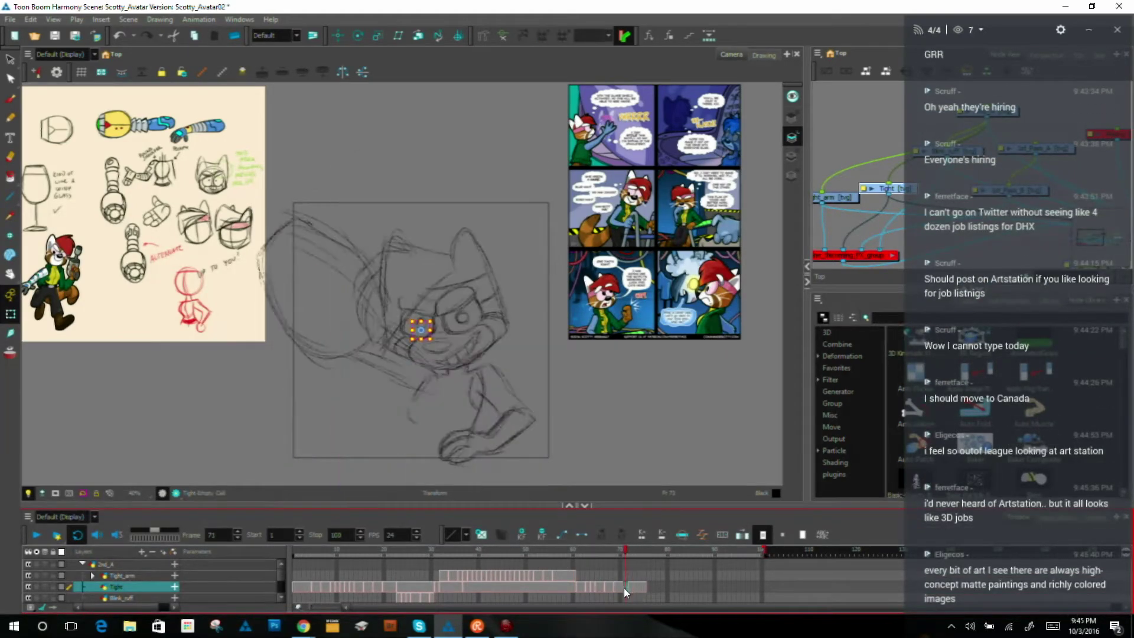
left_click(627, 588)
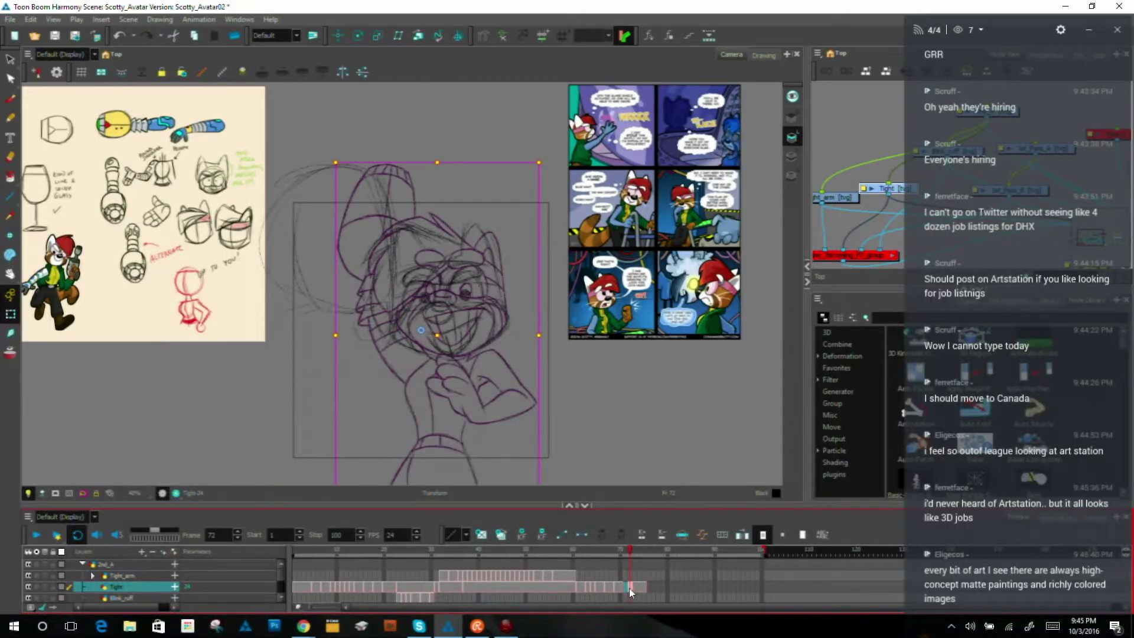
left_click(622, 588)
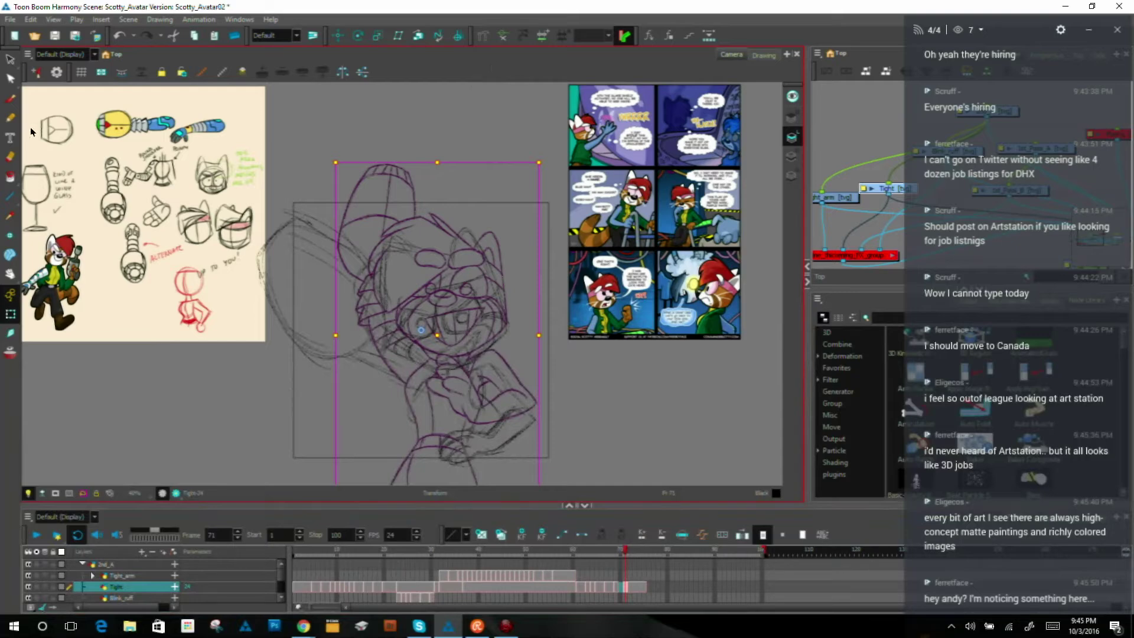
Step: Activate the Brush and flip repeatedly between frame 70 and its neighbouring frame to compare the rough pose with the inked drawing
left_click(11, 101)
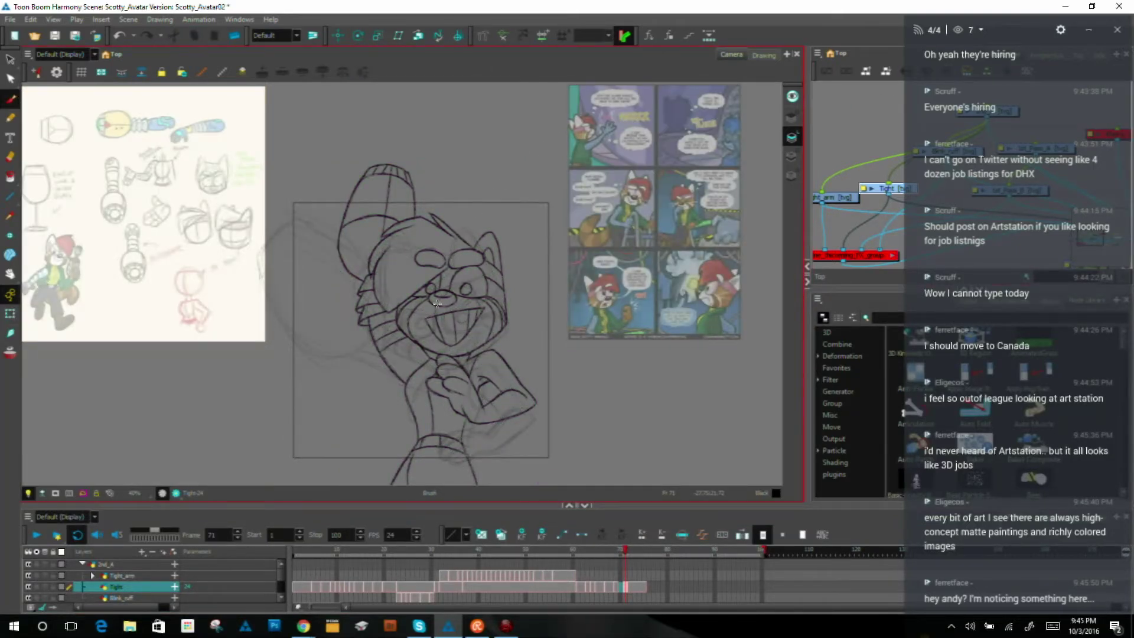
key(".")
key(".")
key("comma")
key("comma")
key("period")
key("comma")
key("period")
key("comma")
key("period")
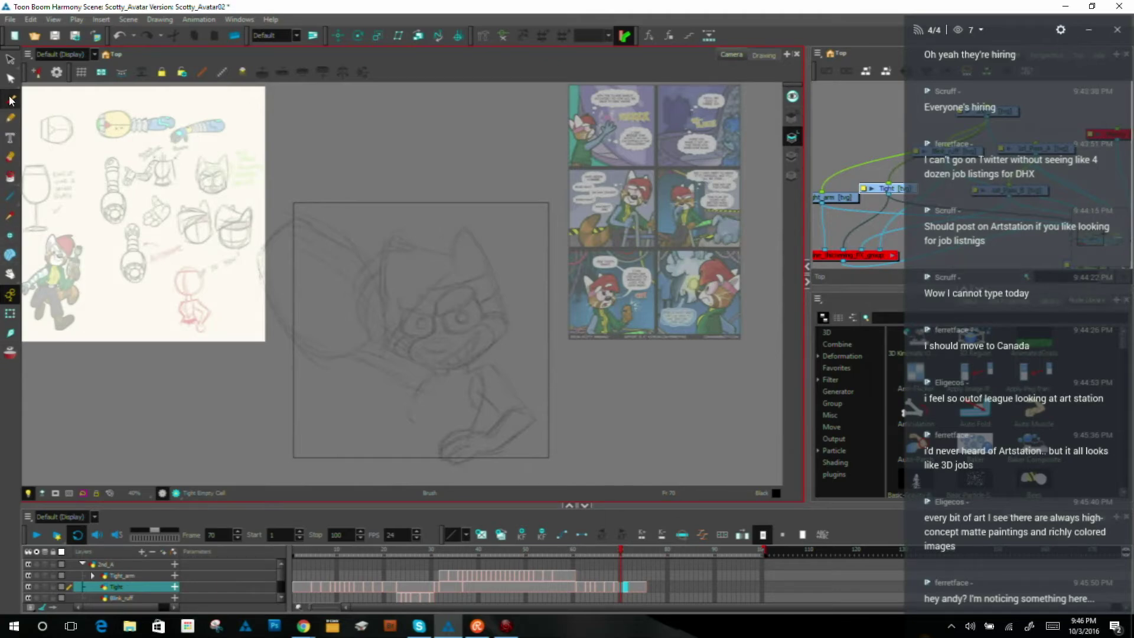
key("comma")
key("period")
key("comma")
key("period")
key("comma")
key("period")
key("comma")
key("period")
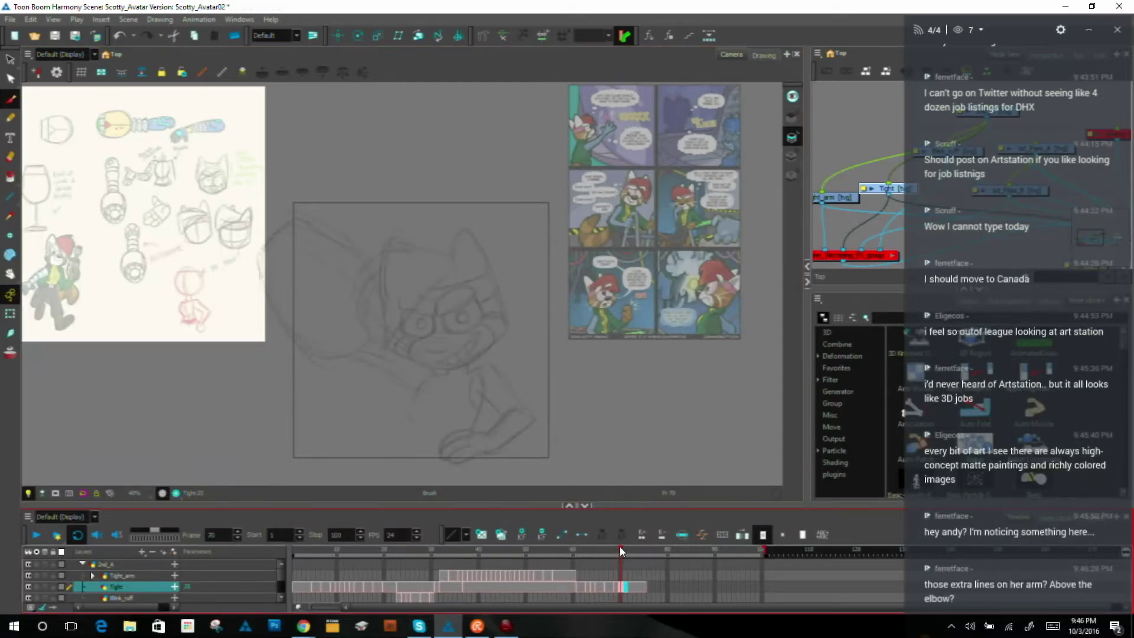
Step: Scrub the Tight layer between frames 69 and 75 to examine how the poses around frame 70 connect
left_click(648, 551)
left_click(640, 549)
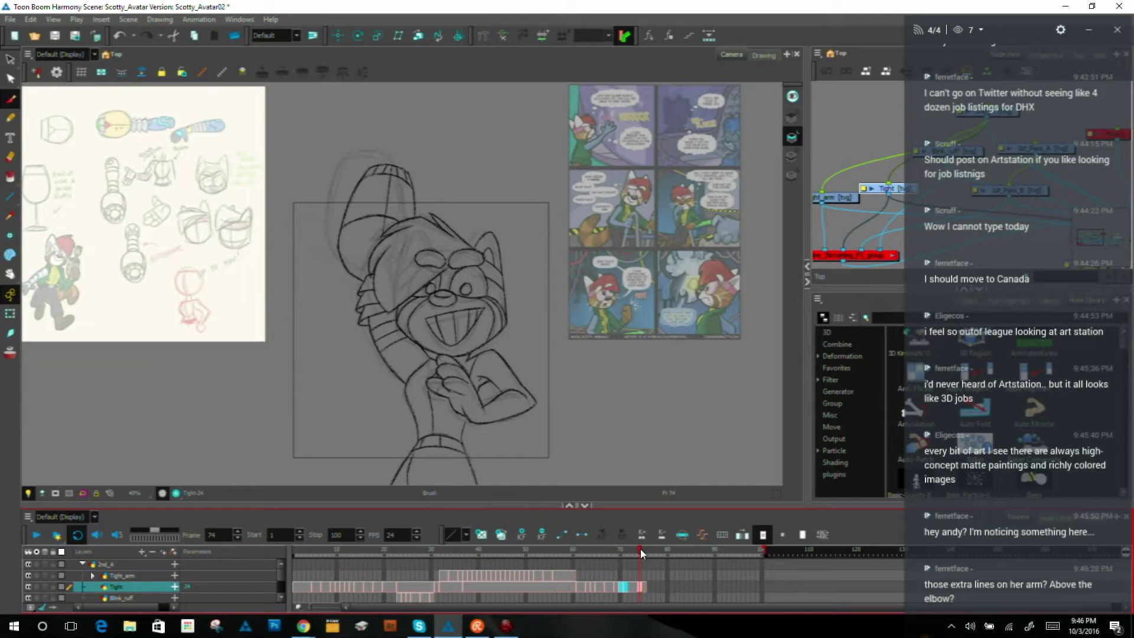
mouse_move(639, 548)
left_mouse_down()
mouse_move(605, 551)
mouse_move(637, 559)
mouse_move(599, 545)
mouse_move(621, 552)
left_mouse_up()
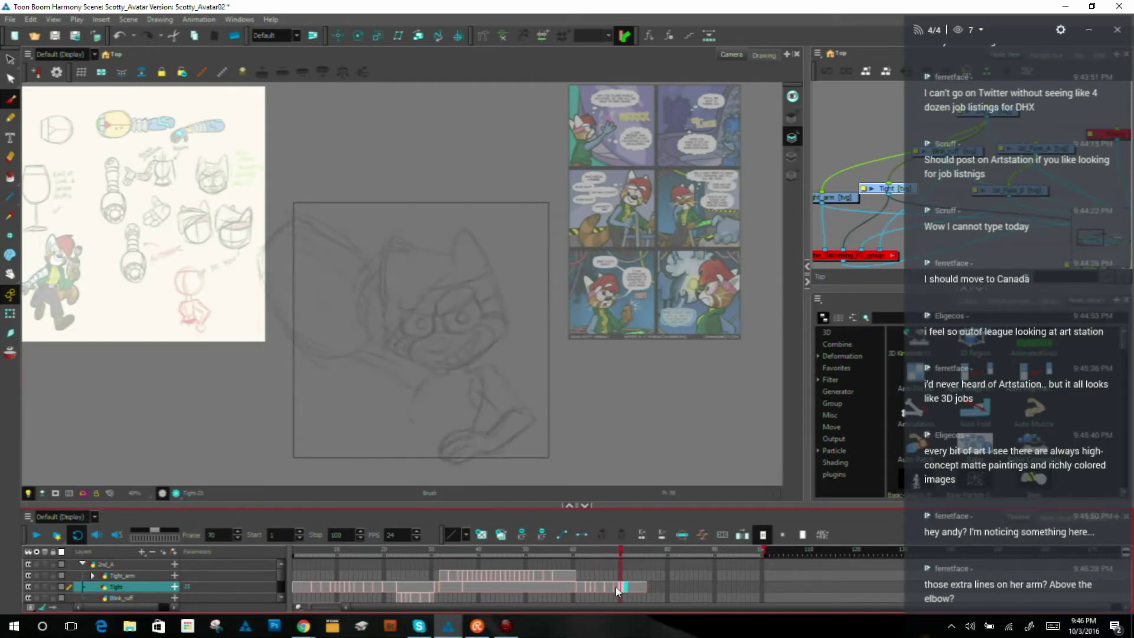
left_click(617, 587)
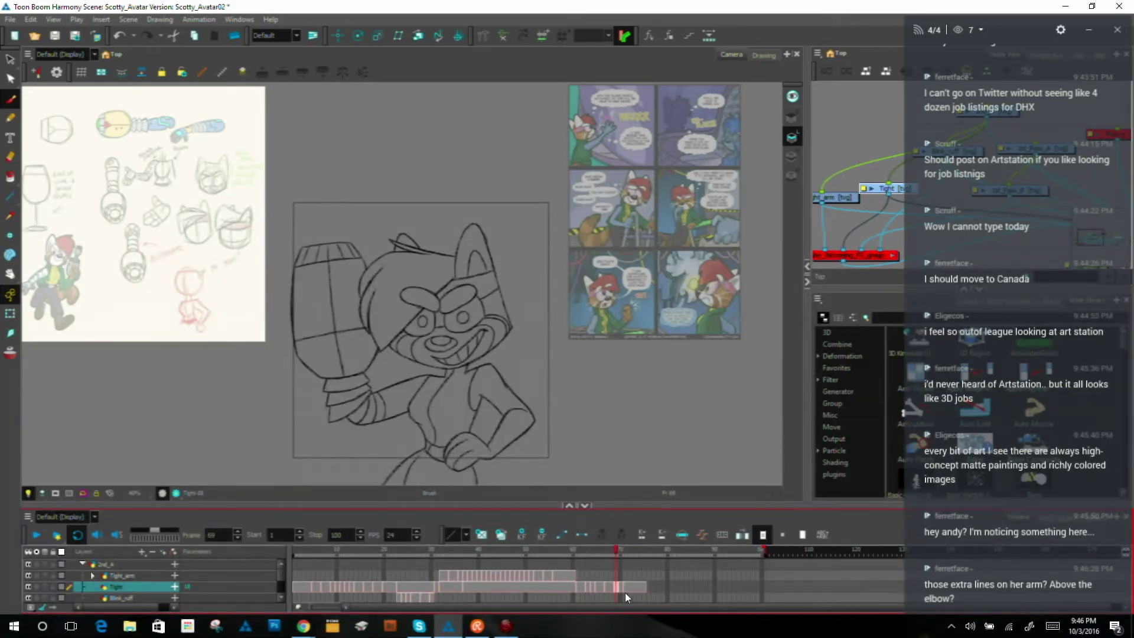
left_click(625, 588)
left_click(615, 587)
key(".")
key(".")
key("comma")
key("period")
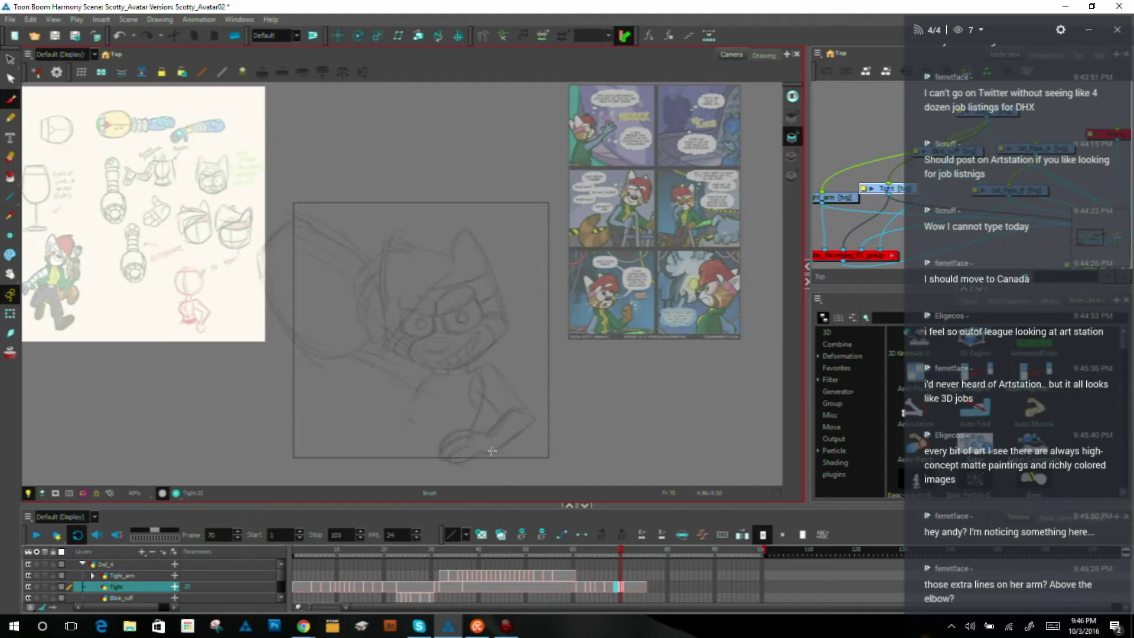
Step: Ink the underside of the lowered forearm at frame 70 on the Tight layer and flip against the neighbouring frame to check it
left_click_drag(489, 452, 519, 431)
key("comma")
key("period")
key("comma")
key("period")
key("comma")
key("period")
key("comma")
key("period")
key("comma")
key("period")
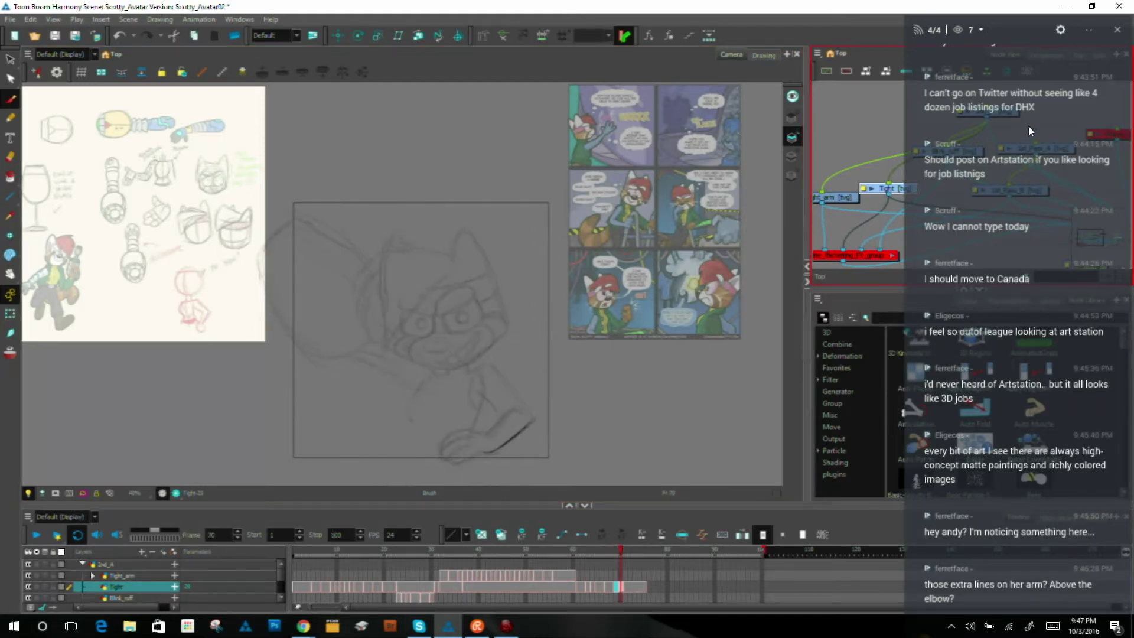
Step: Select the 1st_Pass_A layer and delete the ring strokes sketched over the small arm on the reference sheet
left_click(1051, 151)
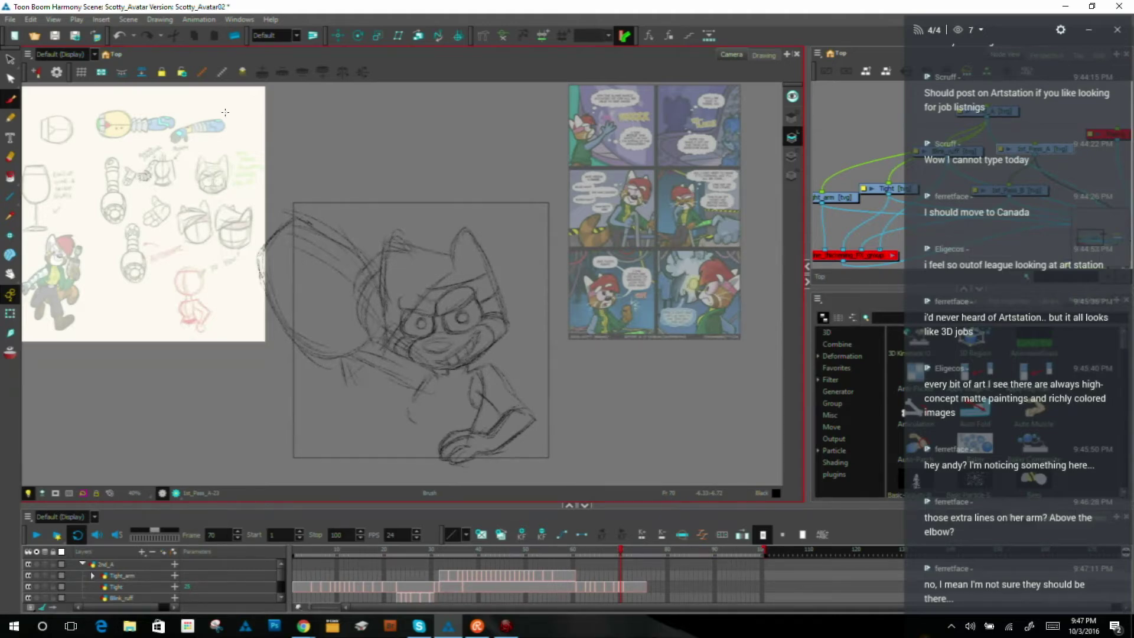
scroll(170, 177, "up", 4)
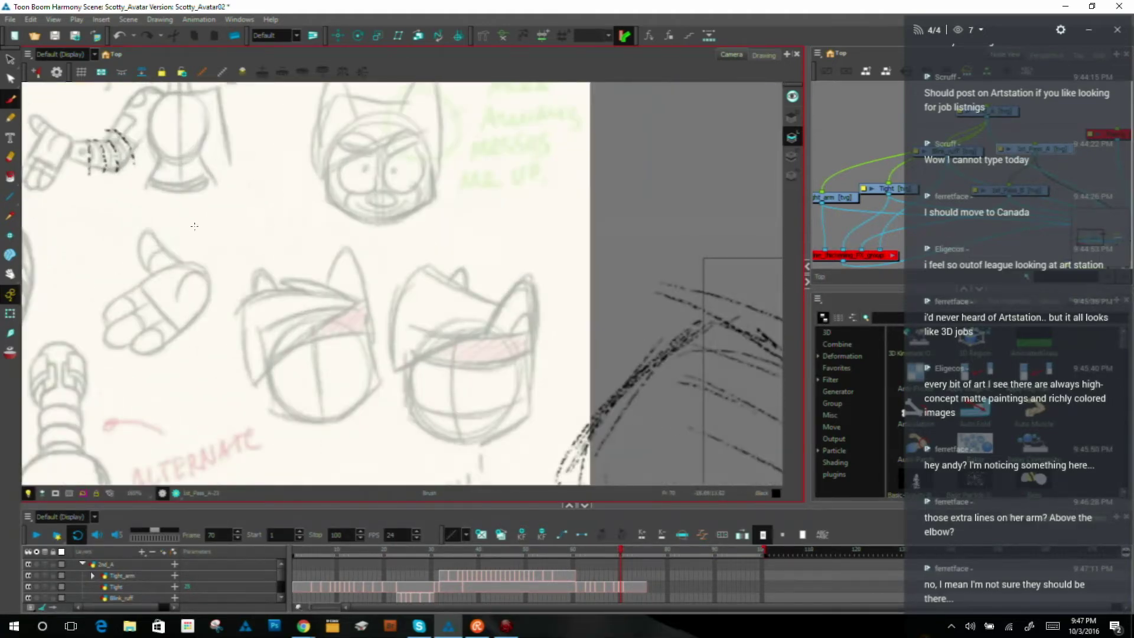
left_click_drag(184, 245, 299, 304)
left_click(10, 59)
mouse_move(216, 171)
left_mouse_down()
mouse_move(293, 208)
mouse_move(238, 153)
left_mouse_up()
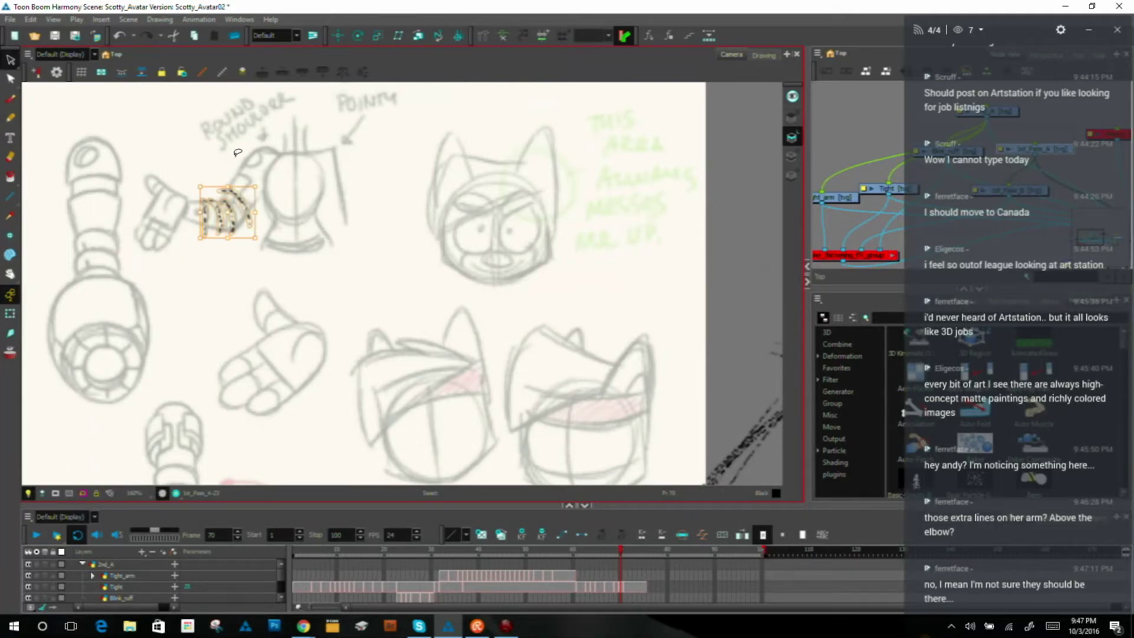
key("Delete")
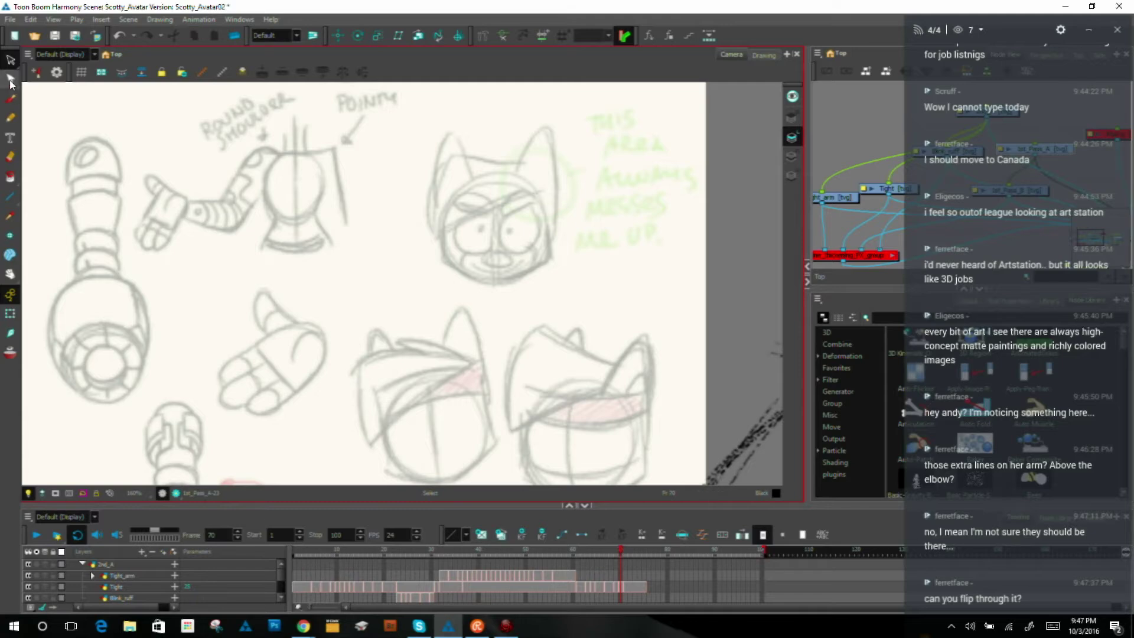
key("alt+b")
mouse_move(202, 203)
left_mouse_down()
mouse_move(201, 227)
mouse_move(209, 201)
mouse_move(210, 228)
mouse_move(219, 203)
mouse_move(224, 228)
mouse_move(225, 202)
mouse_move(234, 230)
mouse_move(223, 202)
mouse_move(242, 224)
left_mouse_up()
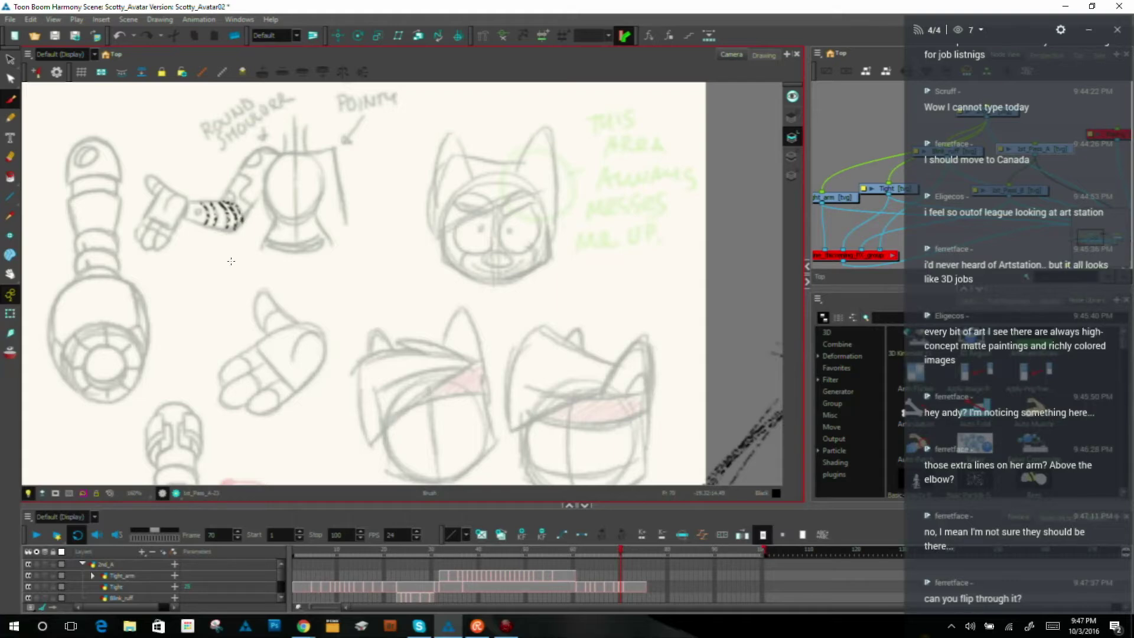
mouse_move(226, 195)
left_mouse_down()
mouse_move(190, 260)
mouse_move(242, 221)
mouse_move(219, 256)
left_mouse_up()
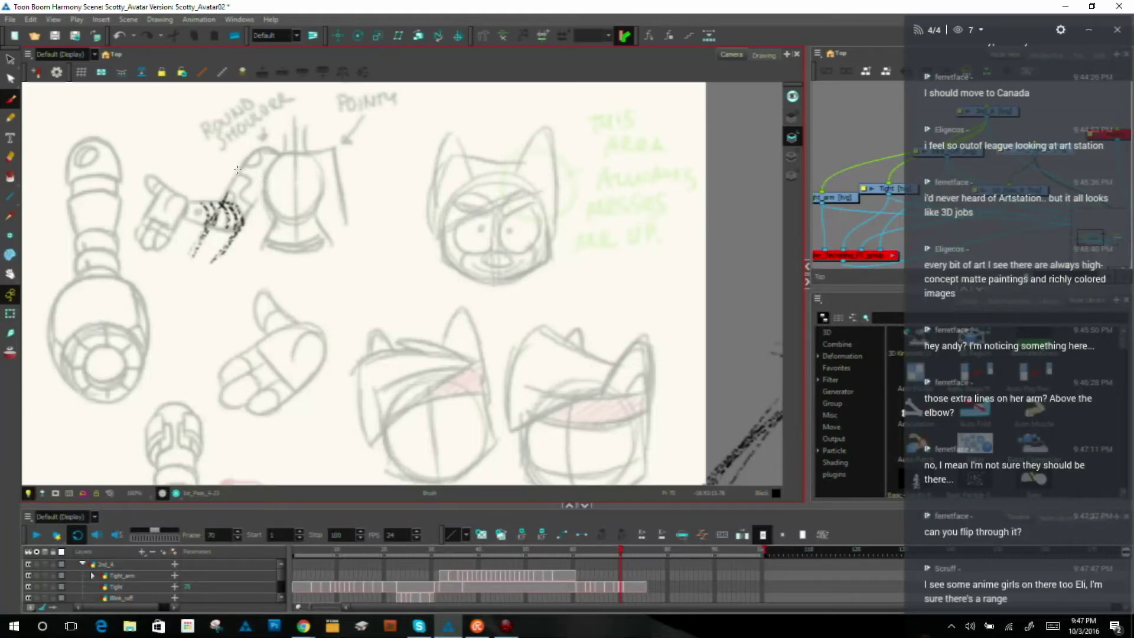
key("e")
left_click_drag(244, 195, 215, 238)
left_click_drag(207, 183, 177, 248)
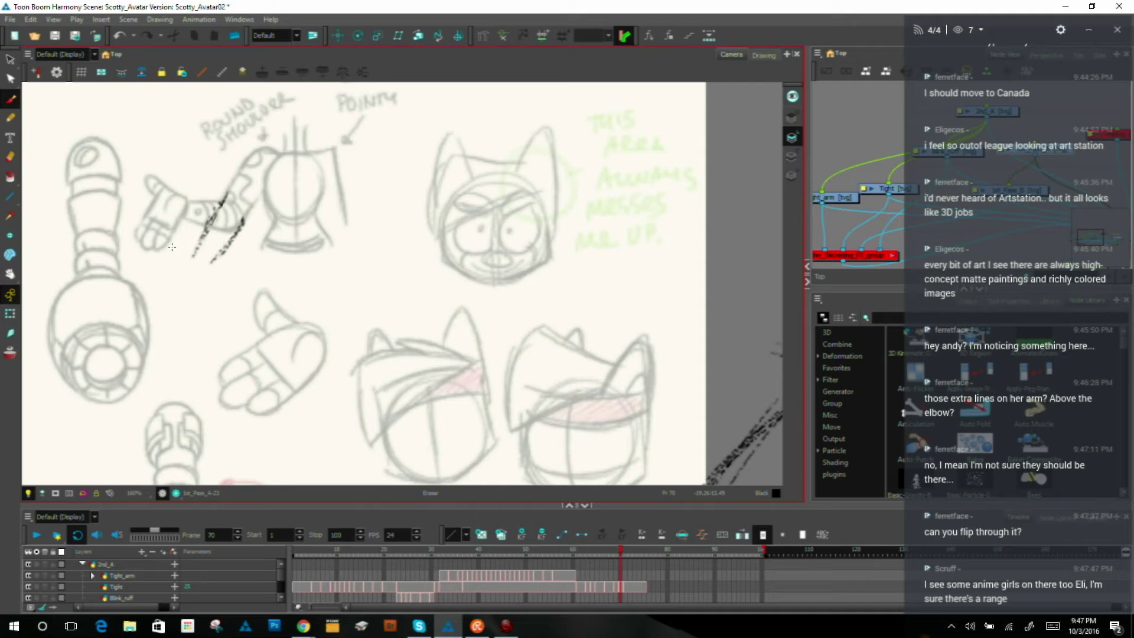
mouse_move(220, 205)
left_mouse_down()
mouse_move(241, 221)
mouse_move(224, 209)
mouse_move(241, 223)
mouse_move(213, 218)
mouse_move(238, 232)
mouse_move(217, 218)
mouse_move(237, 233)
mouse_move(208, 230)
mouse_move(229, 244)
mouse_move(214, 230)
mouse_move(221, 242)
mouse_move(199, 242)
mouse_move(216, 255)
mouse_move(243, 214)
mouse_move(227, 245)
left_mouse_up()
mouse_move(210, 224)
left_mouse_down()
mouse_move(205, 239)
mouse_move(227, 200)
left_mouse_up()
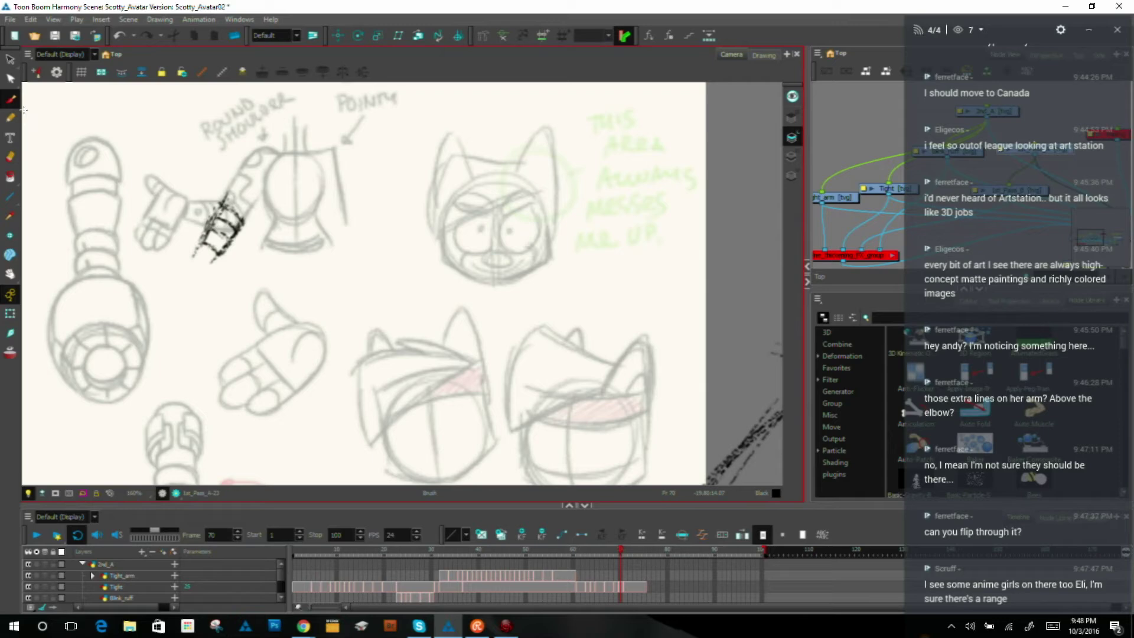
left_click(11, 59)
left_click_drag(296, 195, 298, 295)
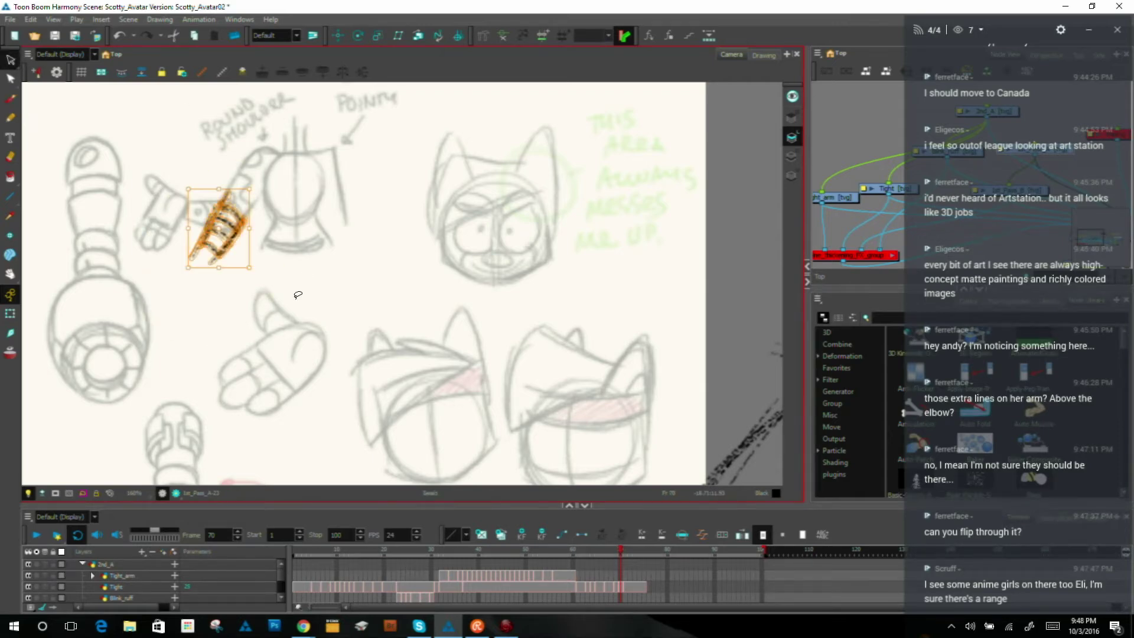
key("Delete")
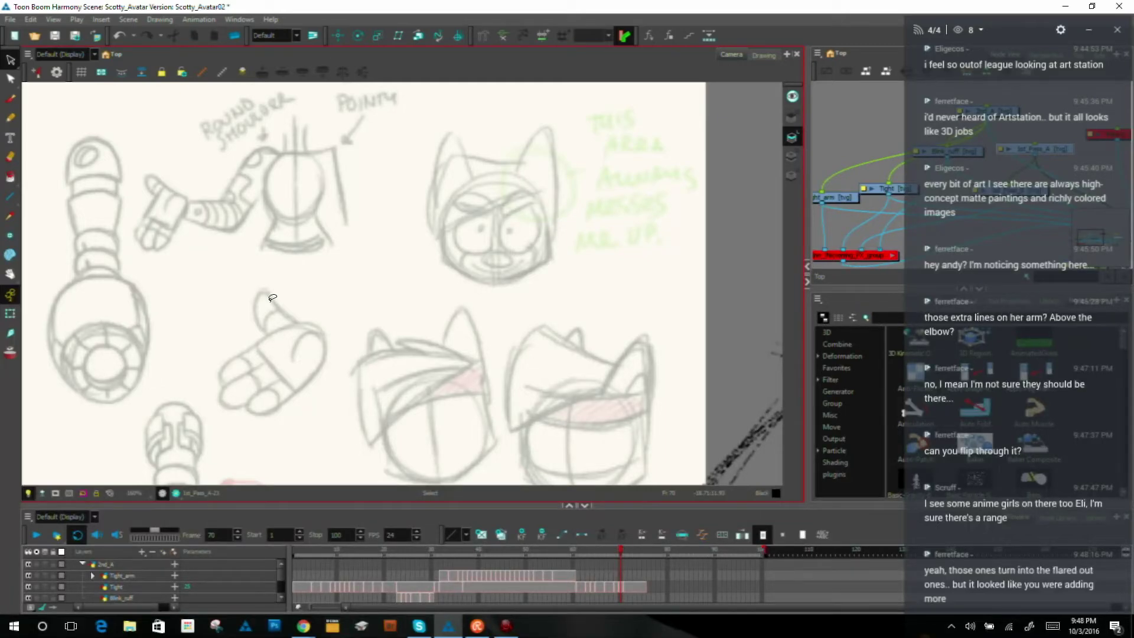
Step: Return to the rough character at frame 70 and flip through the adjacent drawings to examine the raised forearm
key("space")
mouse_move(469, 397)
left_mouse_down()
mouse_move(428, 205)
mouse_move(567, 136)
left_mouse_up()
mouse_move(371, 291)
left_mouse_down()
mouse_move(509, 237)
mouse_move(656, 210)
mouse_move(478, 311)
mouse_move(448, 377)
left_mouse_up()
mouse_move(488, 343)
left_mouse_down()
mouse_move(428, 251)
mouse_move(282, 147)
left_mouse_up()
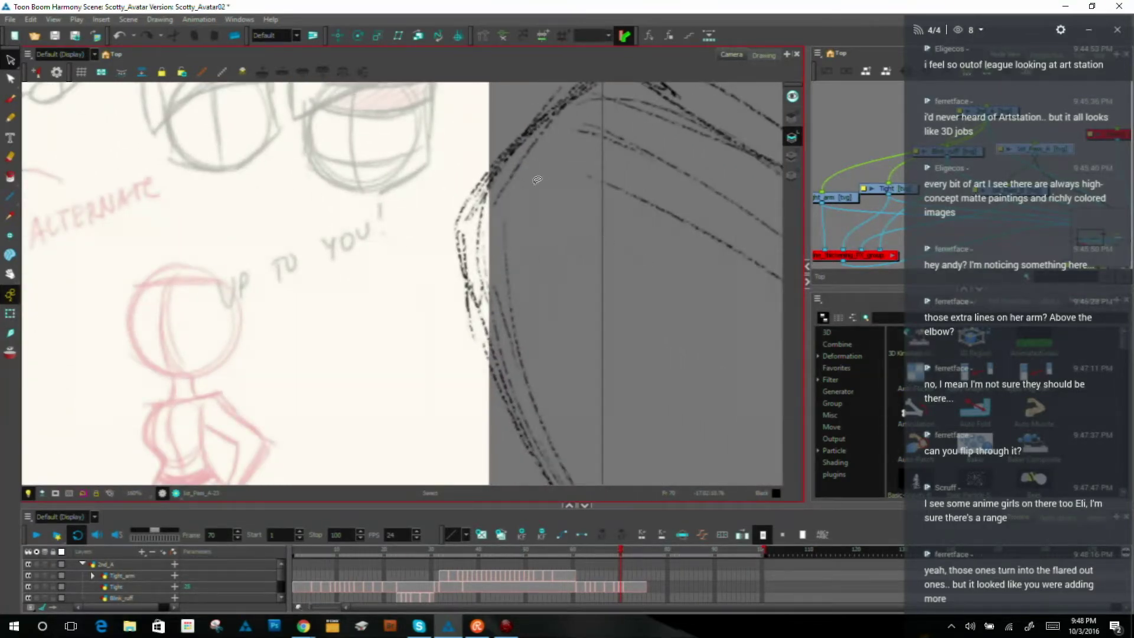
scroll(536, 180, "down", 5)
mouse_move(673, 283)
left_mouse_down()
mouse_move(433, 301)
mouse_move(437, 209)
left_mouse_up()
key("f")
key("g")
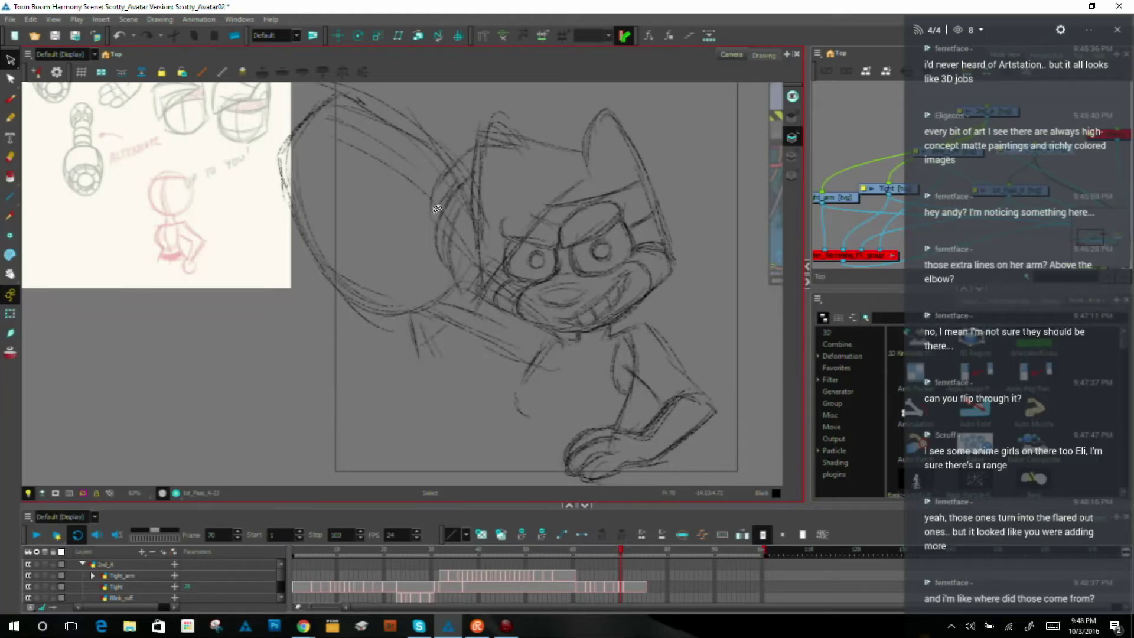
key("f")
key("g")
key("f")
key("g")
Step: Sketch the first flared cuff ridges below the large gauntlet with the Brush at frame 70 on 1st_Pass_A
key("alt+b")
key("bracketleft")
key("bracketright")
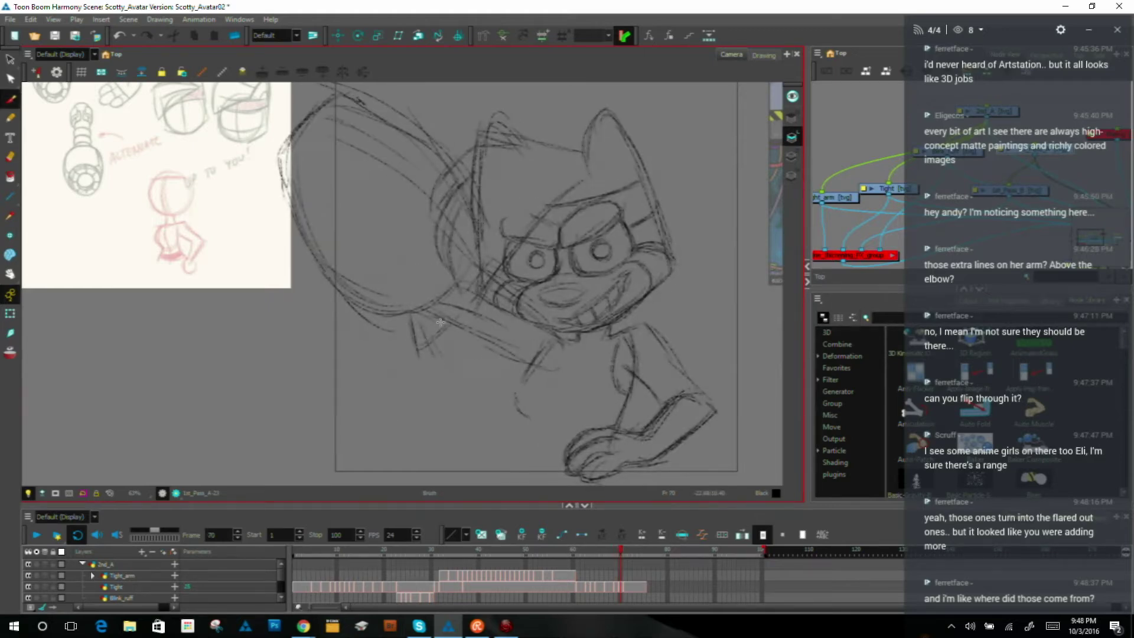
key("bracketleft")
key("bracketright")
key("comma")
key("period")
key("comma")
key("period")
mouse_move(429, 361)
left_mouse_down()
mouse_move(470, 322)
mouse_move(459, 340)
left_mouse_up()
key("comma")
key("period")
mouse_move(451, 385)
left_mouse_down()
mouse_move(476, 335)
mouse_move(450, 376)
mouse_move(462, 341)
mouse_move(484, 327)
left_mouse_up()
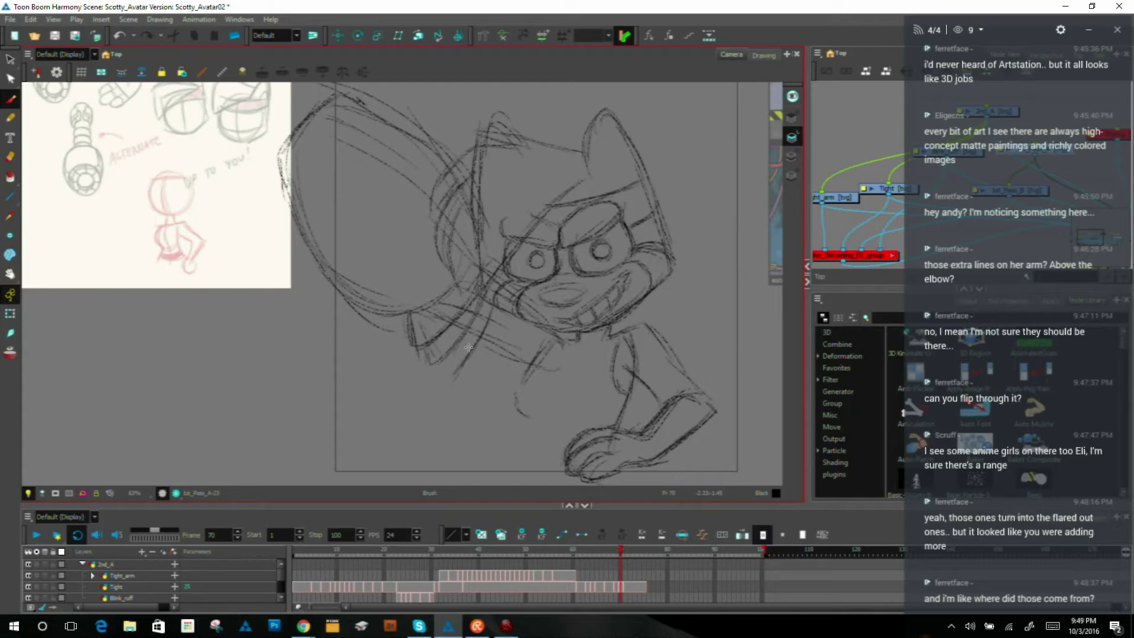
Step: Add the remaining curved ring lines along the rough forearm towards the elbow, checking them against the neighbouring frame
key("comma")
key("period")
left_click_drag(439, 362, 458, 353)
key("comma")
key("period")
key("comma")
key("period")
key("comma")
key("period")
left_click_drag(424, 322, 471, 365)
key("comma")
key("period")
mouse_move(506, 318)
left_mouse_down()
mouse_move(489, 359)
mouse_move(503, 343)
left_mouse_up()
key("comma")
key("period")
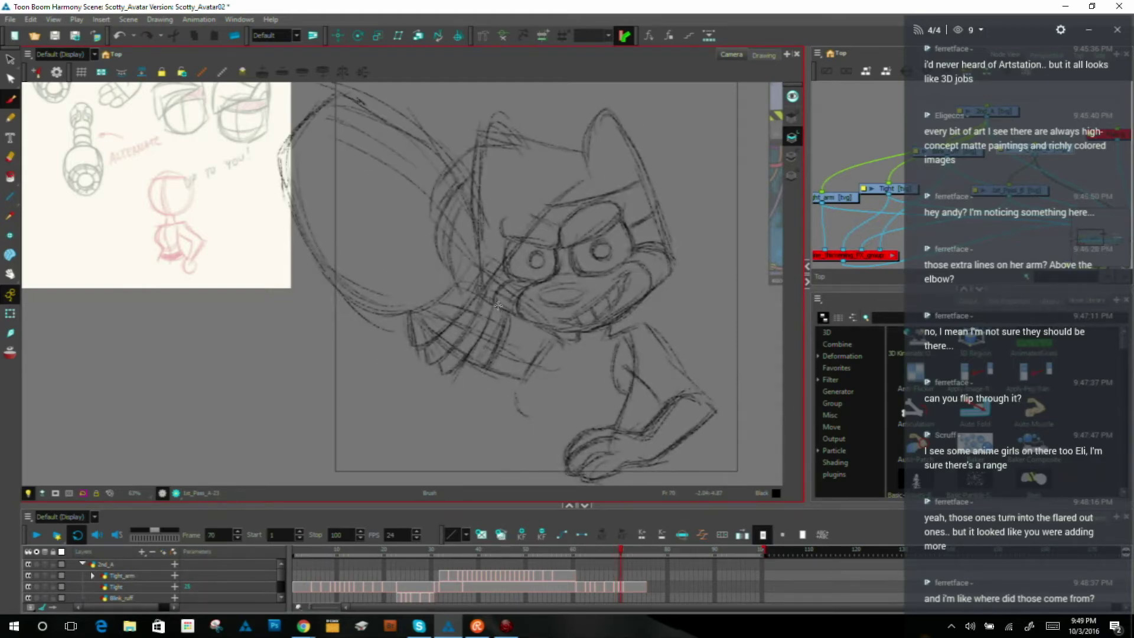
Step: Sketch a curved contour line across the lower part of the large gauntlet at frame 70, checking it against the neighbouring drawing
key("comma")
key("period")
key("comma")
key("period")
left_click_drag(345, 272, 427, 208)
left_click_drag(381, 256, 443, 190)
key("comma")
key("period")
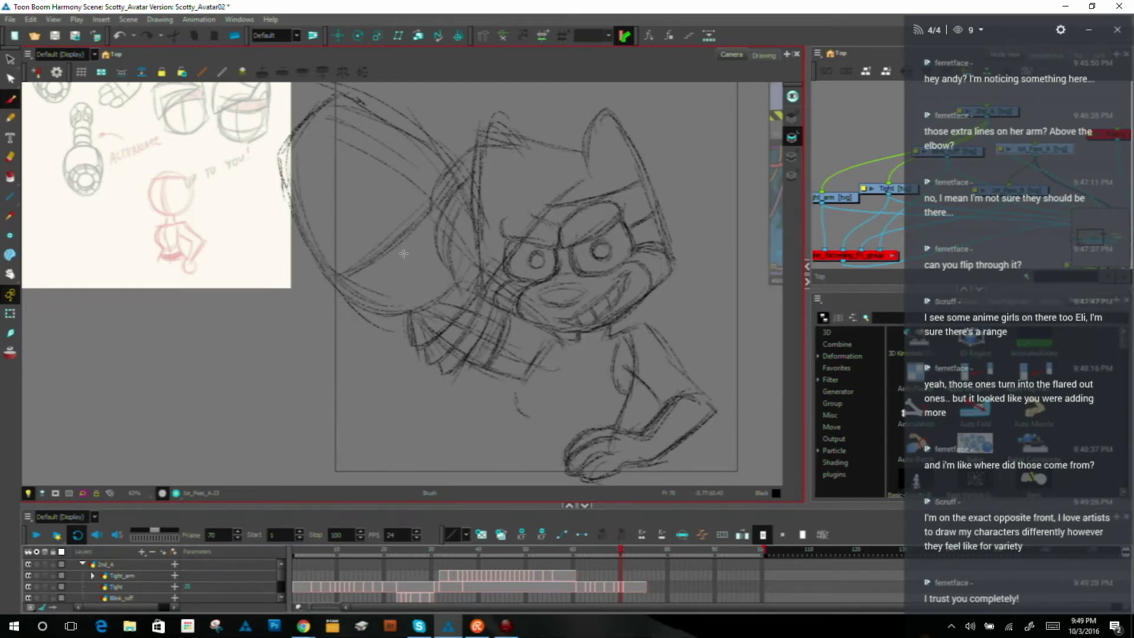
Step: Sketch a lengthwise contour line down the face of the frame 70 gauntlet towards the cuff, comparing it with the adjacent frame
key(".")
key("period")
key("comma")
left_click_drag(420, 241, 438, 274)
left_click_drag(378, 183, 434, 270)
key("period")
key("comma")
Step: Sketch the band across the far end of the frame 70 gauntlet and compare it with the next drawing
mouse_move(324, 133)
left_mouse_down()
mouse_move(448, 292)
mouse_move(328, 138)
mouse_move(284, 184)
mouse_move(364, 104)
mouse_move(331, 145)
mouse_move(306, 134)
mouse_move(324, 122)
left_mouse_up()
key("period")
key("comma")
key("period")
key("comma")
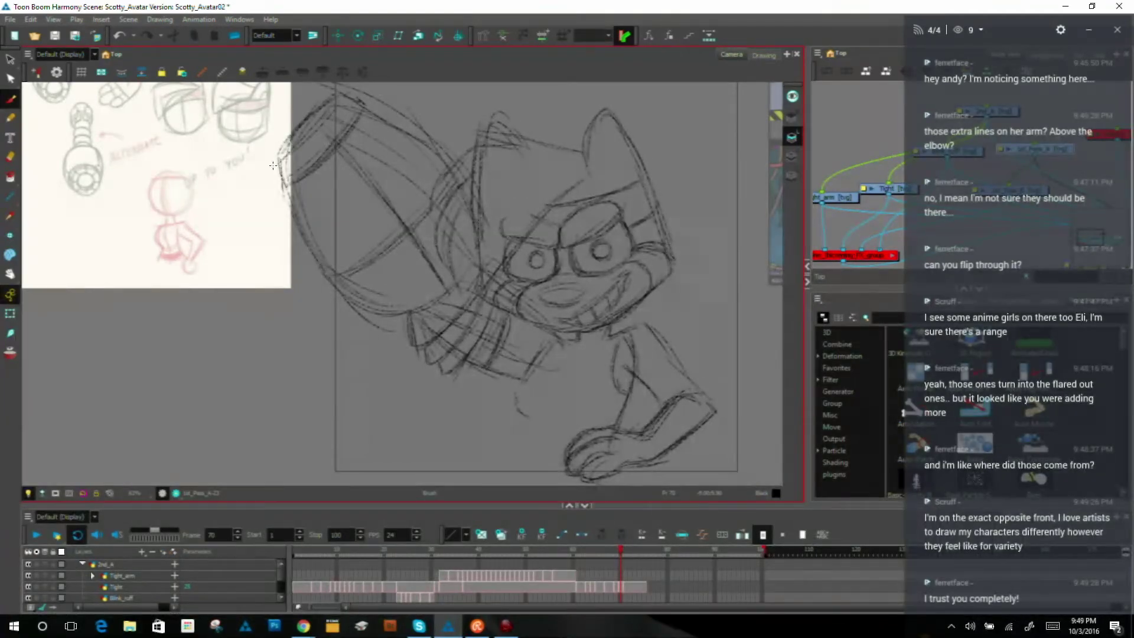
Step: Extend the outer end and side edge of the frame 70 gauntlet beyond the band, flipping frames to check the shape
left_click_drag(274, 162, 340, 90)
key("comma")
key("period")
key("period")
mouse_move(280, 160)
left_mouse_down()
mouse_move(268, 198)
mouse_move(297, 224)
left_mouse_up()
key("period")
key("comma")
key("period")
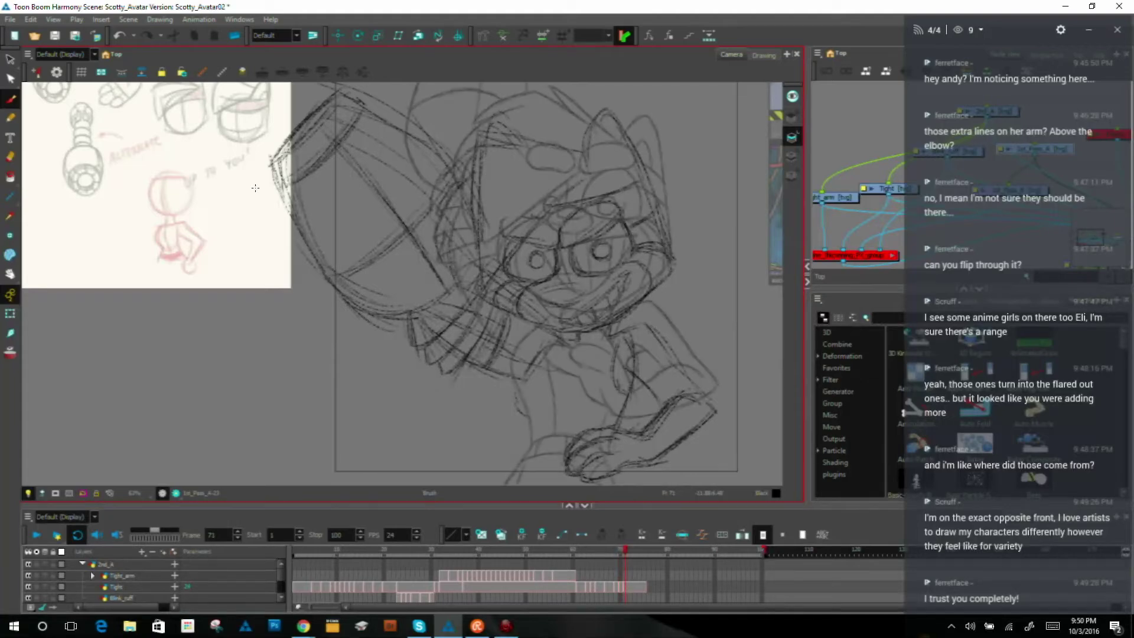
Step: Go to frame 72 and reinforce the upper arc and inner edge of the rough gauntlet with the Brush
key("period")
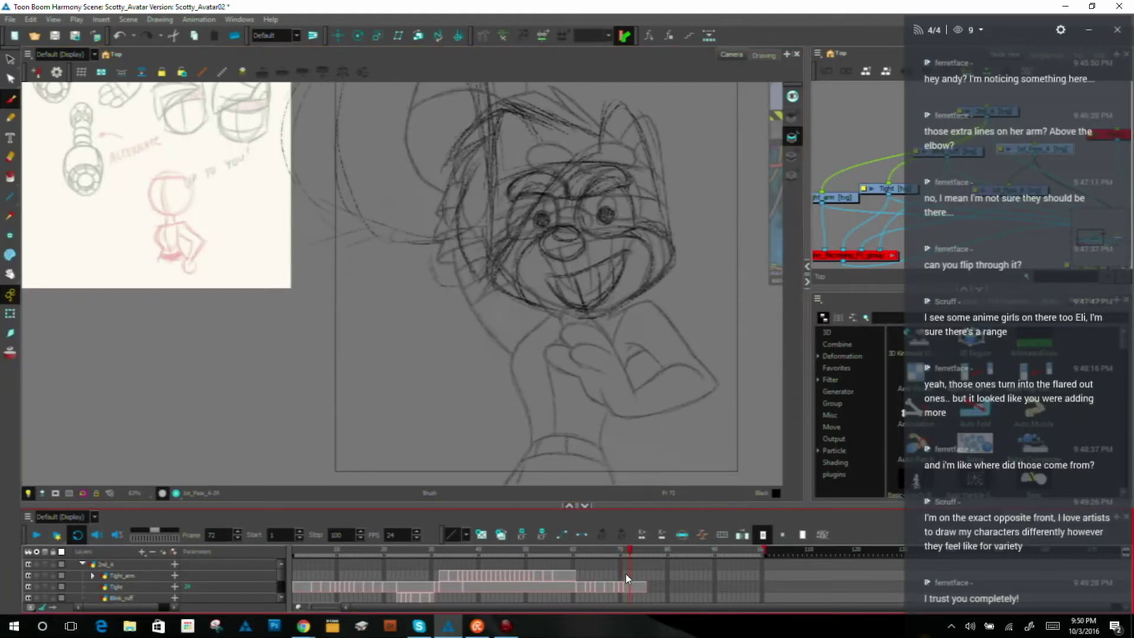
key("comma")
key("comma")
key("period")
key("period")
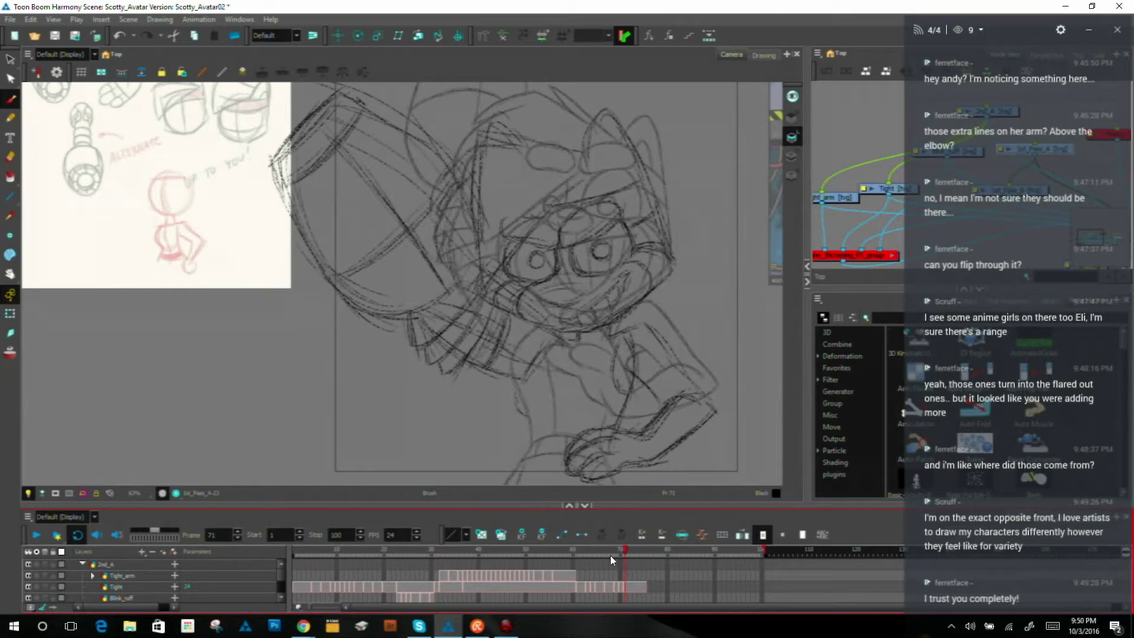
left_click_drag(563, 235, 500, 340)
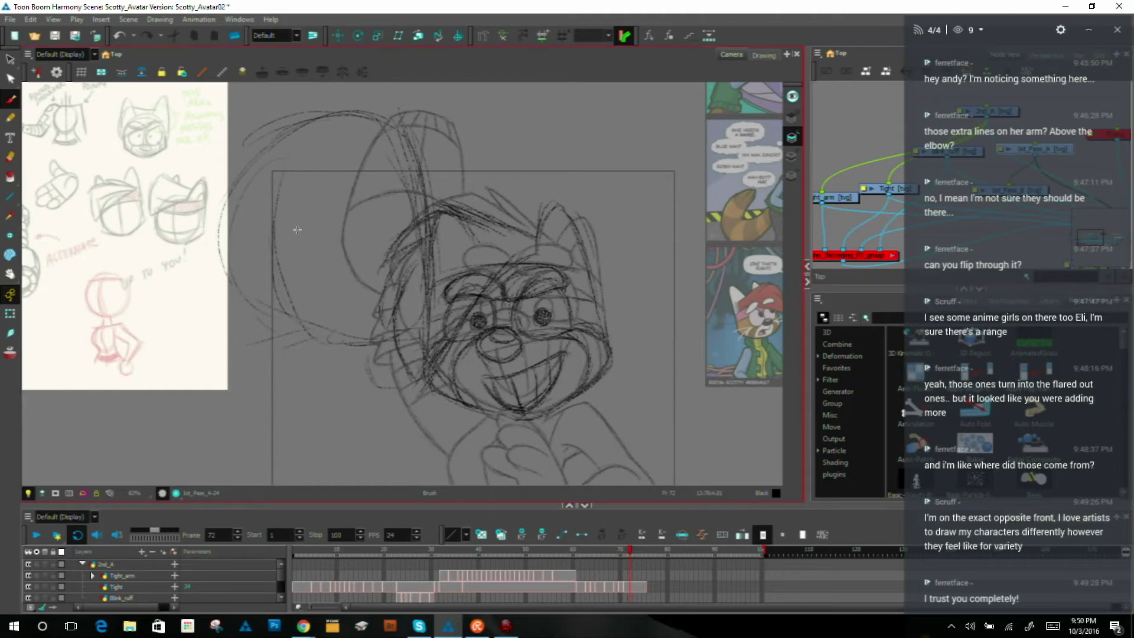
mouse_move(245, 163)
left_mouse_down()
mouse_move(336, 111)
mouse_move(270, 143)
mouse_move(405, 102)
mouse_move(326, 130)
mouse_move(337, 118)
mouse_move(399, 135)
mouse_move(360, 116)
mouse_move(392, 123)
mouse_move(413, 177)
left_mouse_up()
left_click_drag(386, 121, 418, 186)
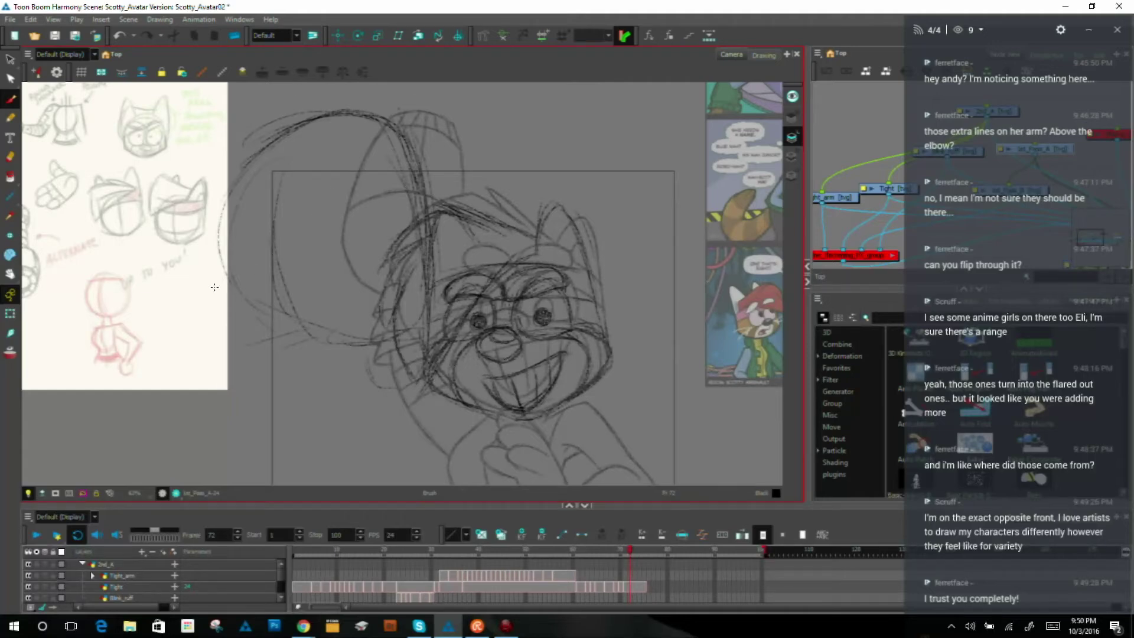
Step: Sketch a long curved contour line across the middle of the gauntlet at frame 72
mouse_move(210, 292)
left_mouse_down()
mouse_move(264, 256)
mouse_move(425, 206)
left_mouse_up()
mouse_move(292, 244)
left_mouse_down()
mouse_move(406, 222)
mouse_move(452, 231)
left_mouse_up()
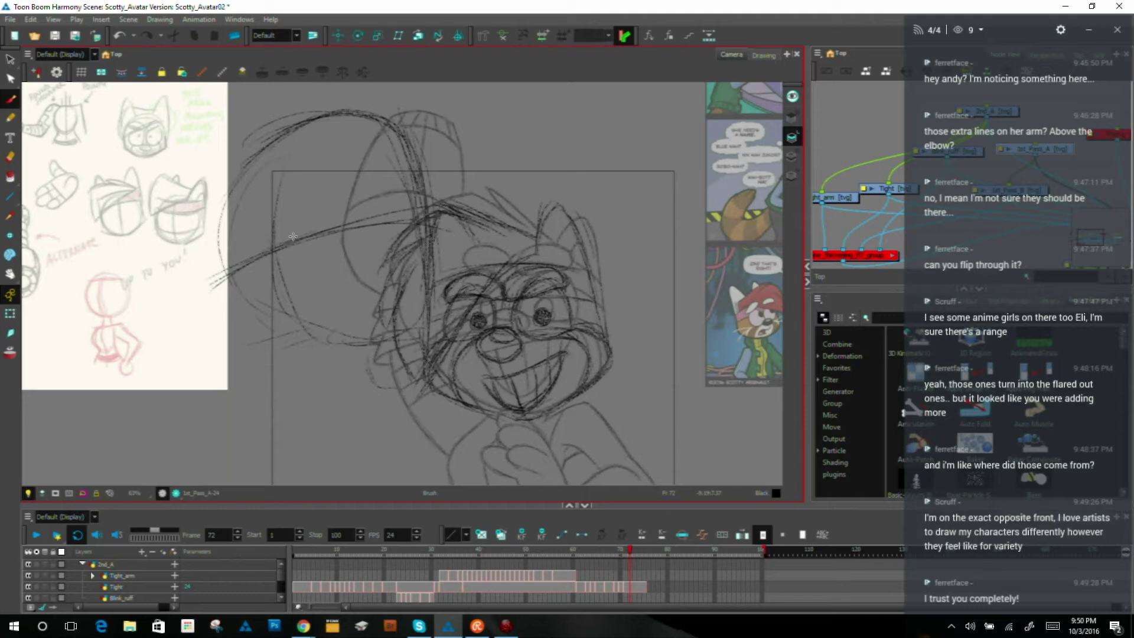
left_click_drag(186, 296, 235, 265)
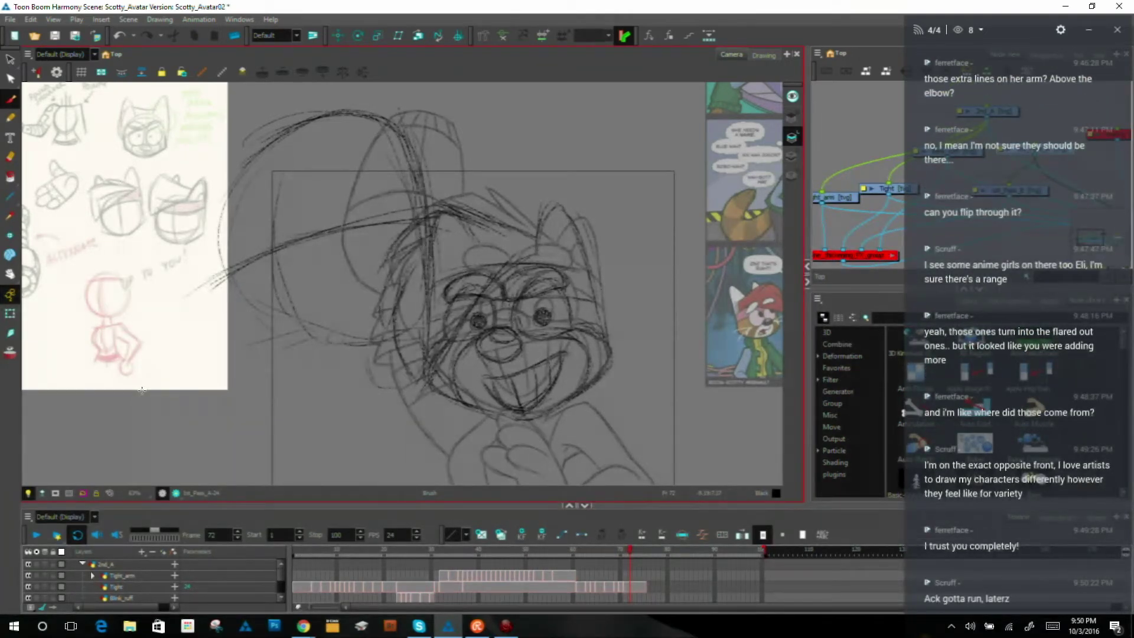
Step: Flip through the drawings around frame 72 up to frame 75 to examine the gauntlet's motion and contour direction
key("comma")
key("comma")
key("comma")
key("period")
key("period")
key("period")
key("period")
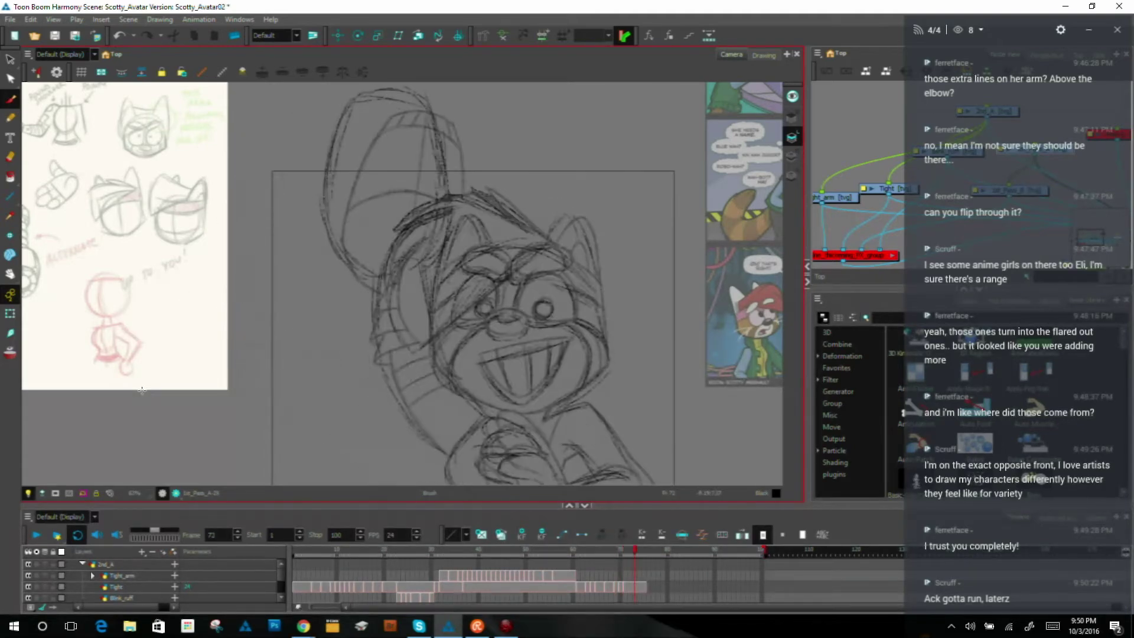
key("period")
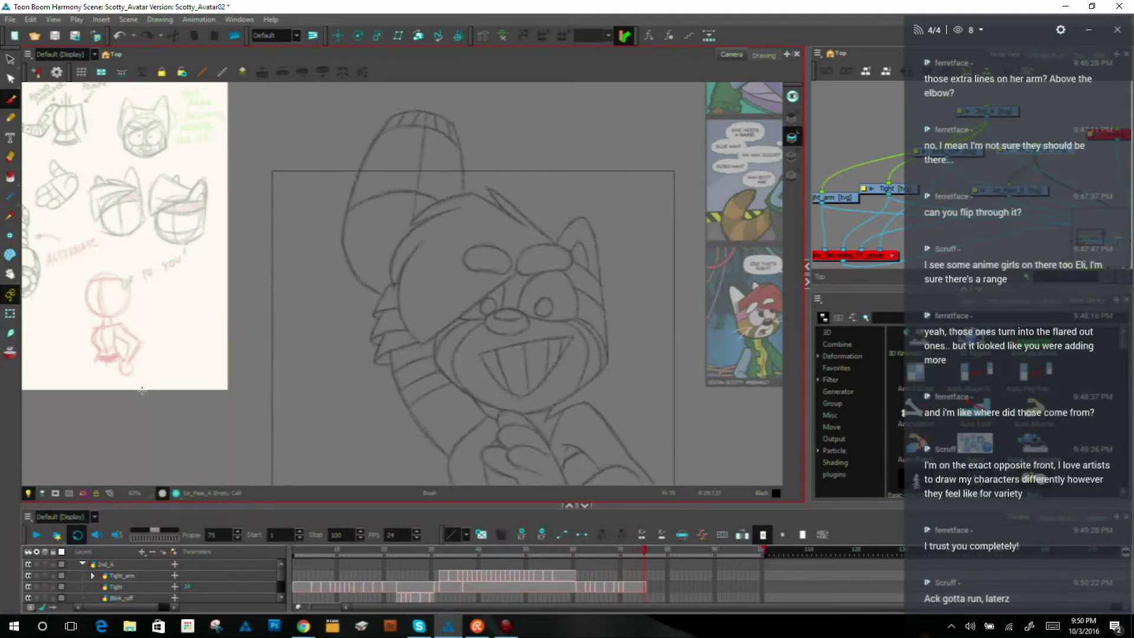
key("comma")
key("comma")
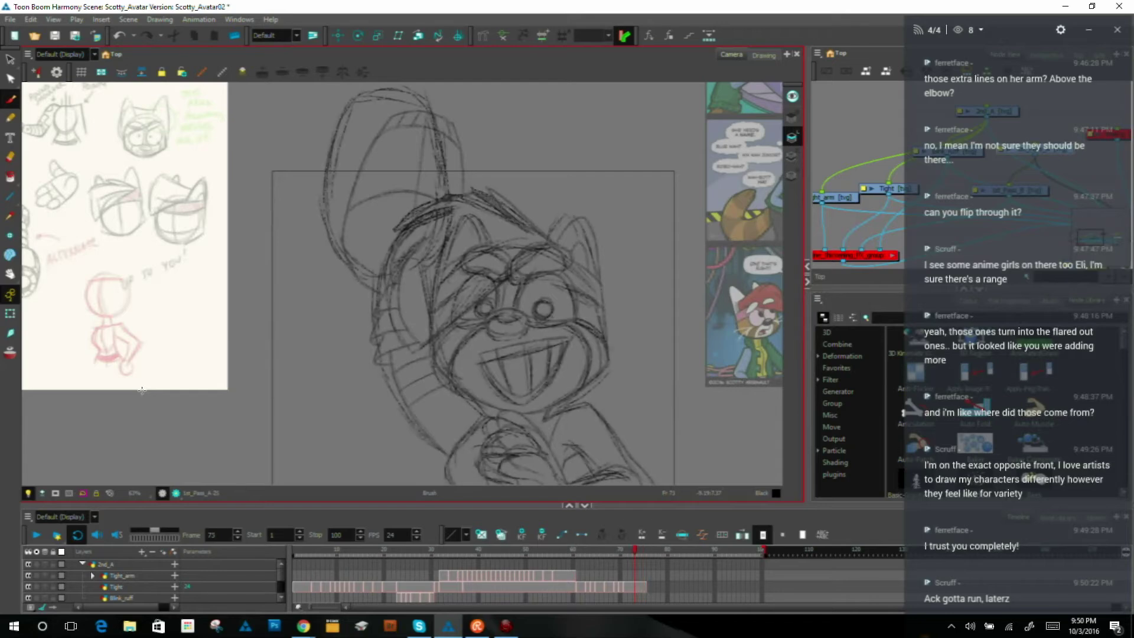
key("comma")
key("comma")
key("comma")
key("period")
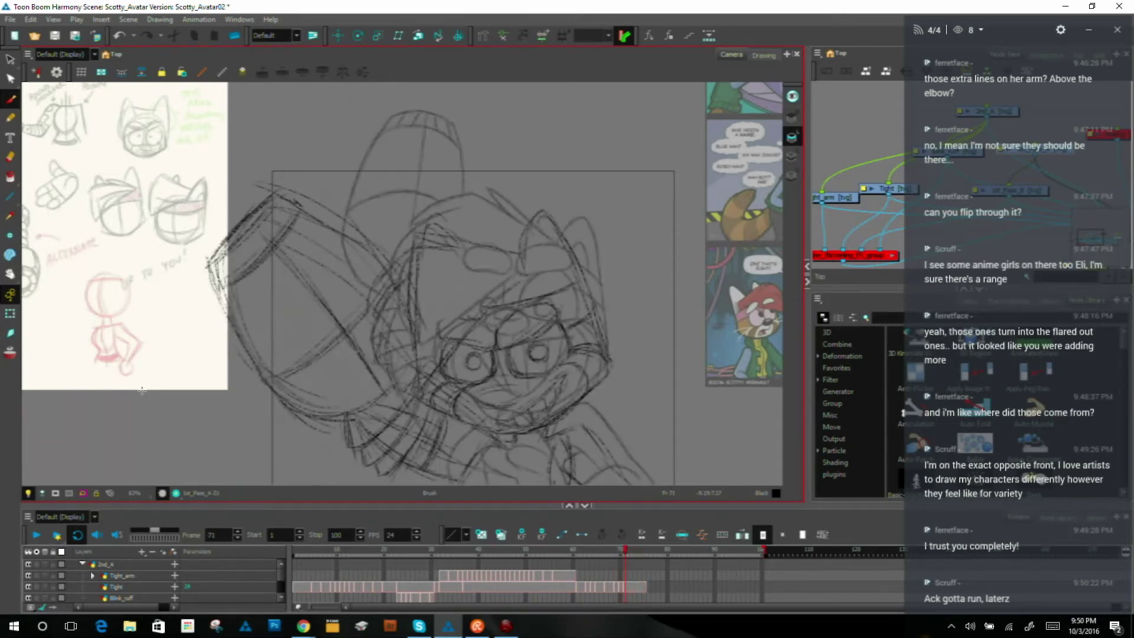
key("period")
key("comma")
key("period")
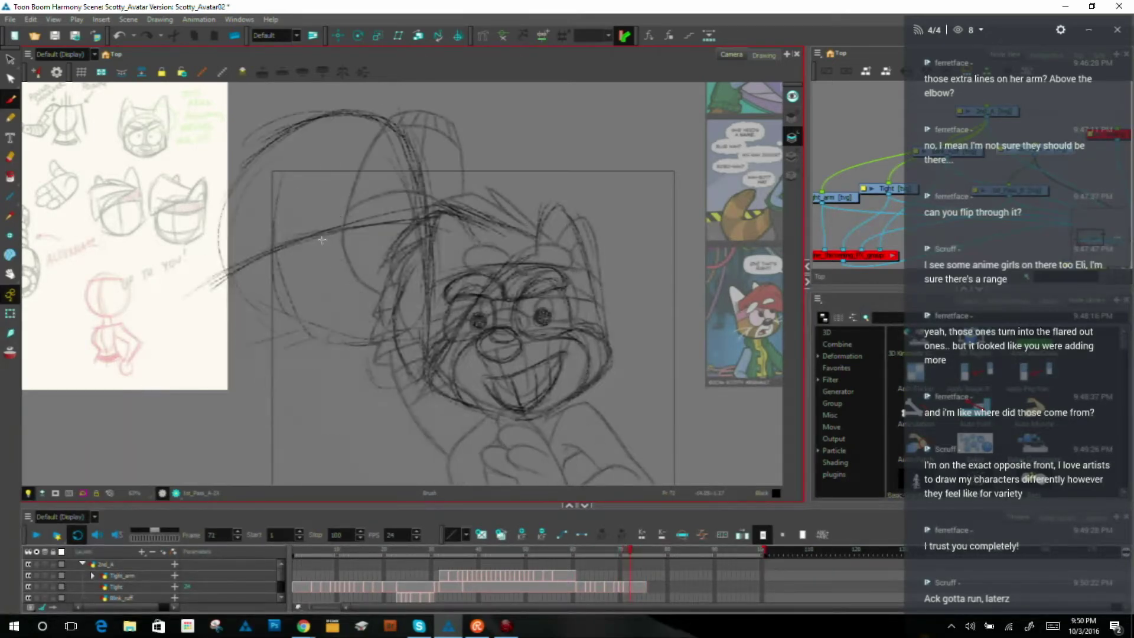
key("period")
key("comma")
Step: Sketch the lengthwise contour lines down the frame 72 gauntlet and a light curved band line near its far end
mouse_move(337, 118)
left_mouse_down()
mouse_move(381, 315)
mouse_move(347, 184)
mouse_move(381, 300)
mouse_move(375, 321)
left_mouse_up()
left_click_drag(357, 172, 385, 327)
left_click_drag(344, 115, 376, 344)
key("period")
key("comma")
left_click_drag(329, 156, 248, 187)
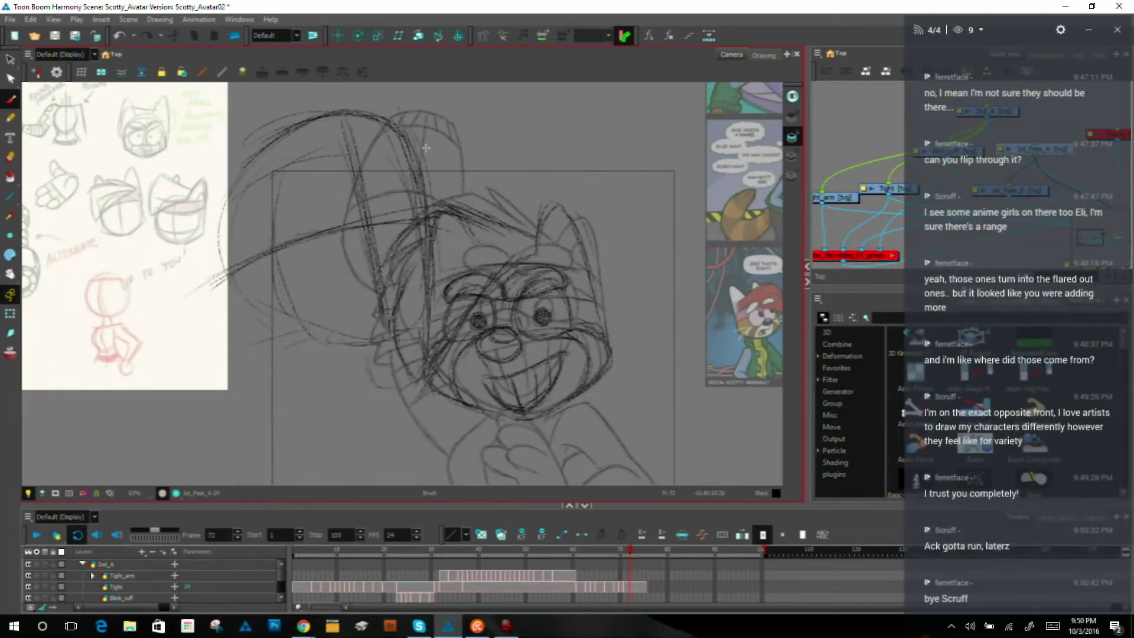
left_click_drag(382, 142, 296, 153)
Step: Compare the neighbouring drawings, then select the frame 72 gauntlet strokes and shift them slightly upward
key("comma")
key("comma")
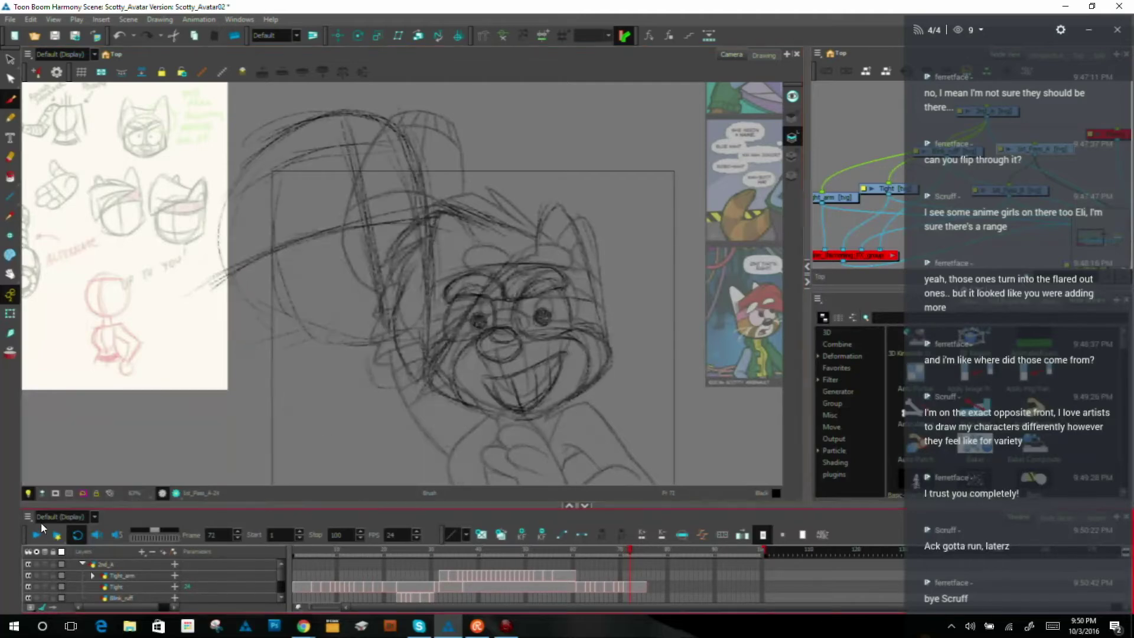
key("comma")
key("period")
key("period")
key("period")
key("comma")
key("period")
key("comma")
left_click(10, 59)
mouse_move(434, 129)
left_mouse_down()
mouse_move(303, 99)
mouse_move(179, 256)
mouse_move(285, 408)
mouse_move(328, 399)
mouse_move(361, 345)
mouse_move(370, 227)
mouse_move(410, 194)
mouse_move(402, 137)
left_mouse_up()
Step: Flip back and forth through the drawings around frame 72 to check the adjusted gauntlet's position in the motion
key("comma")
key("period")
key("period")
key("period")
key("comma")
key("comma")
key("comma")
key("period")
key("period")
key("period")
key("comma")
key("comma")
key("comma")
key("period")
key("comma")
key("period")
Step: Switch back to the Brush and sketch the outer side edge of the frame 72 gauntlet, checking the adjacent frames
left_click(11, 98)
key("comma")
key("period")
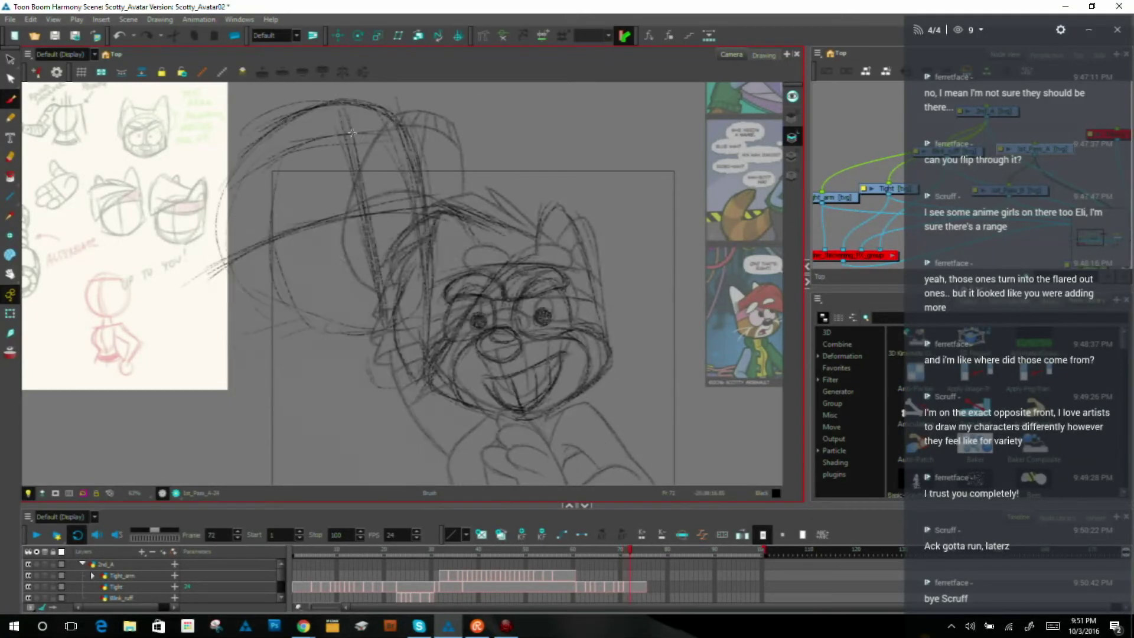
key("period")
key("comma")
left_click_drag(236, 176, 217, 244)
mouse_move(237, 174)
left_mouse_down()
mouse_move(219, 222)
mouse_move(226, 316)
left_mouse_up()
key("comma")
key("period")
left_click_drag(262, 145, 228, 220)
key("period")
key("comma")
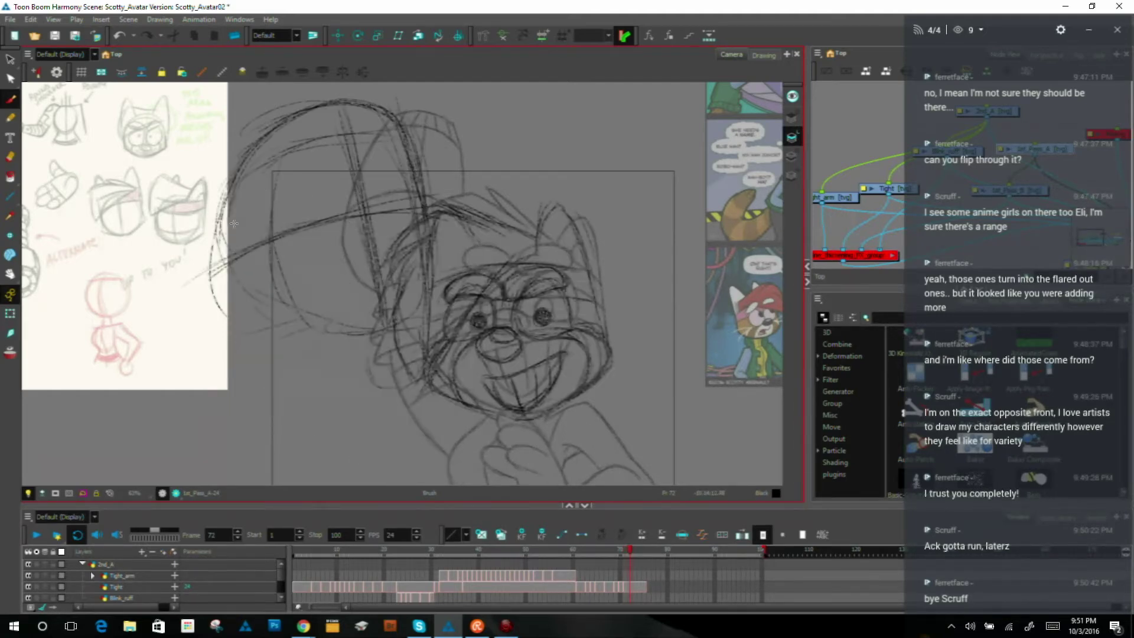
Step: Redraw the gauntlet's outer edge at frame 72 further inward and curve it down into the lower corner
left_click_drag(275, 300, 319, 344)
mouse_move(233, 195)
left_mouse_down()
mouse_move(241, 237)
mouse_move(290, 333)
left_mouse_up()
left_click_drag(230, 216, 306, 348)
key("comma")
key("period")
key("comma")
key("period")
mouse_move(233, 224)
left_mouse_down()
mouse_move(260, 160)
mouse_move(240, 172)
mouse_move(269, 134)
left_mouse_up()
left_click_drag(244, 260, 323, 334)
key("period")
key("comma")
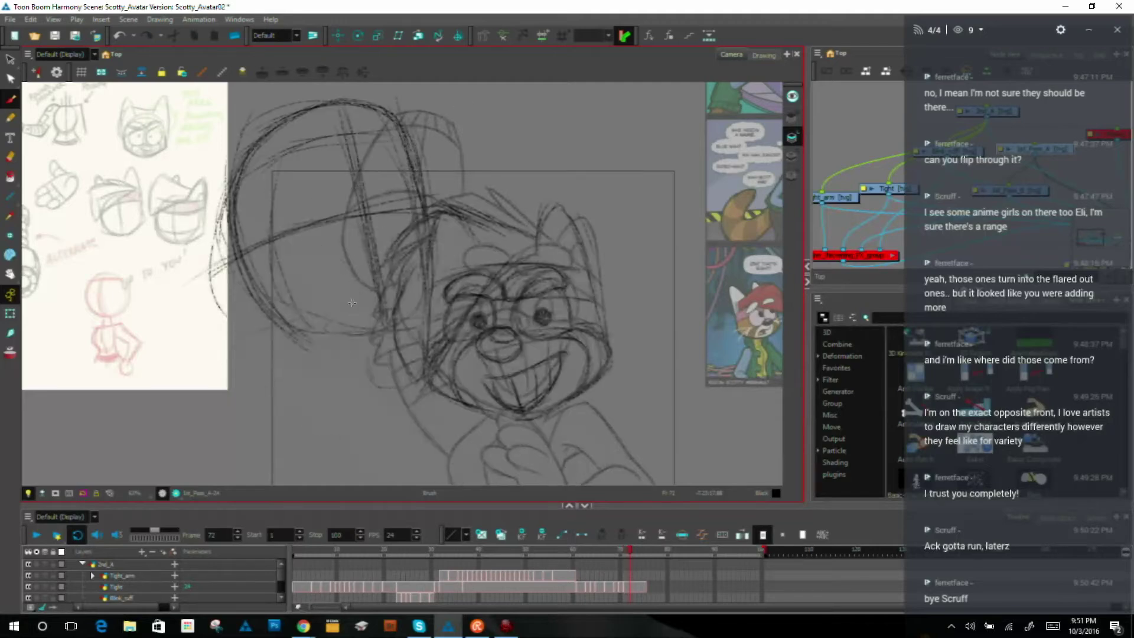
Step: Sketch the lower edge of the frame 72 gauntlet curving towards the wrist
mouse_move(271, 304)
left_mouse_down()
mouse_move(320, 334)
mouse_move(349, 312)
mouse_move(296, 333)
mouse_move(421, 270)
mouse_move(349, 367)
mouse_move(321, 341)
mouse_move(401, 318)
left_mouse_up()
key("period")
key("comma")
mouse_move(345, 344)
left_mouse_down()
mouse_move(406, 314)
mouse_move(393, 327)
left_mouse_up()
Step: Round off the gauntlet's lower outer corner and sketch a lengthwise inner contour parallel to its outer edge at frame 72
left_click_drag(245, 285, 344, 345)
left_click_drag(254, 184, 310, 329)
left_click_drag(258, 152, 282, 287)
left_click_drag(258, 201, 306, 330)
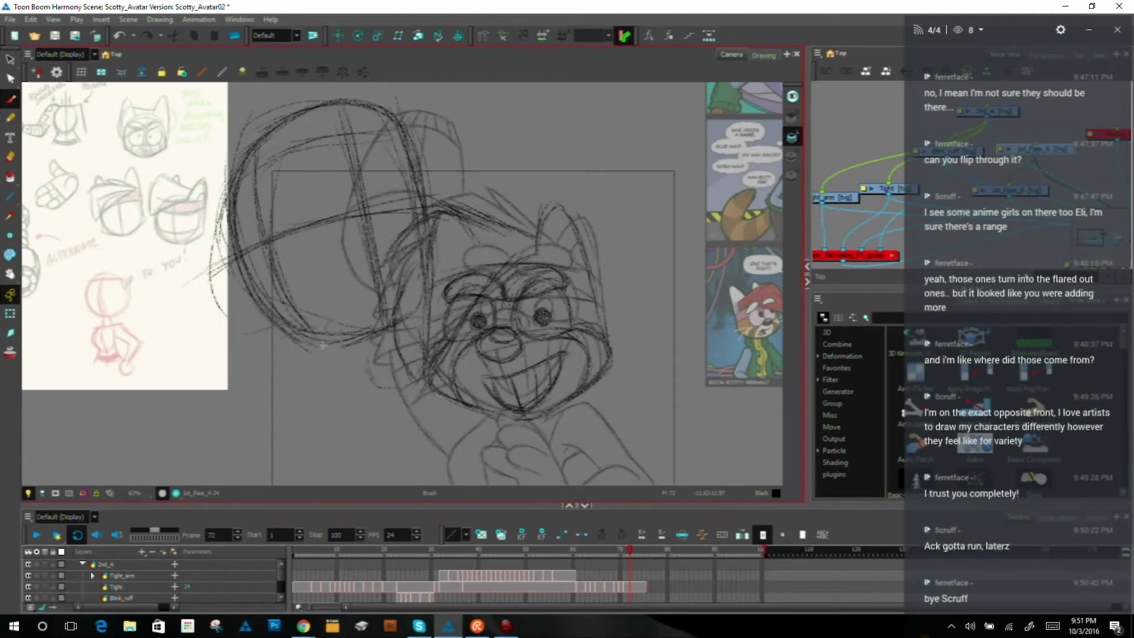
left_click_drag(247, 266, 249, 158)
Step: Erase the stray construction strokes outside and along the outer edge of the frame 72 gauntlet
key("comma")
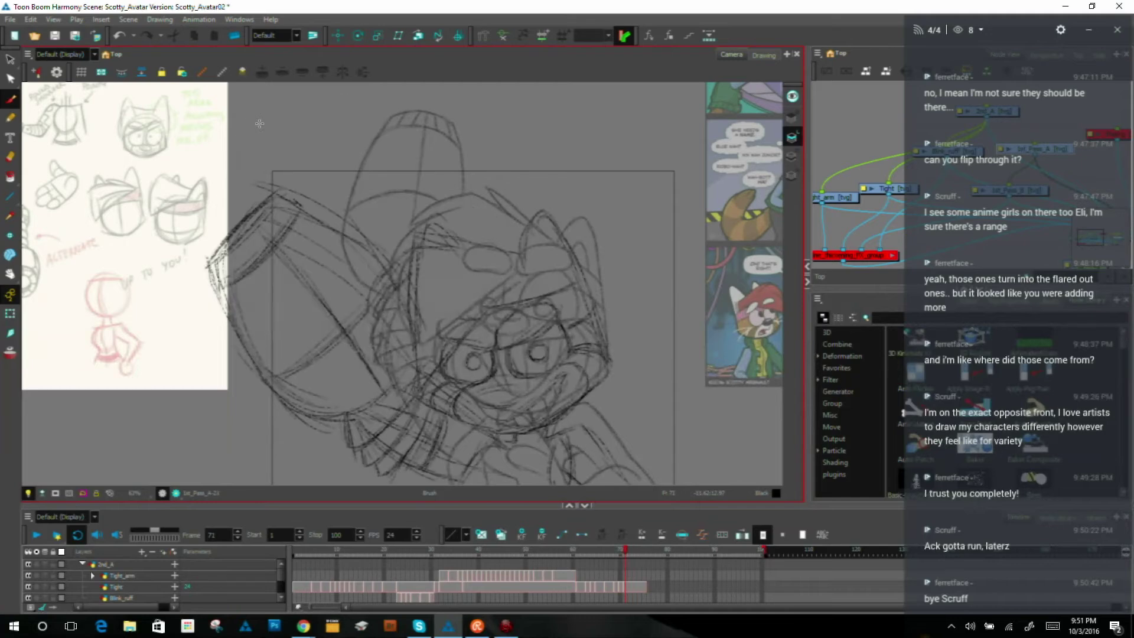
key("period")
key("period")
key("comma")
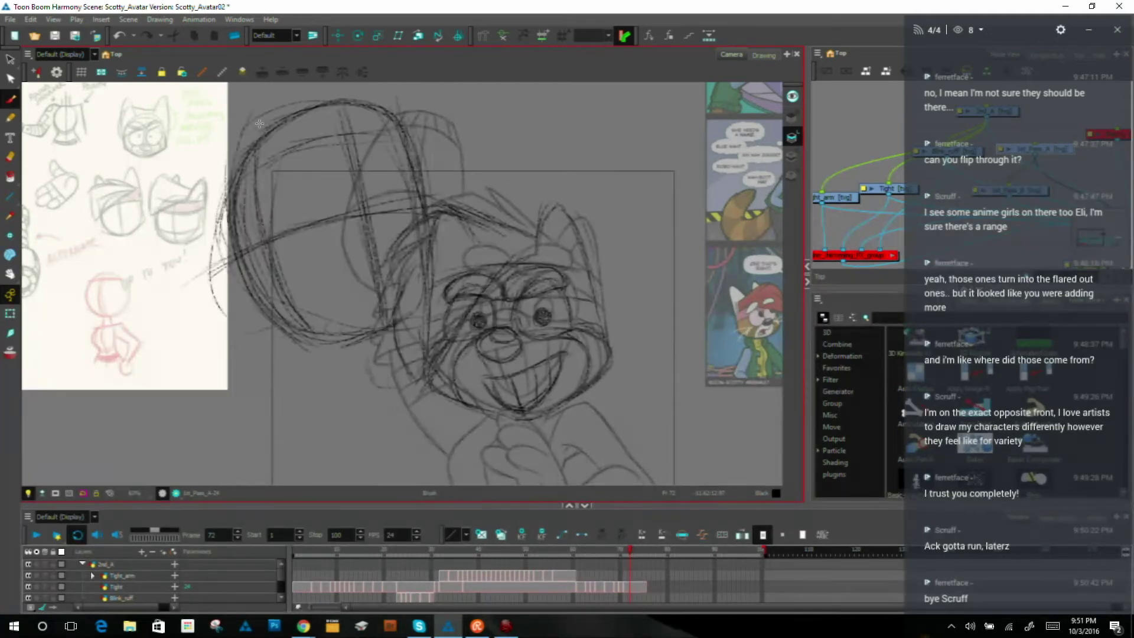
left_click(10, 156)
mouse_move(223, 308)
left_mouse_down()
mouse_move(203, 265)
mouse_move(186, 277)
mouse_move(207, 213)
mouse_move(228, 275)
mouse_move(266, 289)
mouse_move(245, 174)
mouse_move(271, 302)
mouse_move(239, 156)
left_mouse_up()
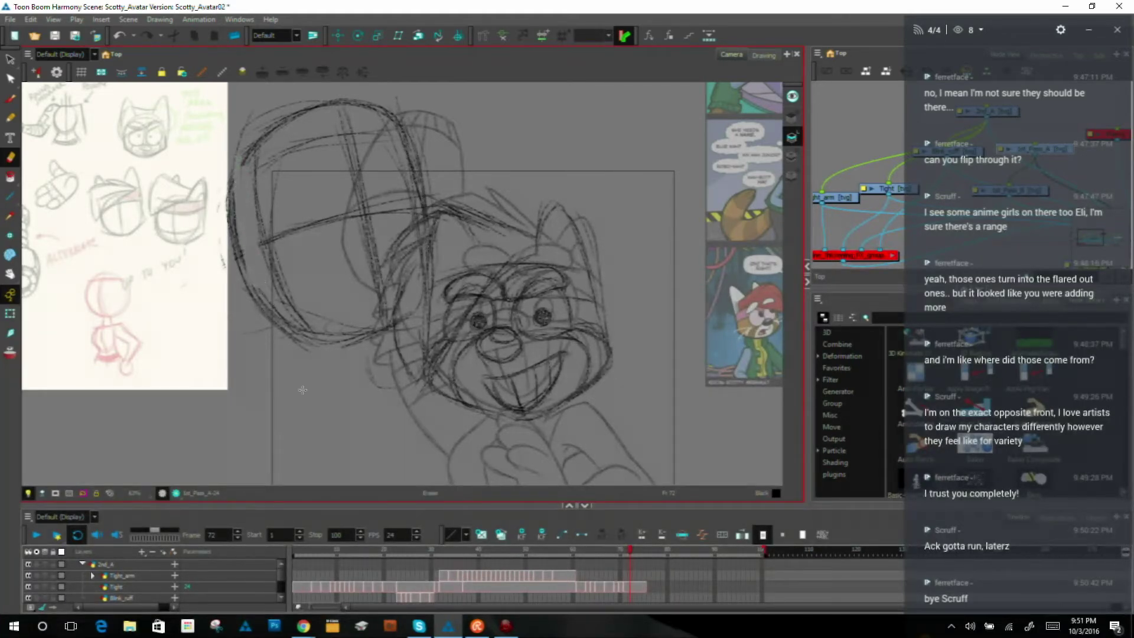
mouse_move(256, 266)
left_mouse_down()
mouse_move(296, 340)
mouse_move(261, 294)
left_mouse_up()
Step: Check the adjacent drawings and reinforce the curved contour line across the middle of the frame 72 gauntlet with the Brush
key("comma")
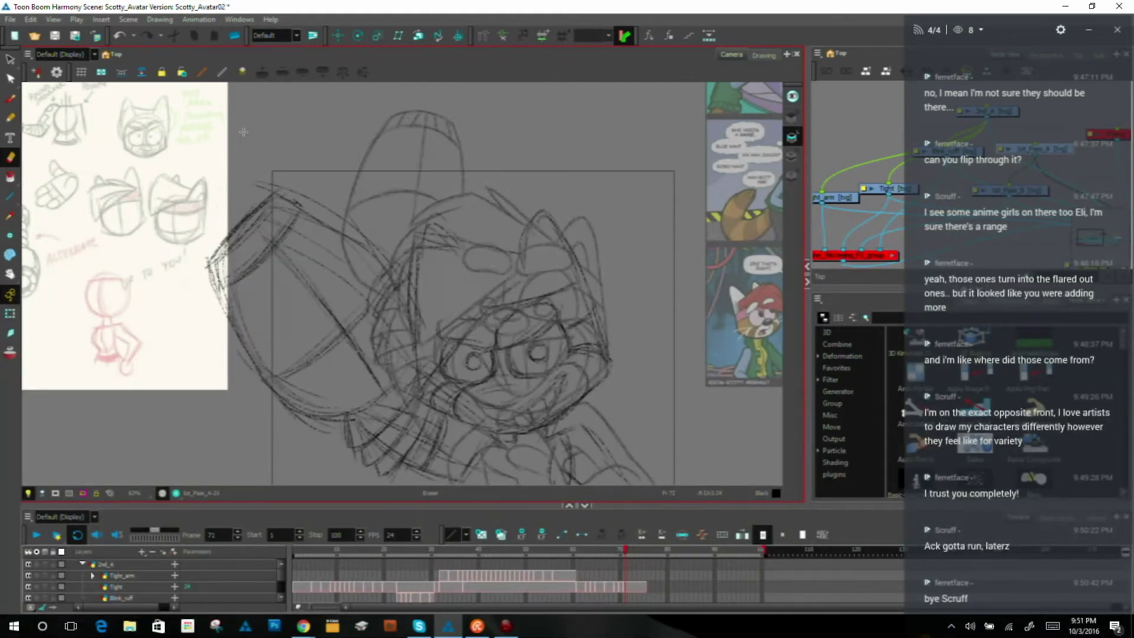
key("period")
key("period")
key("comma")
key("period")
key(".")
mouse_move(275, 252)
left_mouse_down()
mouse_move(428, 209)
mouse_move(298, 239)
mouse_move(419, 209)
mouse_move(290, 245)
mouse_move(451, 202)
left_mouse_up()
mouse_move(276, 251)
left_mouse_down()
mouse_move(314, 246)
mouse_move(307, 231)
mouse_move(339, 217)
mouse_move(409, 204)
left_mouse_up()
Step: Darken the curved band line near the far end of the frame 72 gauntlet
key(".")
key(".")
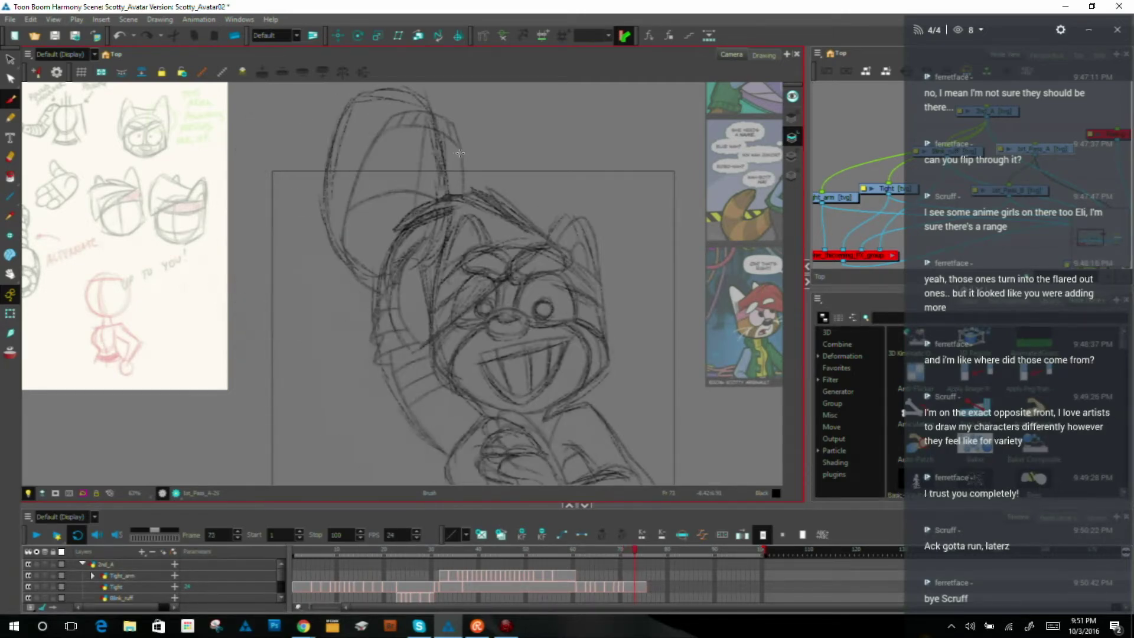
mouse_move(258, 180)
left_mouse_down()
mouse_move(334, 137)
mouse_move(398, 131)
left_mouse_up()
left_click_drag(263, 174, 373, 130)
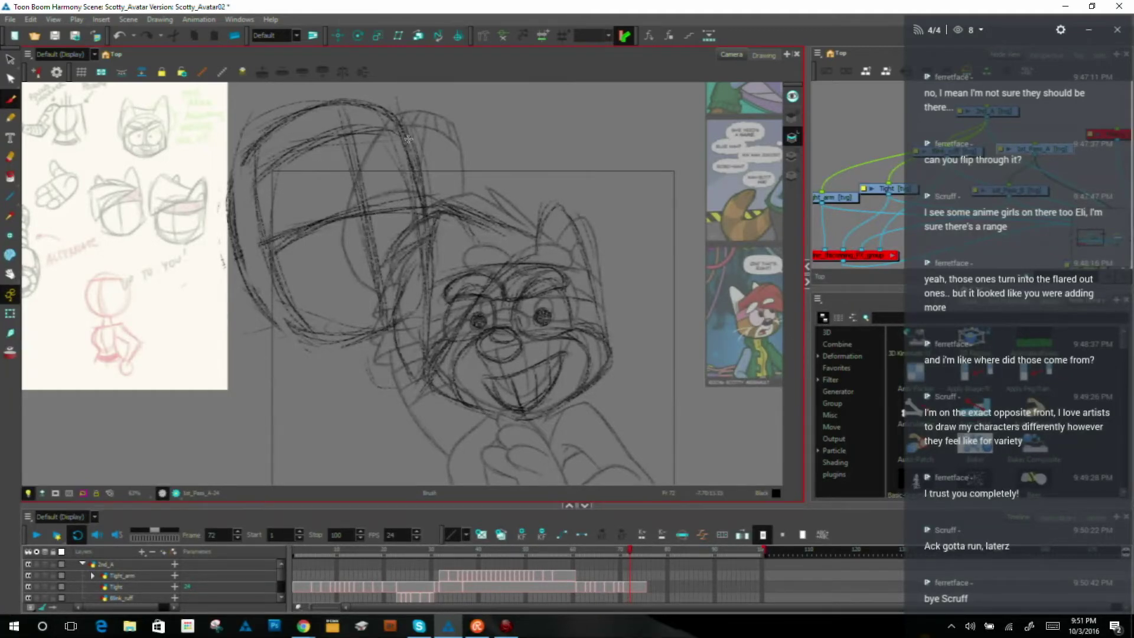
Step: Reinforce the lengthwise inner contour of the frame 72 gauntlet from the band down to the lower edge
key(".")
key("period")
key("comma")
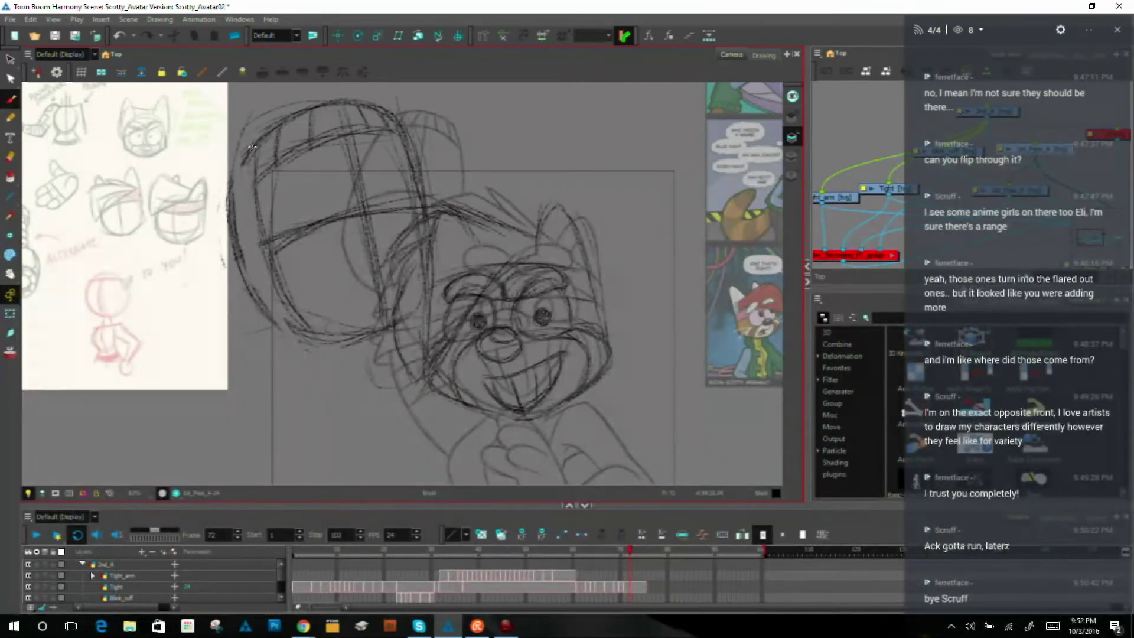
left_click_drag(255, 143, 262, 250)
left_click_drag(251, 210, 287, 300)
left_click_drag(260, 258, 289, 319)
Step: Flip through the drawings from frame 72 to frame 74 to examine how the gauntlet and wrist carry over
key("f")
key("g")
key("f")
key("g")
key("g")
key("f")
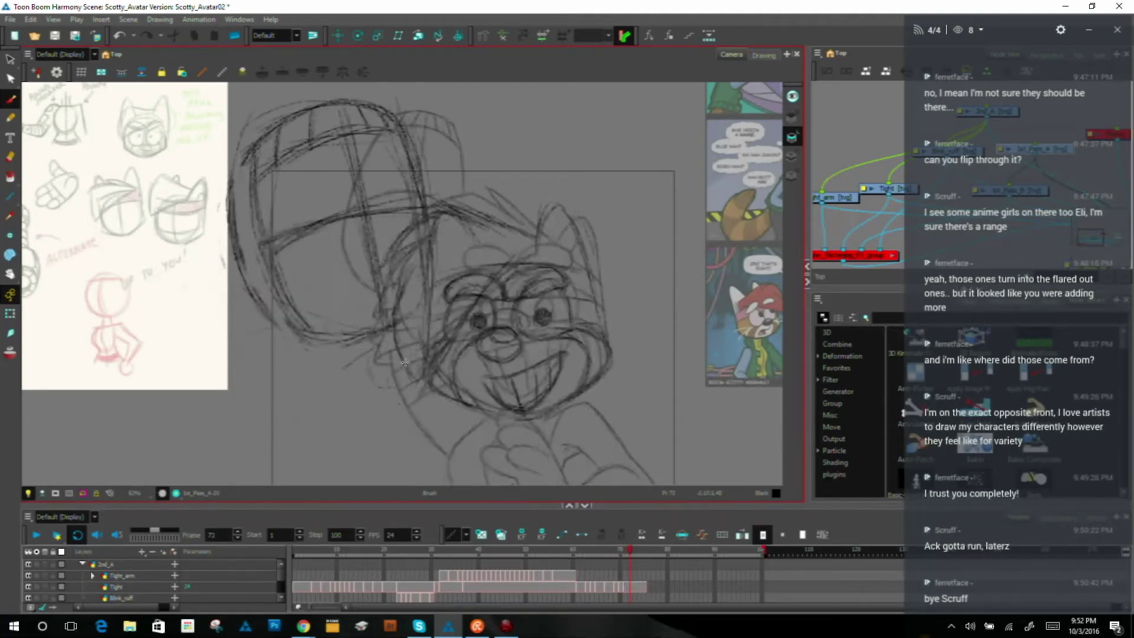
key("f")
key("period")
key("period")
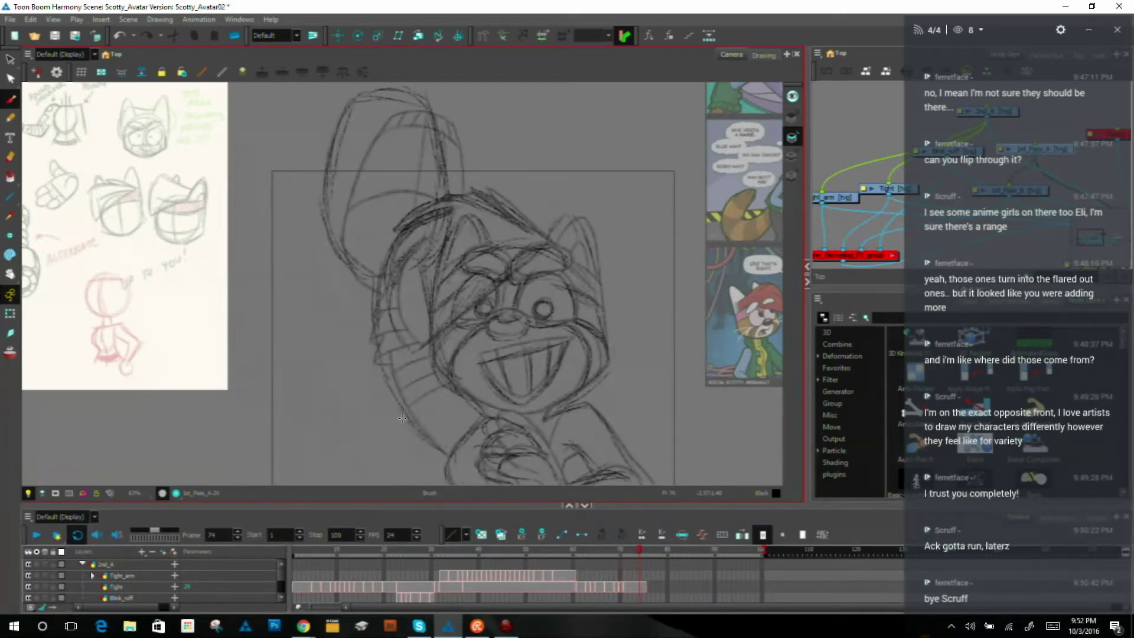
key("comma")
key("comma")
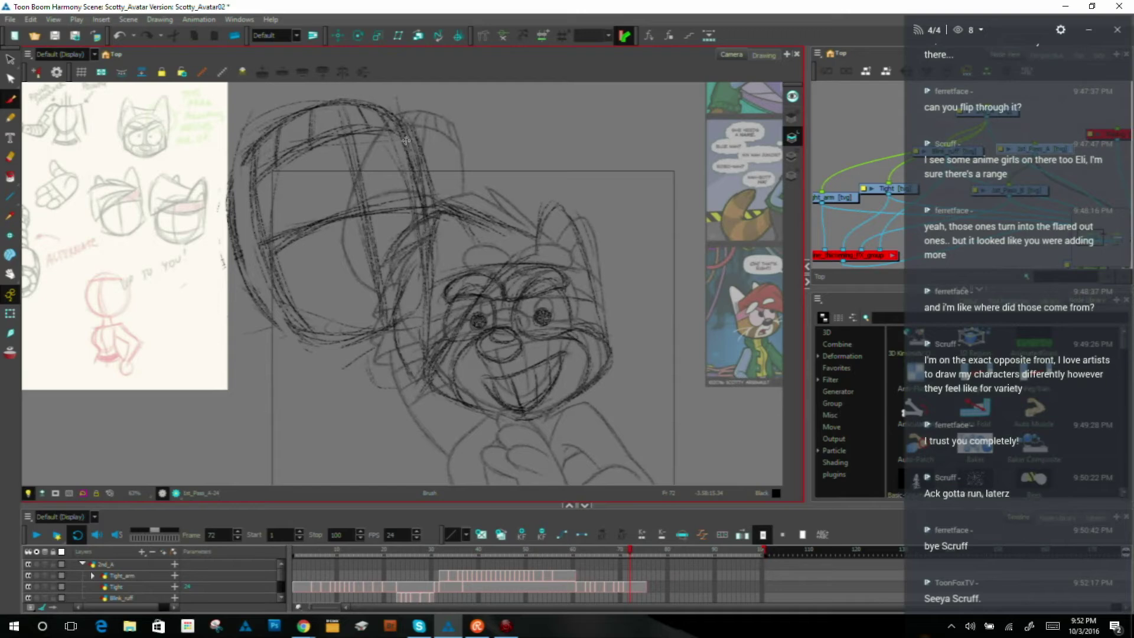
Step: Compare frame 72 with its neighbouring drawings and sketch the flared cuff lines below the gauntlet with the Brush
key("comma")
key("period")
key("comma")
key("period")
key("comma")
key("period")
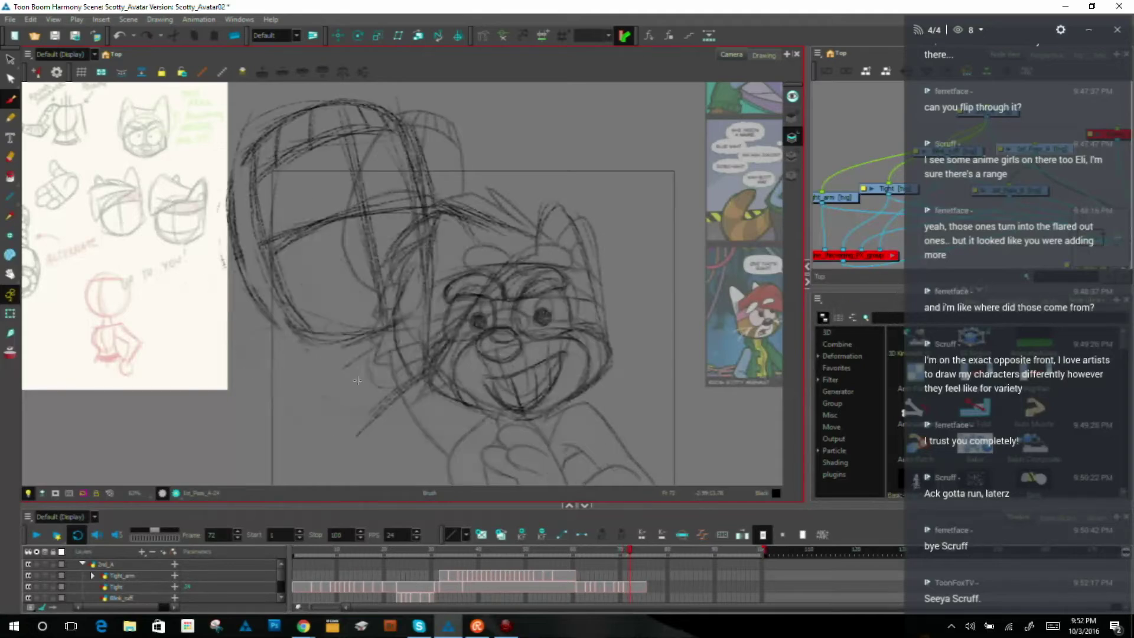
mouse_move(348, 372)
left_mouse_down()
mouse_move(344, 405)
mouse_move(354, 388)
mouse_move(336, 361)
mouse_move(418, 330)
left_mouse_up()
left_click_drag(349, 402, 422, 347)
left_click_drag(358, 427, 421, 373)
left_click_drag(384, 407, 426, 375)
Step: Check the cuff against the adjacent drawings and reinforce its edge and pleat lines on frame 72
key(".")
key("period")
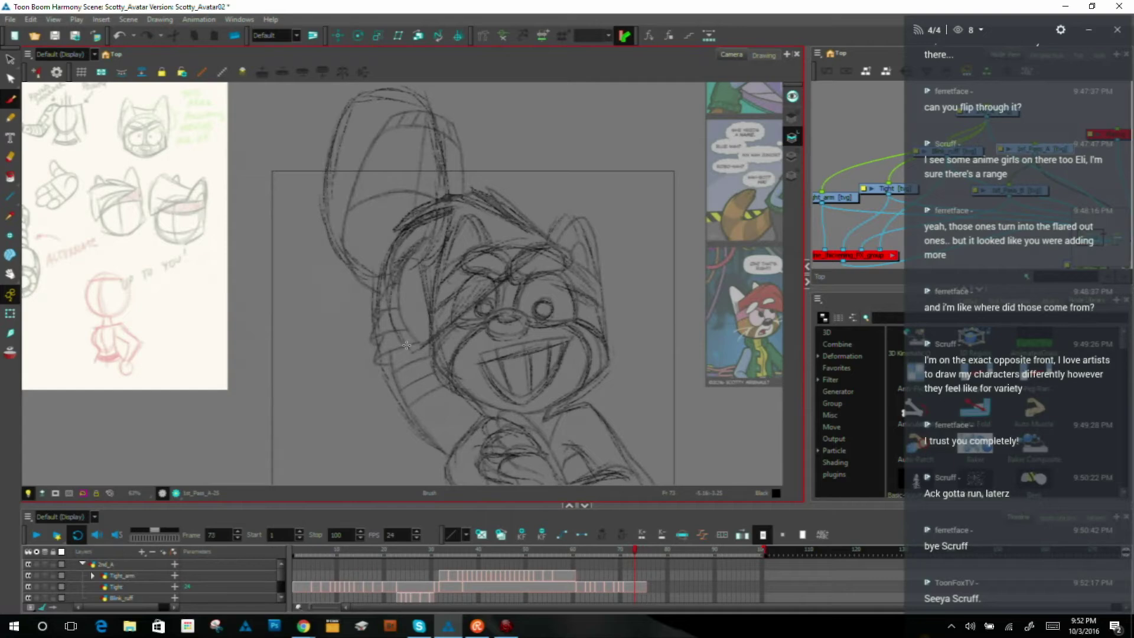
key("comma")
key("comma")
key("period")
key("period")
key("comma")
key("comma")
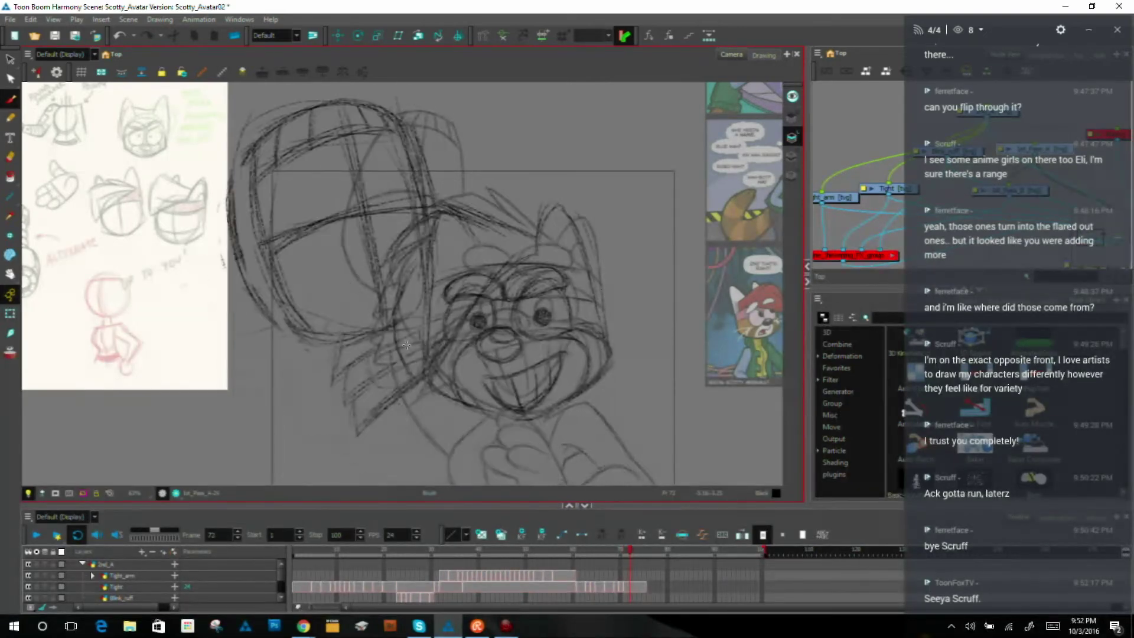
key("period")
left_click_drag(351, 419, 431, 363)
mouse_move(356, 419)
left_mouse_down()
mouse_move(393, 400)
mouse_move(350, 422)
left_mouse_up()
left_click_drag(357, 376, 340, 395)
left_click_drag(388, 363, 345, 392)
left_click_drag(413, 349, 366, 377)
left_click_drag(394, 332, 354, 367)
left_click_drag(428, 313, 339, 370)
Step: Flip between frames 71, 72 and 73 to examine how the gauntlet and its new cuff move
key("comma")
key("period")
key("period")
key("comma")
key("comma")
key("period")
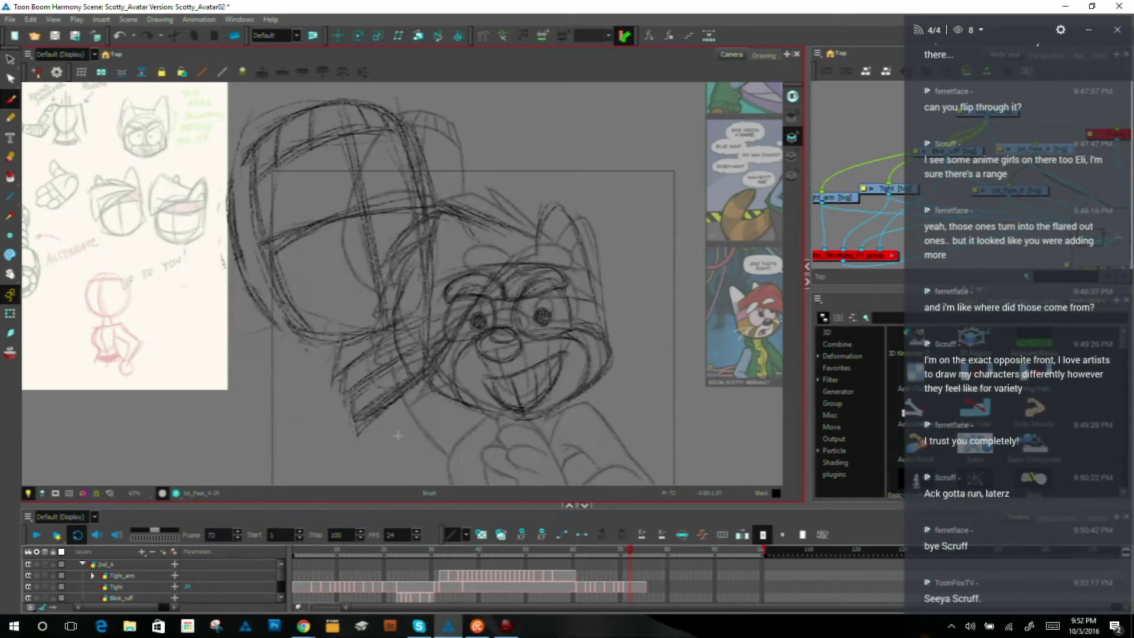
key("comma")
key("period")
key("period")
key("comma")
key("comma")
key("period")
key("period")
key("comma")
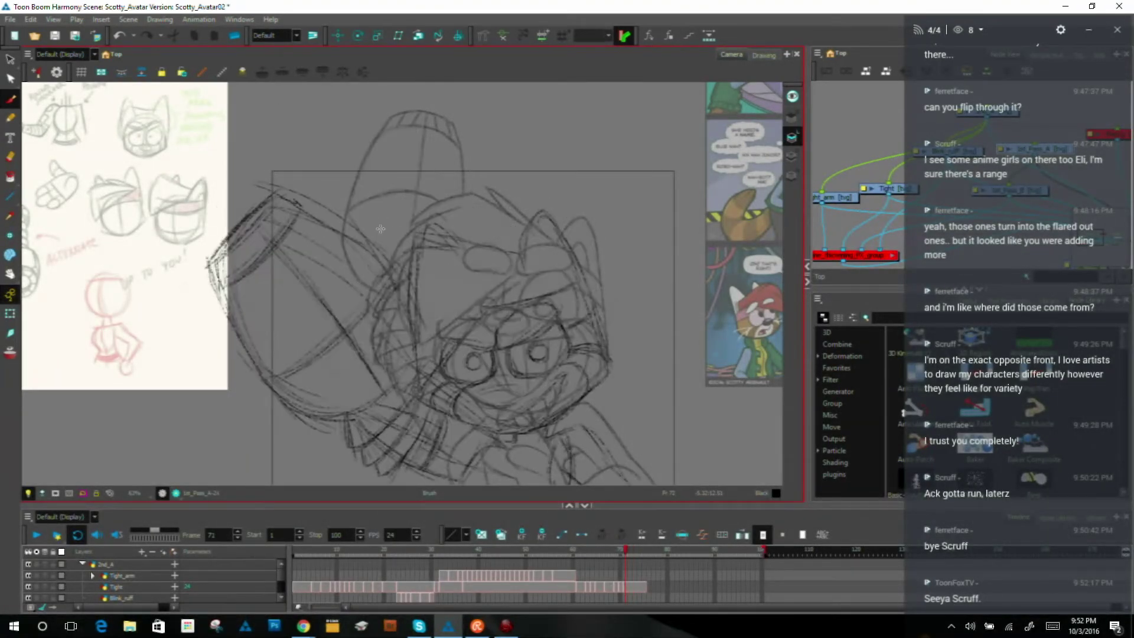
key("period")
key("period")
key("comma")
key("comma")
key("period")
key("comma")
key("comma")
key("comma")
key("period")
key("period")
key("comma")
key("comma")
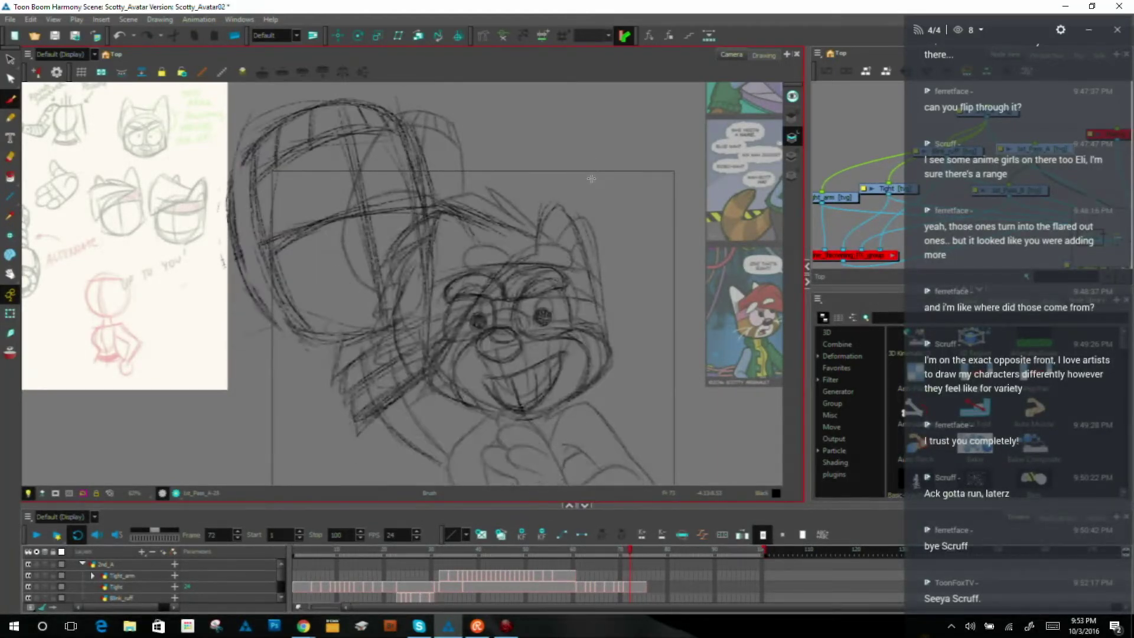
Step: Flip through the rough drawings from frame 71 to frame 75 to examine the gauntlet and head motion
key("period")
key("period")
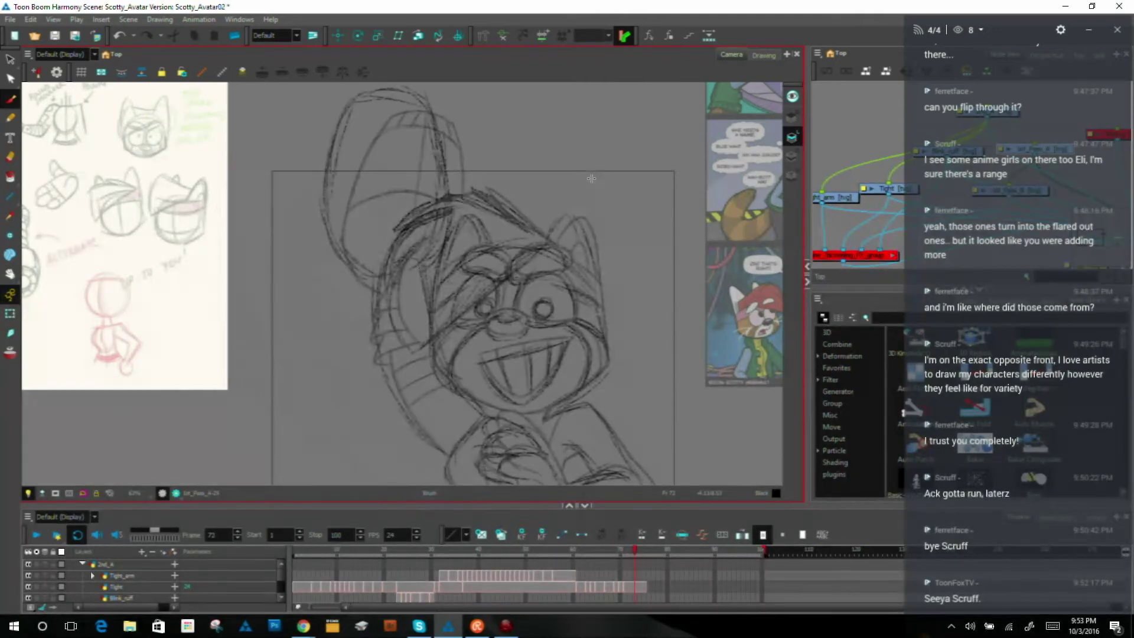
key("period")
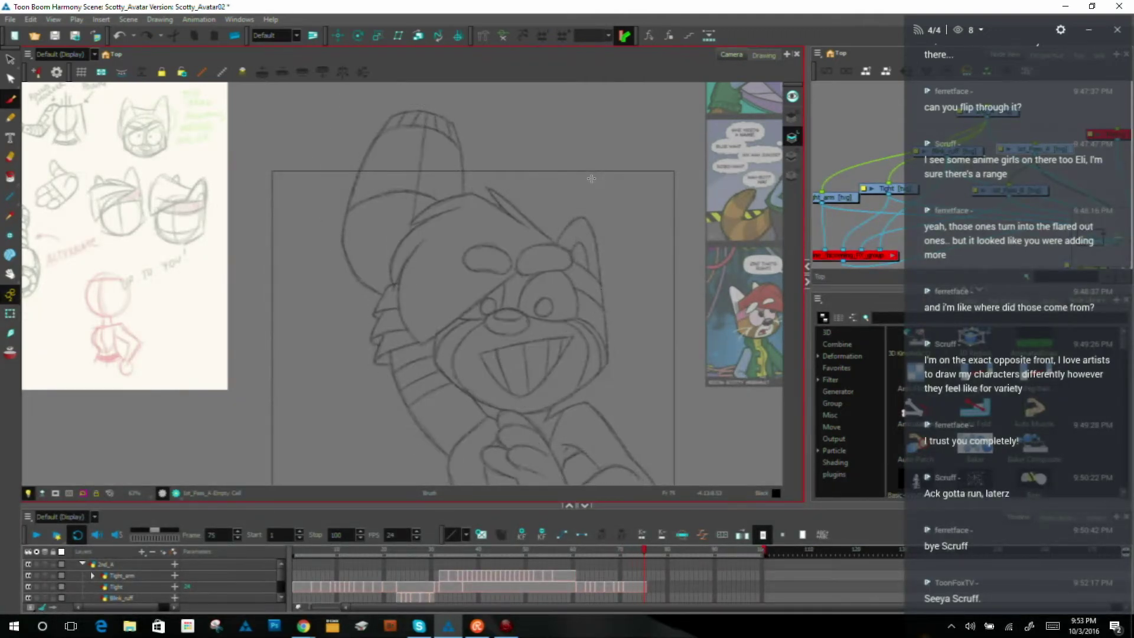
key("period")
key("comma")
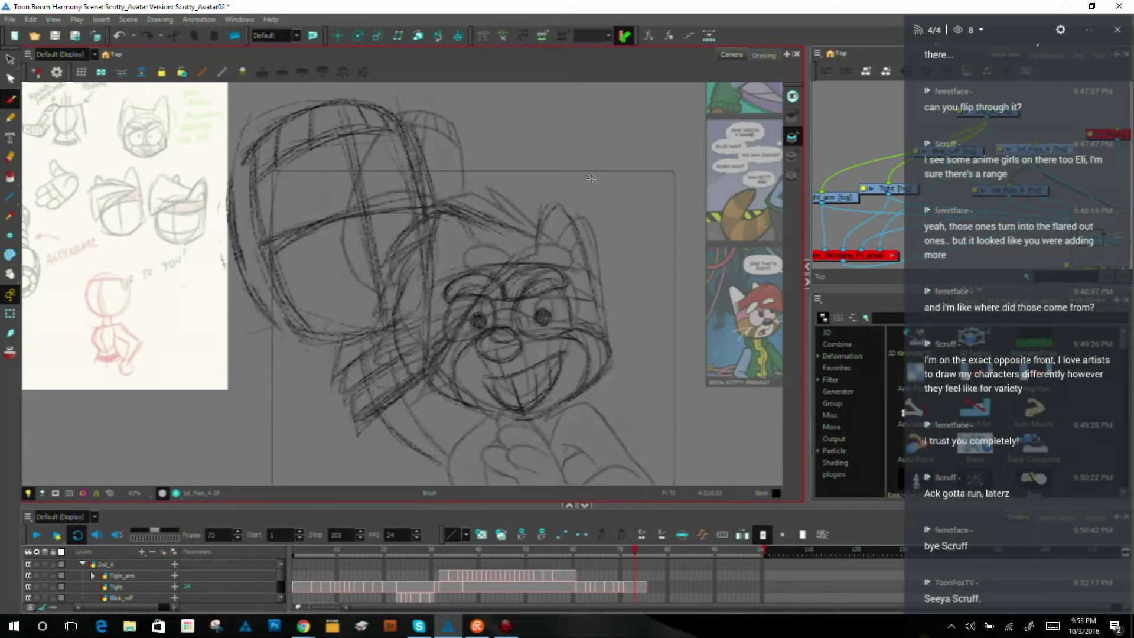
key("comma")
key("period")
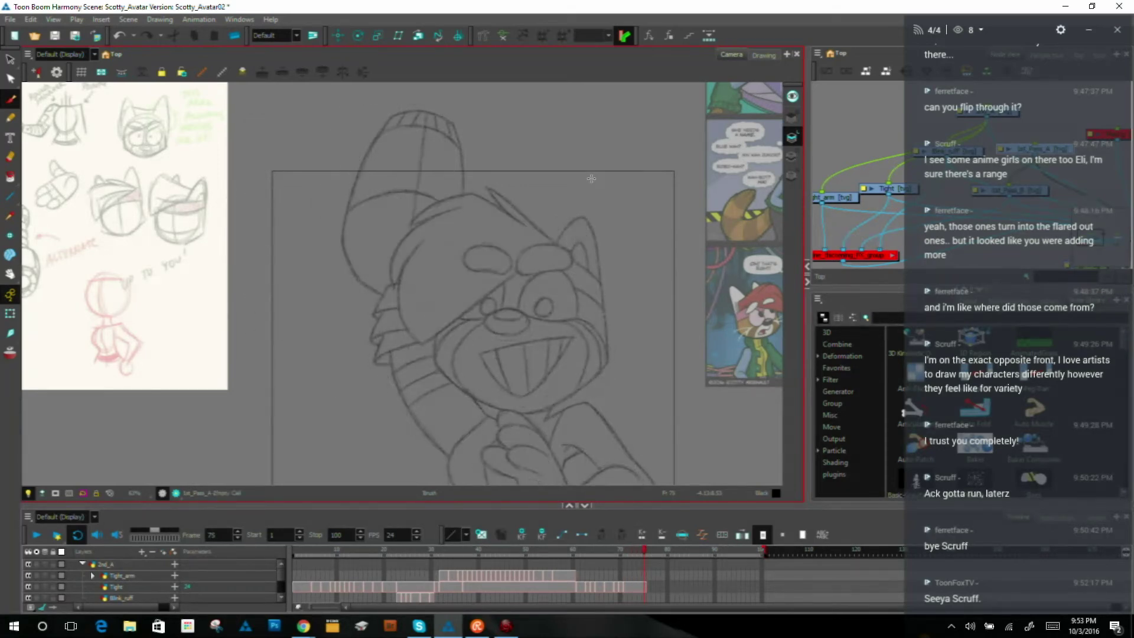
key("comma")
key("comma")
key("comma")
key("comma")
key("comma")
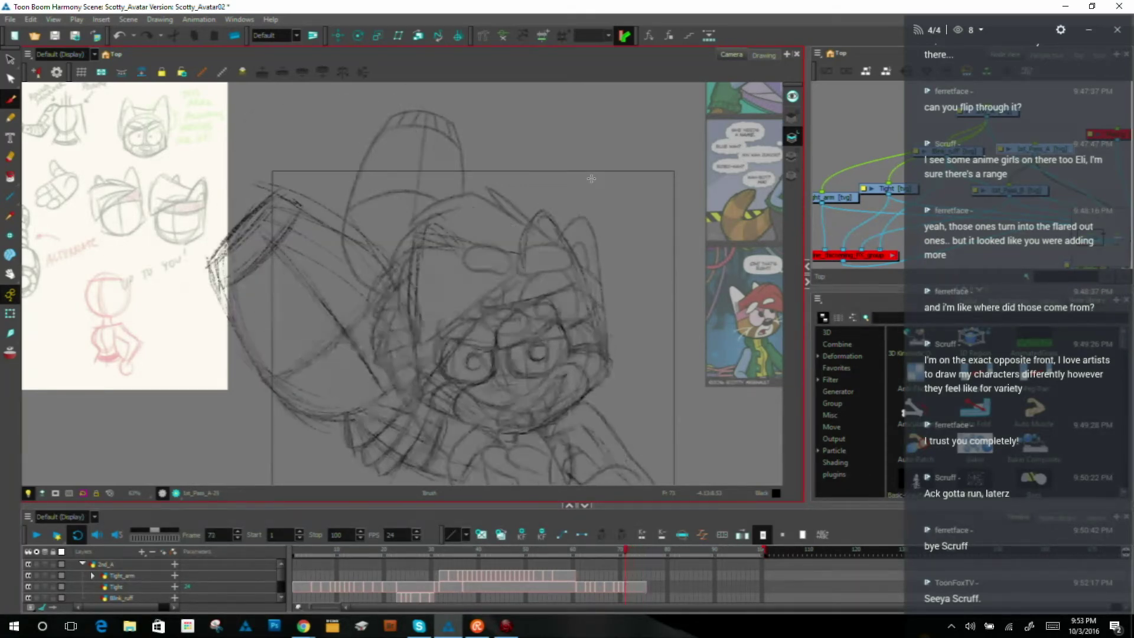
key("period")
key("period")
key("period")
key("period")
key("period")
key("period")
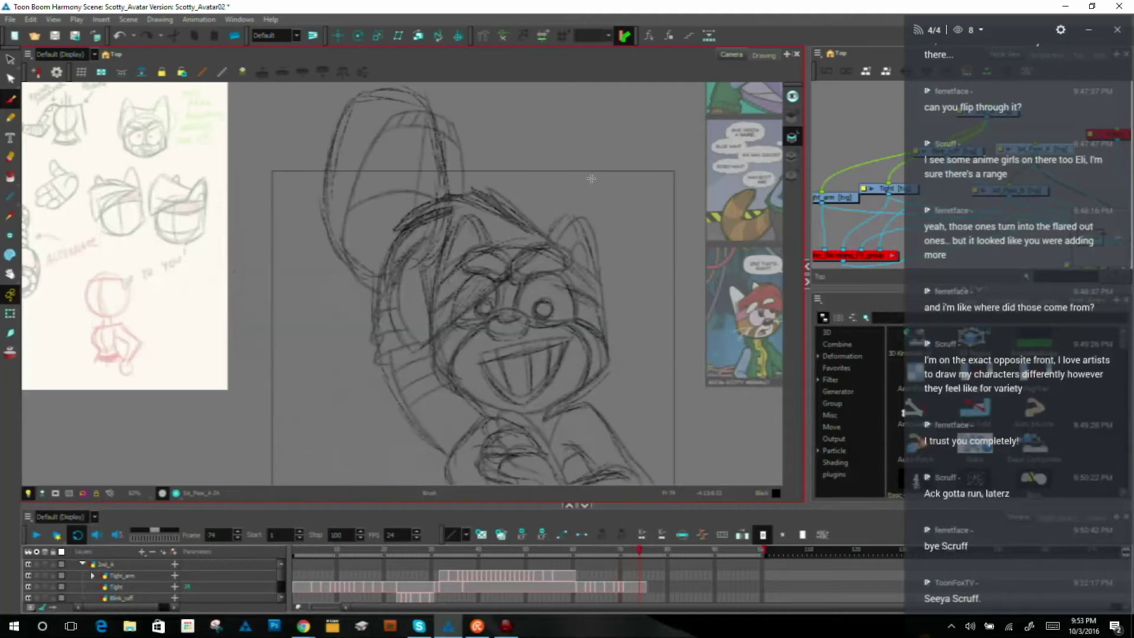
key("period")
key("comma")
key("comma")
key("period")
key("comma")
key("comma")
key("comma")
key("period")
key("period")
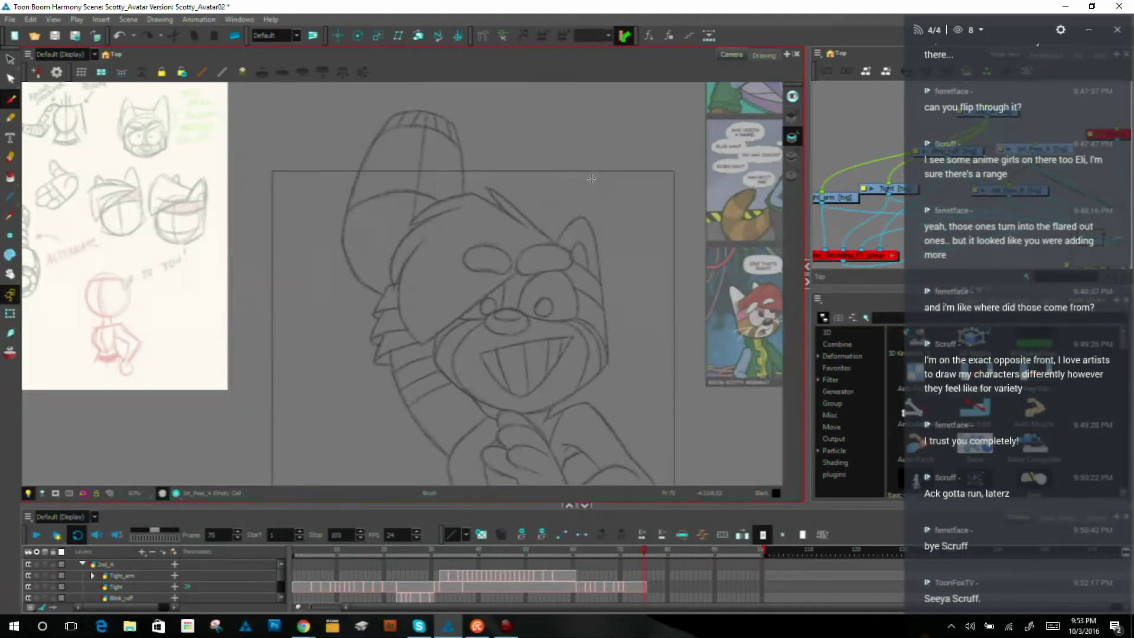
key("comma")
key("comma")
key("comma")
key("comma")
key("comma")
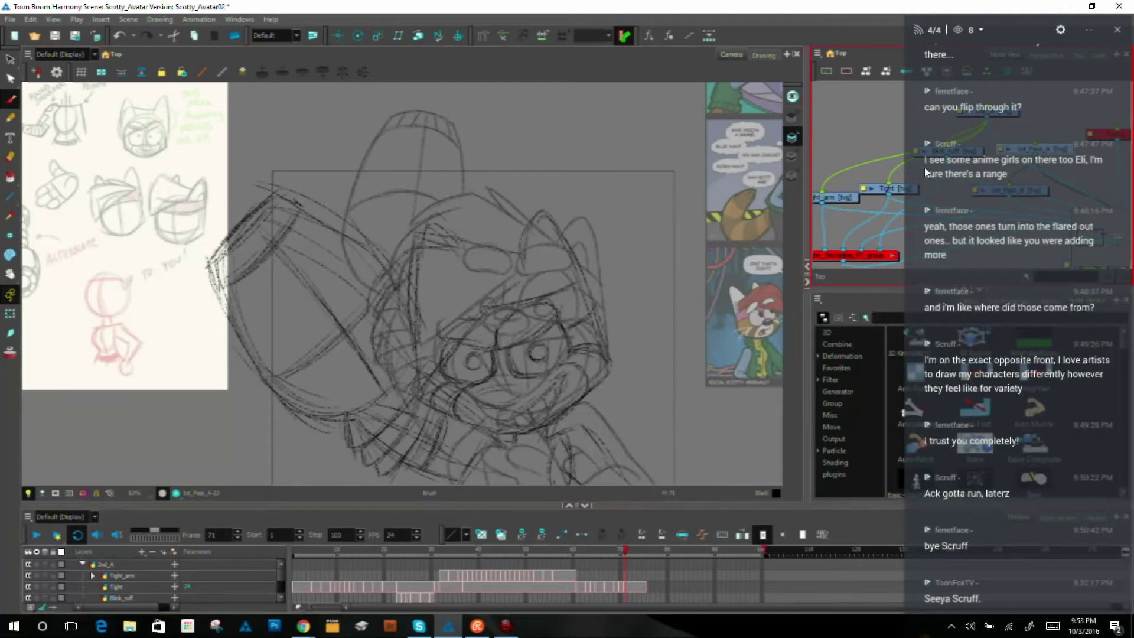
Step: Switch to the Tight layer at frame 70 and draw the lower contour of the bent forearm with the Brush
left_click(891, 188)
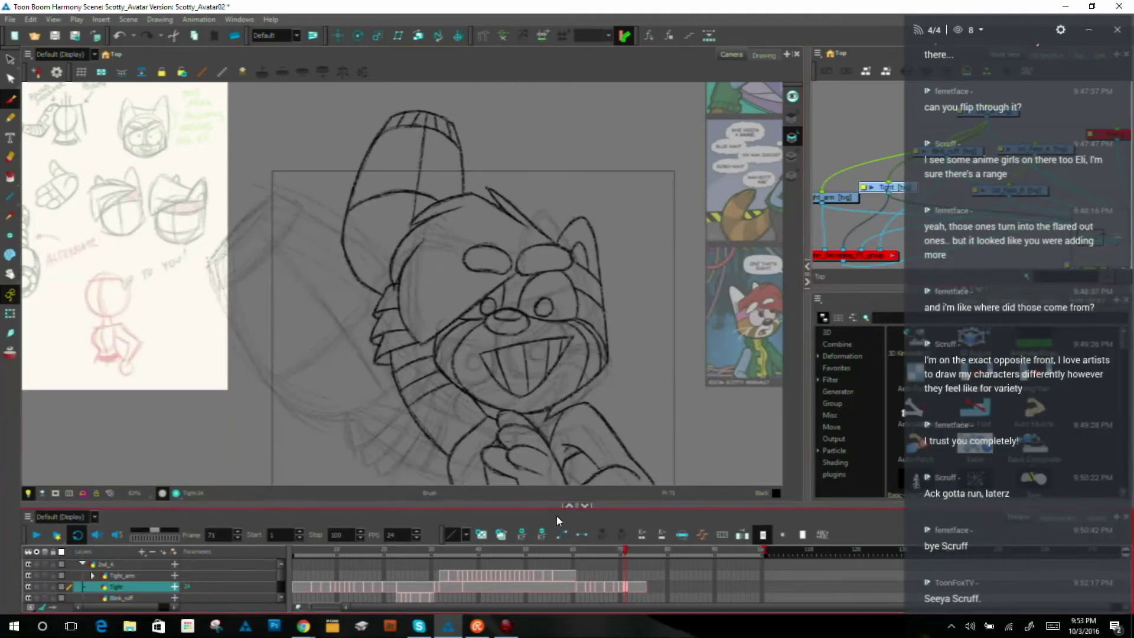
key("comma")
key("comma")
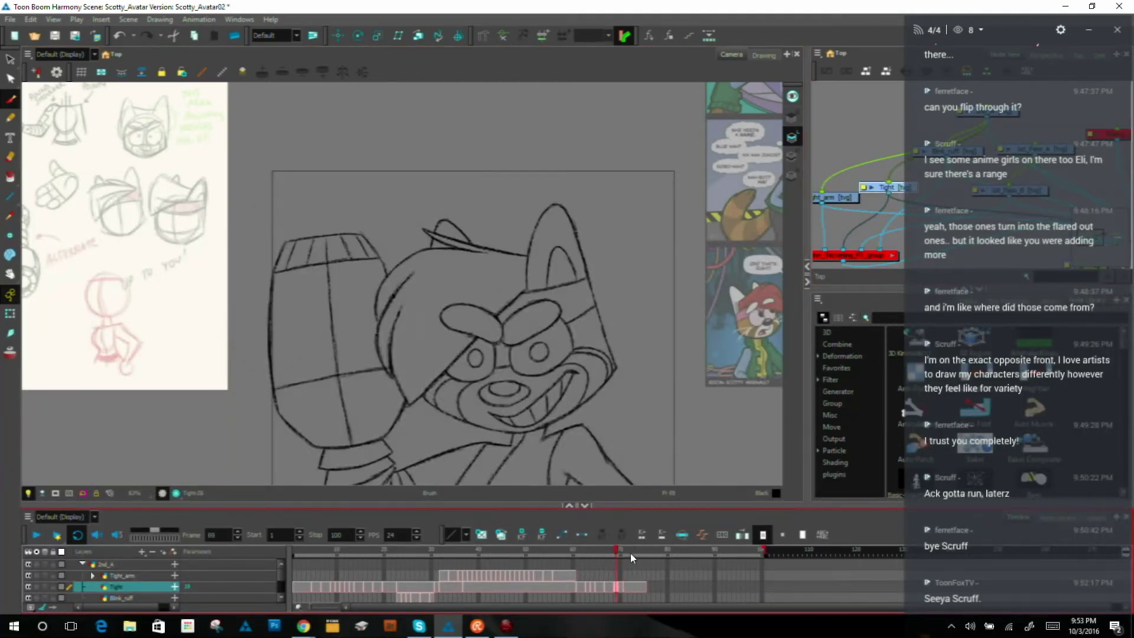
key("period")
left_click_drag(633, 378, 484, 256)
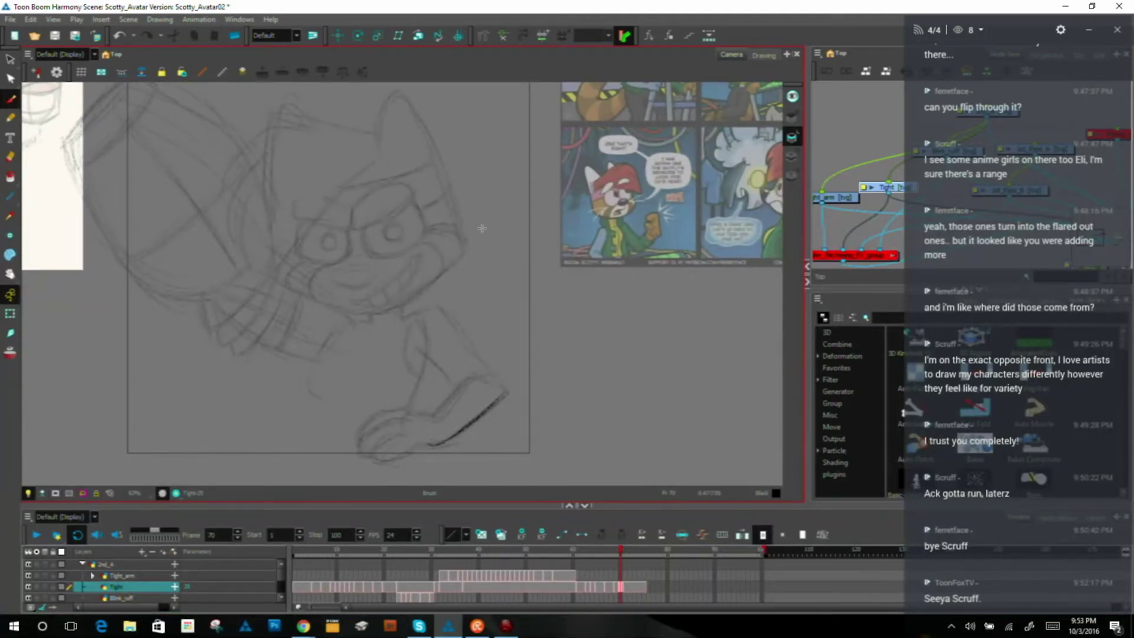
Step: Compare with the neighbouring tight drawings and draw the upper contour of the bent forearm on frame 70
key("comma")
key("comma")
key("comma")
key("period")
key("period")
key("period")
key("comma")
key("period")
key("comma")
key("period")
key("comma")
key("period")
key("comma")
key("period")
left_click_drag(427, 418, 473, 378)
Step: Close the elbow and darken the forearm's lower contour on frame 70, checking against the preceding drawing
key("comma")
key("period")
key("comma")
key("period")
key("comma")
key("period")
left_click_drag(507, 390, 466, 451)
key("alt+b")
key("comma")
key("period")
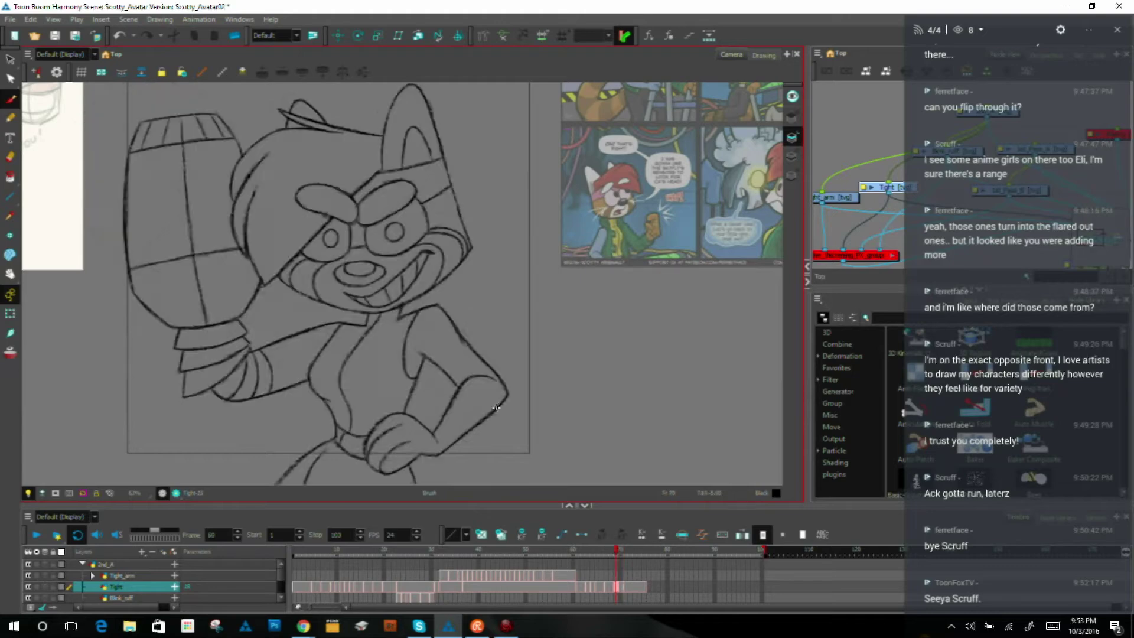
mouse_move(505, 399)
left_mouse_down()
mouse_move(436, 444)
mouse_move(507, 395)
left_mouse_up()
left_click_drag(458, 434, 509, 392)
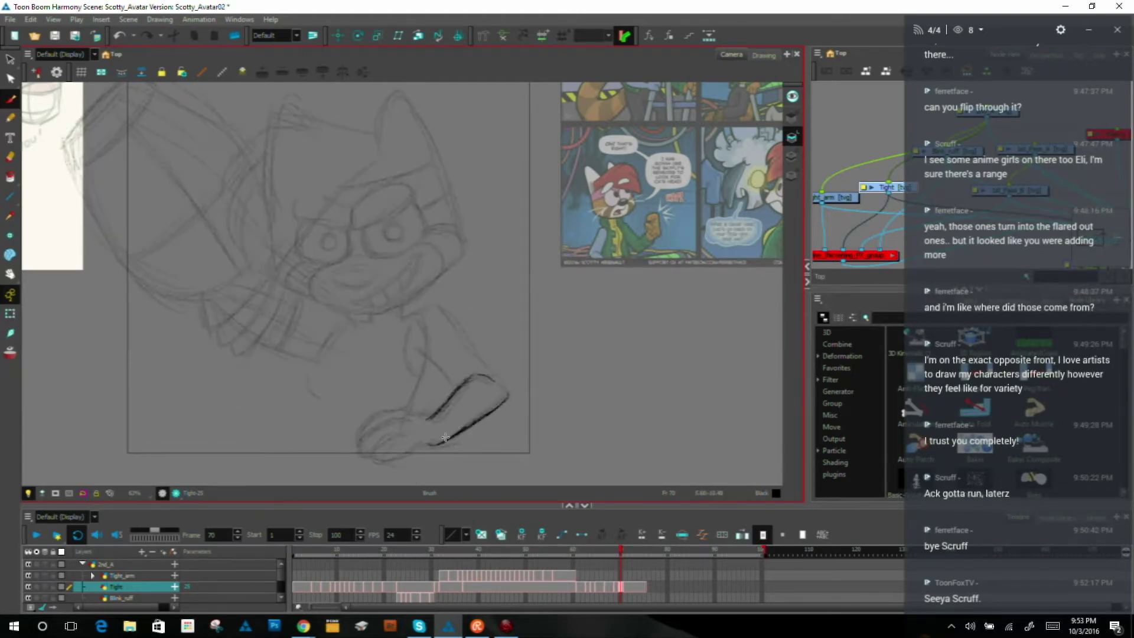
Step: Show the onion skin and draw the outer contour of the bent upper arm on frame 70
key("f")
key("g")
left_click(9, 352)
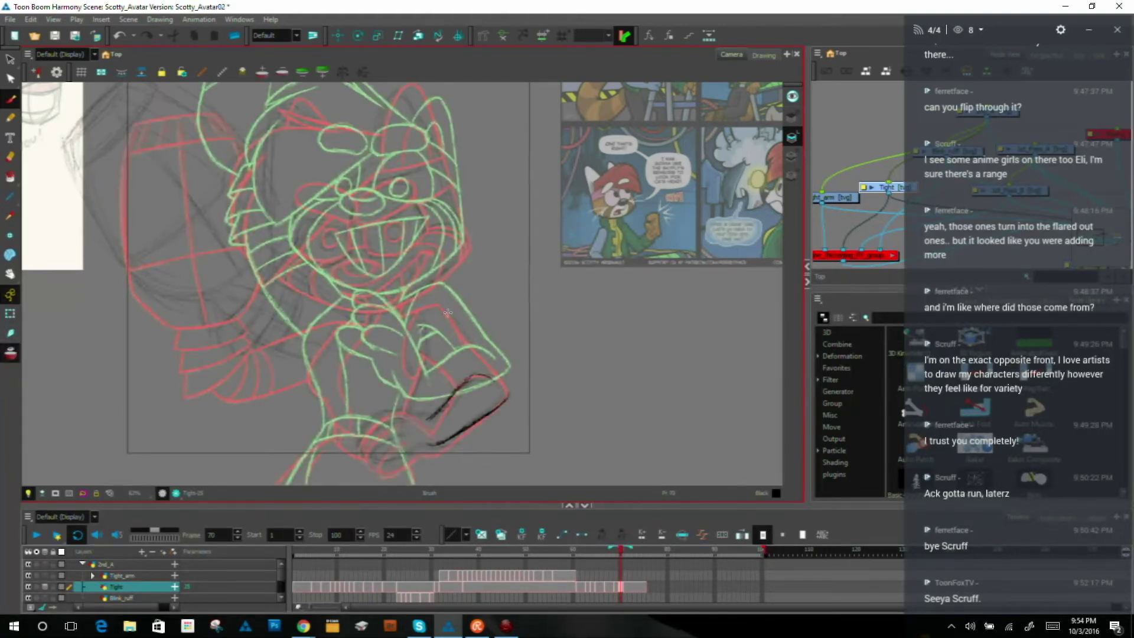
left_click_drag(440, 303, 465, 343)
Step: Check frame 70 against the preceding drawing and draw the bent arm's shoulder line toward the neck
key("comma")
key("period")
key("comma")
key("period")
key("g")
key("f")
key("g")
key("f")
key("g")
left_click_drag(550, 293, 530, 216, "ctrl+alt")
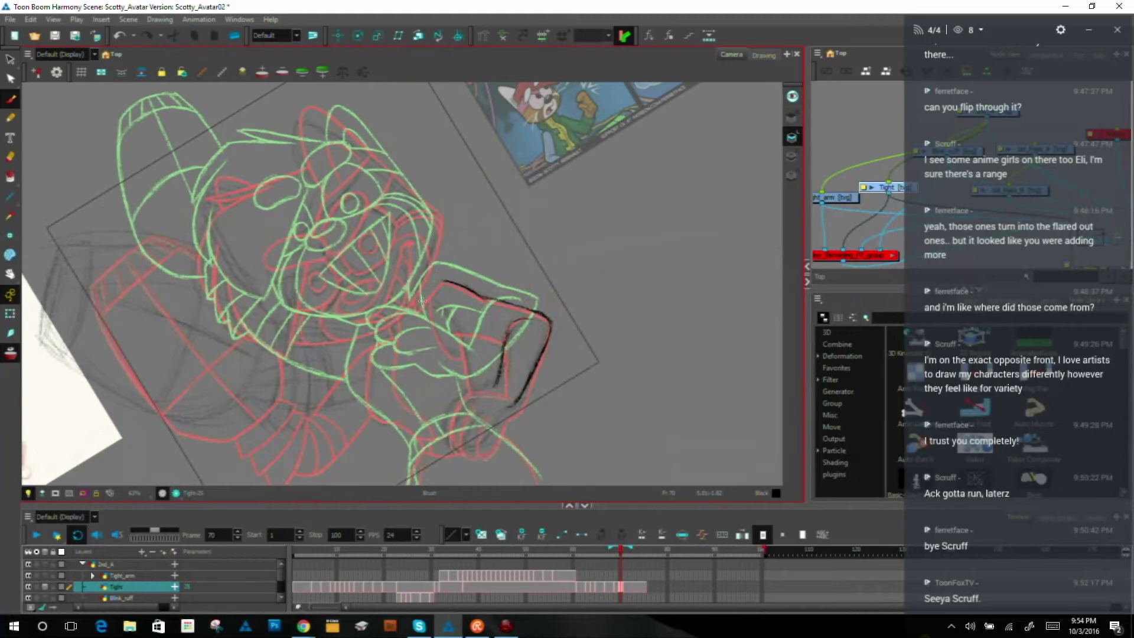
left_click_drag(413, 313, 441, 279)
Step: Draw the gauntlet-side shoulder contour and a short collar line at the neck on frame 70
left_click_drag(579, 181, 639, 260)
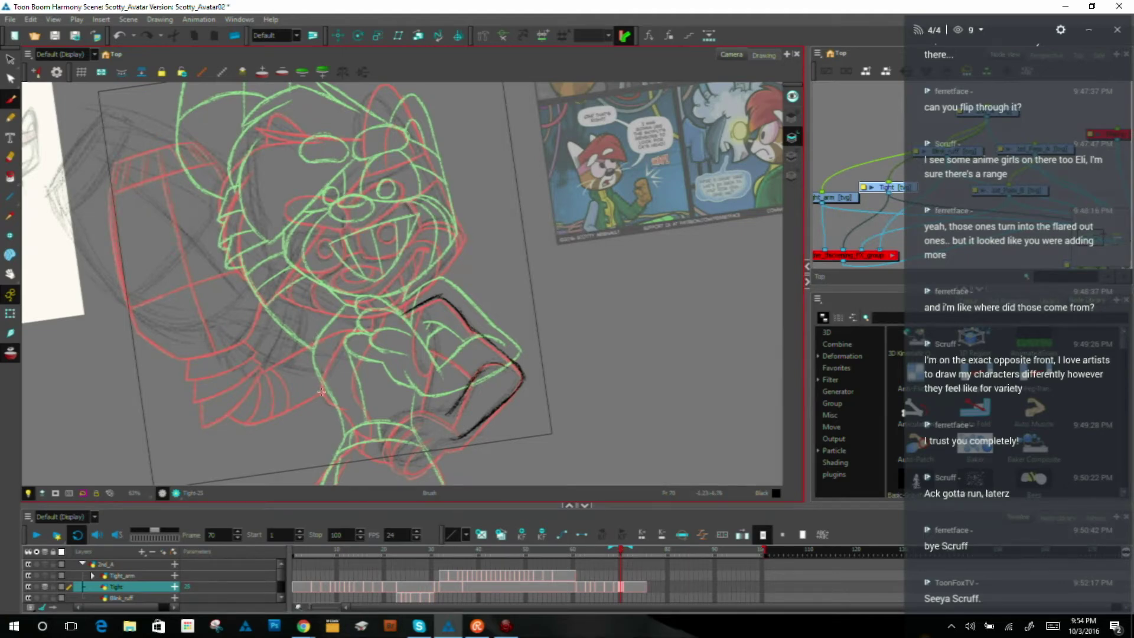
left_click_drag(317, 381, 353, 317)
key("alt+o")
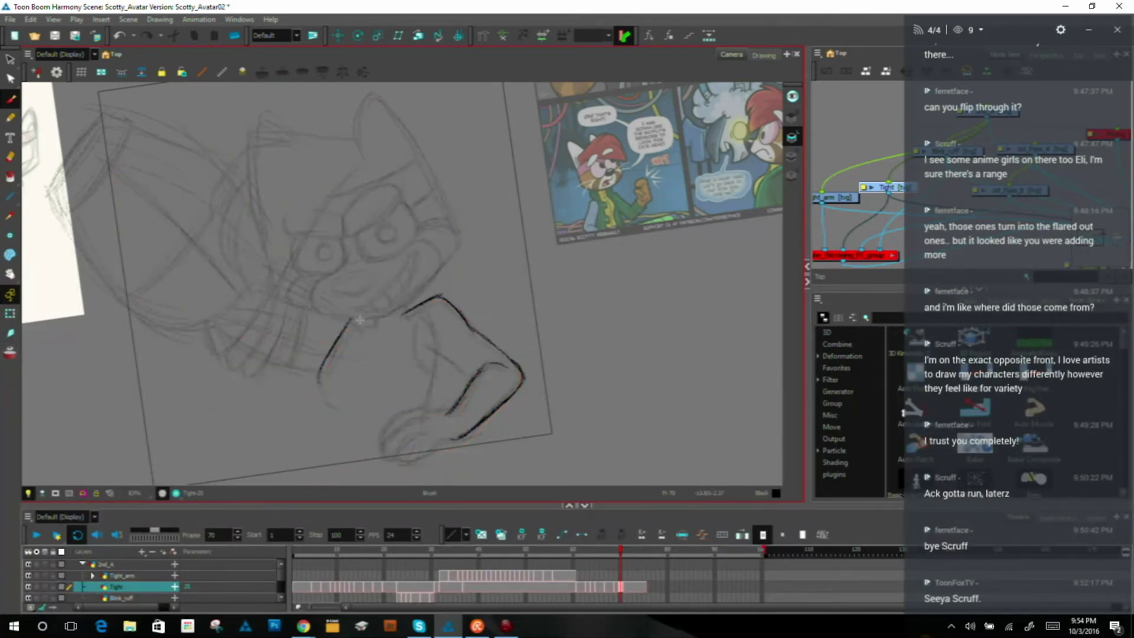
left_click_drag(351, 320, 370, 324)
Step: Compare with frame 69 using the onion skin and add the pointed collar notch under the chin on frame 70
left_click(18, 358)
key("comma")
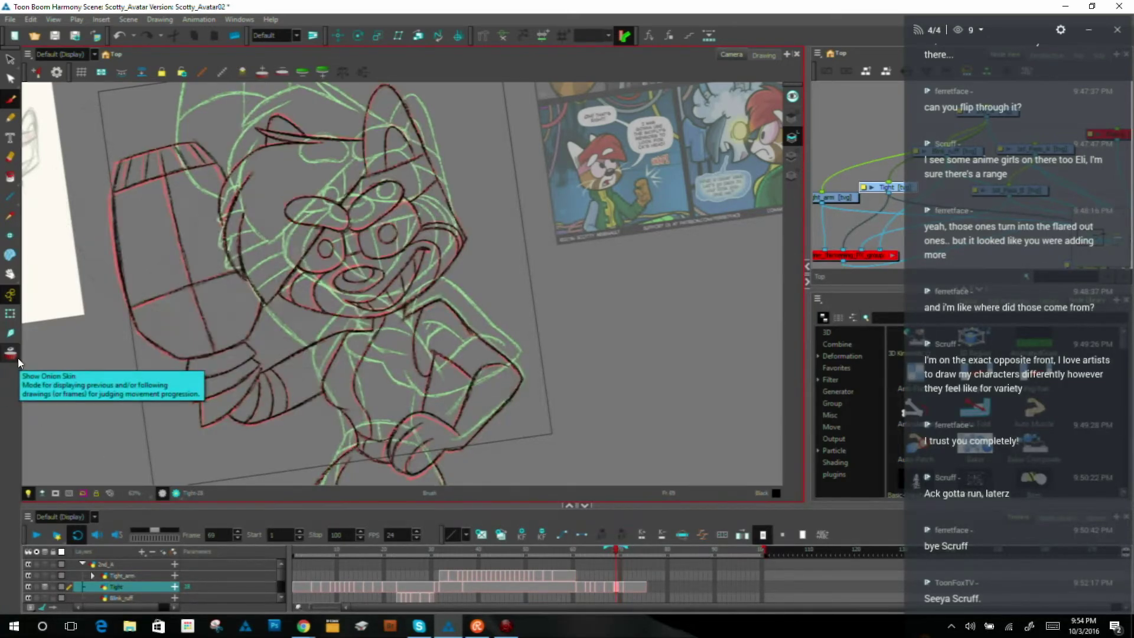
key("period")
key("comma")
key("period")
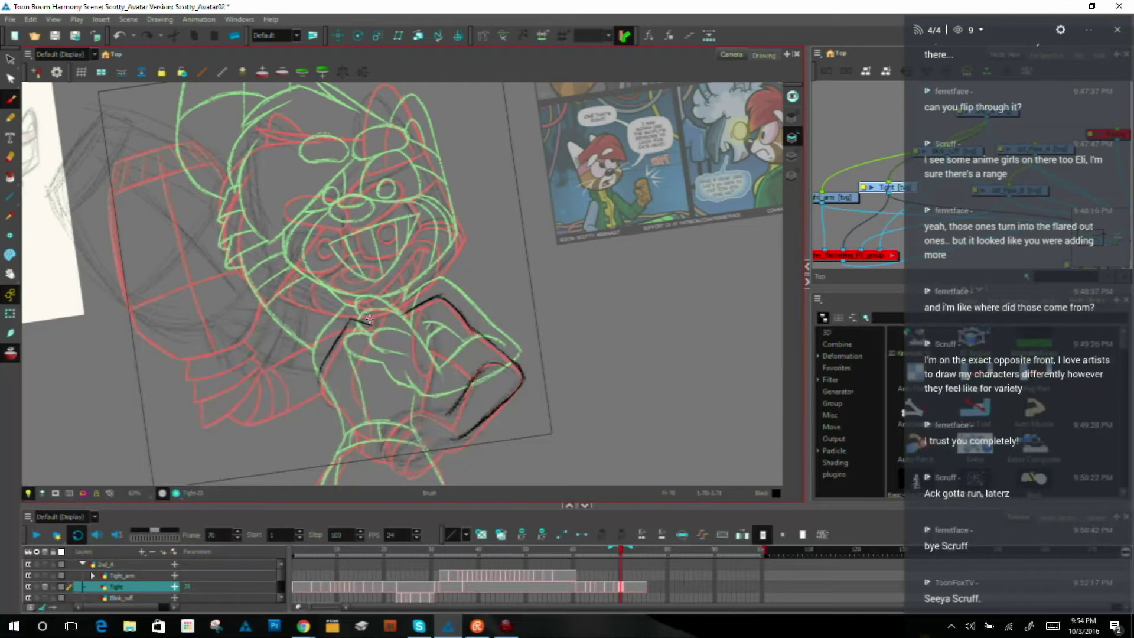
key("comma")
key("period")
left_click_drag(542, 265, 464, 411)
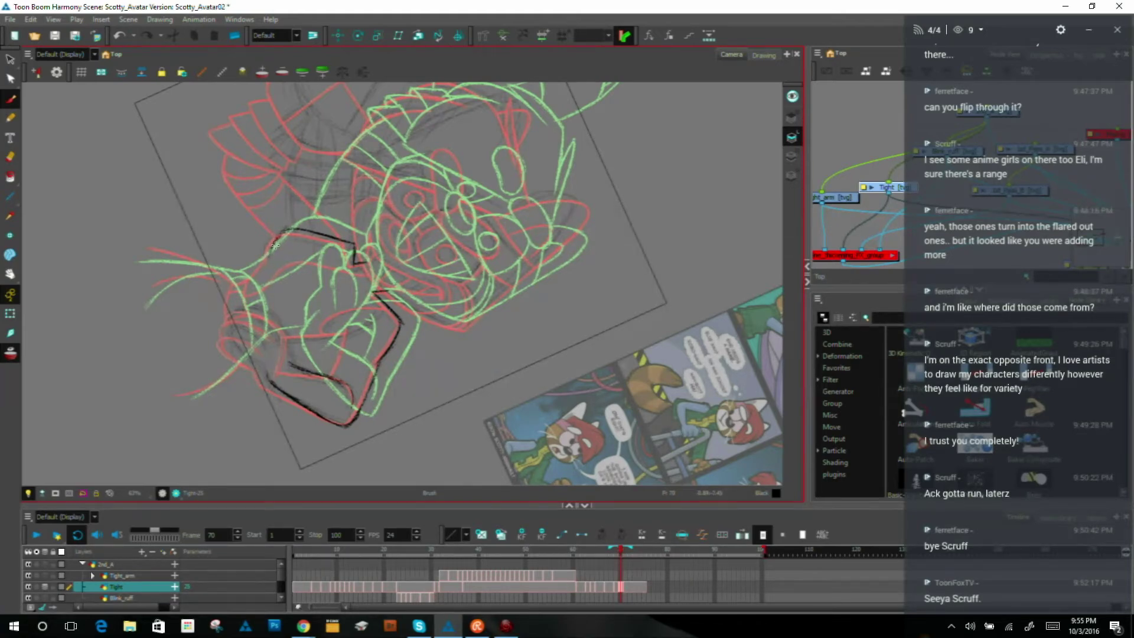
left_click_drag(544, 298, 388, 216)
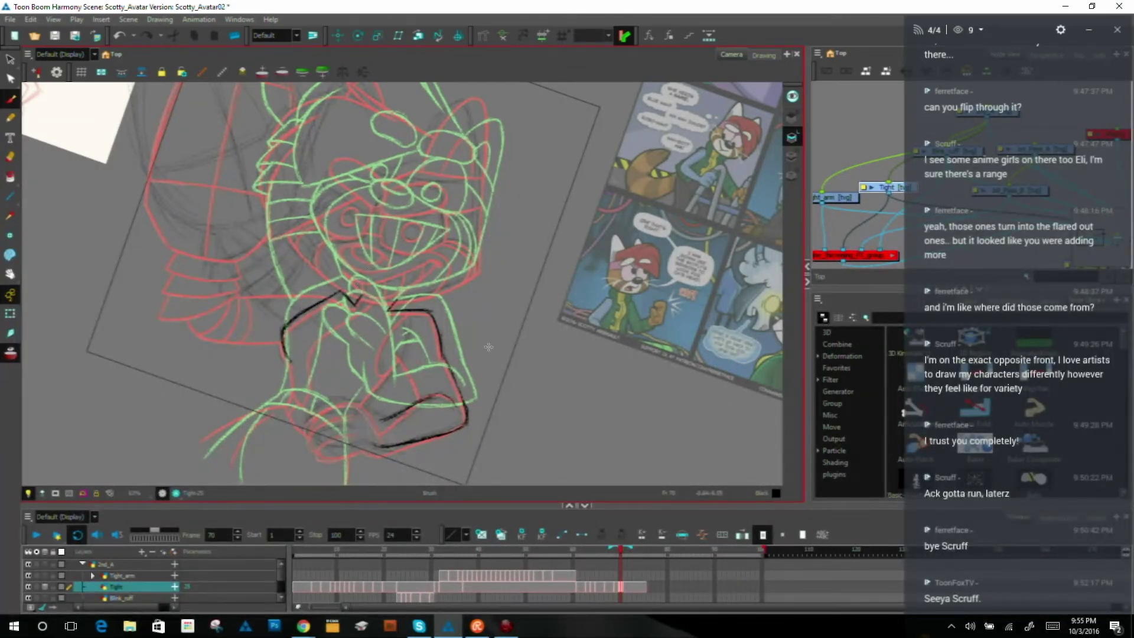
Step: Draw the torso's side contours down to the waist on both sides of the frame 70 figure
left_click_drag(501, 346, 518, 282, "ctrl+alt")
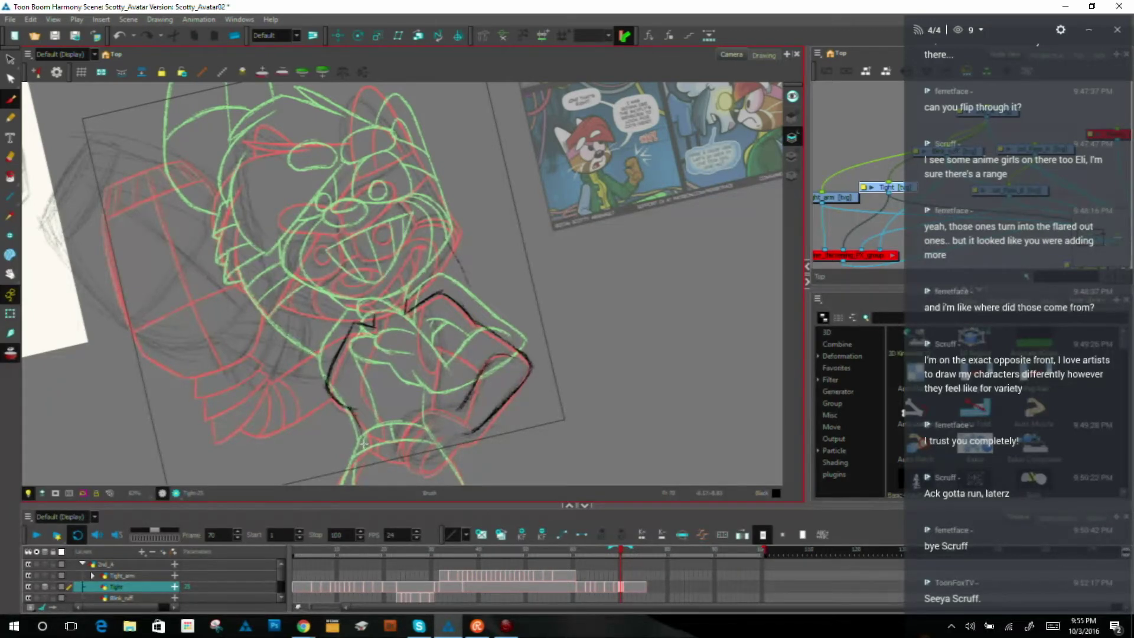
left_click_drag(359, 428, 366, 444)
mouse_move(346, 406)
left_mouse_down()
mouse_move(363, 432)
mouse_move(431, 403)
mouse_move(433, 390)
left_mouse_up()
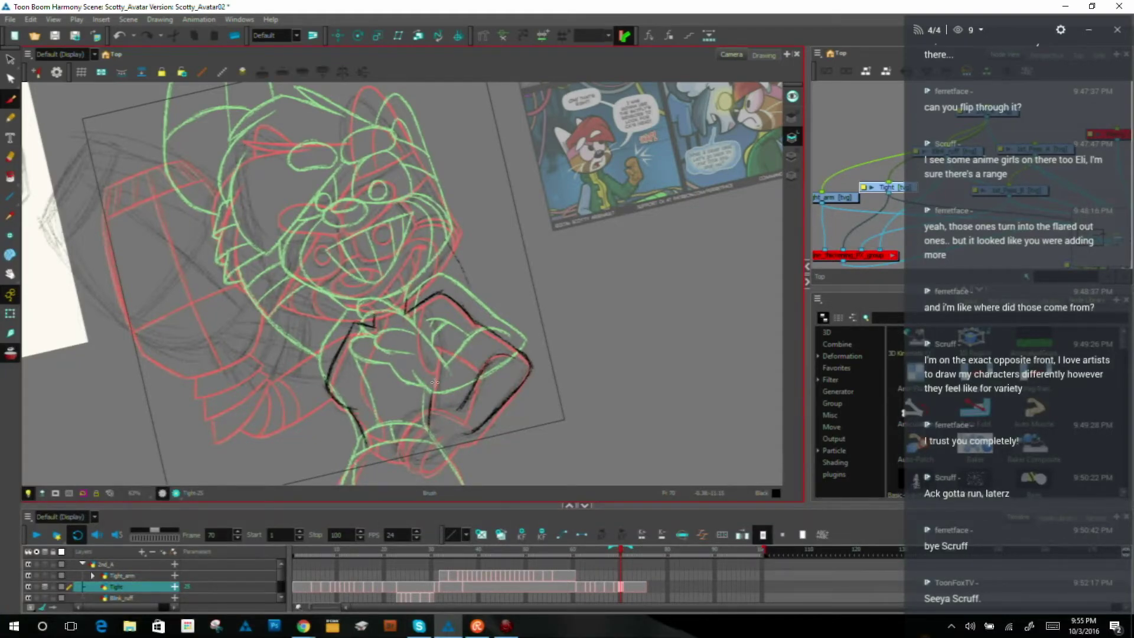
left_click_drag(434, 381, 437, 354)
left_click_drag(432, 410, 438, 362)
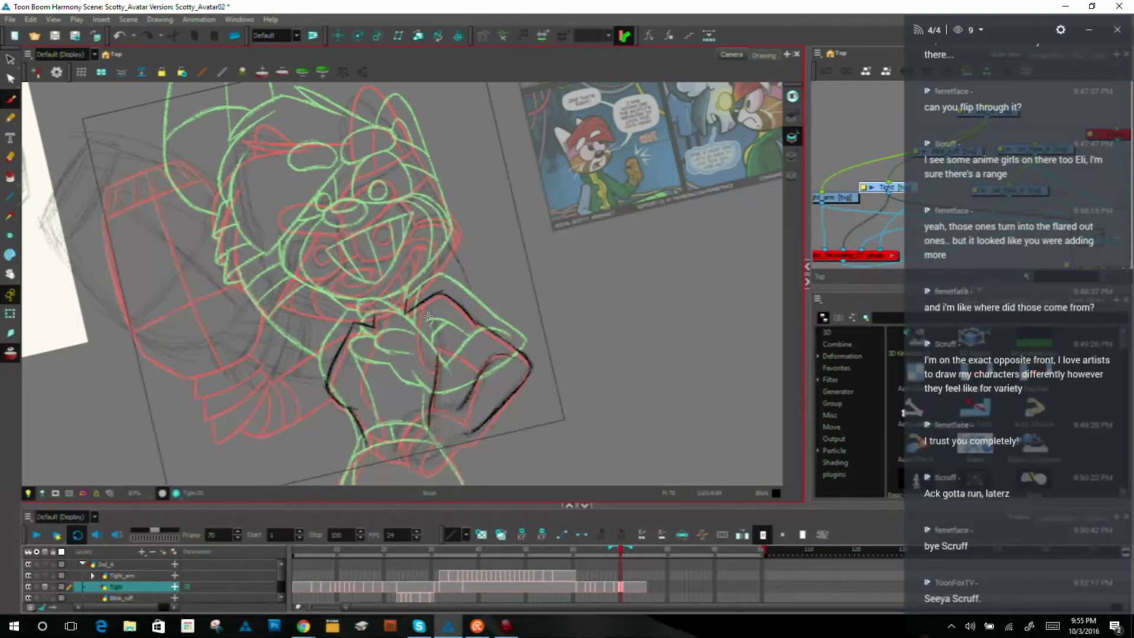
key("e")
left_click_drag(624, 268, 591, 157)
left_click_drag(647, 235, 592, 129)
key("alt+s")
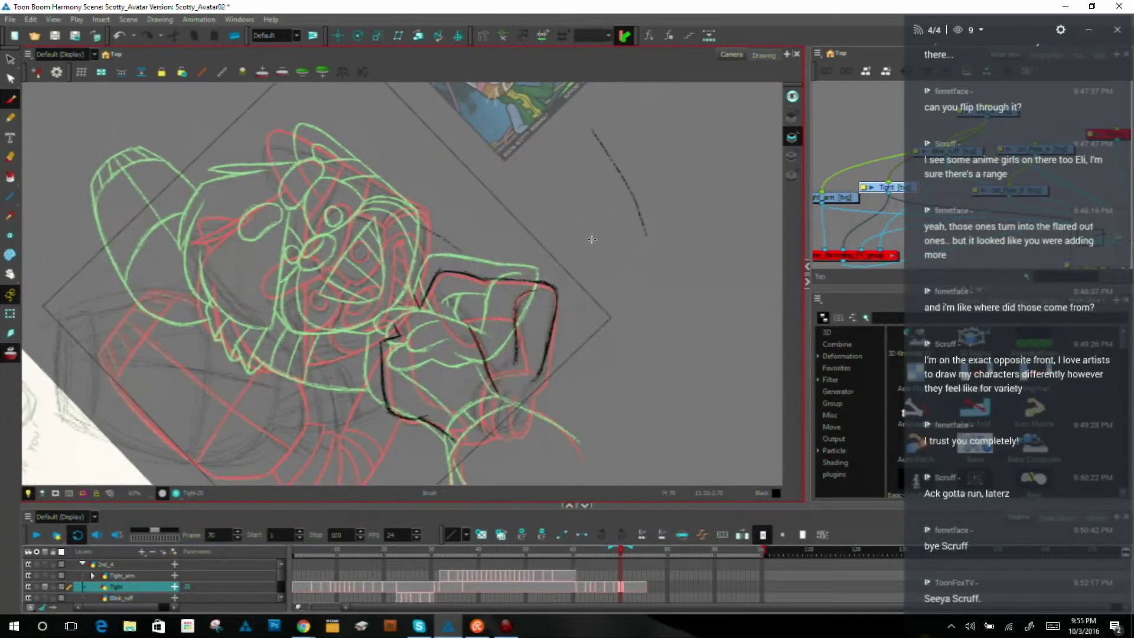
key("ctrl+z")
left_click_drag(569, 277, 632, 254)
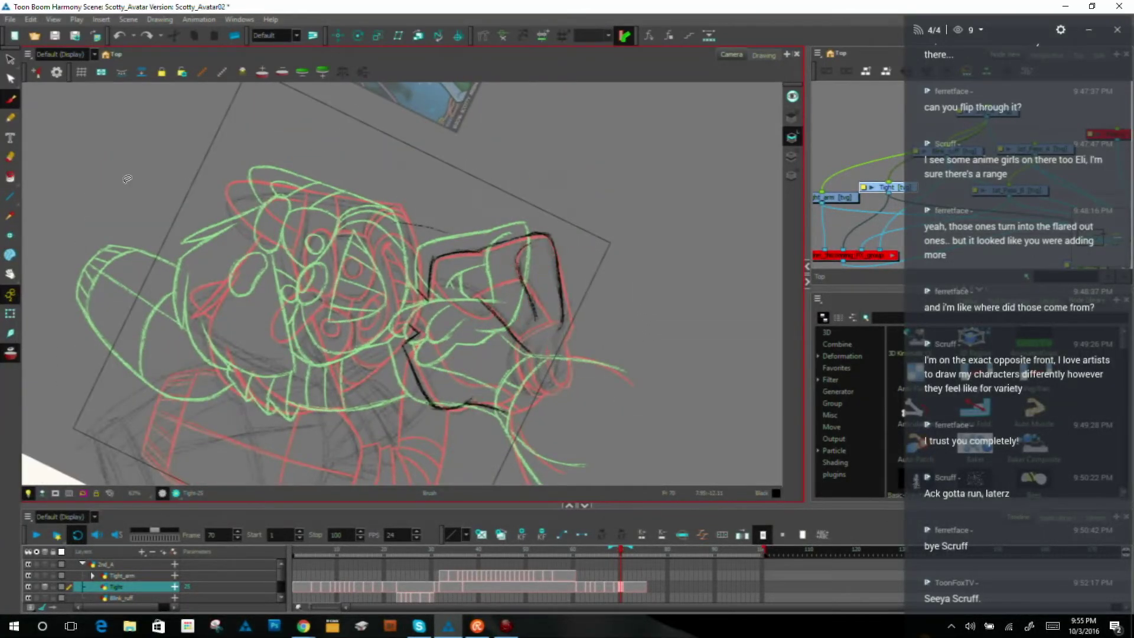
key("alt+b")
left_click(10, 59)
mouse_move(473, 184)
left_mouse_down()
mouse_move(446, 215)
mouse_move(489, 172)
left_mouse_up()
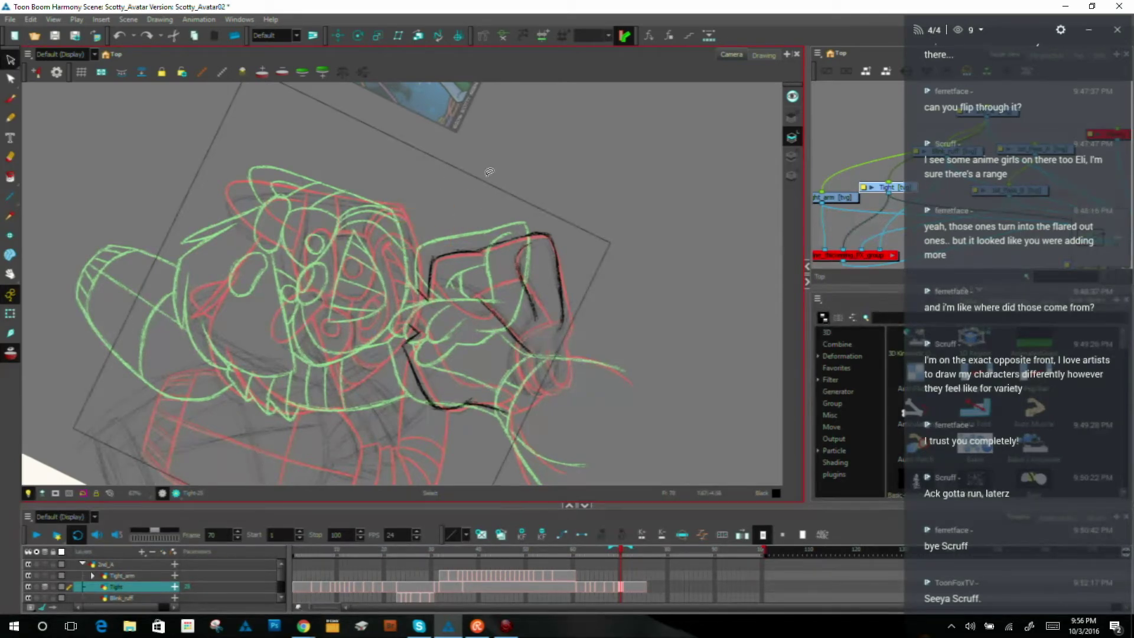
left_click(17, 98)
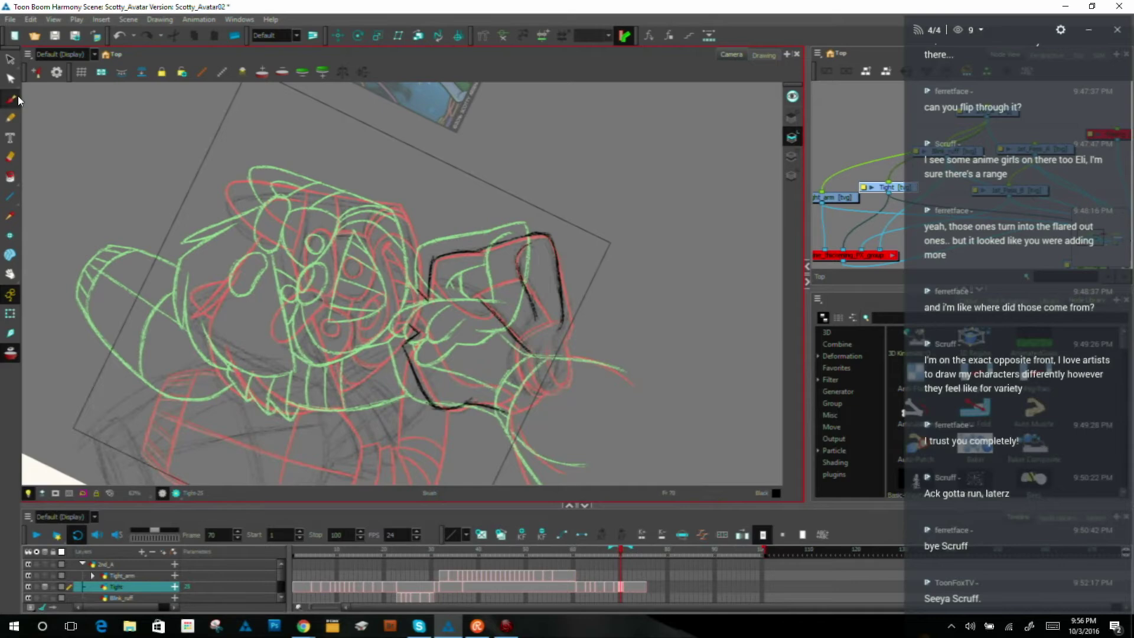
Step: Compare frame 70 with the adjacent drawing and draw the outer hip and thigh lines flaring down from the waist
key("comma")
key("period")
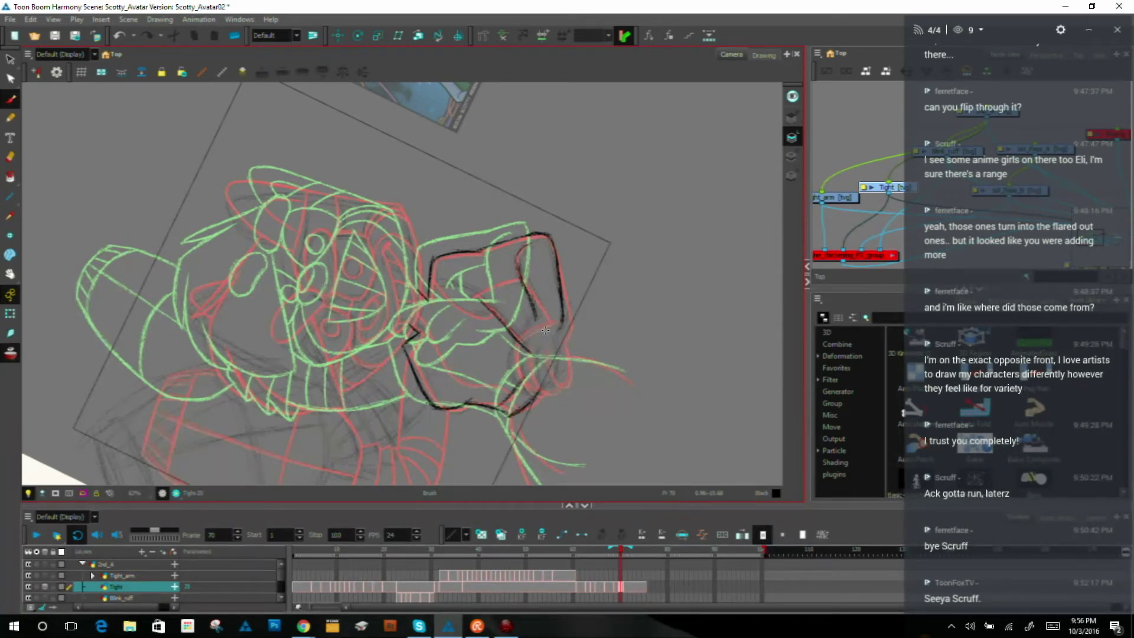
key("shift+x")
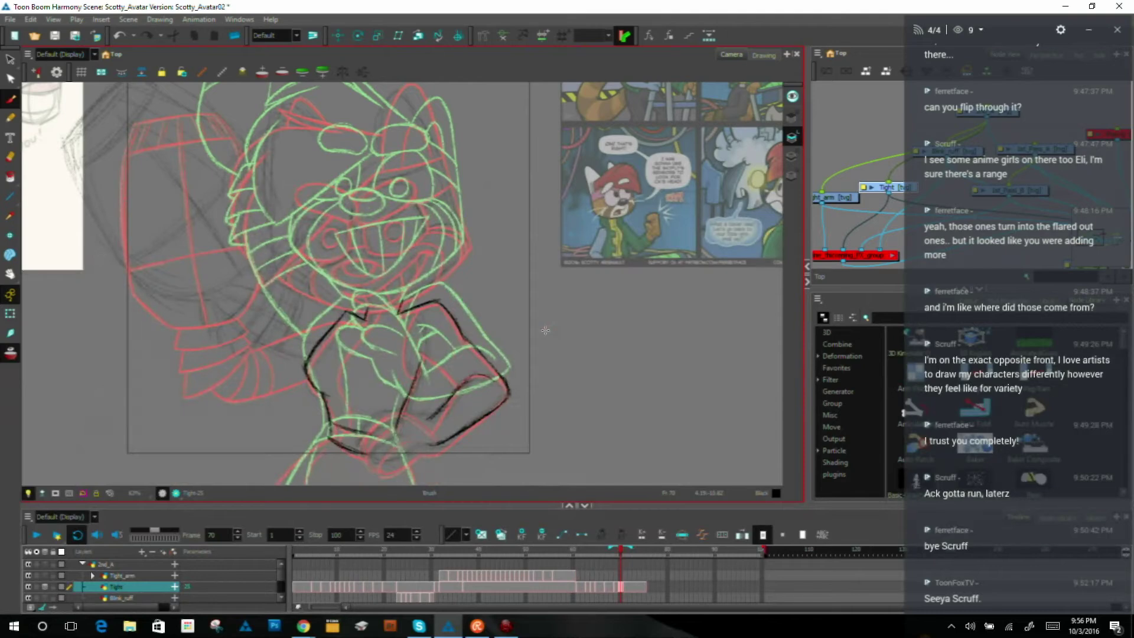
left_click_drag(530, 380, 506, 243)
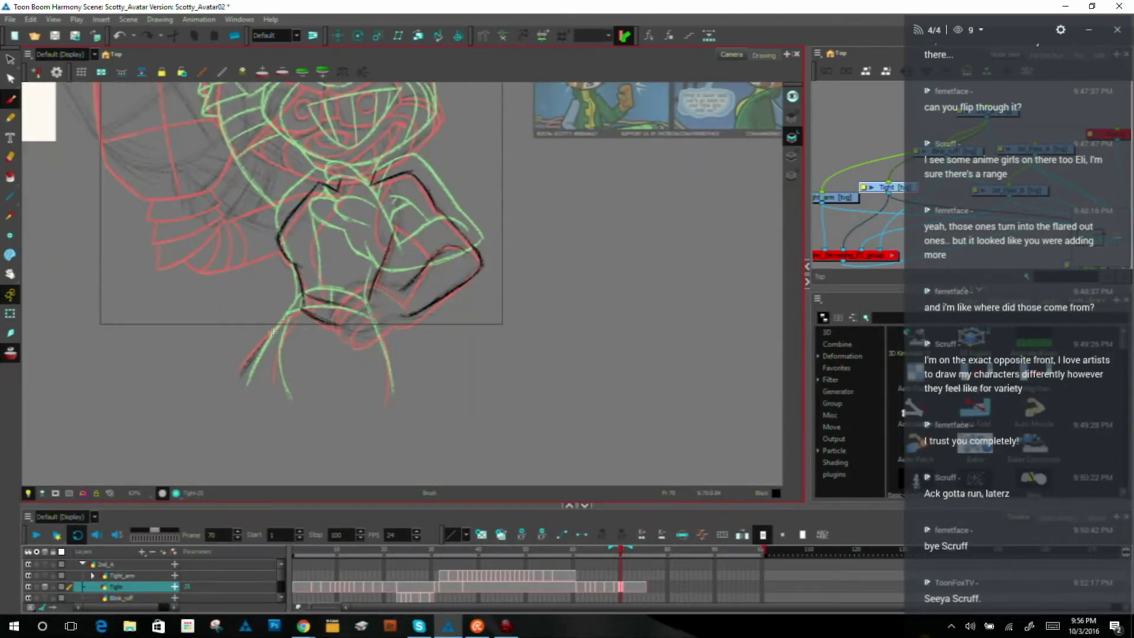
left_click_drag(252, 360, 293, 311)
left_click_drag(244, 371, 298, 310)
mouse_move(389, 406)
left_mouse_down()
mouse_move(367, 310)
mouse_move(389, 378)
left_mouse_up()
left_click_drag(377, 326, 377, 384)
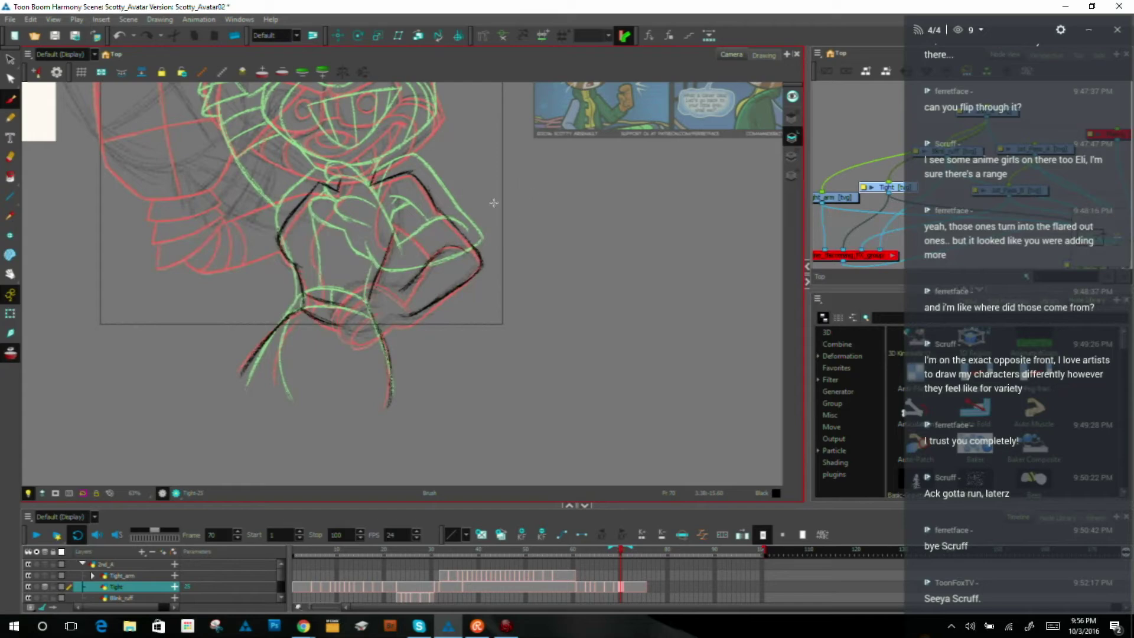
Step: Draw the lower edge of the waistband across the torso on frame 70
mouse_move(567, 299)
left_mouse_down()
mouse_move(590, 161)
mouse_move(535, 108)
left_mouse_up()
left_click_drag(357, 342, 383, 315)
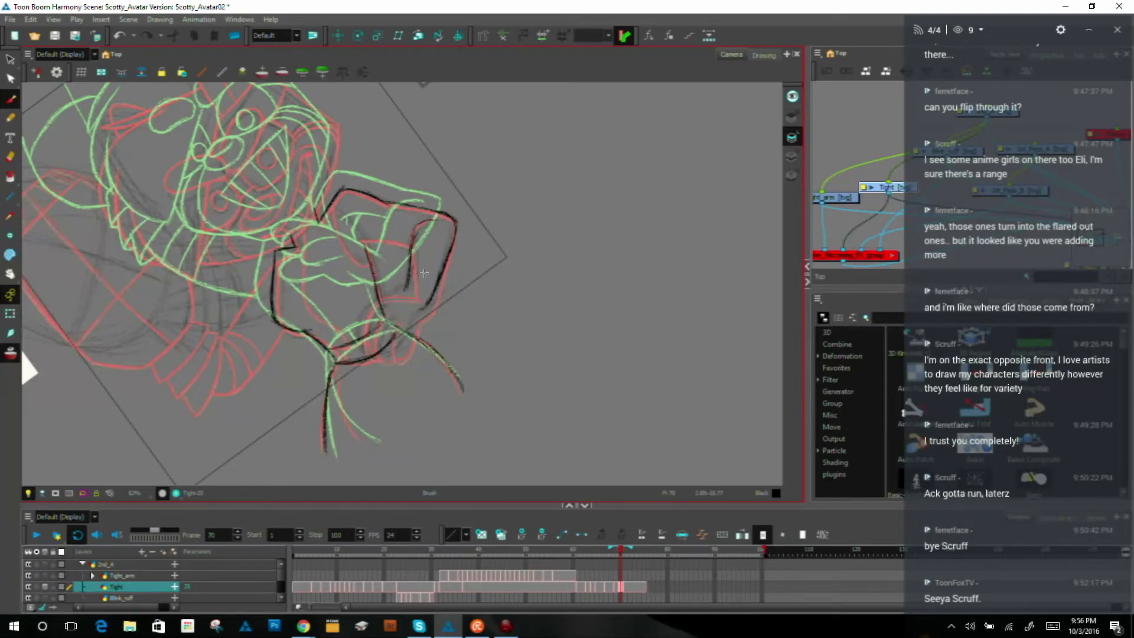
key("ctrl+alt")
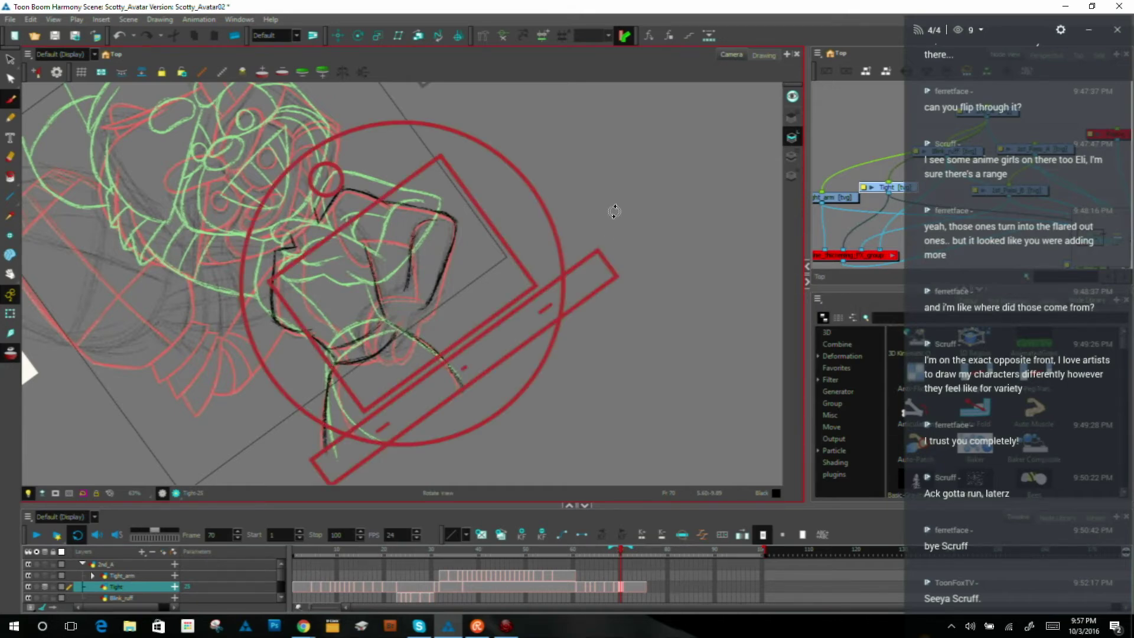
left_click_drag(614, 211, 628, 417)
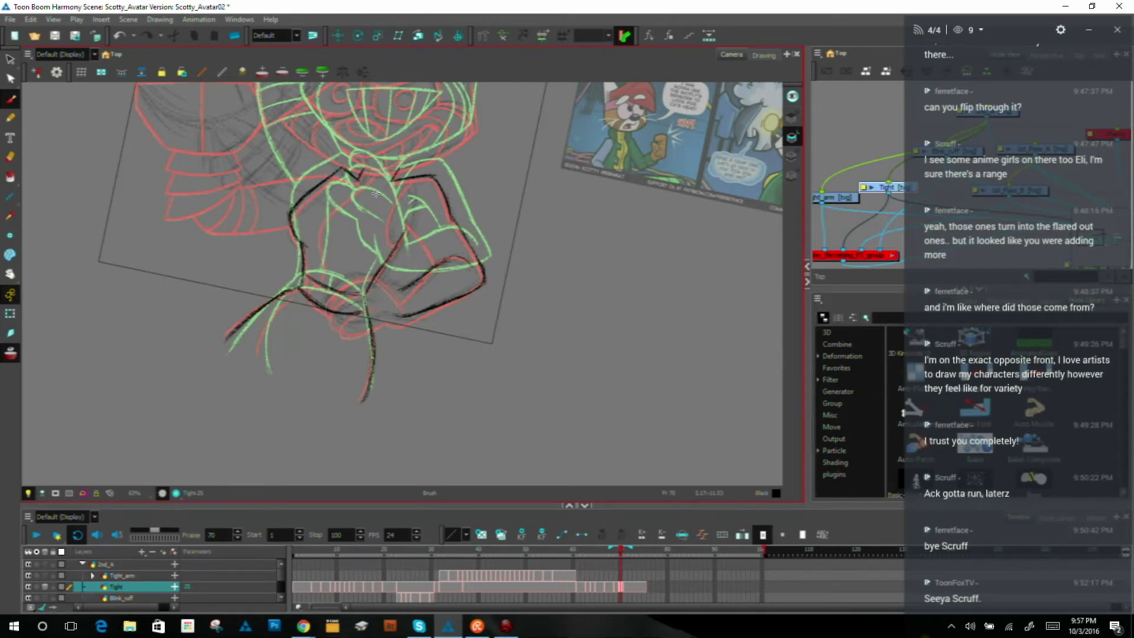
Step: Switch to the Picarto dashboard in Chrome, check the chat and stream details, and return to Harmony
mouse_move(304, 624)
left_click(356, 572)
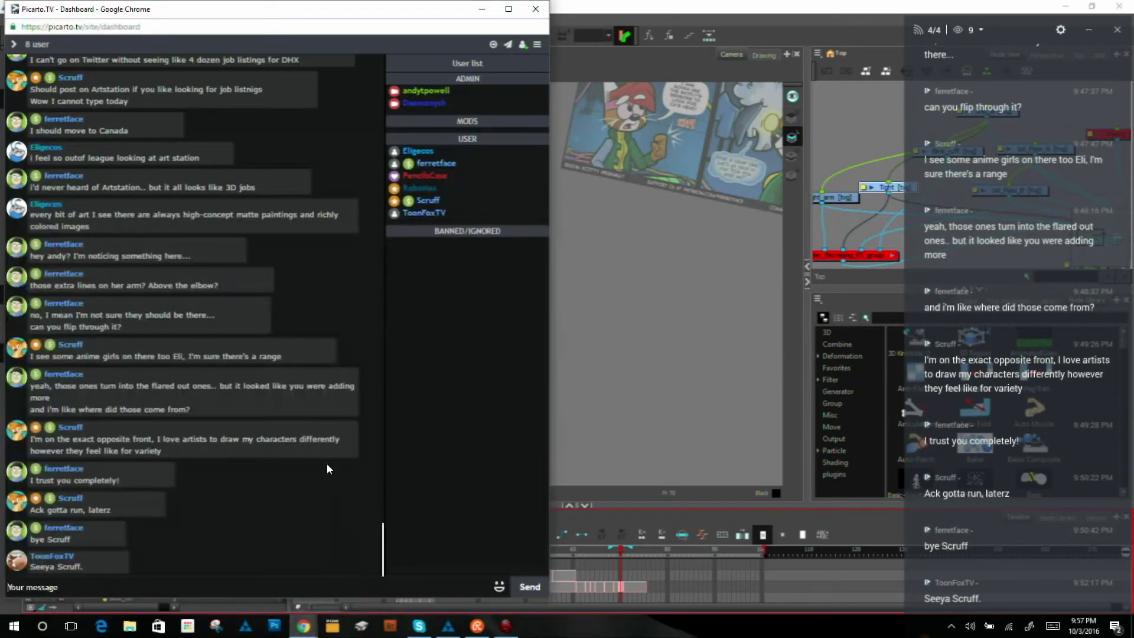
left_click(14, 45)
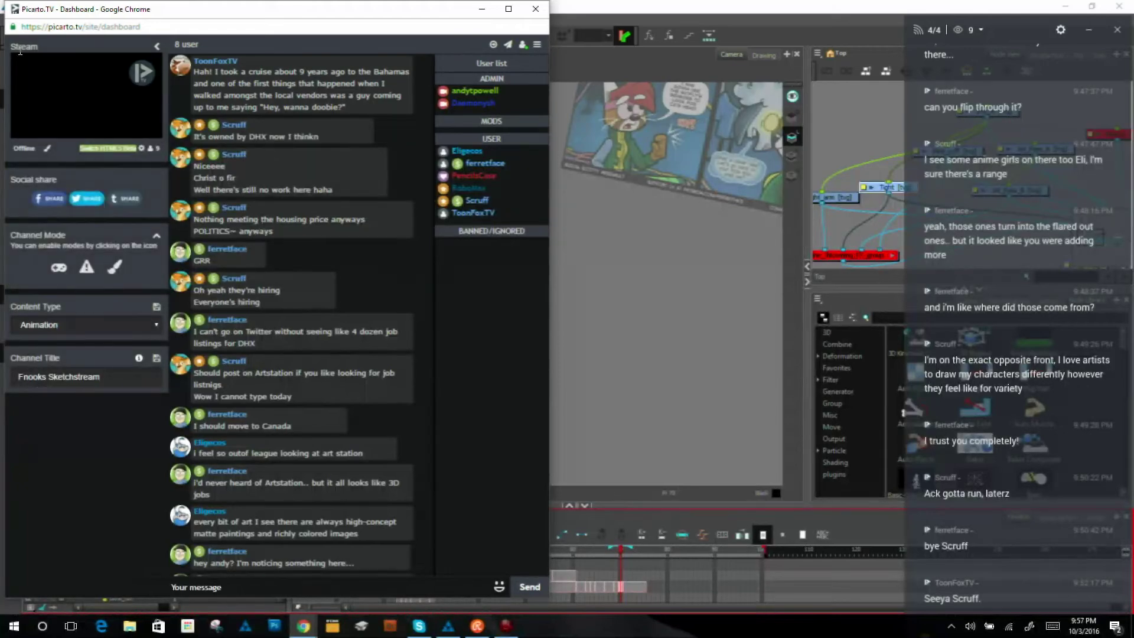
left_click(155, 47)
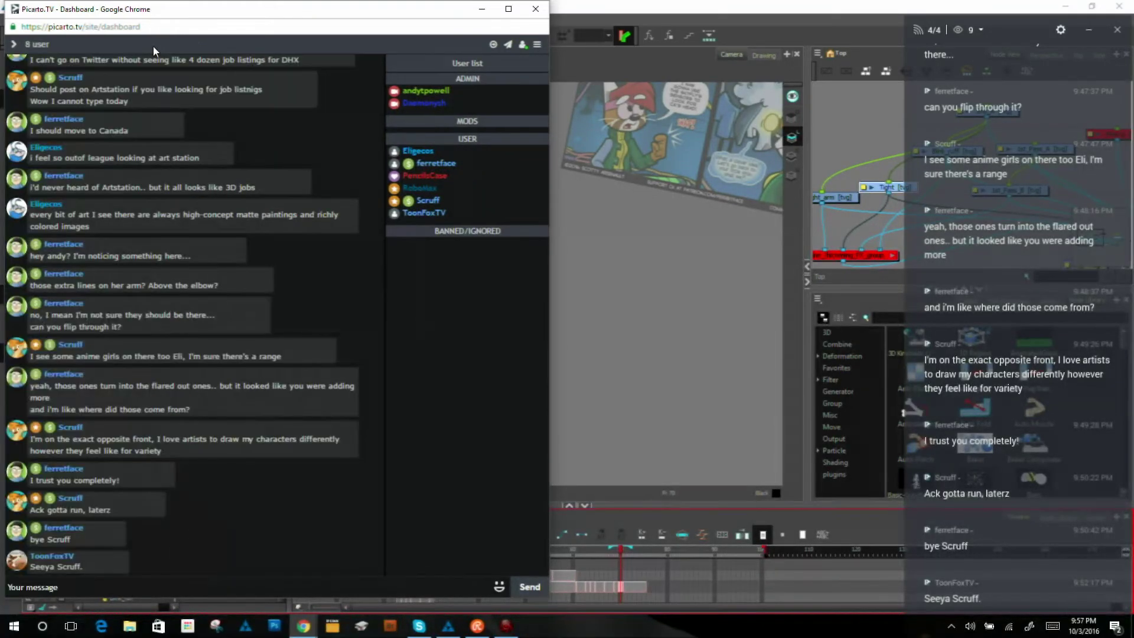
left_click(589, 62)
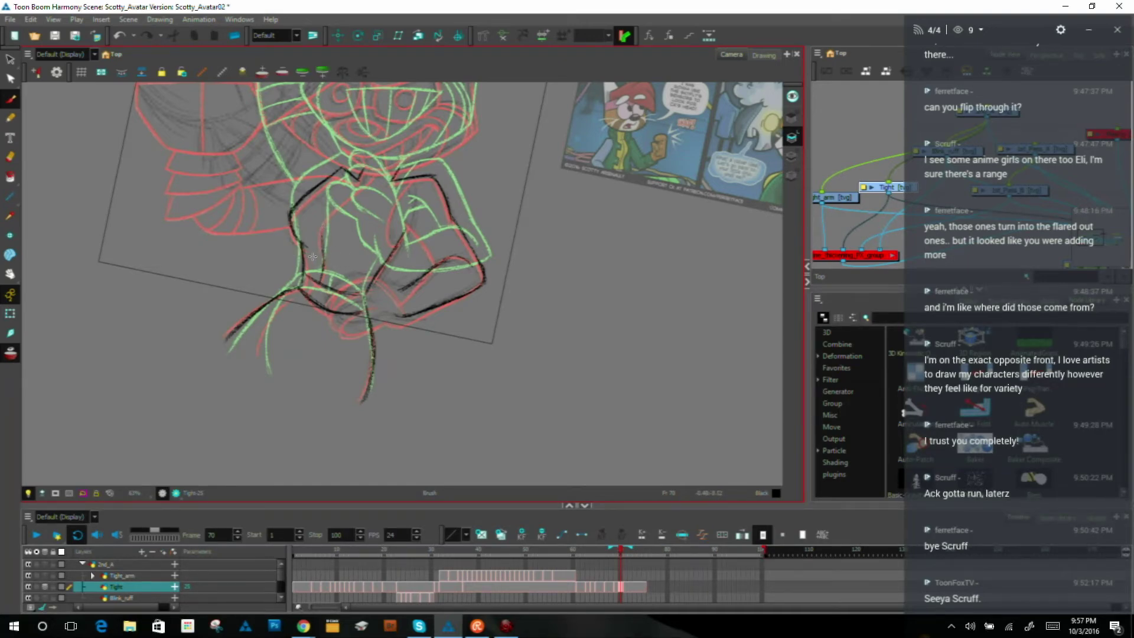
Step: Draw the vest's inner edges down both sides of the chest and the inner thigh line on frame 70
left_click_drag(321, 254, 319, 223)
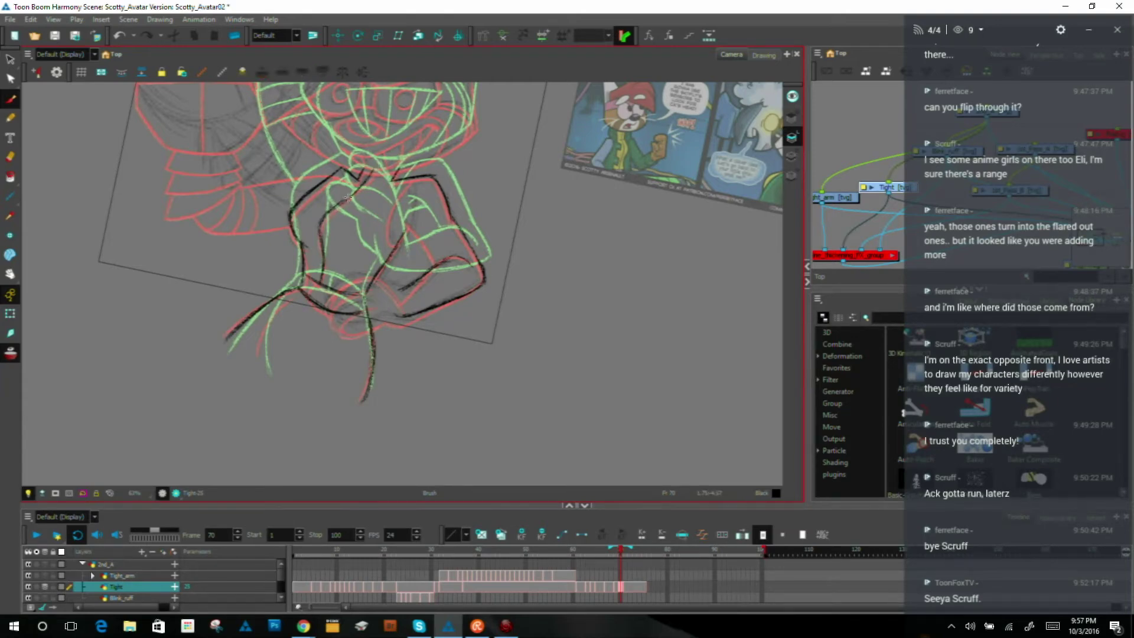
left_click_drag(354, 190, 316, 232)
left_click_drag(561, 181, 460, 129)
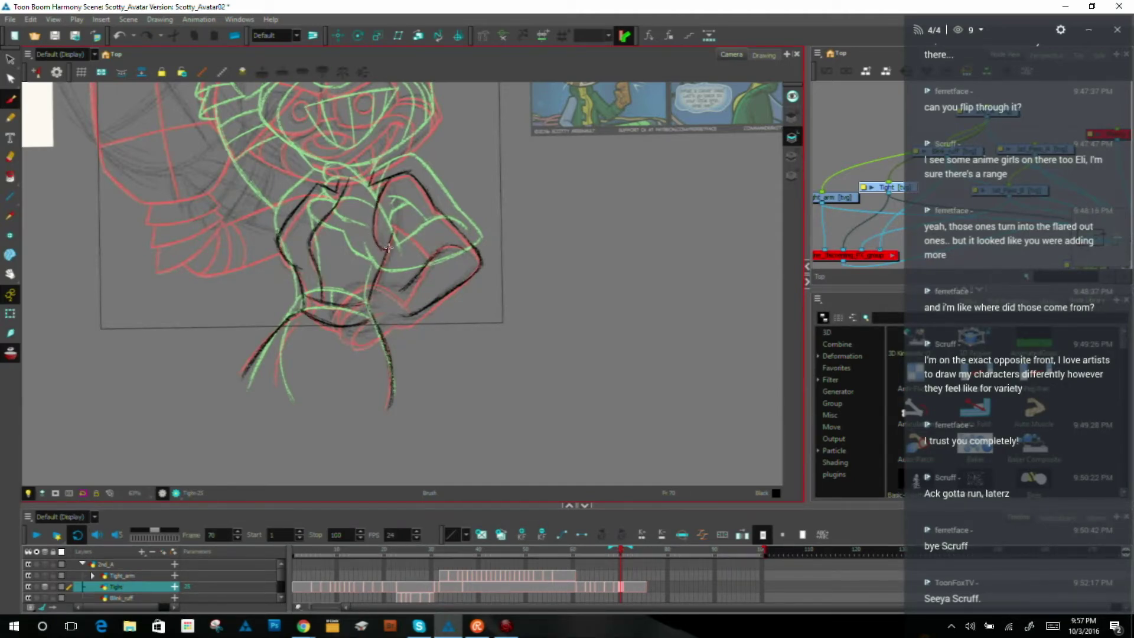
left_click_drag(397, 228, 384, 250)
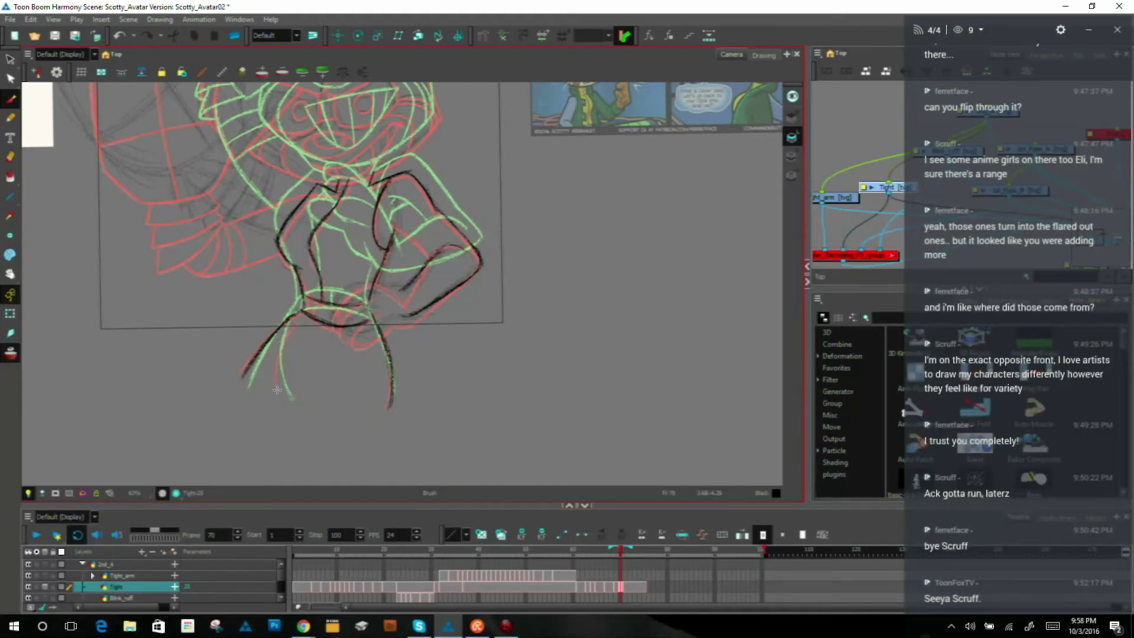
mouse_move(279, 390)
left_mouse_down()
mouse_move(285, 329)
mouse_move(279, 387)
mouse_move(298, 320)
mouse_move(279, 385)
left_mouse_up()
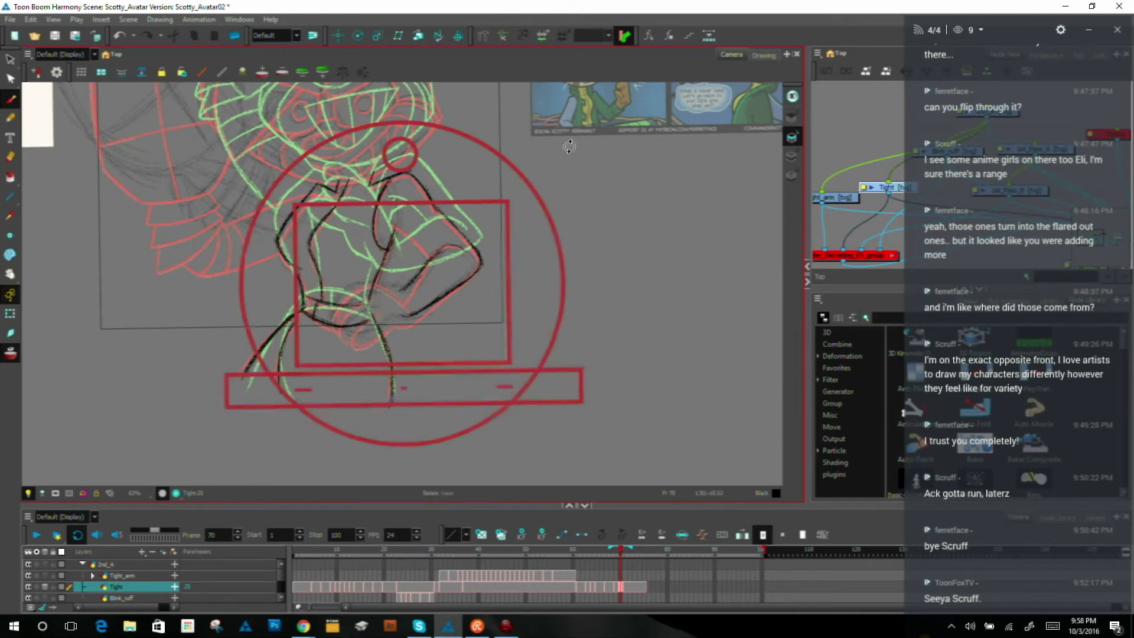
Step: Draw the bent arm's inner forearm line toward the wrist and erase the lines overlapping the hand on the hip
mouse_move(677, 339)
left_mouse_down("ctrl+alt")
mouse_move(493, 102)
mouse_move(355, 87)
left_mouse_up("ctrl+alt")
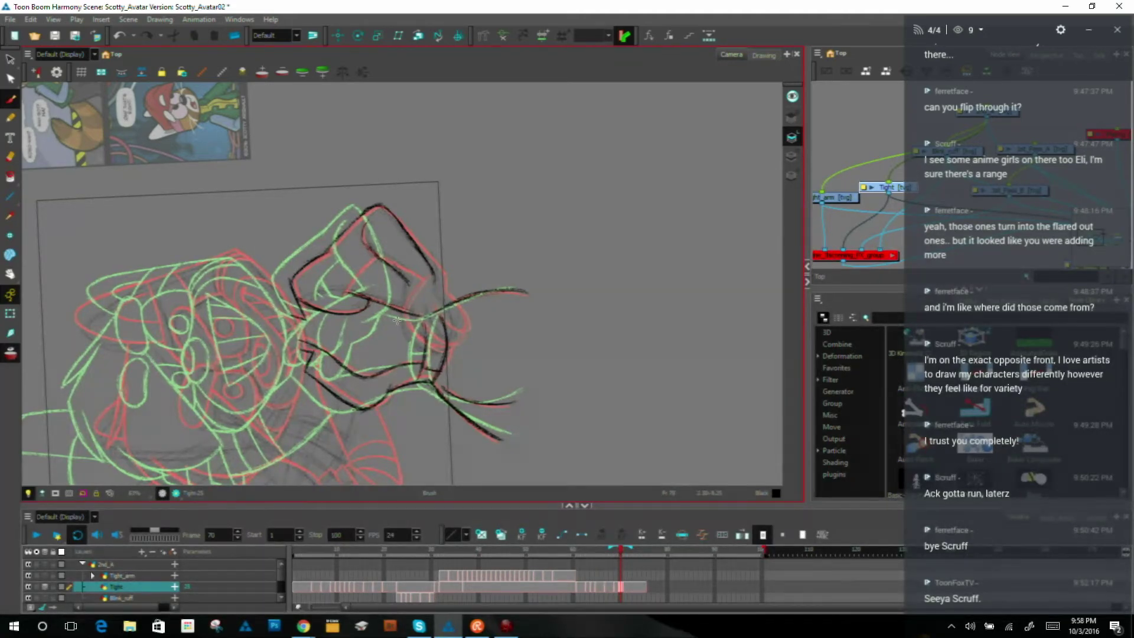
left_click_drag(406, 284, 398, 340)
key("shift+x")
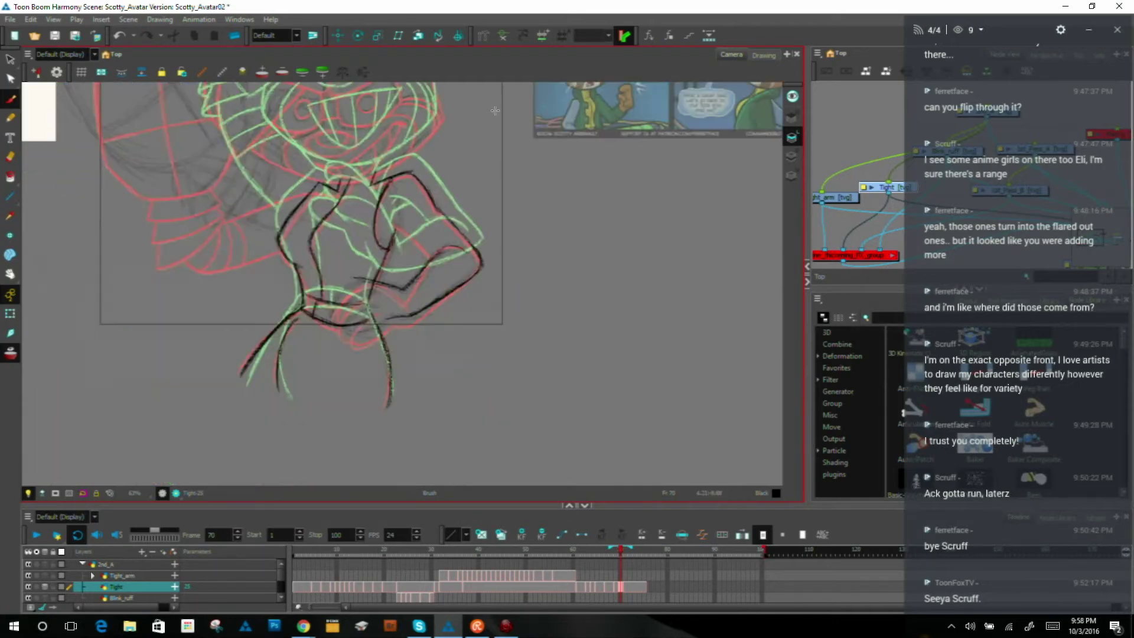
left_click_drag(642, 306, 609, 156)
key("e")
mouse_move(382, 316)
left_mouse_down()
mouse_move(378, 298)
mouse_move(357, 328)
mouse_move(389, 328)
left_mouse_up()
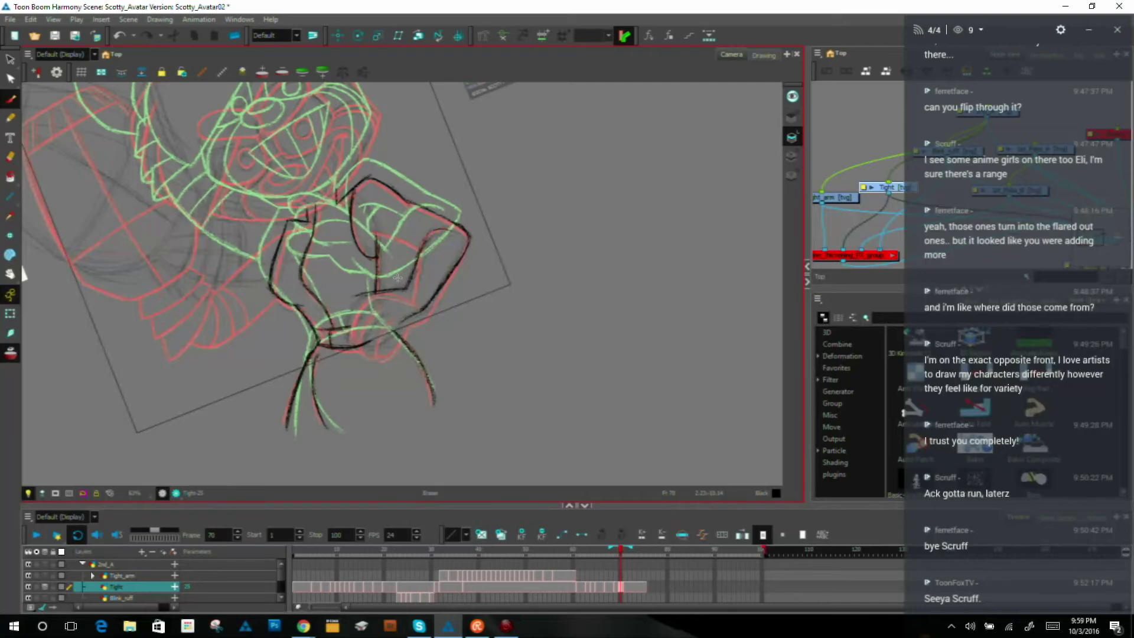
Step: Draw the back of the hand and the first finger resting on the hip, cleaning up the overlapping lines
key("alt+b")
left_click_drag(362, 292, 345, 339)
left_click_drag(373, 306, 358, 331)
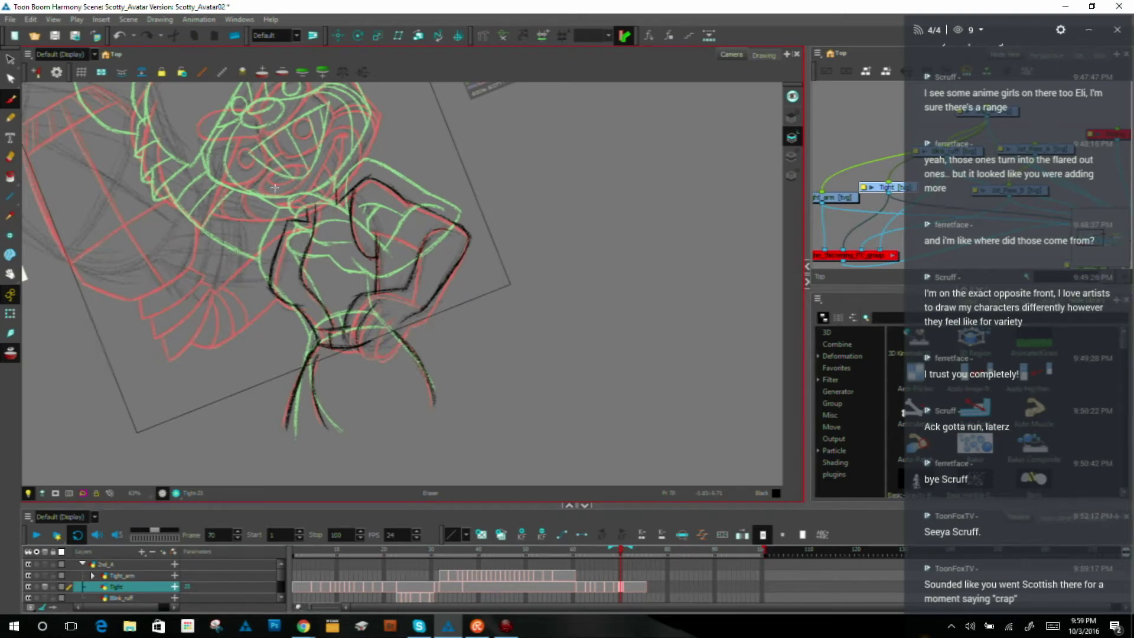
mouse_move(251, 302)
left_mouse_down()
mouse_move(262, 281)
mouse_move(251, 267)
mouse_move(265, 299)
mouse_move(262, 268)
mouse_move(266, 298)
mouse_move(263, 251)
left_mouse_up()
mouse_move(349, 310)
left_mouse_down()
mouse_move(352, 344)
mouse_move(349, 329)
left_mouse_up()
Step: Draw the remaining curled fingers of the hand on the hip and tidy the lines where they overlap
key("alt+b")
mouse_move(375, 304)
left_mouse_down()
mouse_move(354, 351)
mouse_move(371, 352)
mouse_move(385, 331)
mouse_move(373, 332)
left_mouse_up()
left_click_drag(383, 322, 375, 352)
mouse_move(385, 316)
left_mouse_down()
mouse_move(372, 345)
mouse_move(391, 341)
mouse_move(364, 335)
mouse_move(362, 347)
mouse_move(365, 331)
mouse_move(364, 344)
left_mouse_up()
key("e")
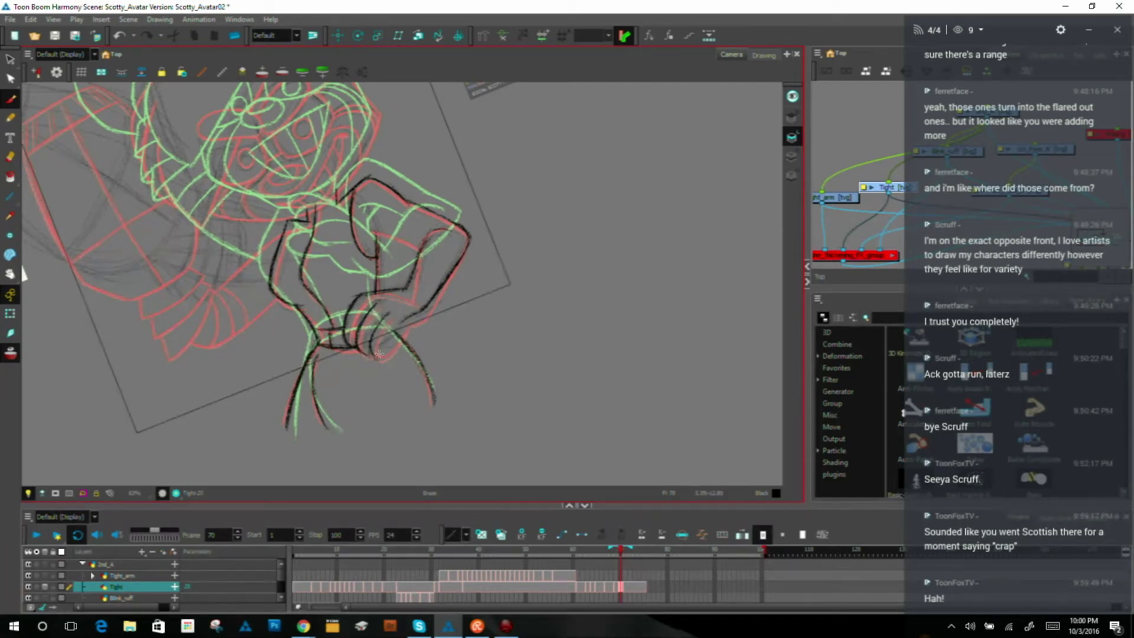
left_click_drag(372, 349, 384, 359)
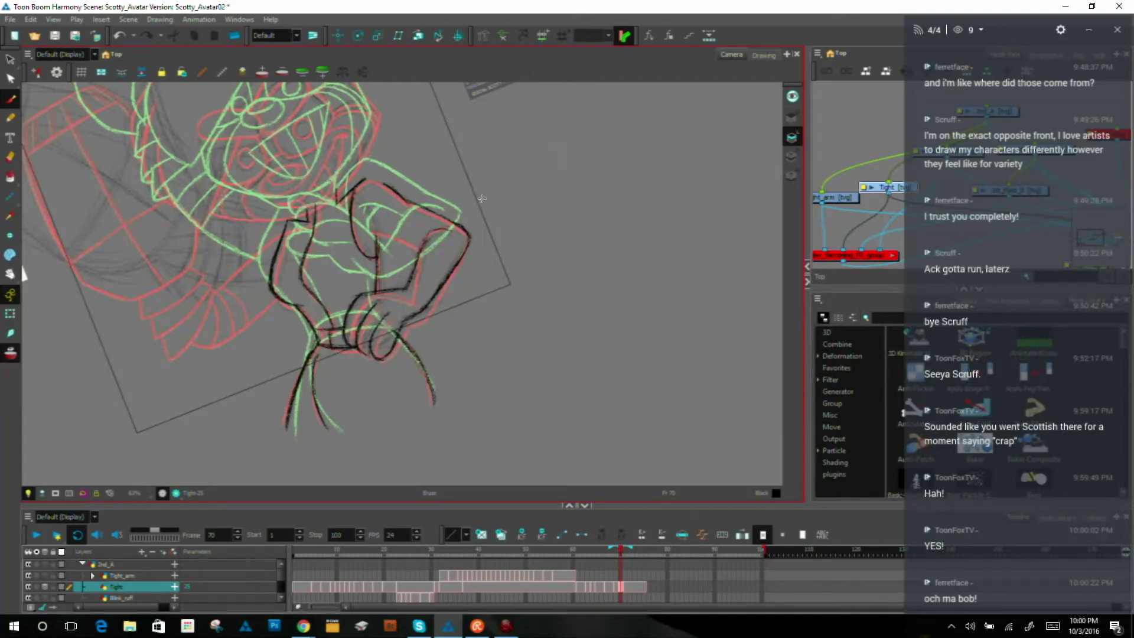
Step: Draw the short neck line between the collar and the chin on frame 70
left_click_drag(549, 160, 615, 304)
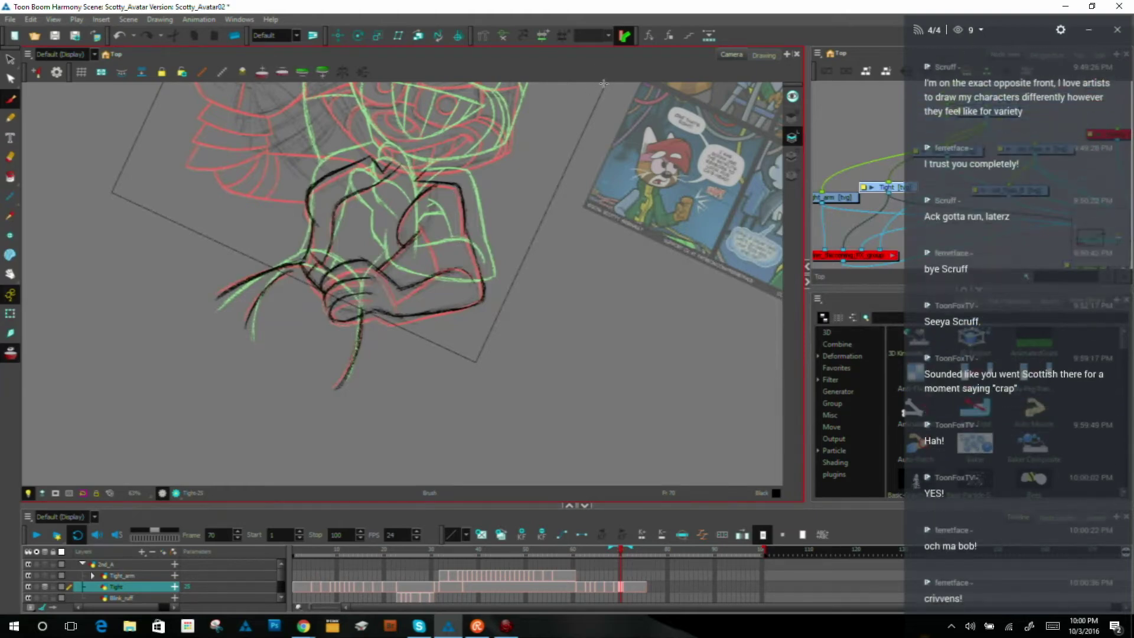
key("ctrl+alt")
mouse_move(647, 338)
left_mouse_down()
mouse_move(594, 207)
mouse_move(585, 145)
left_mouse_up()
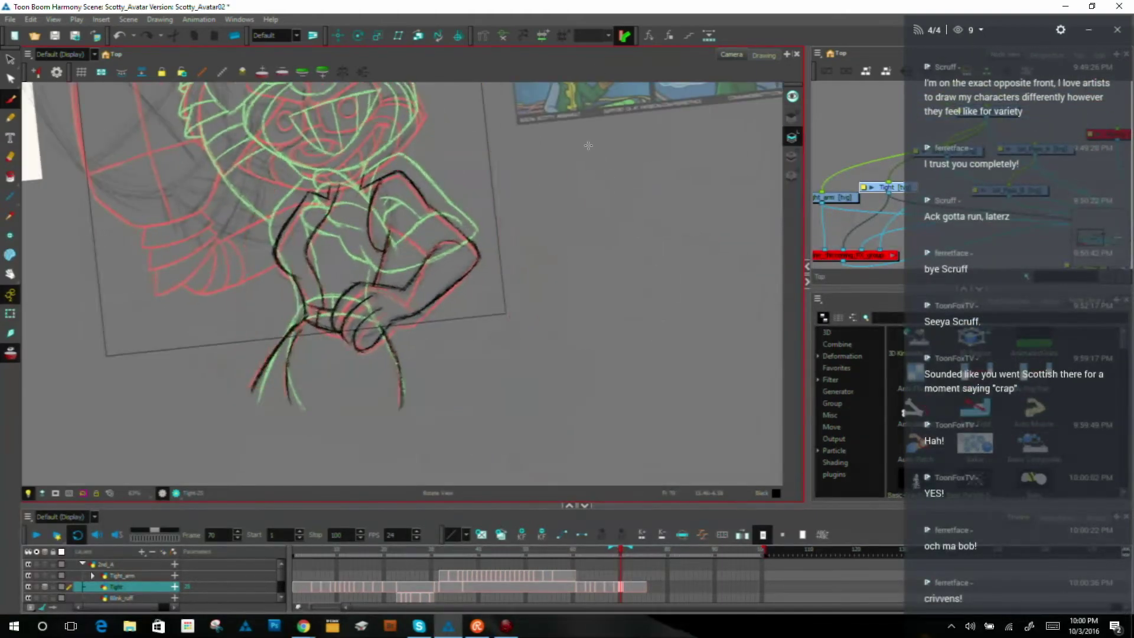
left_click_drag(364, 172, 362, 187)
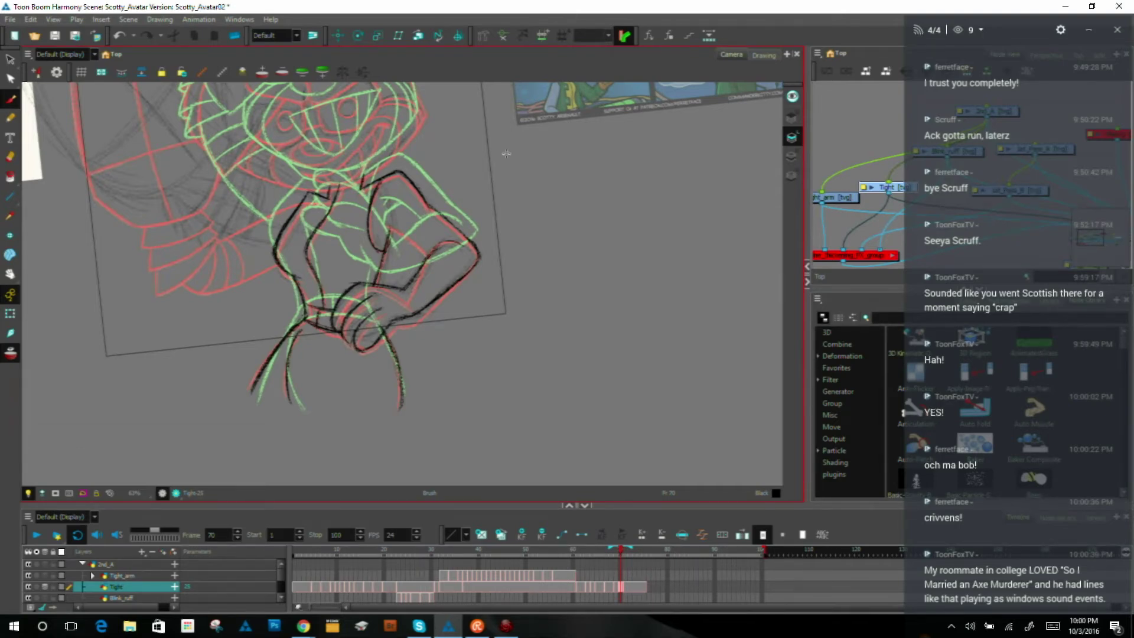
left_click_drag(474, 188, 486, 233)
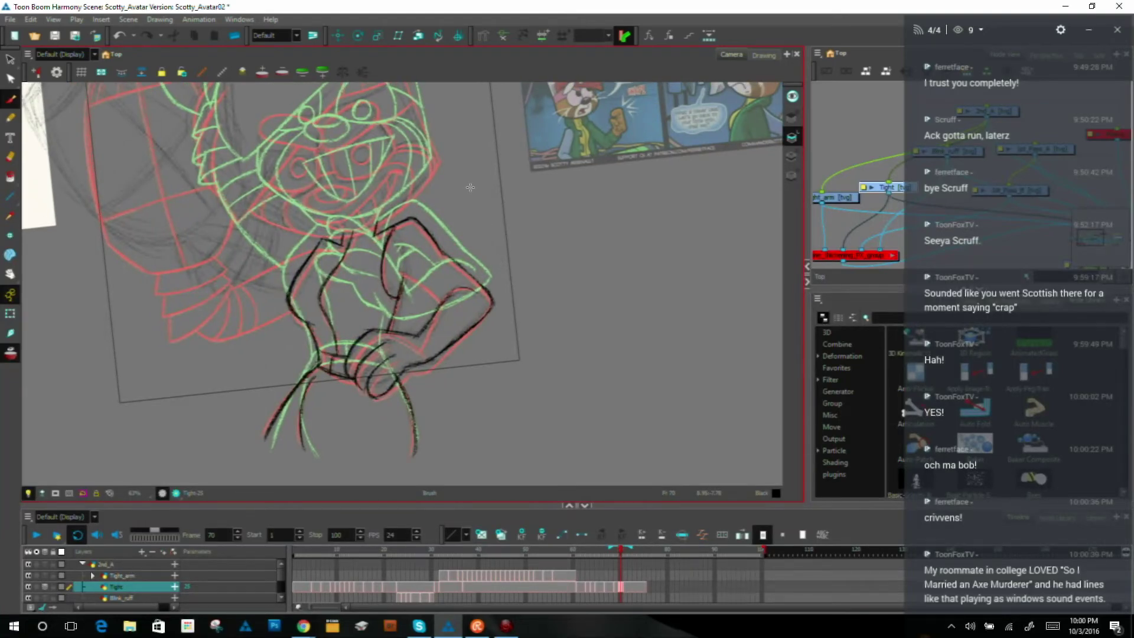
Step: Draw the bent arm's inner upper-arm line from the torso side to the crook of the elbow
key("ctrl+alt")
left_click_drag(656, 246, 516, 218)
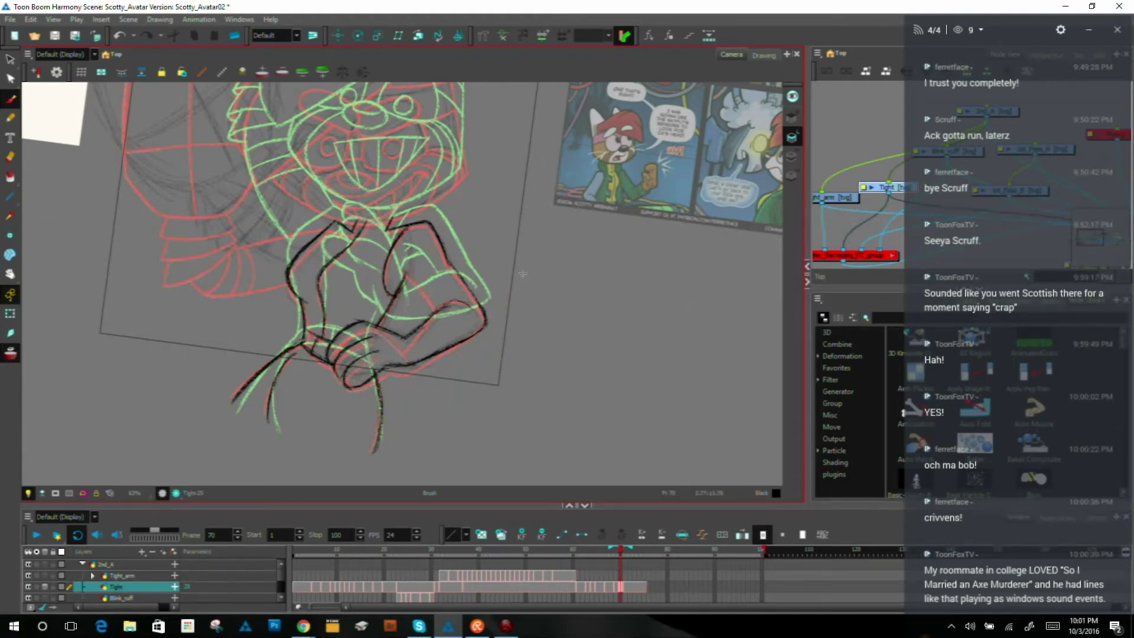
key("ctrl+alt")
mouse_move(578, 193)
left_mouse_down()
mouse_move(632, 248)
mouse_move(582, 361)
left_mouse_up()
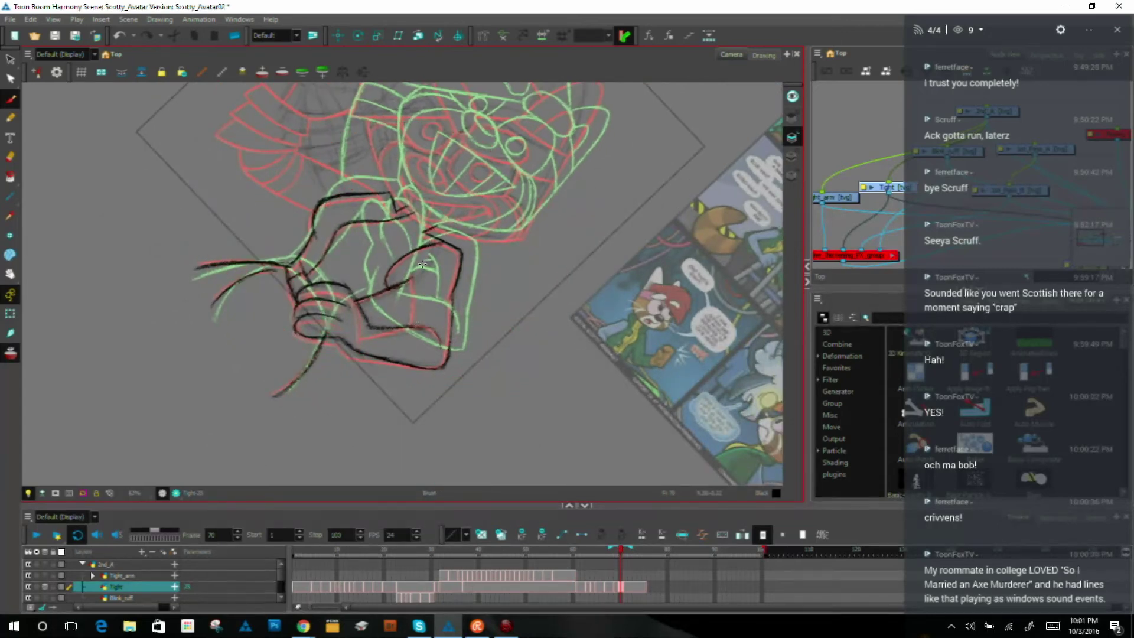
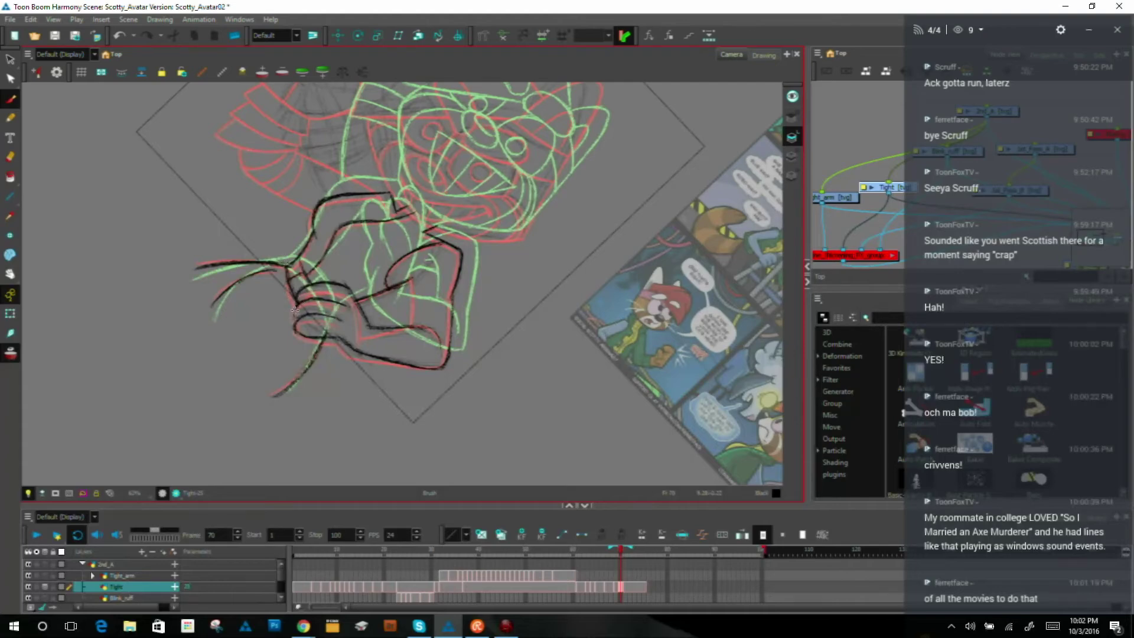
mouse_move(295, 318)
left_mouse_down()
mouse_move(301, 305)
mouse_move(295, 319)
left_mouse_up()
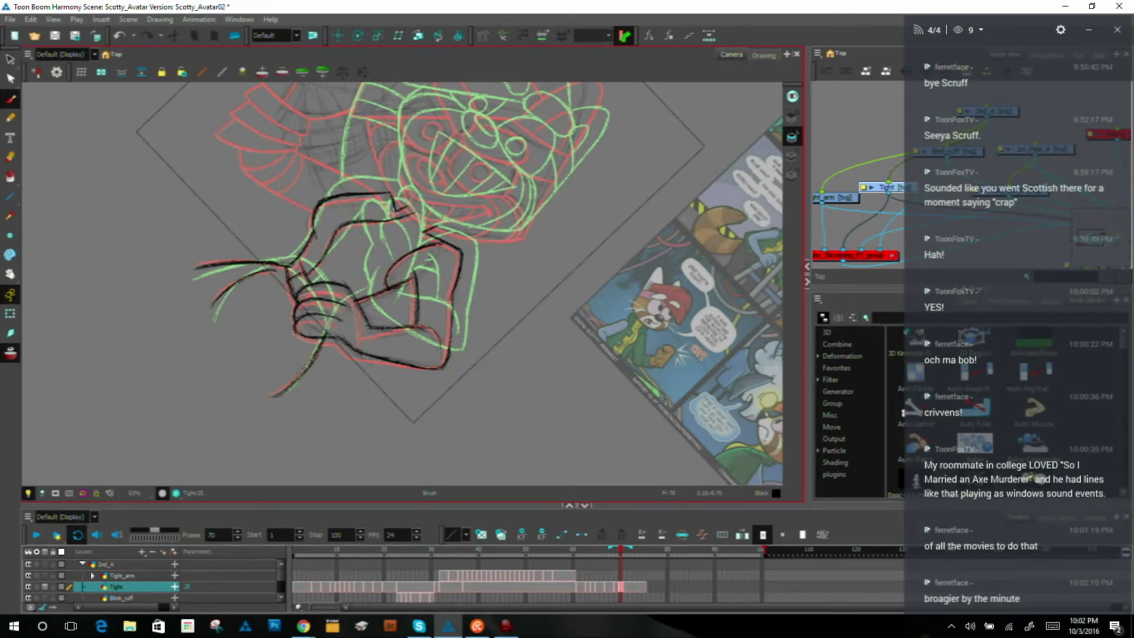
left_click_drag(686, 340, 641, 131)
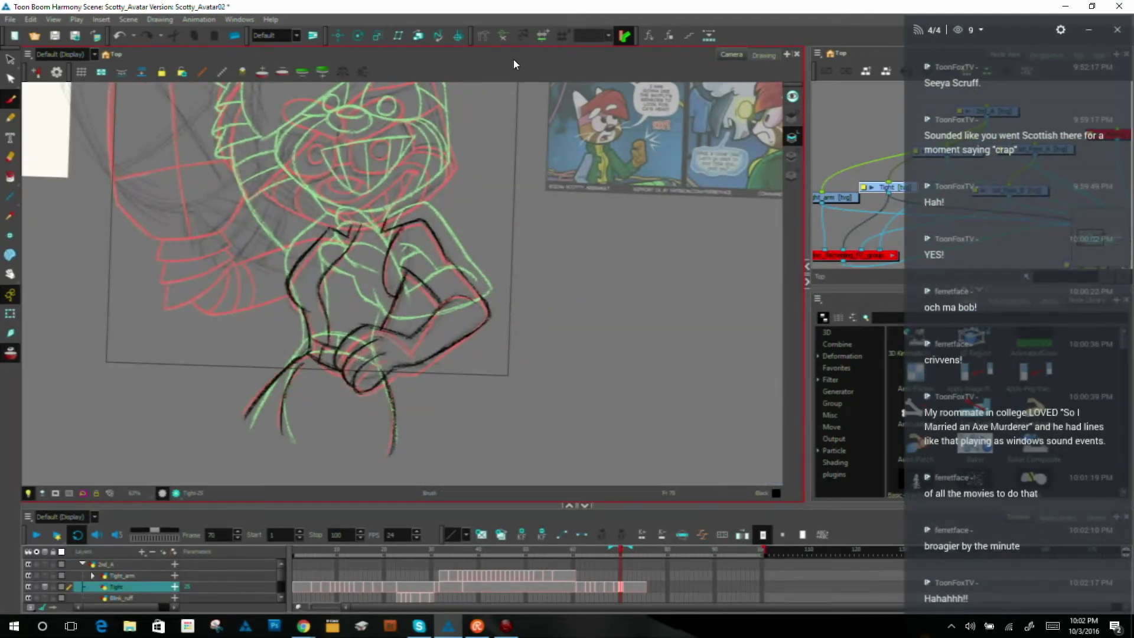
Step: Draw the curved jaw line under the face from one cheek to the other on frame 70
left_click_drag(583, 221, 572, 244)
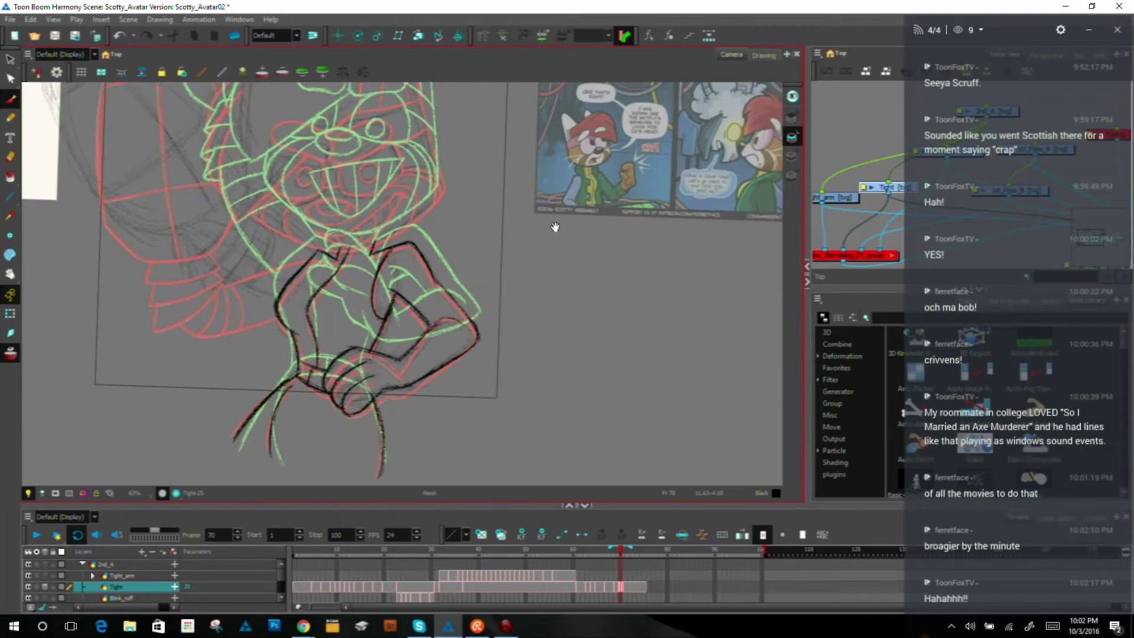
mouse_move(576, 188)
left_mouse_down()
mouse_move(596, 231)
mouse_move(579, 307)
mouse_move(539, 357)
left_mouse_up()
left_click_drag(607, 332, 553, 416)
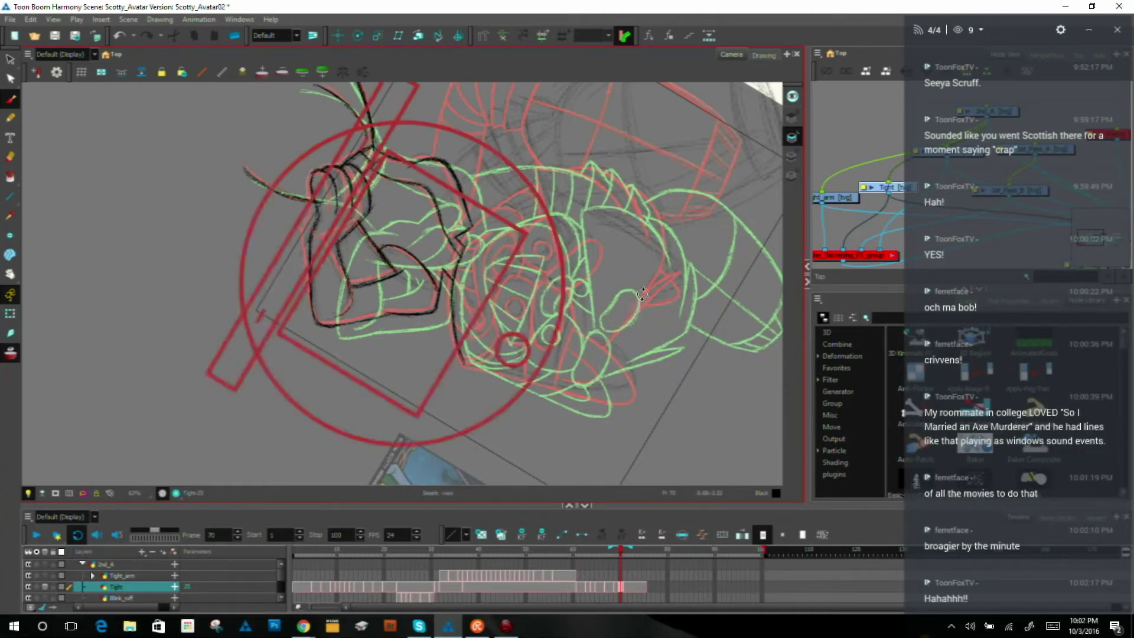
left_click_drag(606, 330, 567, 160)
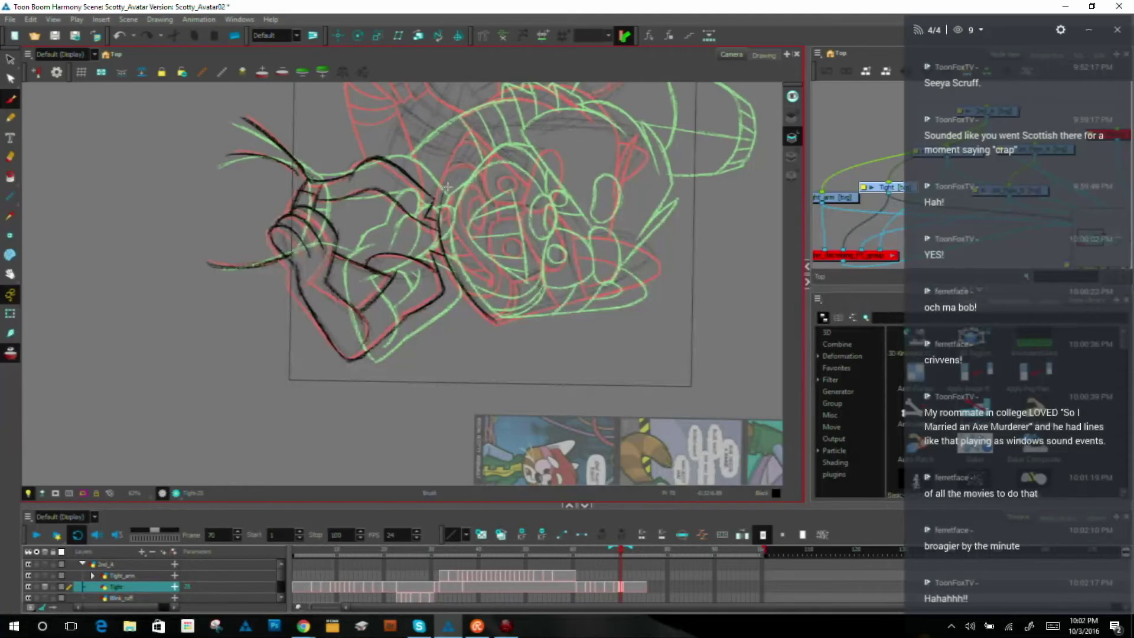
left_click_drag(296, 384, 367, 423)
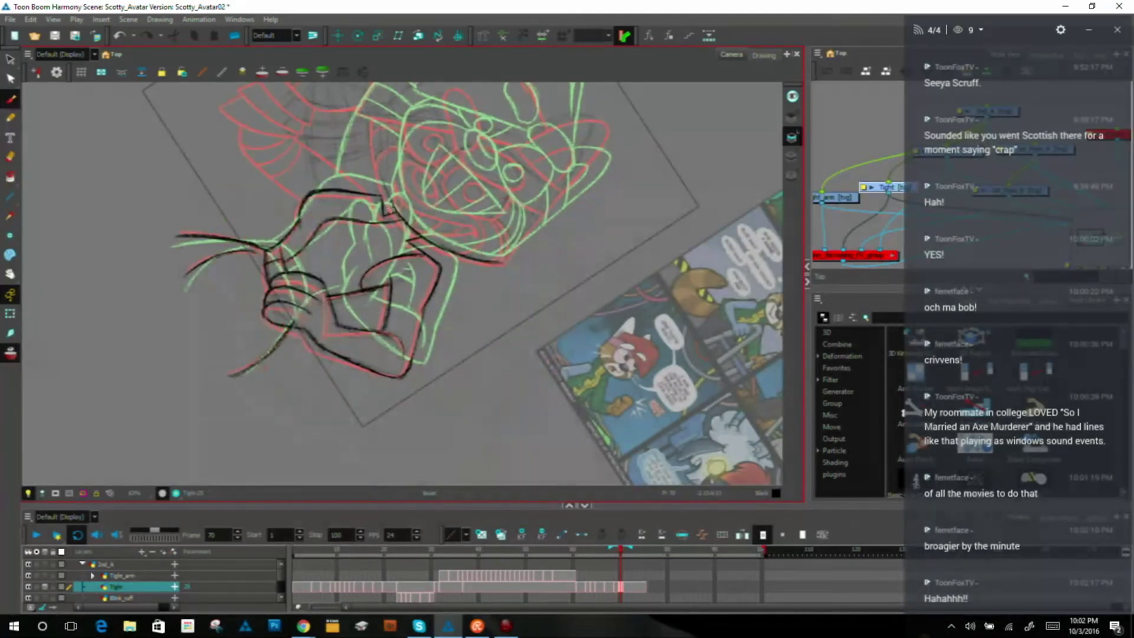
mouse_move(393, 210)
left_mouse_down()
mouse_move(378, 120)
mouse_move(398, 215)
mouse_move(411, 229)
left_mouse_up()
mouse_move(380, 157)
left_mouse_down()
mouse_move(384, 182)
mouse_move(378, 122)
left_mouse_up()
left_click_drag(629, 236, 465, 117)
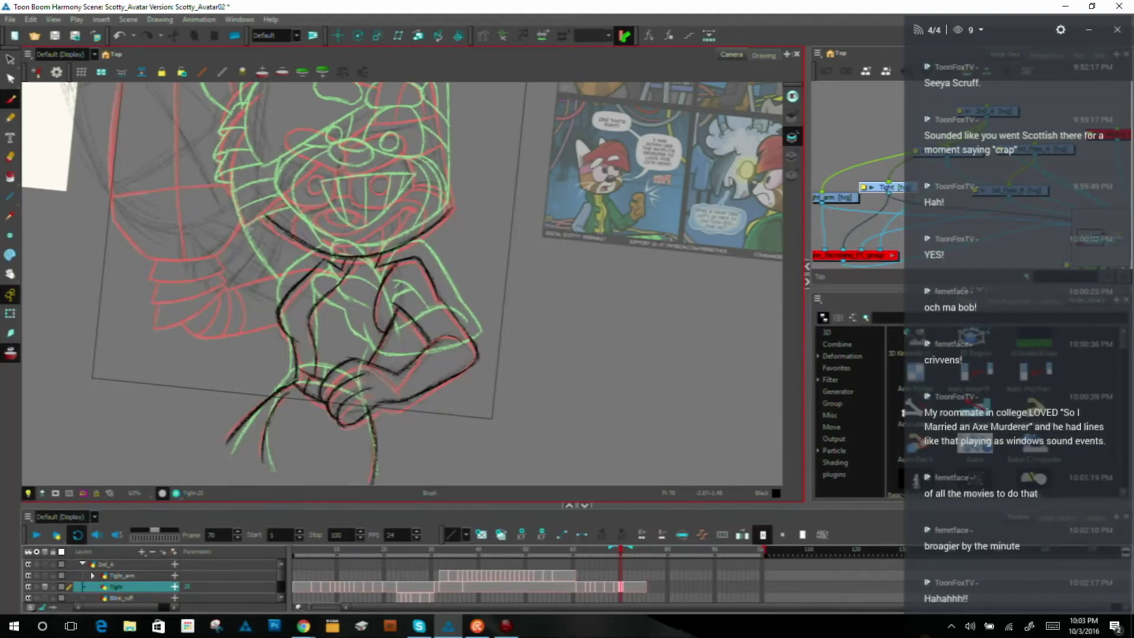
Step: Draw the slanted hairline stroke beside the face on frame 70 and turn off the onion skin
left_click_drag(254, 225, 306, 164)
left_click(10, 351)
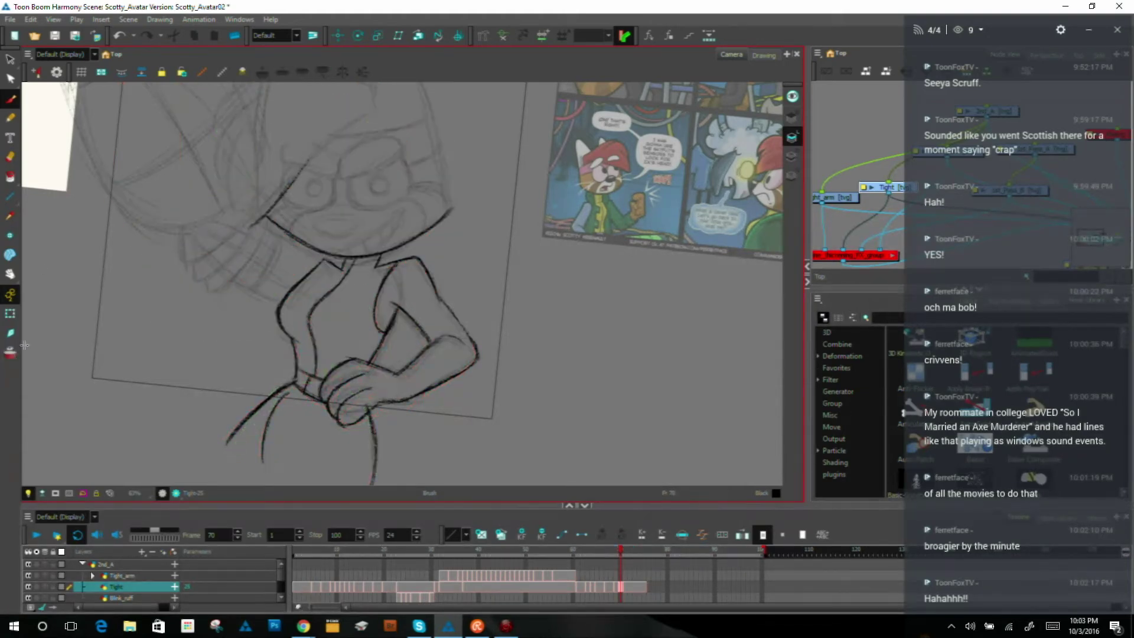
Step: Check frame 70 against its neighbouring drawings and delete the curved jaw line under the face
key("comma")
key("period")
key("comma")
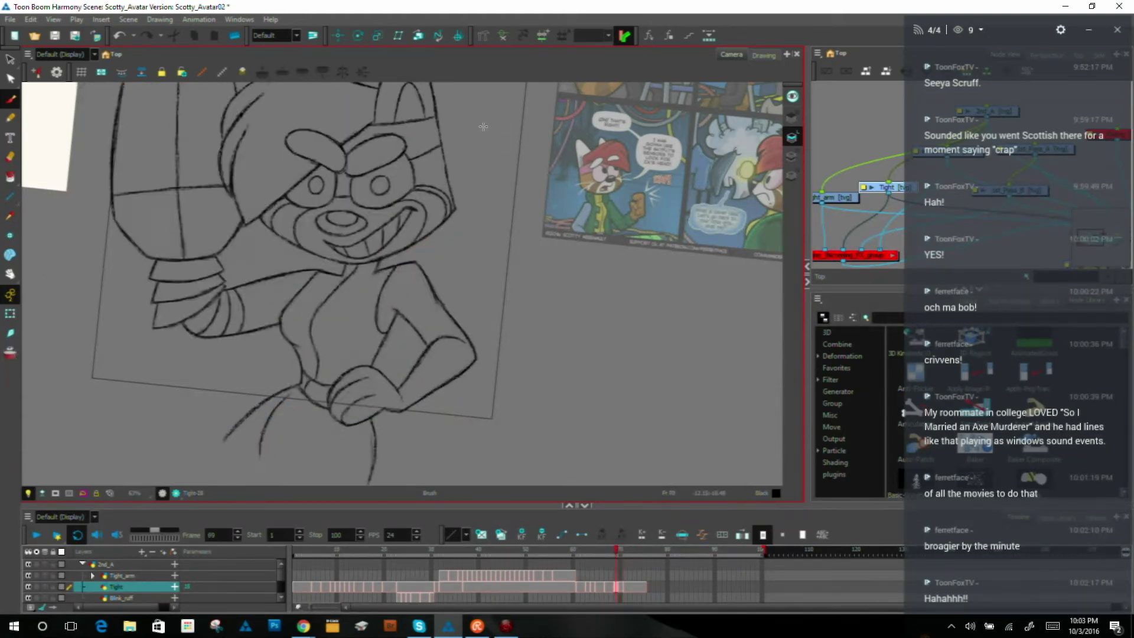
key("period")
key("comma")
key("period")
key("period")
key("period")
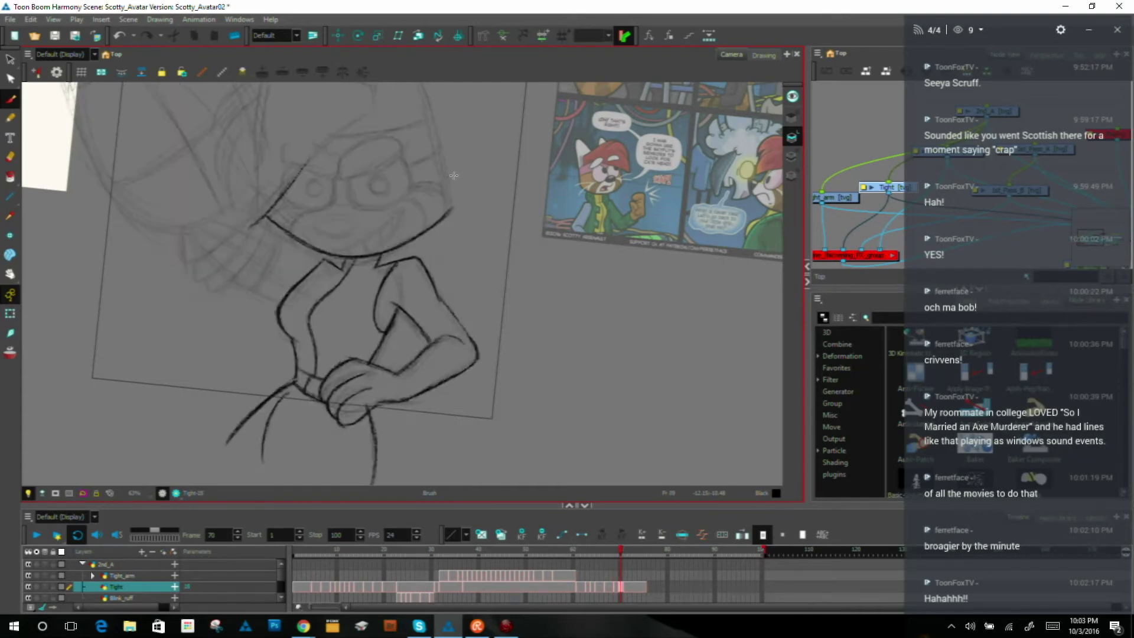
key("comma")
key("comma")
key("comma")
key("period")
key("alt+s")
mouse_move(310, 166)
left_mouse_down()
mouse_move(261, 228)
mouse_move(308, 224)
mouse_move(336, 243)
mouse_move(384, 223)
mouse_move(423, 235)
mouse_move(453, 203)
left_mouse_up()
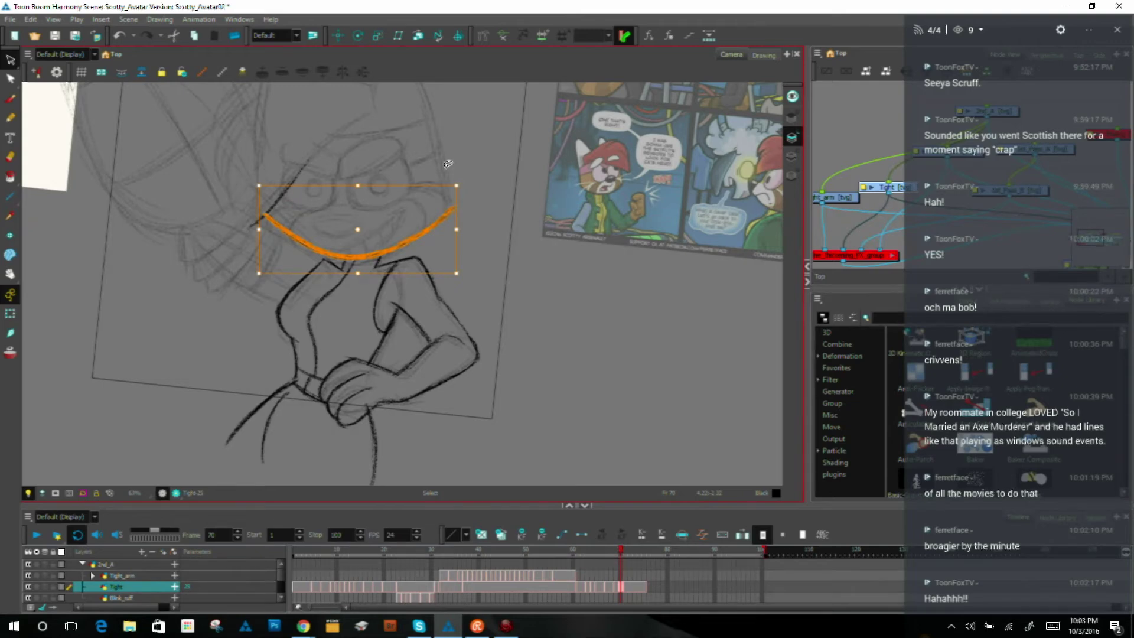
key("Delete")
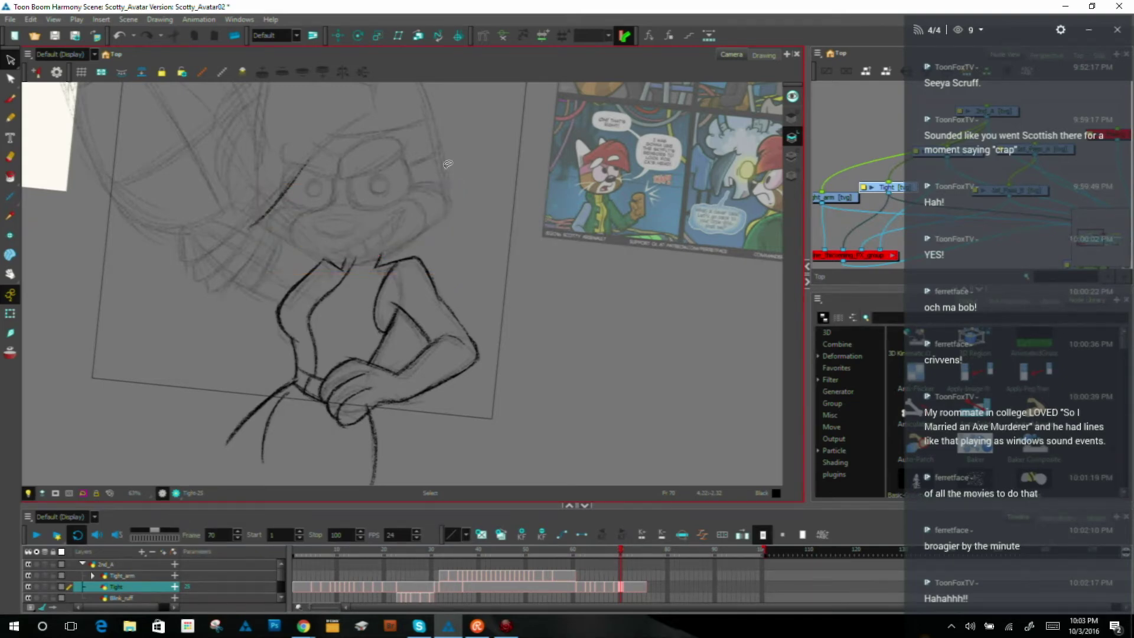
key(".")
key(".")
key("alt+b")
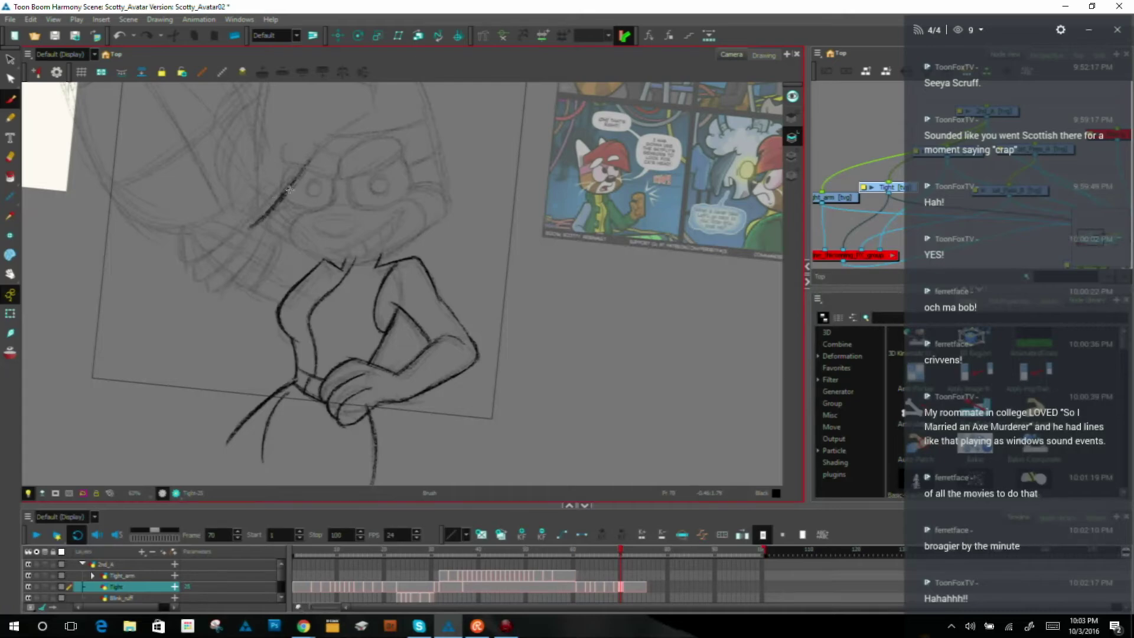
Step: Try extending the slanted hairline up across the forehead, and delete the whole line
key(".")
mouse_move(343, 124)
left_mouse_down()
mouse_move(333, 137)
mouse_move(371, 107)
left_mouse_up()
left_click(10, 59)
mouse_move(262, 96)
left_mouse_down()
mouse_move(233, 192)
mouse_move(243, 190)
left_mouse_up()
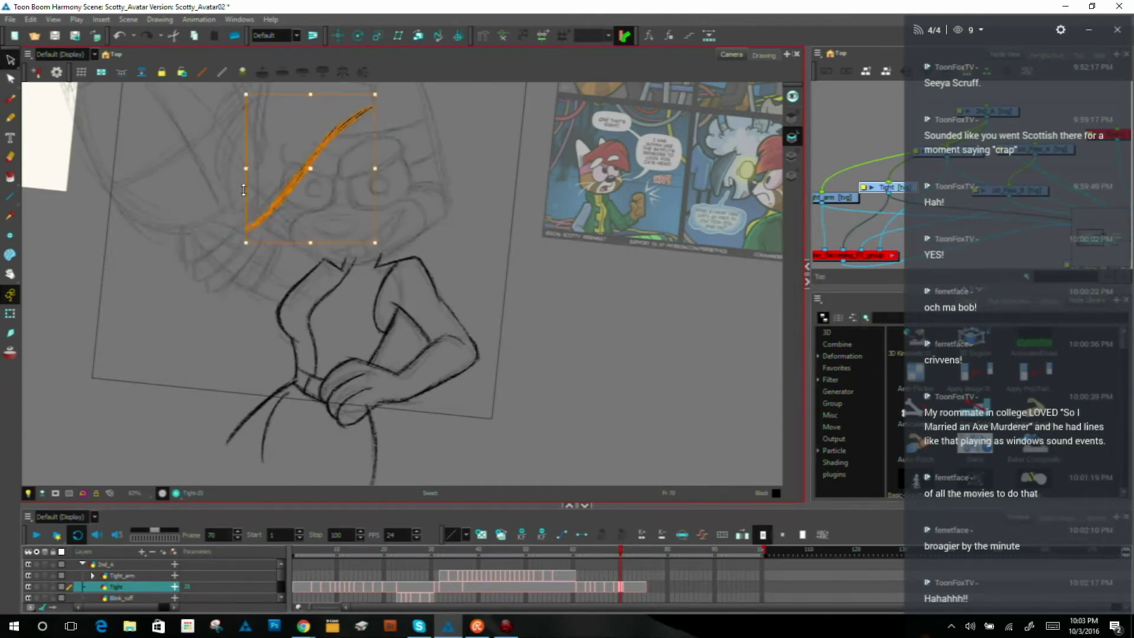
key("Delete")
Step: Redraw the slanted hairline from beside the cheek up across the forehead, checking it against frame 69
left_click(17, 99)
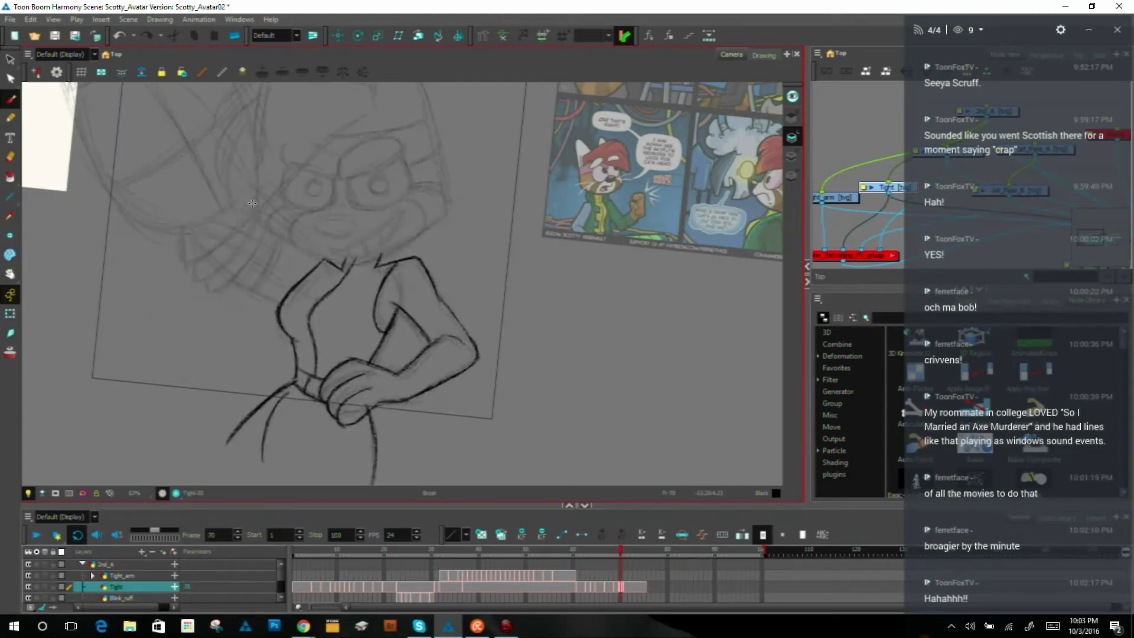
left_click_drag(249, 227, 287, 184)
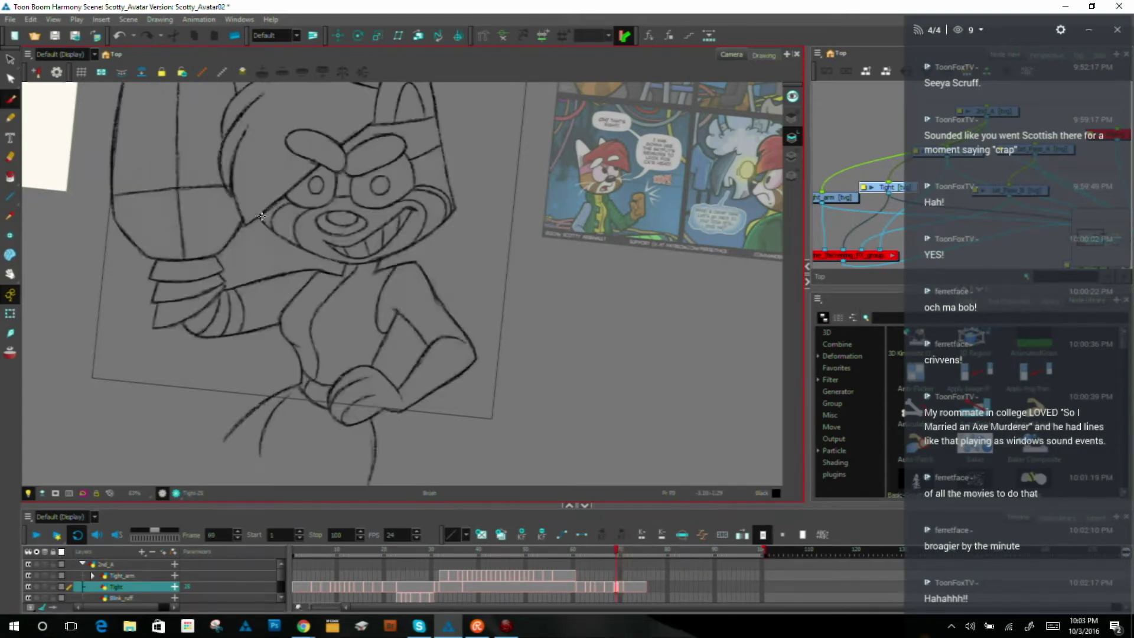
left_click_drag(239, 231, 360, 116)
key("comma")
key("period")
key("alt+s")
left_click(360, 119)
mouse_move(348, 103)
left_mouse_down()
mouse_move(365, 104)
mouse_move(300, 111)
mouse_move(321, 112)
left_mouse_up()
key("comma")
key("period")
key("comma")
key("period")
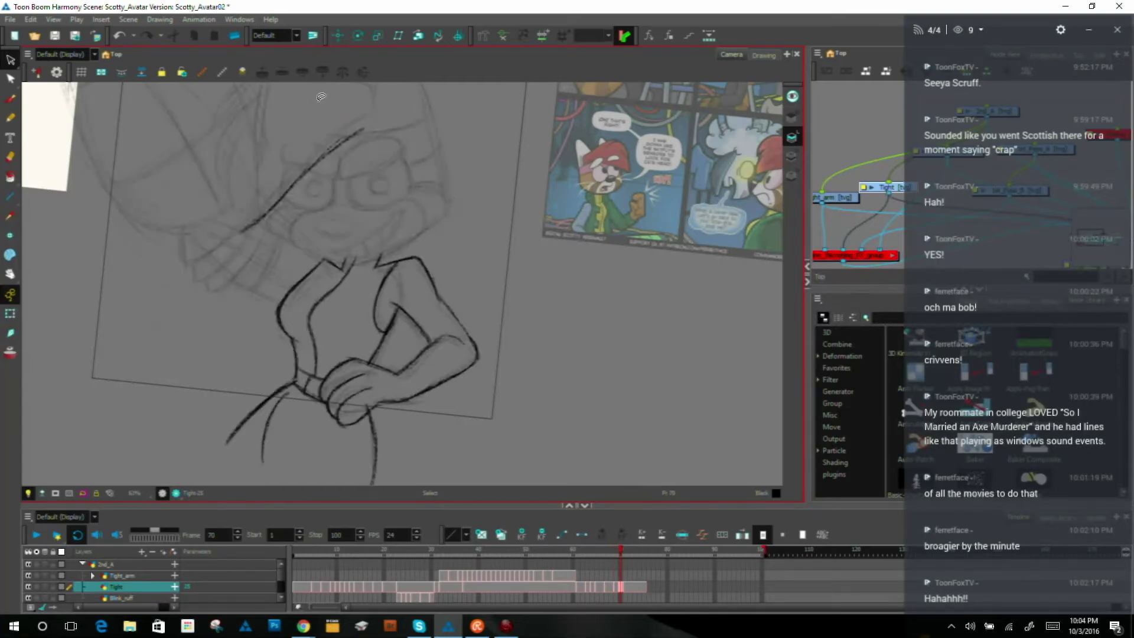
key("alt+b")
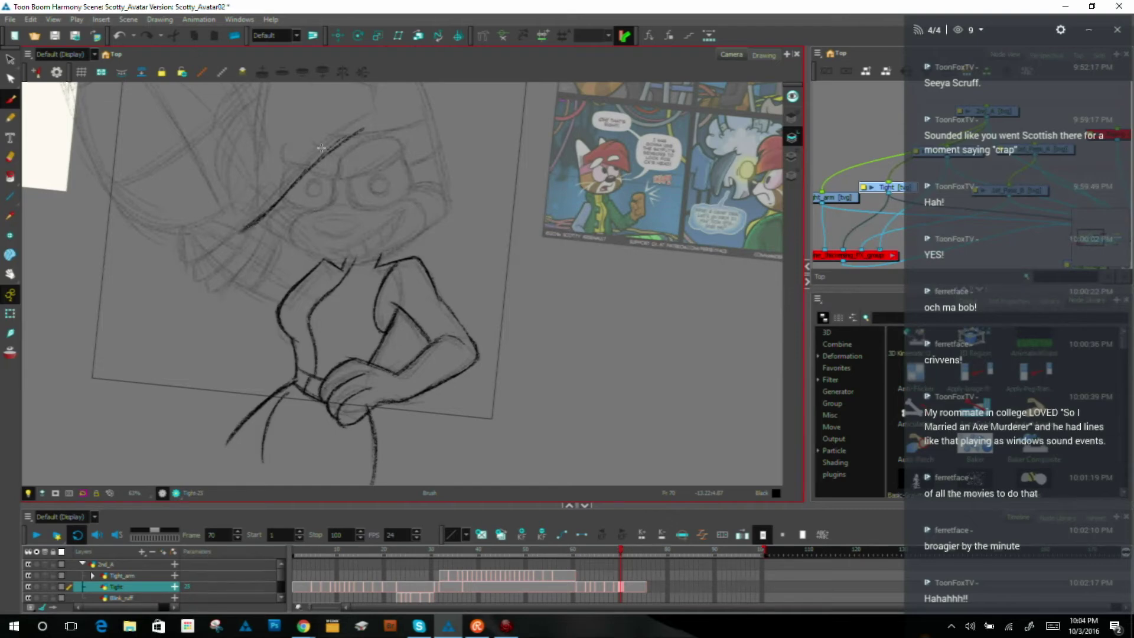
Step: Clean up the lower end of the slanted hairline with the Eraser
key("period")
key("comma")
left_click_drag(560, 230, 519, 369)
key("e")
mouse_move(209, 352)
left_mouse_down()
mouse_move(210, 339)
mouse_move(206, 353)
left_mouse_up()
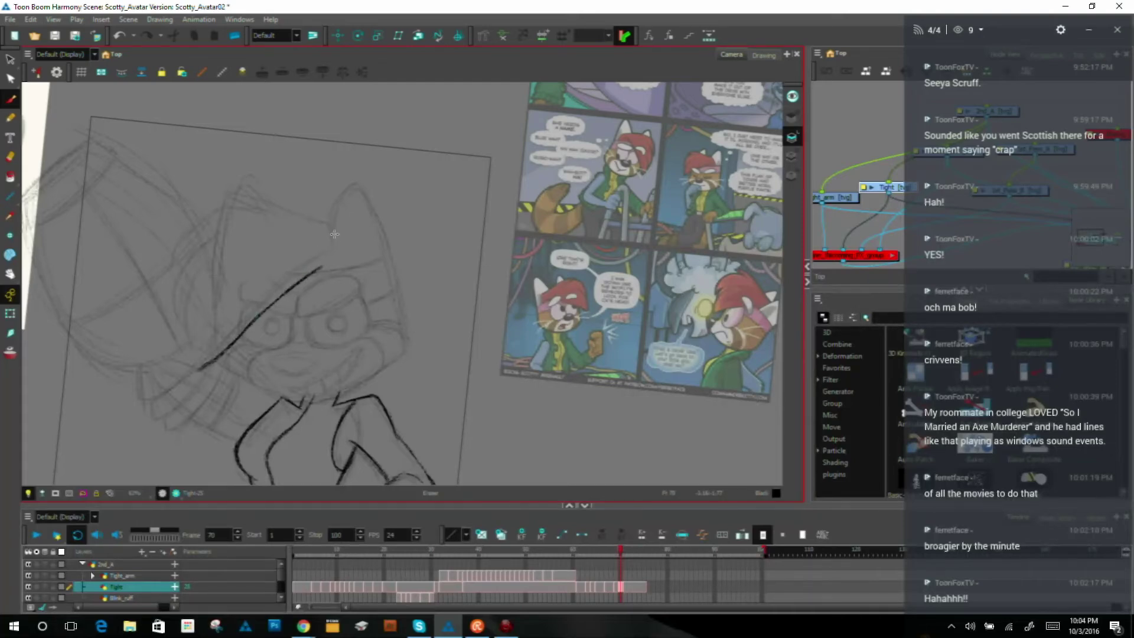
Step: Draw the inner edge and rounded tip of the pointed ear, rising from the upper end of the hairline
left_click_drag(444, 295, 365, 285)
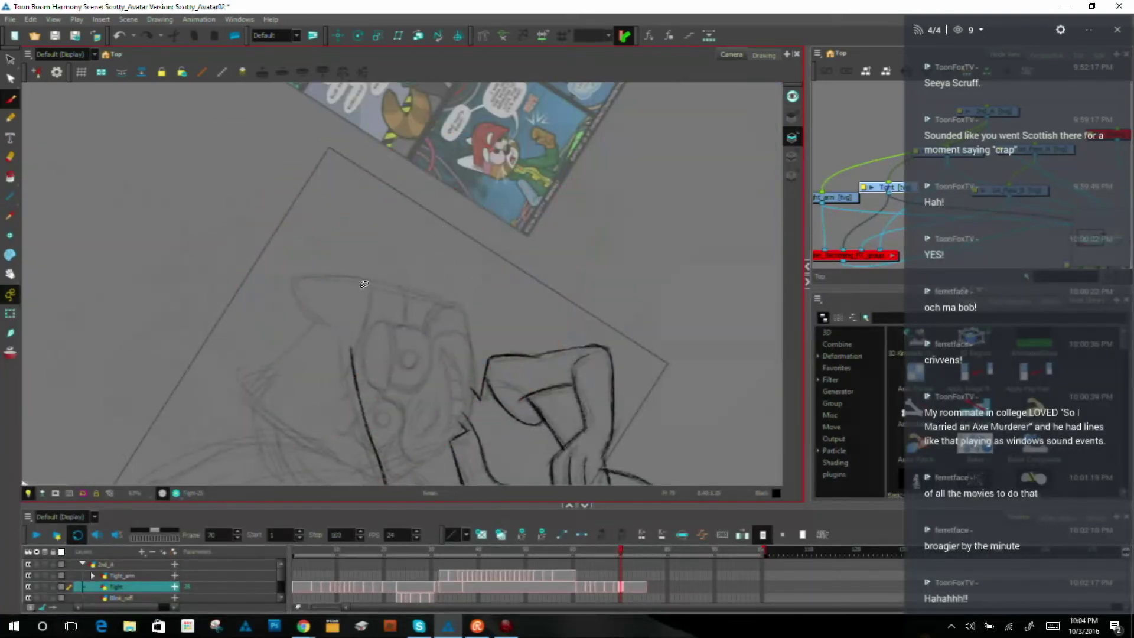
left_click_drag(562, 322, 476, 207)
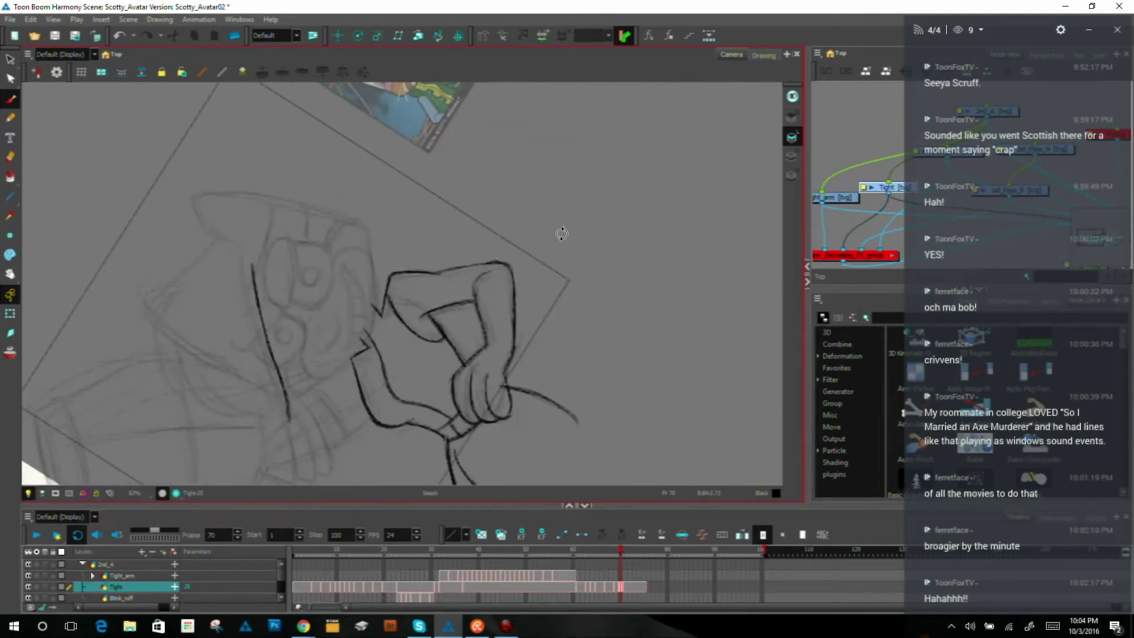
left_click_drag(559, 223, 578, 280)
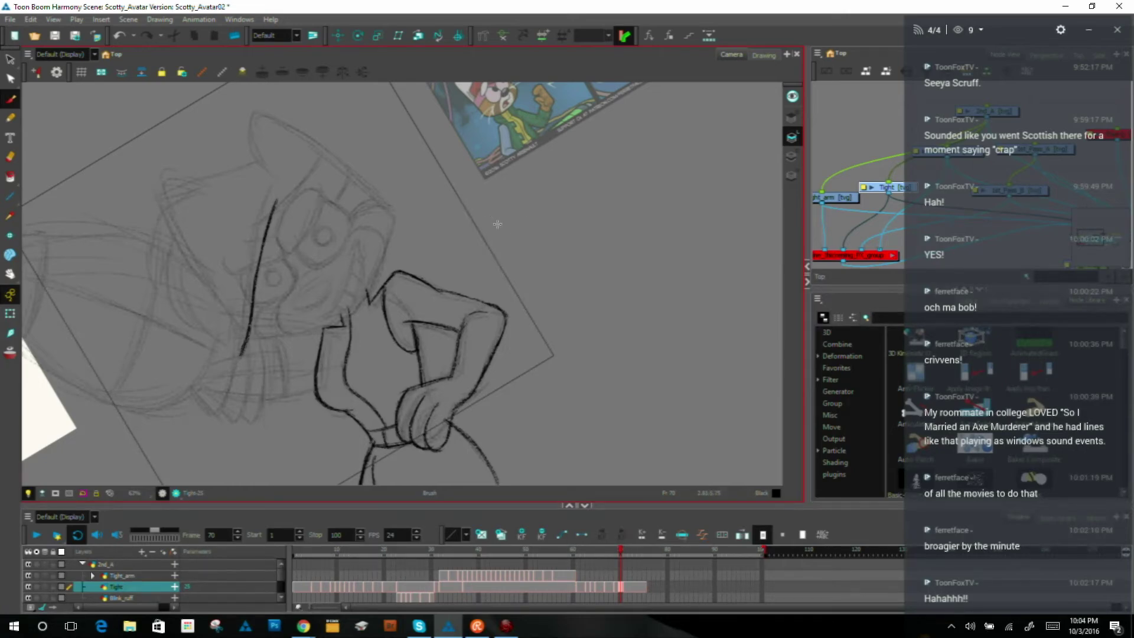
left_click_drag(569, 220, 578, 354)
left_click_drag(526, 85, 506, 154)
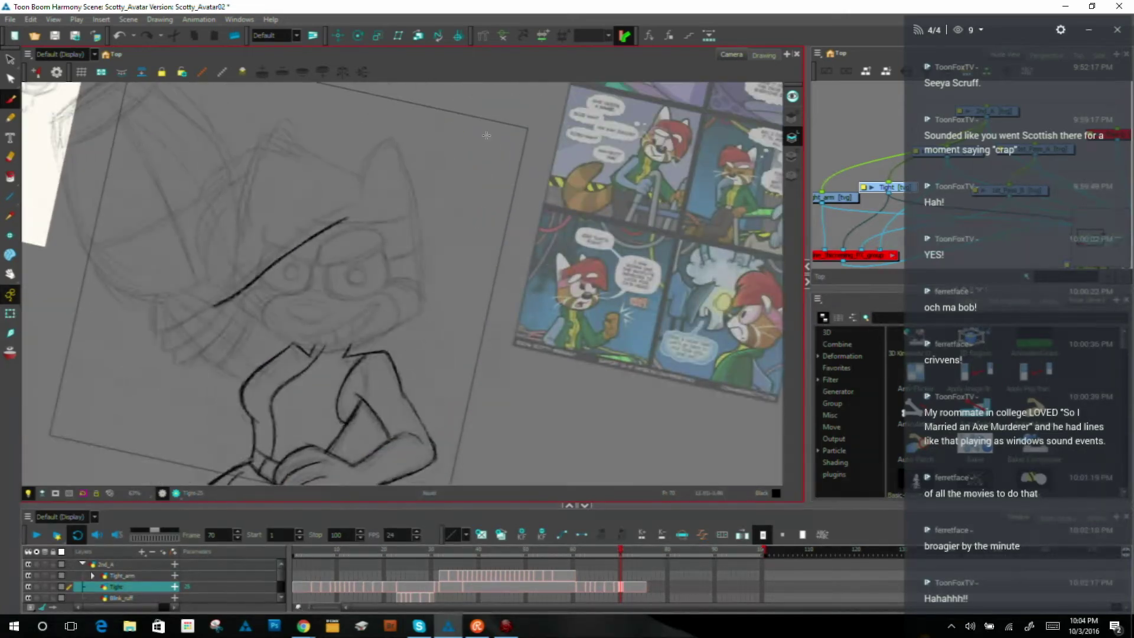
key("f")
key("g")
key("f")
key("g")
key("f")
key("g")
left_click_drag(355, 222, 375, 148)
mouse_move(356, 200)
left_mouse_down()
mouse_move(384, 136)
mouse_move(410, 182)
left_mouse_up()
Step: Draw the outer side of the head from the cheek up to the ear tip, comparing it with frame 69
key("f")
key("g")
key("f")
key("g")
key("comma")
key("period")
key("comma")
key("period")
key("comma")
key("period")
left_click_drag(428, 304, 404, 174)
mouse_move(416, 240)
left_mouse_down()
mouse_move(394, 153)
mouse_move(420, 250)
left_mouse_up()
mouse_move(410, 193)
left_mouse_down()
mouse_move(426, 299)
mouse_move(404, 171)
left_mouse_up()
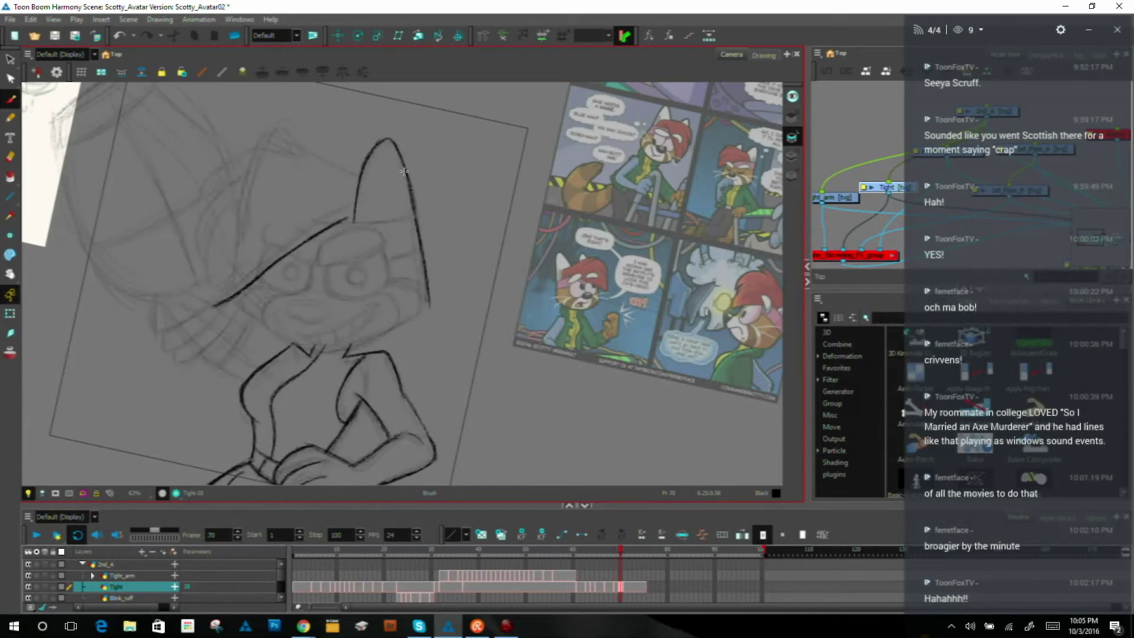
Step: Draw the jaw line from the neck up to the outer cheek corner and check it against frame 69
left_click_drag(543, 340, 558, 283)
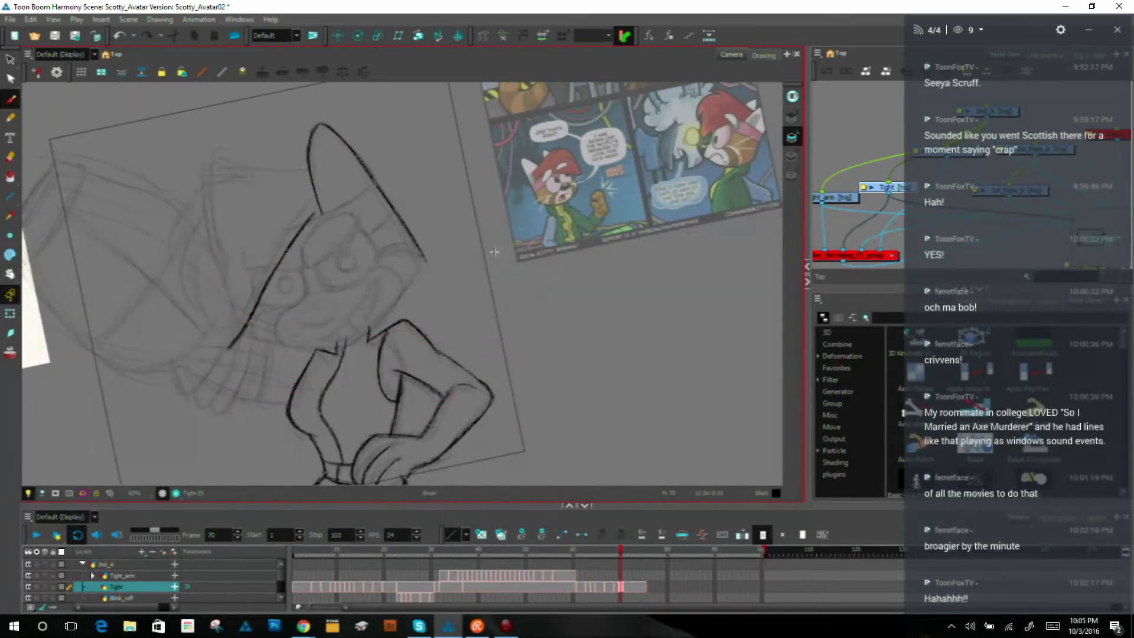
key("f")
key("f")
key("g")
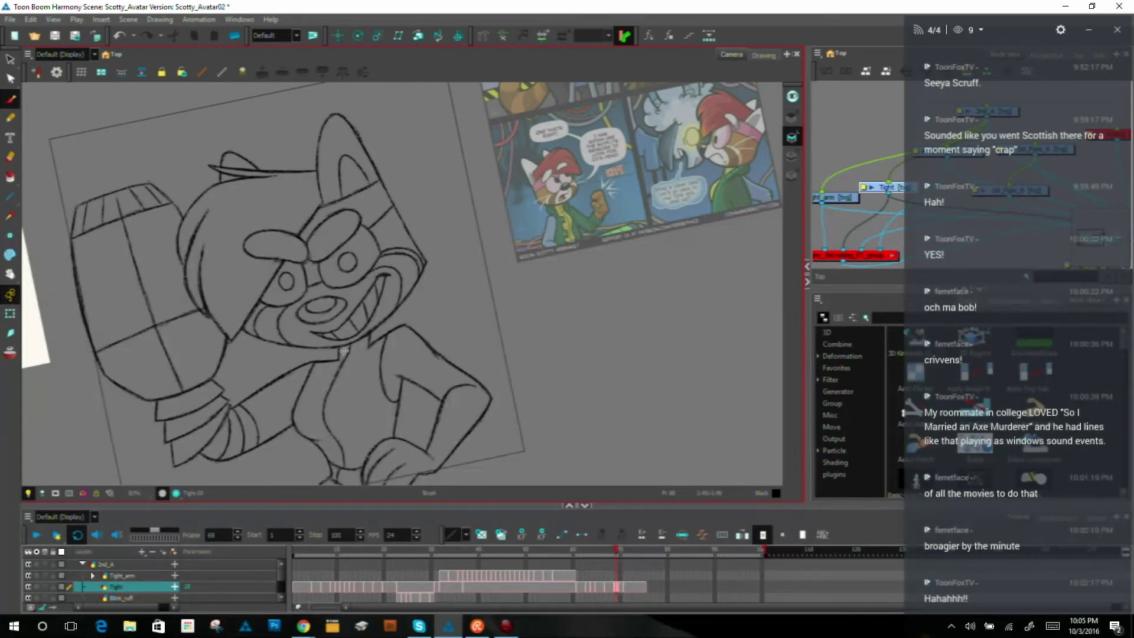
key("g")
key("period")
key("comma")
key("period")
key("comma")
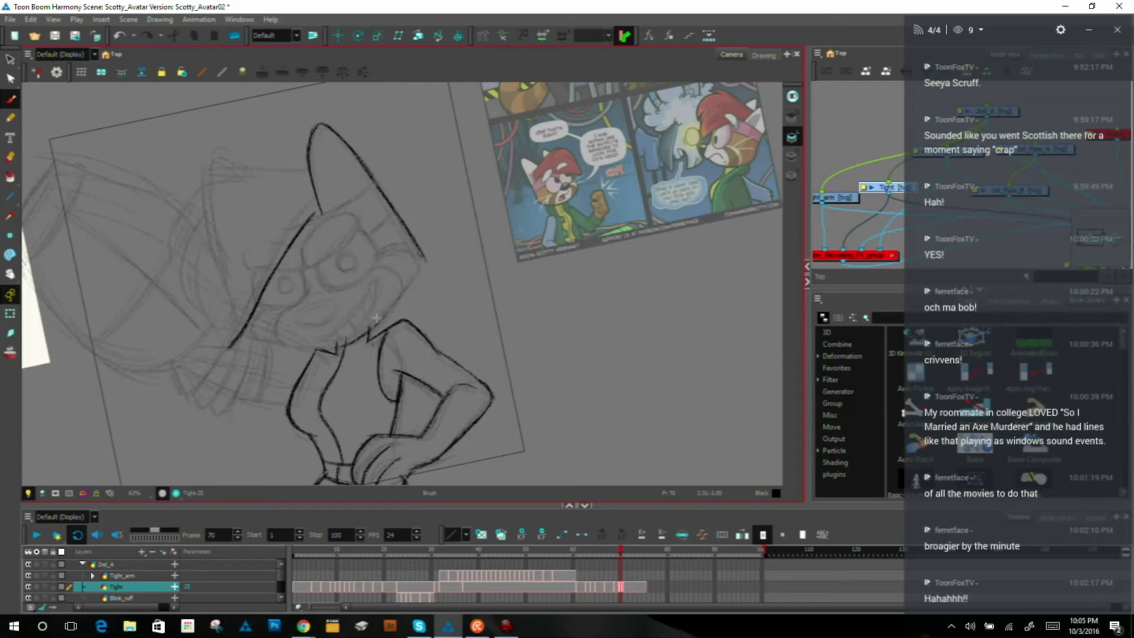
mouse_move(350, 344)
left_mouse_down()
mouse_move(382, 322)
mouse_move(426, 253)
left_mouse_up()
key("comma")
key("period")
key("comma")
key("period")
key("comma")
key("period")
key("comma")
key("period")
key("comma")
key("period")
key("comma")
key("period")
Step: Draw the other side of the face from the chin up to the slanted hairline, matching frame 69
left_click_drag(393, 264, 605, 367)
key("comma")
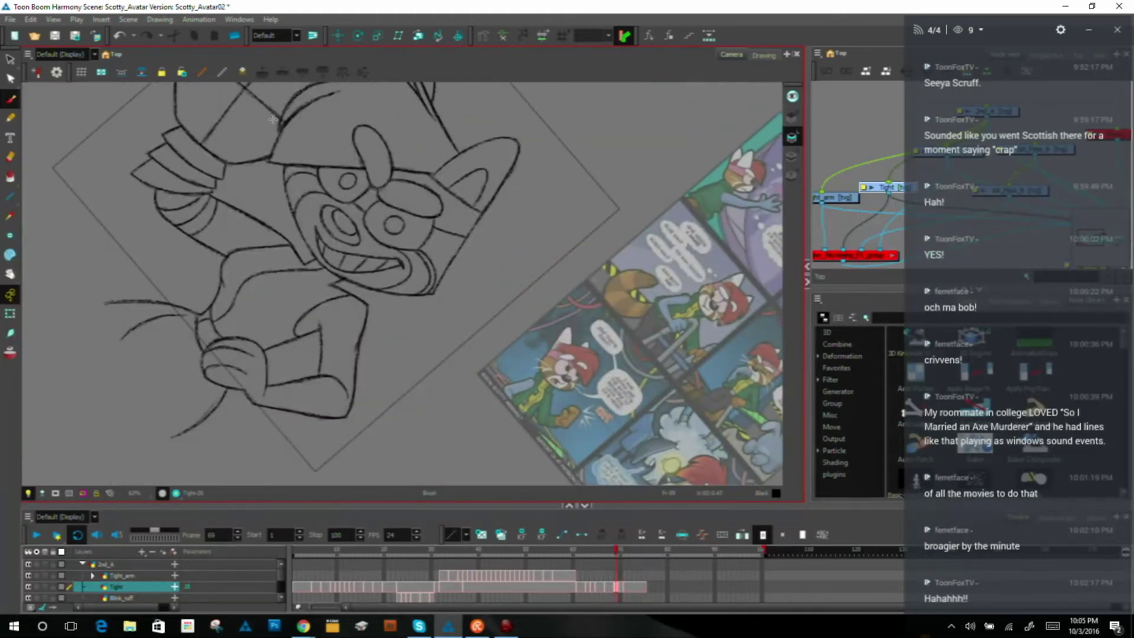
key("period")
key("comma")
key("period")
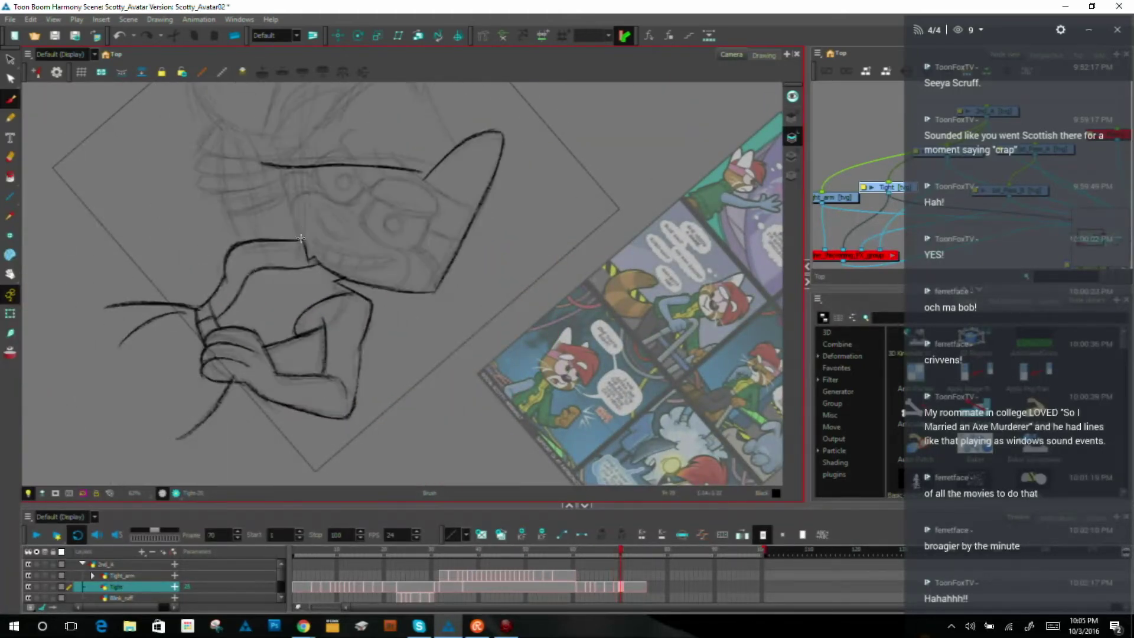
key("comma")
key("period")
key("comma")
key("period")
left_click_drag(311, 252, 280, 164)
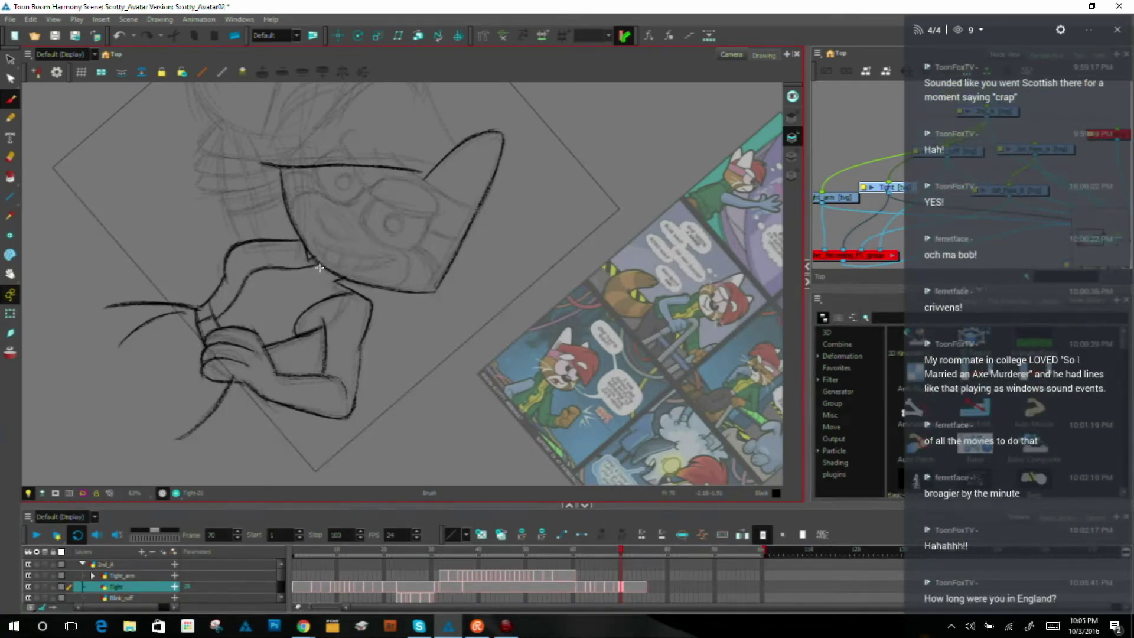
key("f")
key("g")
key("f")
key("g")
Step: Draw the outer oval of the nose on the muzzle, flipping against frame 69 to match its placement
mouse_move(716, 291)
left_mouse_down("ctrl+alt")
mouse_move(707, 225)
mouse_move(630, 131)
mouse_move(561, 114)
mouse_move(635, 232)
mouse_move(626, 217)
left_mouse_up("ctrl+alt")
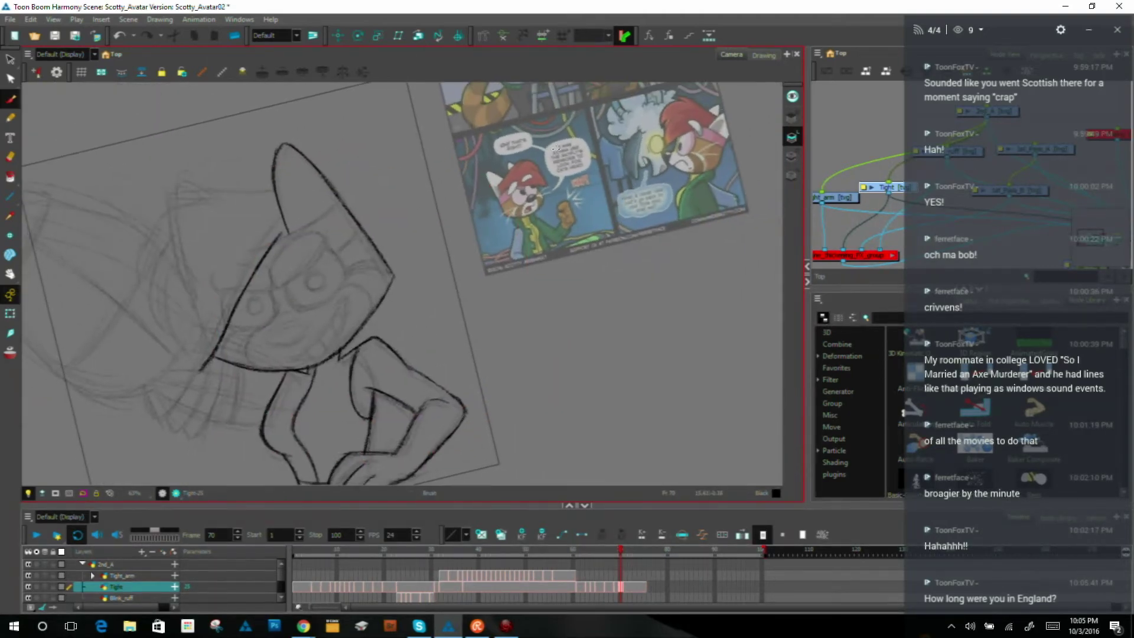
key("f")
key("g")
key("f")
key("g")
left_click(10, 353)
left_click(9, 353)
key("f")
key("g")
key("f")
key("g")
left_click_drag(286, 348, 310, 331)
key("period")
key("comma")
key("period")
key("comma")
key("period")
key("comma")
key("period")
key("comma")
key("period")
key("comma")
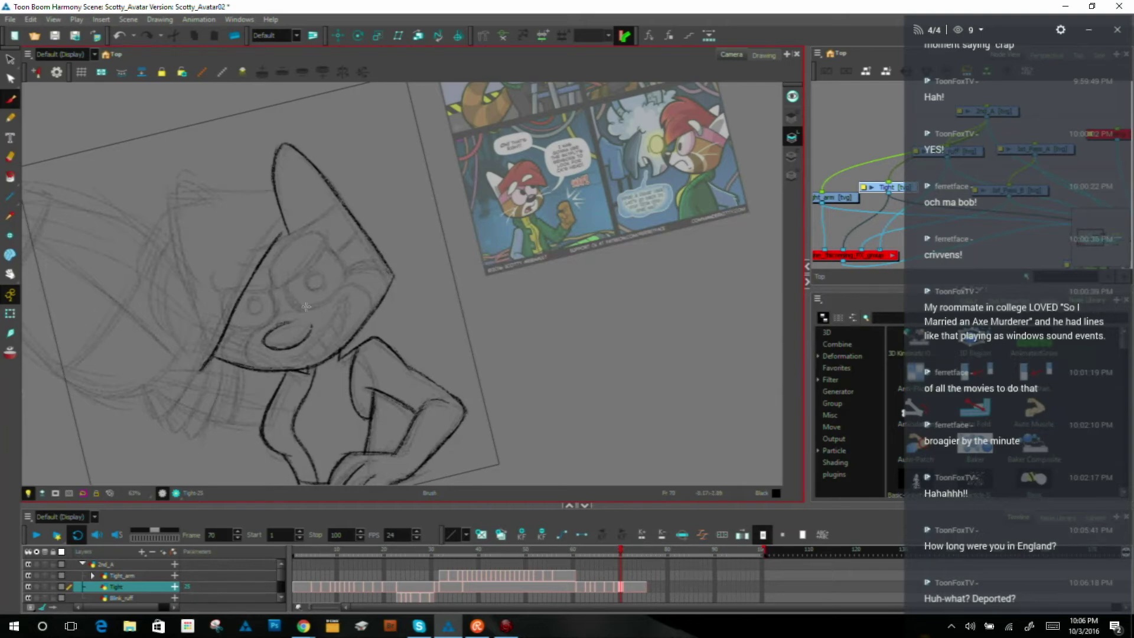
Step: Draw the smaller oval inside the nose, flipping between frames 69 and 70 to match it
key("comma")
key("period")
key("comma")
key("period")
key("comma")
key("period")
key("comma")
key("period")
key("comma")
key("period")
key("comma")
key("period")
key("comma")
key("period")
key("comma")
key("period")
key("comma")
key("period")
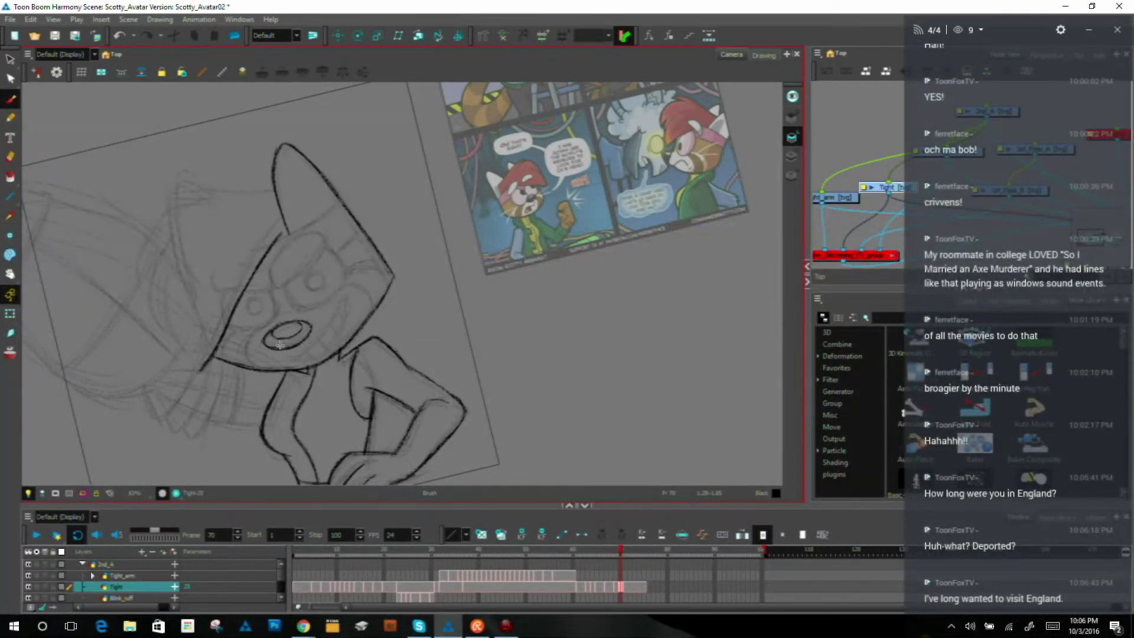
key("comma")
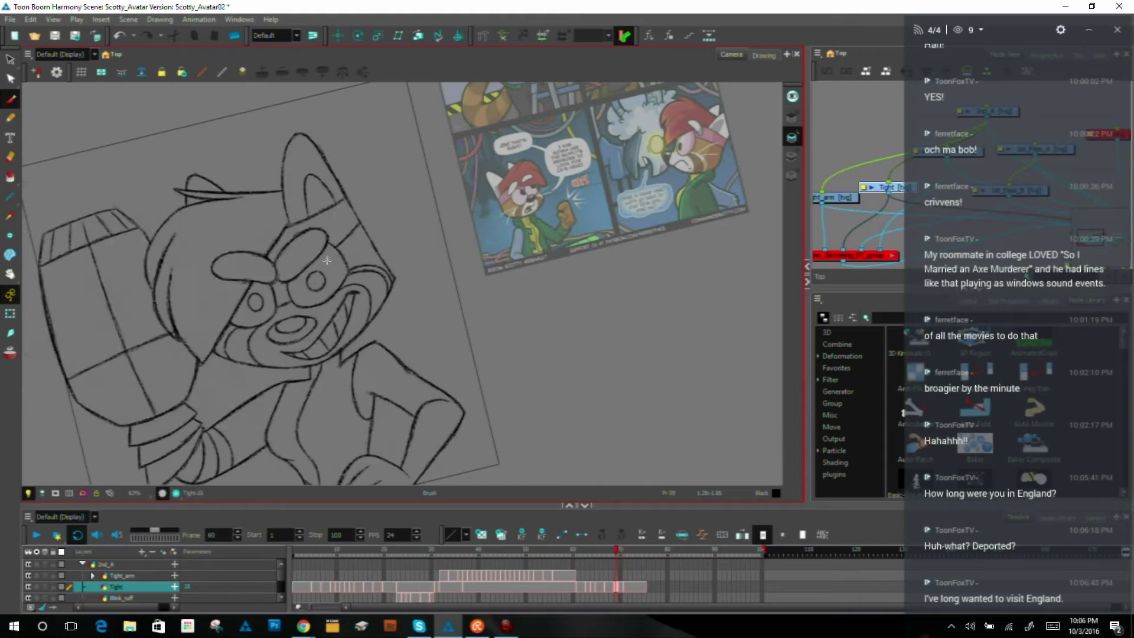
key("period")
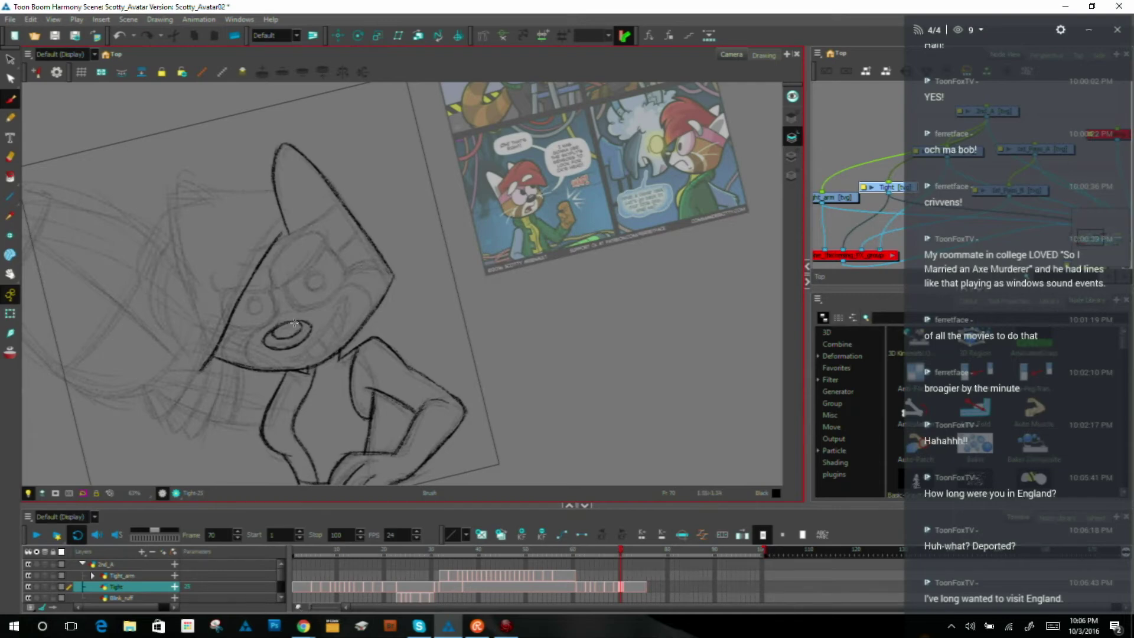
Step: Draw the upper line of the grin below the nose on frame 70, flipping against frame 69 to match its curve
key("comma")
key("period")
key("comma")
key("period")
key("comma")
key("period")
key("comma")
key("period")
key("comma")
key("period")
key("comma")
key("period")
key("comma")
key("period")
left_click_drag(341, 303, 355, 299)
key("comma")
key("period")
key("comma")
key("period")
key("comma")
key("period")
key("comma")
key("period")
key("comma")
key("period")
key("comma")
key("period")
key("comma")
key("period")
Step: Draw the lower lip line of the grin from beneath the nose to the mouth corner, checking it against frame 69
left_click_drag(456, 230, 502, 384)
key("comma")
key("period")
key("comma")
key("period")
key("comma")
key("period")
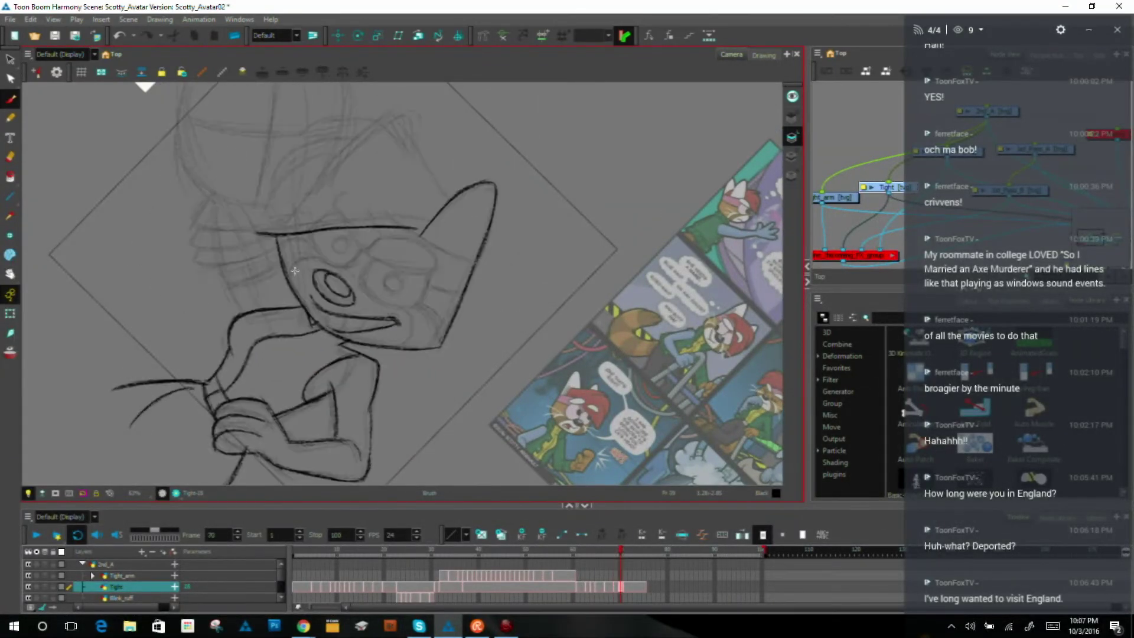
key("comma")
key("period")
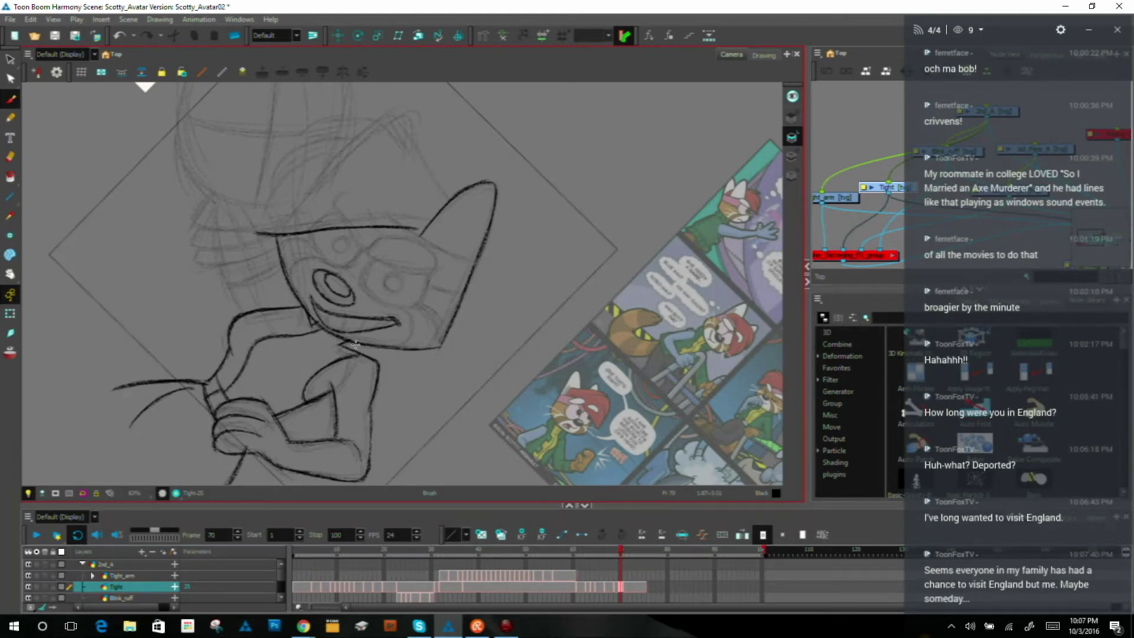
Step: Draw and tidy the first tooth line inside the grin, flipping between frames 69 and 70 to match its position
key(".")
key(".")
key(".")
key("comma")
key("period")
key("comma")
key("period")
key("comma")
key("period")
key("comma")
key("period")
key("comma")
key("period")
key("comma")
key("period")
key("comma")
key("period")
key("comma")
key("period")
key("alt+s")
left_click(361, 325)
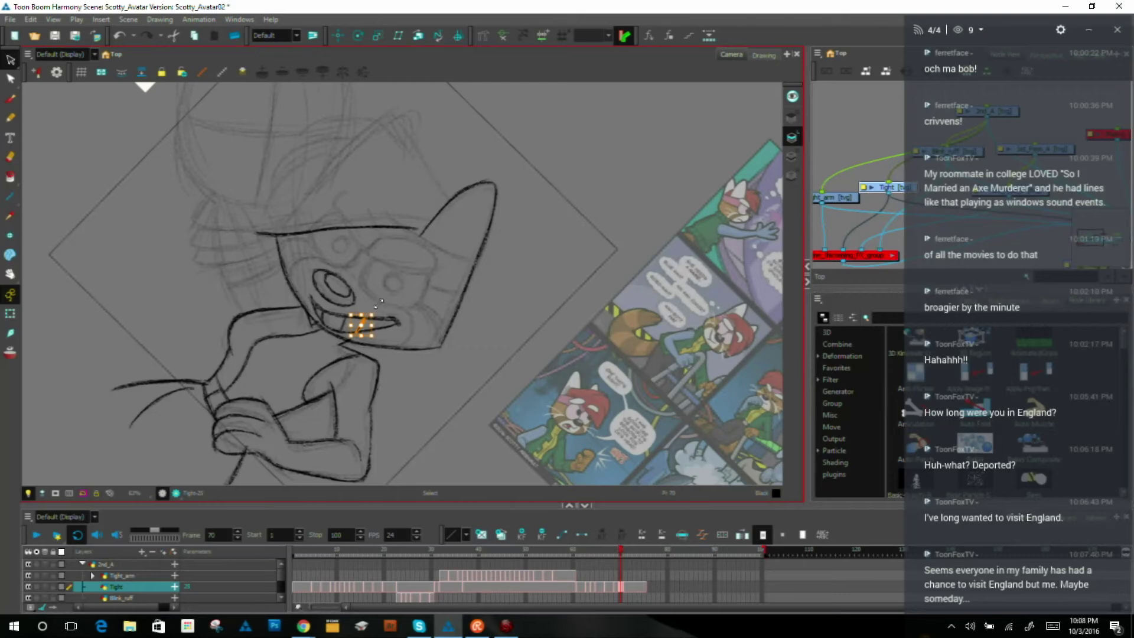
left_click(379, 253)
key("comma")
key("period")
key("alt+b")
key("comma")
key("period")
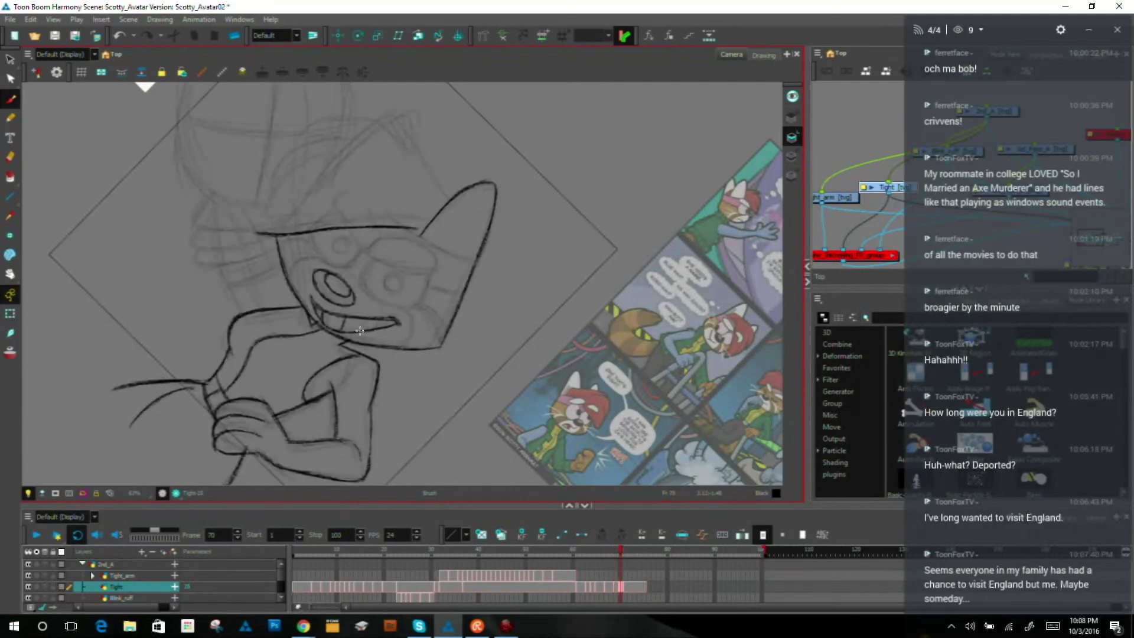
Step: Draw the remaining tooth lines across the grin, comparing them with frame 69
key("comma")
key("period")
key("comma")
key("period")
key("comma")
key("period")
key("comma")
key("period")
key("comma")
key("period")
key("shift+x")
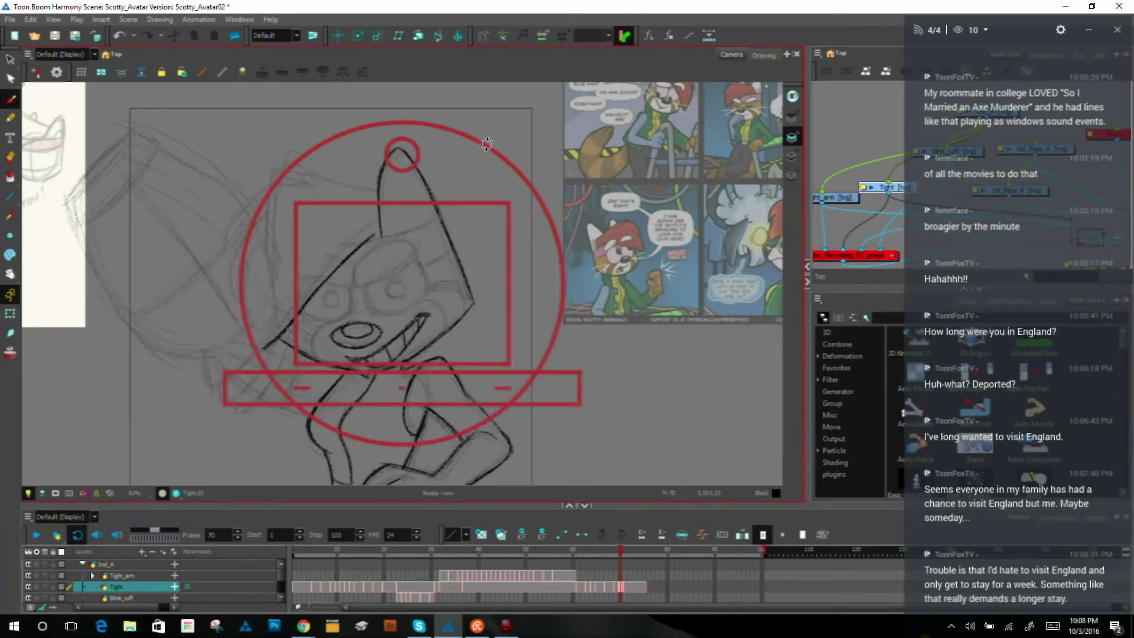
Step: Draw the line across the base of the large ear from the slanted hairline to the outer head edge
left_click_drag(486, 143, 545, 168)
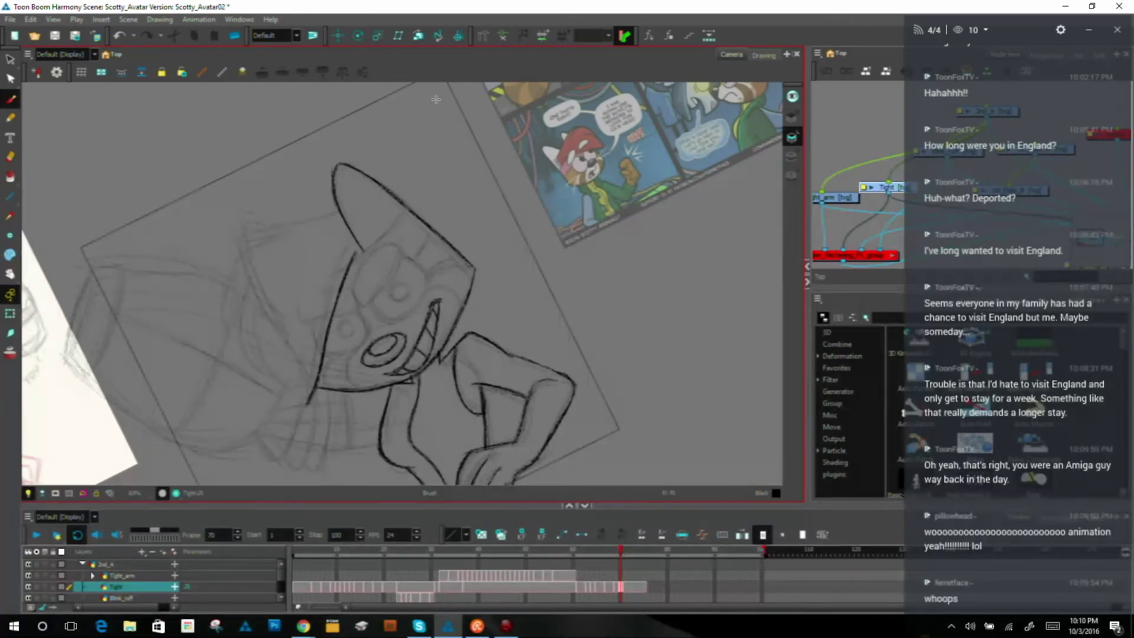
left_click_drag(646, 349, 655, 233)
left_click_drag(429, 239, 376, 307)
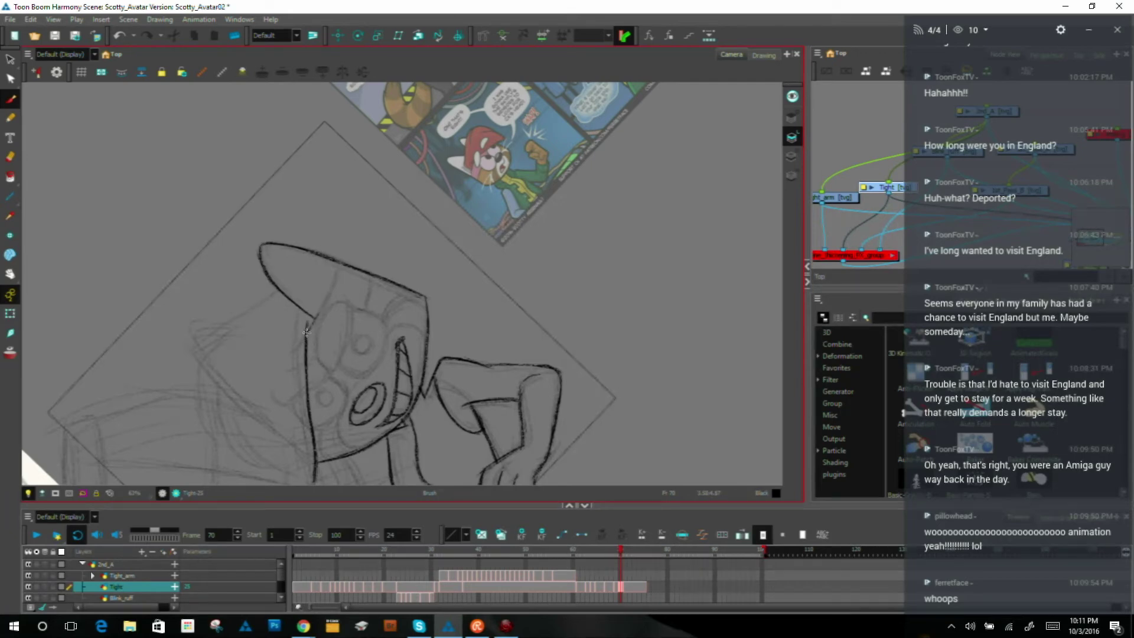
mouse_move(334, 273)
left_mouse_down()
mouse_move(317, 319)
mouse_move(334, 267)
left_mouse_up()
key("f")
key("g")
key("f")
key("g")
left_click_drag(310, 330, 334, 264)
key("period")
key("comma")
key("comma")
key("period")
Step: Draw the short marking line on the side of the head below the ear-base line, matching frame 69
left_click_drag(365, 293, 361, 310)
key("comma")
key("period")
key("comma")
key("period")
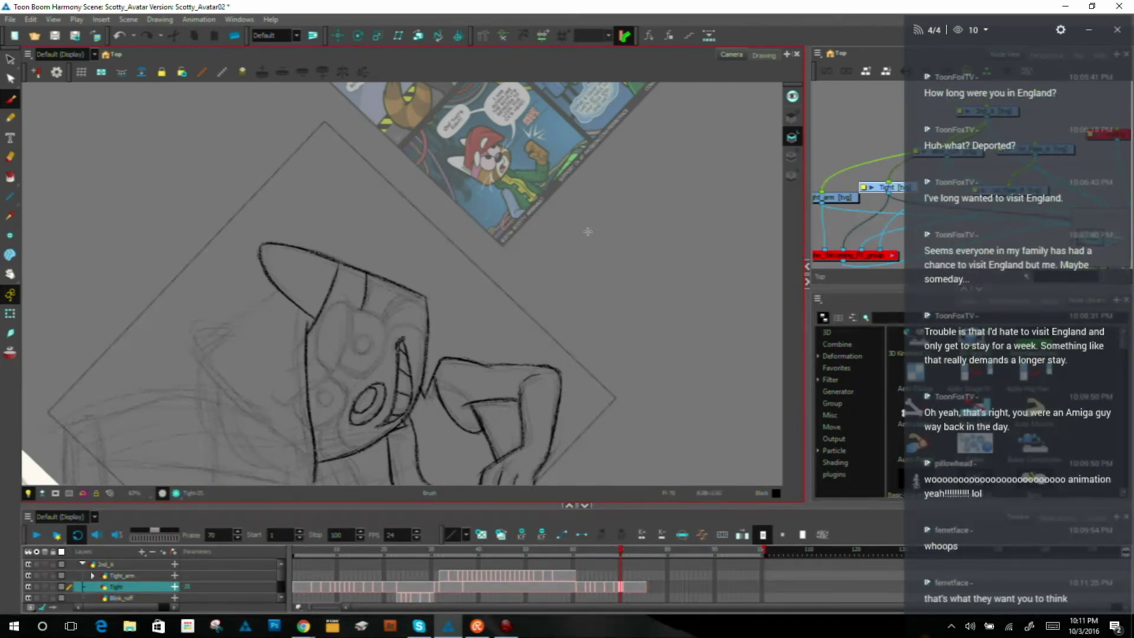
Step: Draw both sides of the pointed inner-ear shape inside the large ear, flipping against frame 69 for placement
mouse_move(601, 230)
left_mouse_down()
mouse_move(593, 385)
mouse_move(595, 335)
left_mouse_up()
key(".")
key(".")
left_click_drag(338, 233, 342, 196)
key(".")
key("comma")
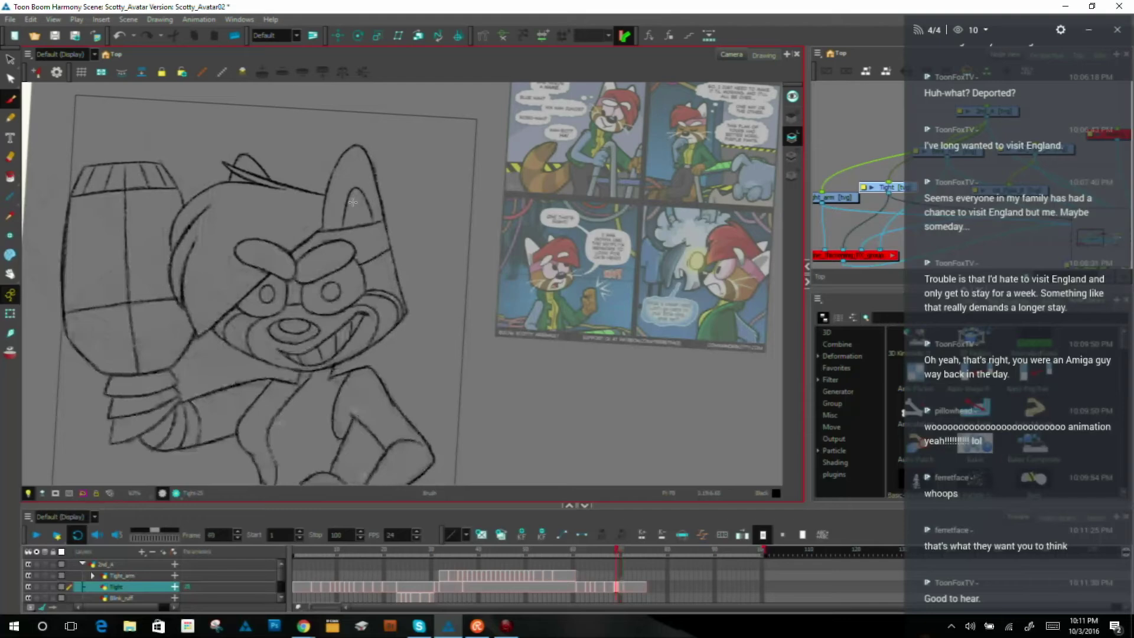
key("period")
key("comma")
key("period")
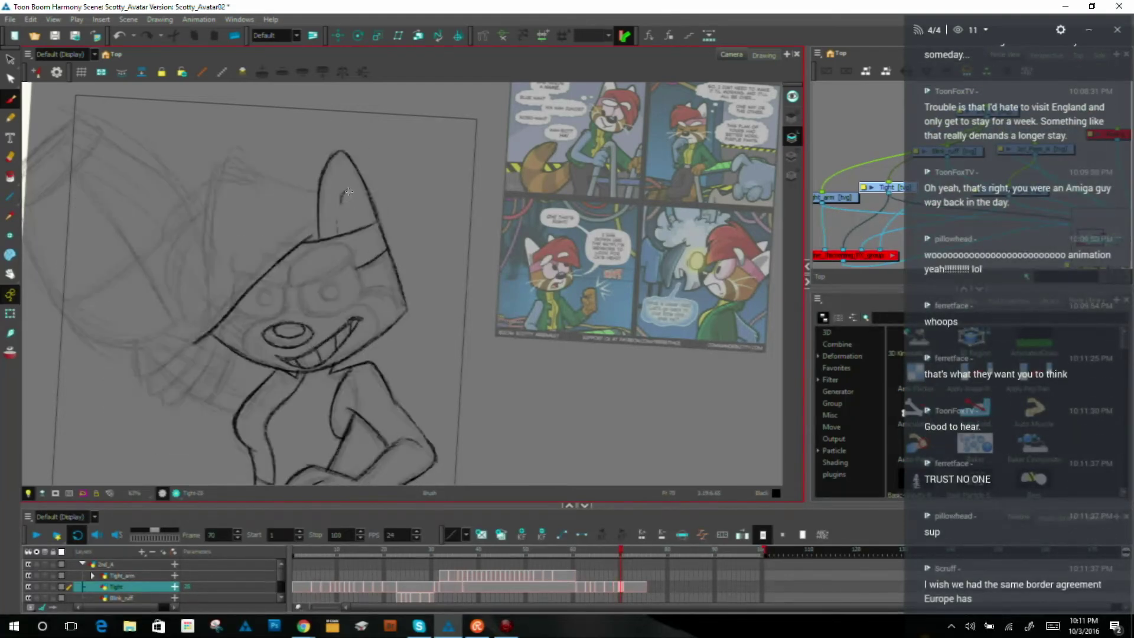
key("comma")
key("period")
key("comma")
key("period")
left_click_drag(350, 194, 363, 221)
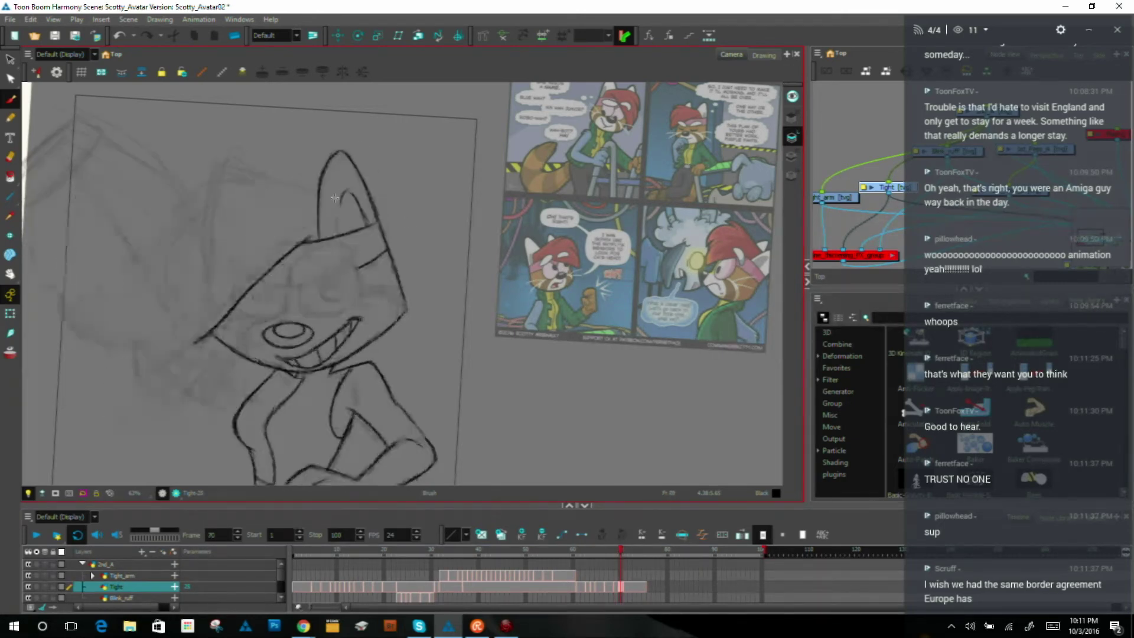
mouse_move(336, 215)
left_mouse_down()
mouse_move(348, 191)
mouse_move(364, 227)
left_mouse_up()
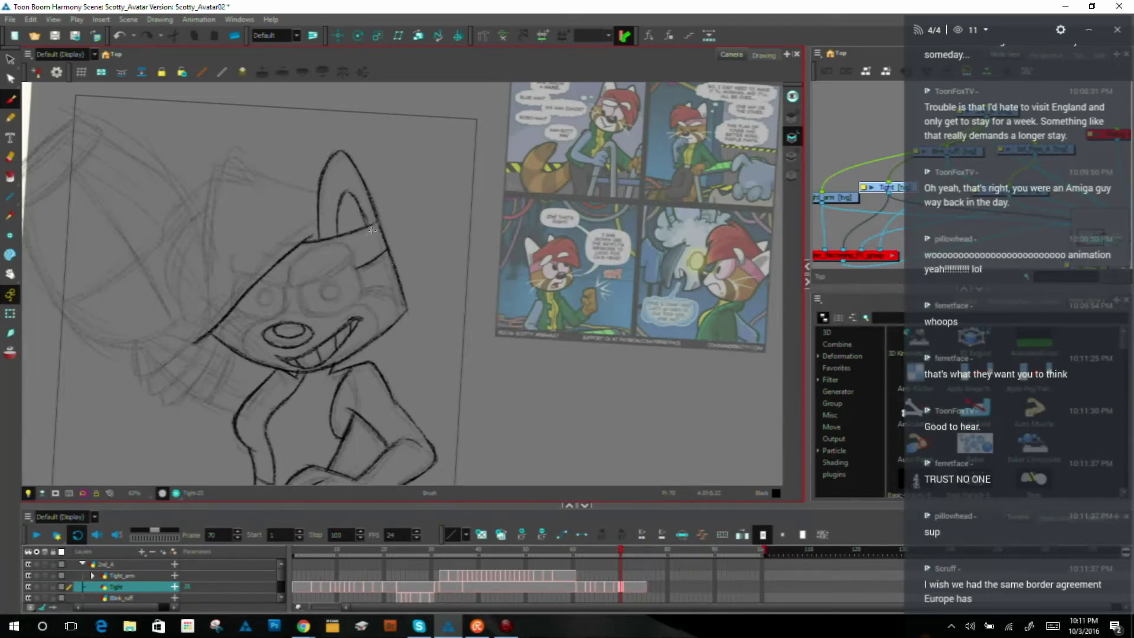
Step: Delete the surplus strokes along the outer side of the inner ear and return to the Brush tool
key("alt+s")
left_click(365, 208)
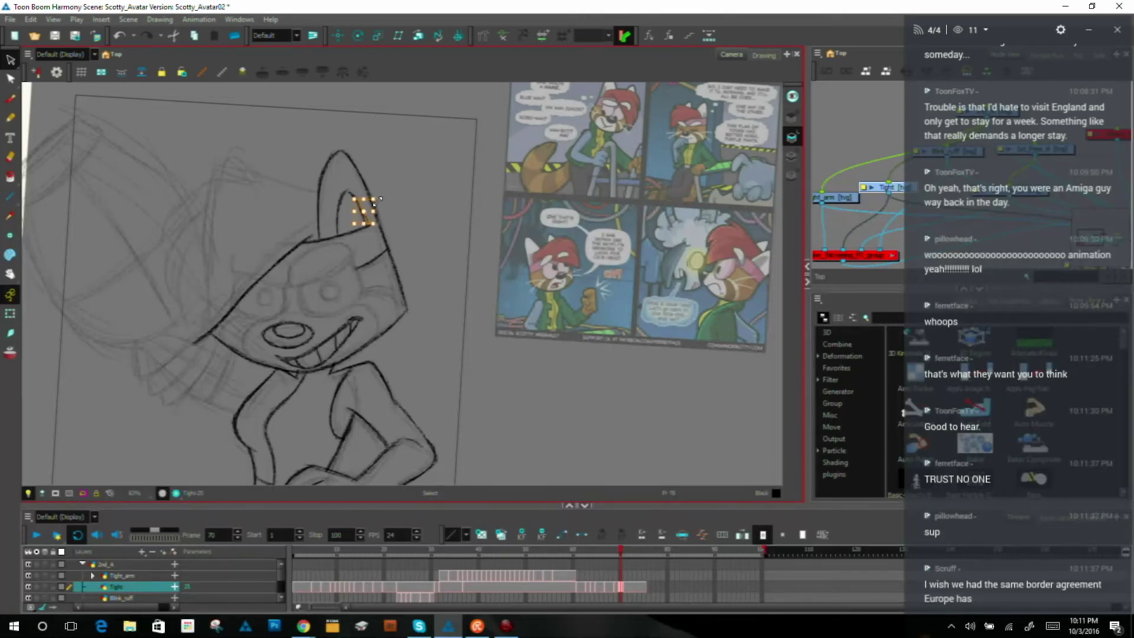
key("Delete")
left_click(364, 215)
key("Delete")
left_click(10, 99)
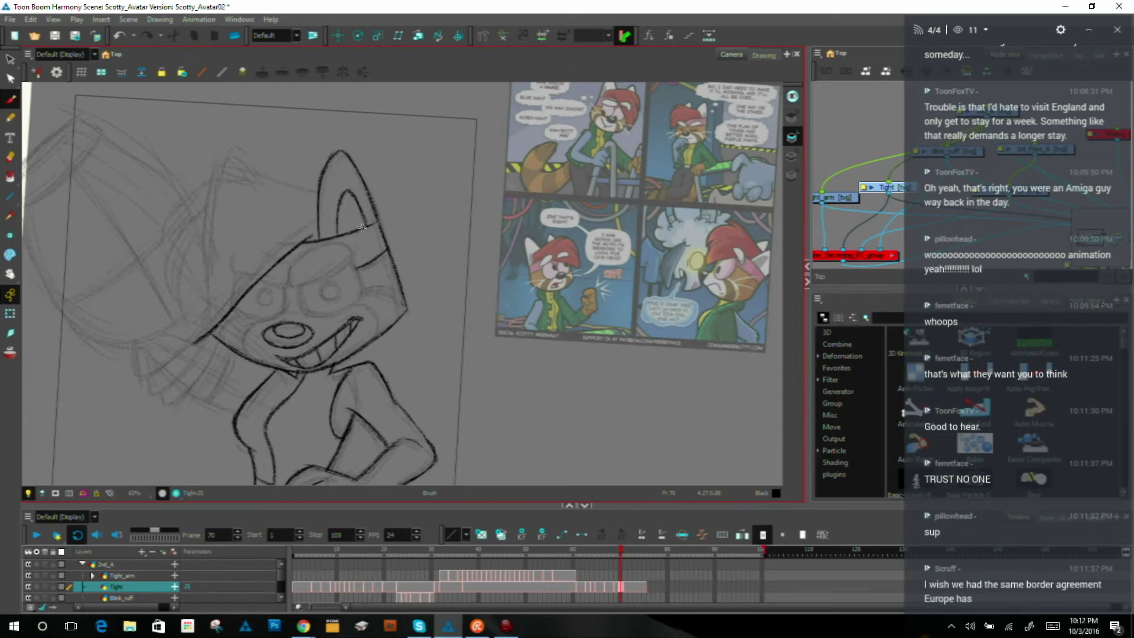
Step: Flip through frames 66 to 69 to examine how the eyebrows and brow crease move
key(".")
key(".")
key("comma")
key("comma")
key("comma")
key("comma")
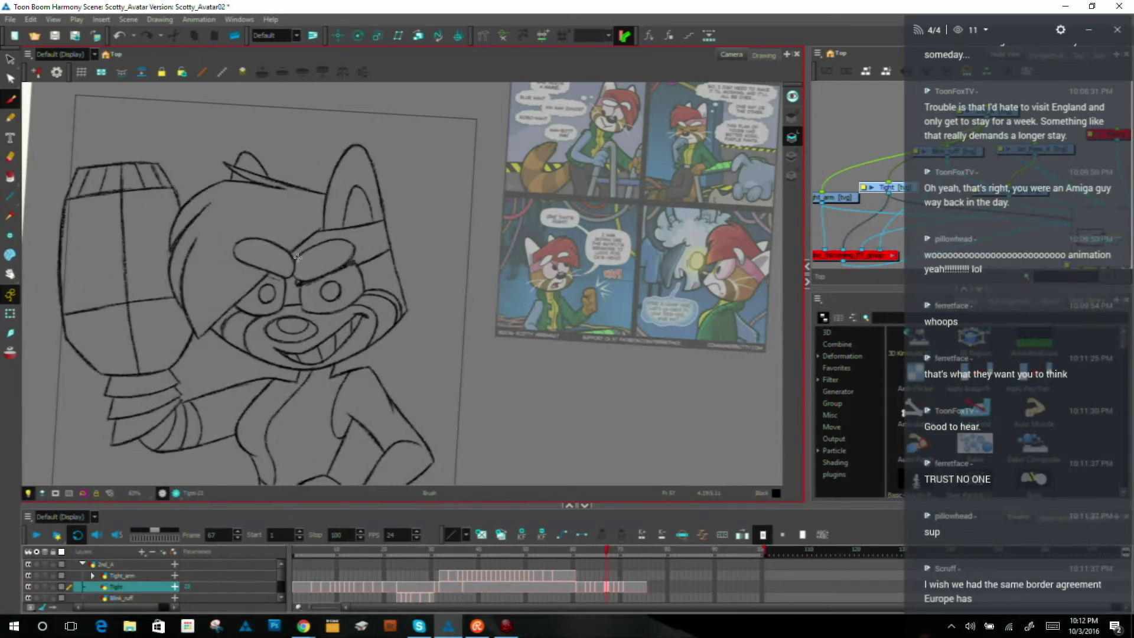
key("period")
key("period")
key("comma")
key("comma")
key("comma")
key("comma")
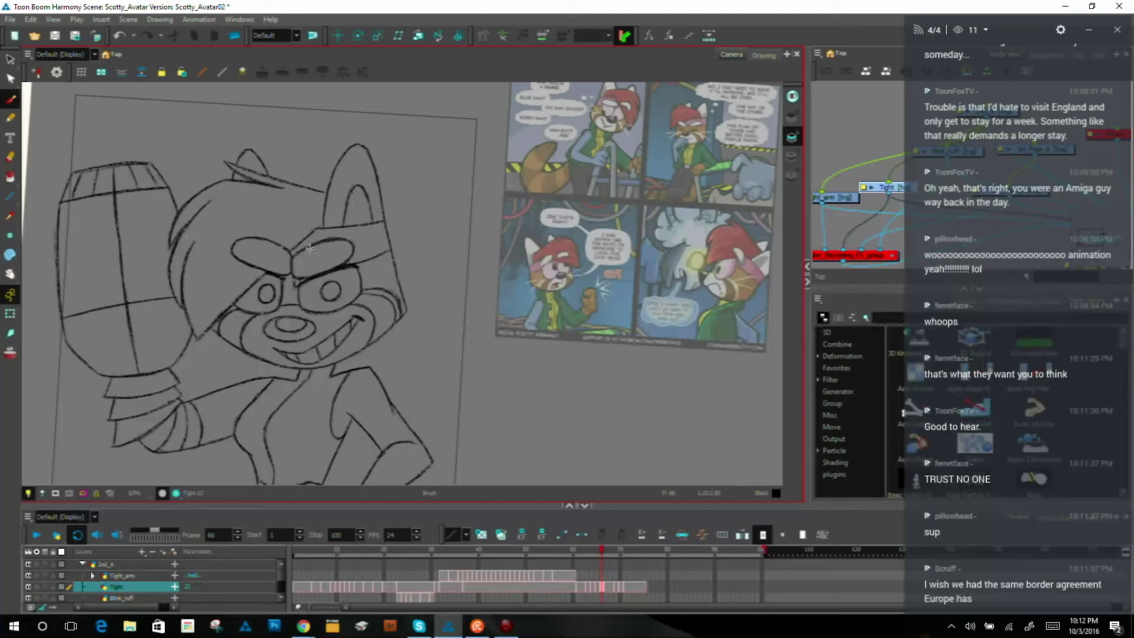
key("period")
key("period")
key("period")
key("period")
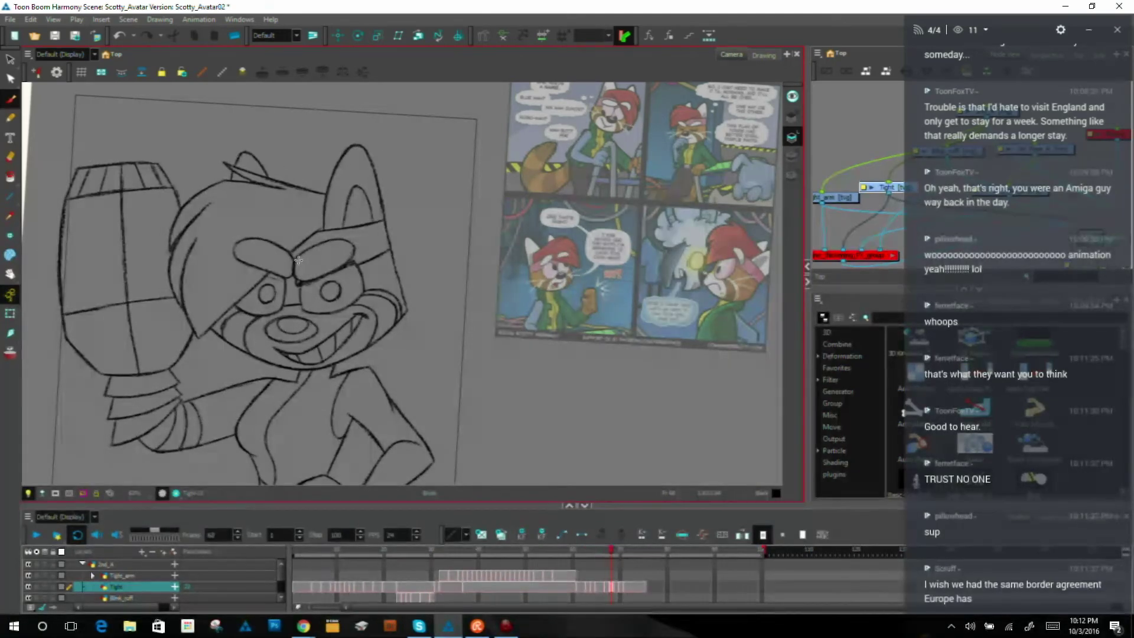
key("period")
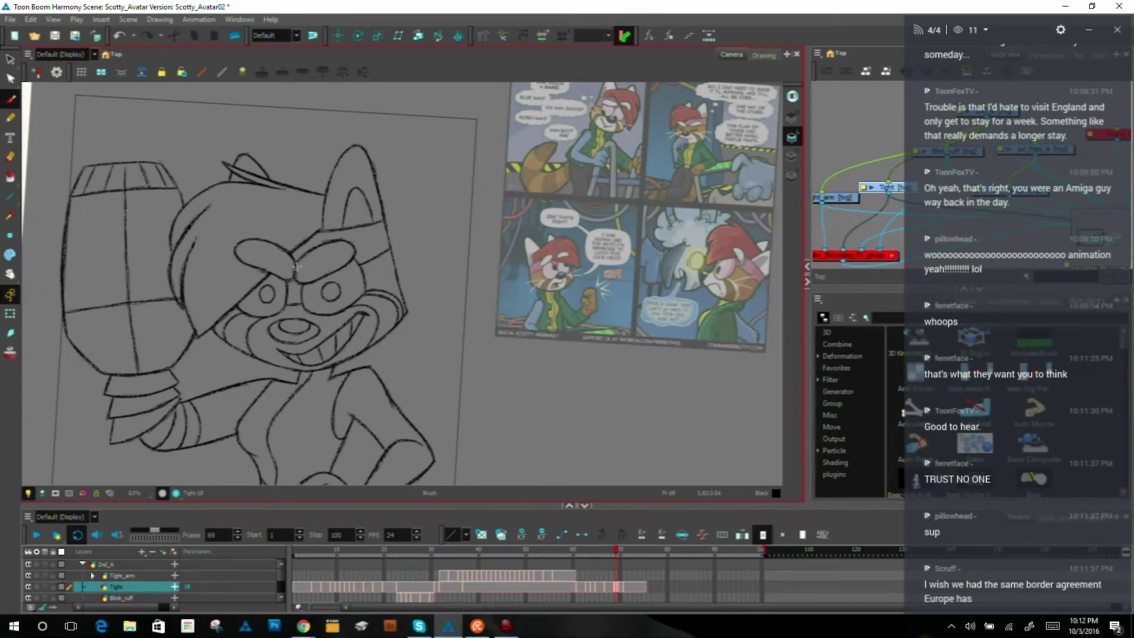
Step: Draw the inner curve of the eyebrow nearest the large ear on frame 70, flipping against frame 69 for placement
key("comma")
key("period")
key("period")
key("comma")
key("period")
key("comma")
key("period")
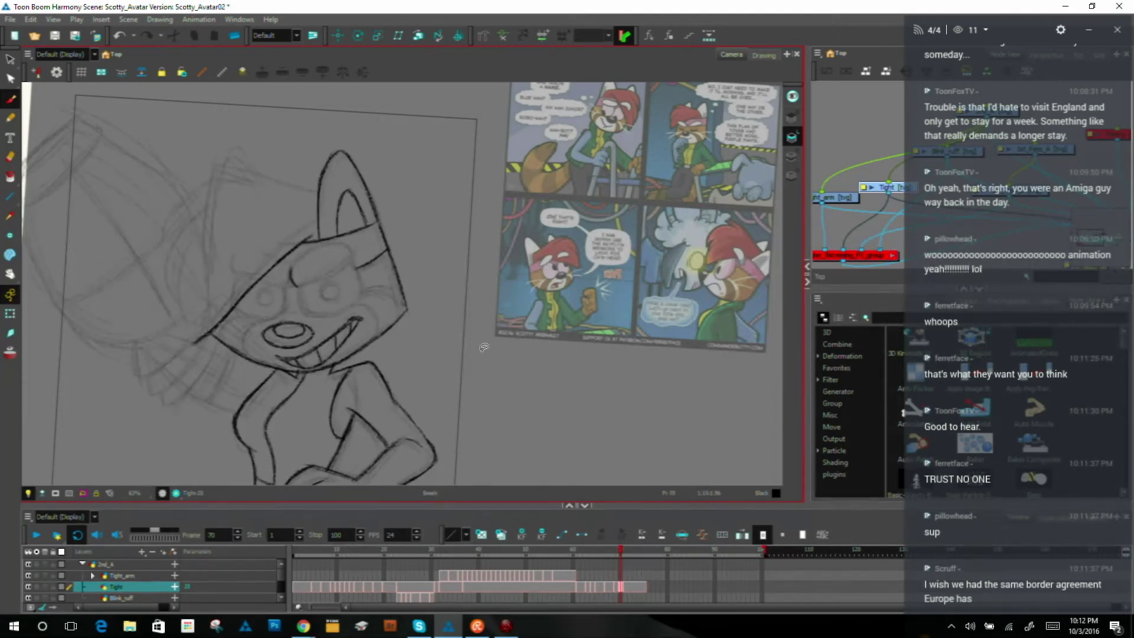
Step: Close the rounded oval outline of the eyebrow below the large ear on frame 70, comparing its shape with frame 69
left_click_drag(477, 342, 474, 233)
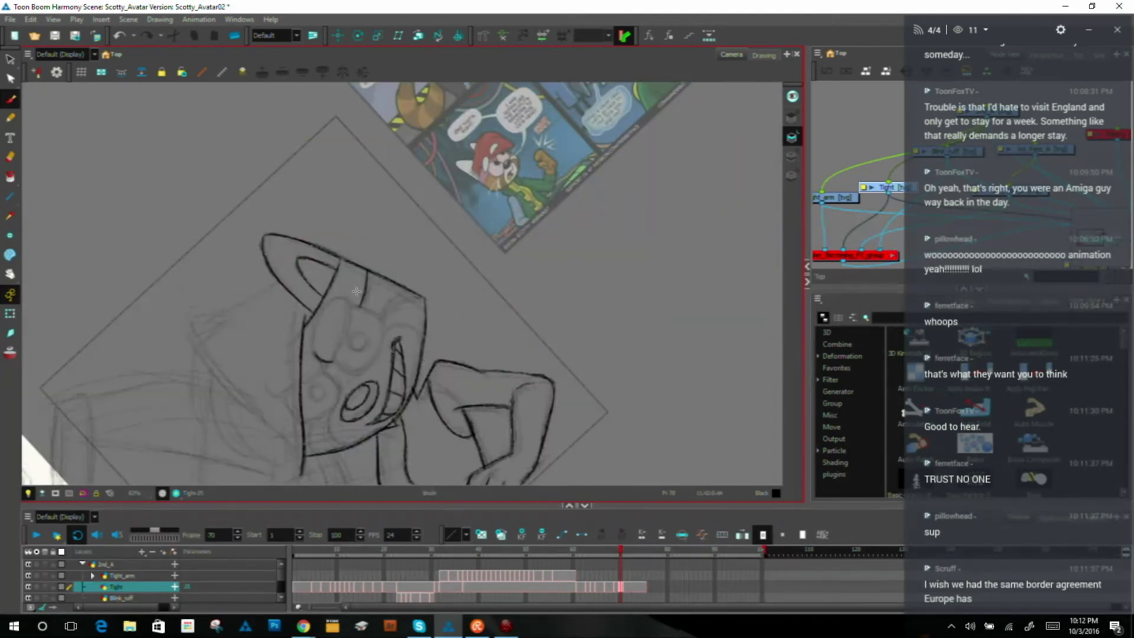
key("comma")
key("period")
key("comma")
key("period")
key("comma")
key("period")
key("comma")
key("period")
key("comma")
left_click_drag(342, 342, 349, 298)
key("comma")
key("period")
left_click_drag(343, 341, 345, 294)
key("period")
key("comma")
key("comma")
key("period")
key("period")
key("comma")
key("comma")
key("period")
key("comma")
key("period")
key("comma")
key("period")
key("comma")
key("period")
key("comma")
key("period")
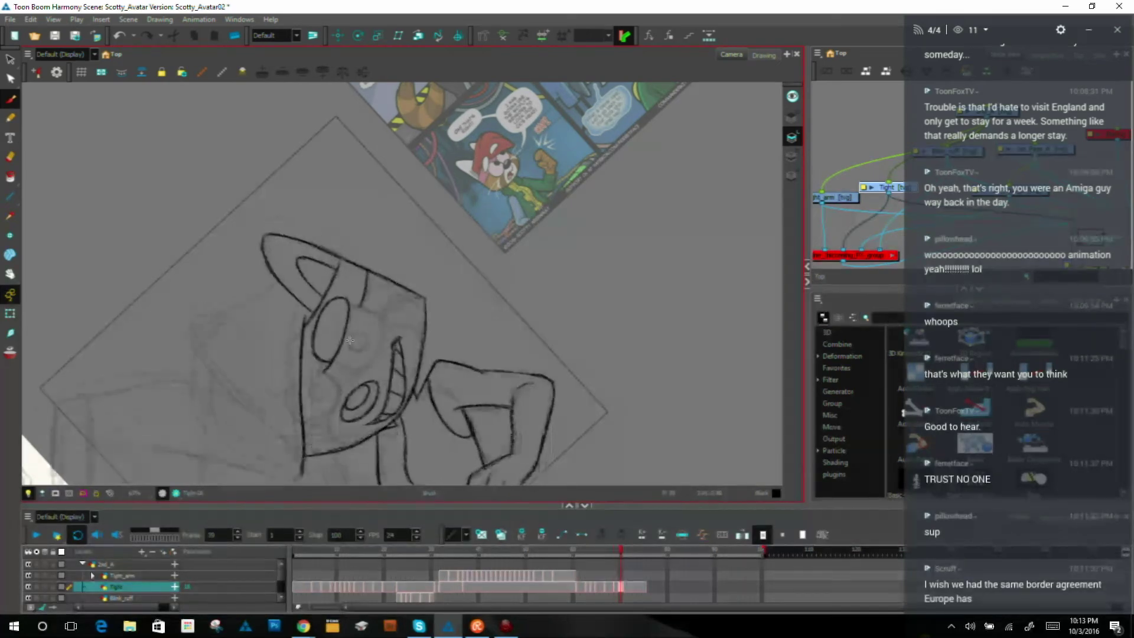
Step: Flip back through frames 69 to 63 and forward again to examine how the eyebrows and brow crease move
key("comma")
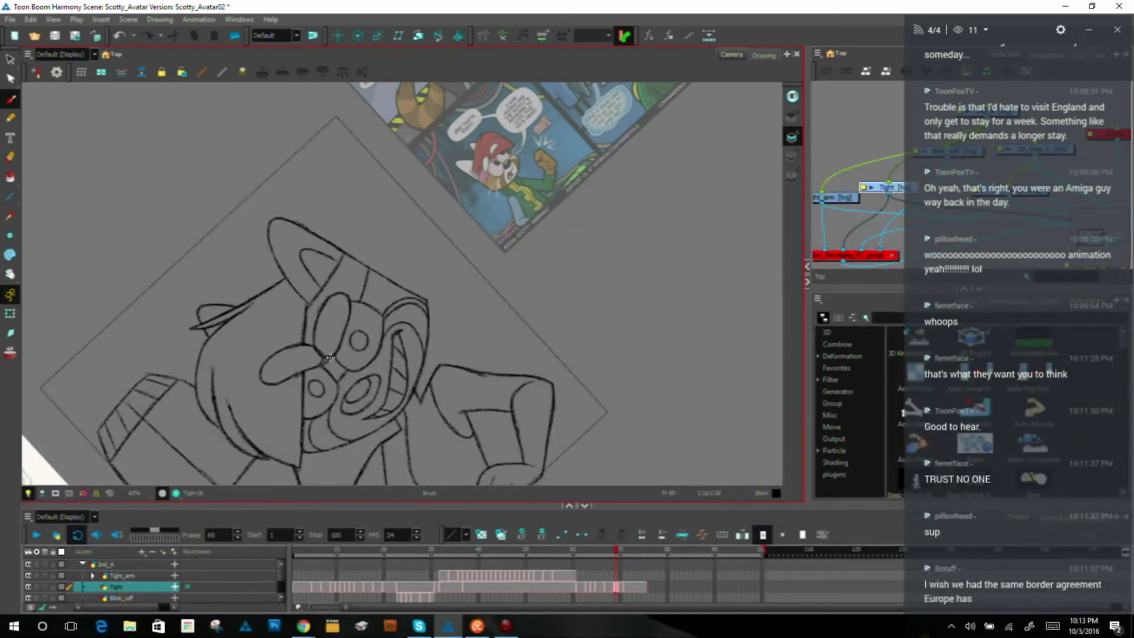
key("comma")
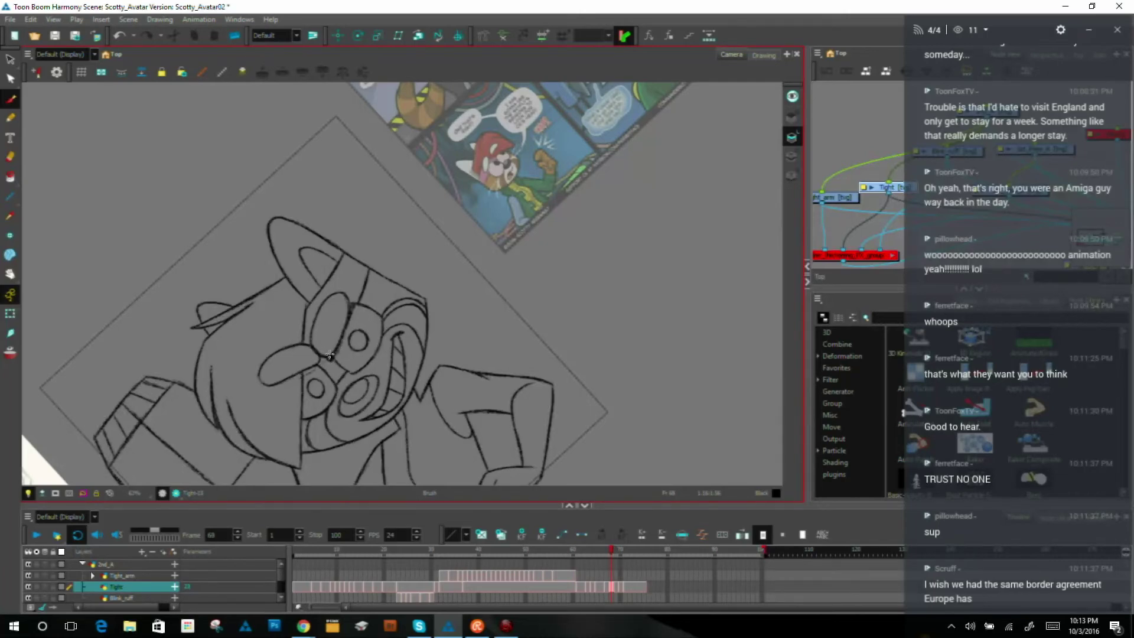
key("comma")
key("comma")
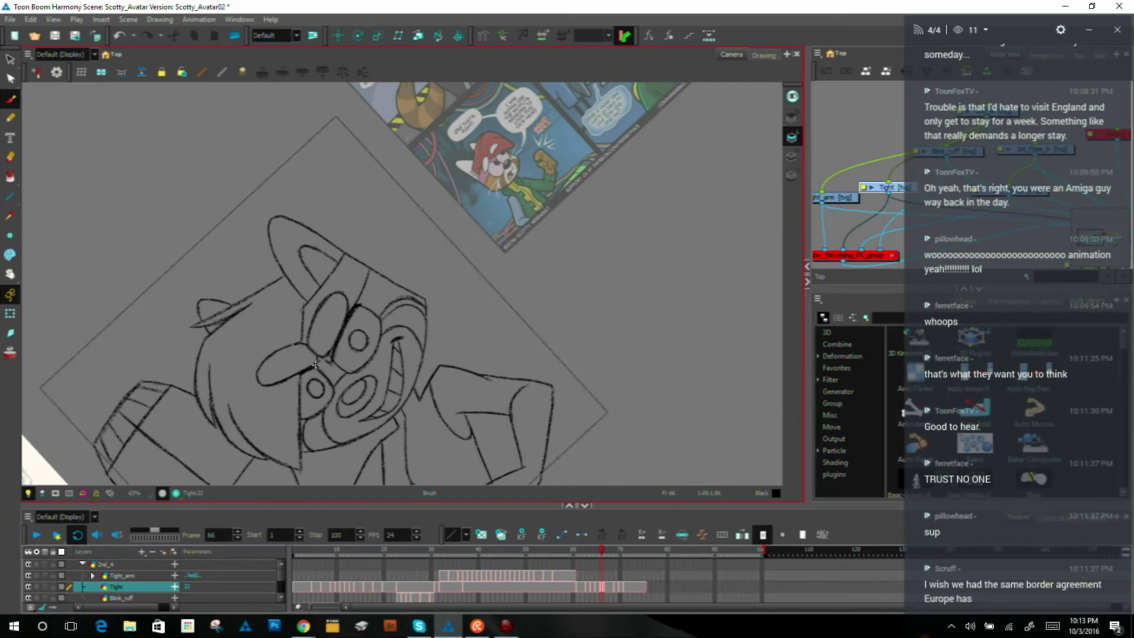
key("comma")
key("comma")
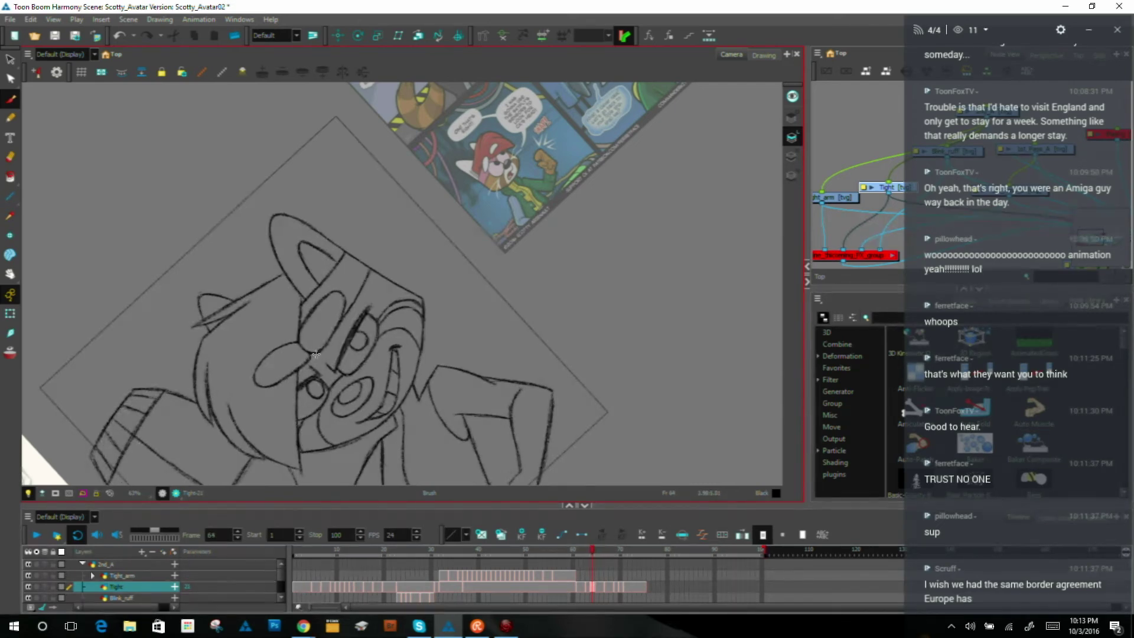
key("comma")
key("period")
key("period")
key("period")
key("period")
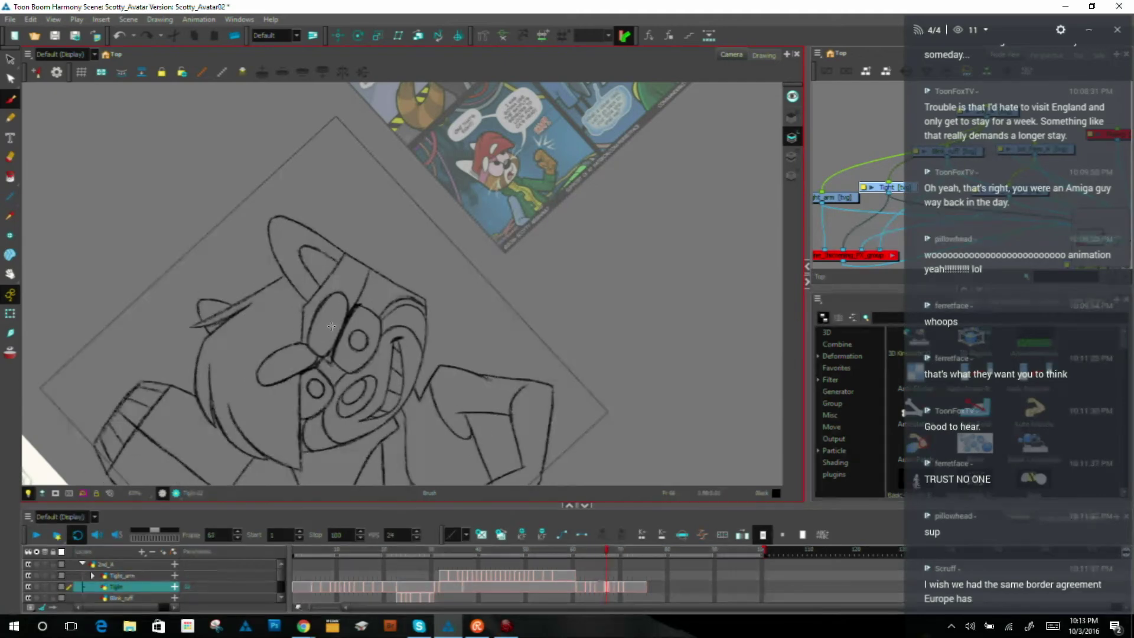
Step: Delete the surplus stroke at the inner end of the hair-side eyebrow on frame 67 and return to the Brush tool
left_click(10, 59)
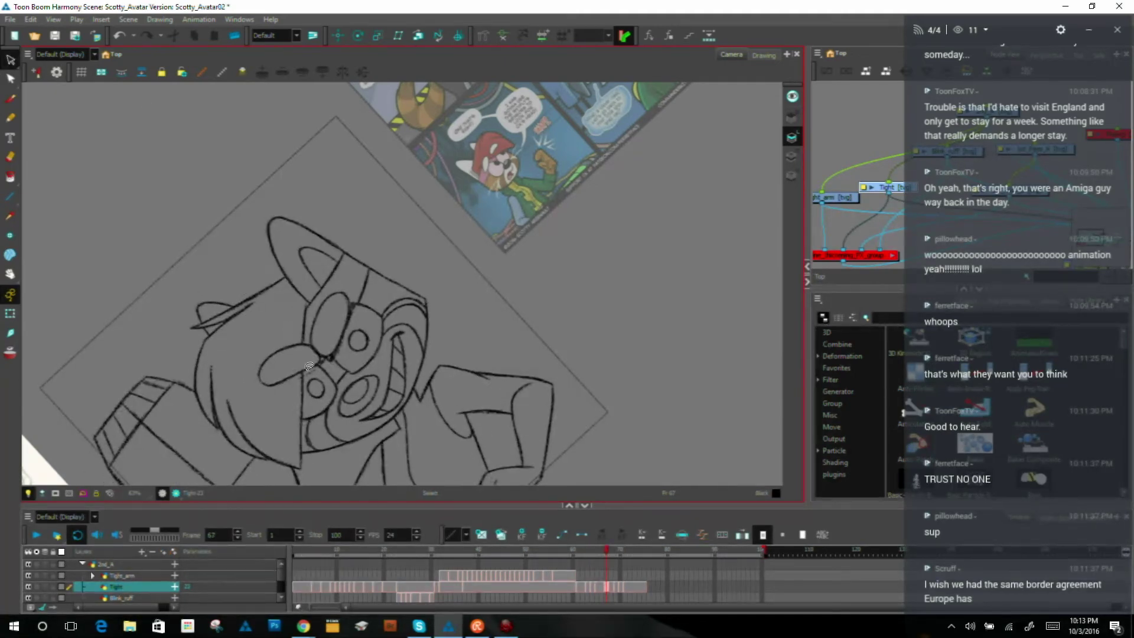
left_click(306, 371)
key("Delete")
key("comma")
key("period")
key("period")
key("period")
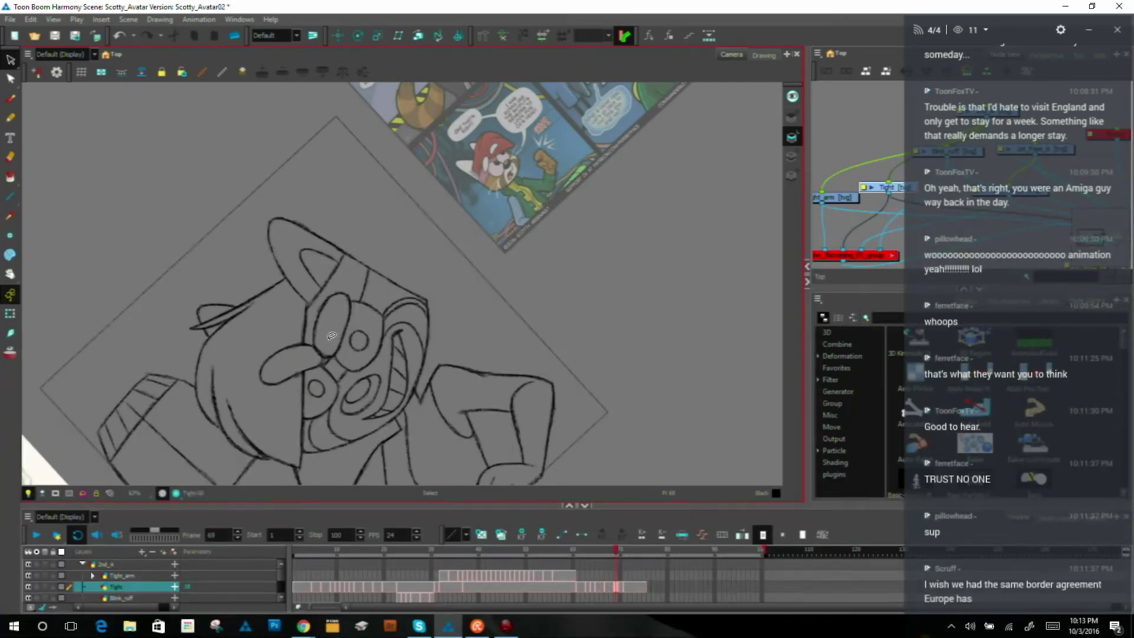
key("period")
key("comma")
left_click(12, 98)
Step: Flip between frames 69 and 70 to examine the position of the brow crease and the area above the nose
key("period")
key("comma")
key("period")
key("comma")
key("period")
key("comma")
key("period")
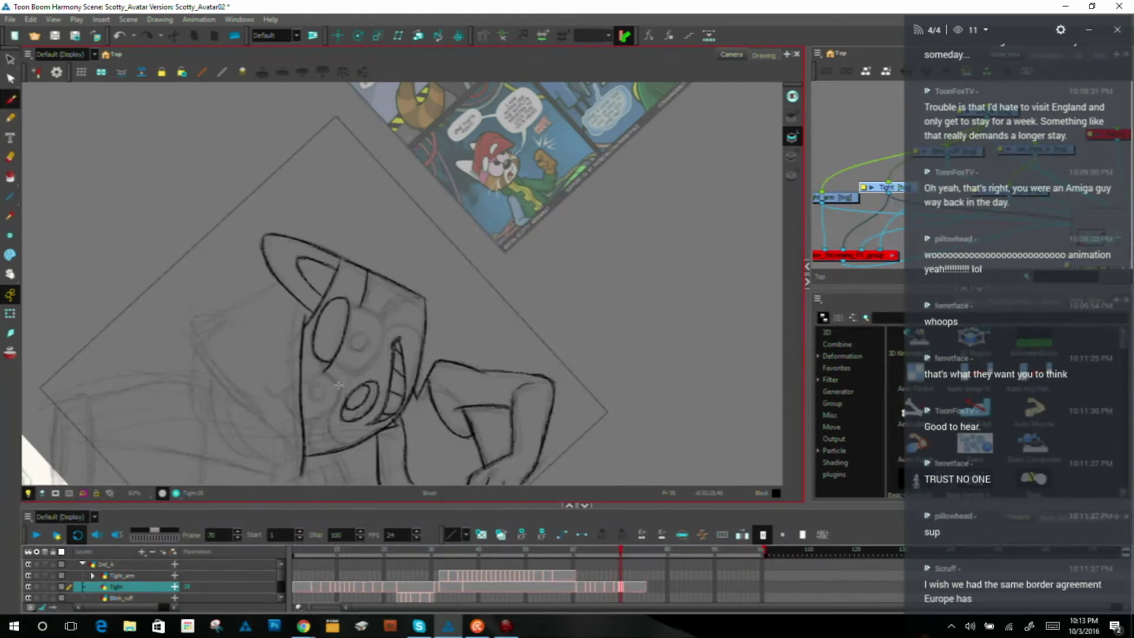
key("comma")
key("period")
key("comma")
key("comma")
key("period")
key("period")
key("comma")
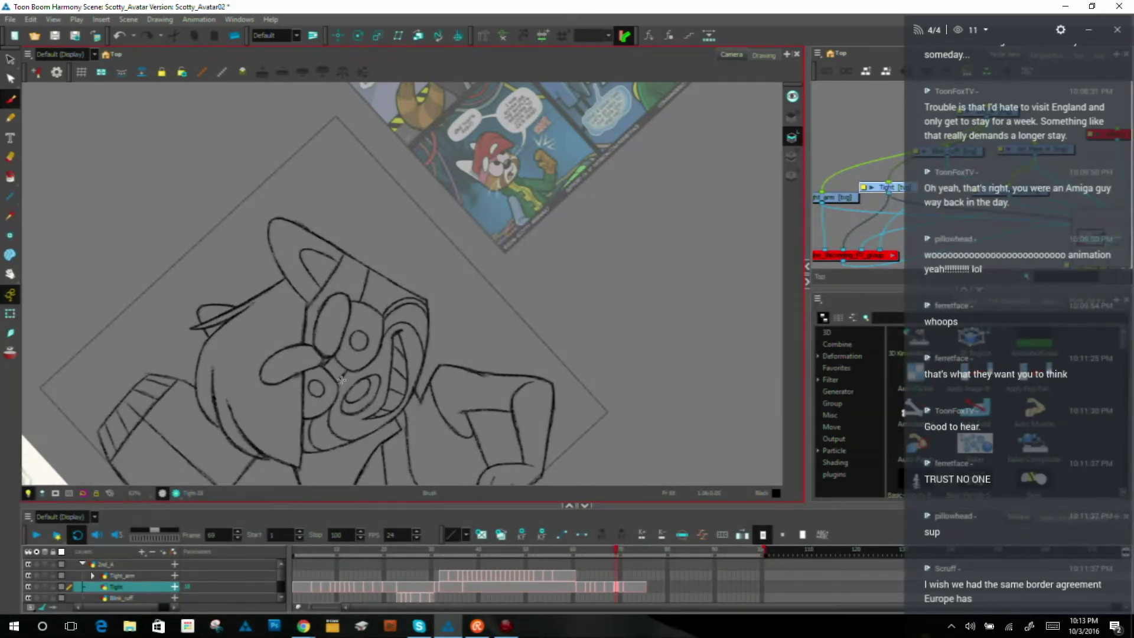
Step: Delete the stray stroke between the eye and the nose on frame 69 and switch back to the Brush tool
left_click(9, 60)
left_click(350, 365)
key("Delete")
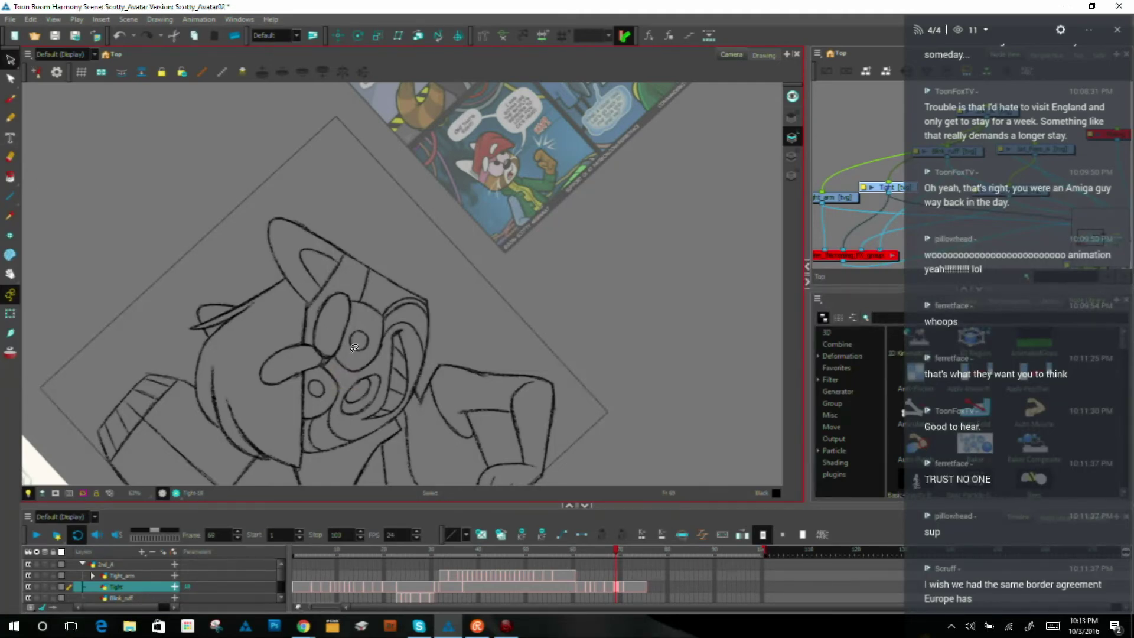
key("period")
key("alt+b")
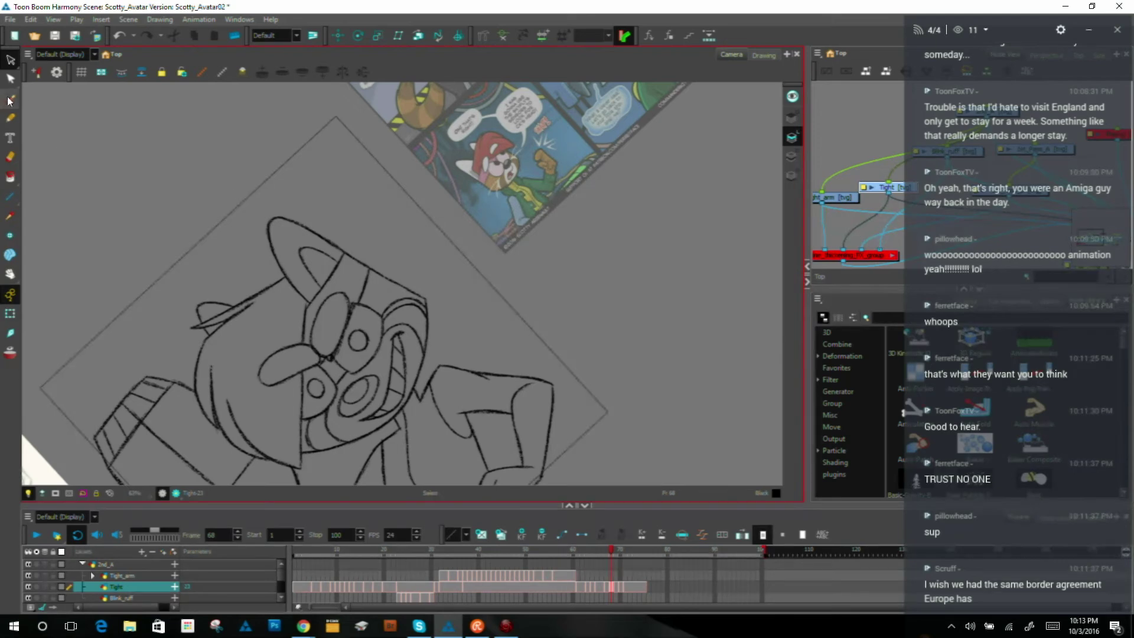
key("comma")
key("comma")
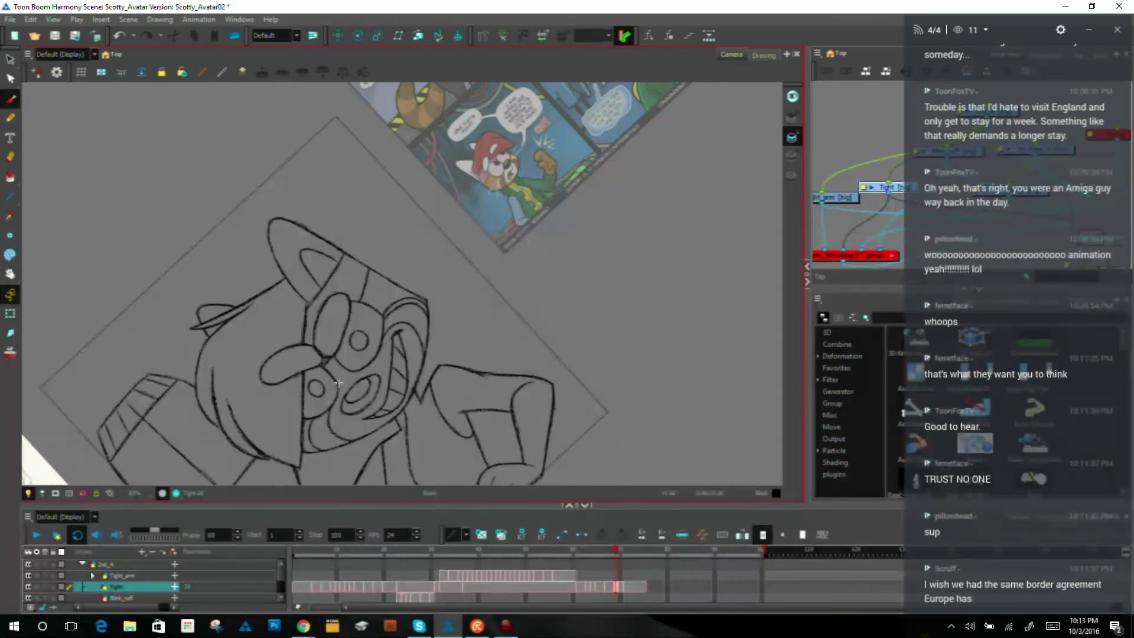
Step: Try a short crease stroke between the eyebrow and the nose on frame 70, then delete it
key("period")
key("period")
key("comma")
key("comma")
key("period")
key("period")
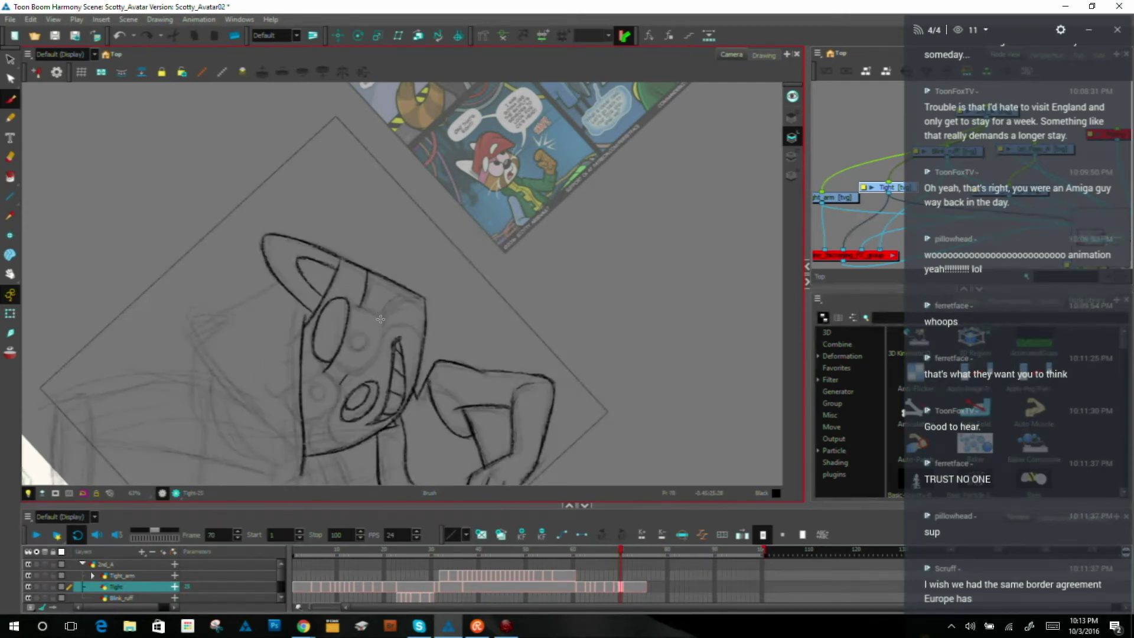
key("alt+s")
left_click(344, 380)
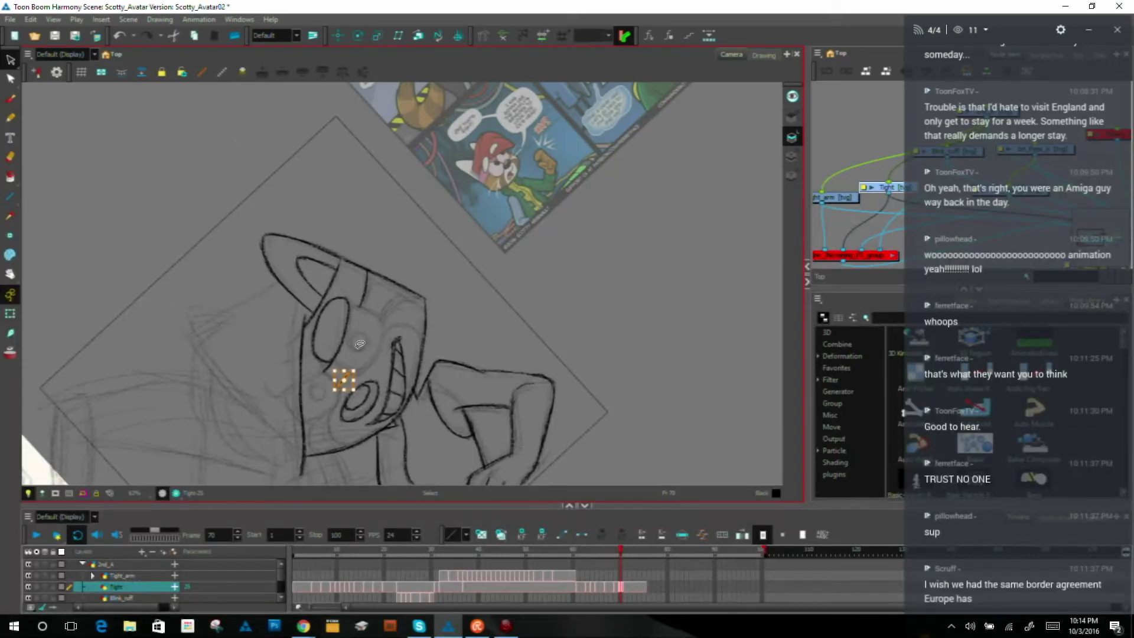
key("Delete")
key("comma")
key("period")
key("alt+b")
Step: Try a line for the lower edge of the eye between nose and mouth corner on frame 70, then delete it
key("period")
key("comma")
key("period")
key("comma")
key("period")
key("comma")
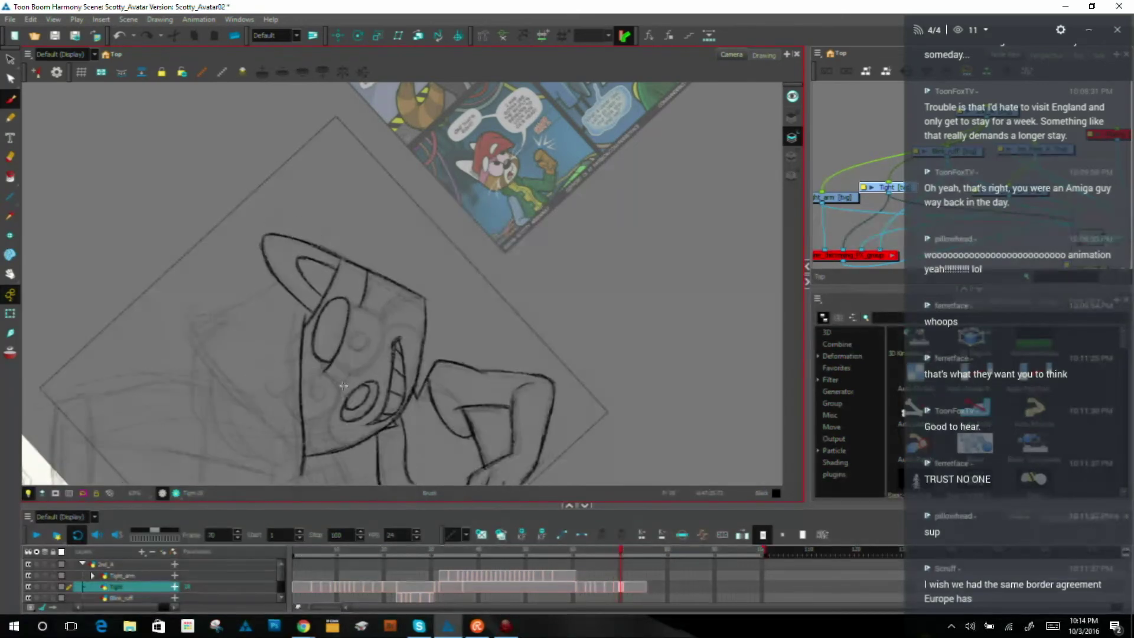
key("comma")
key("period")
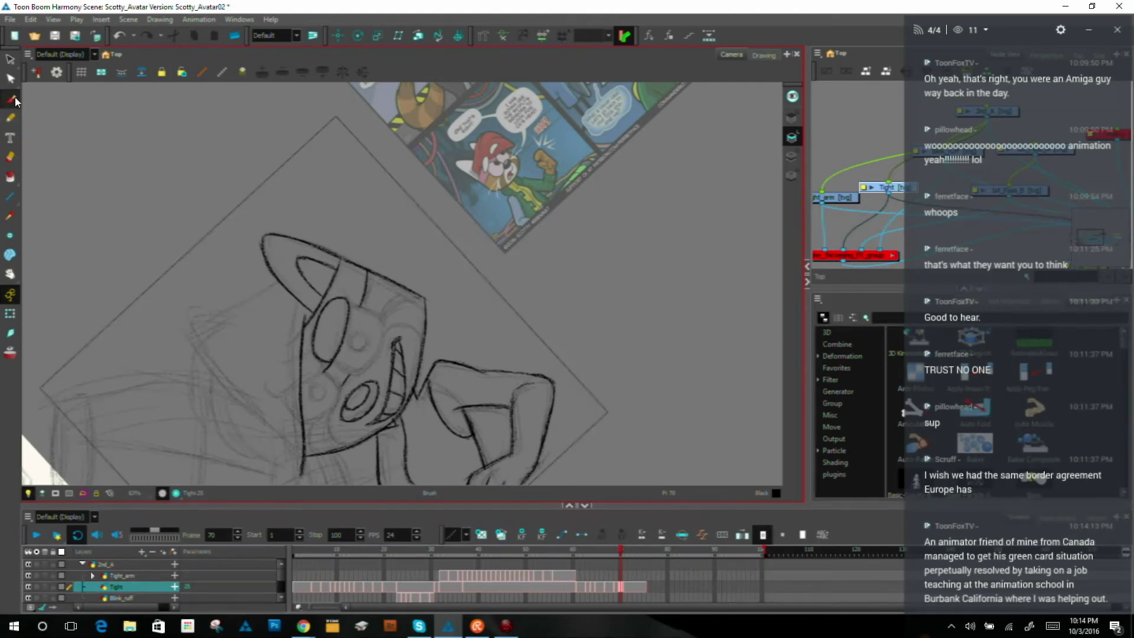
key("comma")
key("period")
key("comma")
key("period")
key("comma")
key("period")
left_click_drag(362, 371, 374, 358)
key("comma")
key("period")
key("alt+s")
left_click(367, 360)
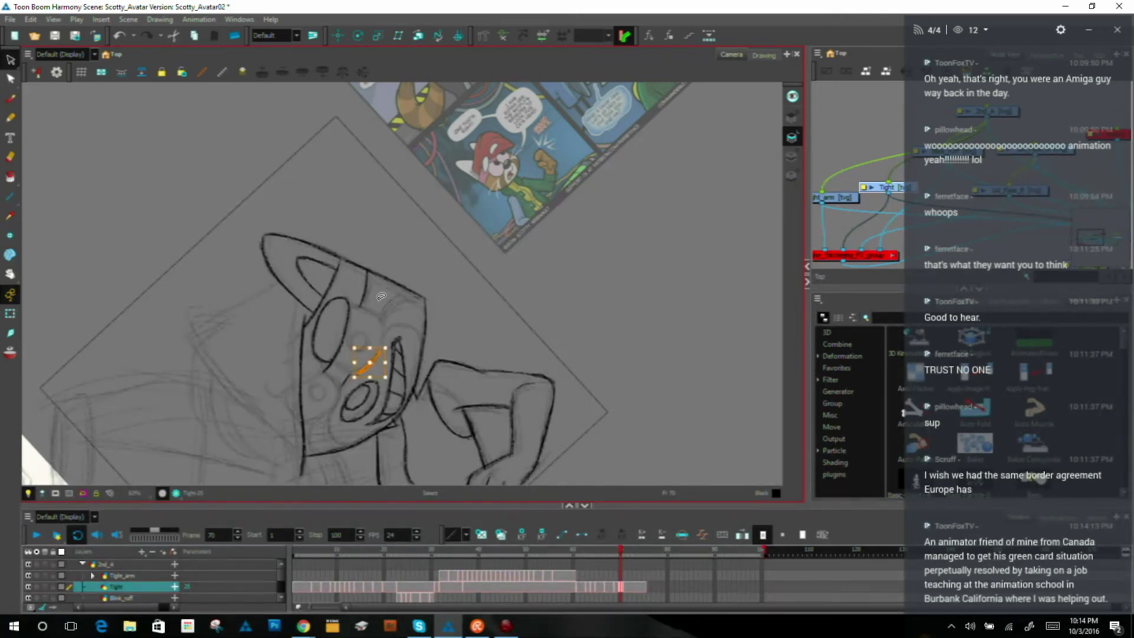
key("Delete")
Step: Redraw the lower edge of the eye above the nose on frame 70 with the Brush, checking it against frame 69
left_click(13, 100)
key("f")
key("g")
key("f")
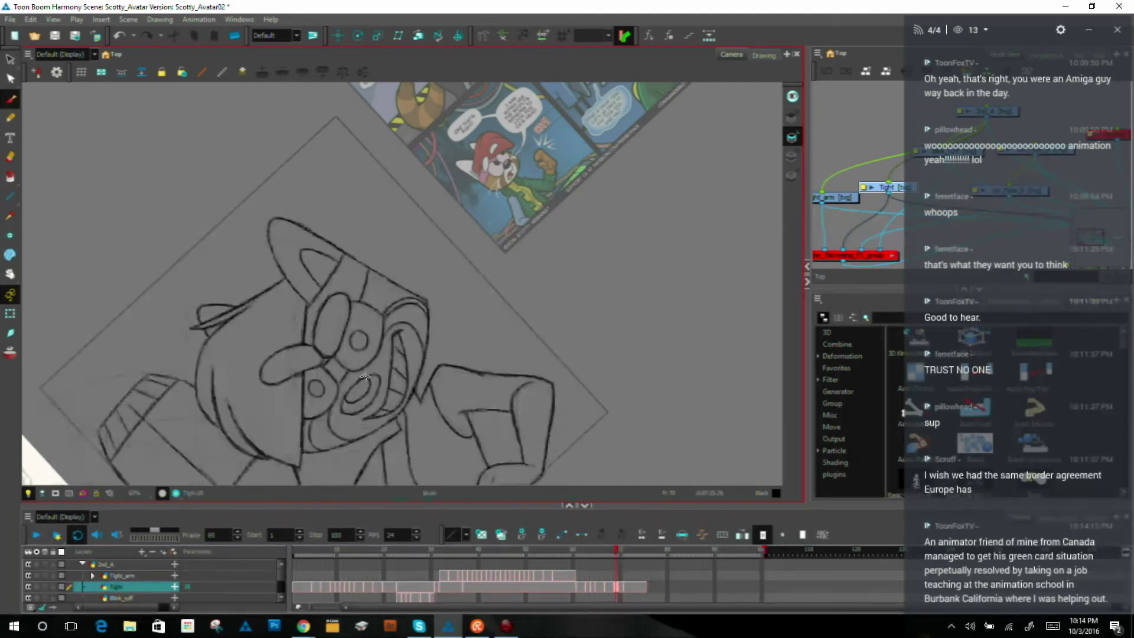
key("g")
key("f")
key("g")
left_click_drag(378, 357, 362, 374)
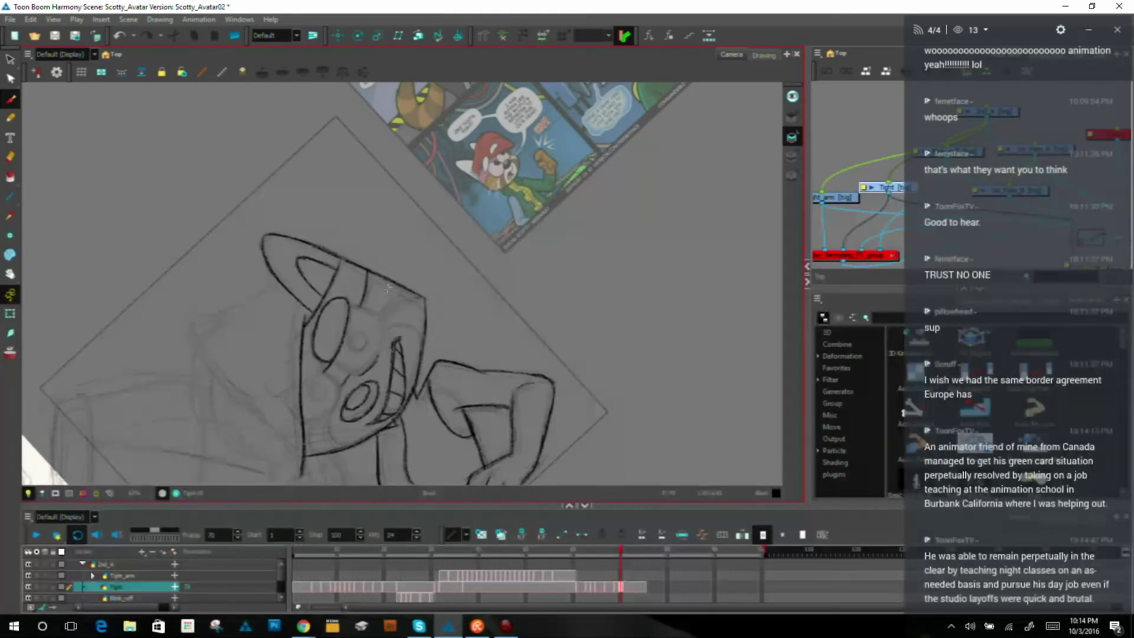
Step: Draw the curved outer side of the eye outline below the completed eyebrow on frame 70, matching frame 69
key("comma")
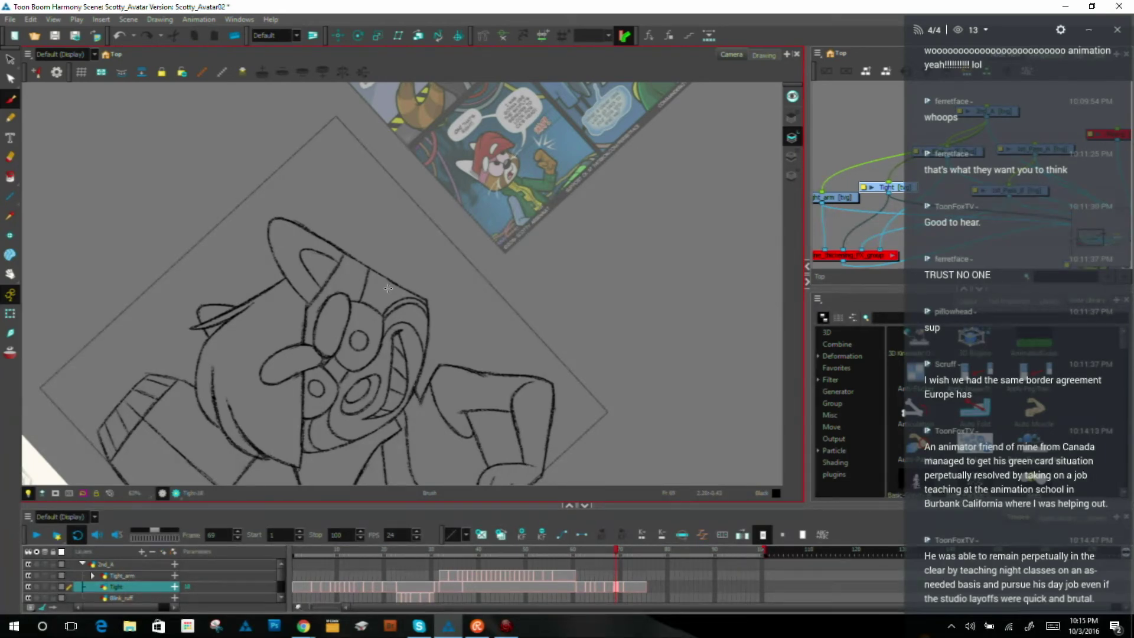
key("comma")
key(".")
key(".")
key(".")
key("comma")
key("period")
key("comma")
key("period")
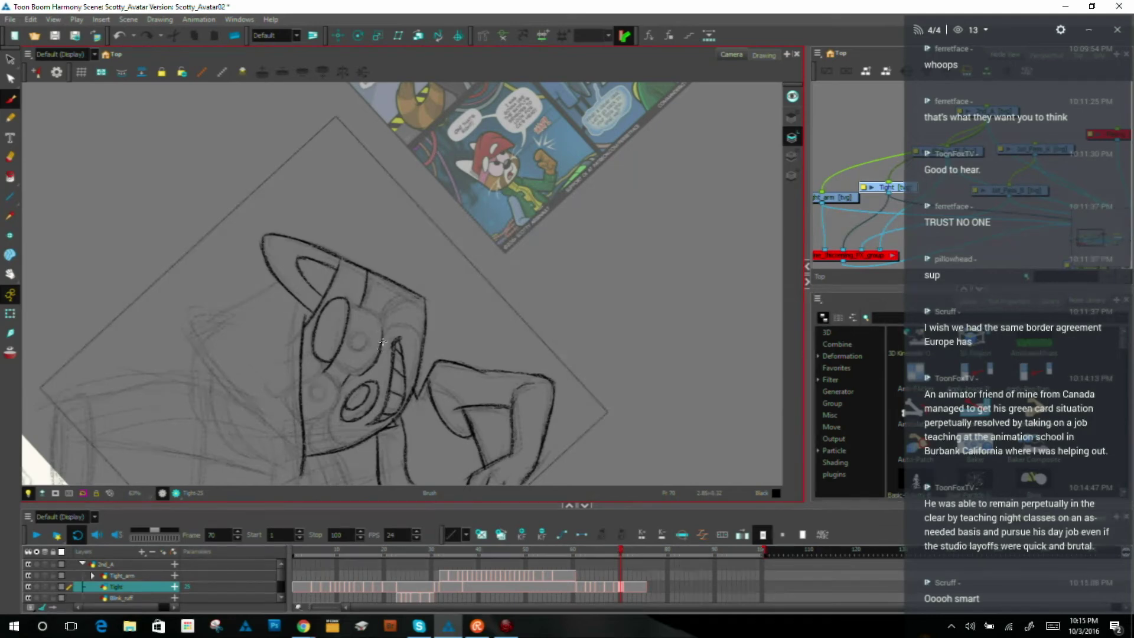
key("comma")
key("period")
key("comma")
key("period")
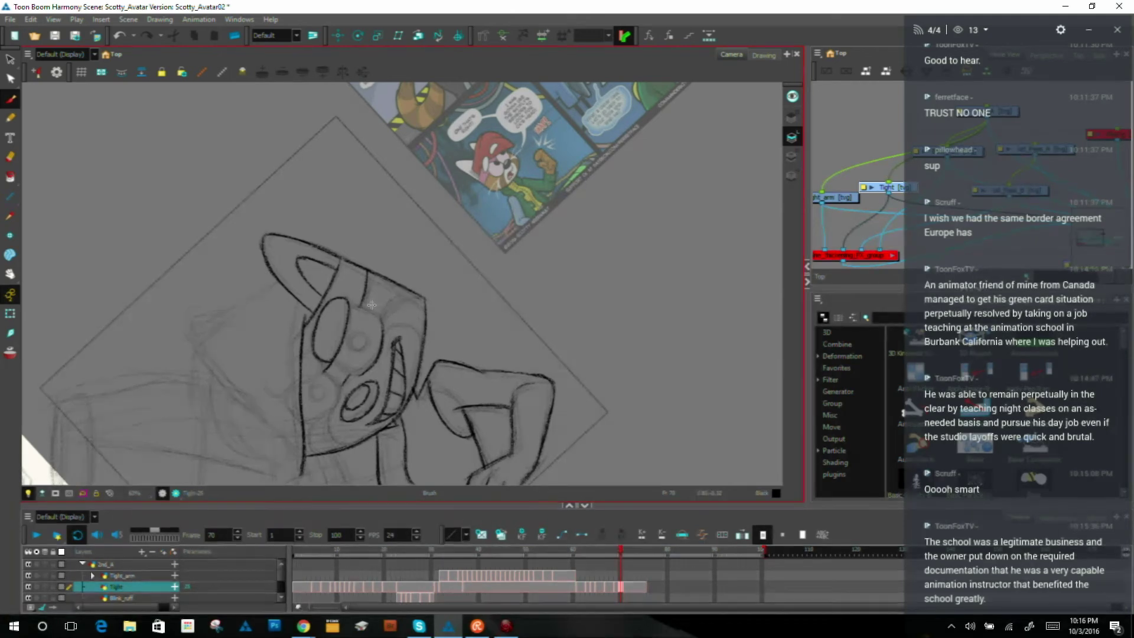
key("comma")
key("period")
key("comma")
key("period")
key("comma")
key("period")
Step: Complete the rounded eye outline around the pupil beneath the eyebrow on frame 70, flipping against frame 69 for its shape
left_click_drag(469, 229, 486, 302)
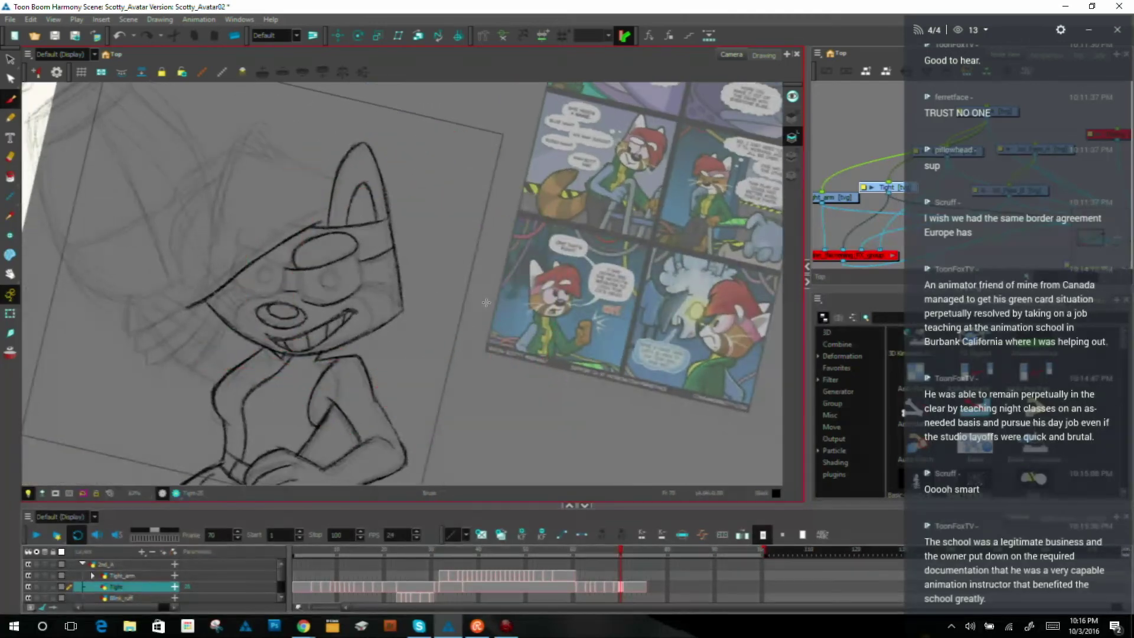
key("comma")
key("period")
key("comma")
key("period")
key("comma")
key("period")
key("comma")
key("period")
key("comma")
key("period")
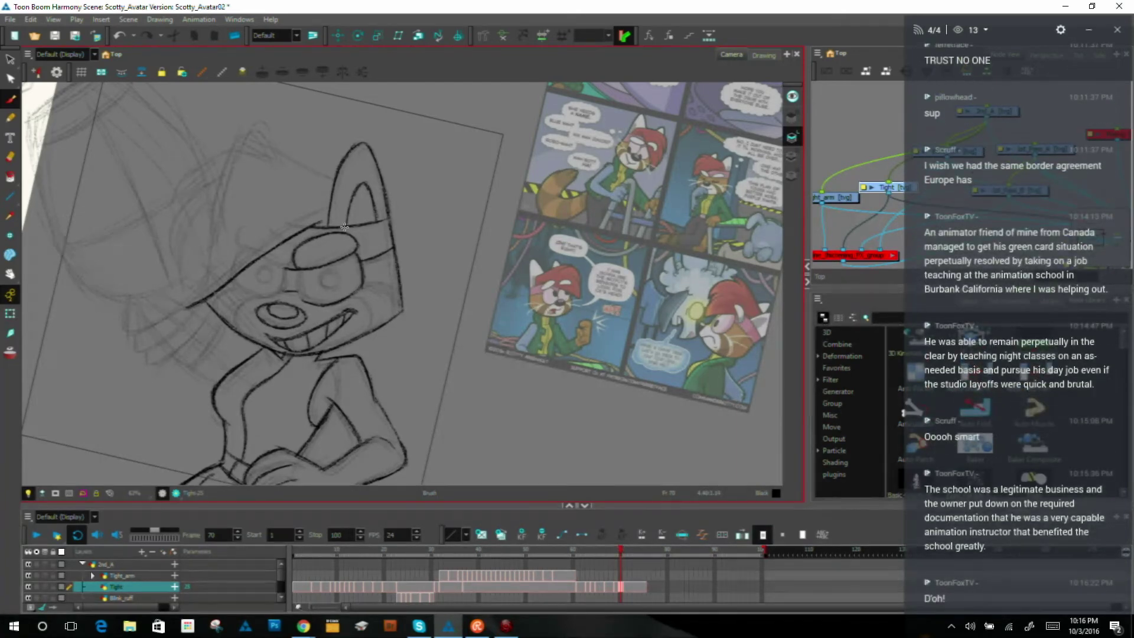
key("period")
key("comma")
key("period")
key("comma")
key("period")
key("period")
key("comma")
key("period")
key("comma")
key("period")
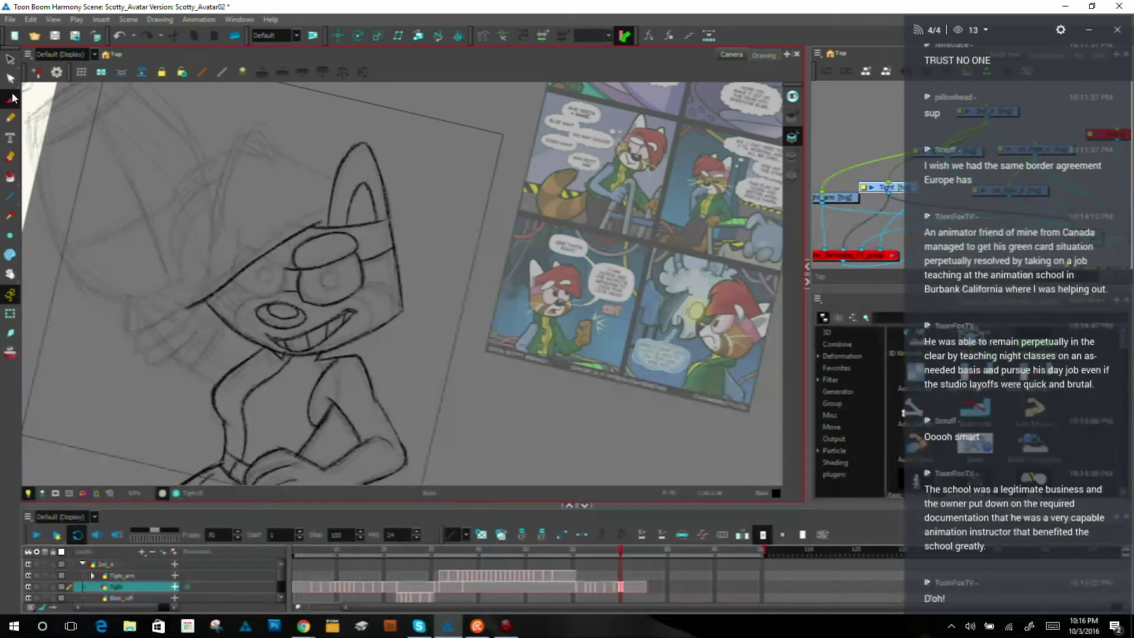
Step: Delete the line between the finished eye and the nose on frame 70, and return to the Brush
left_click(11, 59)
left_click(302, 278)
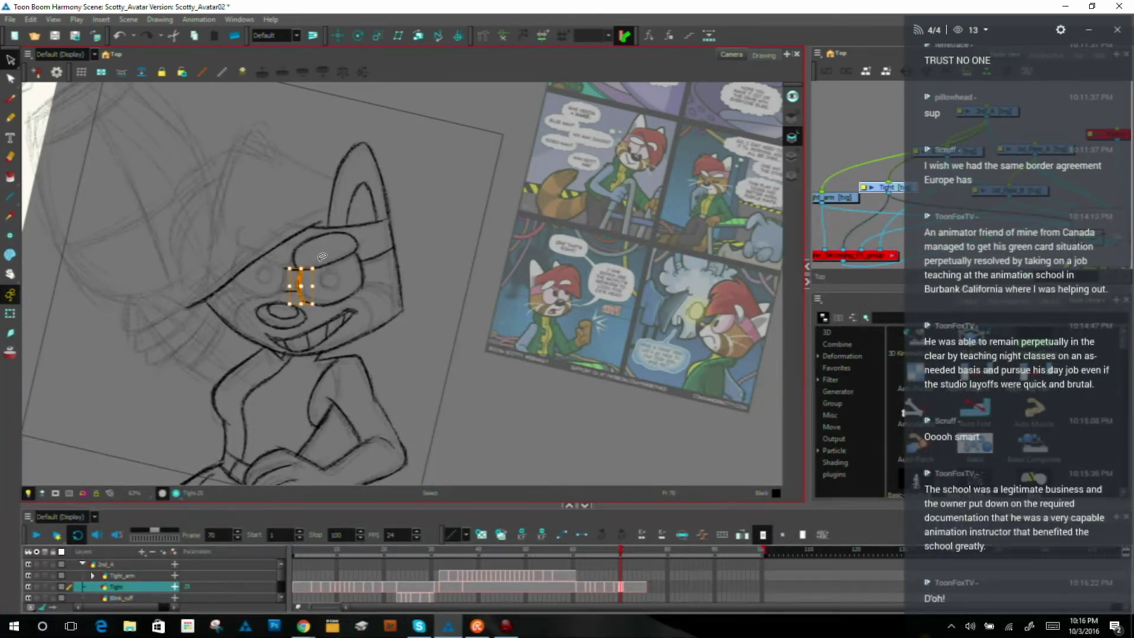
key("Delete")
key("ctrl+z")
key("Delete")
left_click(16, 100)
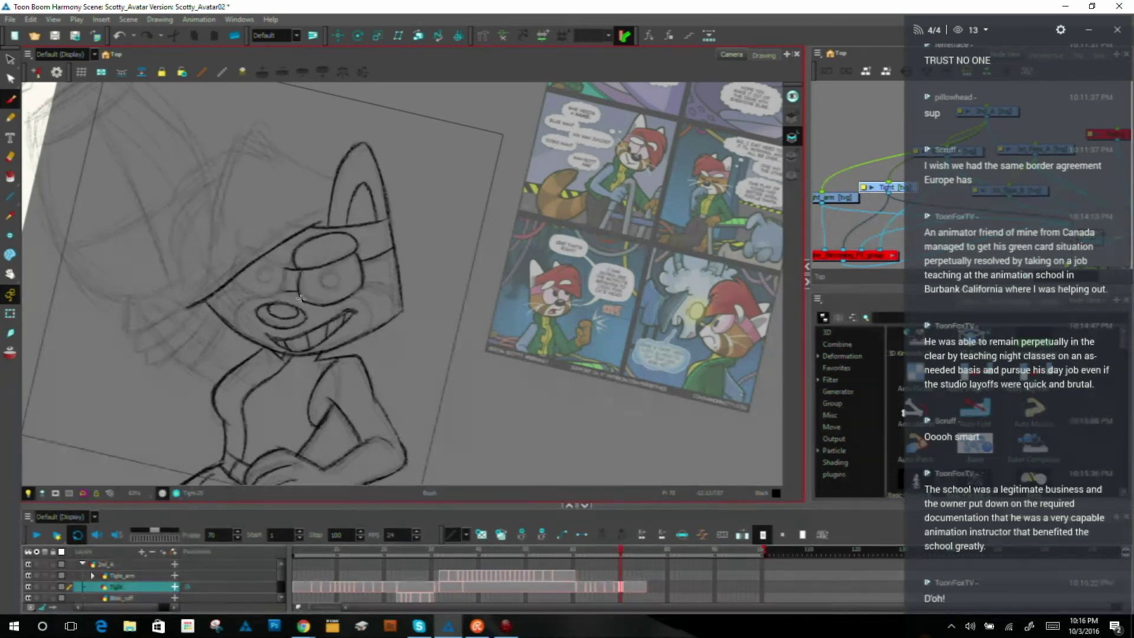
Step: Draw the small round pupil of the second eye, beside the nose on frame 70, checking it against frame 69
key("comma")
key("period")
key("comma")
key("period")
key("comma")
key("period")
key("comma")
key("period")
key("comma")
left_click_drag(603, 270, 570, 183)
left_click_drag(519, 274, 532, 203)
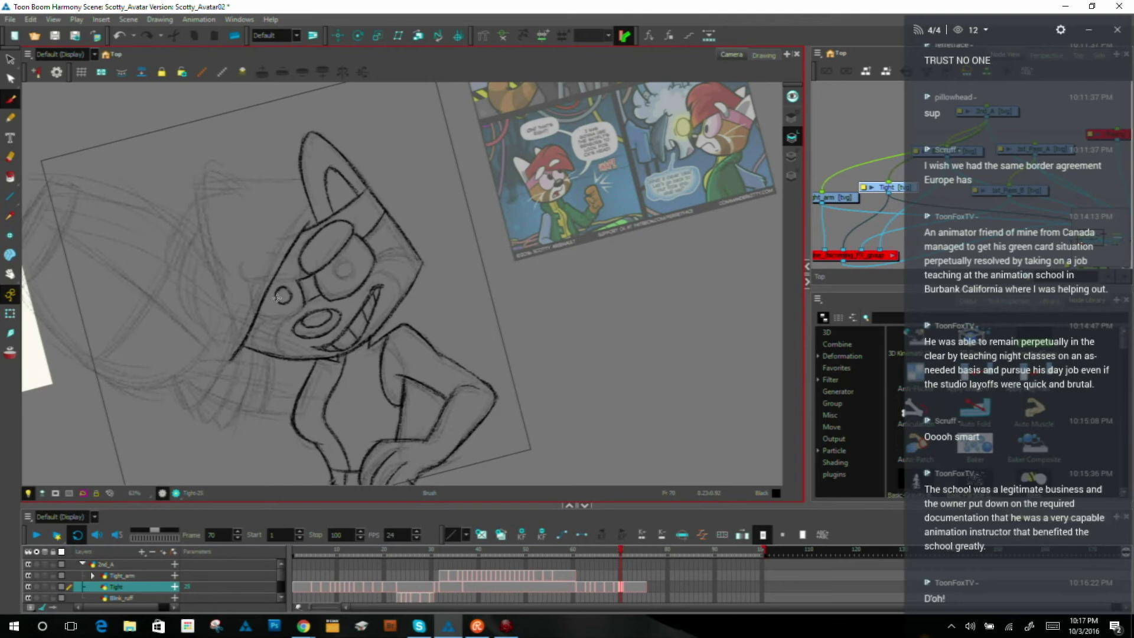
Step: Draw the round pupil inside the outlined eye beneath the eyebrow on frame 70, matching its placement on frame 69
key("f")
key("g")
key("f")
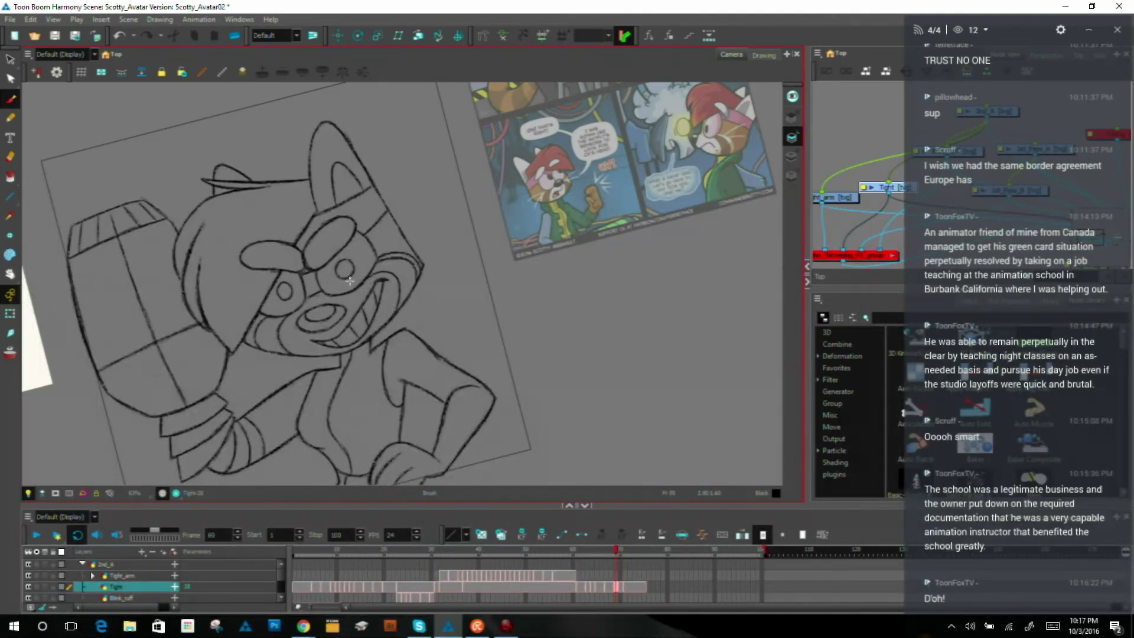
key("g")
left_click_drag(342, 264, 344, 277)
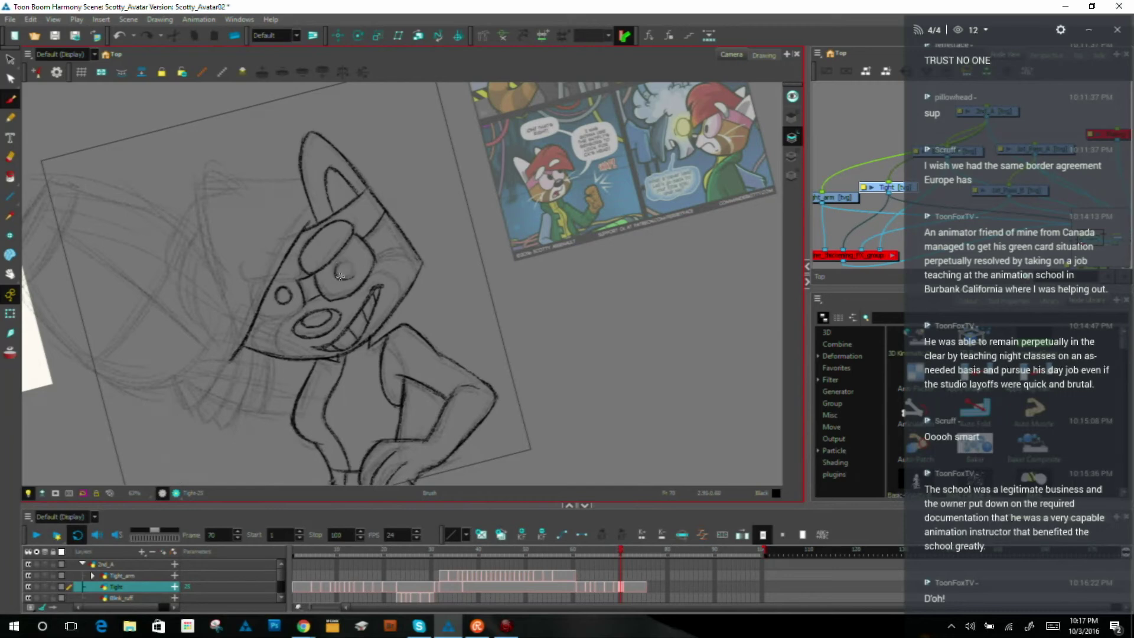
key("f")
key("g")
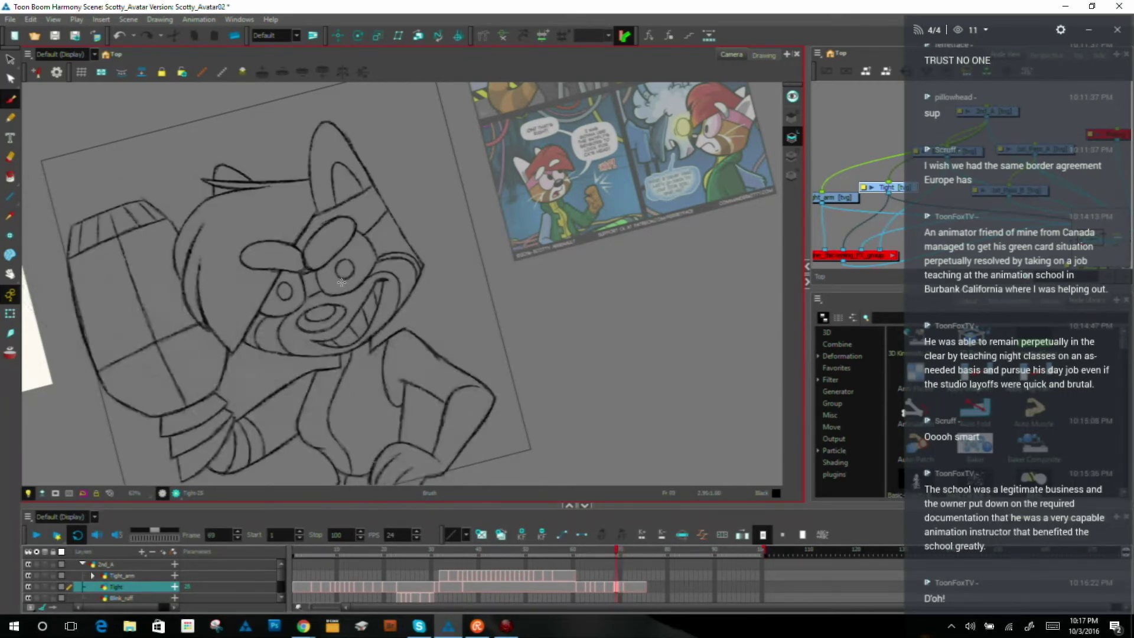
key("period")
key("f")
key("g")
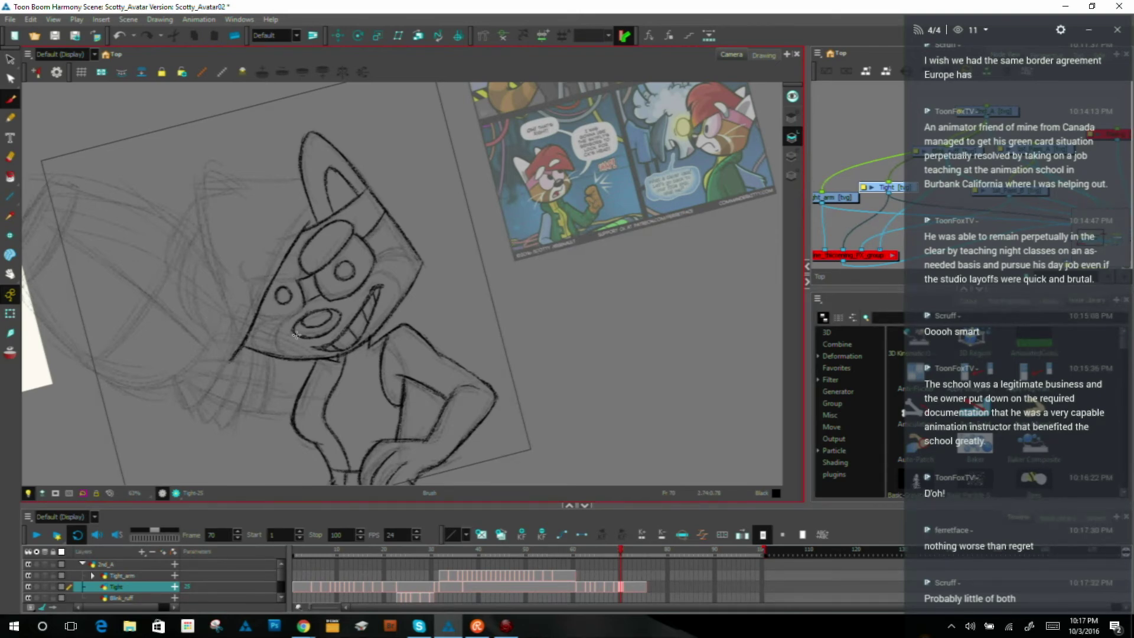
Step: Draw the cheek curve around the upper mouth corner on frame 70, flipping against frame 69 for its shape
key("f")
key("g")
key("f")
key("g")
key("f")
key("g")
key("f")
key("g")
key("f")
key("g")
key("f")
key("g")
key("f")
key("g")
key("f")
key("g")
key("comma")
key("period")
key("comma")
key("period")
key("comma")
key("period")
key("comma")
key("period")
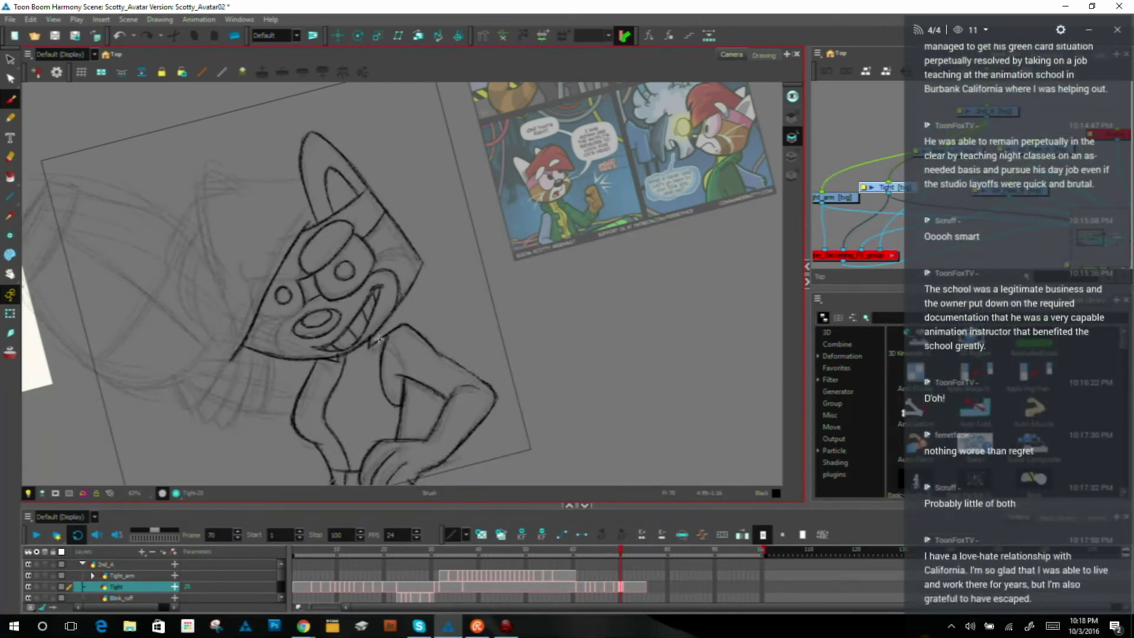
key("comma")
key("period")
left_click(10, 59)
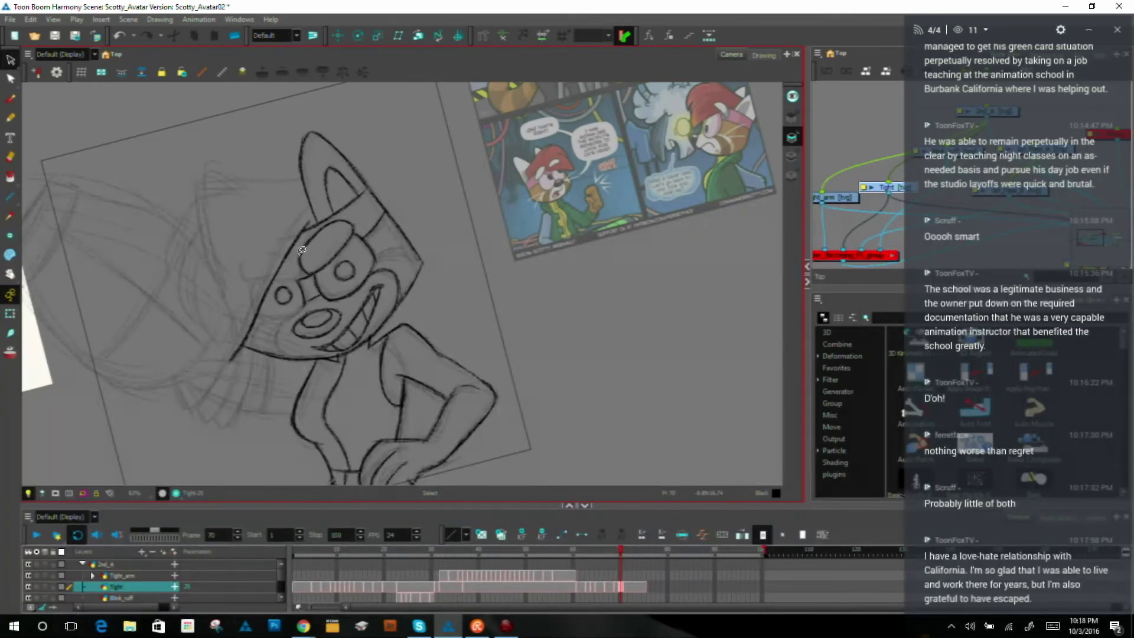
left_click(401, 287)
left_click(444, 197)
left_click(18, 96)
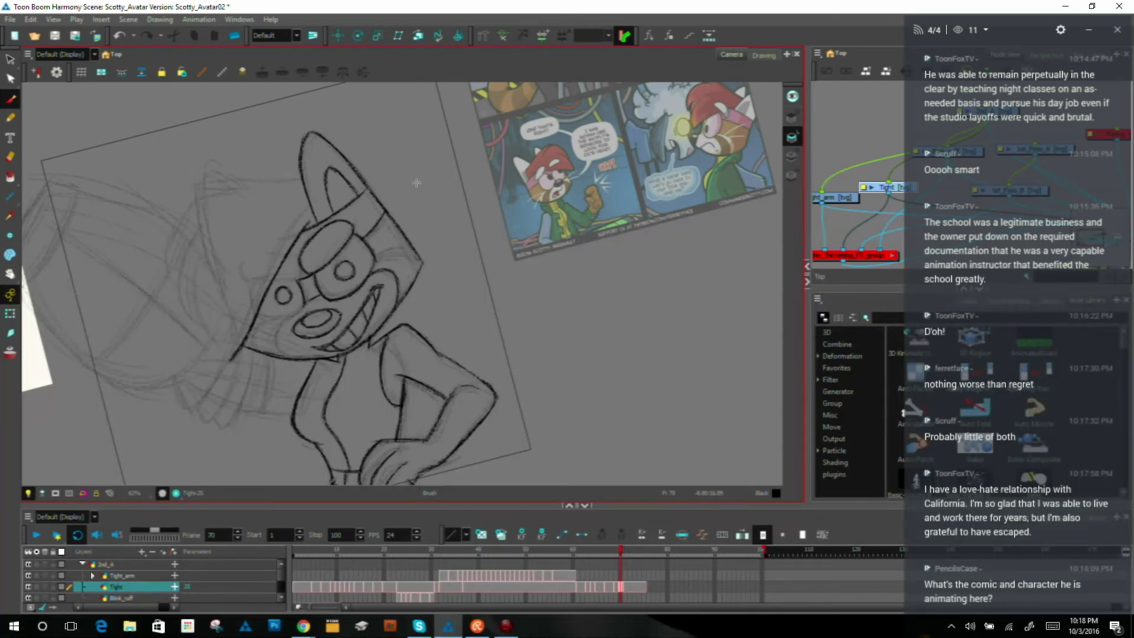
Step: Draw the outer cheek marking beyond the mouth corner and the lower outline of the second eye on frame 70, matching frame 69
key(".")
key(".")
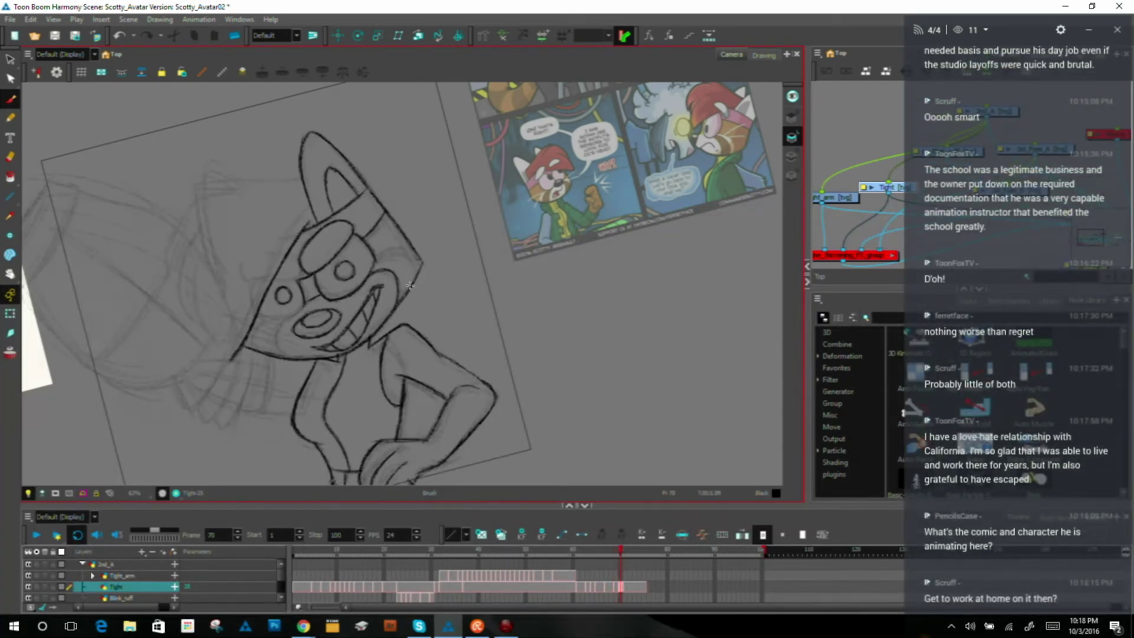
key(".")
key(".")
key(".")
key(".")
key("comma")
key(".")
key("comma")
key("period")
key("comma")
key("period")
key("comma")
key("period")
key("comma")
key("period")
key("comma")
key("period")
key("comma")
key("comma")
key("period")
key("period")
key("comma")
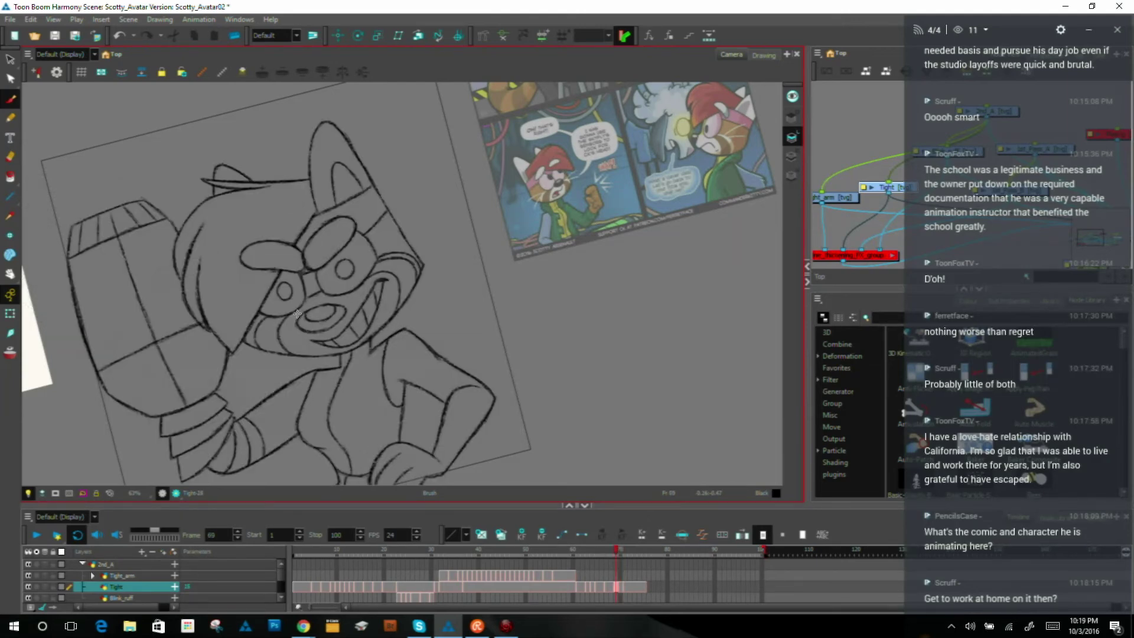
key("period")
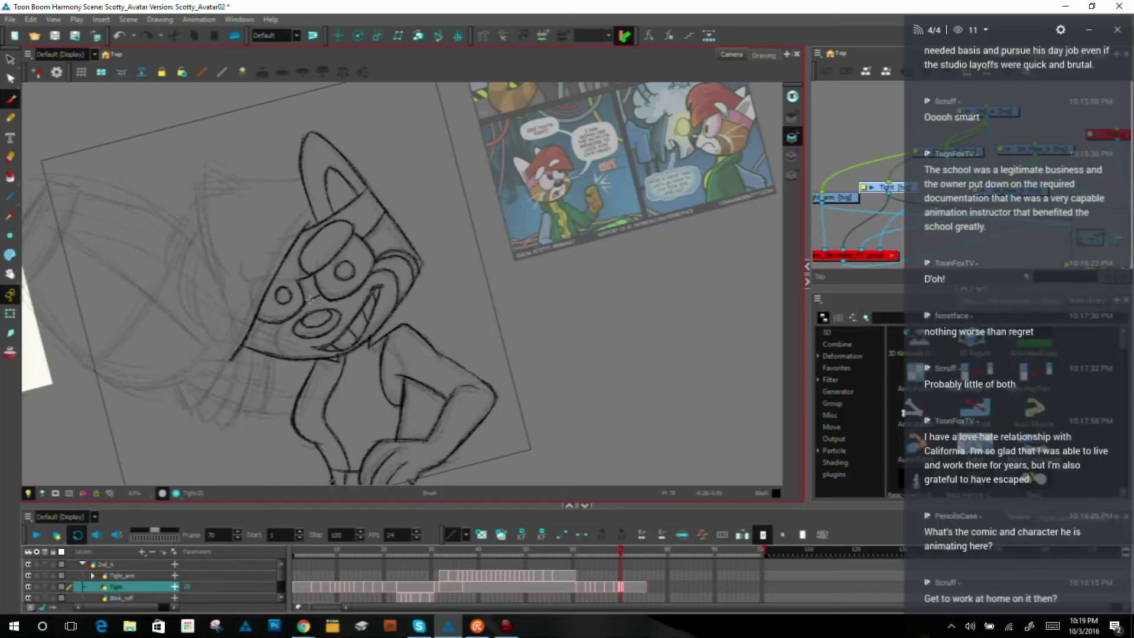
Step: Draw the cheek marking between the second eye and the jaw on frame 70, comparing repeatedly with frame 69
key("comma")
key("period")
key("comma")
key("period")
key("comma")
key("period")
key("comma")
key("period")
key("comma")
key("period")
key("comma")
key("period")
key("period")
key("comma")
key("period")
key("comma")
key("comma")
key("period")
key("comma")
key("period")
key("comma")
key("period")
key("comma")
key("period")
key("comma")
key("period")
key("comma")
key("period")
key("comma")
key("period")
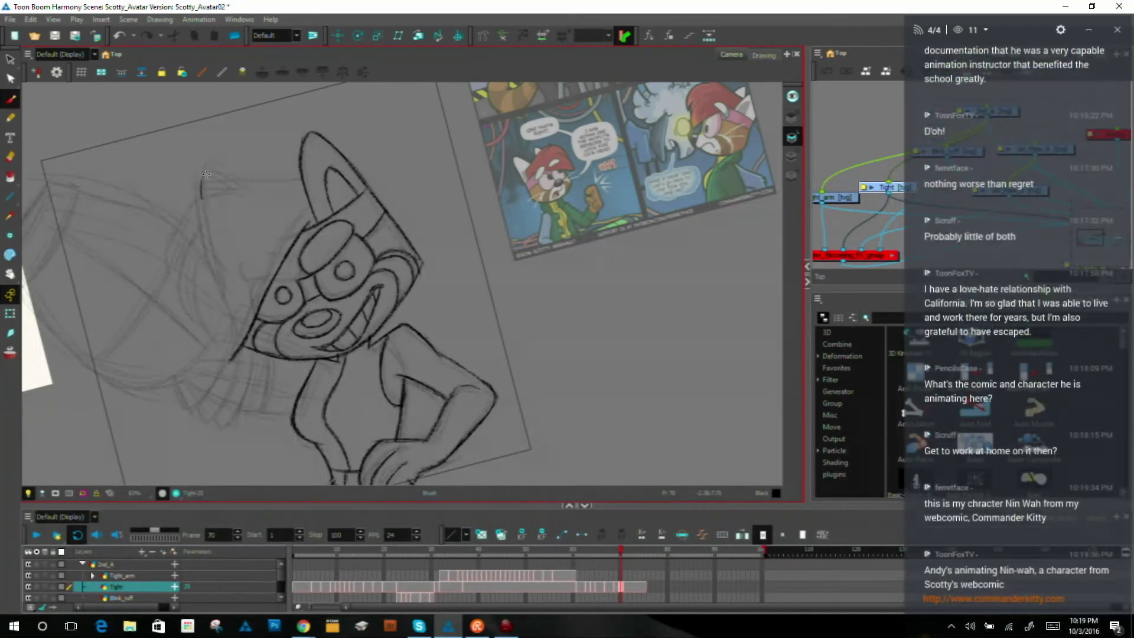
Step: Draw the curved tip of the second ear over the rough sketch on frame 70, checking it against frame 69
key("comma")
key("period")
left_click_drag(205, 176, 228, 180)
key("comma")
key("period")
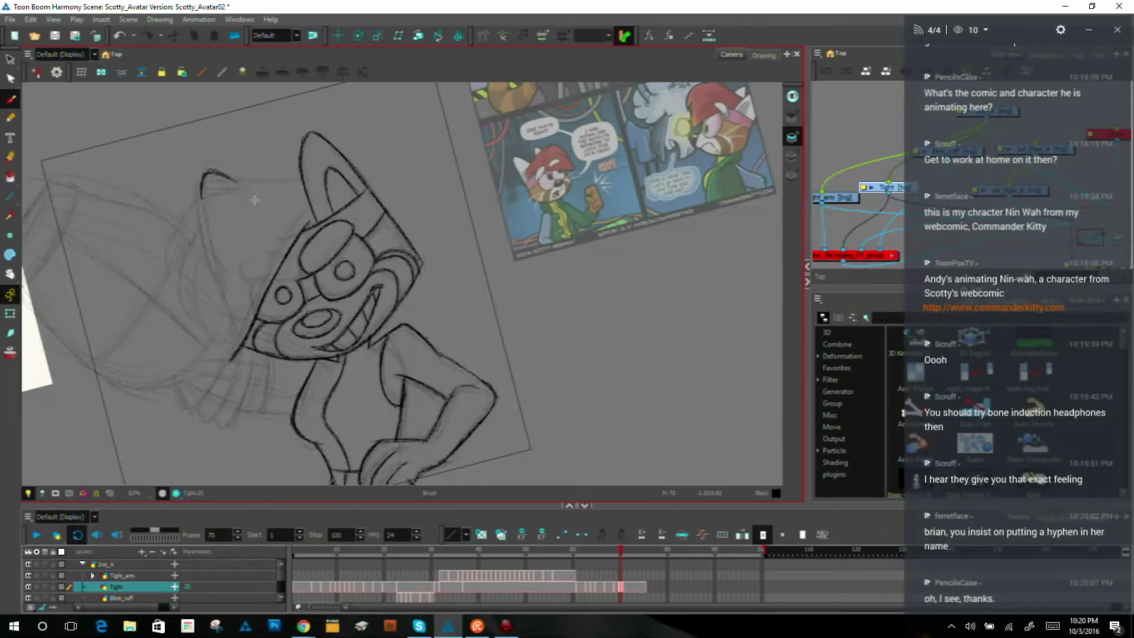
Step: Straighten the view, mask everything outside the camera frame, and play the animation to review the motion
key("shift+x")
key("1")
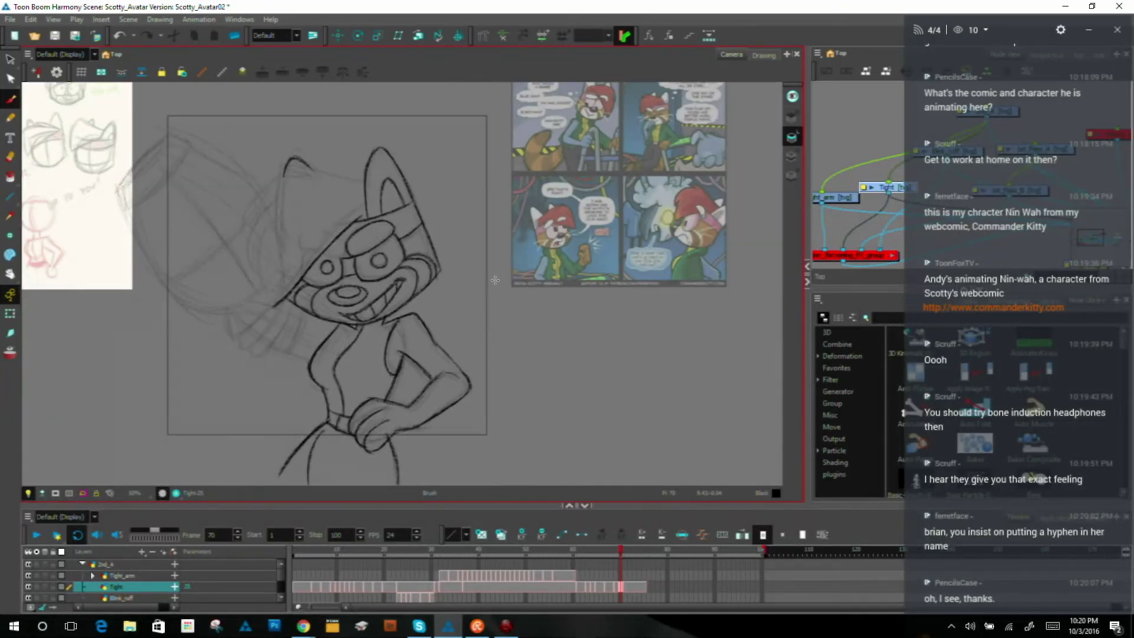
left_click_drag(493, 341, 521, 321)
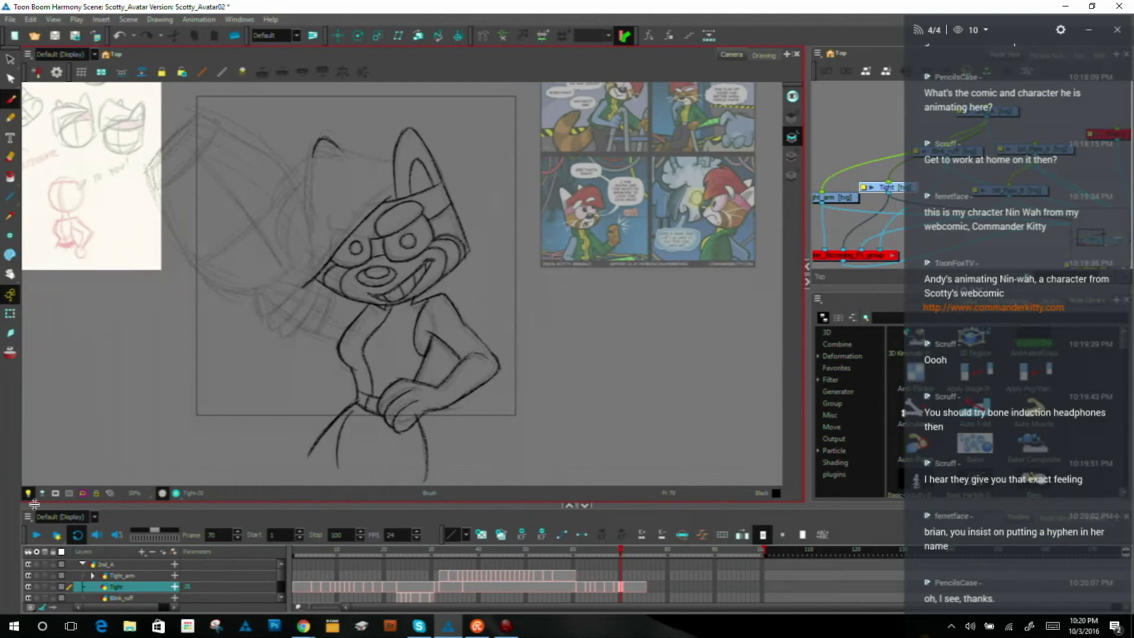
left_click(55, 494)
left_click_drag(438, 197, 451, 234)
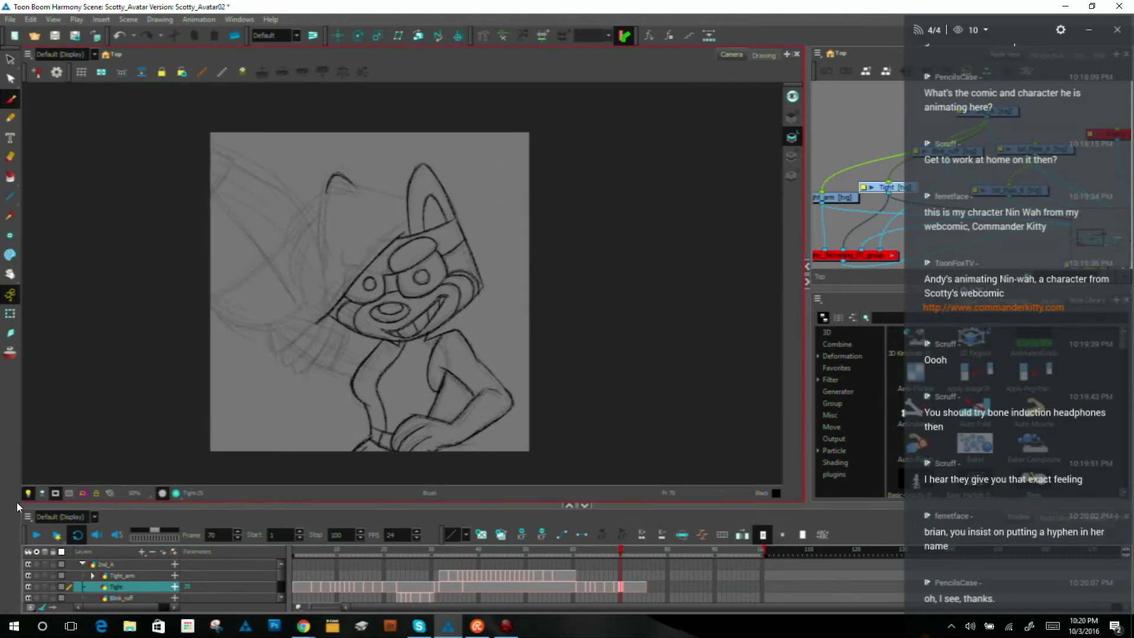
left_click(36, 536)
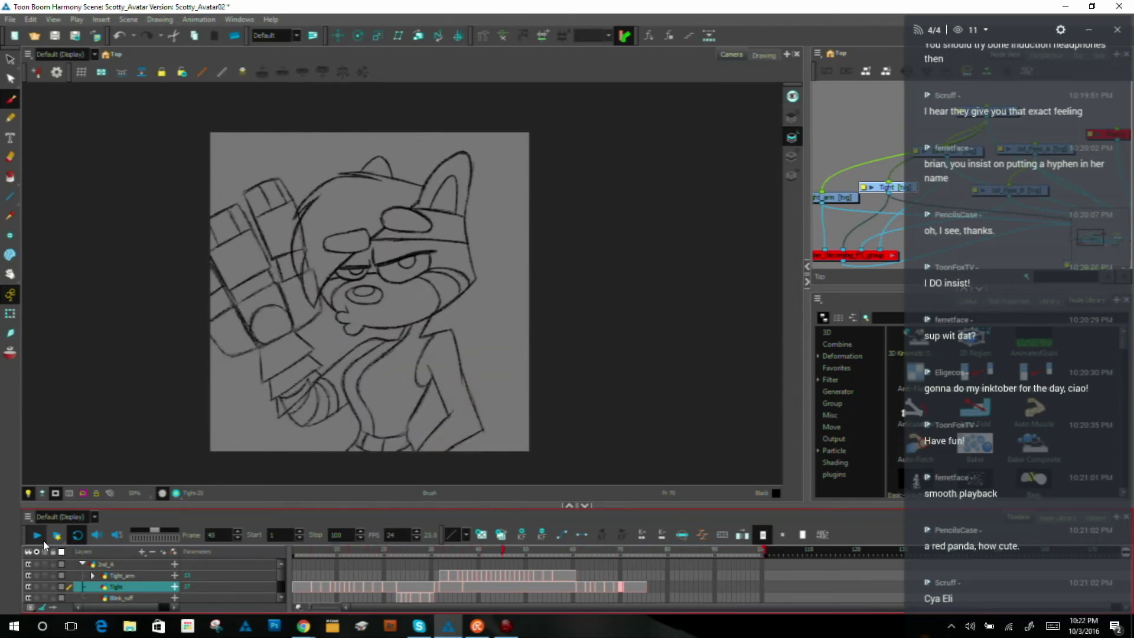
left_click(33, 534)
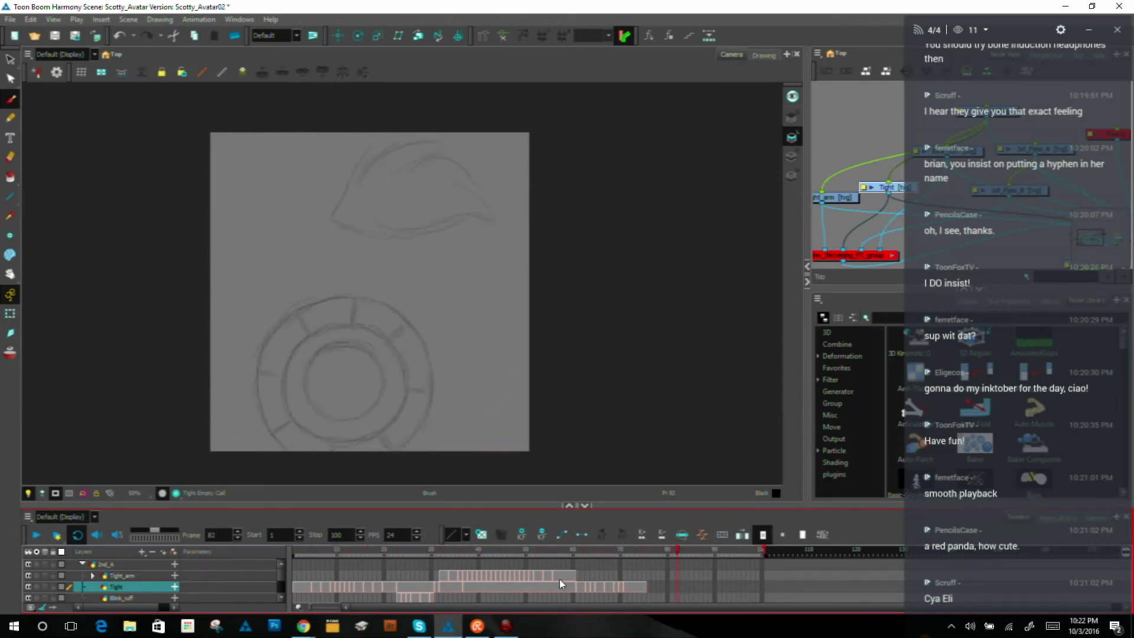
Step: Return to frame 70 with the Brush and turn off the camera mask
mouse_move(591, 548)
left_mouse_down()
mouse_move(580, 548)
mouse_move(645, 547)
mouse_move(611, 539)
left_mouse_up()
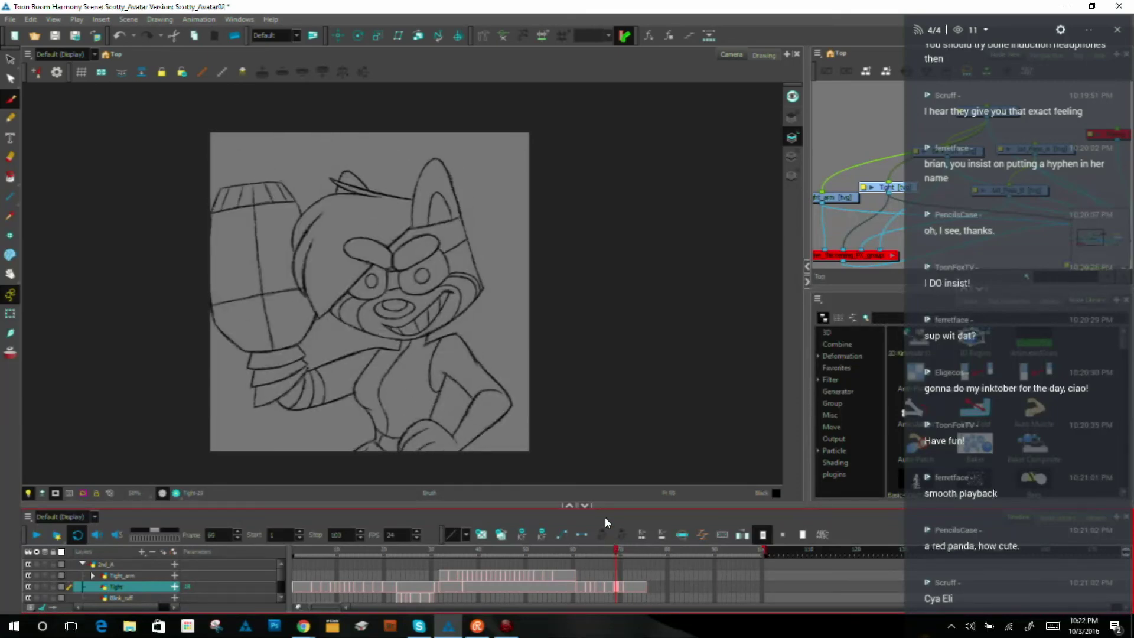
key("period")
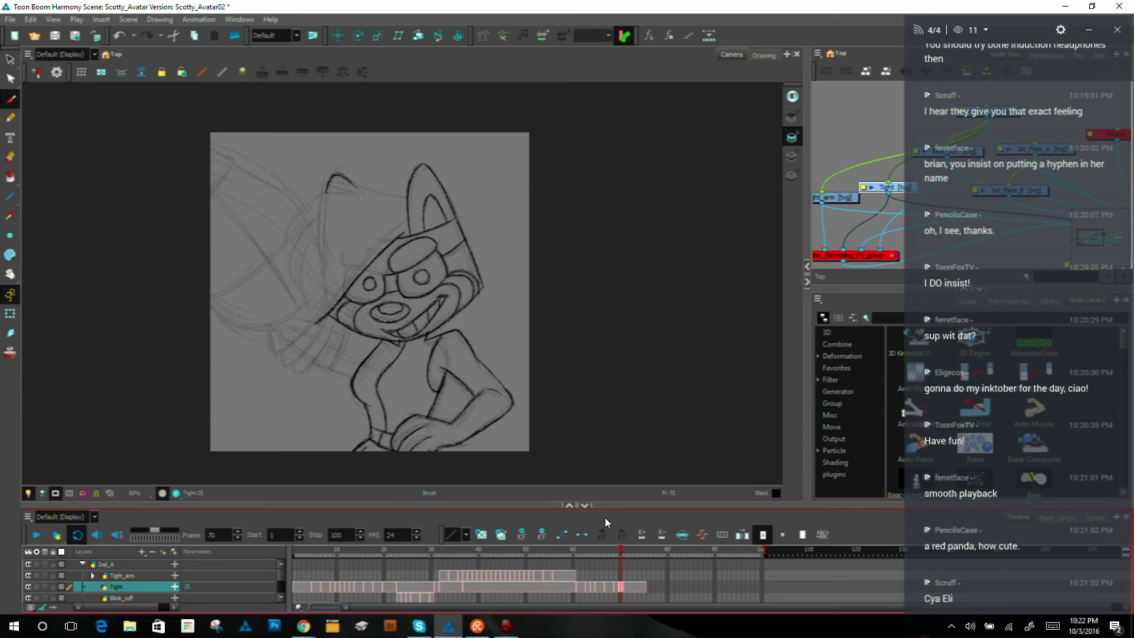
left_click(4, 294)
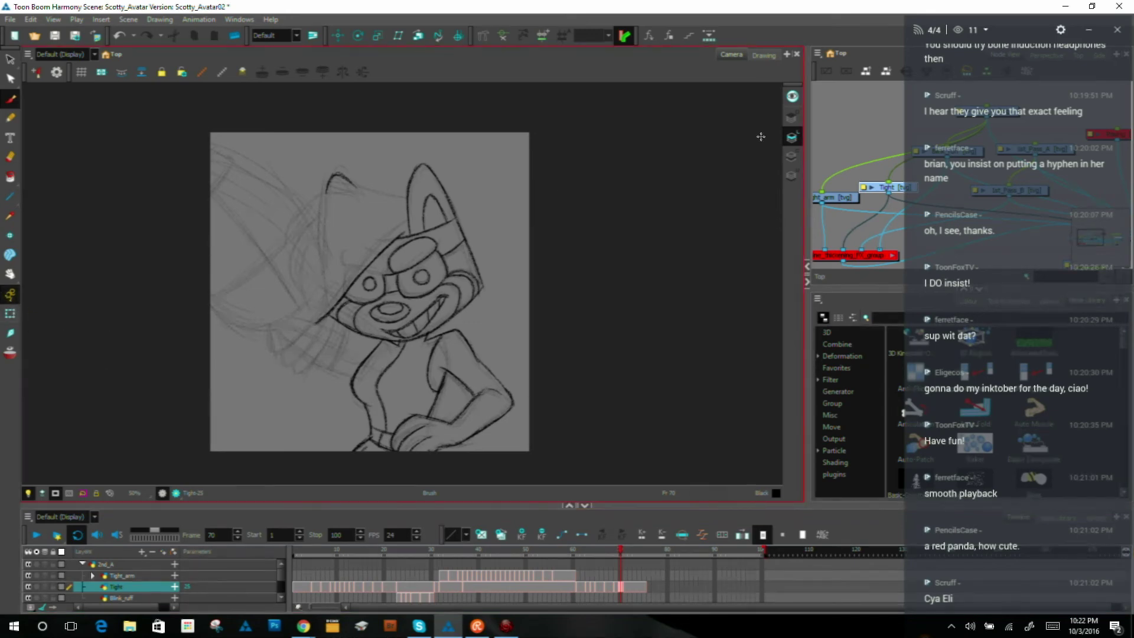
left_click(18, 98)
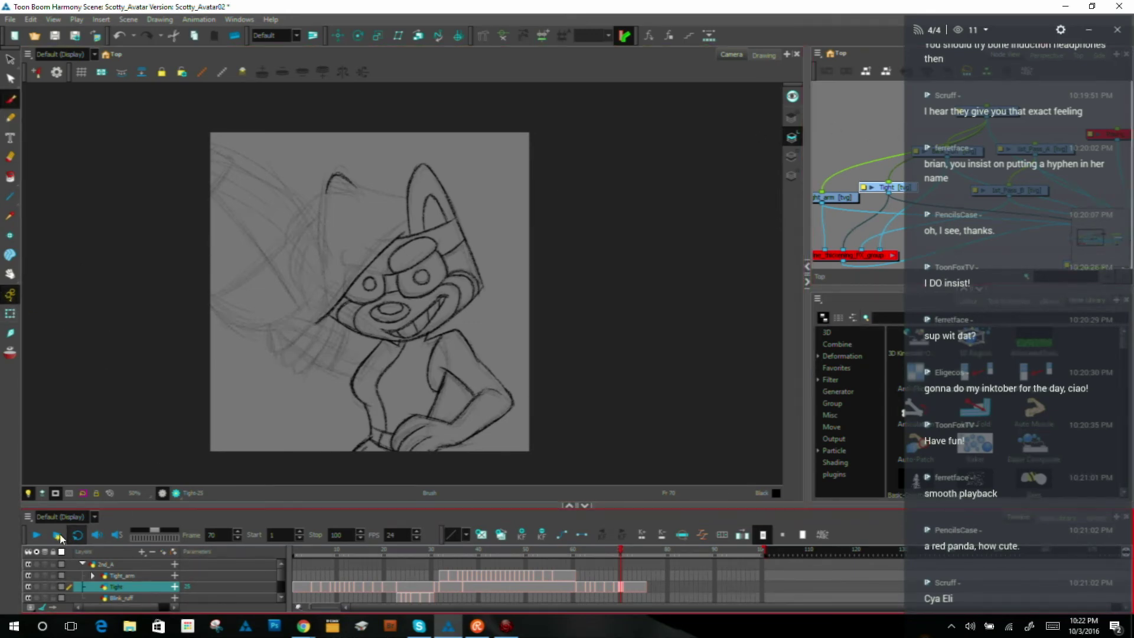
left_click(55, 494)
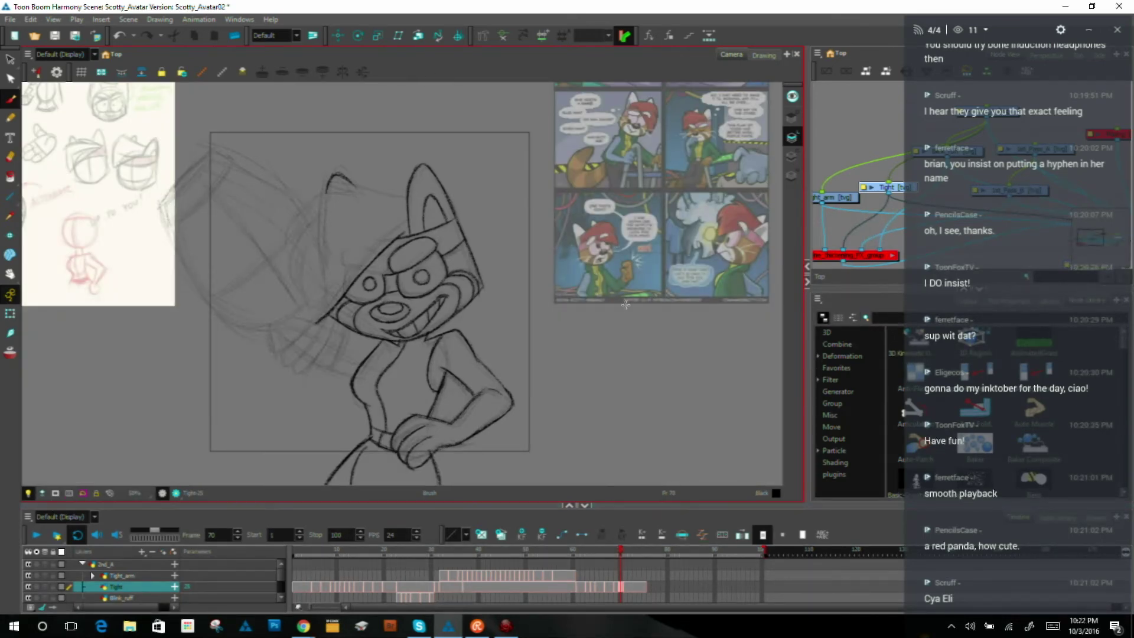
Step: Draw the first long edge of the second eyebrow above the smaller eye on frame 70, using frame 69 as reference
left_click_drag(703, 264, 496, 113)
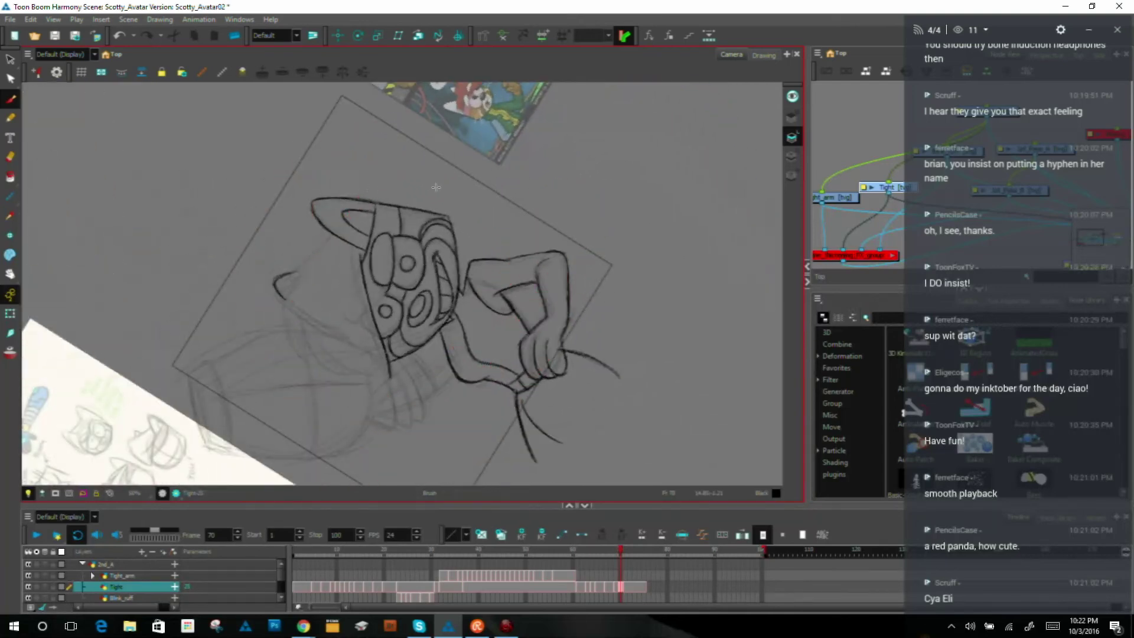
scroll(423, 195, "up", 2)
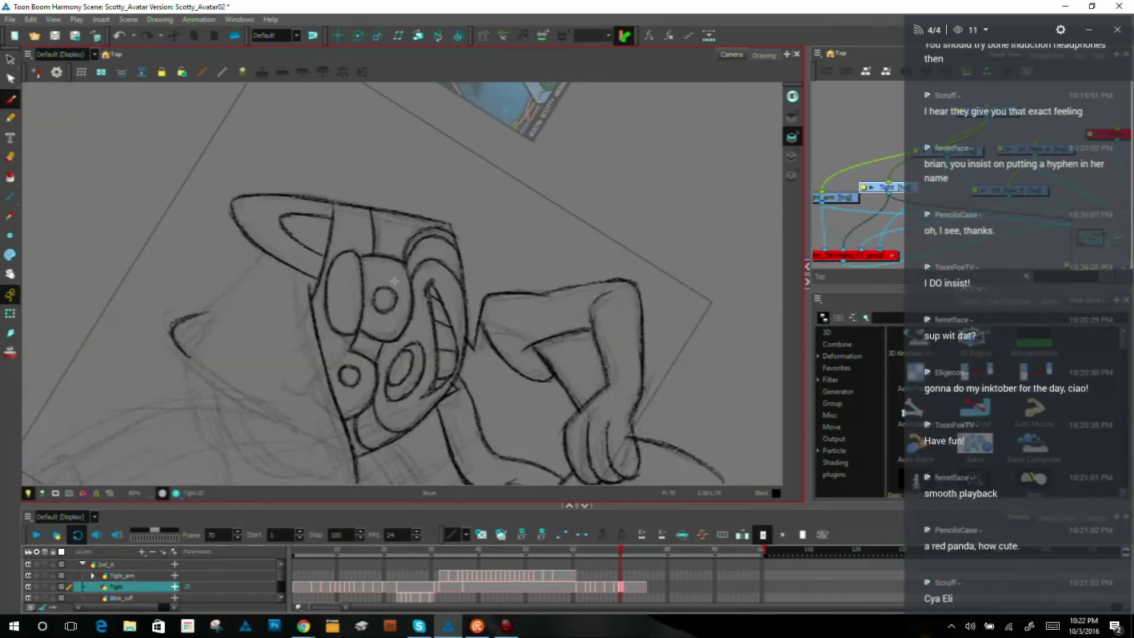
left_click_drag(425, 275, 429, 241)
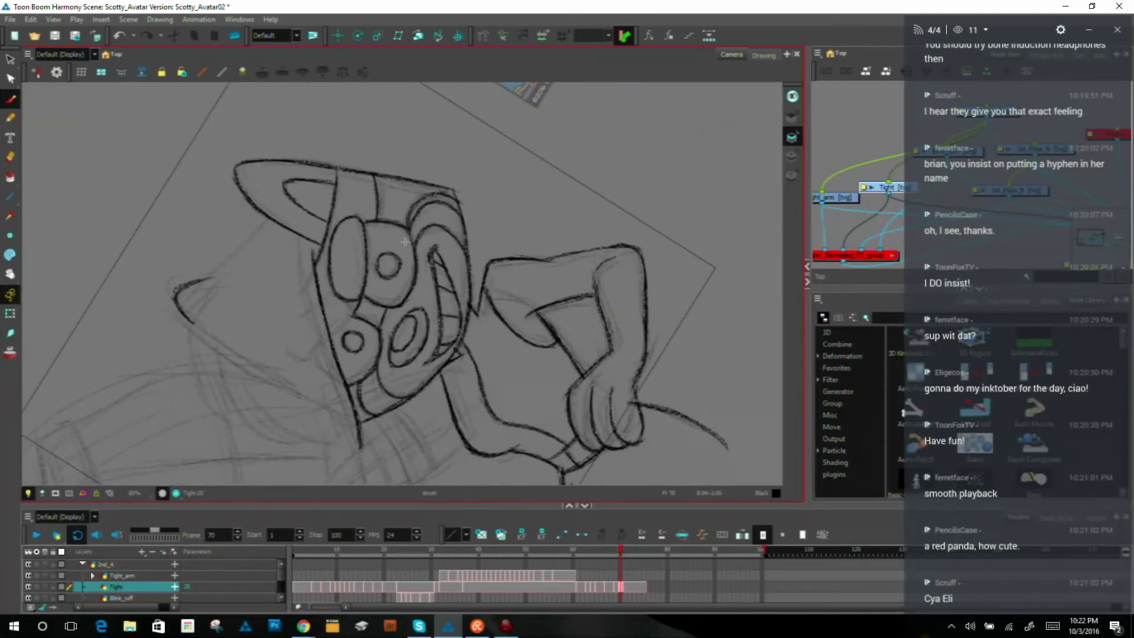
key("f")
key("g")
key("f")
key("g")
key("period")
key("comma")
left_click_drag(295, 355, 350, 315)
Step: Complete the rounded outline of the second eyebrow on frame 70, flipping against frame 69 for its shape
key("period")
key("comma")
left_click_drag(283, 346, 302, 312)
key("period")
key("comma")
key("comma")
key("period")
mouse_move(318, 301)
left_mouse_down()
mouse_move(345, 321)
mouse_move(326, 335)
mouse_move(348, 309)
mouse_move(338, 301)
mouse_move(346, 305)
mouse_move(301, 310)
mouse_move(332, 300)
mouse_move(285, 331)
mouse_move(309, 309)
mouse_move(285, 352)
left_mouse_up()
key("comma")
key("period")
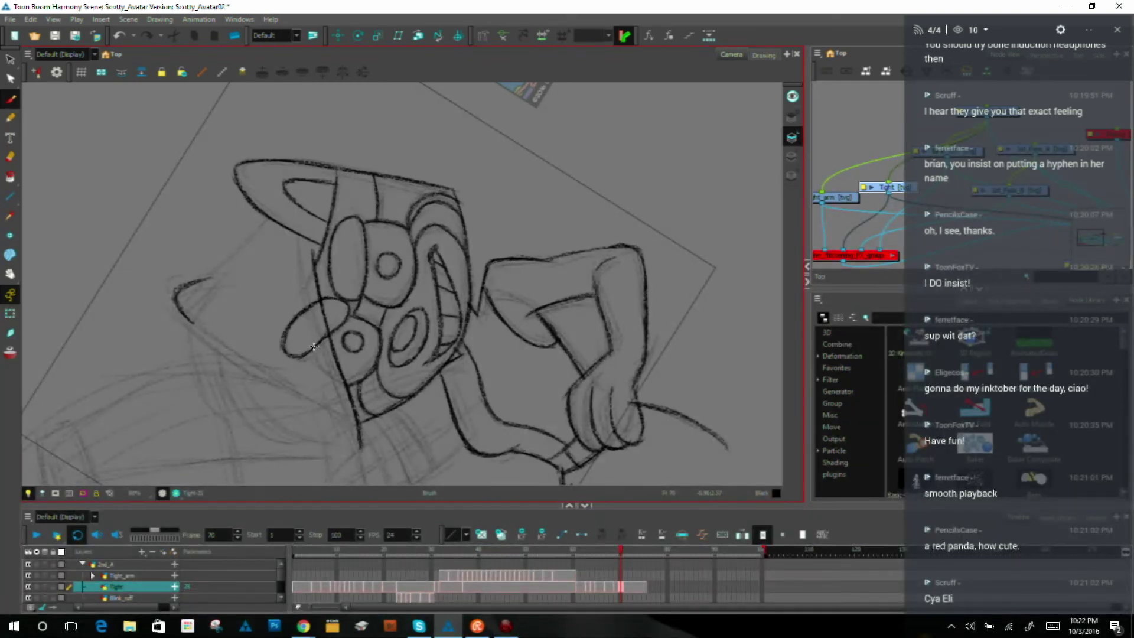
Step: Erase the head outline where it crosses the inside of the second eyebrow on frame 70, comparing with frame 69
key("f")
key("g")
key("e")
left_click_drag(326, 326, 321, 306)
key("f")
key("g")
key("f")
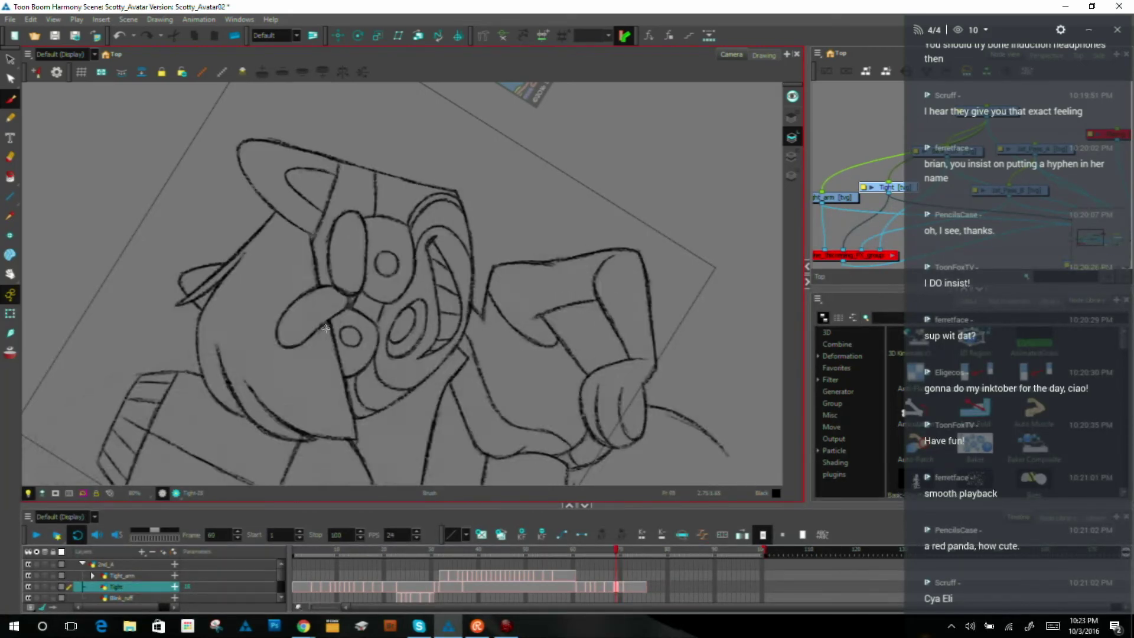
key("g")
key("f")
key("g")
key("f")
key("g")
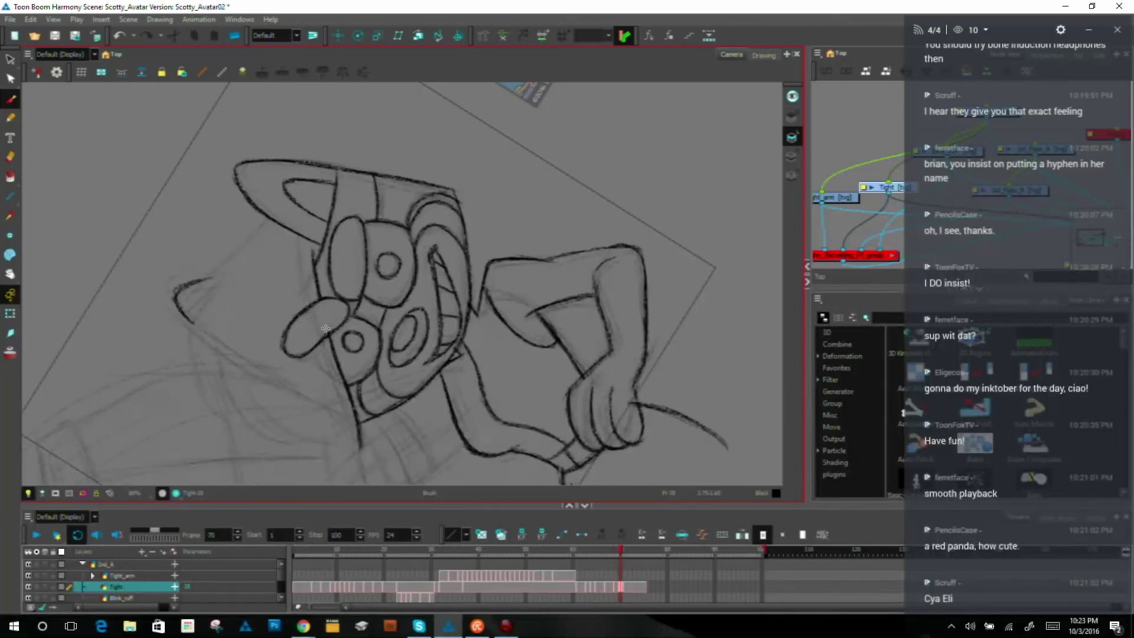
Step: Draw the top outline of the head between the far ear and the near ear on frame 70, comparing with the neighbouring drawings
key("f")
key("g")
key("f")
key("g")
left_click_drag(176, 316, 220, 281)
key("f")
key("g")
key("f")
key("g")
key("f")
key("g")
left_click_drag(179, 311, 250, 231)
left_click_drag(214, 269, 267, 219)
left_click_drag(234, 254, 269, 216)
left_click_drag(178, 314, 250, 237)
left_click_drag(213, 273, 269, 216)
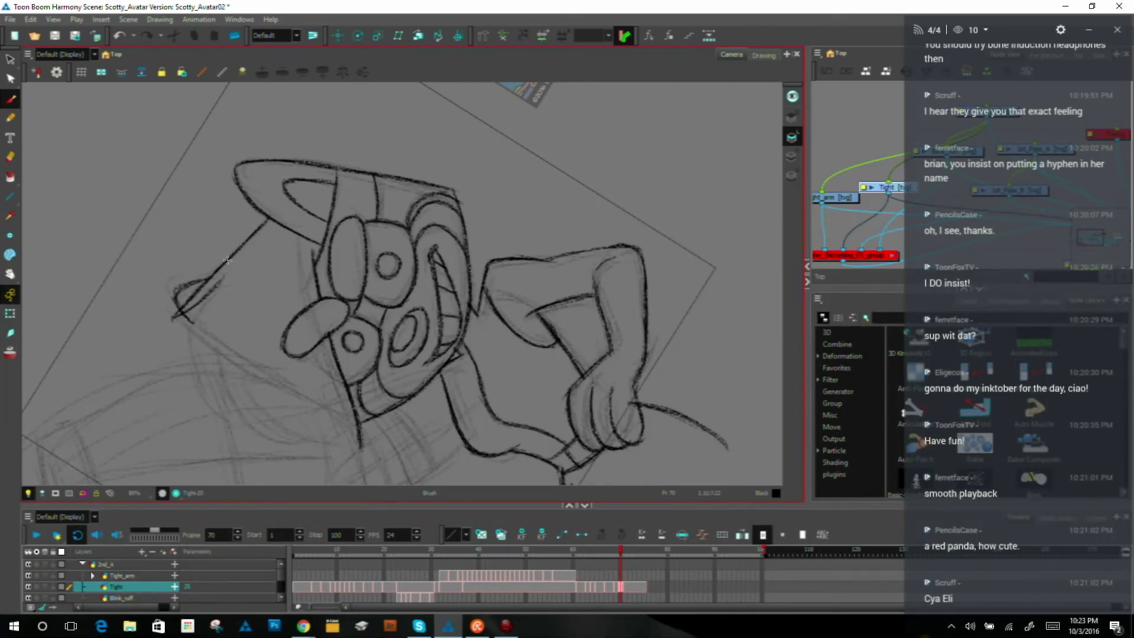
Step: Reinforce the head line where it meets the far ear and add the ear's second inner line on frame 70
left_click_drag(176, 314, 226, 274)
key("f")
key("g")
key("f")
key("g")
left_click_drag(188, 340, 223, 277)
key("f")
key("period")
key("comma")
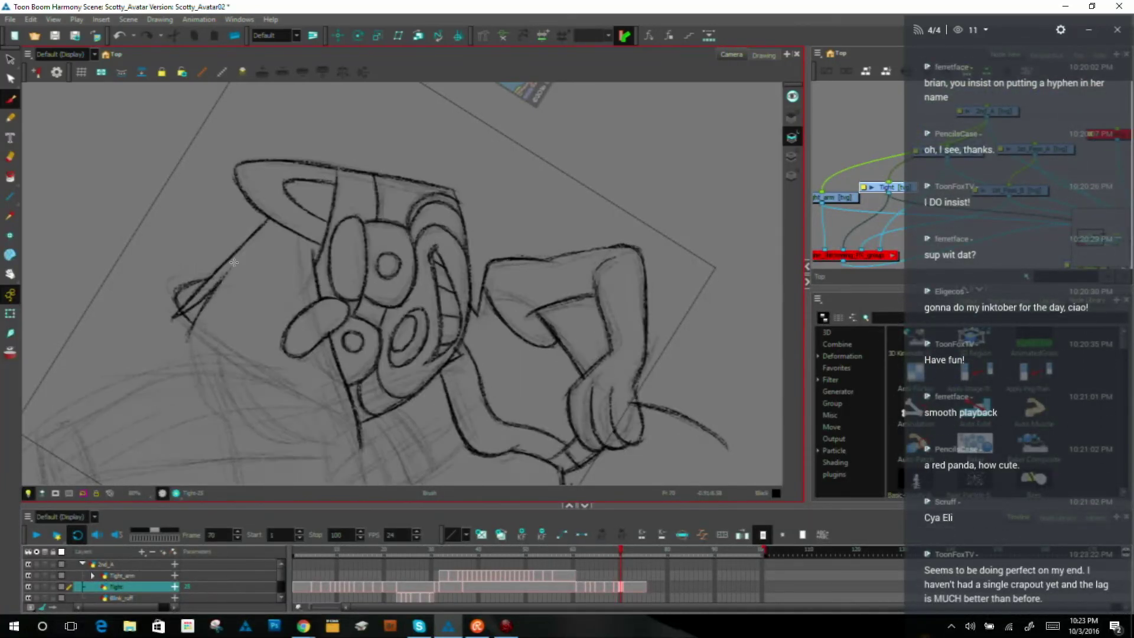
key("period")
key("period")
key("comma")
key("period")
key("comma")
key("period")
Step: Draw the first curve of the back of the head, starting beside the far ear on frame 70
mouse_move(526, 223)
left_mouse_down()
mouse_move(575, 162)
mouse_move(615, 207)
mouse_move(573, 217)
left_mouse_up()
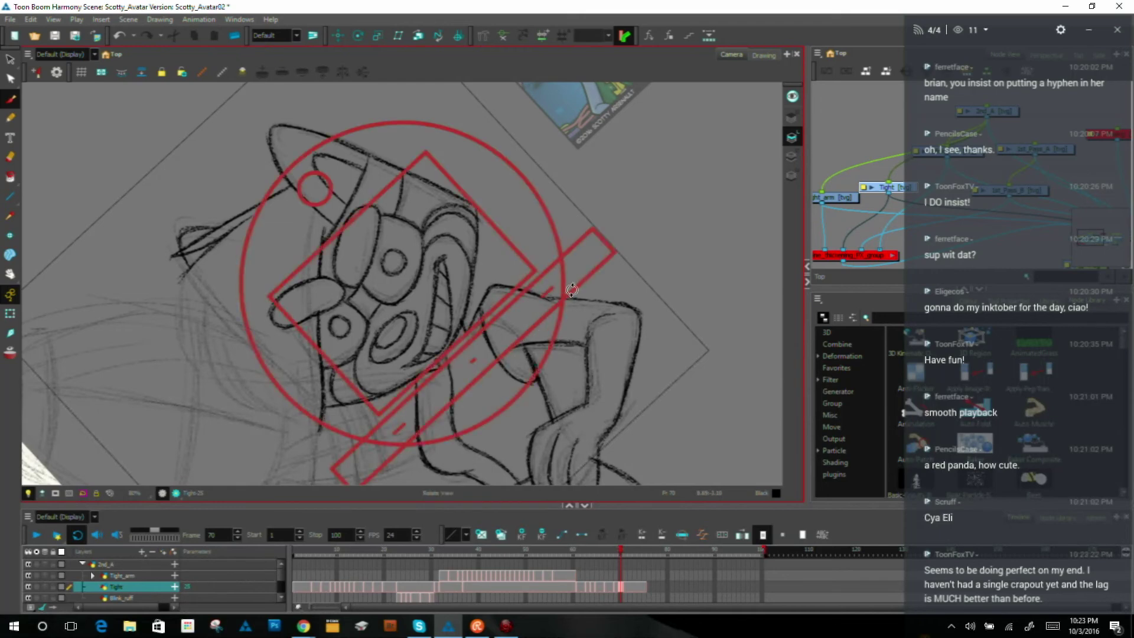
left_click_drag(572, 289, 570, 214)
key("f")
key("g")
key("f")
key("g")
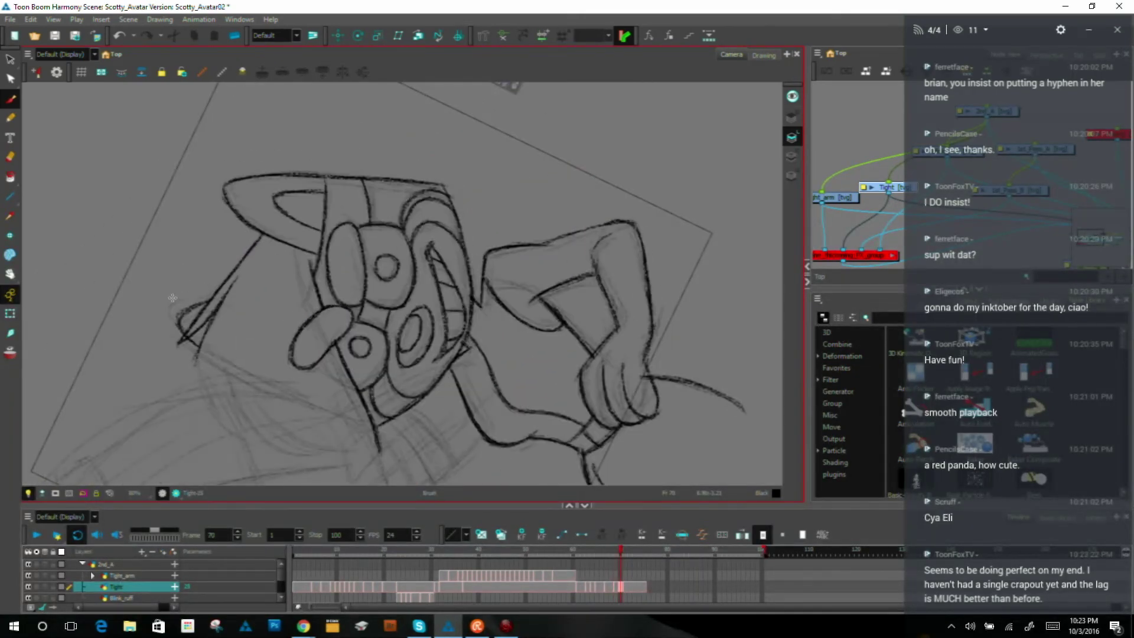
key("f")
key("g")
left_click_drag(220, 425, 194, 349)
key("period")
key("comma")
Step: Extend the back-of-head curve down to the start of the fur tufts on frame 70, flipping against frame 69
left_click_drag(561, 220, 588, 393)
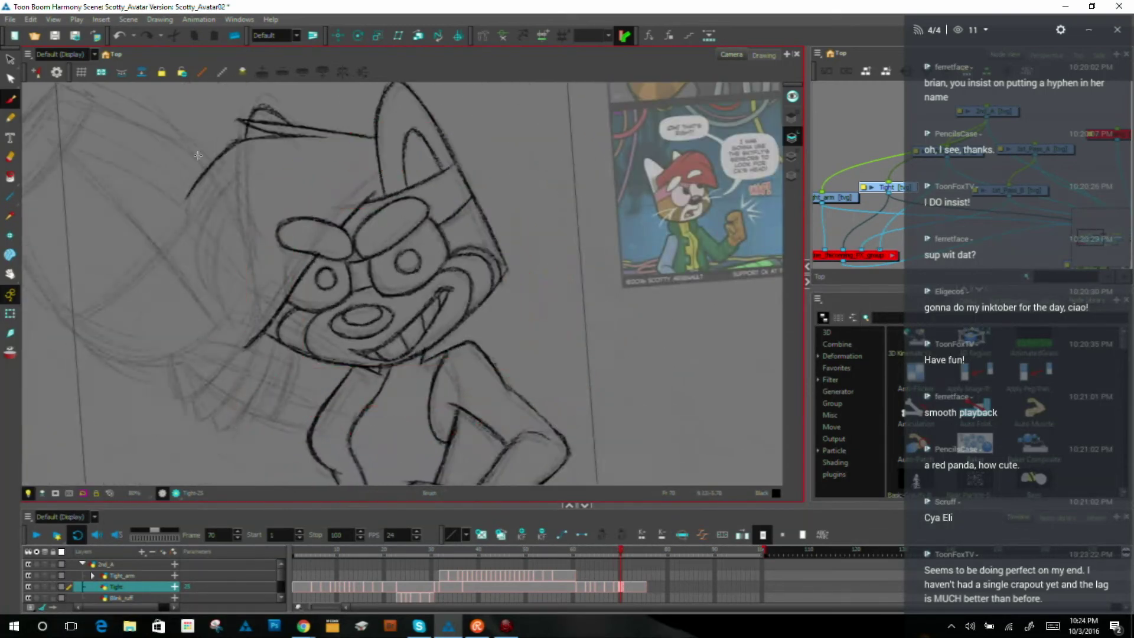
key("comma")
key("period")
key("comma")
key("period")
left_click_drag(190, 244, 193, 189)
key("period")
key("comma")
key("period")
key("comma")
key("comma")
key("period")
Step: Draw the long curved fur strand at the side of the head and continue it down toward the cheek on frame 70
mouse_move(196, 277)
left_mouse_down()
mouse_move(210, 205)
mouse_move(195, 267)
mouse_move(228, 179)
left_mouse_up()
key("period")
key("comma")
left_click_drag(197, 270, 218, 308)
key("period")
key("comma")
key("period")
key("comma")
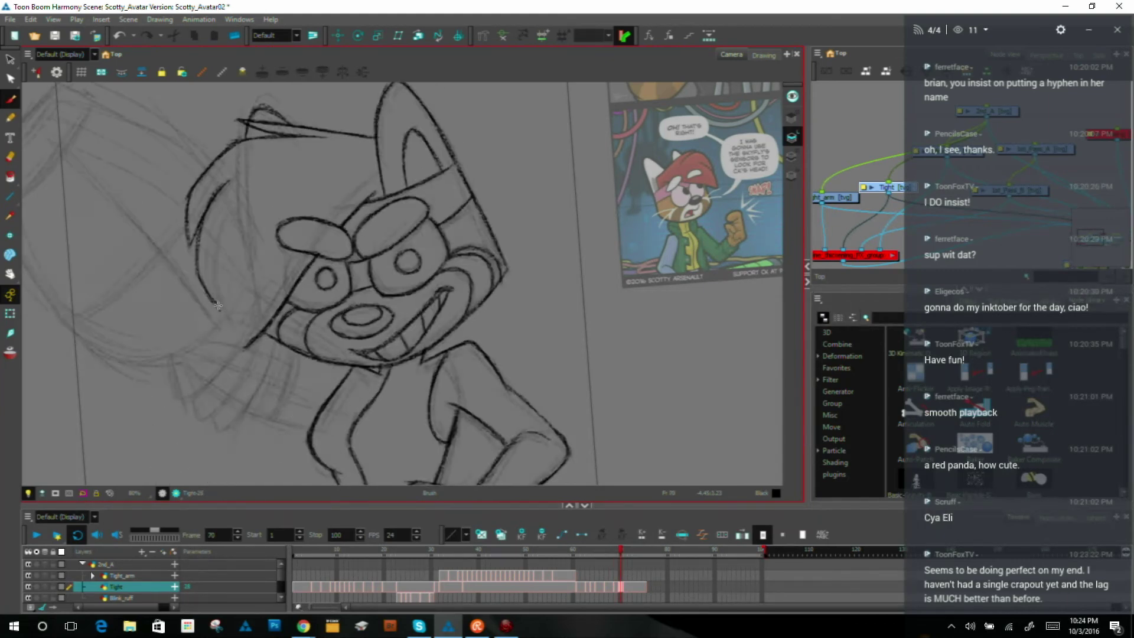
key("comma")
key("period")
key("comma")
key("period")
Step: Close the pointed tip of the cheek fur and add the short inner fur strand on frame 70, checking against frame 69
left_click_drag(235, 326, 241, 346)
key("comma")
key("period")
key("comma")
key("period")
left_click_drag(213, 278, 212, 245)
key("comma")
key("period")
key("comma")
key("period")
key("comma")
key("period")
key("comma")
key("period")
key("comma")
key("period")
key("comma")
key("period")
key("comma")
key("period")
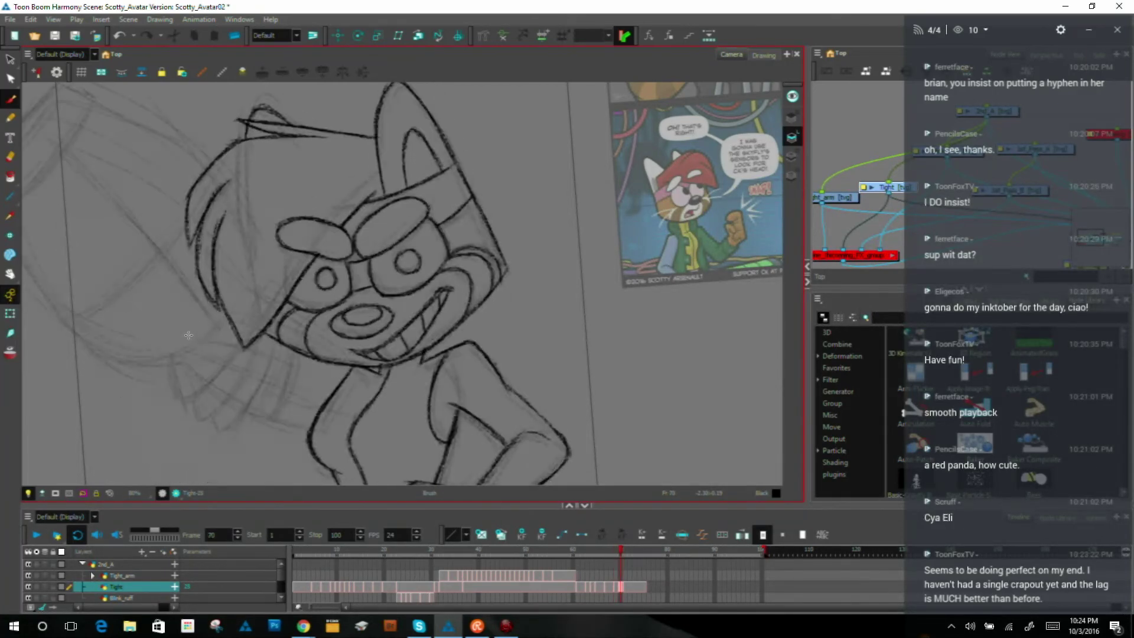
Step: Draw the lower edge of the barrel-shaped form behind the head, ending at the cheek fur on frame 70
key("comma")
key("period")
key("comma")
key("period")
left_click_drag(185, 356, 228, 320)
key("comma")
key("period")
Step: Draw the curved line across the middle of the barrel-shaped form, reaching the back of the head on frame 70
mouse_move(68, 320)
left_mouse_down()
mouse_move(124, 293)
mouse_move(66, 319)
mouse_move(119, 295)
mouse_move(67, 320)
mouse_move(157, 258)
left_mouse_up()
mouse_move(99, 305)
left_mouse_down()
mouse_move(159, 255)
mouse_move(154, 262)
mouse_move(188, 207)
left_mouse_up()
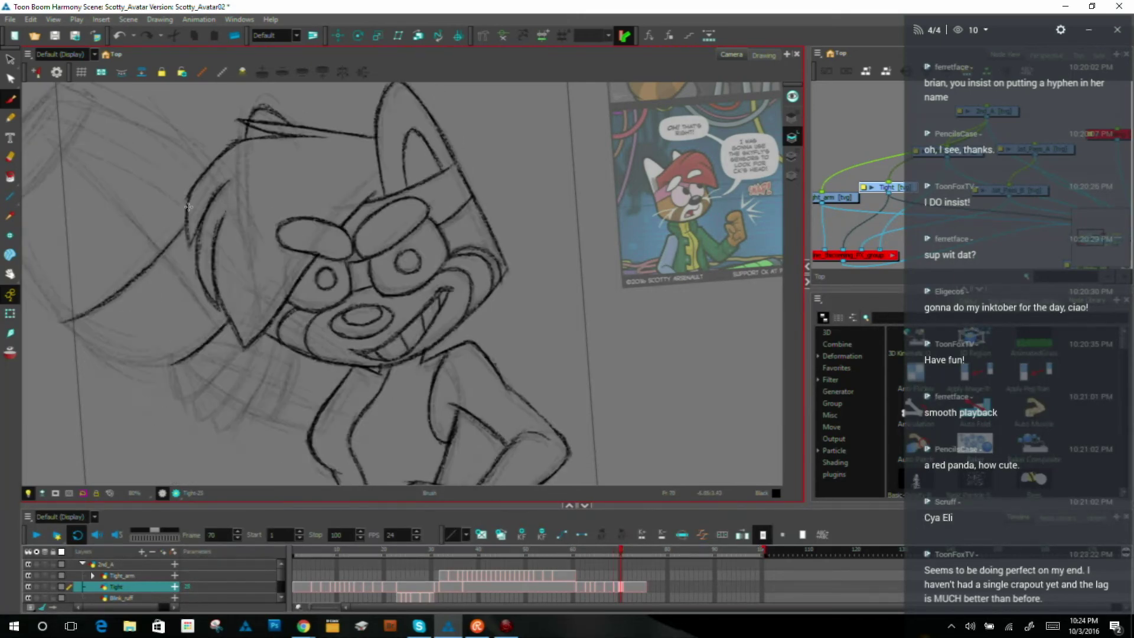
key("f")
key("g")
key("f")
key("g")
key("comma")
key("period")
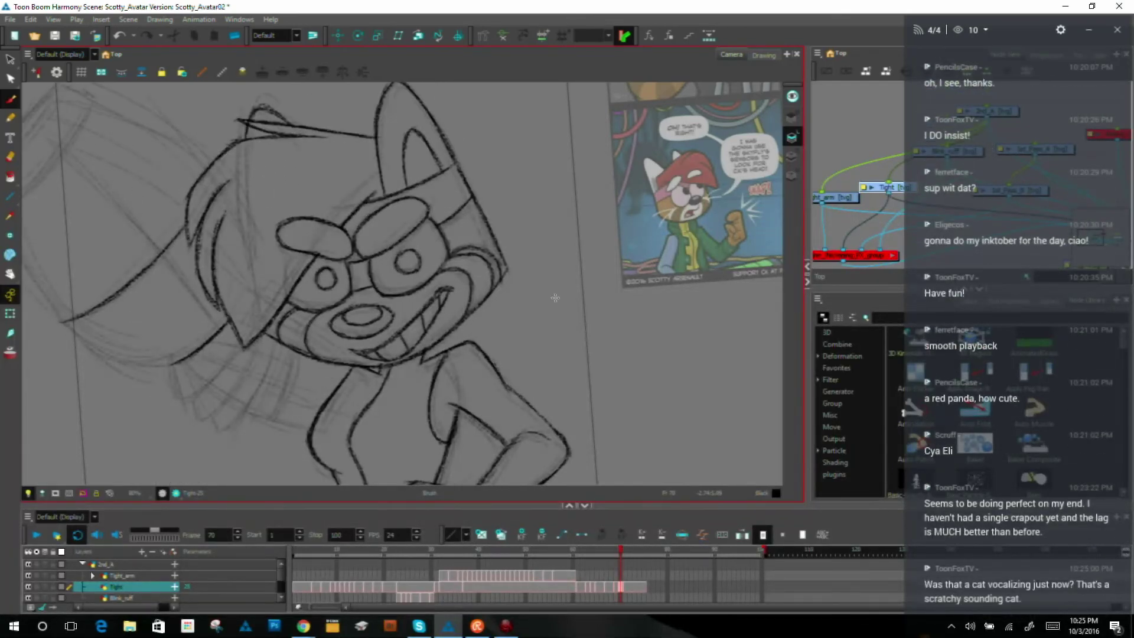
Step: Draw the rounded lower corner of the barrel-shaped form on frame 70, using frame 69 as reference
key("ctrl+alt")
left_click_drag(652, 277, 637, 353)
mouse_move(595, 265)
left_mouse_down()
mouse_move(593, 342)
mouse_move(593, 314)
left_mouse_up()
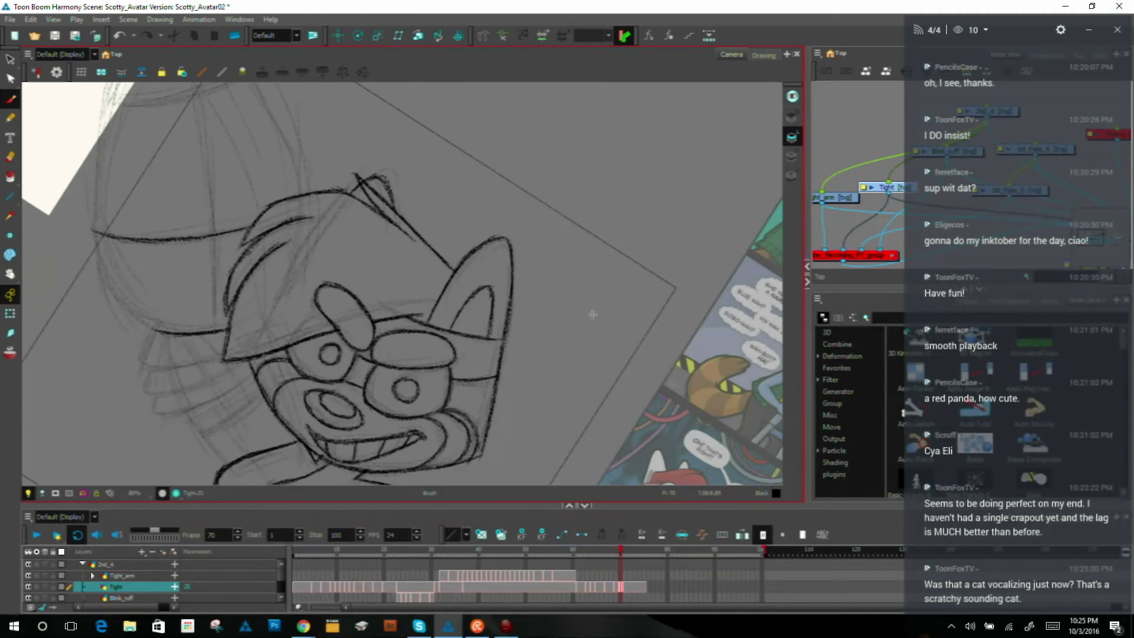
mouse_move(562, 226)
left_mouse_down()
mouse_move(567, 313)
mouse_move(564, 278)
left_mouse_up()
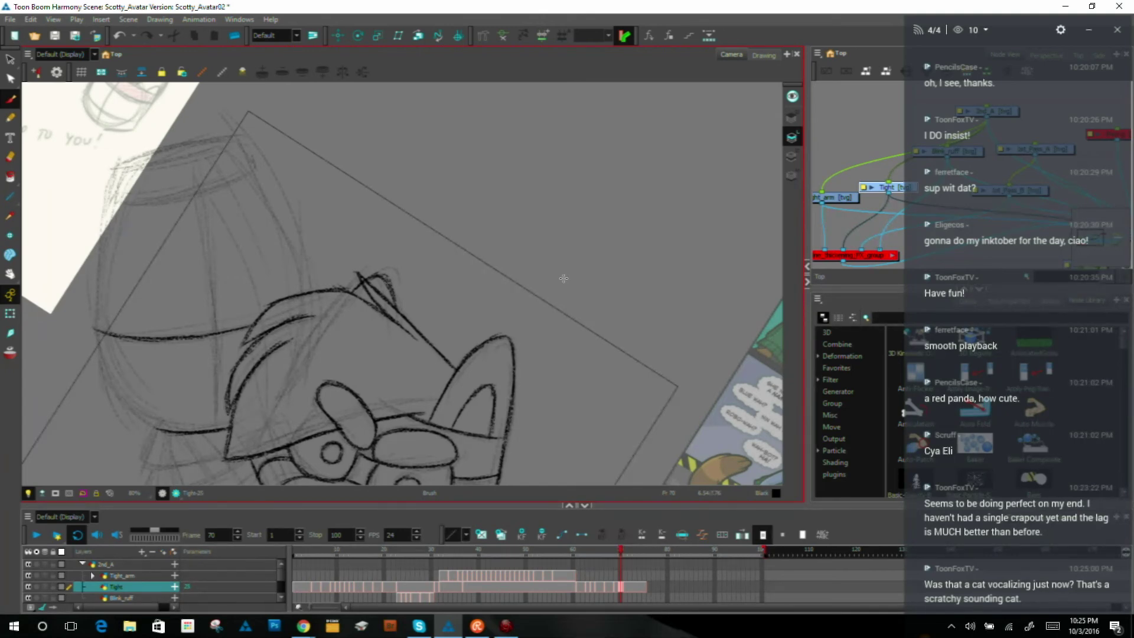
key("comma")
key("period")
key("comma")
key("period")
key("comma")
key("period")
key("comma")
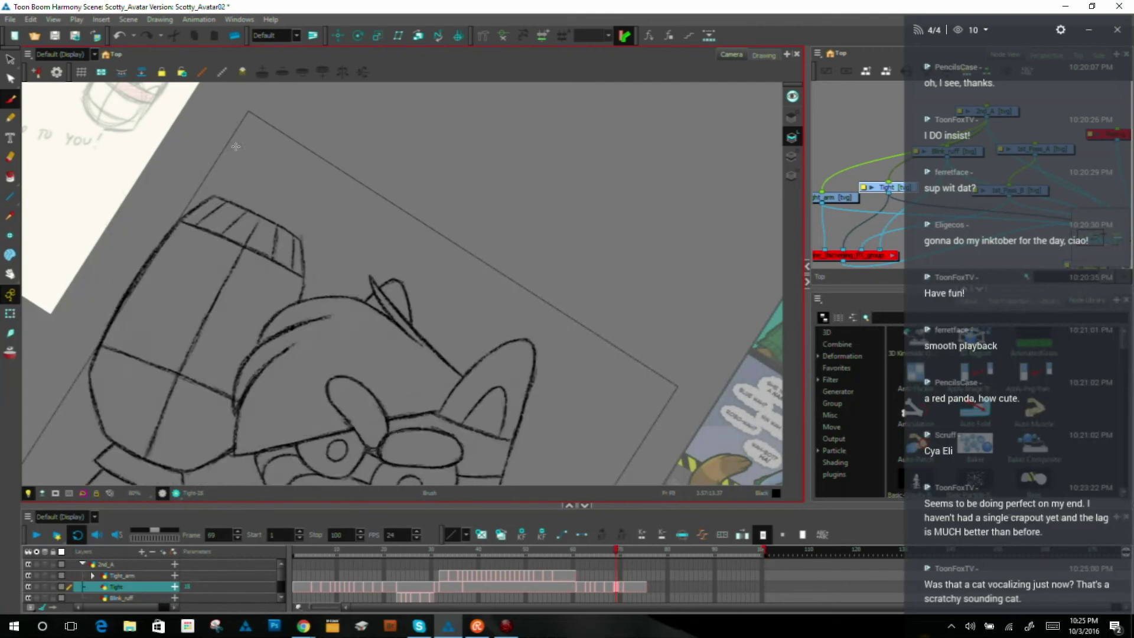
key("period")
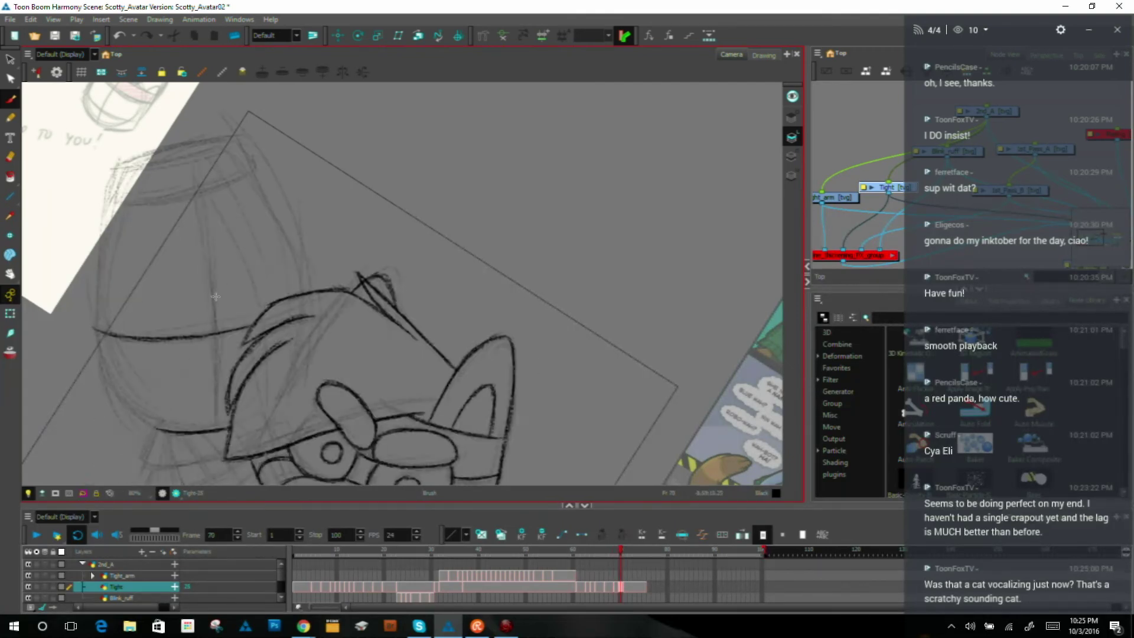
key("comma")
key("period")
key("comma")
key("period")
left_click_drag(139, 422, 98, 356)
key("comma")
key("period")
Step: Draw the long outer edge of the barrel-shaped form from the rounded corner up to its far end on frame 70
left_click_drag(102, 362, 102, 202)
left_click_drag(96, 300, 110, 167)
left_click_drag(99, 246, 113, 160)
key("comma")
key("period")
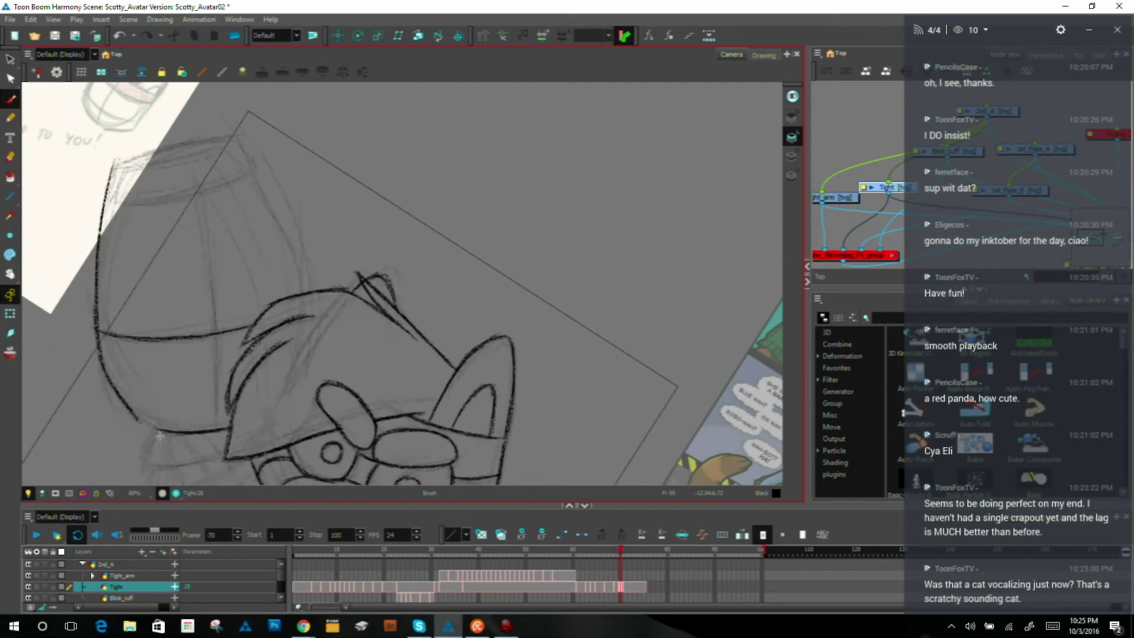
Step: Draw the curved band line across the far end of the barrel-shaped form on frame 70
key("ctrl+alt")
mouse_move(641, 343)
left_mouse_down()
mouse_move(592, 155)
mouse_move(480, 209)
left_mouse_up()
key("space")
mouse_move(555, 337)
left_mouse_down()
mouse_move(491, 213)
mouse_move(448, 180)
left_mouse_up()
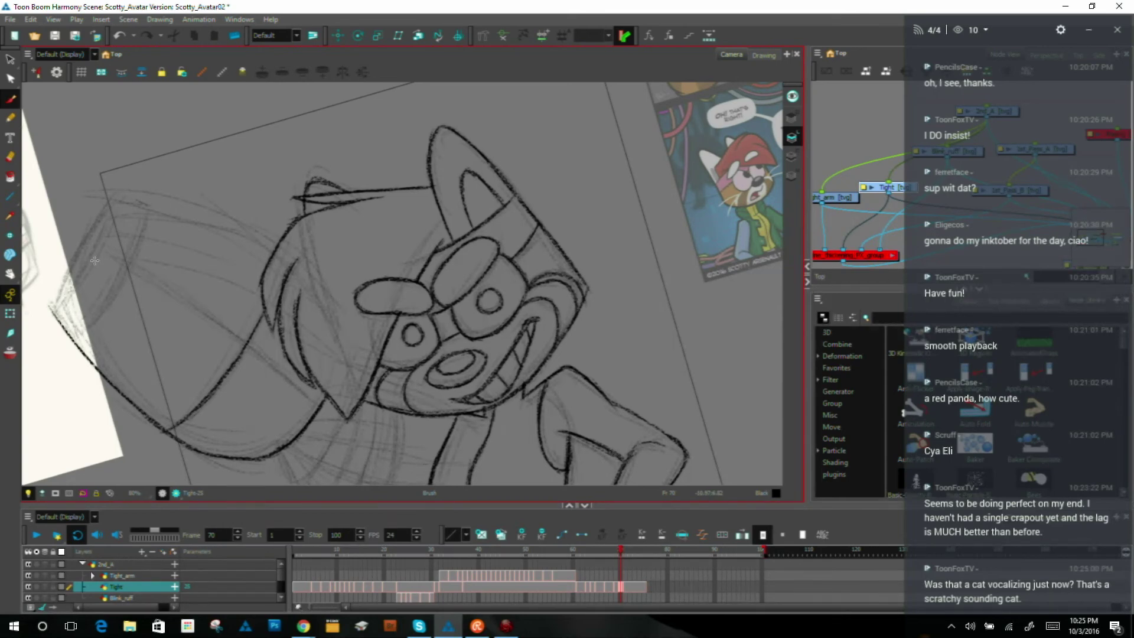
left_click_drag(68, 336, 126, 268)
mouse_move(104, 304)
left_mouse_down()
mouse_move(143, 217)
mouse_move(111, 296)
mouse_move(146, 224)
mouse_move(139, 244)
mouse_move(142, 205)
left_mouse_up()
mouse_move(71, 335)
left_mouse_down()
mouse_move(136, 232)
mouse_move(147, 201)
left_mouse_up()
key(".")
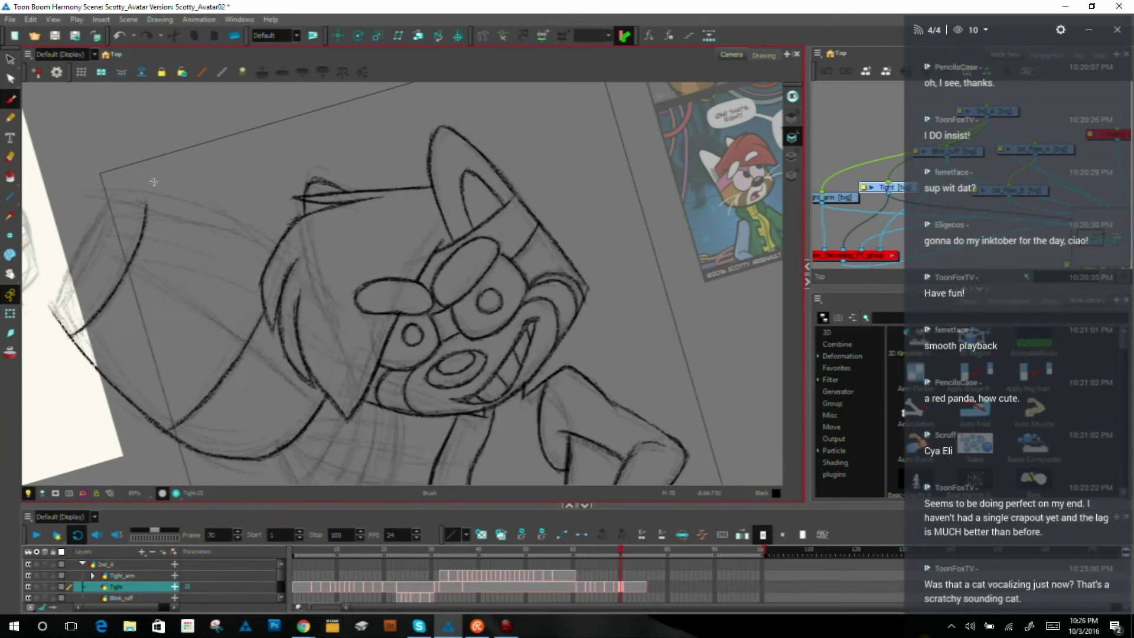
key(".")
Step: Delete the long overlapping stroke of the band line near the far end of the barrel-shaped form
left_click_drag(516, 212, 606, 334)
left_click_drag(547, 221, 534, 303)
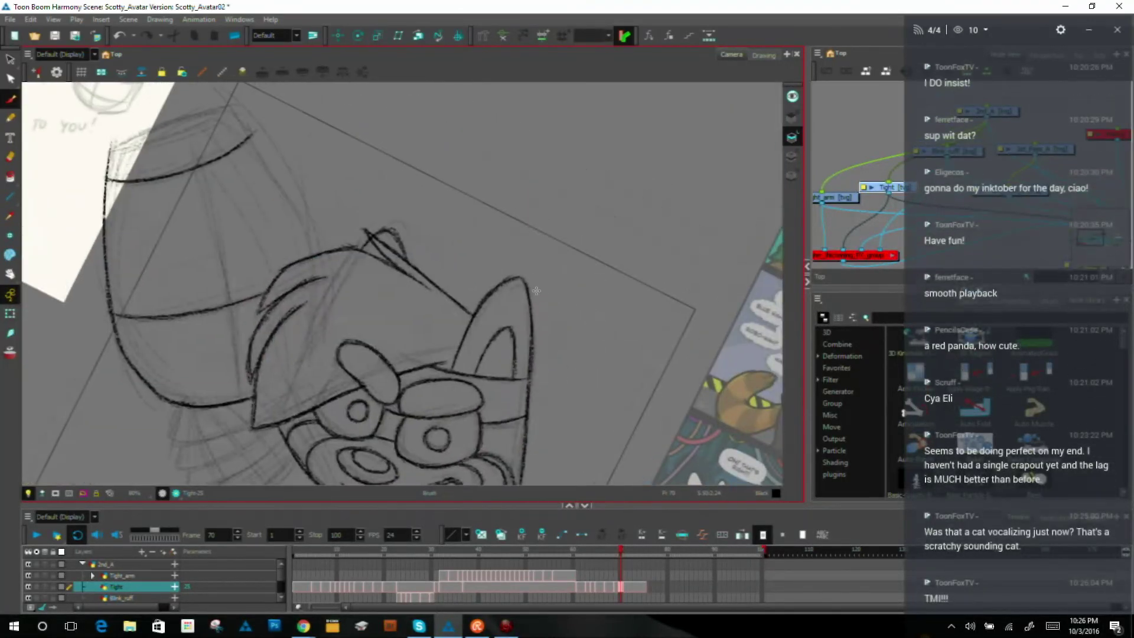
key(".")
key(".")
left_click(10, 60)
left_click(245, 136)
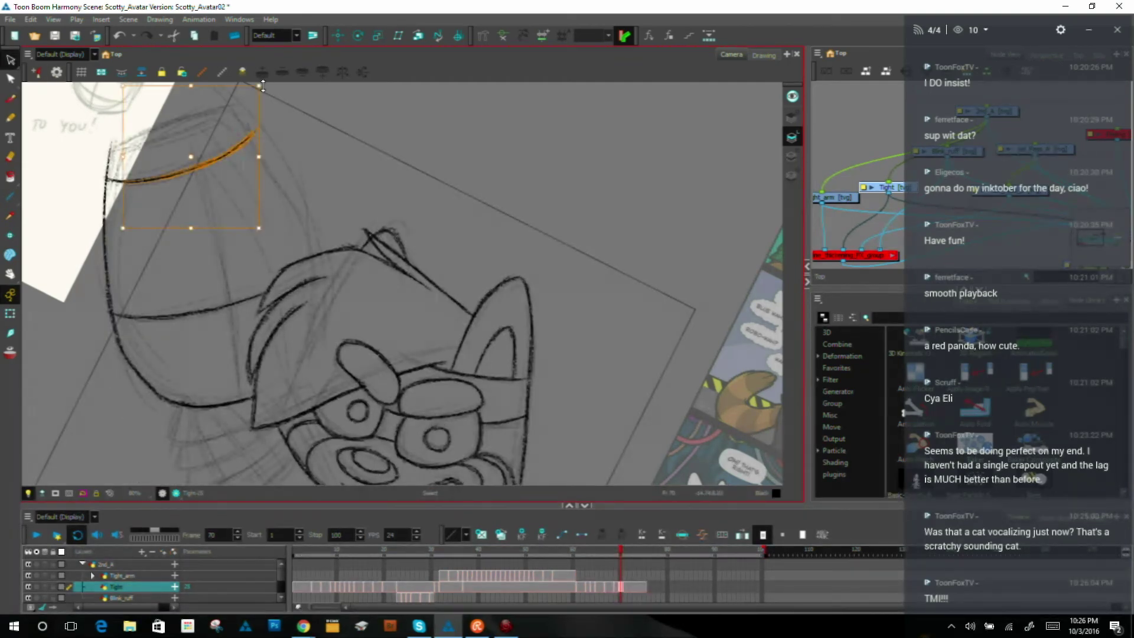
key("Delete")
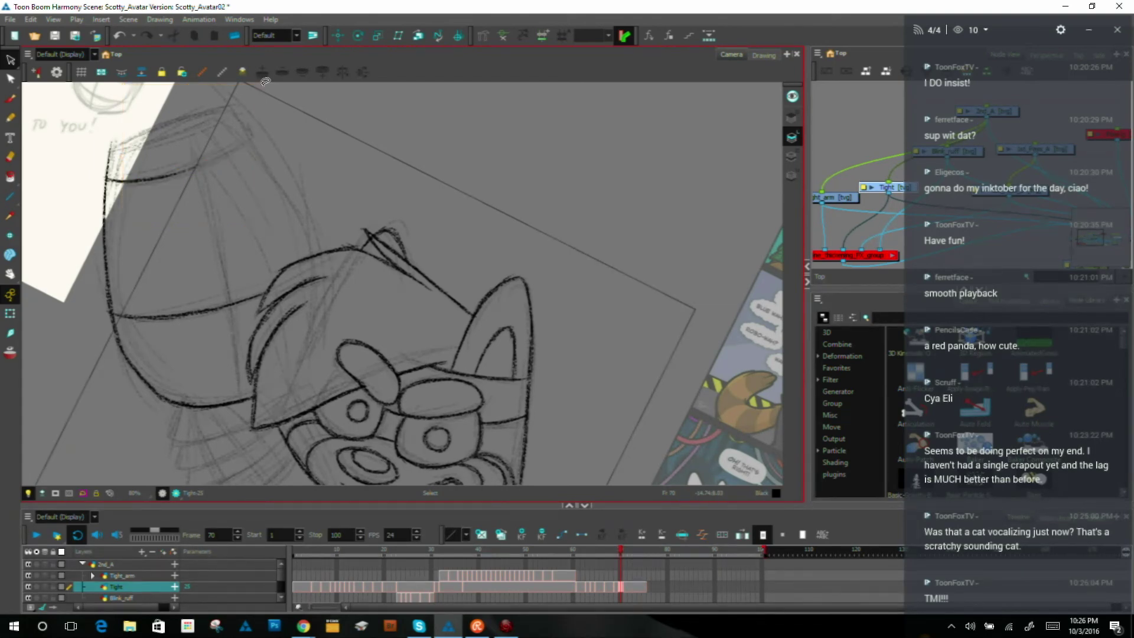
Step: Draw the upper part of the barrel-shaped form's inner long edge with the Brush on frame 70
key("f")
key("g")
key("f")
key("g")
left_click(9, 100)
left_click_drag(239, 113, 281, 179)
key("f")
key("g")
key("f")
key("g")
Step: Extend the inner long edge of the barrel-shaped form down to the back of the head on frame 70
left_click_drag(303, 226, 311, 245)
left_click_drag(279, 180, 311, 250)
left_click_drag(289, 197, 314, 257)
key("f")
key("g")
key("period")
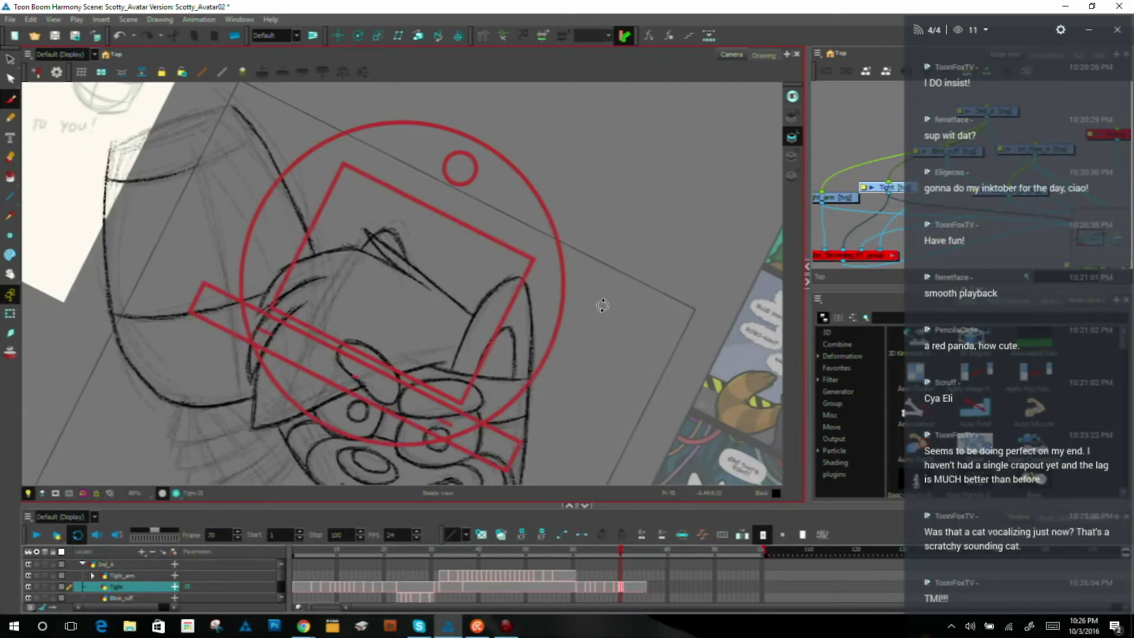
Step: Draw the rim of the barrel-shaped form's far end with the Brush on frame 70
left_click_drag(597, 309, 554, 172)
left_click_drag(196, 230, 139, 320)
left_click_drag(195, 244, 170, 287)
mouse_move(84, 316)
left_mouse_down()
mouse_move(118, 292)
mouse_move(161, 230)
left_mouse_up()
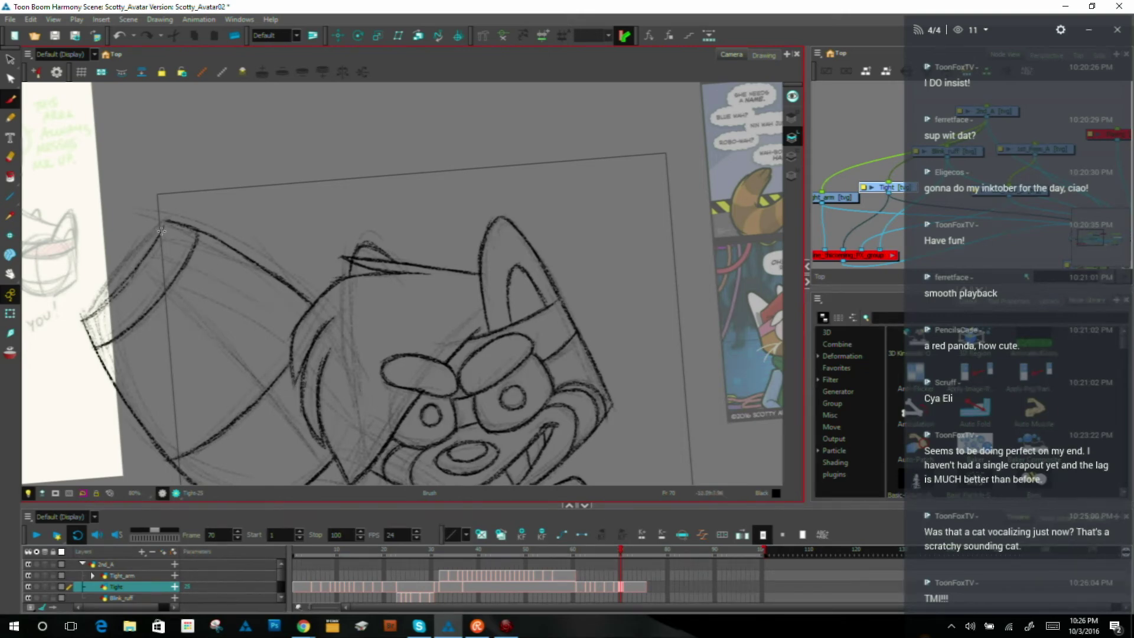
left_click_drag(82, 320, 149, 253)
left_click_drag(82, 316, 133, 246)
left_click_drag(95, 296, 154, 228)
left_click_drag(115, 269, 162, 222)
mouse_move(97, 292)
left_mouse_down()
mouse_move(83, 317)
mouse_move(97, 308)
left_mouse_up()
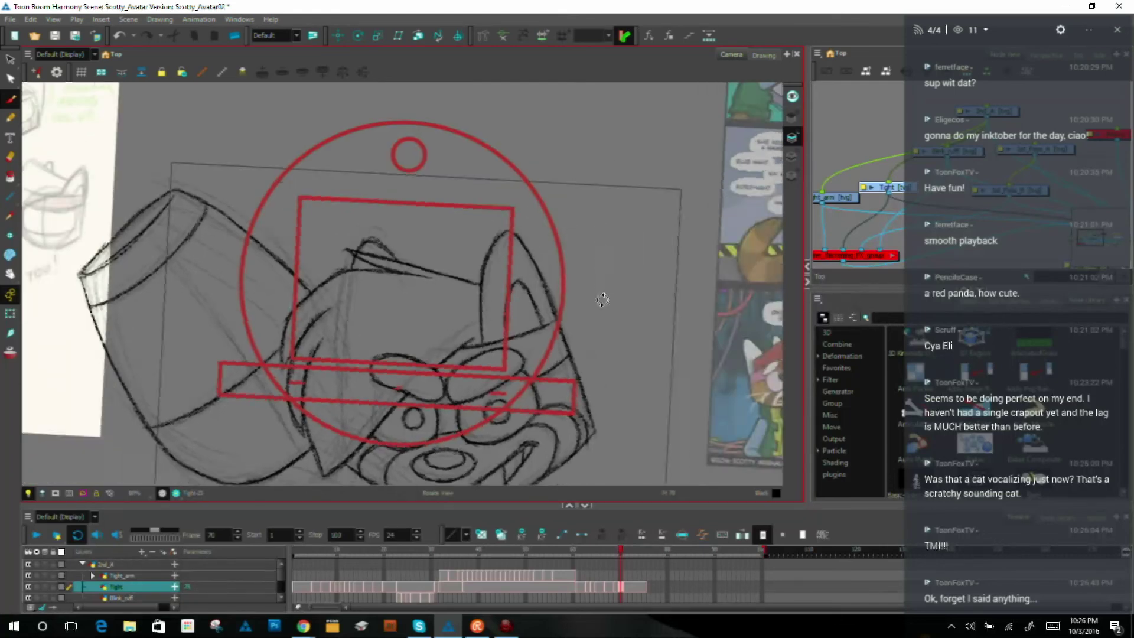
Step: Compare the barrel-shaped form on frame 70 with the neighbouring drawings
left_click_drag(600, 286, 600, 228)
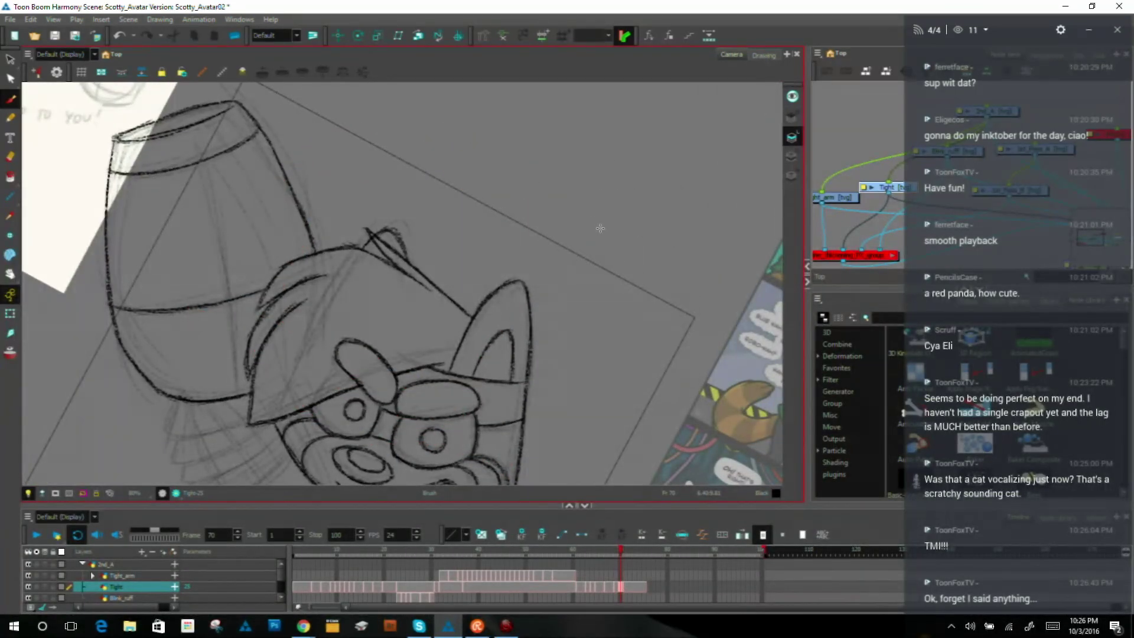
key("f")
key("g")
key("g")
key("f")
key("f")
key("g")
key("f")
key("g")
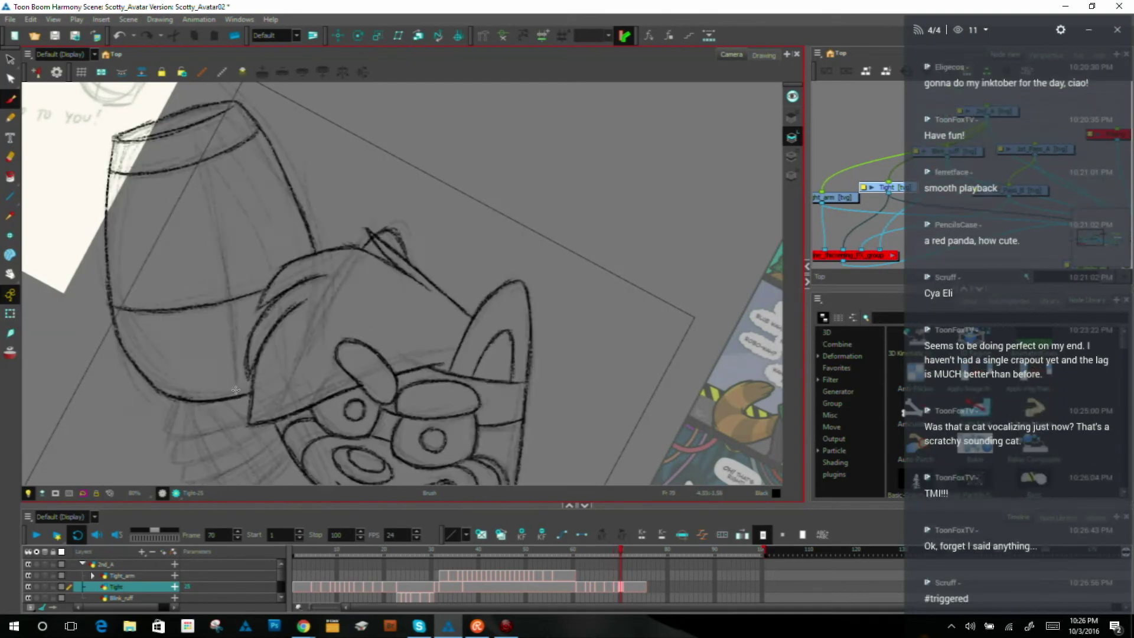
Step: Draw the central lengthwise line of the barrel-shaped form from its base up to the far-end rim on frame 70
left_click_drag(237, 392, 228, 306)
left_click_drag(232, 360, 222, 251)
left_click_drag(228, 298, 216, 227)
left_click_drag(213, 220, 211, 211)
left_click_drag(222, 259, 201, 166)
left_click_drag(216, 233, 198, 150)
left_click_drag(202, 186, 189, 121)
left_click_drag(230, 310, 207, 186)
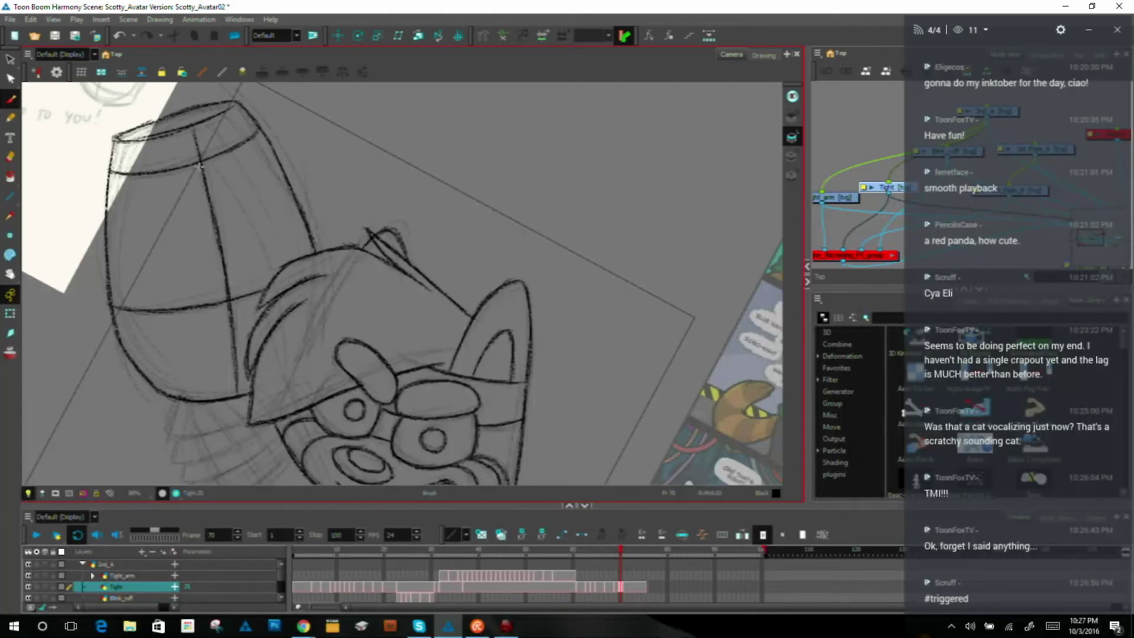
left_click_drag(227, 288, 194, 133)
Step: Draw the short dividing lines inside the far-end band of the barrel-shaped form on frame 70, using frame 69 as reference
key("f")
key("g")
key("f")
key("g")
key("comma")
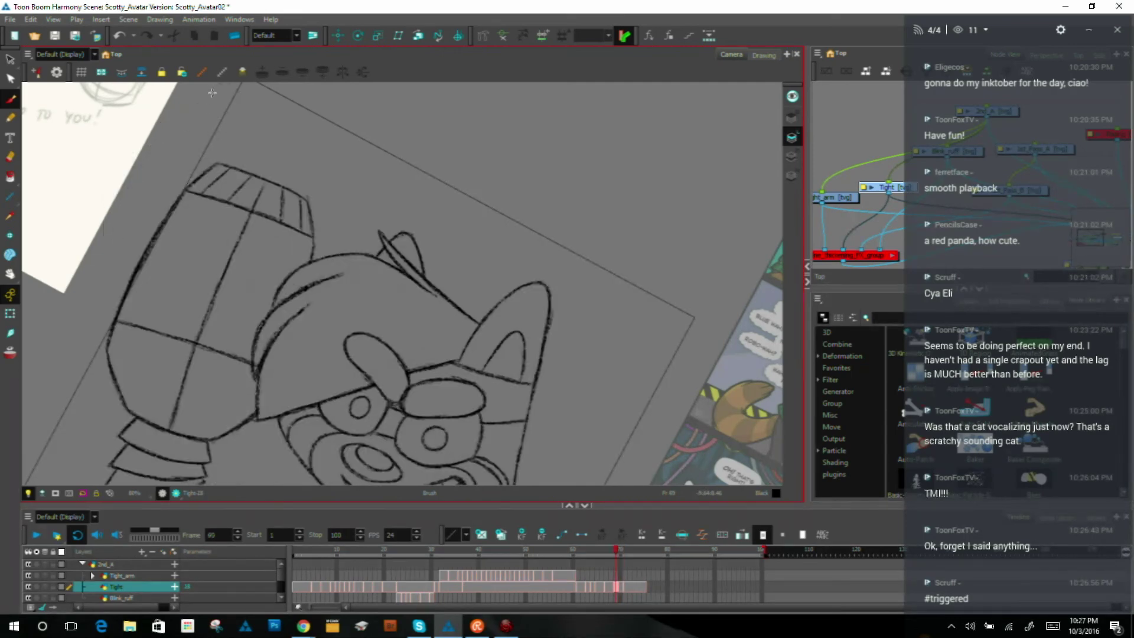
key("period")
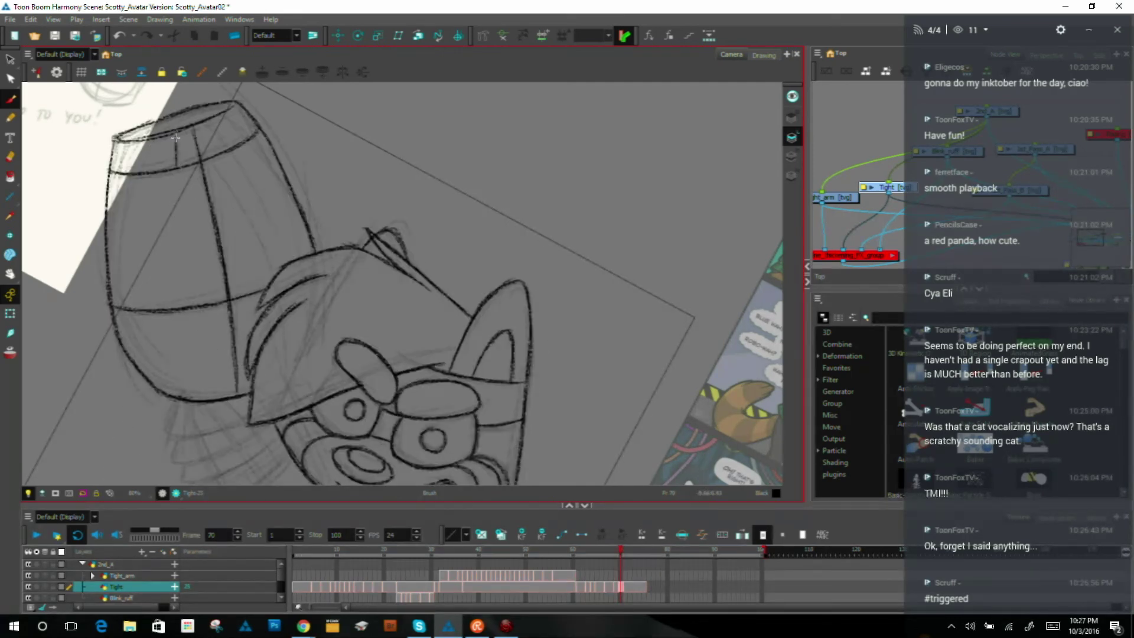
left_click_drag(210, 121, 226, 151)
key("comma")
key("period")
key("comma")
key("period")
key("comma")
key("period")
key("comma")
key("period")
key("comma")
key("period")
key("comma")
key("period")
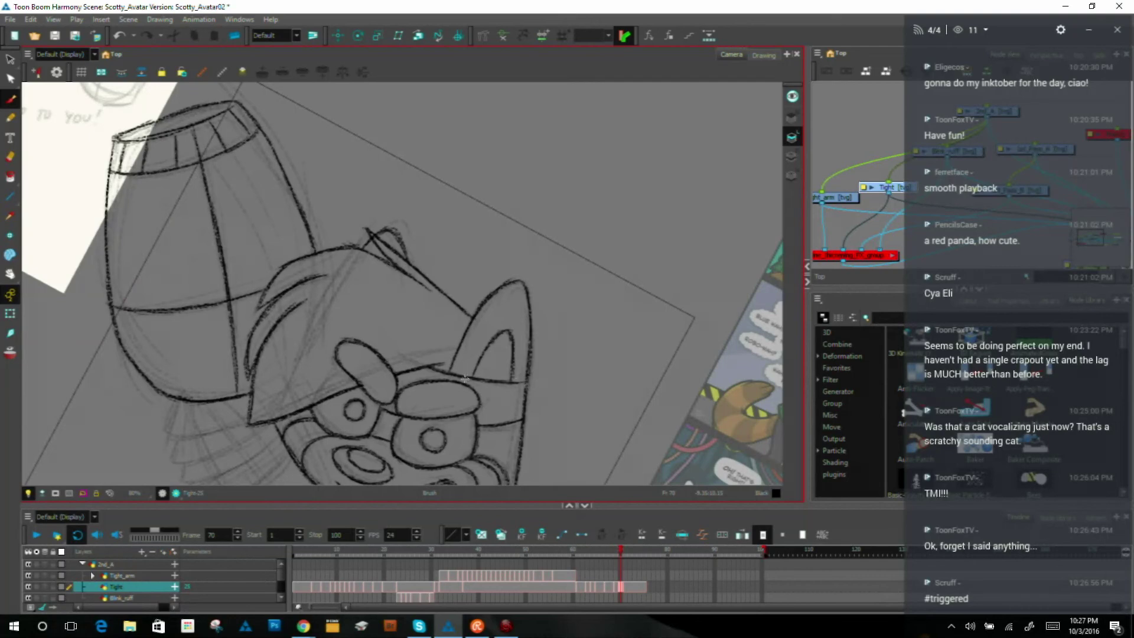
Step: Check the whole frame 70 pose against the neighbouring drawings using the onion skin, with the view rotation reset
left_click_drag(506, 342, 533, 282)
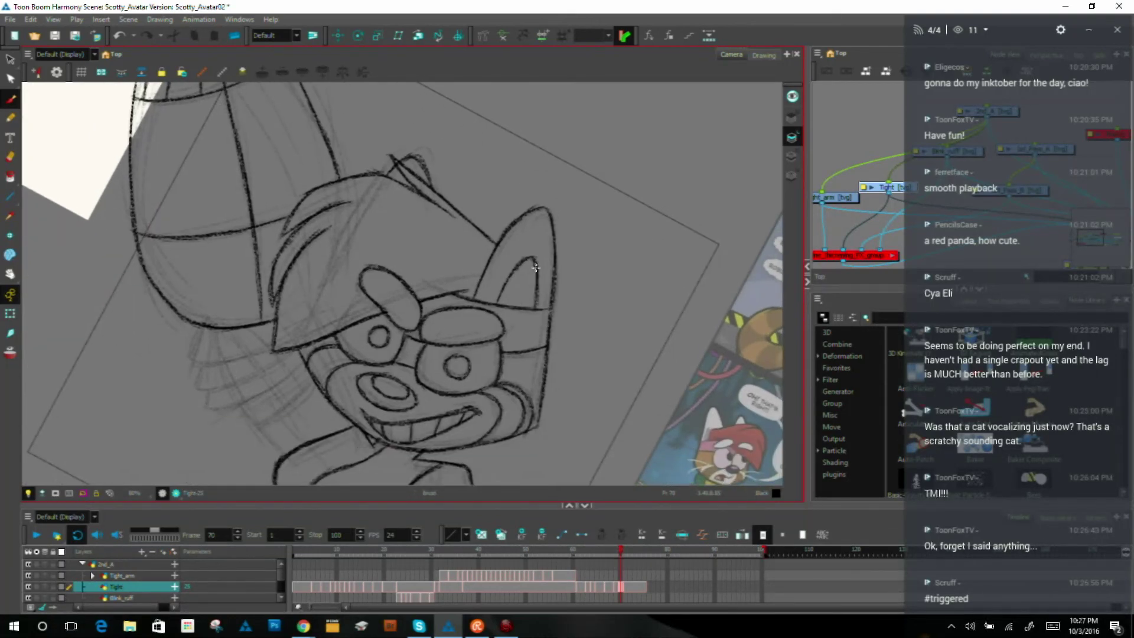
key("shift+x")
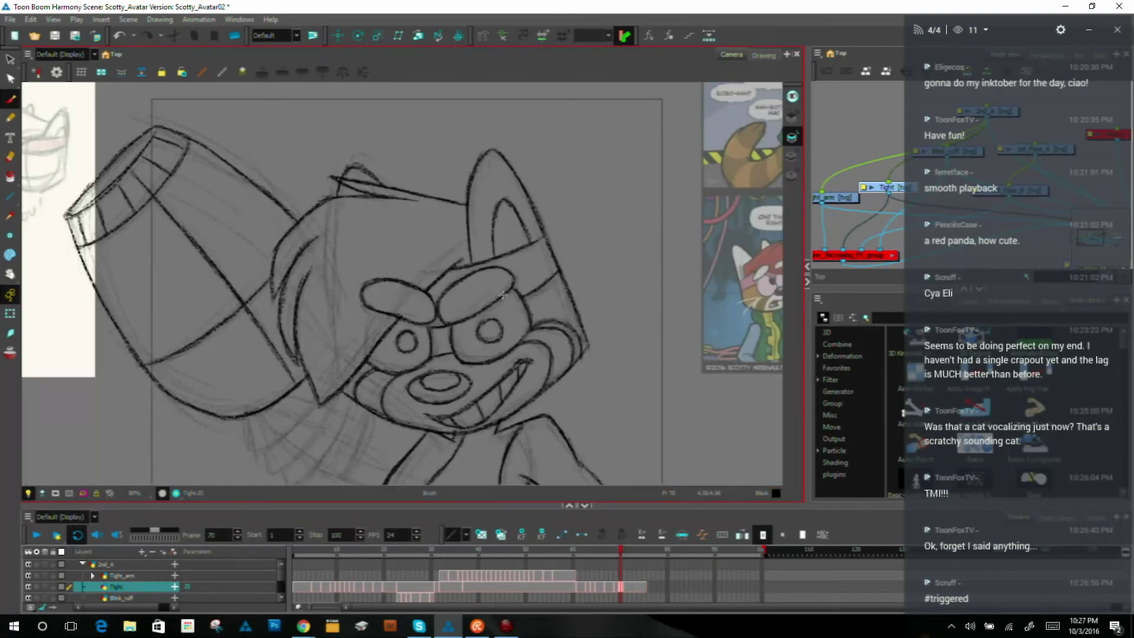
scroll(495, 293, "down", 3)
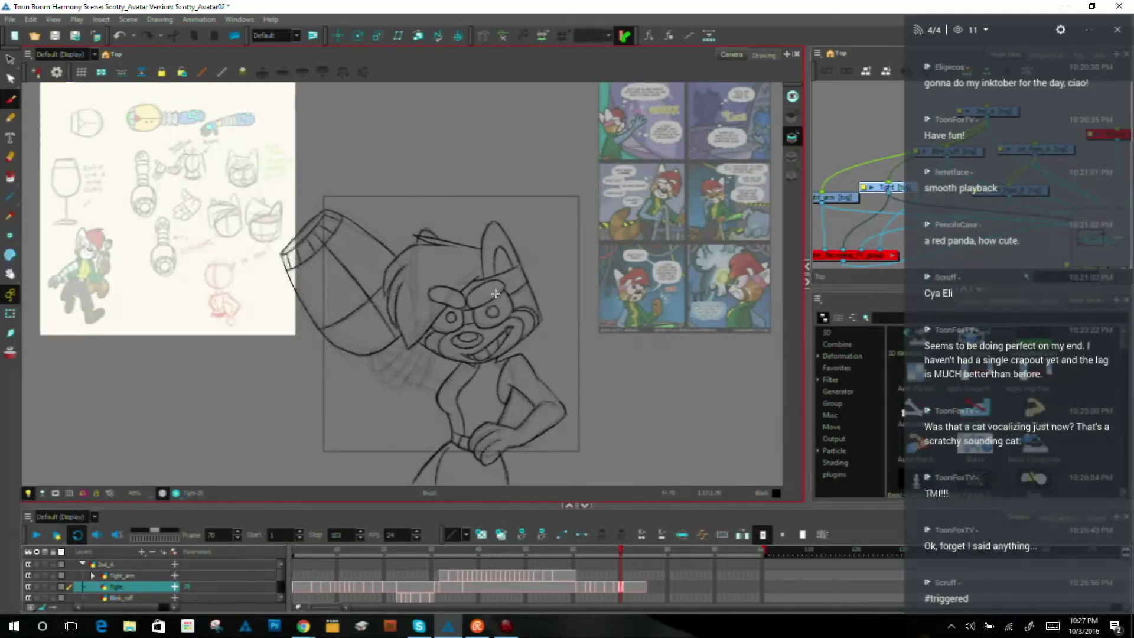
key("alt+o")
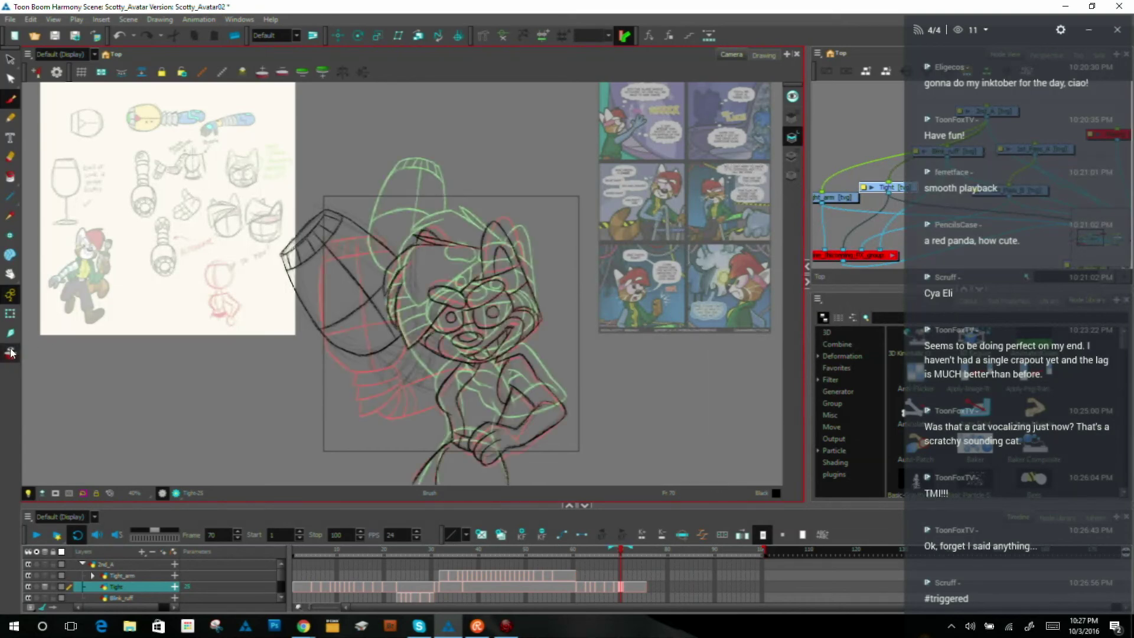
key("alt+o")
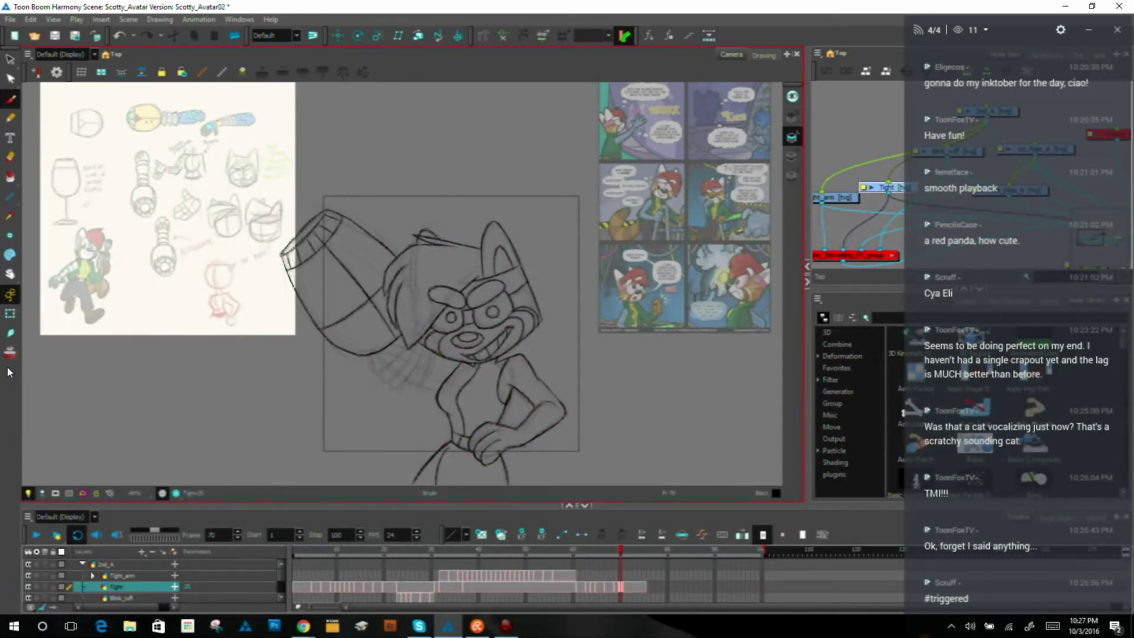
left_click(9, 354)
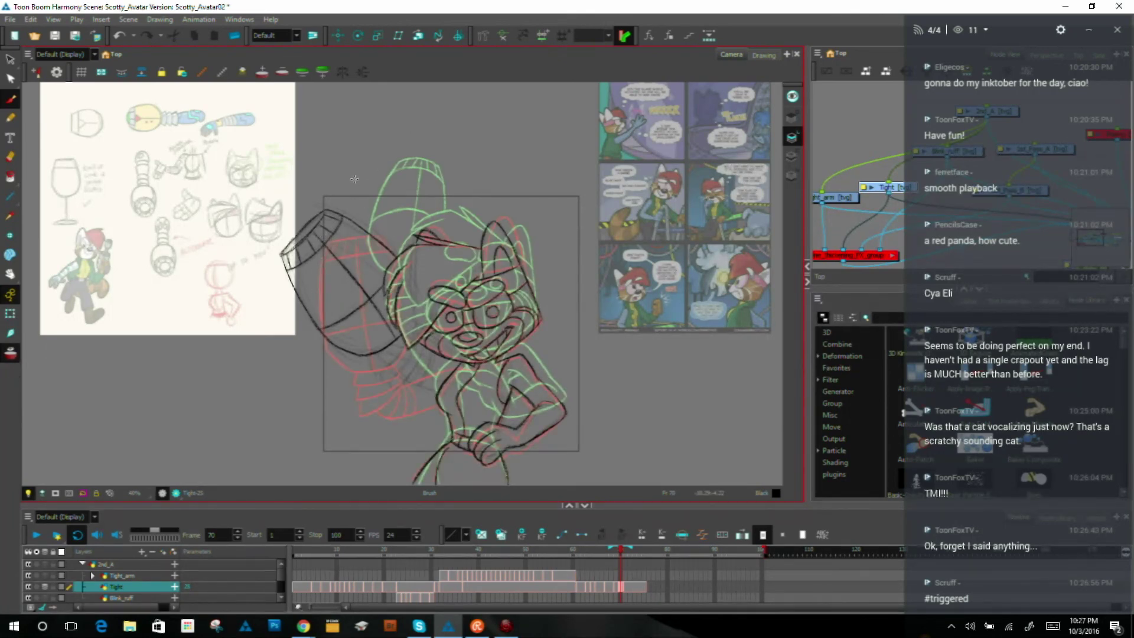
left_click(11, 354)
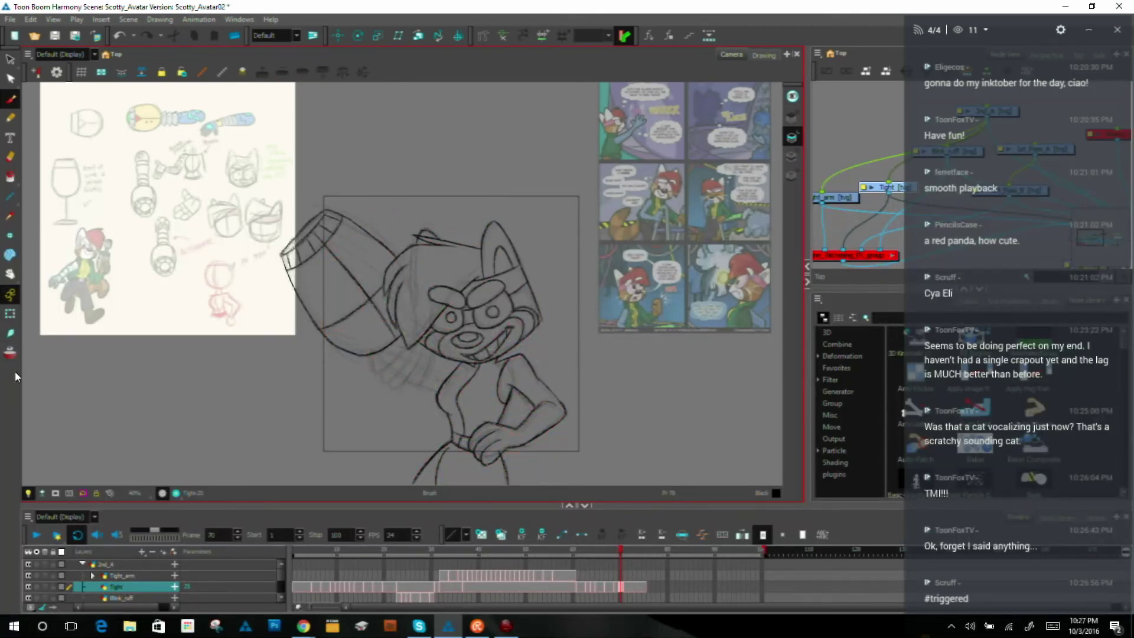
Step: Flip through the drawings around frame 70 to examine how the head, body and barrel-shaped form move
key(".")
key(".")
key(".")
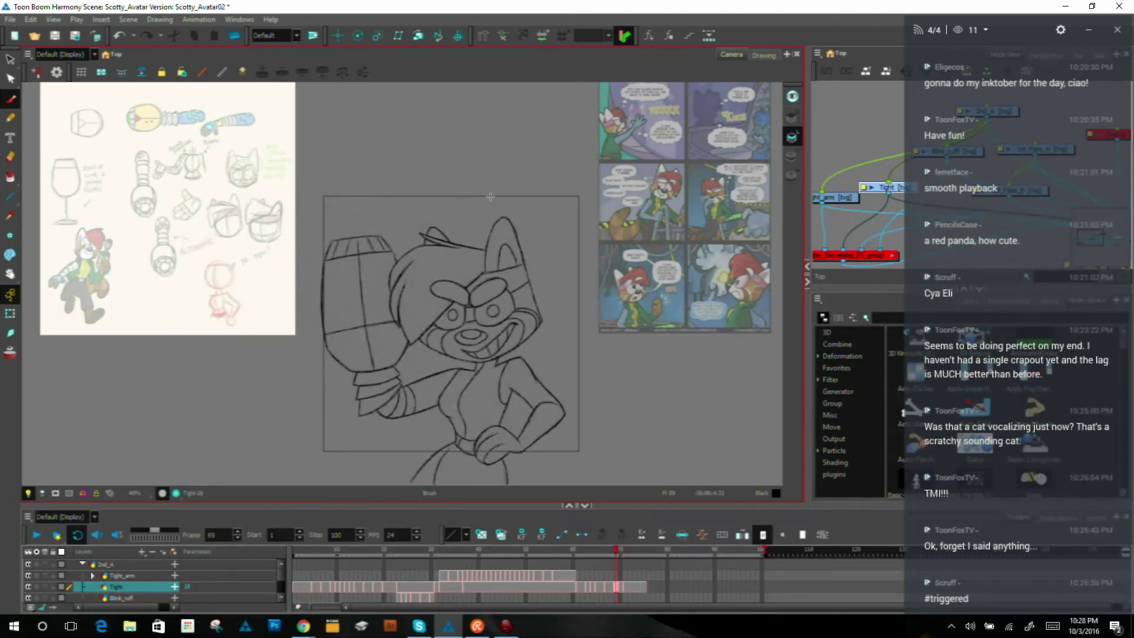
key("period")
key("period")
key("comma")
key("comma")
key("period")
key("period")
key("period")
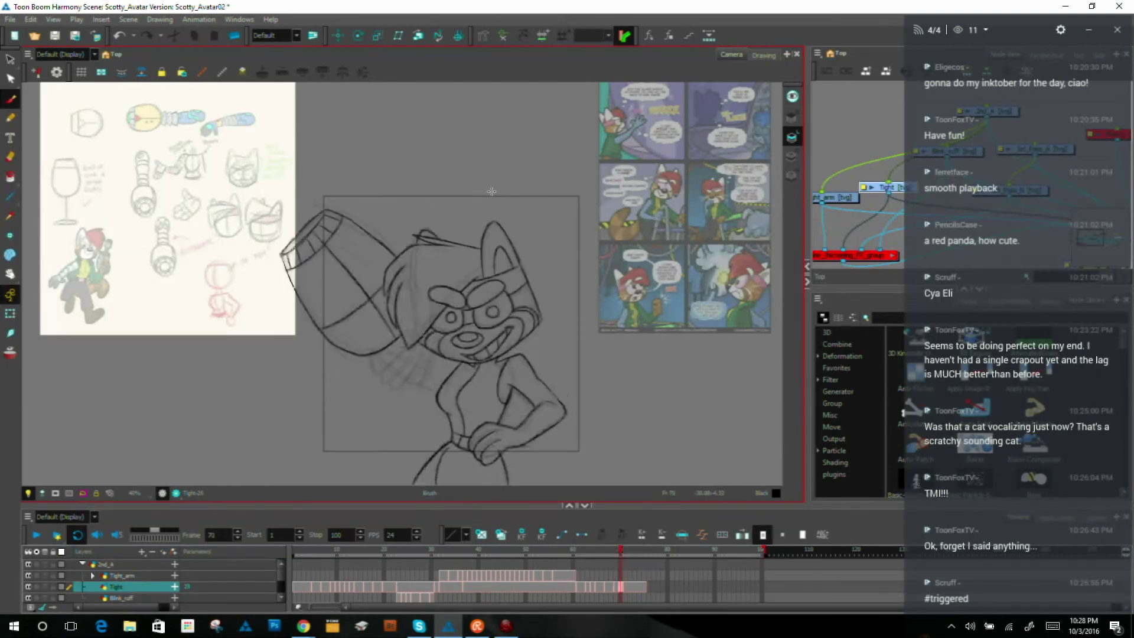
key("period")
key("comma")
key("comma")
key("comma")
key("comma")
key("period")
key("period")
key("period")
key("period")
key("period")
key("period")
key("period")
key("period")
key("comma")
key("comma")
key("comma")
key("comma")
key("comma")
key("comma")
key("comma")
key("comma")
key("period")
key("comma")
key("period")
key("comma")
Step: Draw the layered cuff below the barrel-shaped form's base on frame 70, comparing it with frame 69
left_click_drag(370, 368, 404, 348)
key(".")
key("comma")
key("period")
key("comma")
key("comma")
key("period")
key("period")
key("comma")
key("comma")
key("period")
key("period")
key("comma")
key("comma")
key("comma")
key("period")
key("period")
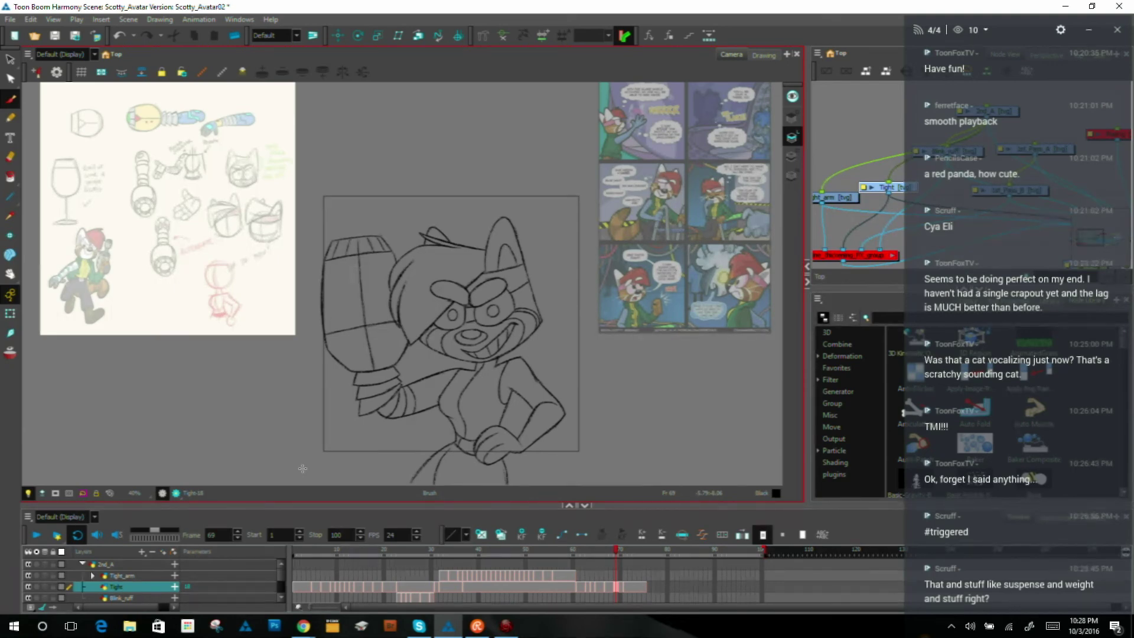
key("period")
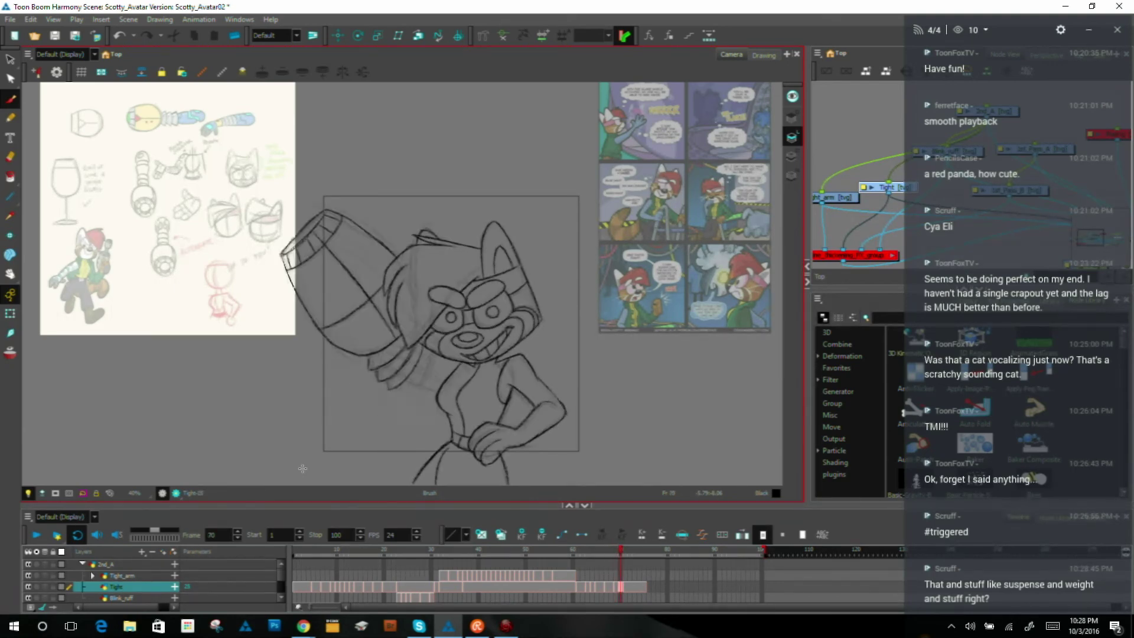
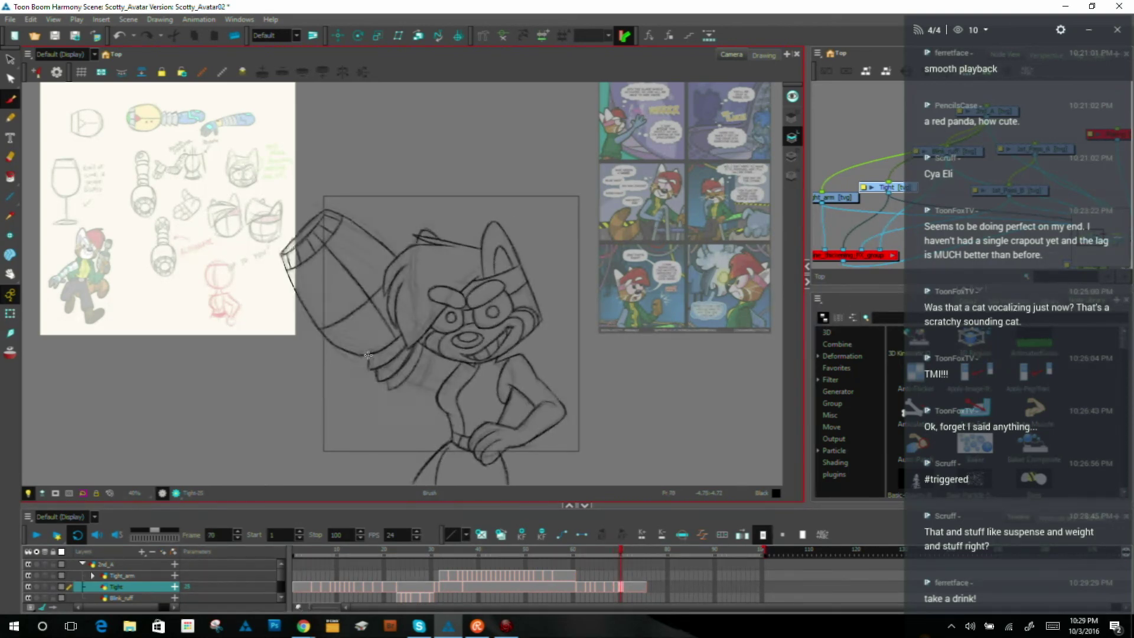
Step: Draw the raised arm's outline and bands from the layered cuff down toward the body on frame 70
scroll(422, 337, "up", 2)
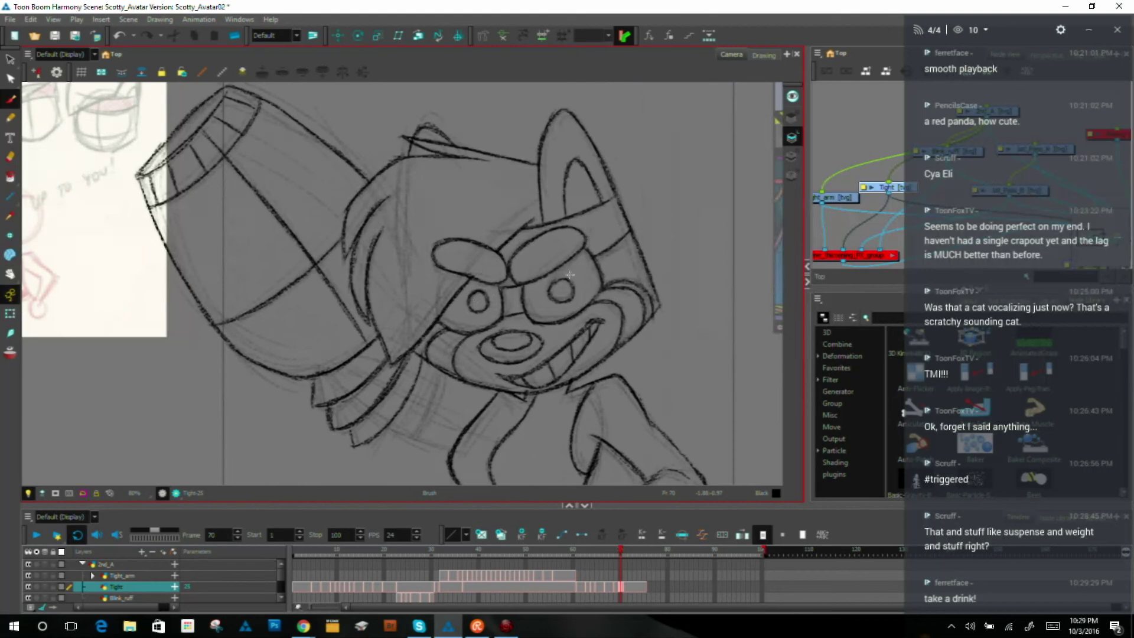
left_click_drag(587, 274, 611, 259)
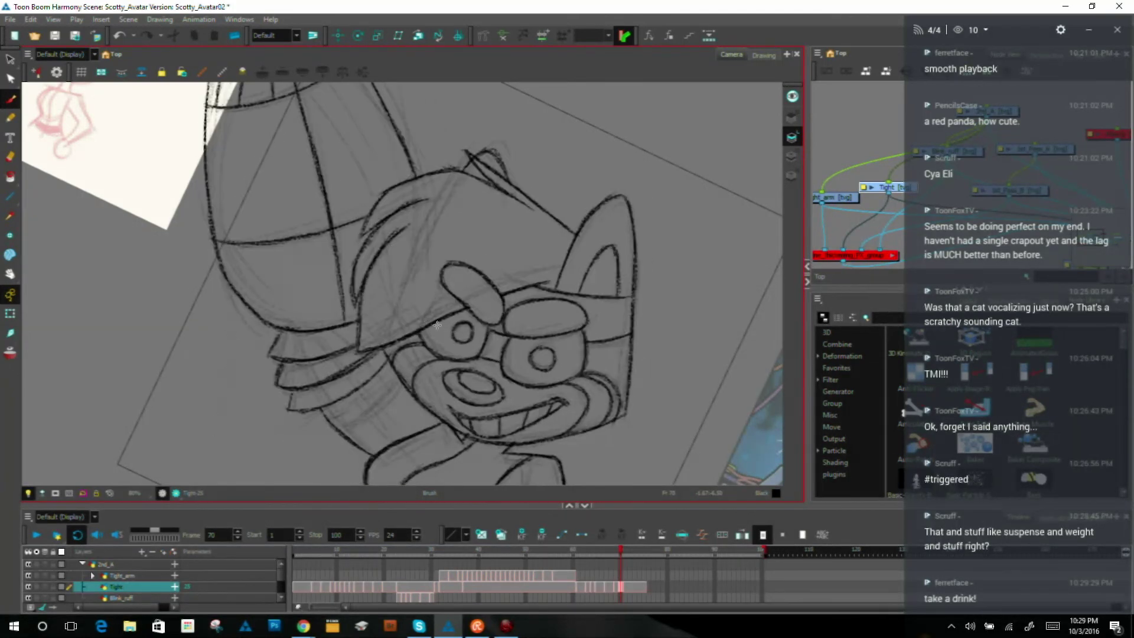
scroll(464, 339, "down", 2)
mouse_move(565, 346)
left_mouse_down()
mouse_move(601, 331)
mouse_move(555, 341)
left_mouse_up()
scroll(464, 176, "down", 1)
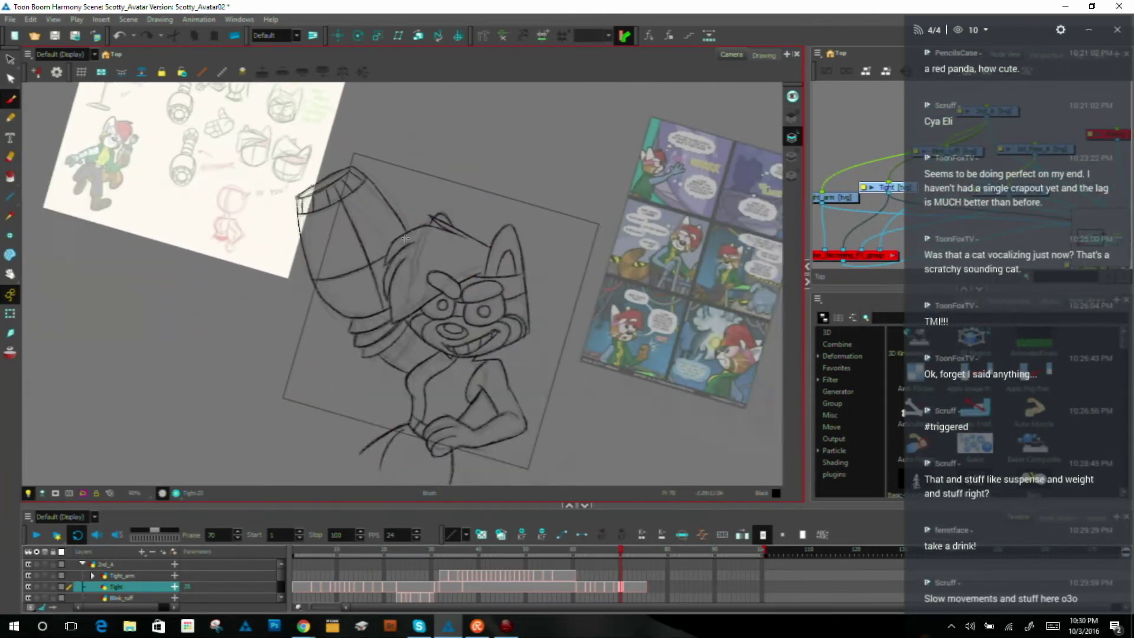
scroll(393, 263, "up", 1)
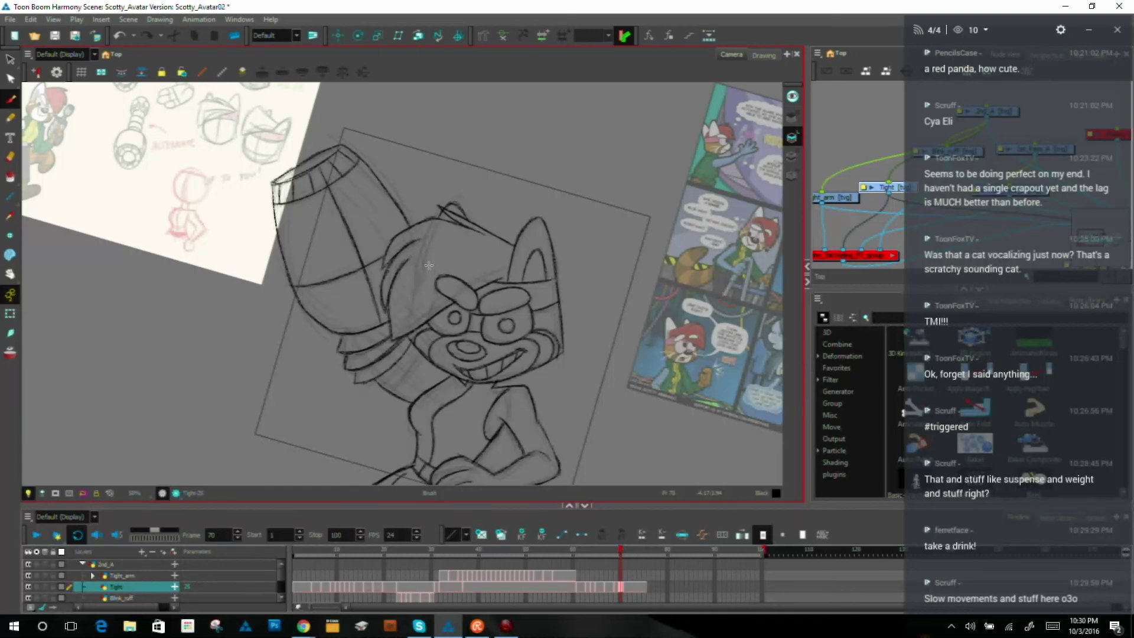
Step: Flip between frame 70 and its neighbours to examine the movement of the arm and barrel-shaped form
key(".")
key(".")
key("comma")
key("period")
key("f")
key("g")
key("comma")
key("period")
key("period")
key("comma")
key("comma")
key("period")
key("period")
Step: Clear the drawing exposures on frames 71 and 72 of the Tight layer and check the surrounding frames
left_click(619, 587)
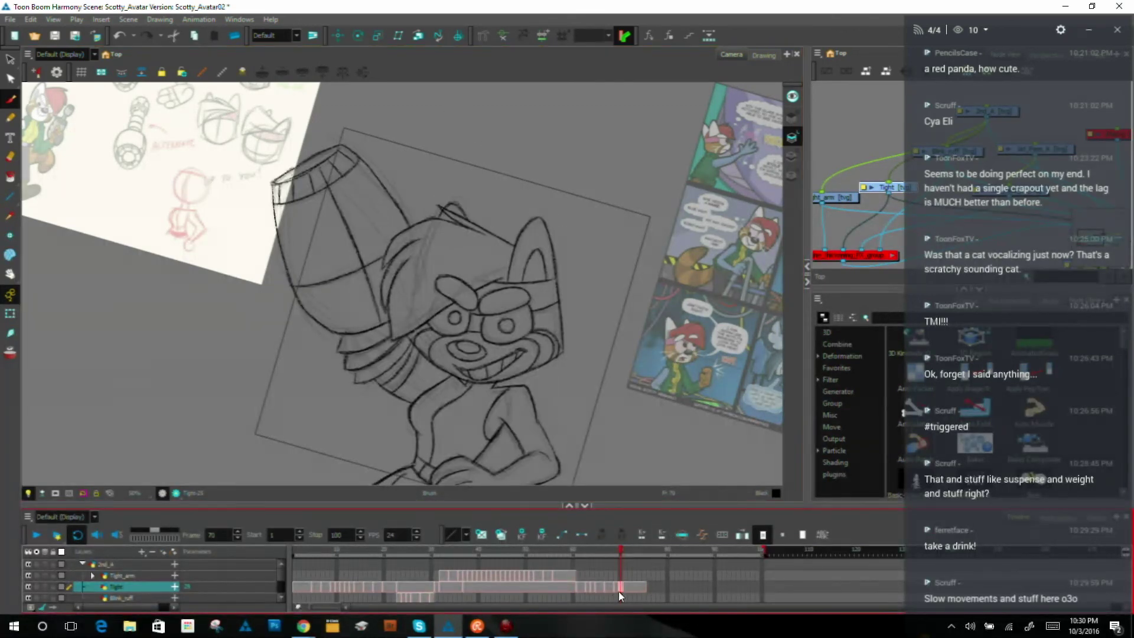
left_click(624, 588)
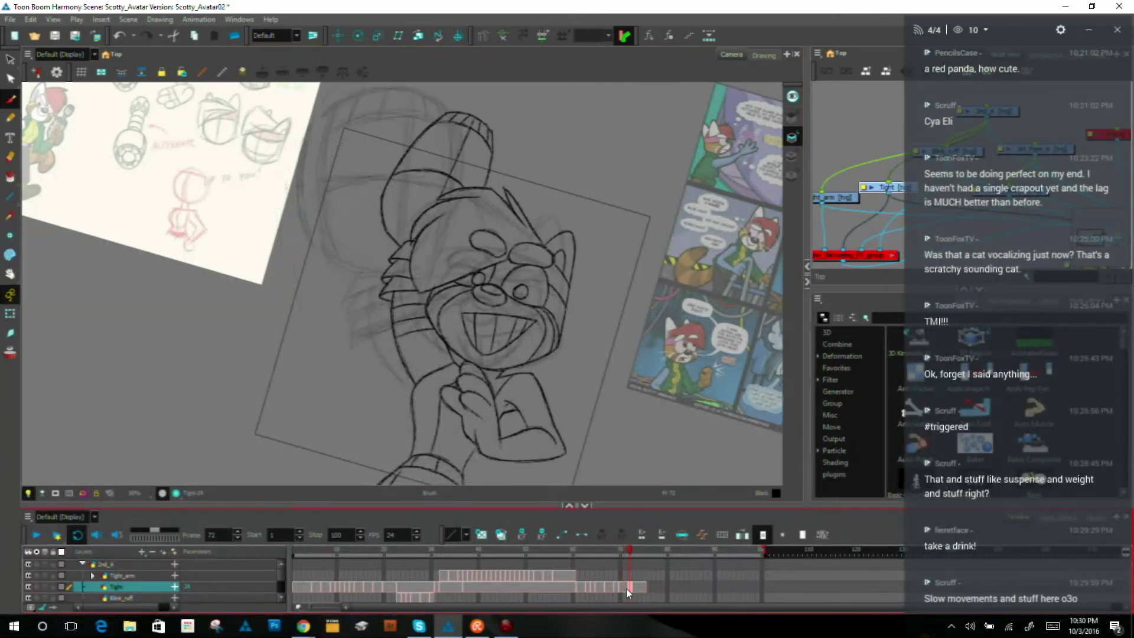
key("period")
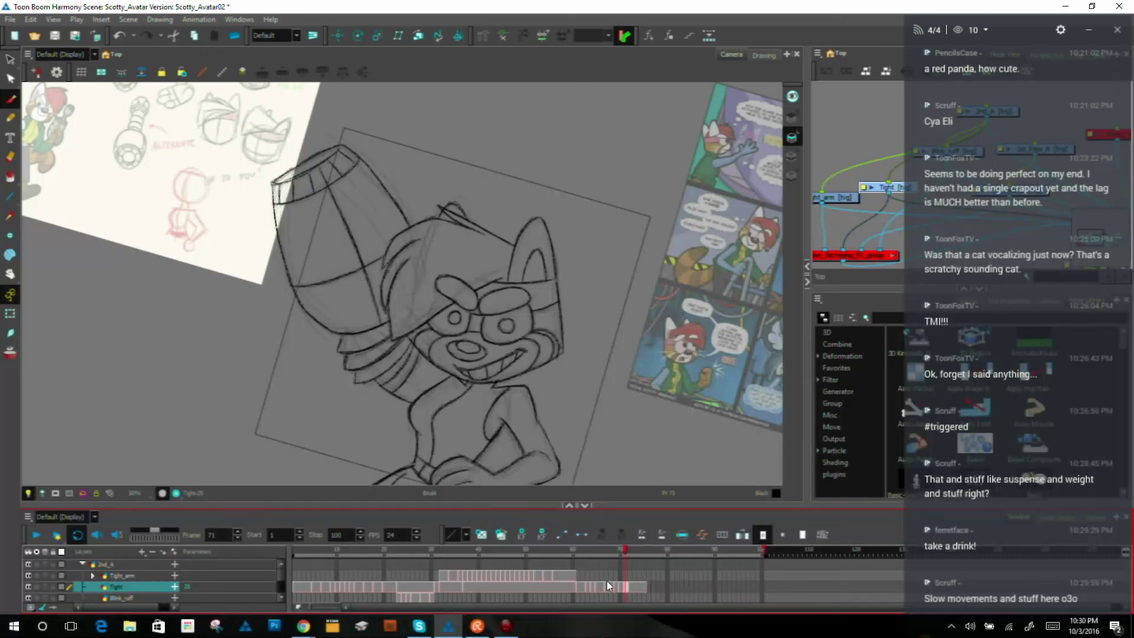
key("Delete")
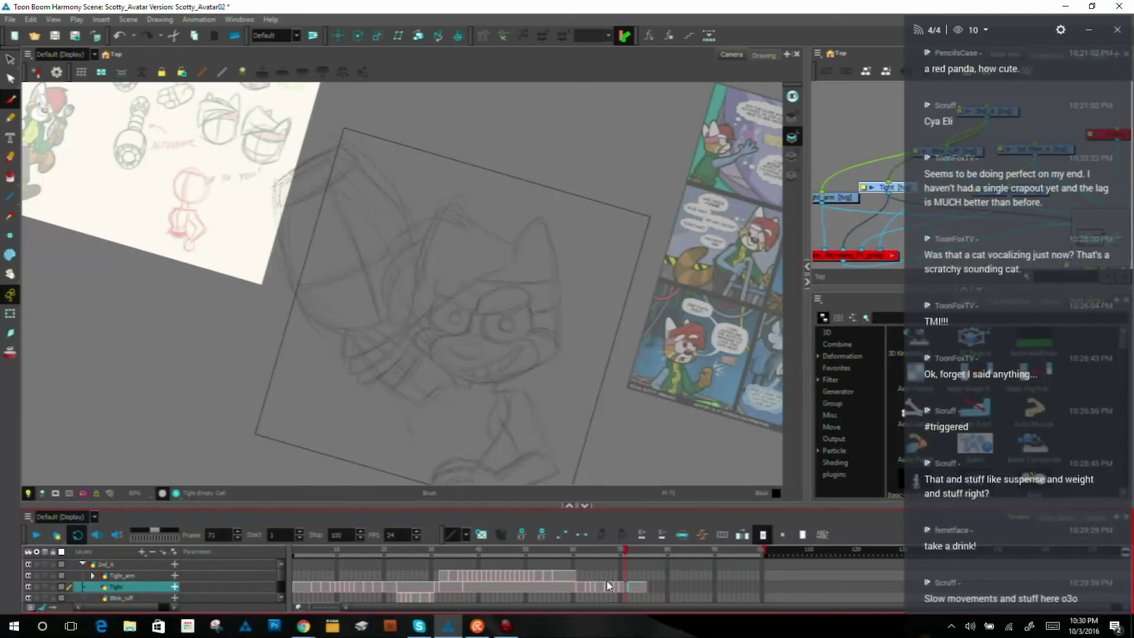
key("comma")
key("period")
key("period")
key("comma")
key("period")
key("period")
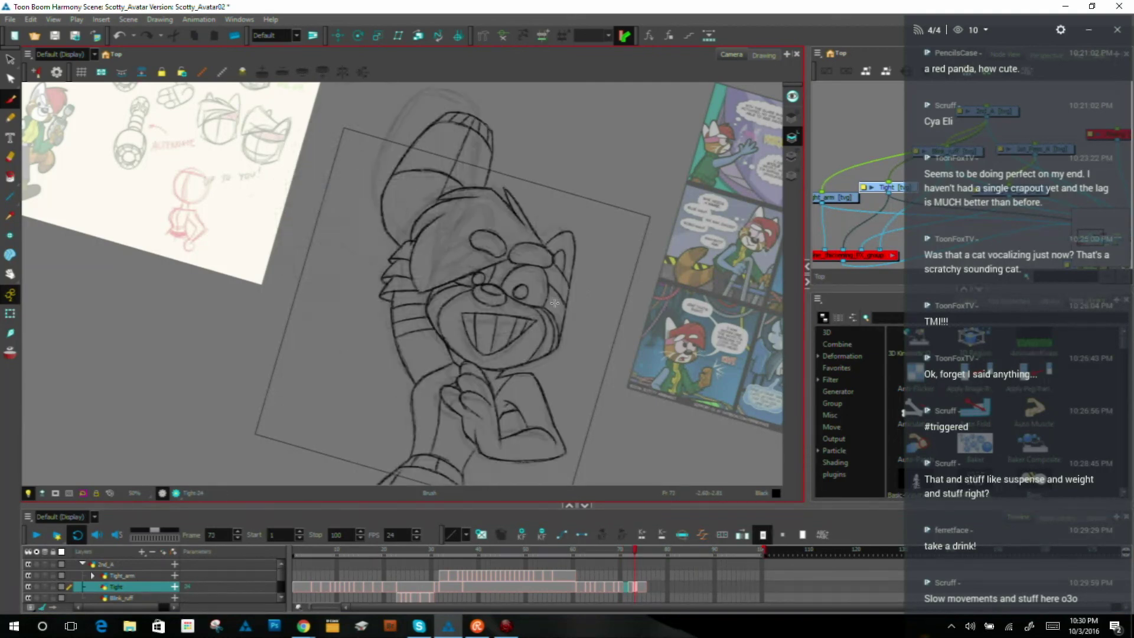
Step: Put the frame 70 drawing back on frame 71 of the Tight layer
left_click(630, 586)
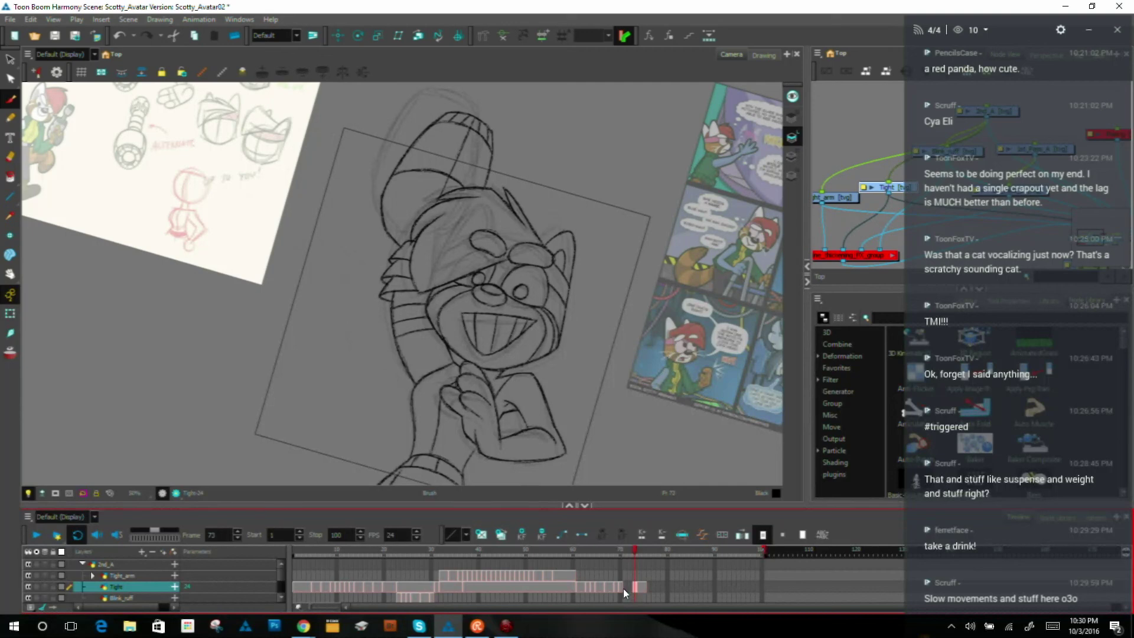
left_click(624, 588)
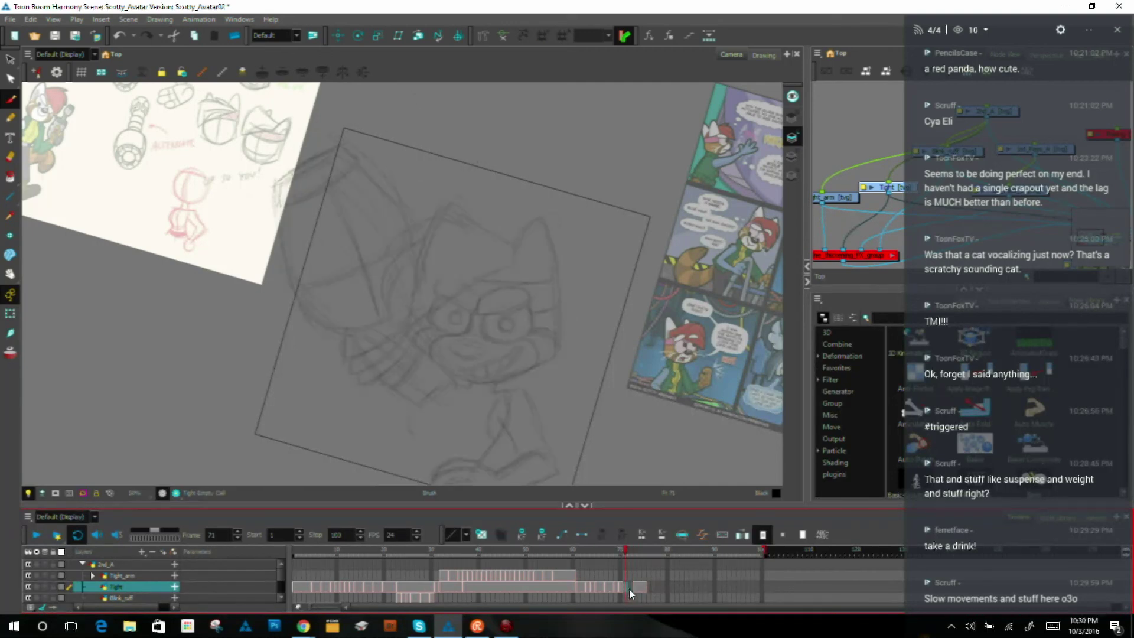
key("ctrl+v")
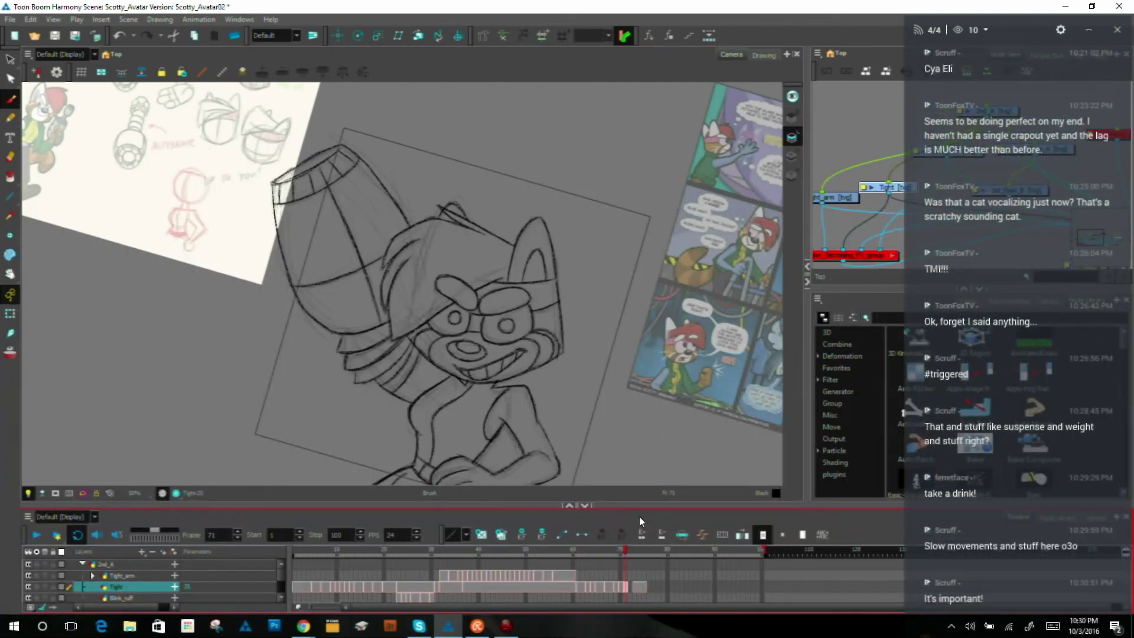
Step: Step through the Tight layer's frames before and after frame 71 to examine the movement and the frame 72 rough
key("comma")
key("comma")
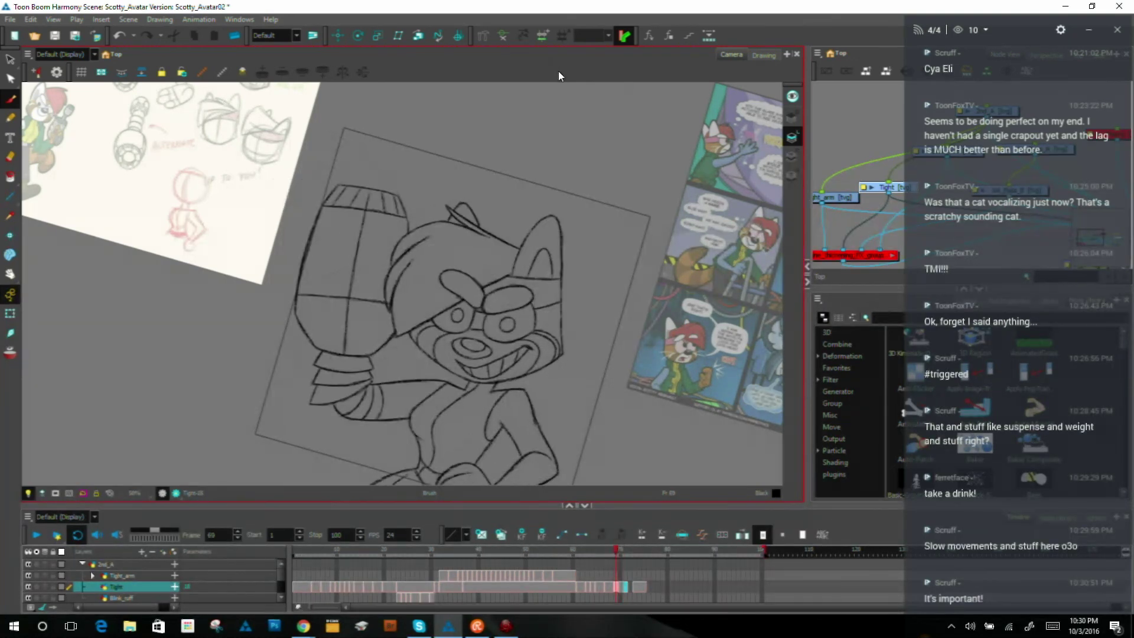
key("comma")
key("comma")
key("period")
key("period")
key("period")
key("period")
key("period")
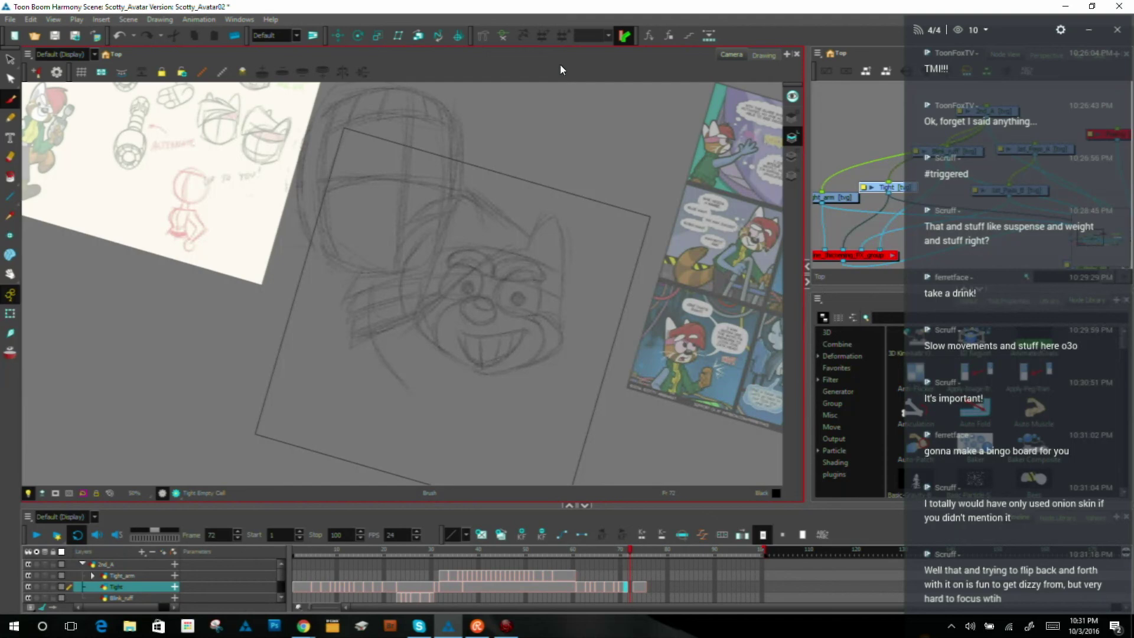
key(".")
key(".")
key(".")
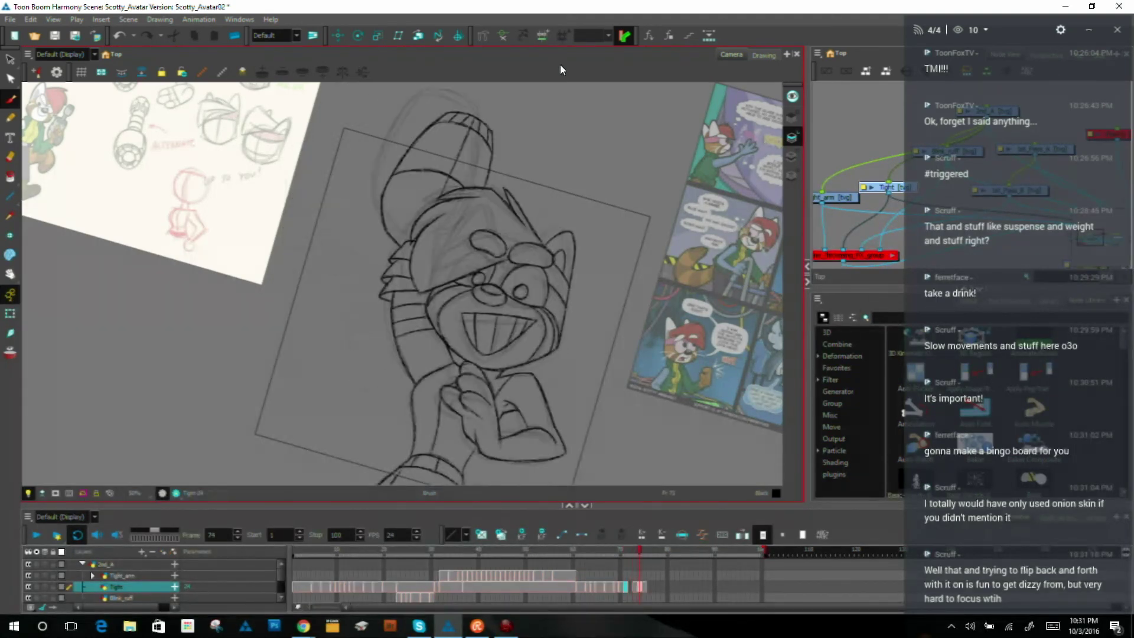
Step: Flip through frames 71 to 74 of the Tight layer to examine how the barrel-shaped form moves relative to the frame 72 rough
key(".")
key(".")
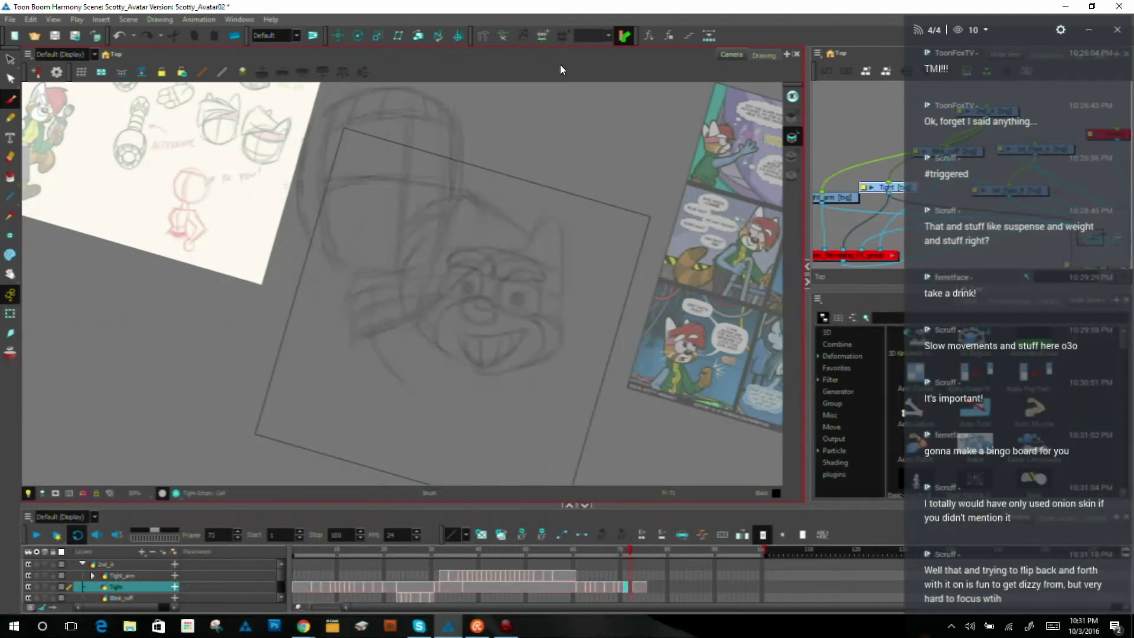
key(".")
key(".")
key(".")
key(".")
key("comma")
key("period")
key("comma")
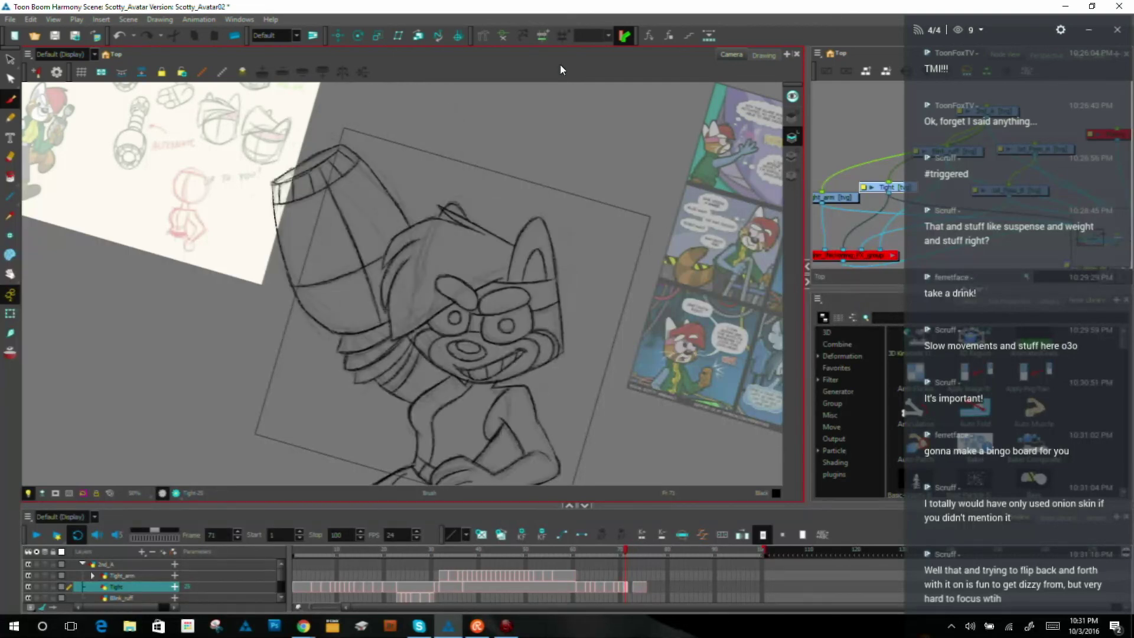
key("period")
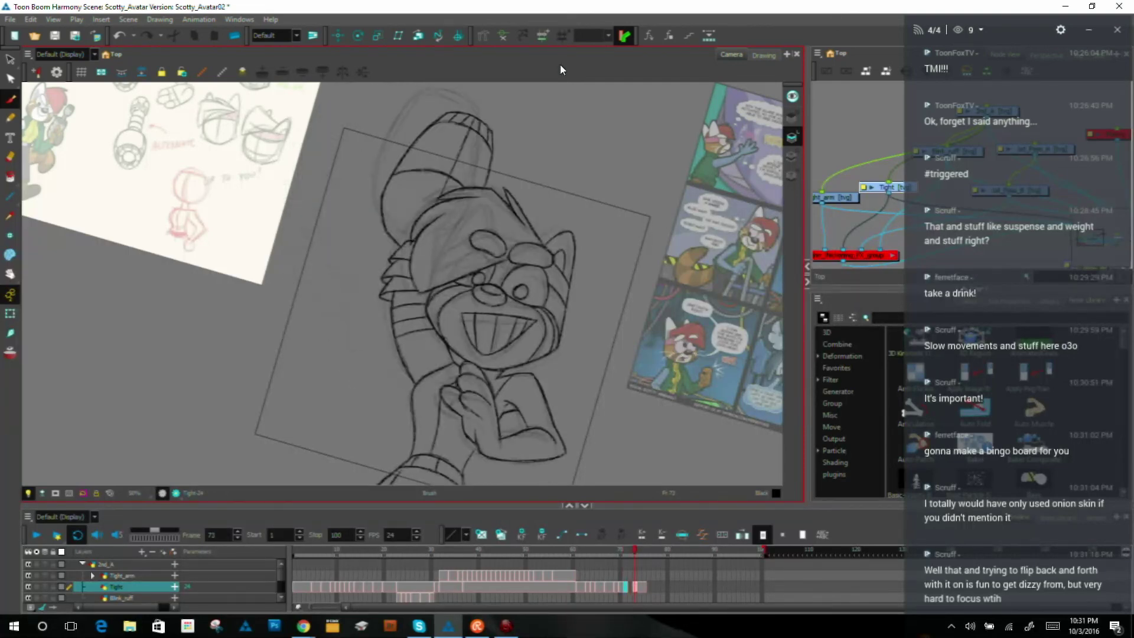
key("comma")
key("period")
key("comma")
key("period")
key("comma")
key("period")
key("comma")
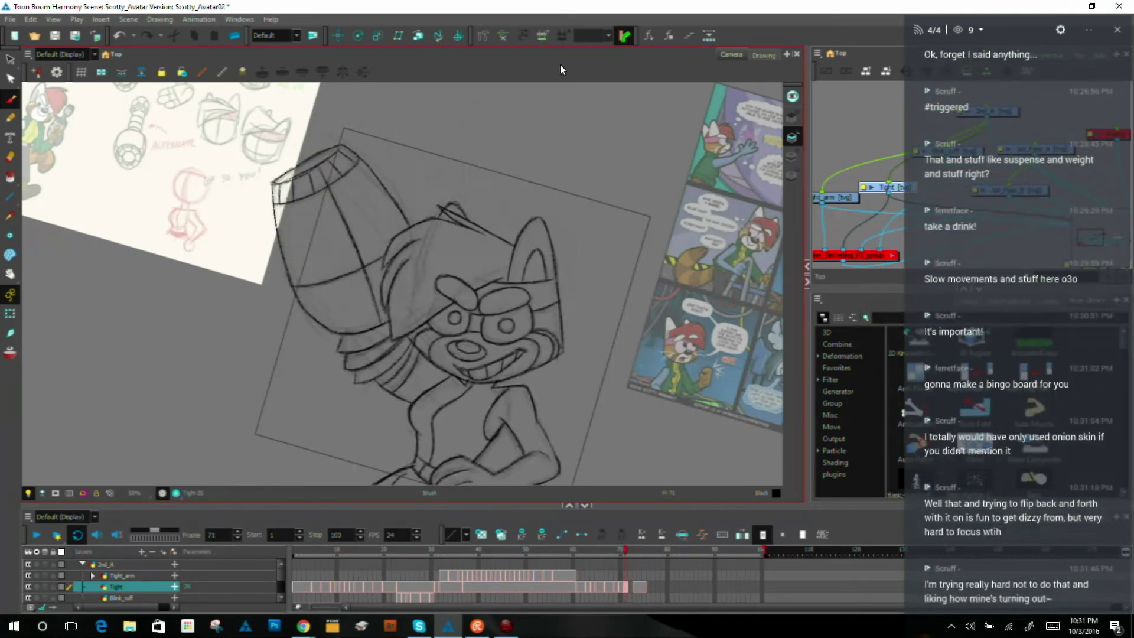
key("period")
key("period")
key("comma")
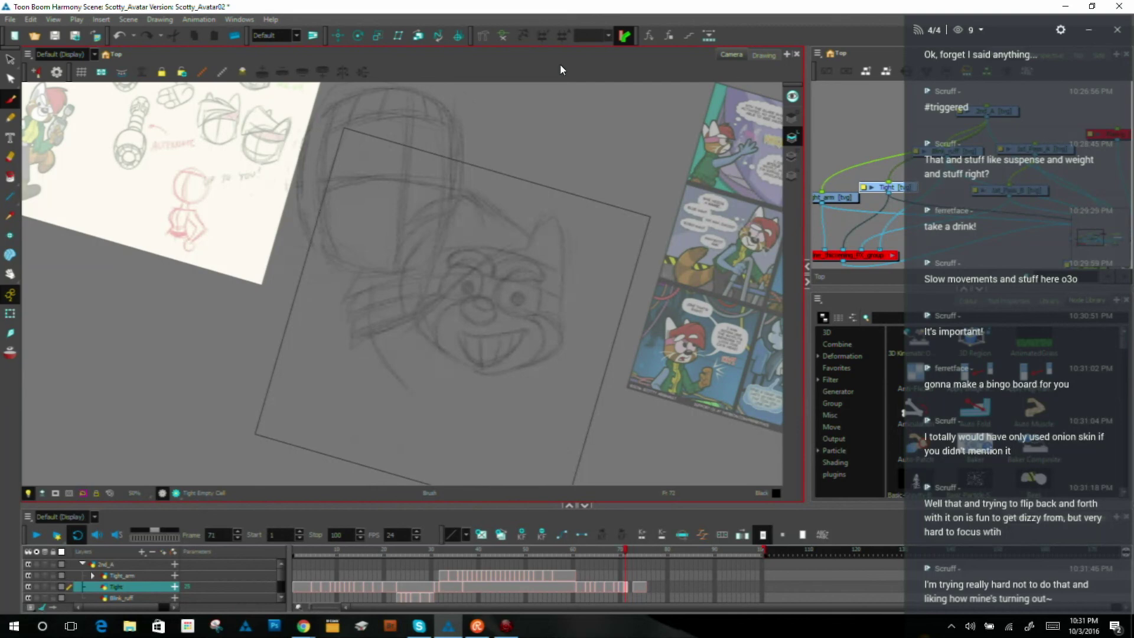
key("comma")
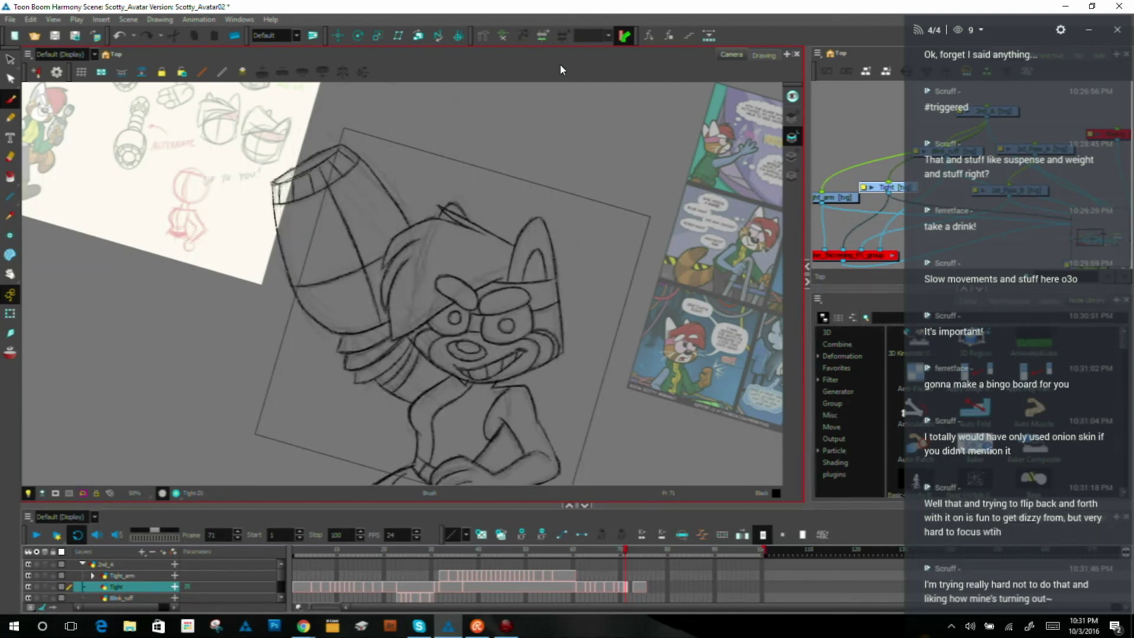
key("period")
key("period")
key("comma")
key("period")
key("period")
key("comma")
key("comma")
key("period")
key("comma")
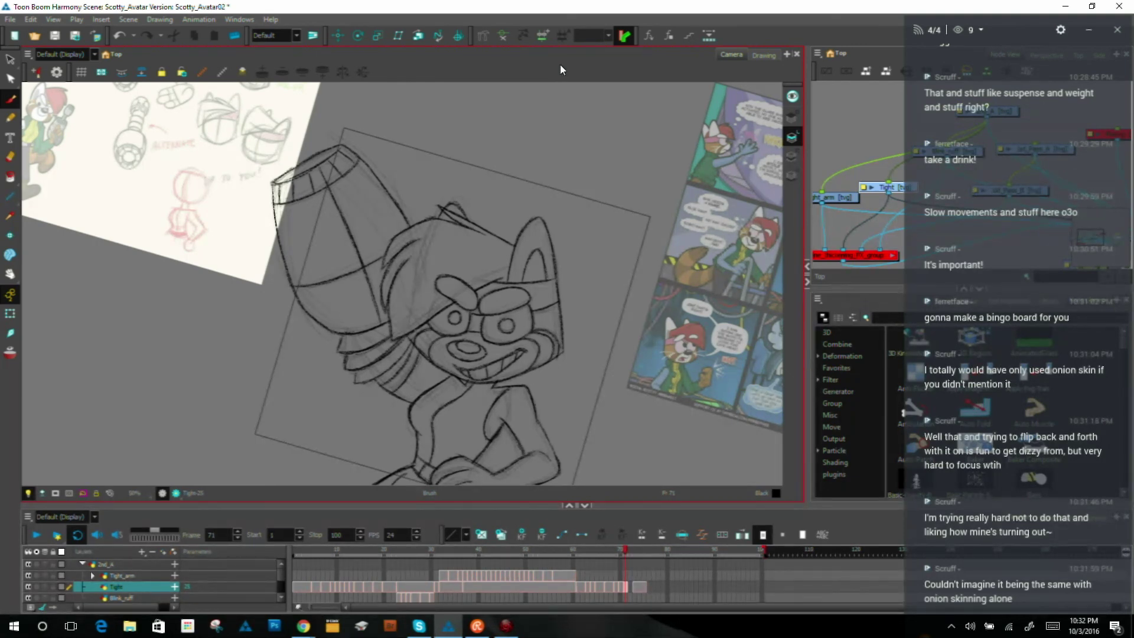
key("period")
key("comma")
key("period")
key("comma")
key("period")
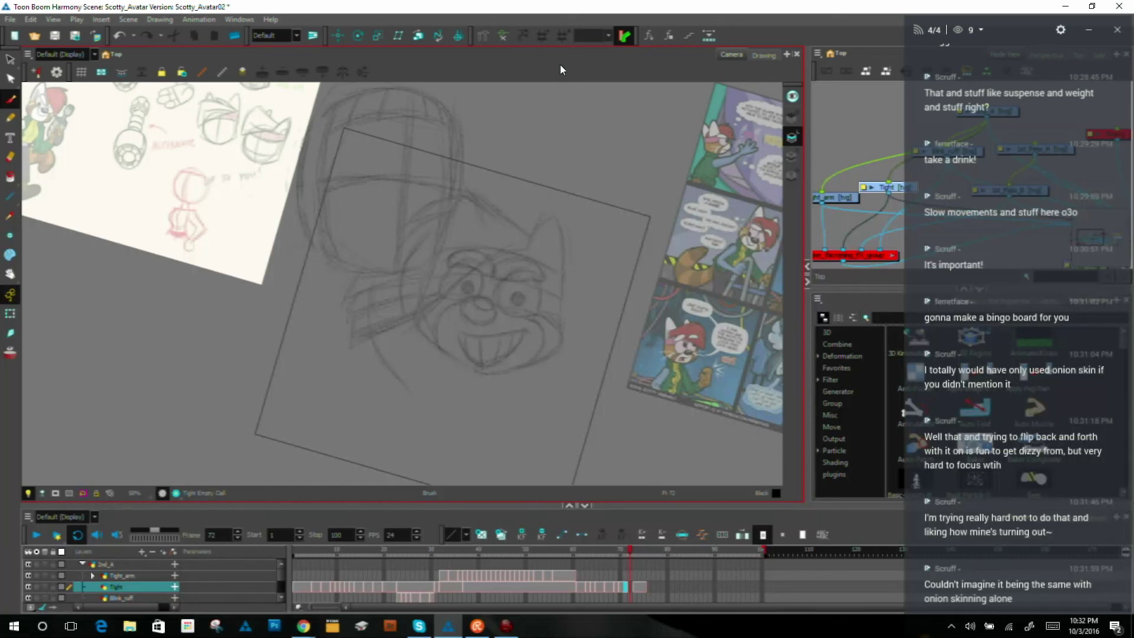
key("period")
key("period")
key("comma")
key("comma")
key("comma")
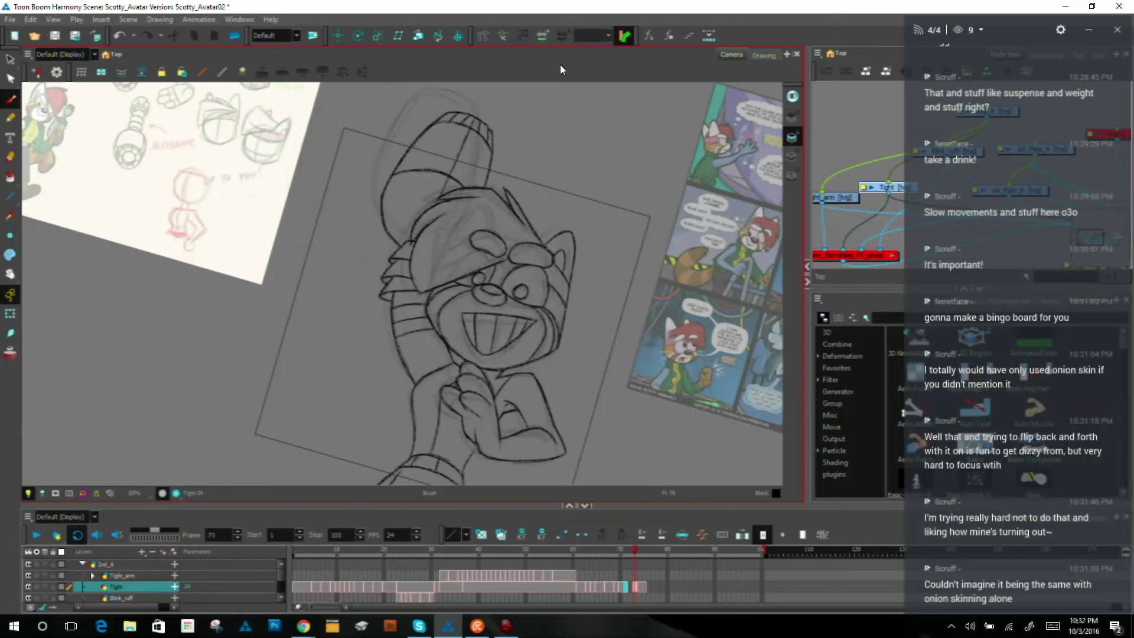
key("period")
key("period")
key("comma")
key("comma")
key("period")
key("period")
key("comma")
key("comma")
key("period")
key("period")
key("comma")
key("comma")
key("period")
key("period")
key("comma")
key("comma")
key("period")
key("period")
key("period")
key("comma")
key("period")
key("comma")
key("period")
key("comma")
key("comma")
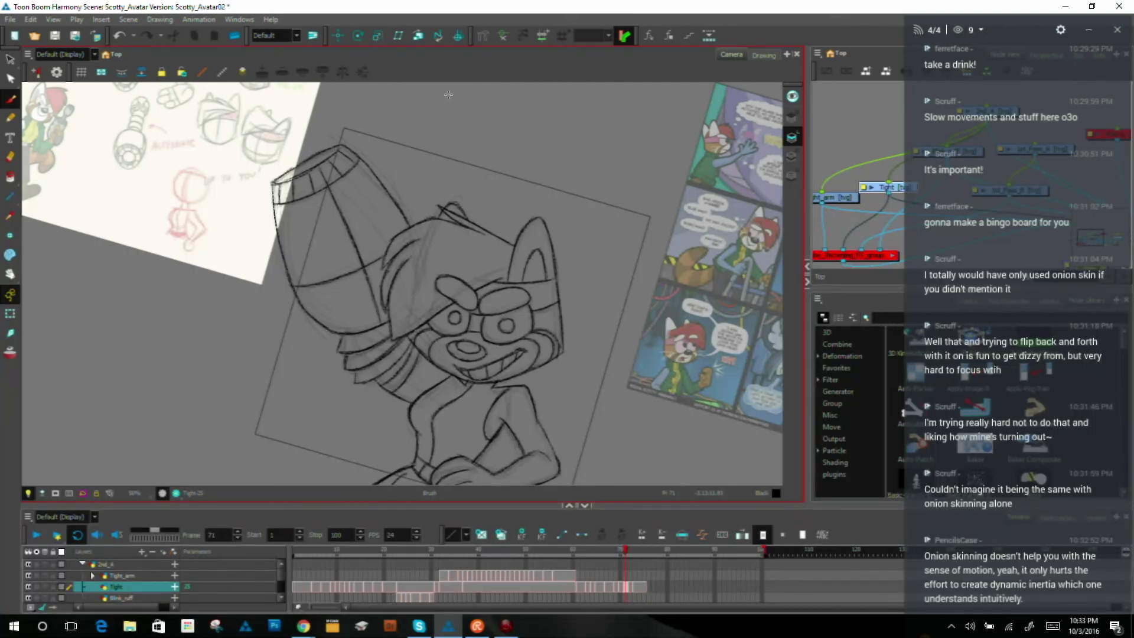
Step: Draw the upper part of the barrel's left edge over the rough on frame 72, flipping to neighbouring frames to check it
key("period")
key("comma")
key("period")
key("comma")
key("period")
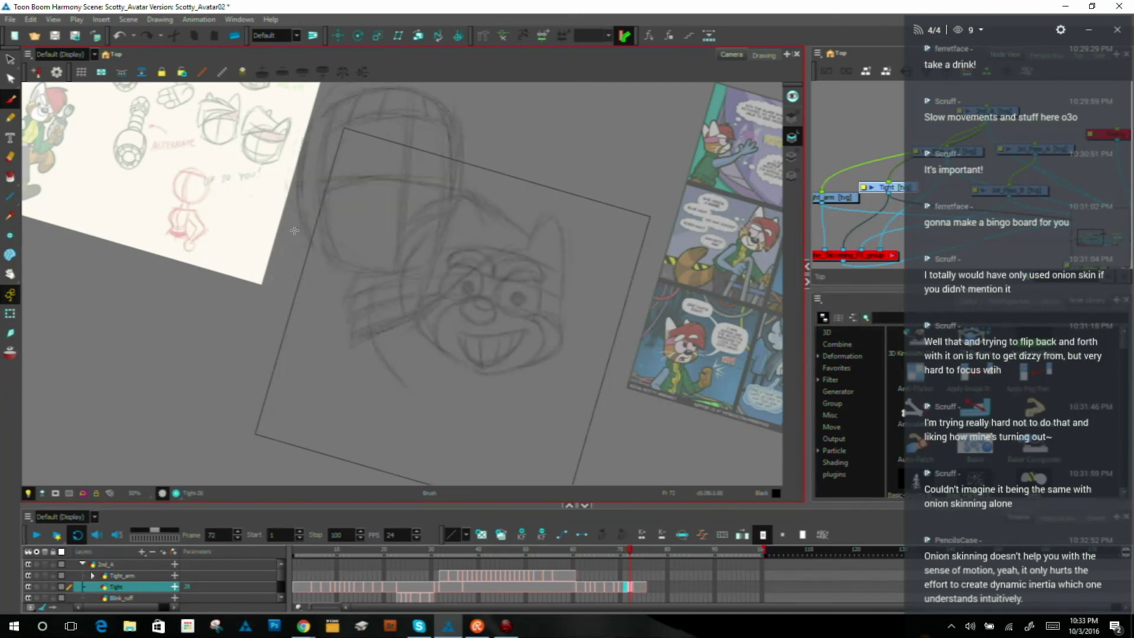
left_click_drag(317, 229, 320, 164)
key("comma")
key("period")
left_click_drag(317, 195, 325, 134)
key("period")
key("comma")
key("period")
key("comma")
key("period")
key("comma")
Step: Continue the barrel's left edge on frame 72 down to its curved base, checking it against frames 71 and 73
left_click_drag(317, 220, 336, 264)
key("comma")
key("period")
key("comma")
key("period")
key("comma")
key("period")
key("period")
key("comma")
key("period")
key("comma")
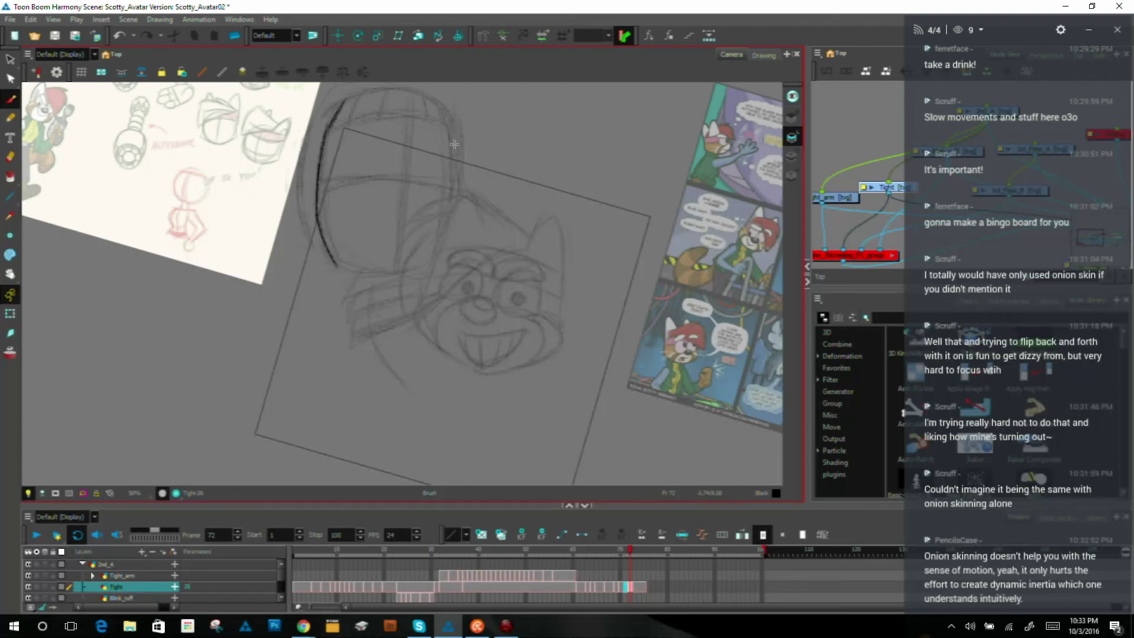
Step: Draw the barrel's right edge on frame 72 from its middle up to the end cap, comparing with the adjacent frames
key("comma")
key("period")
key("period")
key("comma")
left_click_drag(451, 201, 452, 154)
key("f")
key("g")
key("g")
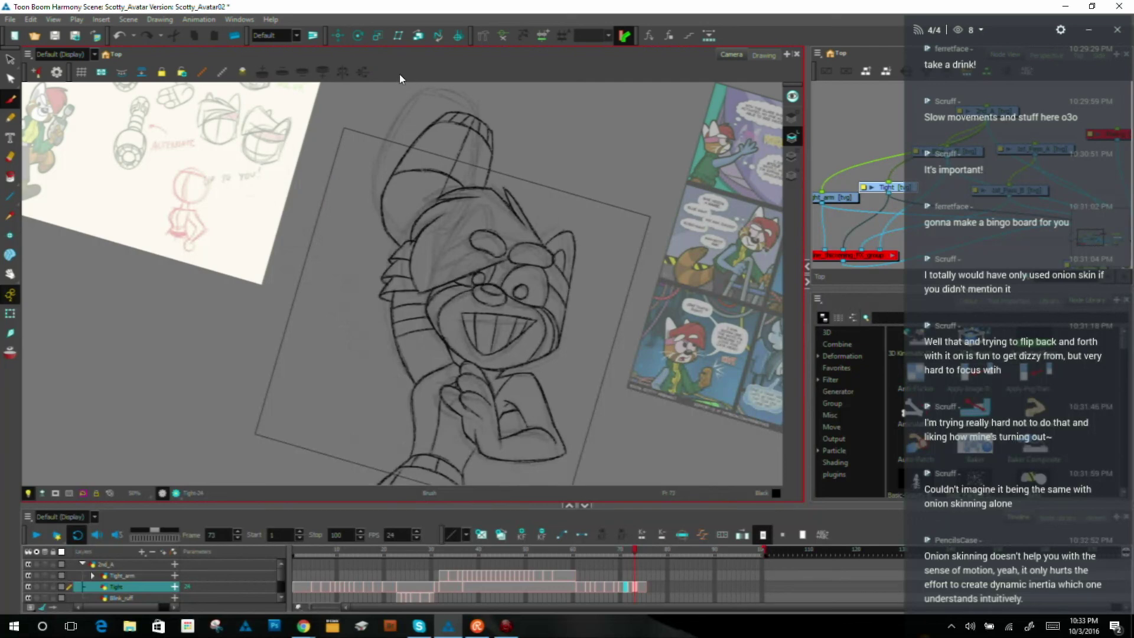
key("f")
left_click_drag(437, 101, 444, 142)
key("period")
key("comma")
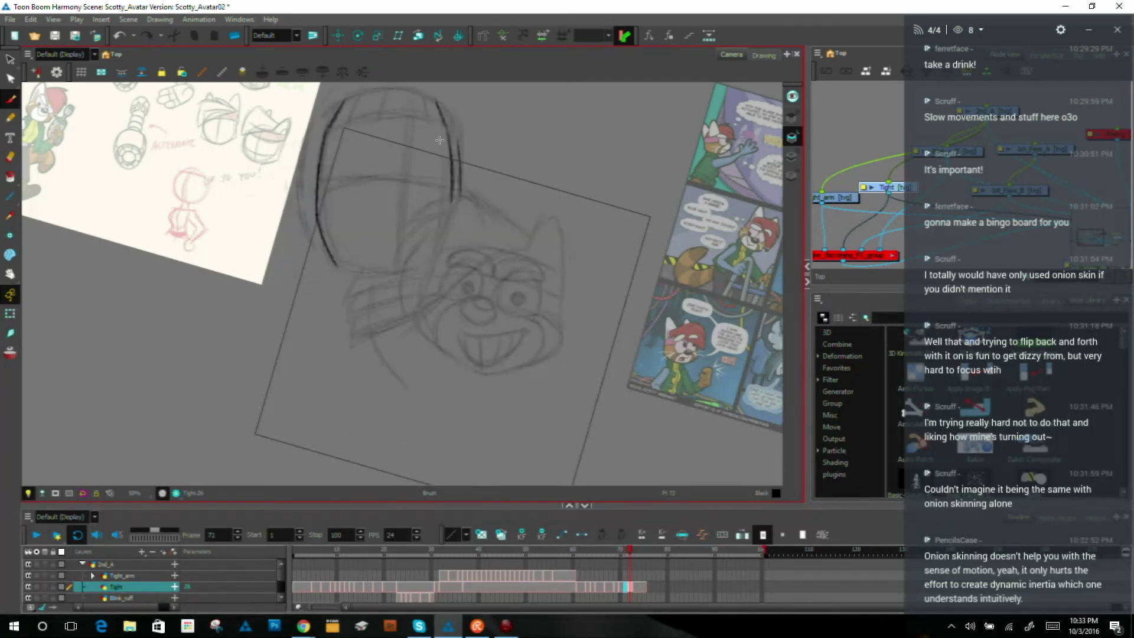
left_click_drag(439, 140, 429, 106)
key("comma")
key("period")
key("comma")
key("period")
key("comma")
key("period")
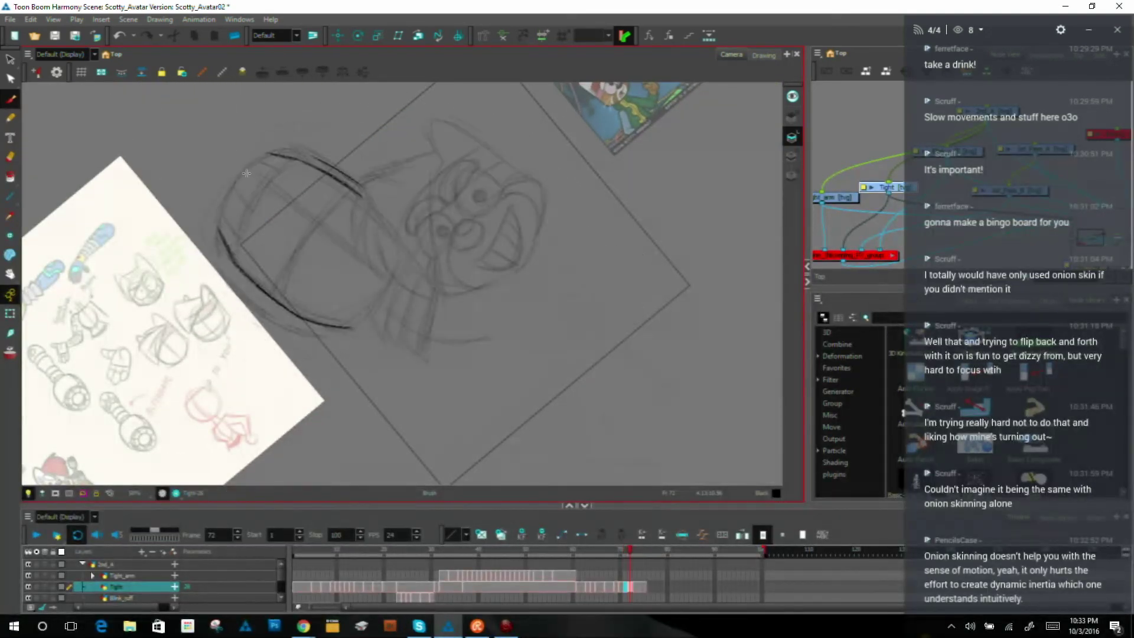
Step: Draw the curved band line across the barrel below its end cap on frame 72, joining both side edges
left_click_drag(235, 255, 294, 158)
left_click_drag(245, 221, 232, 262)
key("comma")
key("period")
key("period")
key("comma")
key("comma")
key("period")
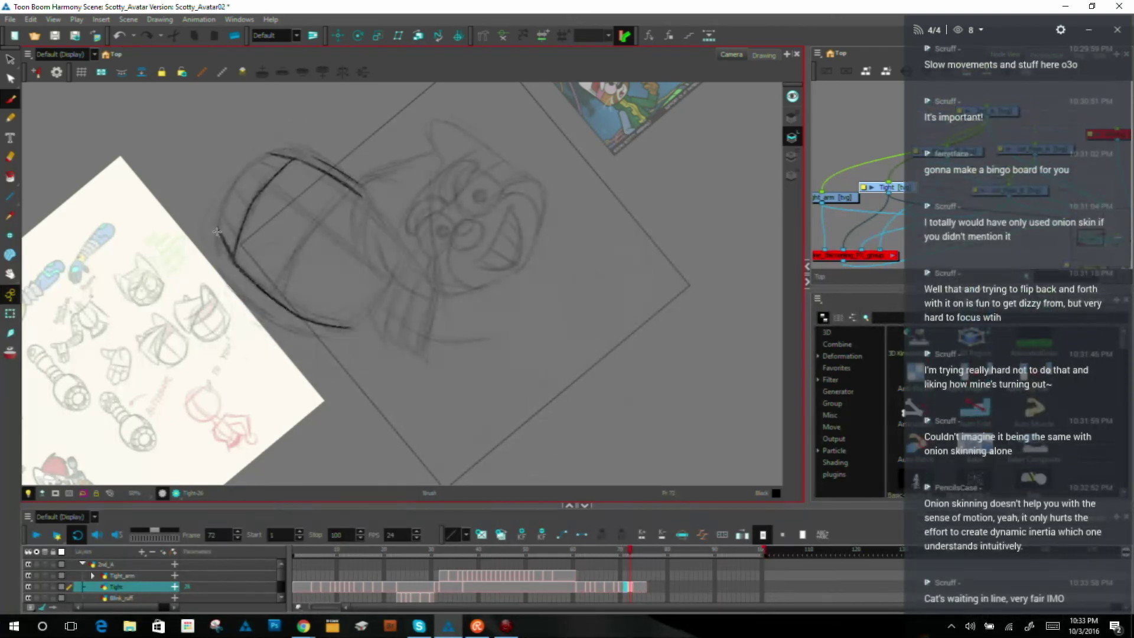
Step: Draw the curved outer rim of the barrel's end cap on frame 72 and check it against frame 73
mouse_move(219, 227)
left_mouse_down()
mouse_move(237, 180)
mouse_move(219, 213)
mouse_move(271, 153)
mouse_move(229, 192)
mouse_move(268, 154)
left_mouse_up()
key("period")
key("comma")
key("period")
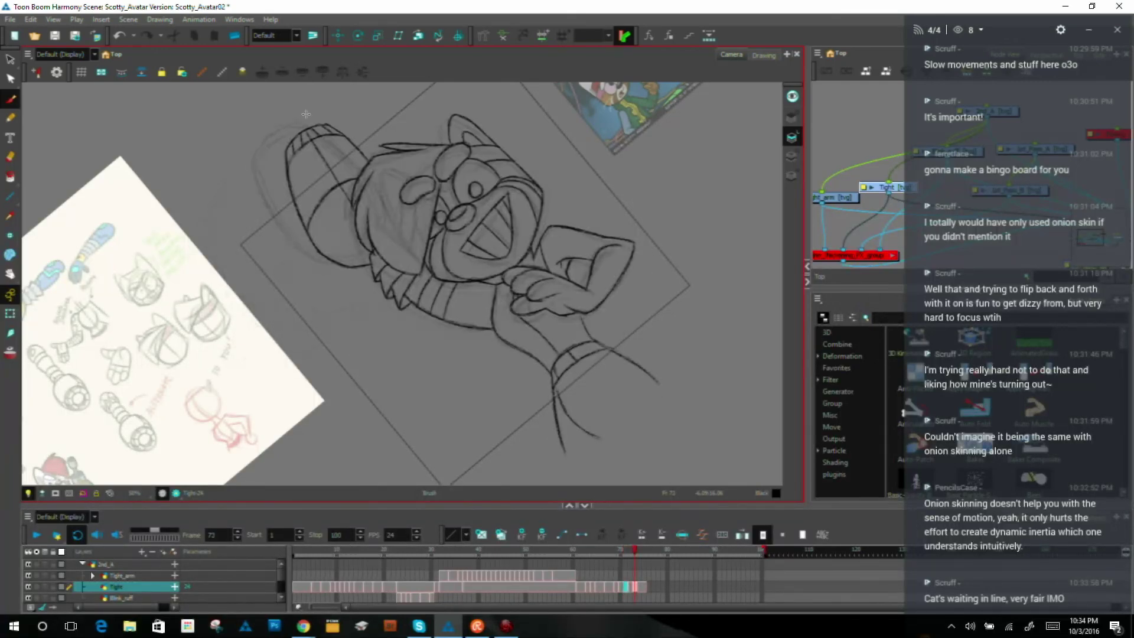
Step: Flip between frames 71, 72 and 73 to check the new barrel lines against the neighbouring drawings
key("comma")
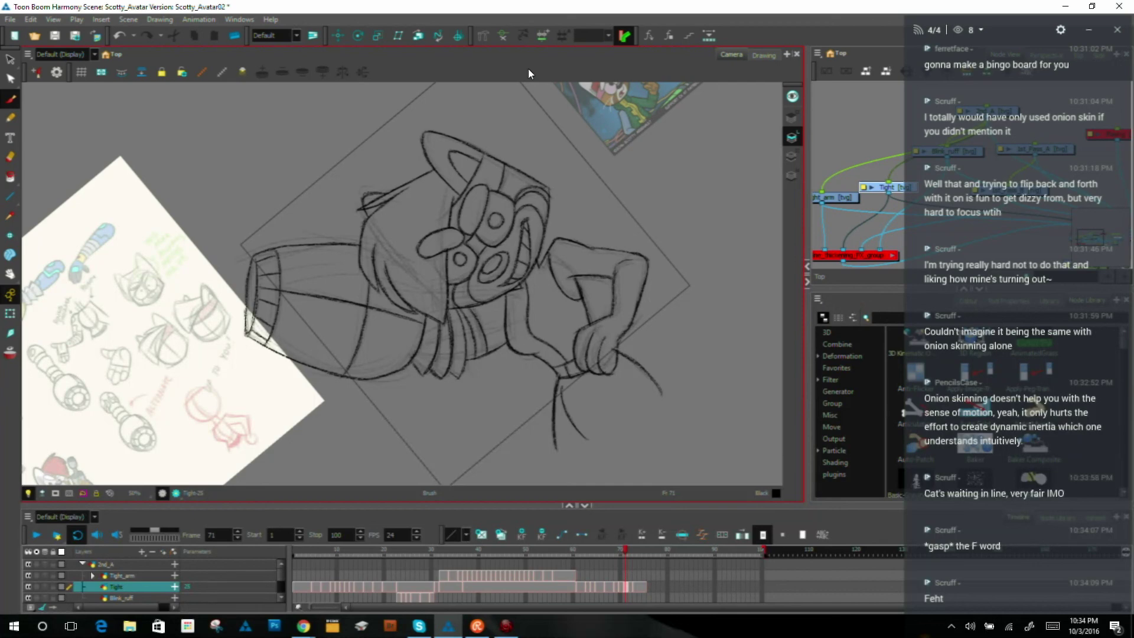
key("period")
key("period")
key("period")
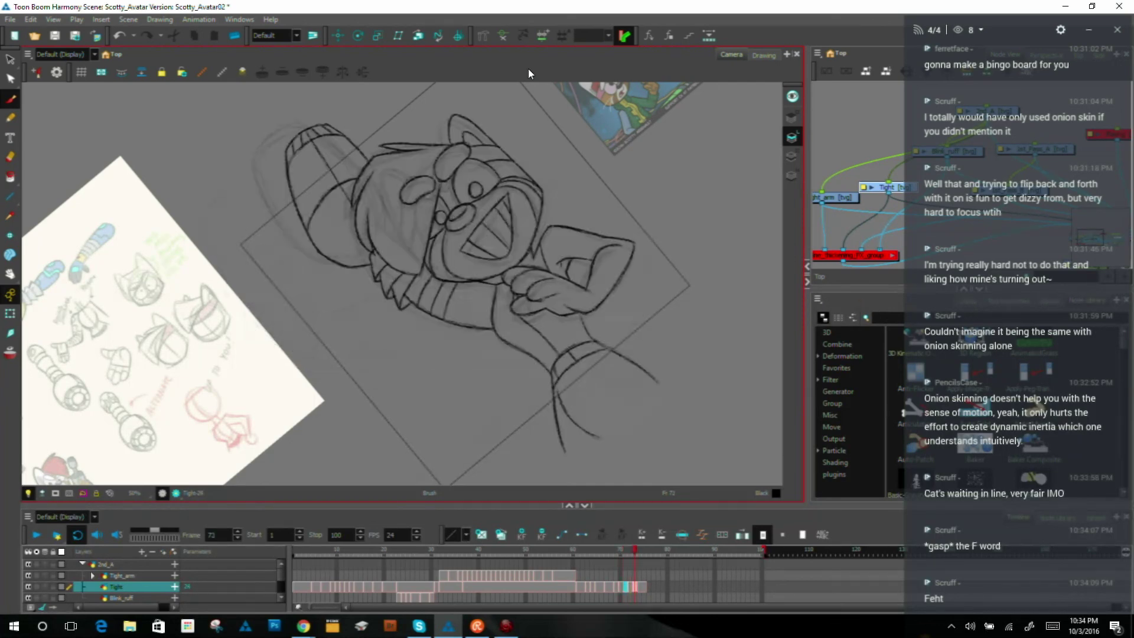
key("comma")
key("comma")
key("comma")
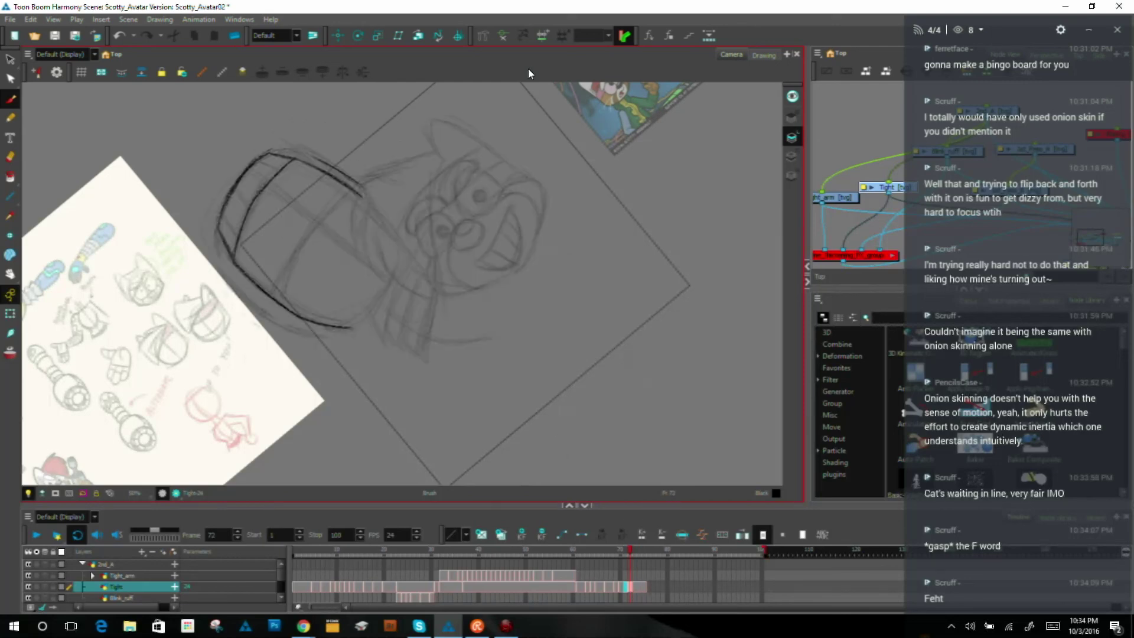
key("comma")
key("period")
key("period")
key("comma")
key("comma")
key("period")
key("shift+x")
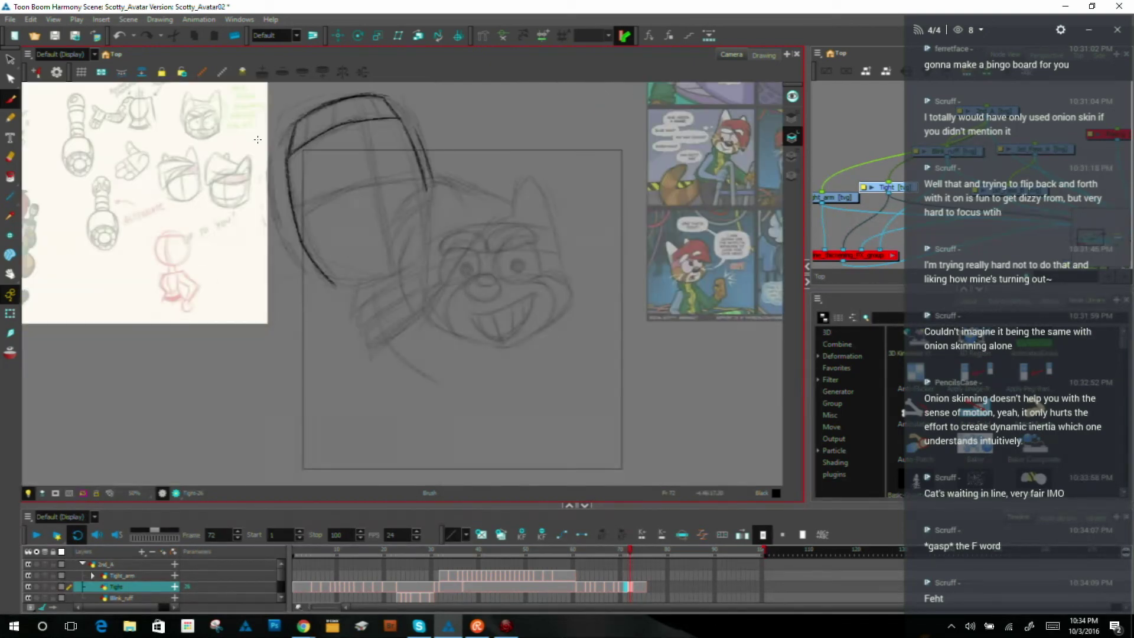
left_click_drag(555, 223, 534, 275)
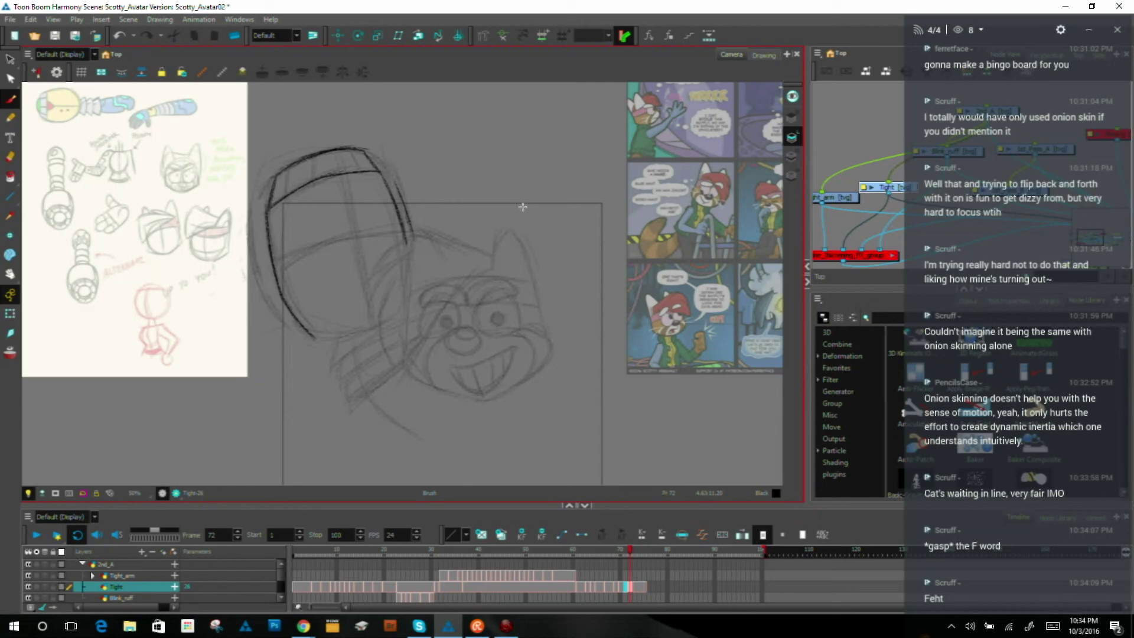
key("comma")
key("period")
key("period")
key("comma")
key("comma")
key("period")
key("period")
key("comma")
key("comma")
key("period")
key("period")
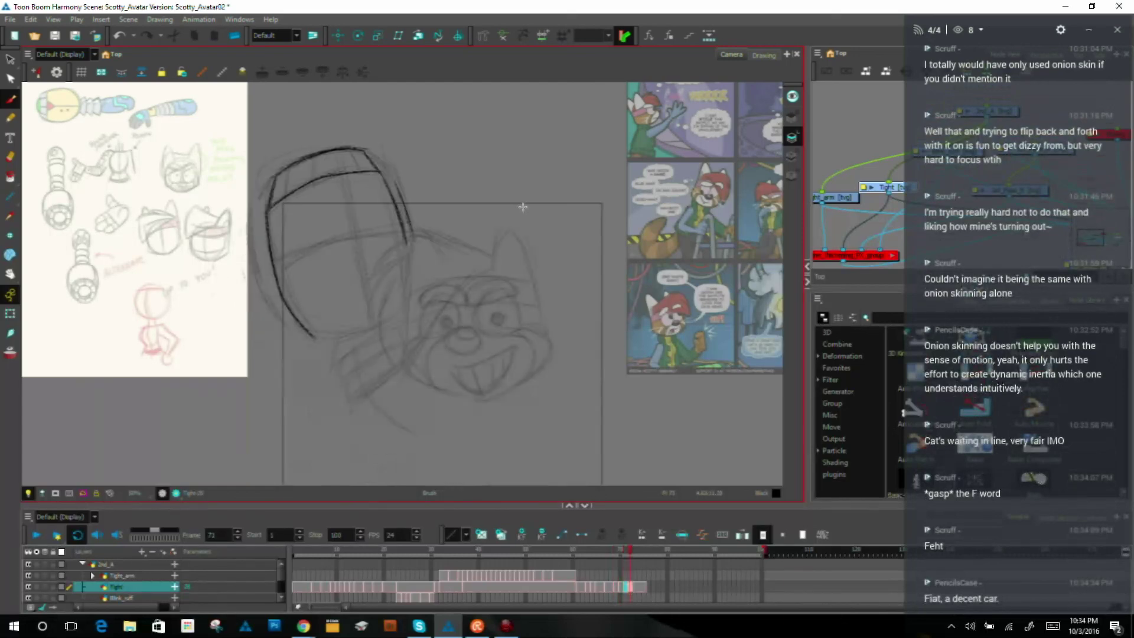
Step: Compare the barrel's outline and end cap on frame 72 with frames 71 and 73, and undo the last stroke
key("period")
key("comma")
key("comma")
key("period")
key("period")
key("comma")
key("period")
key("comma")
key("period")
key("period")
key("period")
key("comma")
key("comma")
key("comma")
key("period")
key("comma")
key("ctrl+z")
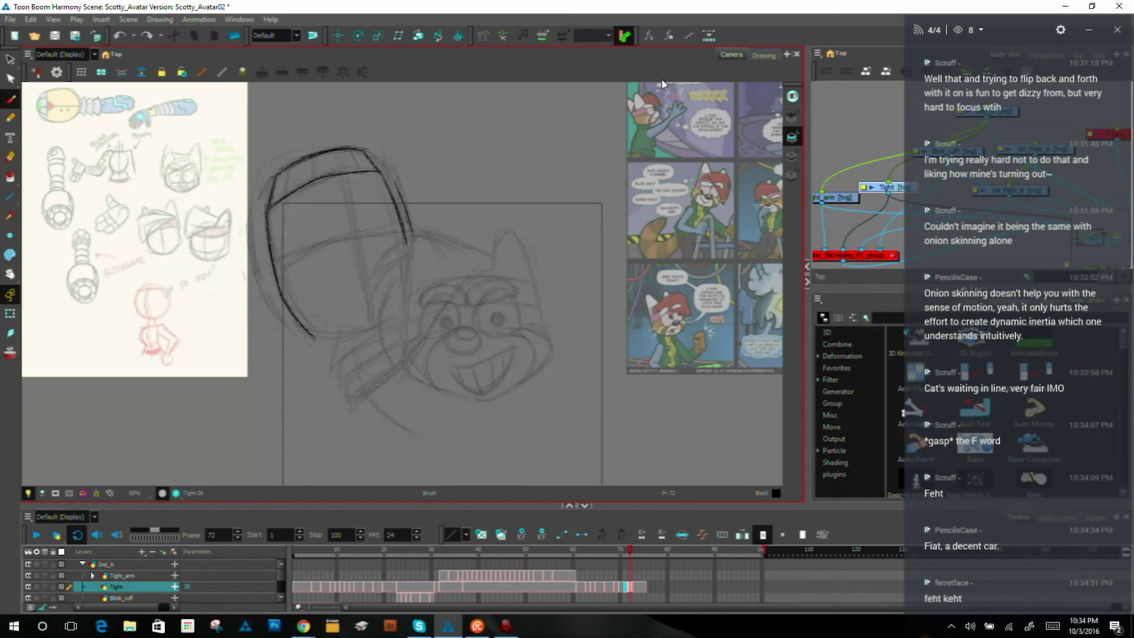
Step: Draw the lengthwise seam down the middle of the barrel on frame 72, starting at the band below the end cap
key(".")
key(".")
key(".")
key(".")
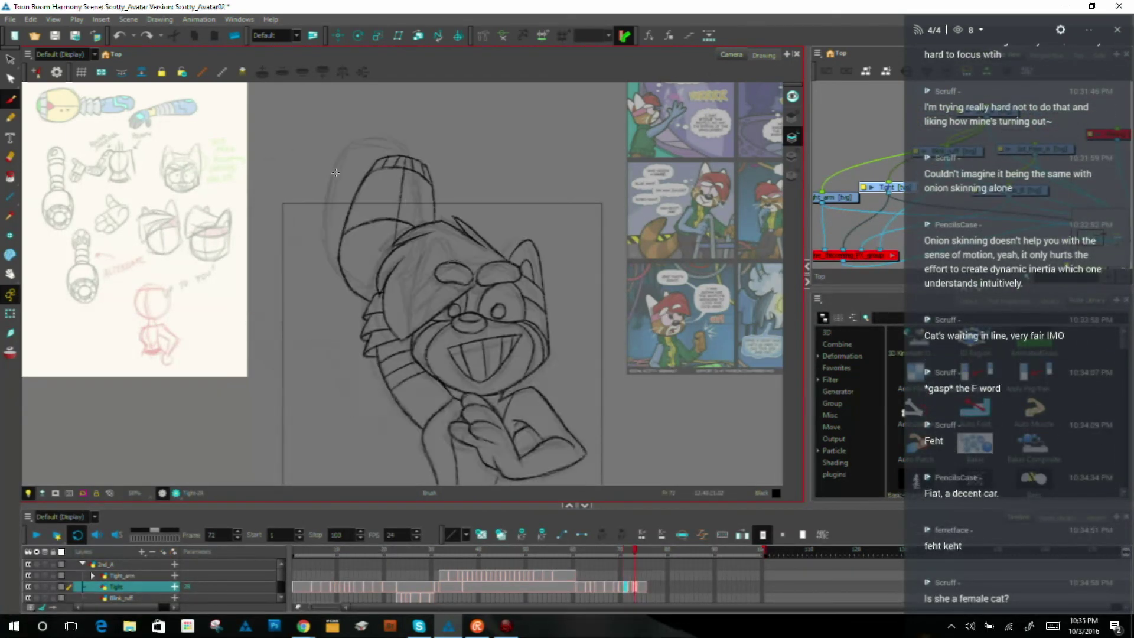
key(".")
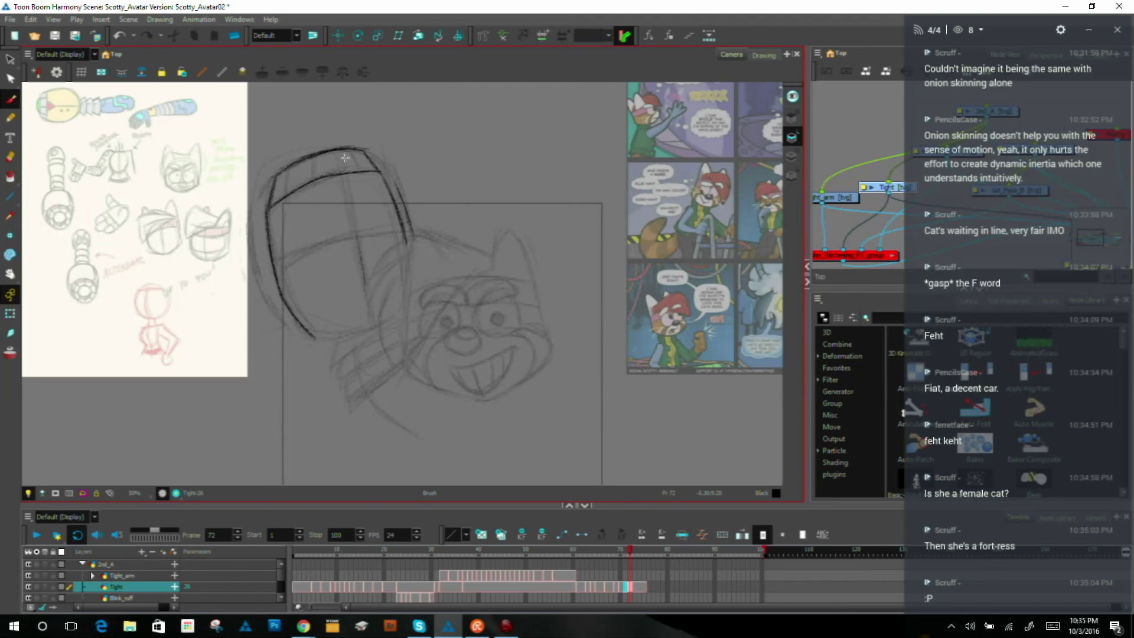
key(".")
key(".")
left_click_drag(349, 212, 364, 276)
Step: Continue the seam across the end cap on frame 72 and draw the first short dividing lines beside it
mouse_move(343, 192)
left_mouse_down()
mouse_move(364, 279)
mouse_move(330, 152)
left_mouse_up()
key("comma")
key("period")
key("comma")
key("period")
left_click_drag(316, 156, 315, 180)
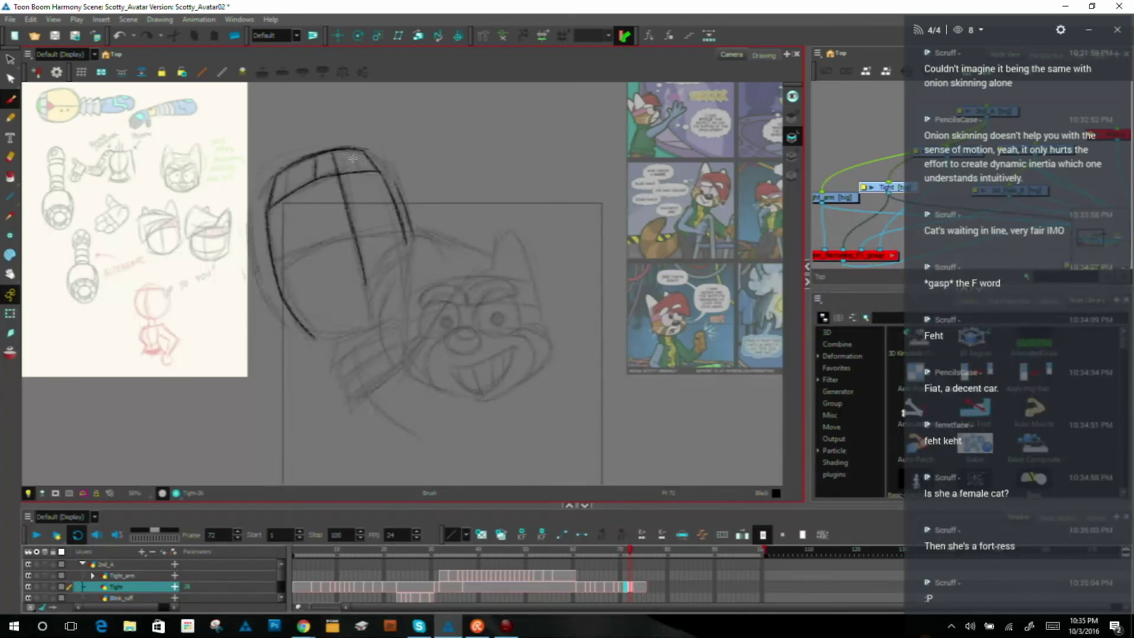
key("comma")
key("period")
key("comma")
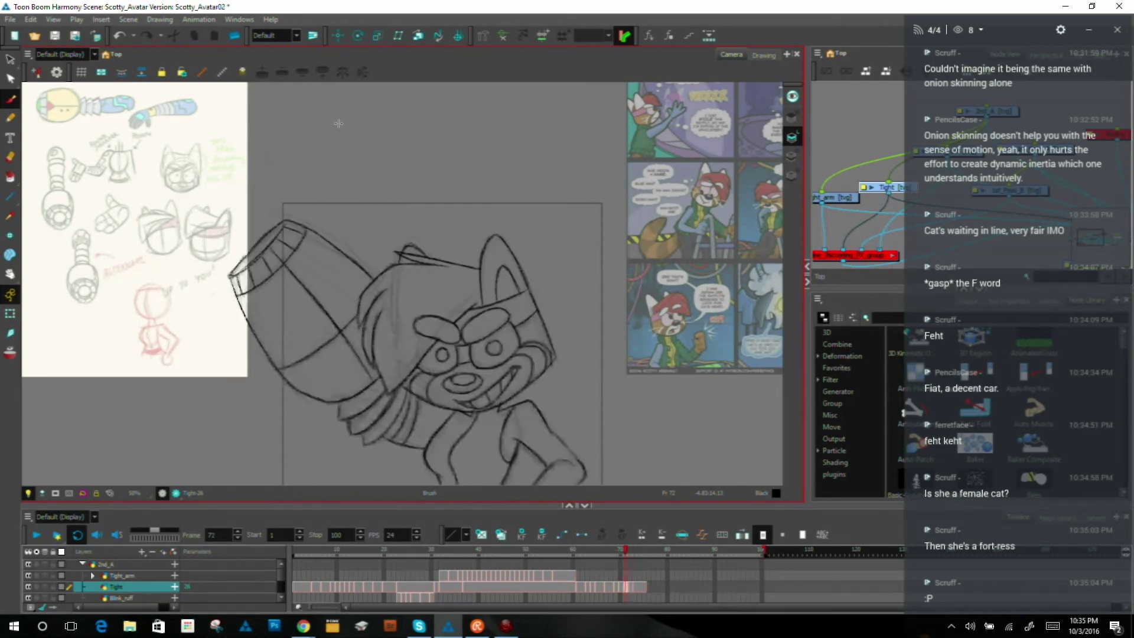
key("period")
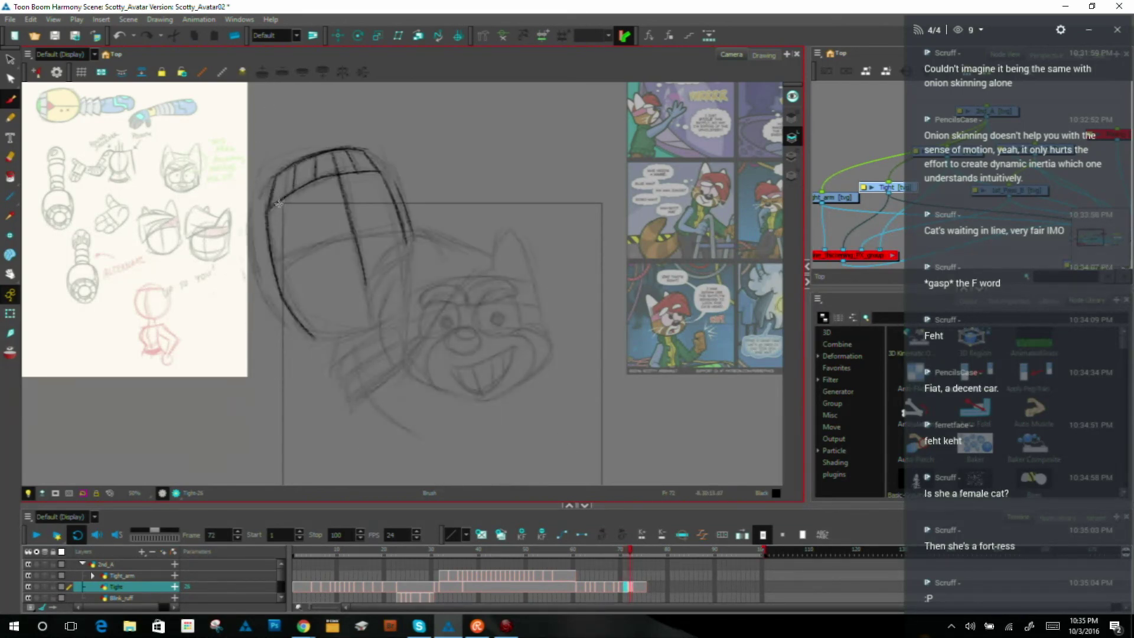
Step: Add the remaining short dividing lines around the barrel's end cap on frame 72, checking them against frames 71 and 73
key("comma")
key("period")
key("comma")
key("period")
key("comma")
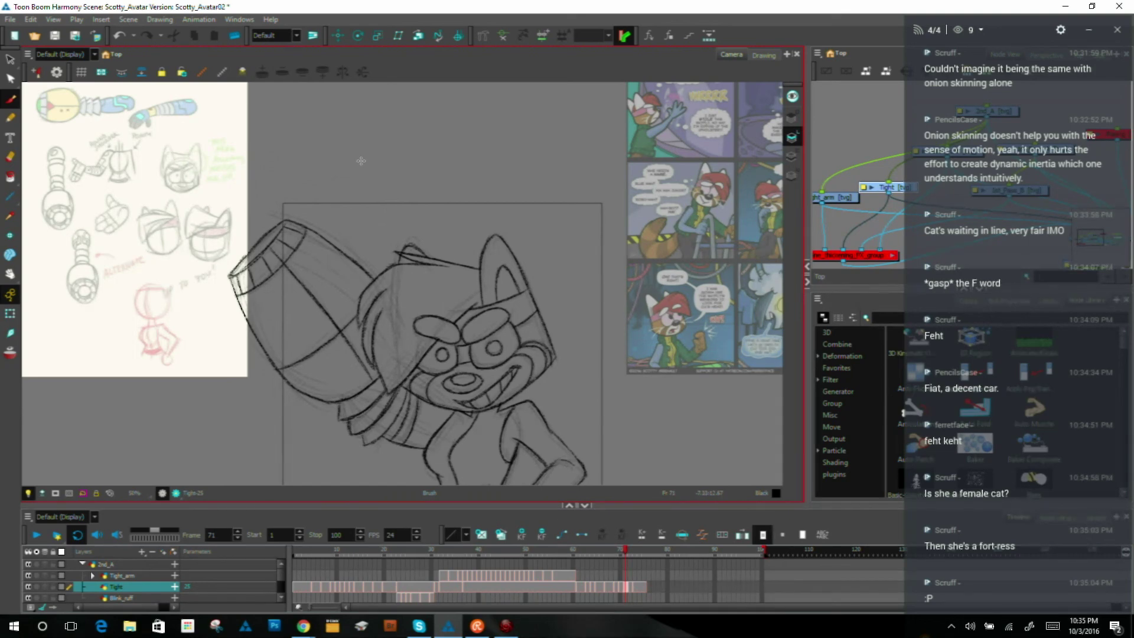
key("period")
key("period")
key("comma")
key("comma")
key("period")
key("period")
key("comma")
key("comma")
key("period")
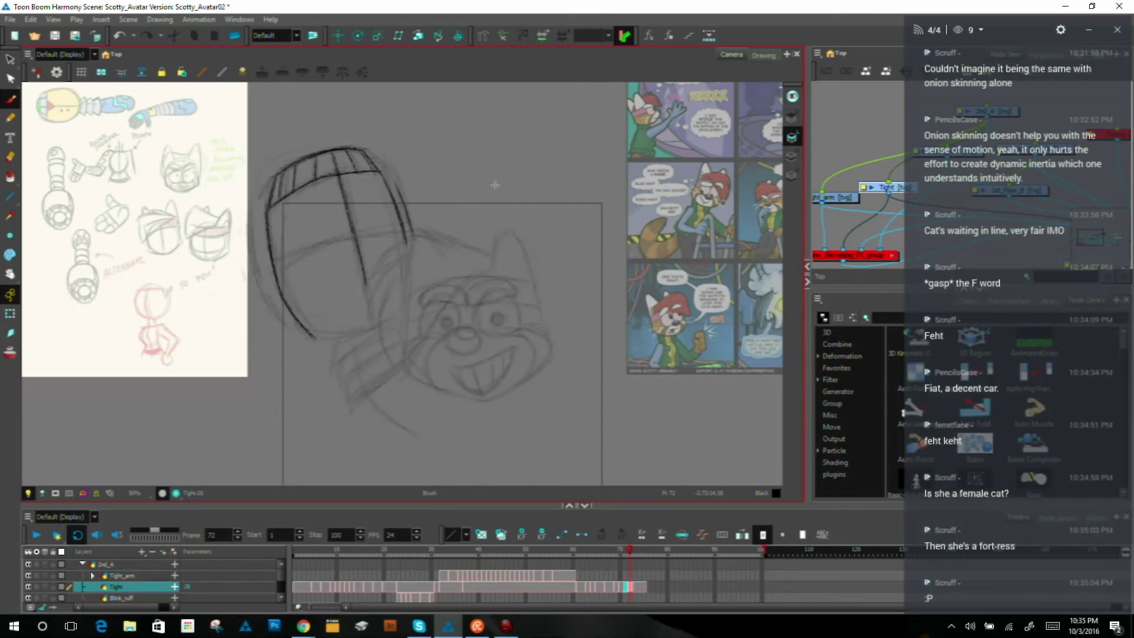
Step: Rotate the canvas view counterclockwise and compare the barrel on frame 72 with its position in the adjacent frames
left_click_drag(508, 202, 488, 93)
key("comma")
key("comma")
key("period")
key("period")
key("period")
key("comma")
key("period")
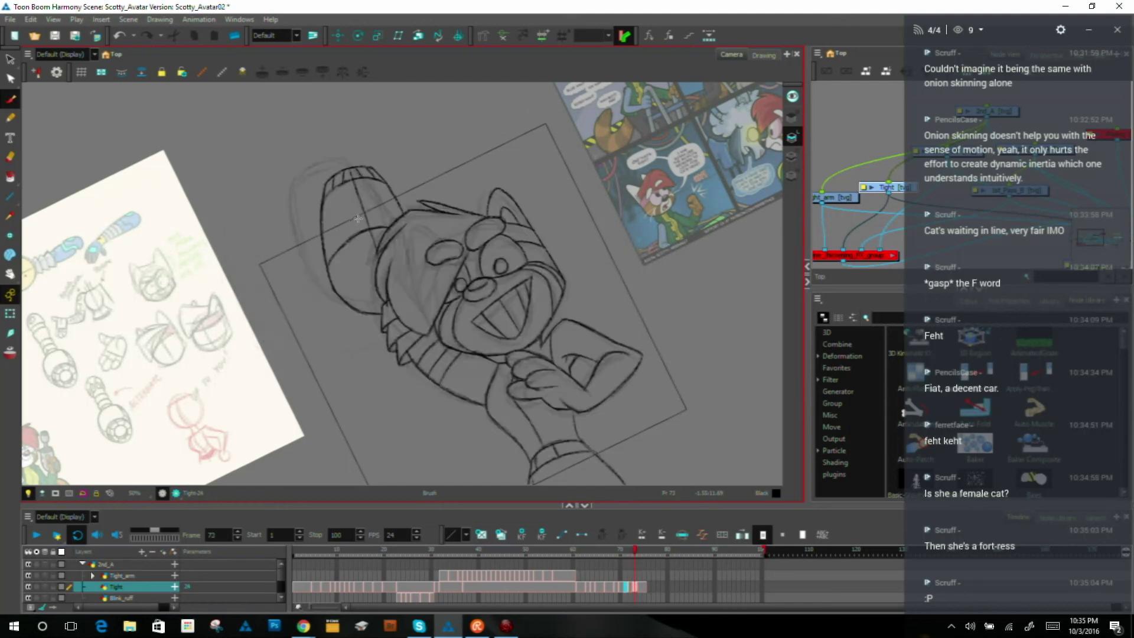
key("comma")
key("period")
key("comma")
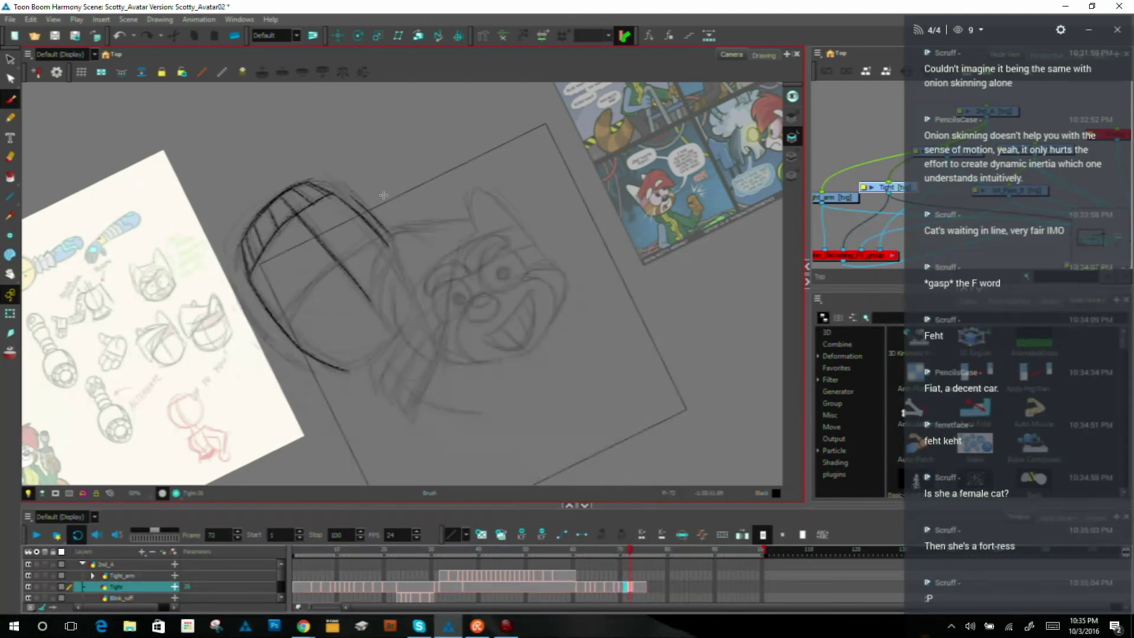
Step: Draw the curved line across the barrel's middle on frame 72, from the outer left edge up to the lengthwise seam
key("comma")
key("period")
key("comma")
key("period")
key("comma")
key("period")
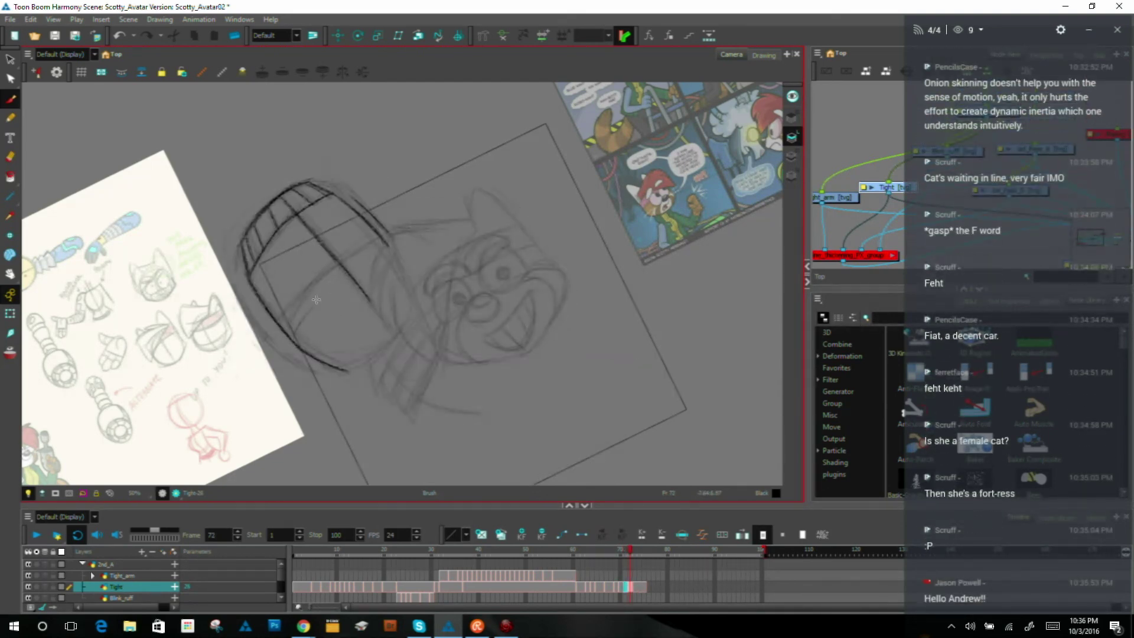
key("comma")
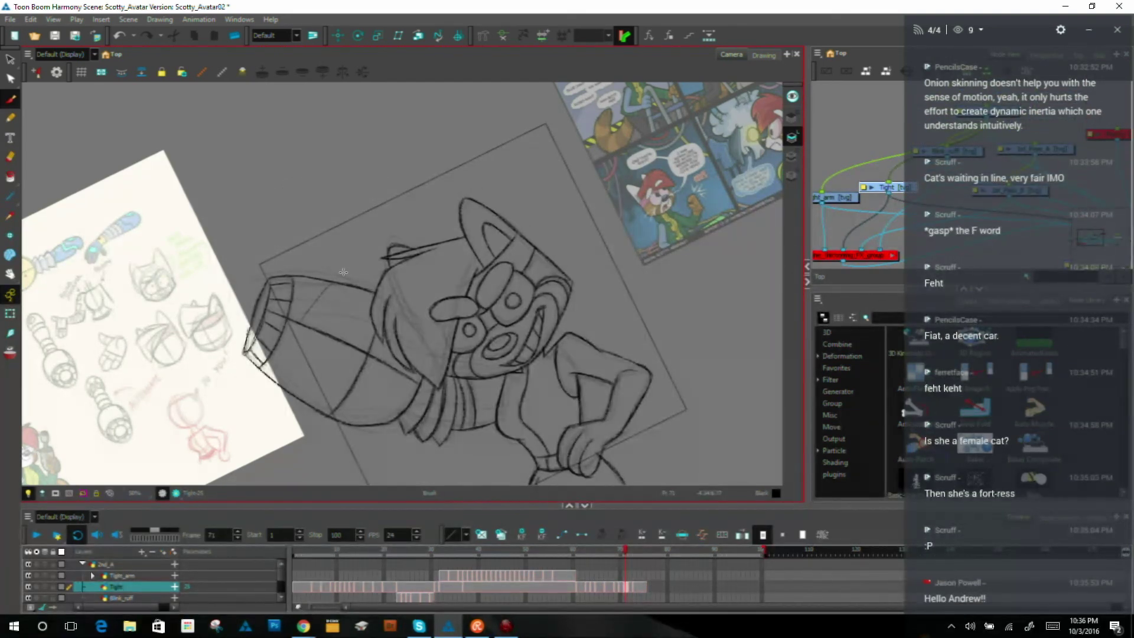
key("ctrl+z")
key("period")
key("comma")
key("period")
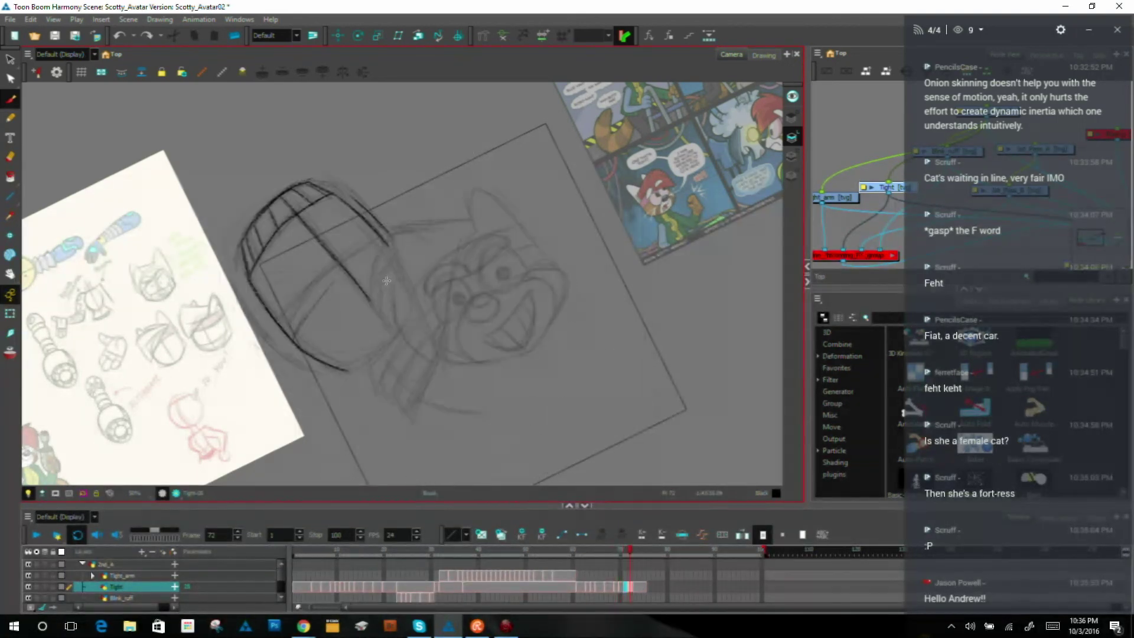
key("comma")
key("period")
left_click_drag(295, 344, 349, 263)
Step: Extend the curved middle line past the seam to the barrel's right edge on frame 72
key("comma")
key("period")
key("period")
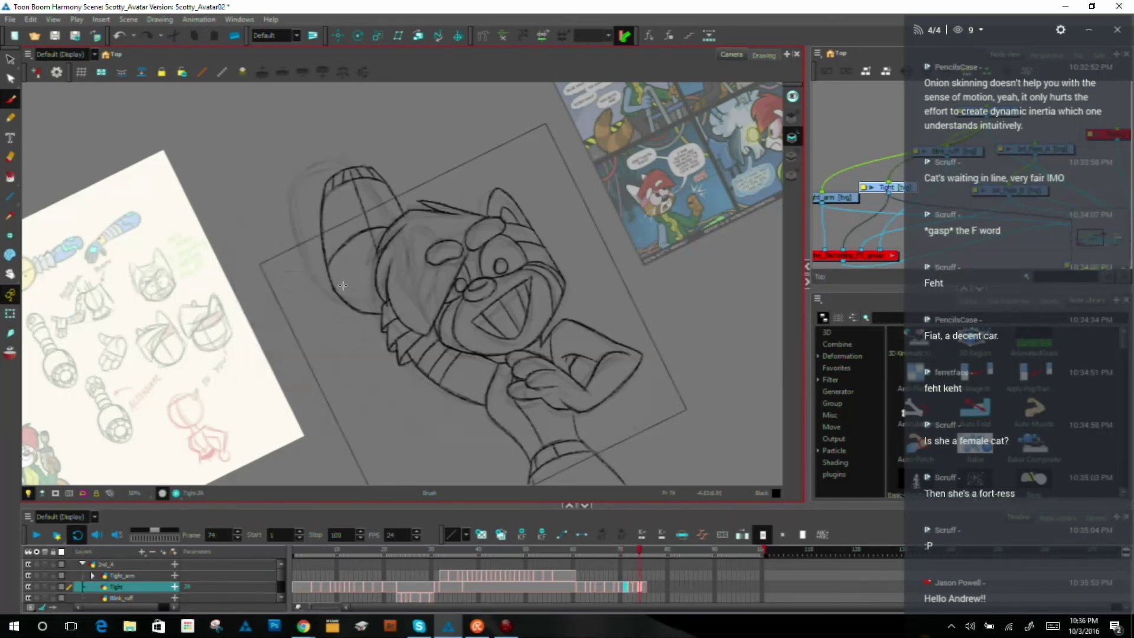
key("comma")
key("comma")
key("period")
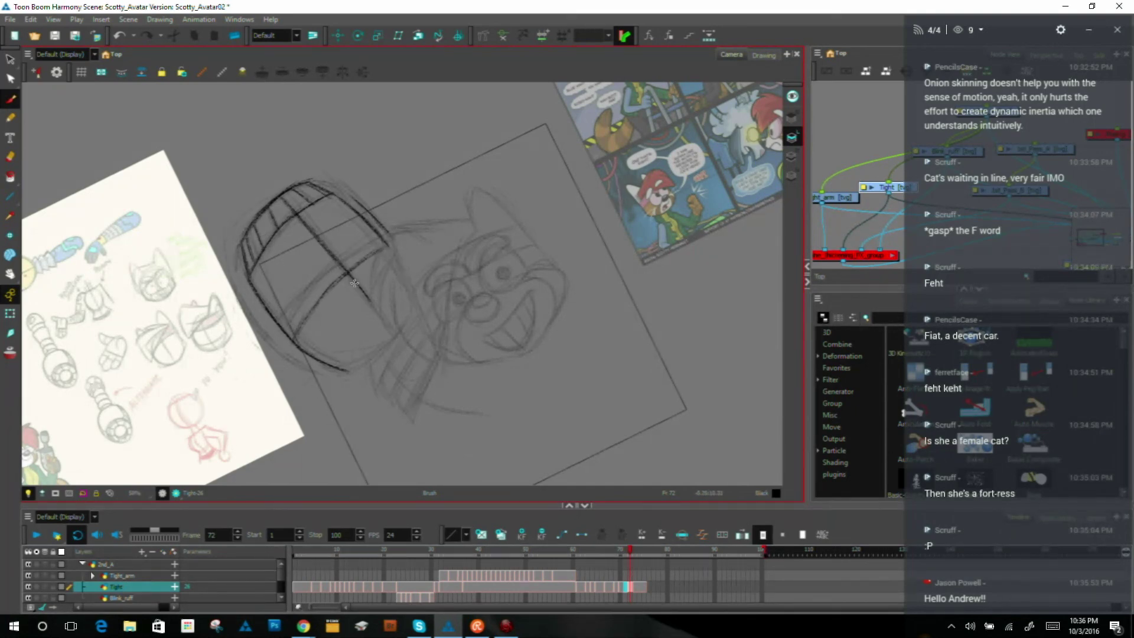
Step: Flip between frames 71, 72 and 73 to check how the barrel's seam and middle line follow the arm's motion
key("comma")
key("period")
key("comma")
key("period")
key("period")
key("comma")
key("period")
key("comma")
key("period")
key("comma")
key("period")
key("period")
key("comma")
key("comma")
key("period")
key("period")
key("comma")
key("comma")
key("period")
key("period")
key("comma")
key("period")
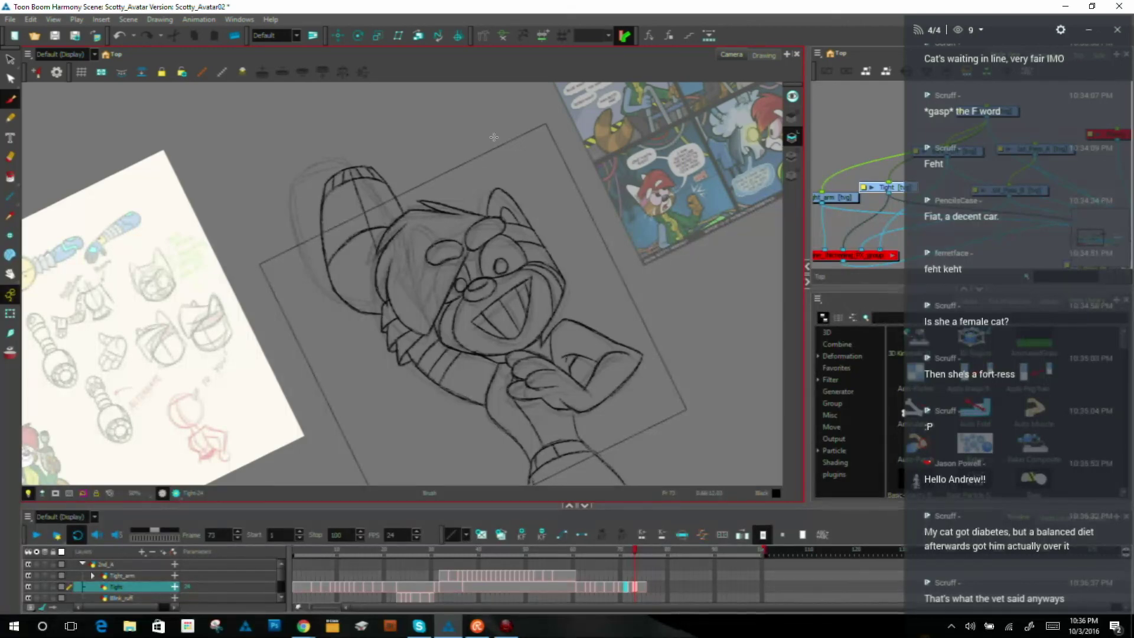
Step: Draw the first fold of the ruffled cuff at the barrel's base on frame 72, comparing it with the neighbouring drawings
key("f")
key("f")
key("g")
key("g")
key("f")
key("g")
key("g")
key("f")
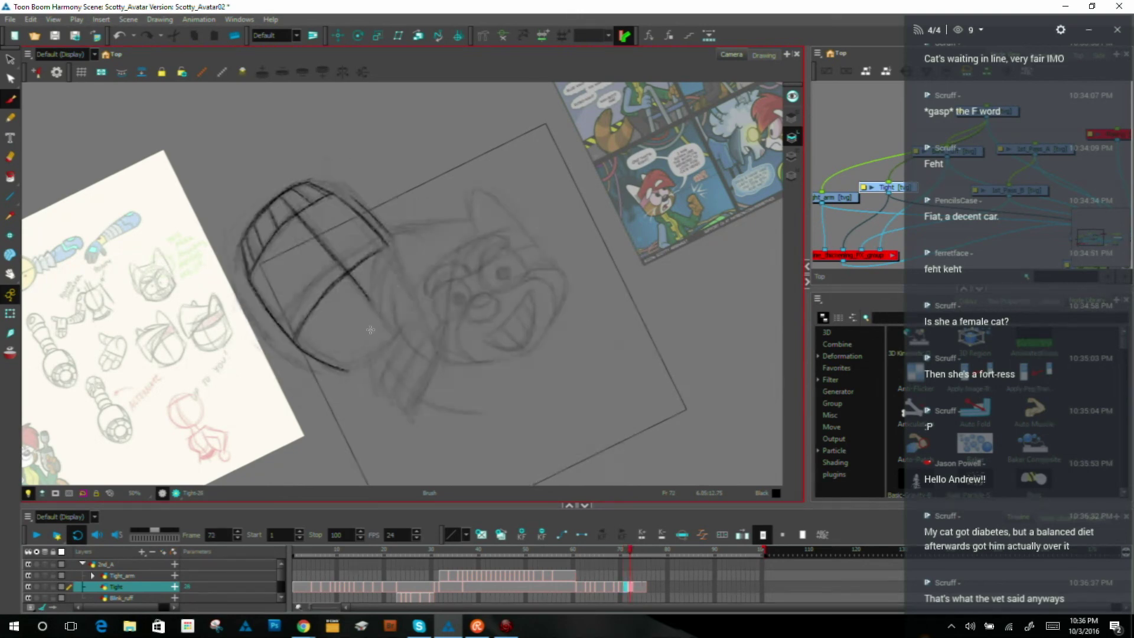
left_click_drag(369, 358, 391, 332)
key("f")
key("g")
key("g")
key("f")
key("f")
key("g")
Step: Draw the middle folds of the ruffled cuff on frame 72, checking their spacing against the adjacent frames
key("period")
key("comma")
key("period")
key("comma")
key("period")
key("comma")
key("comma")
key("period")
key("comma")
key("period")
key("comma")
key("period")
key("comma")
key("period")
key("comma")
key("period")
key("comma")
key("period")
key("comma")
key("period")
key("comma")
key("period")
key("comma")
key("period")
Step: Draw the last fold of the cuff on frame 72, with its rounded lower end and outer side
mouse_move(395, 399)
left_mouse_down()
mouse_move(408, 411)
mouse_move(417, 404)
left_mouse_up()
key("comma")
key("period")
key("comma")
key("period")
mouse_move(437, 352)
left_mouse_down()
mouse_move(405, 411)
mouse_move(426, 364)
mouse_move(406, 409)
mouse_move(393, 384)
mouse_move(418, 403)
left_mouse_up()
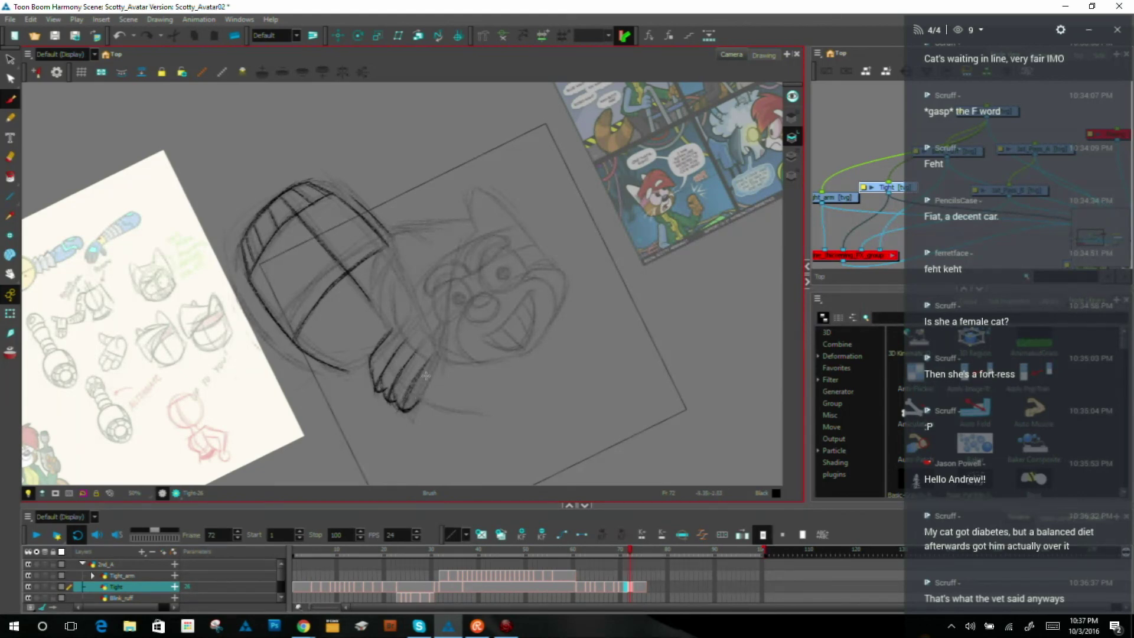
Step: Close the barrel's lower edge on frame 72 by joining its outline to the first fold of the cuff
key("comma")
key("period")
key("comma")
key("period")
key("comma")
key("period")
key("comma")
key("period")
key("period")
key("comma")
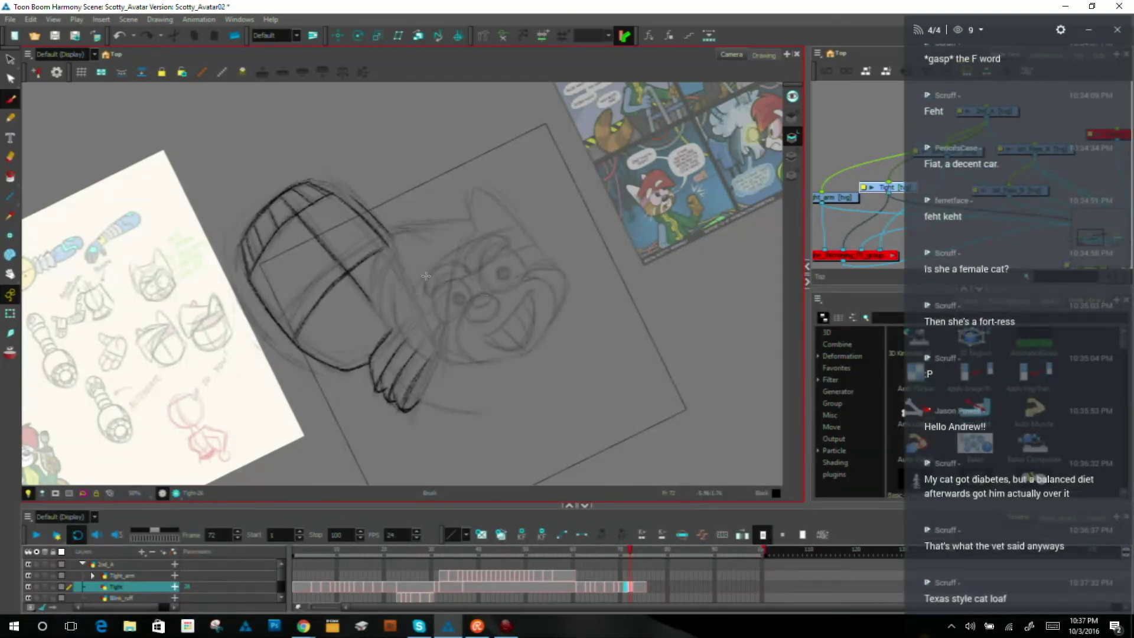
Step: Compare the barrel arm and cuff drawing on frame 72 with the drawings on the adjacent frames
key("period")
key("comma")
key("period")
key("comma")
key("period")
key("period")
key("comma")
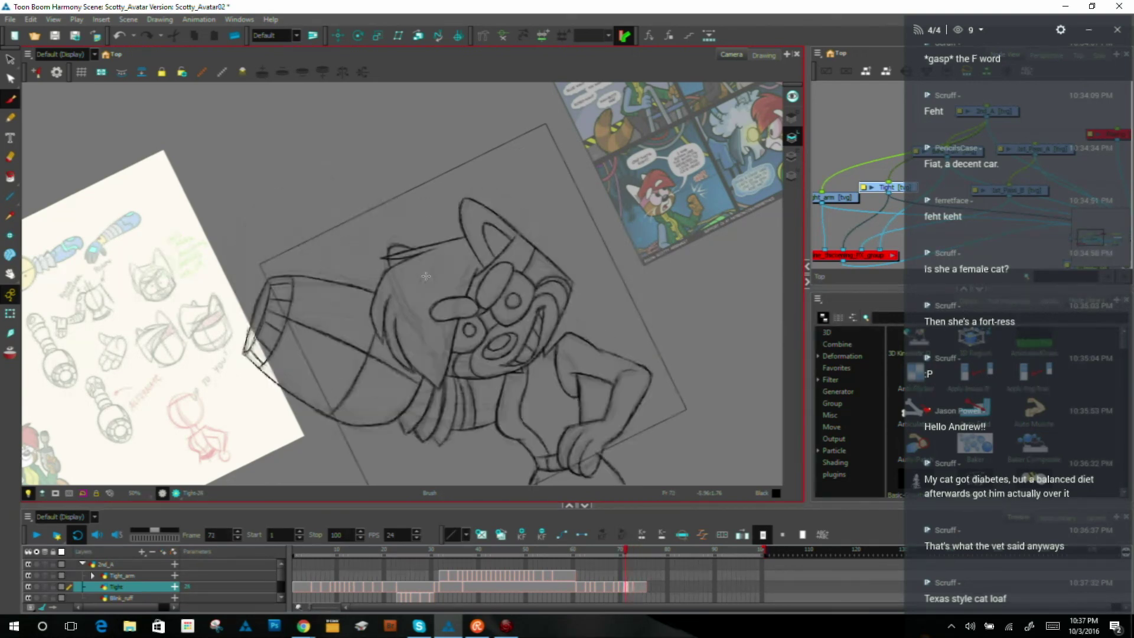
key("comma")
key("period")
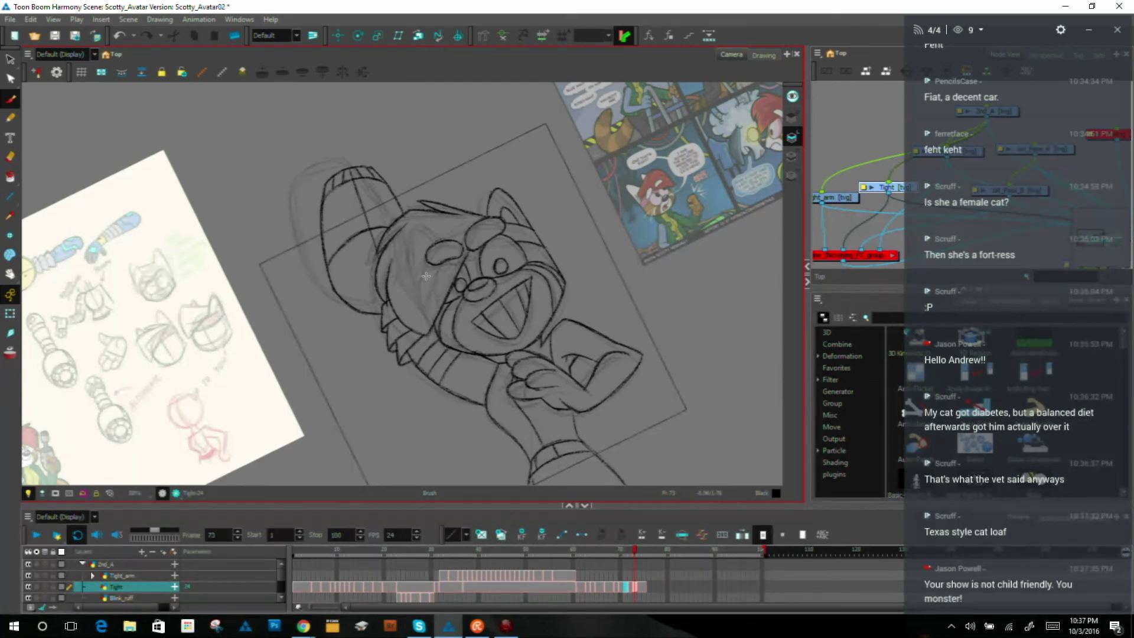
key("comma")
key("comma")
key("period")
key("period")
Step: Play the whole animation with the view upright and masked to the camera frame, then stop it and remove the mask
key("shift+x")
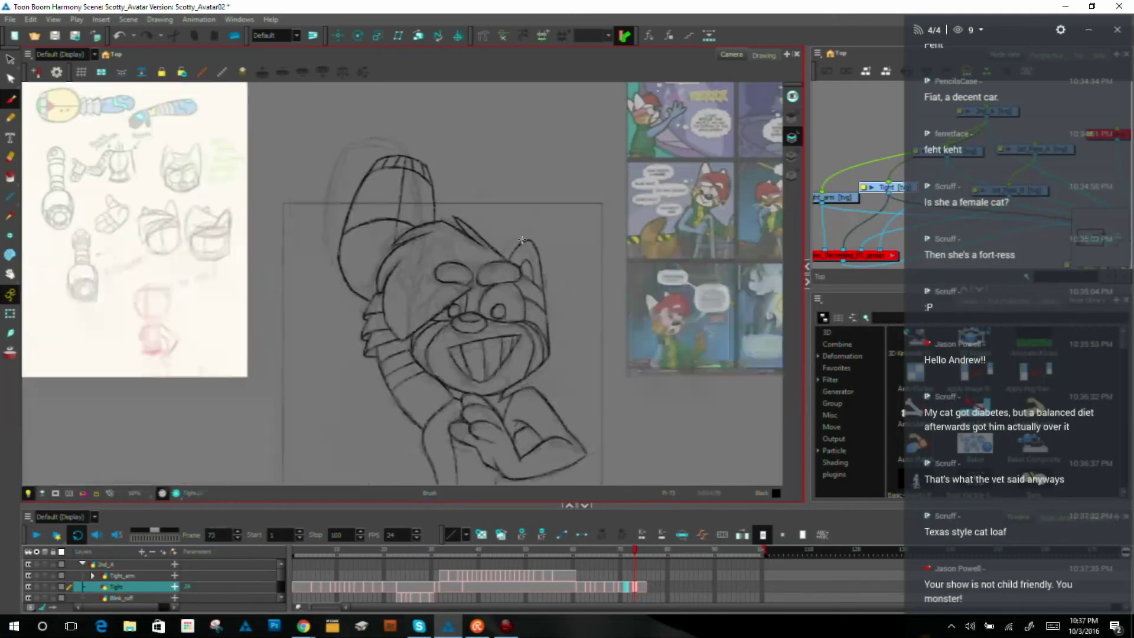
key("period")
left_click_drag(538, 320, 495, 249)
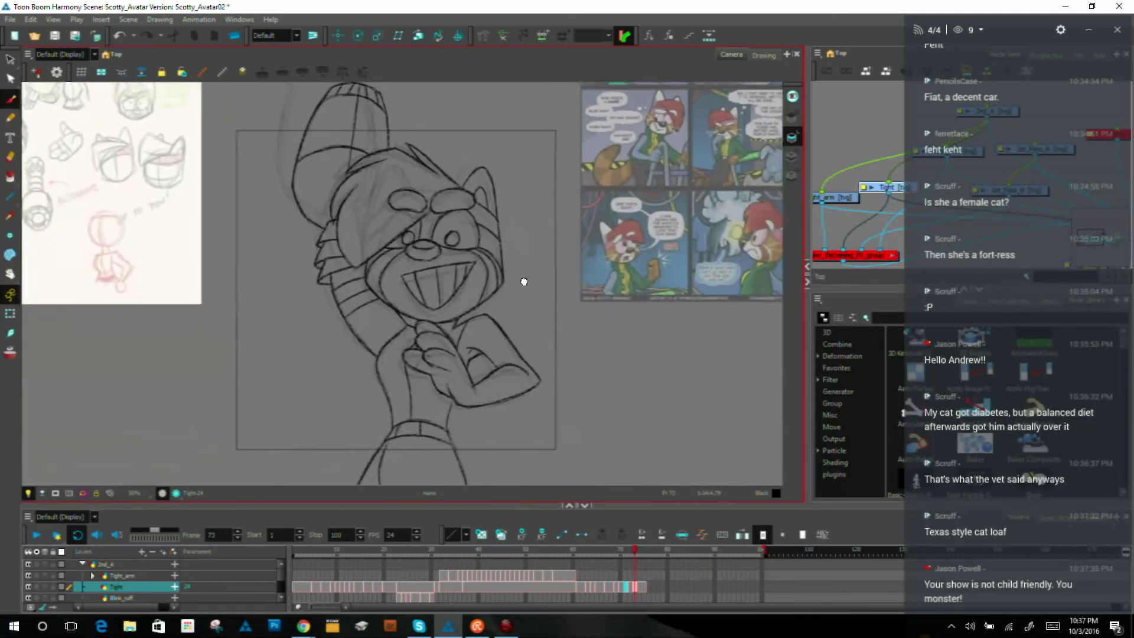
left_click(55, 493)
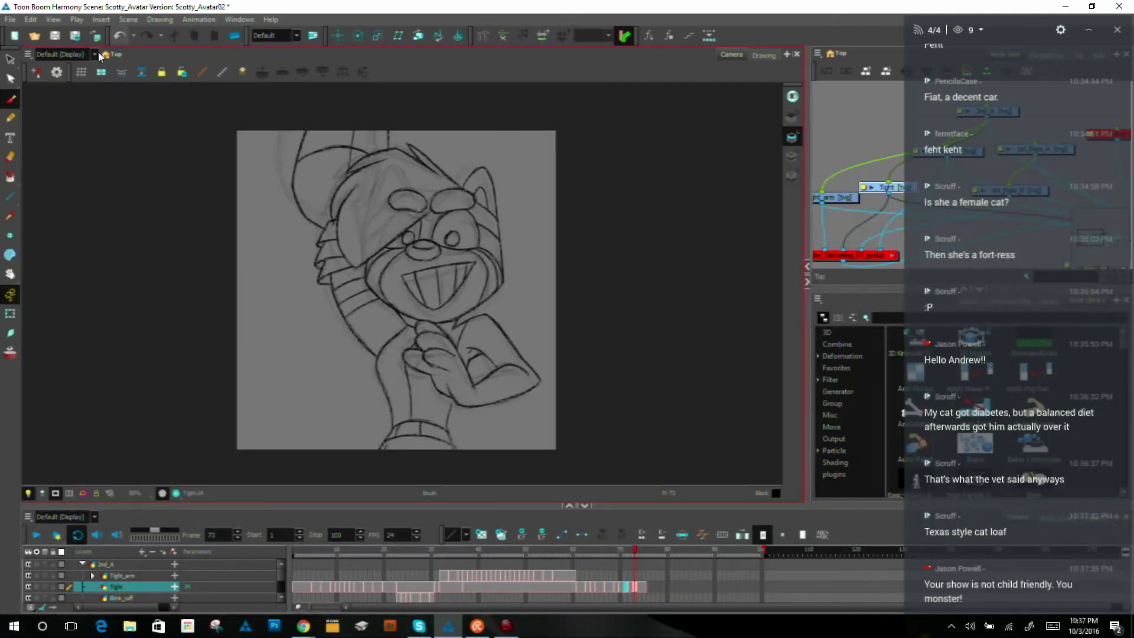
left_click(36, 534)
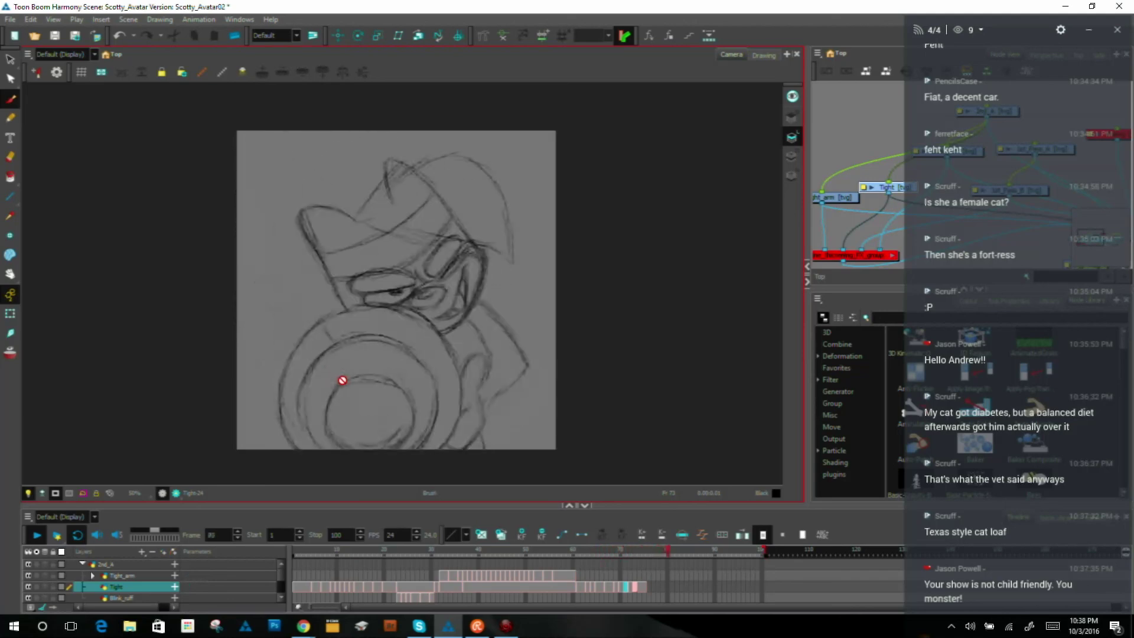
left_click(34, 534)
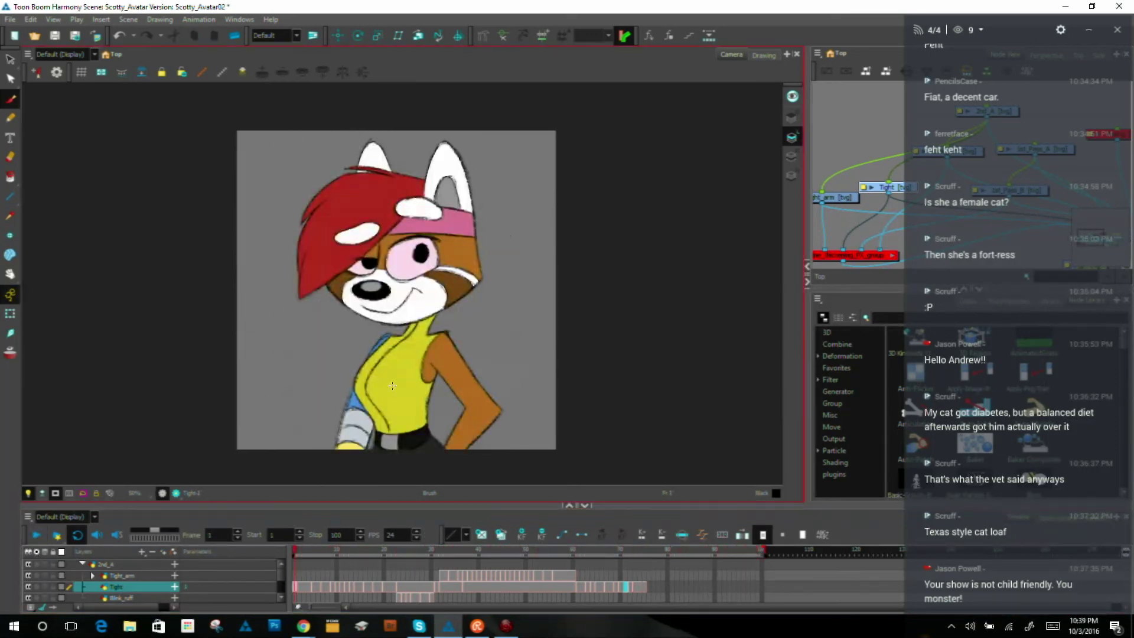
left_click(55, 492)
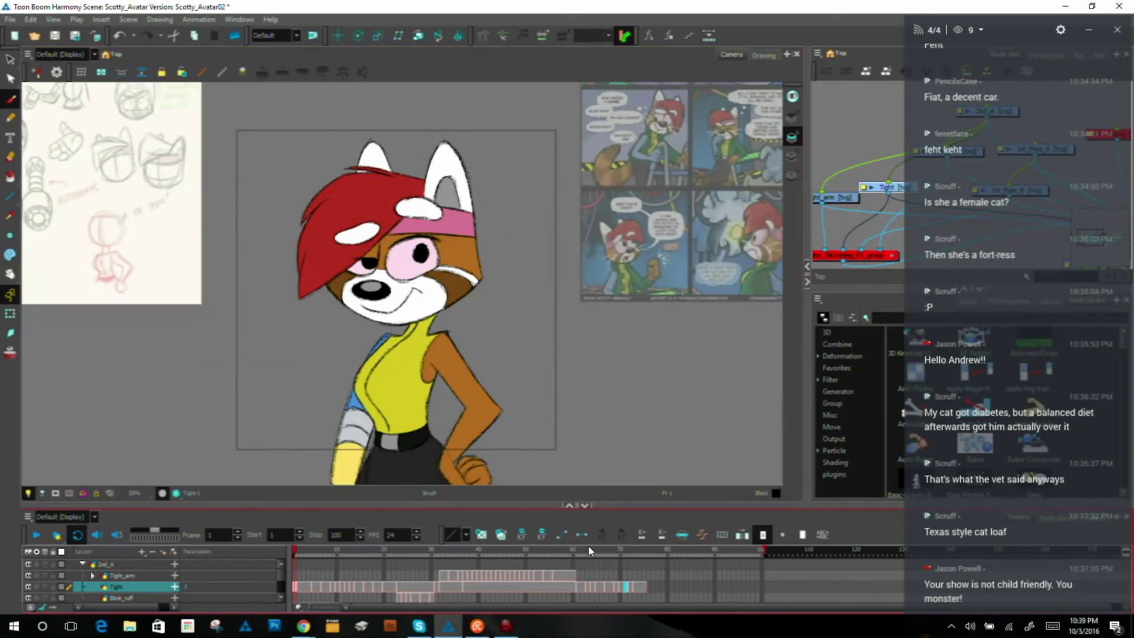
Step: Examine the motion of the arm and head by flipping back and forth through the drawings from about frame 71 to 75
mouse_move(626, 554)
left_mouse_down()
mouse_move(611, 551)
mouse_move(650, 553)
mouse_move(608, 551)
mouse_move(644, 551)
mouse_move(625, 554)
left_mouse_up()
key("period")
key("period")
key("comma")
key("period")
key("period")
key("comma")
key("period")
key("comma")
key("period")
key("comma")
key("period")
key("comma")
key("period")
key("comma")
key("period")
key("comma")
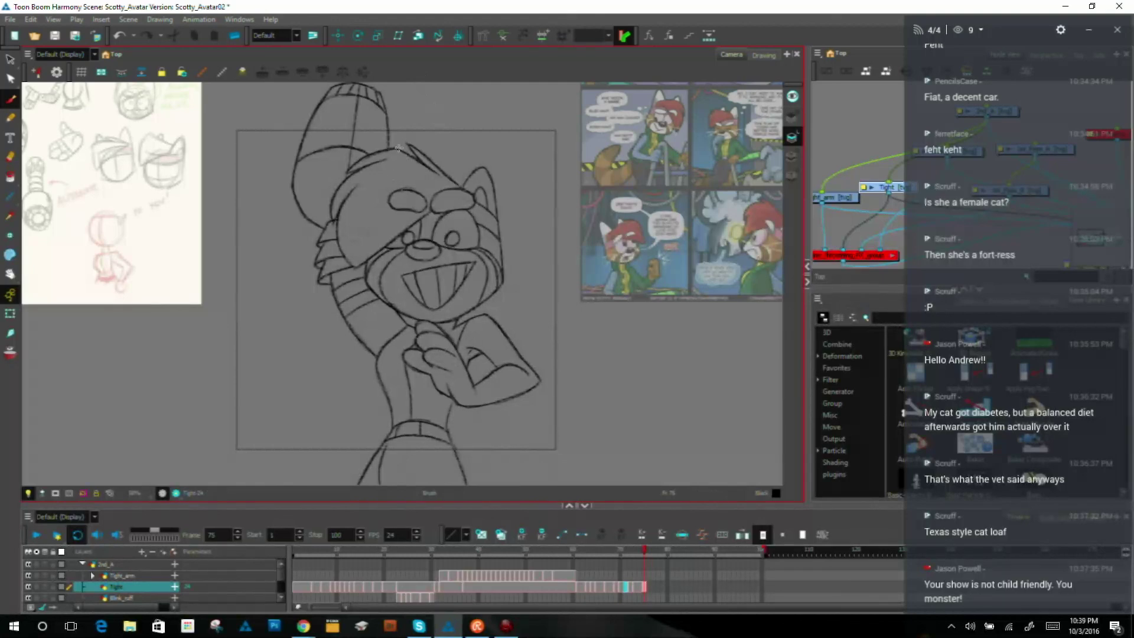
Step: Check the unfinished barrel arm drawing on frame 72 against the neighbouring poses for position and spacing
key("comma")
key("comma")
key("comma")
key("period")
key("comma")
key("period")
key("comma")
key("period")
key("comma")
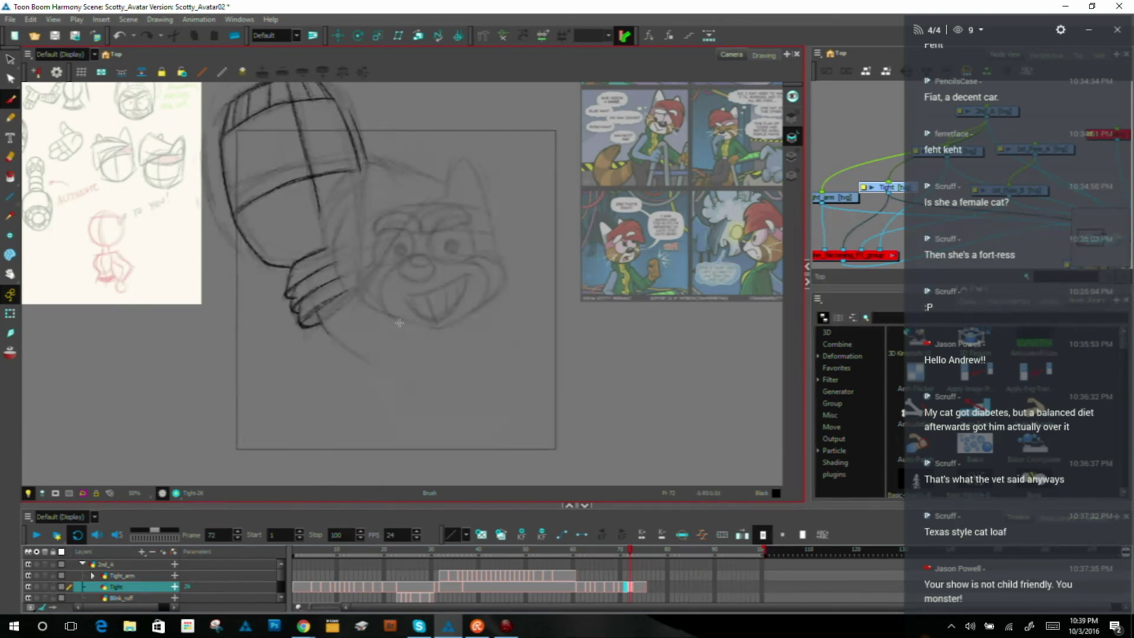
key("comma")
key("period")
key("comma")
key("period")
Step: Save the scene and play the animation from the start, masked to the camera frame
left_click(55, 36)
left_click(54, 493)
left_click(36, 535)
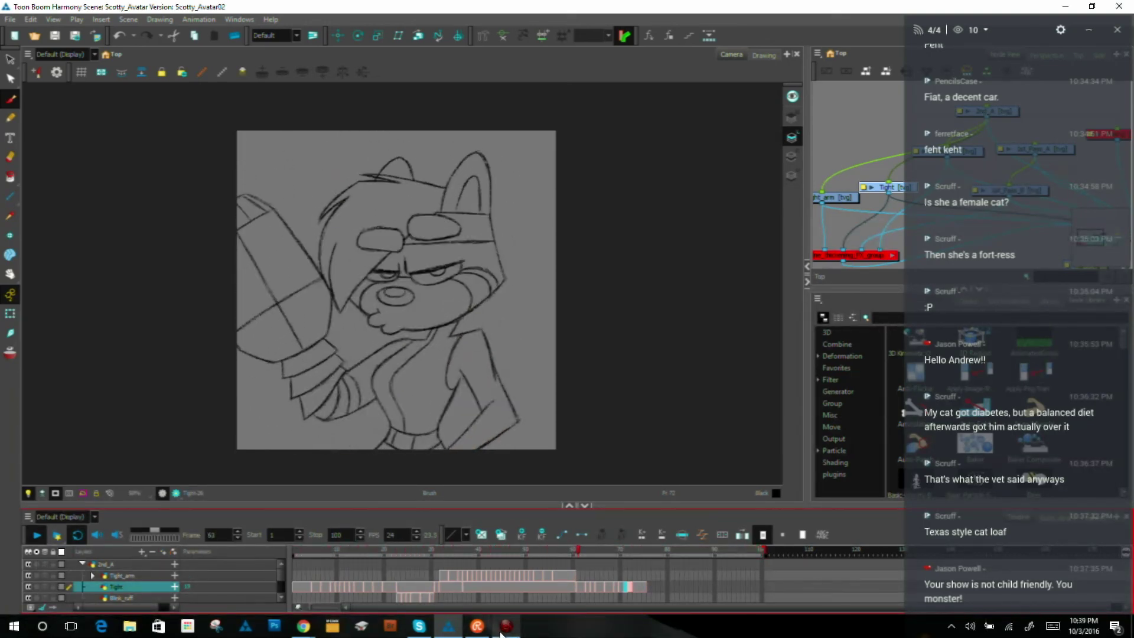
mouse_move(505, 633)
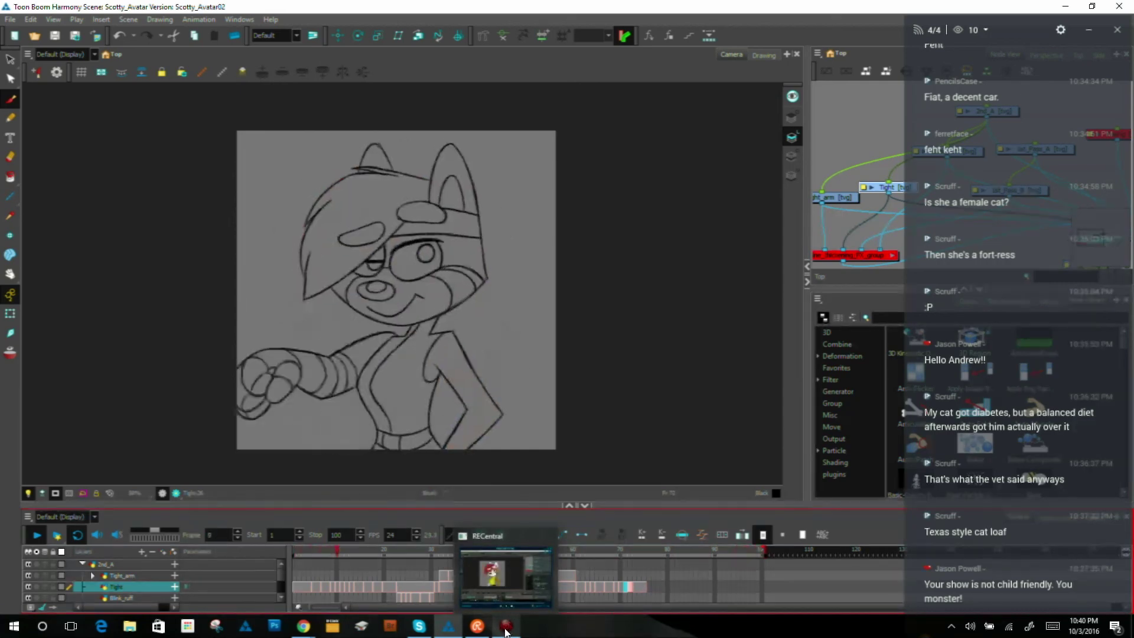